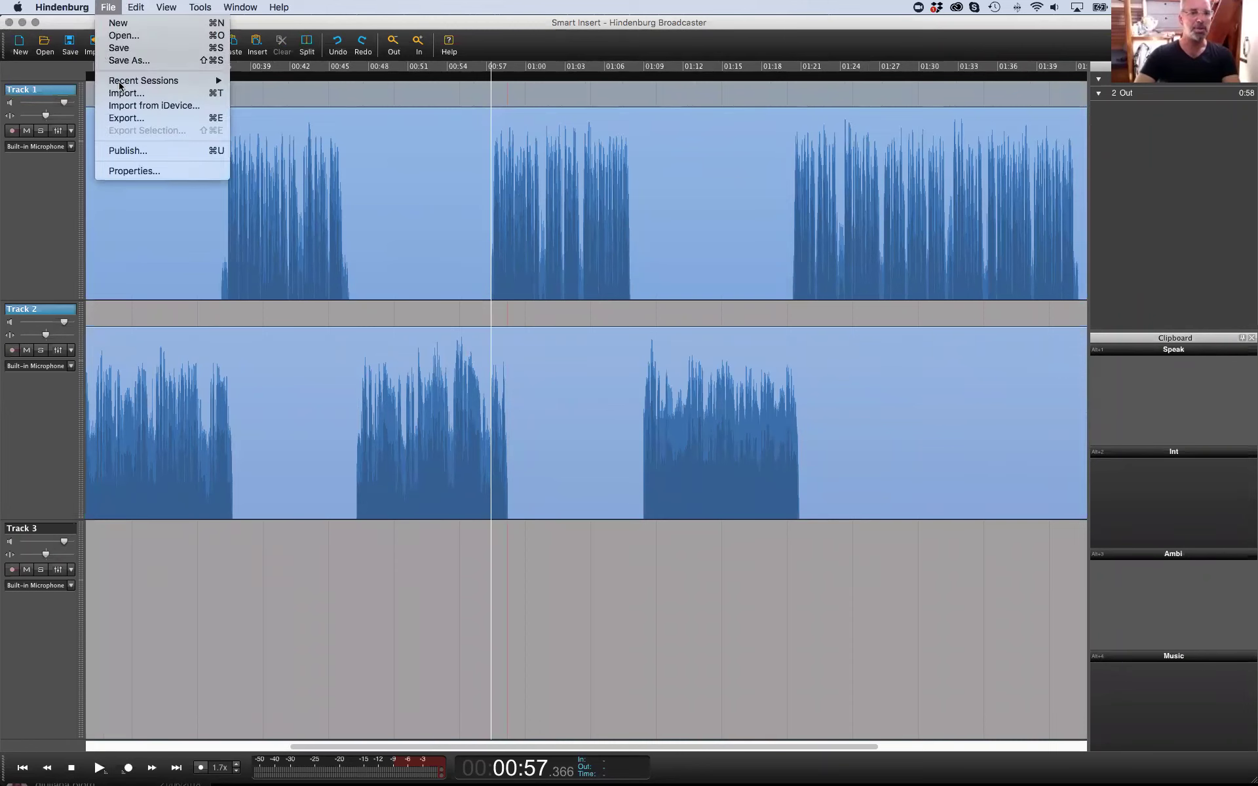
Open the session file Voice Profiler session.nhsx from the Demo Material Journalist PRO folder
mouse_move(142, 80)
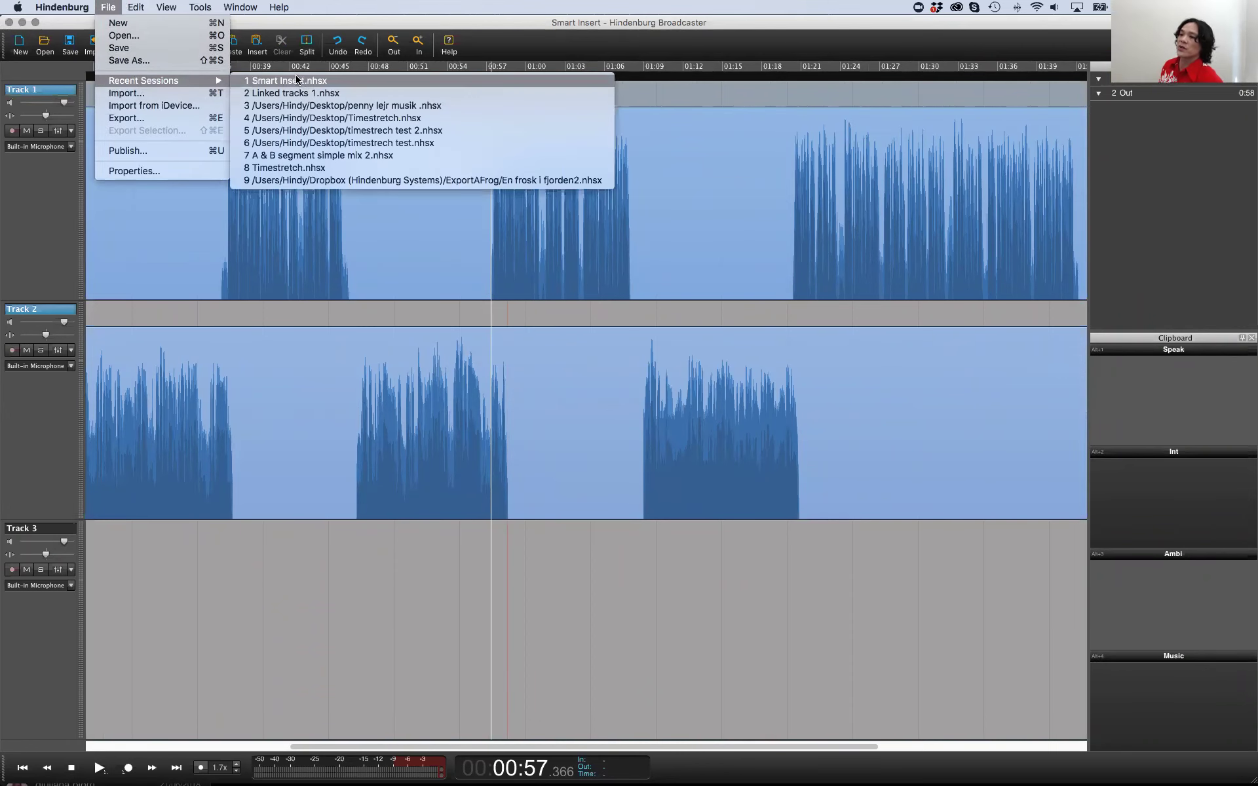
click(606, 345)
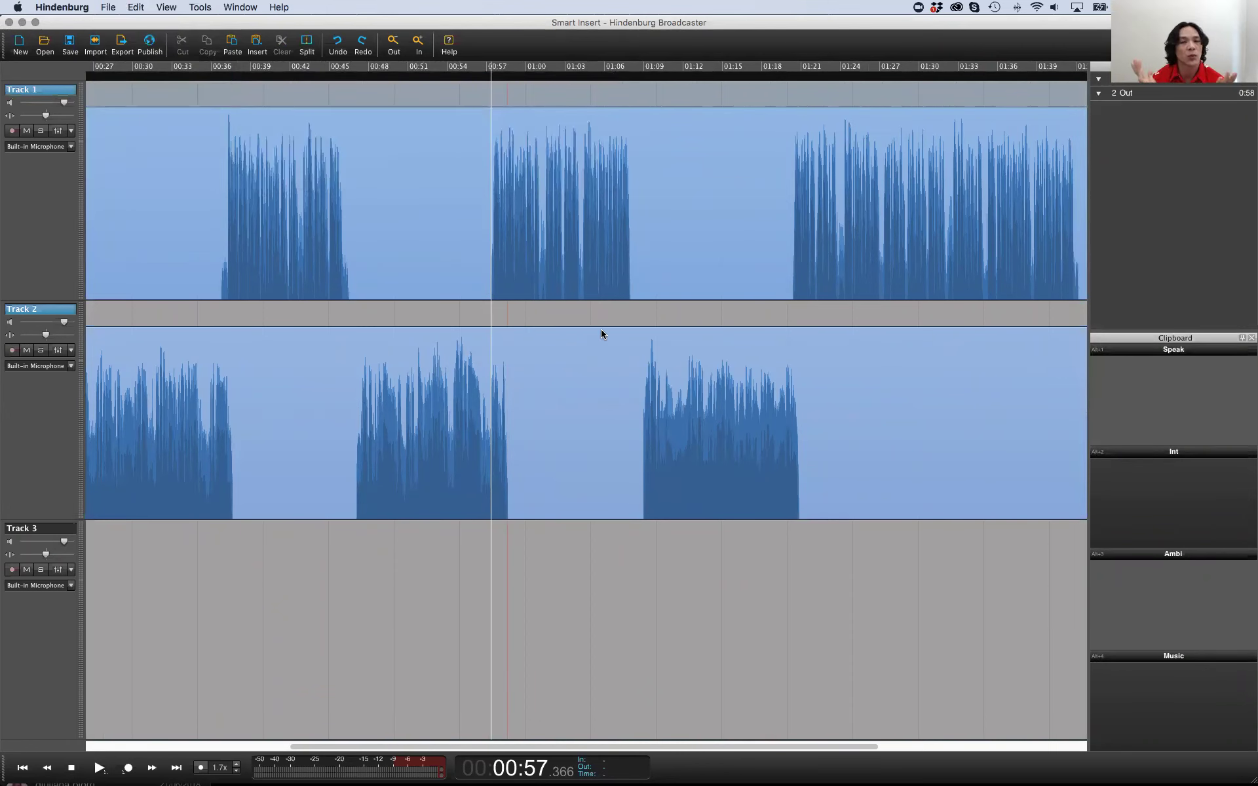
key(super+o)
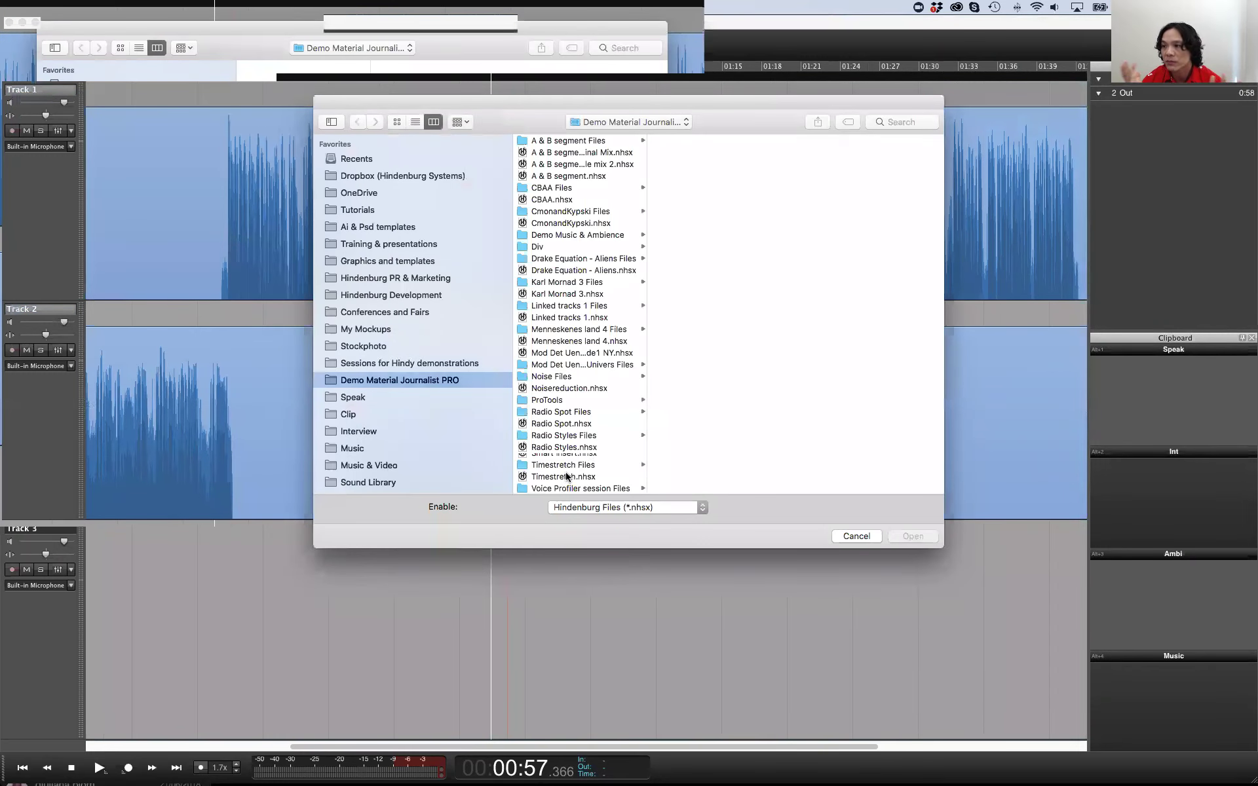
scroll(636, 439, down, 2)
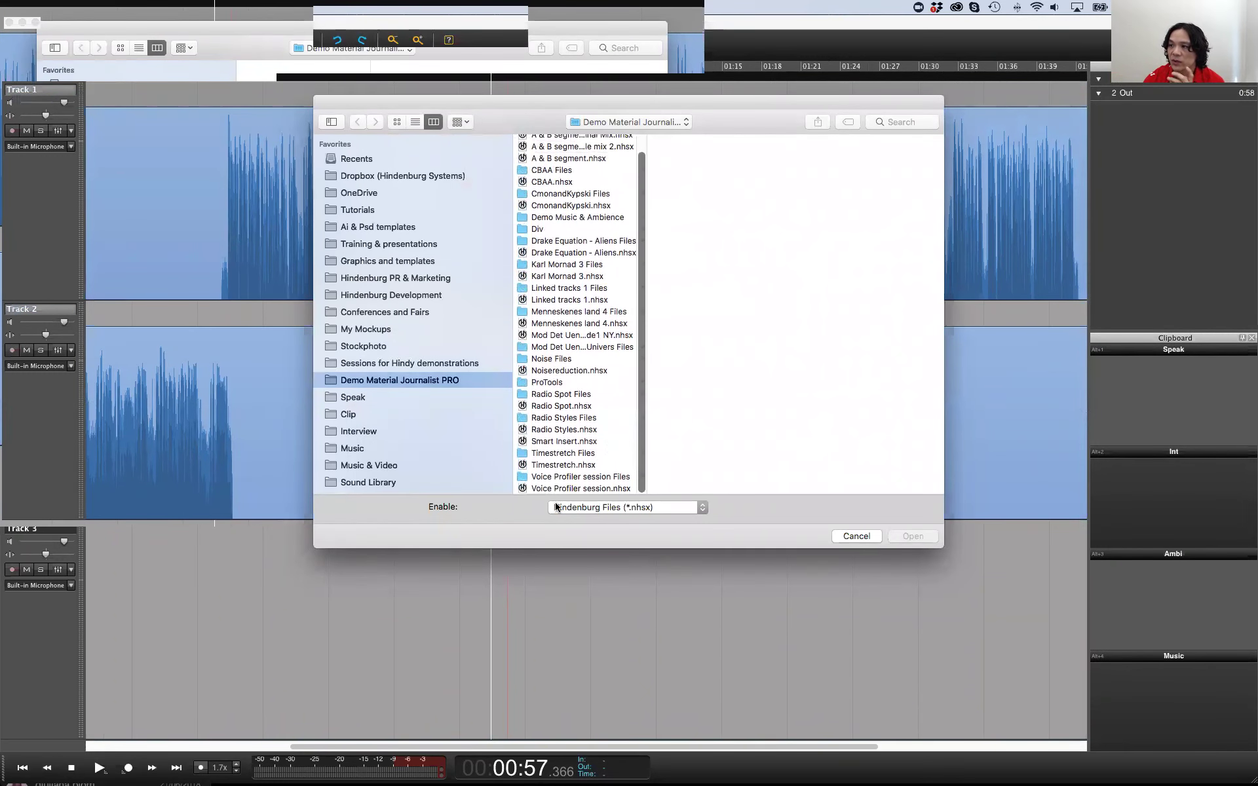
click(580, 489)
click(912, 536)
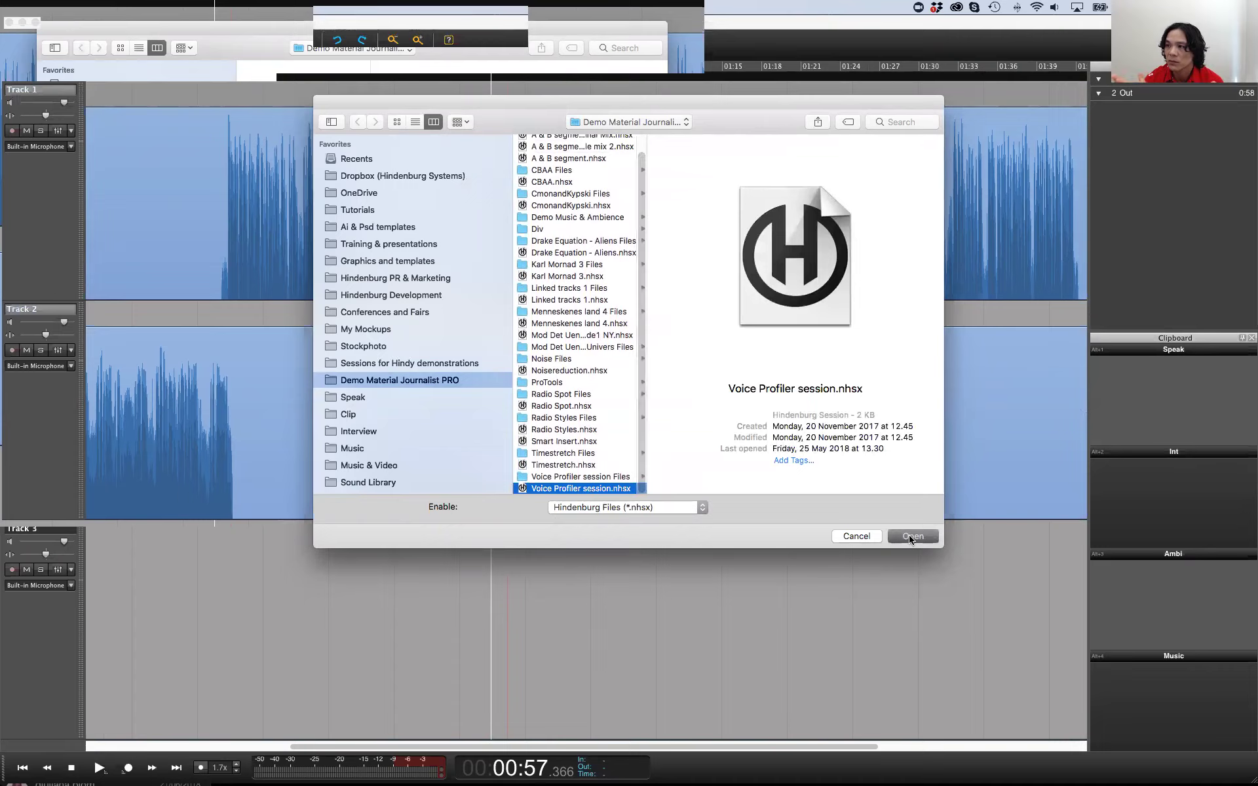
Place the play cursor near the start of the Clark good clip on Track 1, at about 00:01.5
click(150, 378)
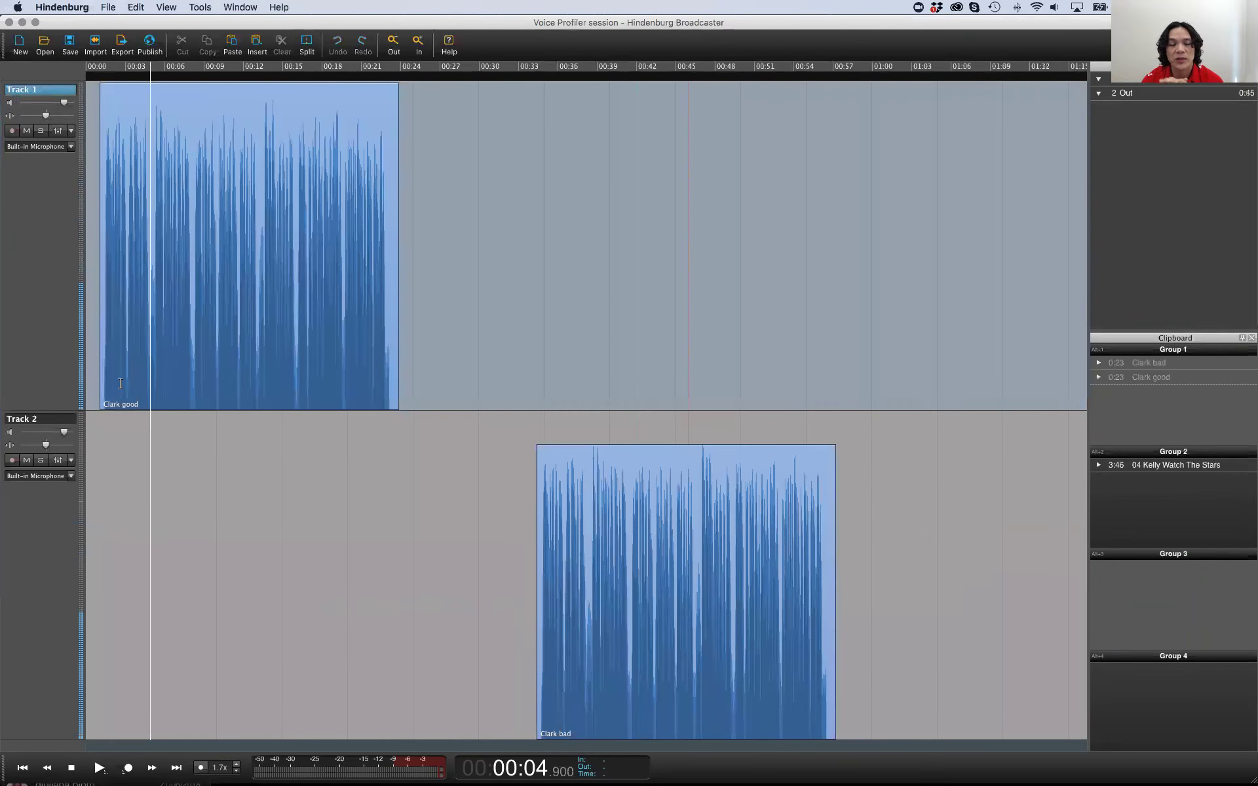
scroll(130, 378, up, 6)
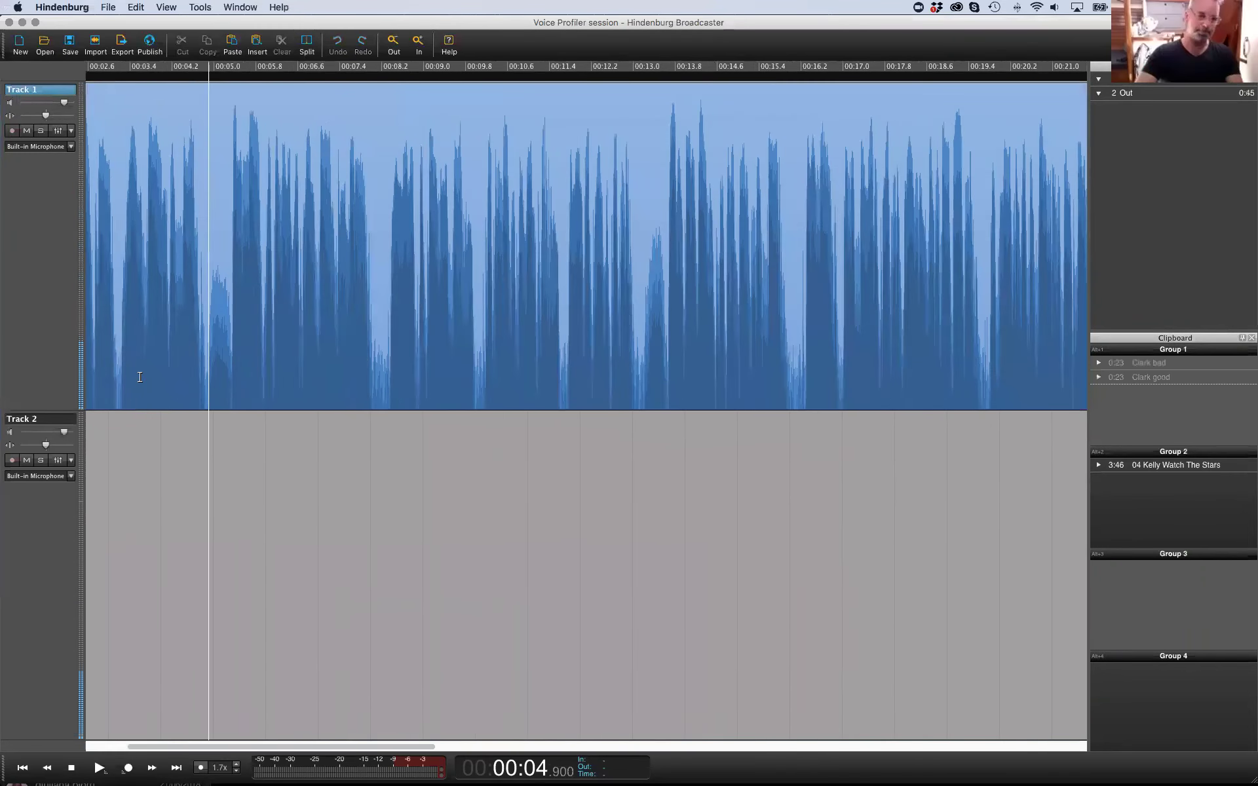
scroll(139, 376, left, 4)
click(159, 396)
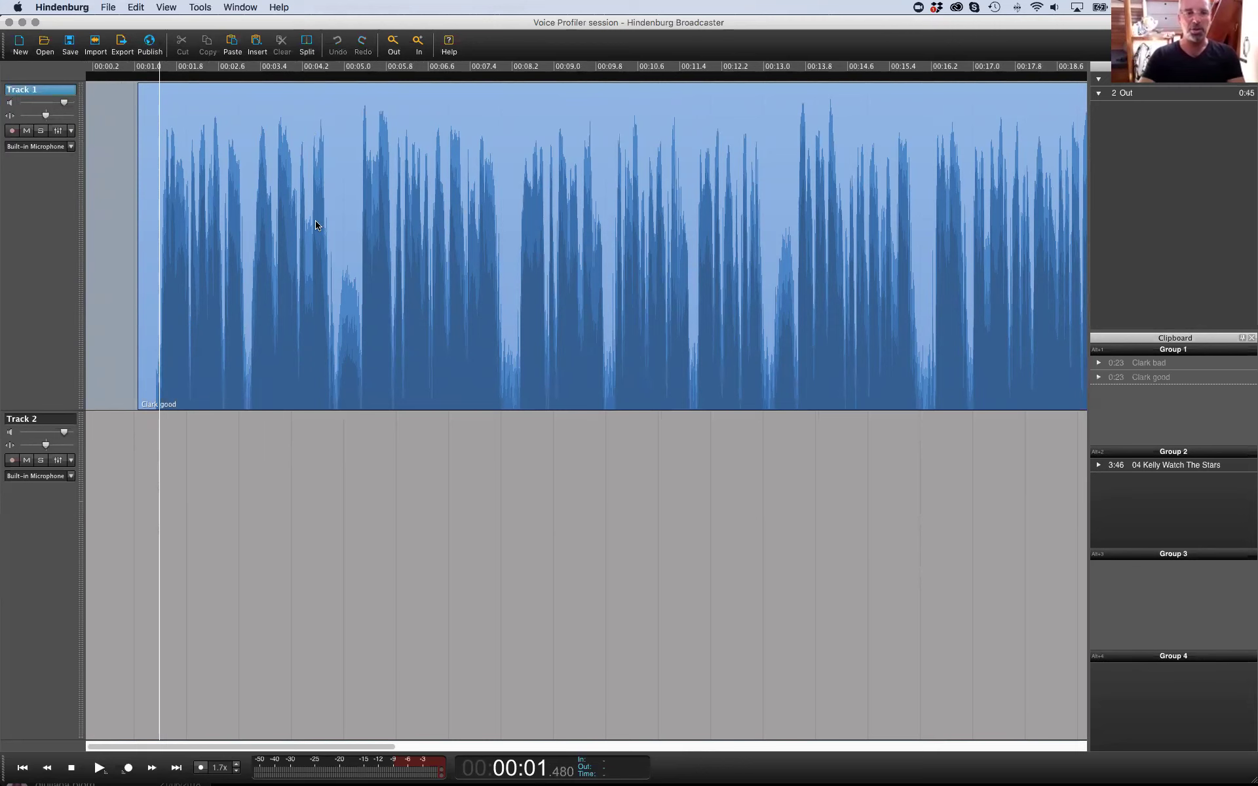
Try a fade-in at the start of the Clark good clip on Track 1 and remove it again
click(203, 104)
drag(141, 86, 231, 97)
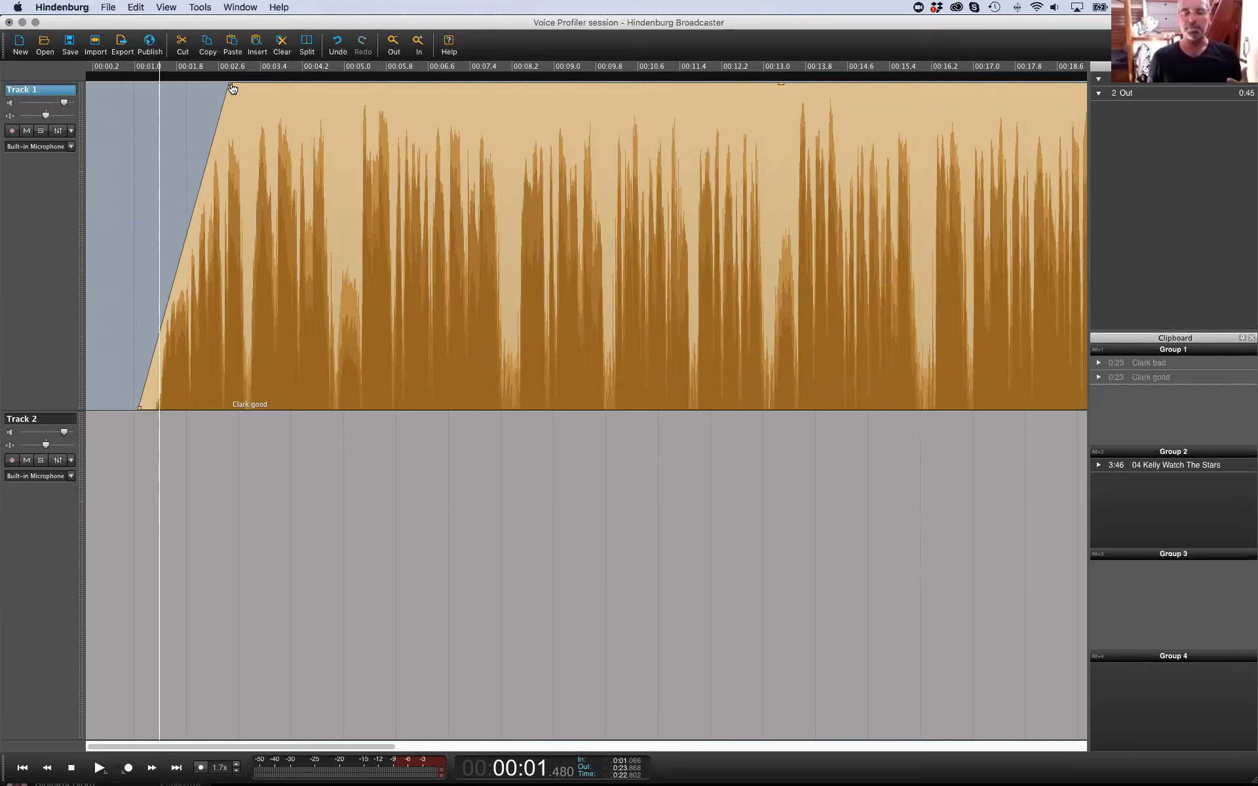
drag(232, 89, 103, 90)
scroll(317, 393, left, 1)
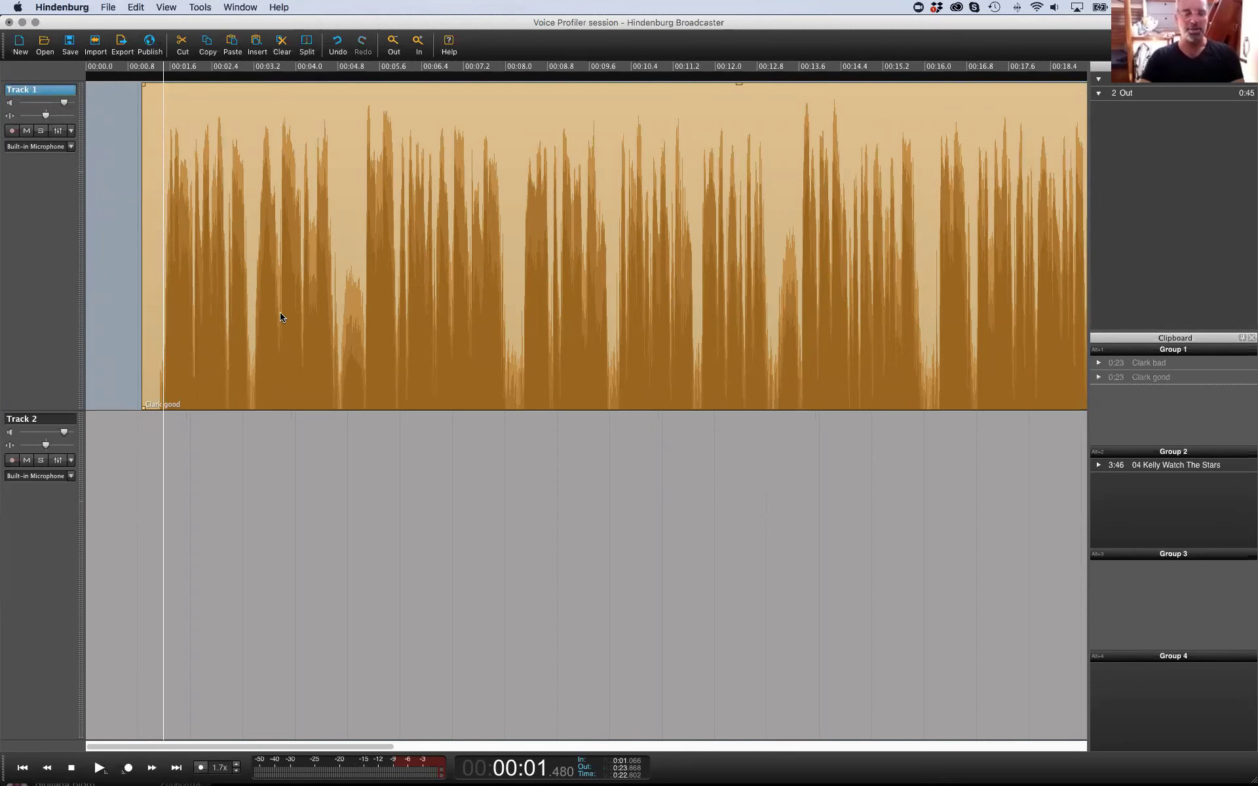
Deselect the Clark good clip and set the play cursor to about 00:01.4 near its beginning
scroll(275, 310, down, 2)
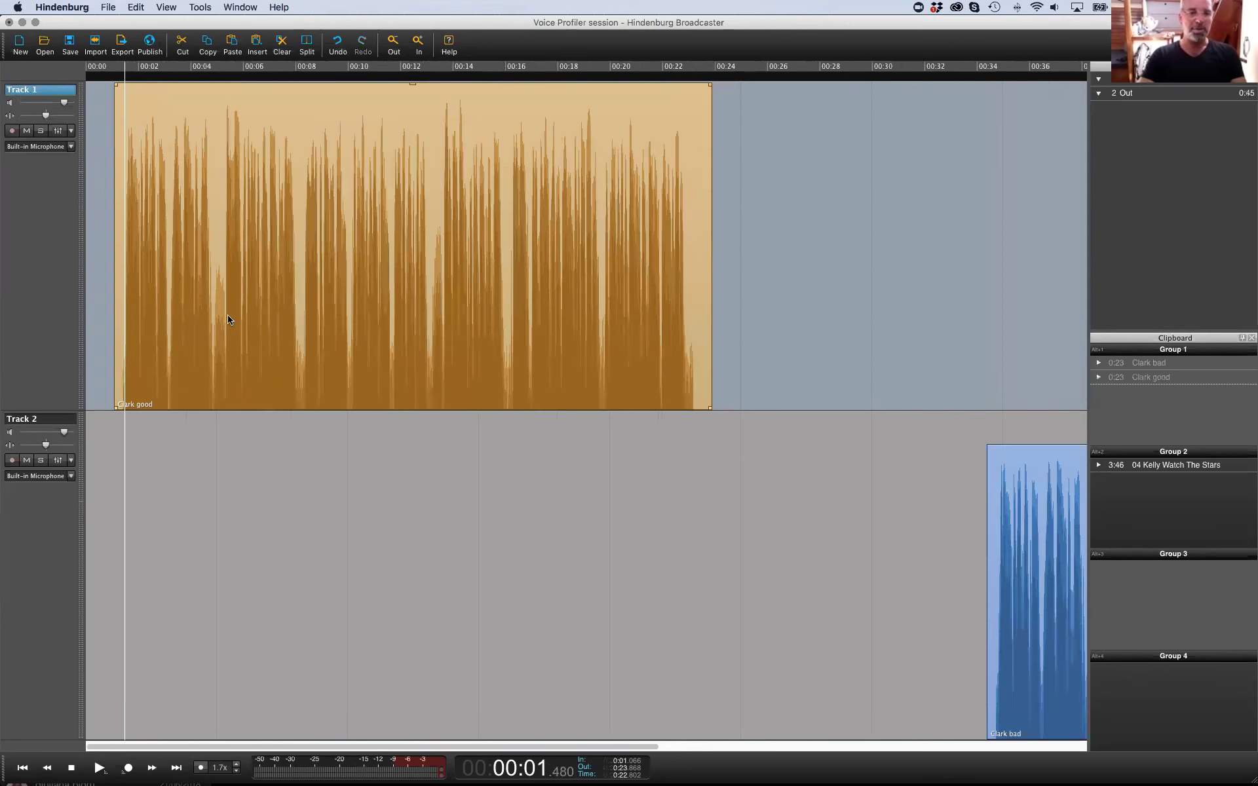
click(148, 370)
click(123, 395)
click(122, 397)
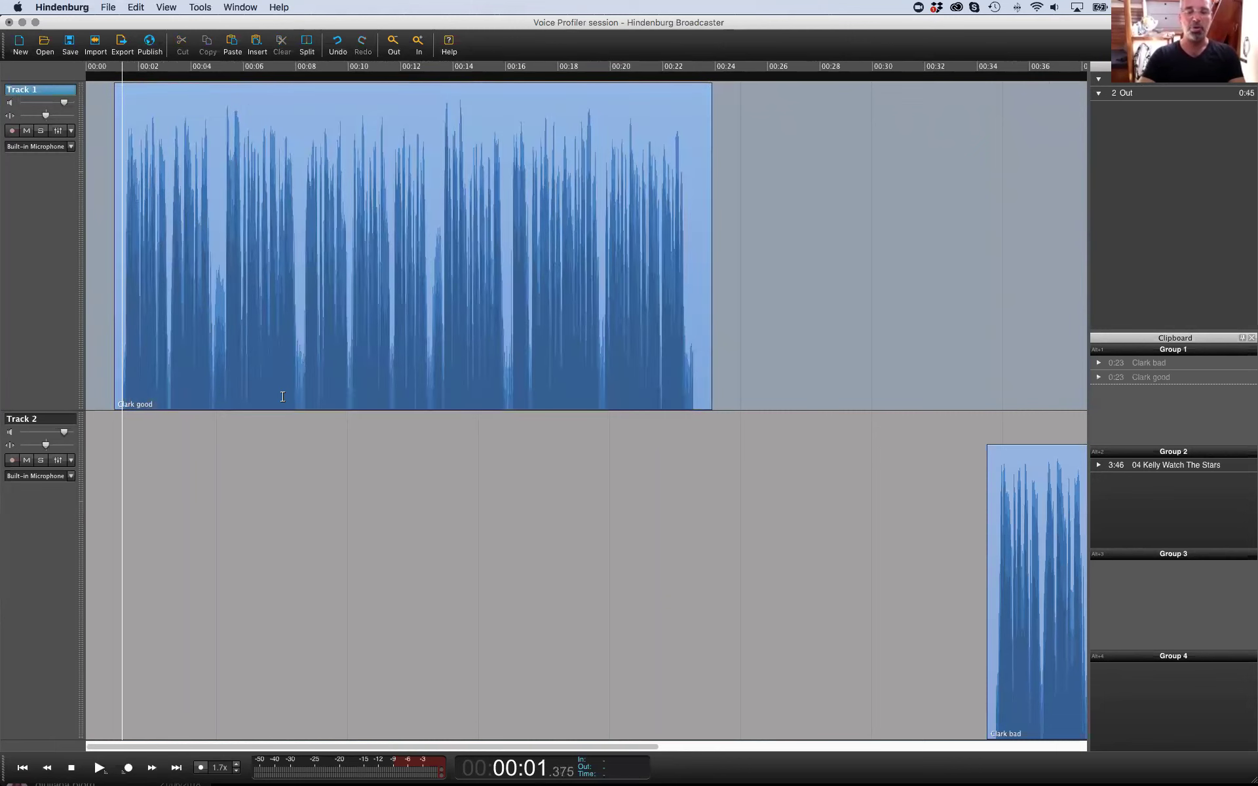
Add the Equalizer effect to Track 1, raising its mid band and lowering its high band slightly
scroll(282, 396, down, 1)
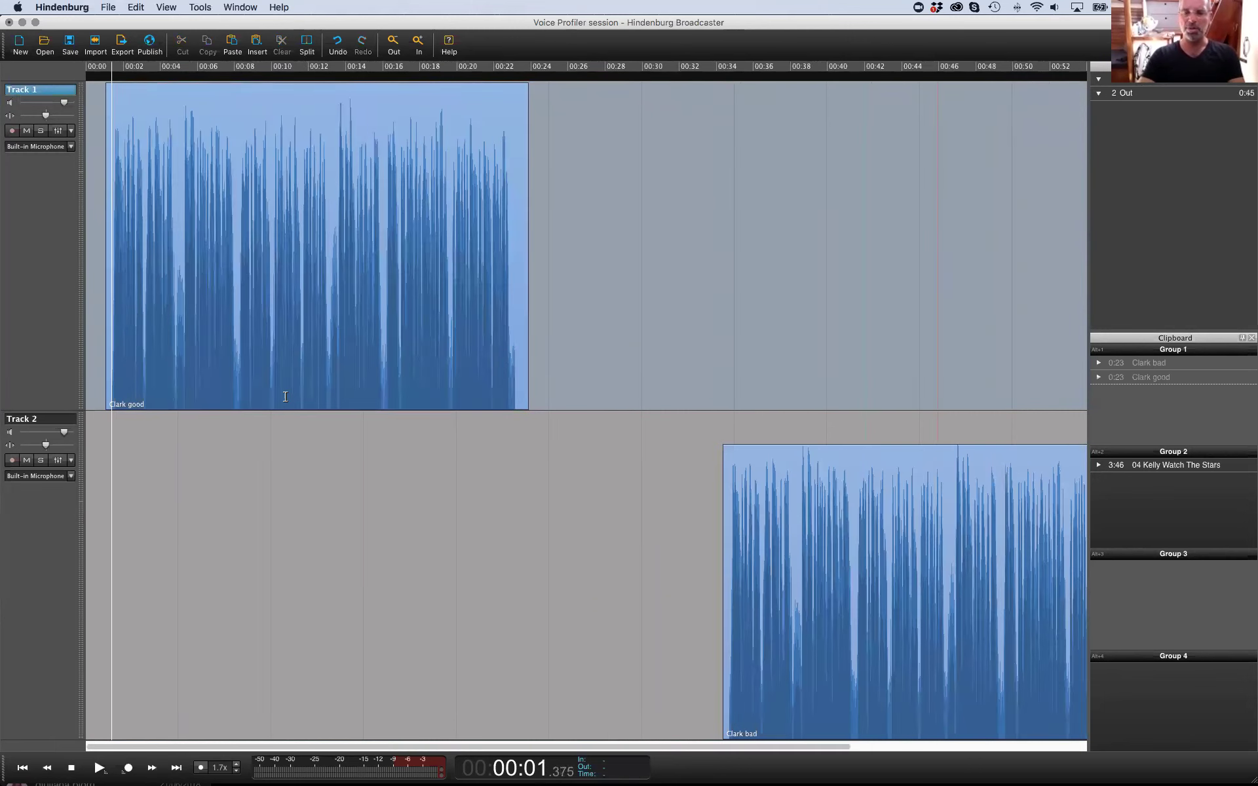
scroll(285, 396, down, 2)
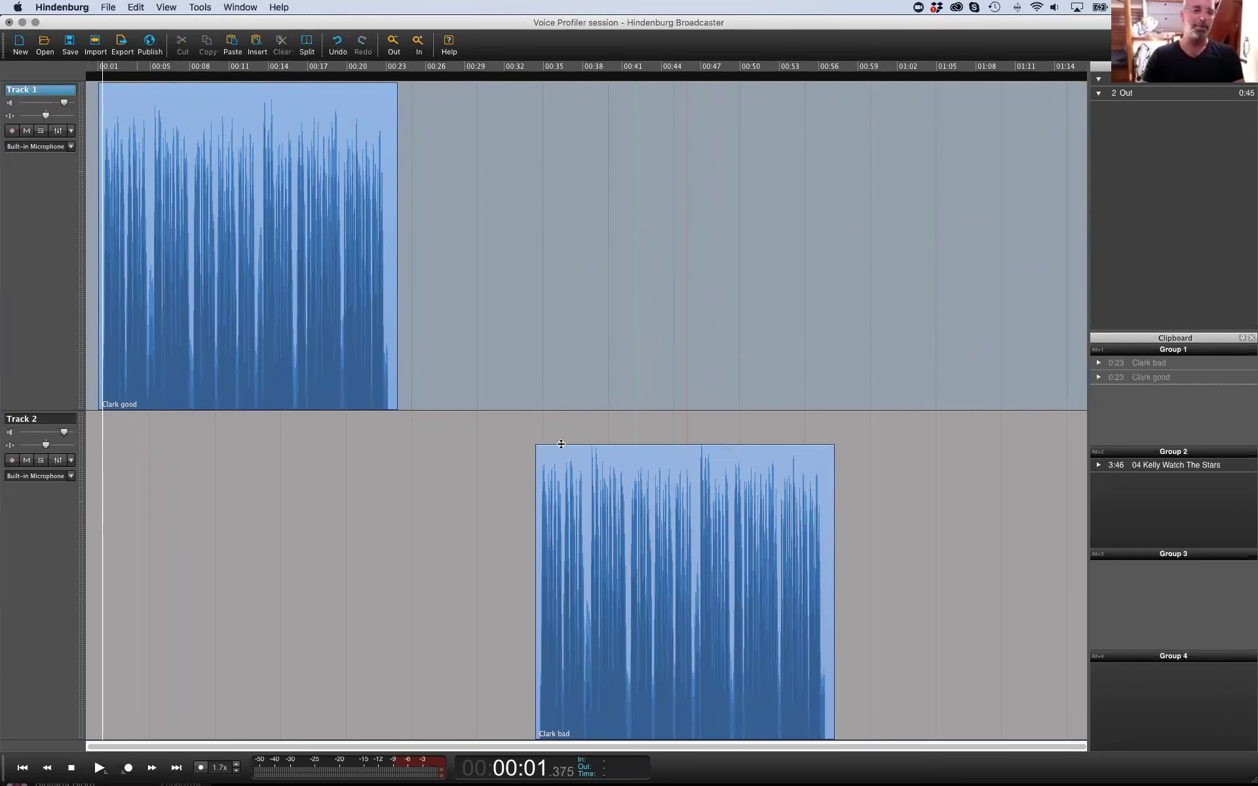
scroll(118, 144, up, 2)
scroll(118, 143, left, 2)
click(57, 130)
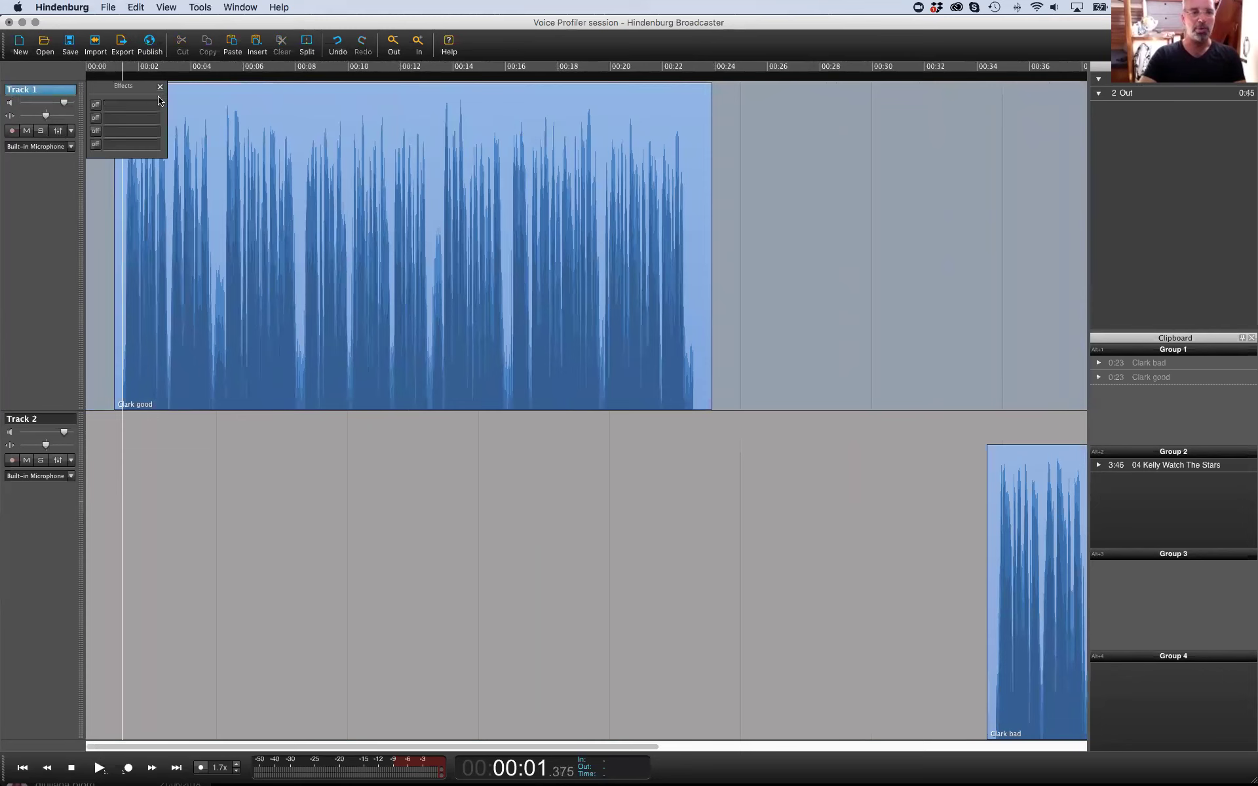
click(140, 105)
click(317, 313)
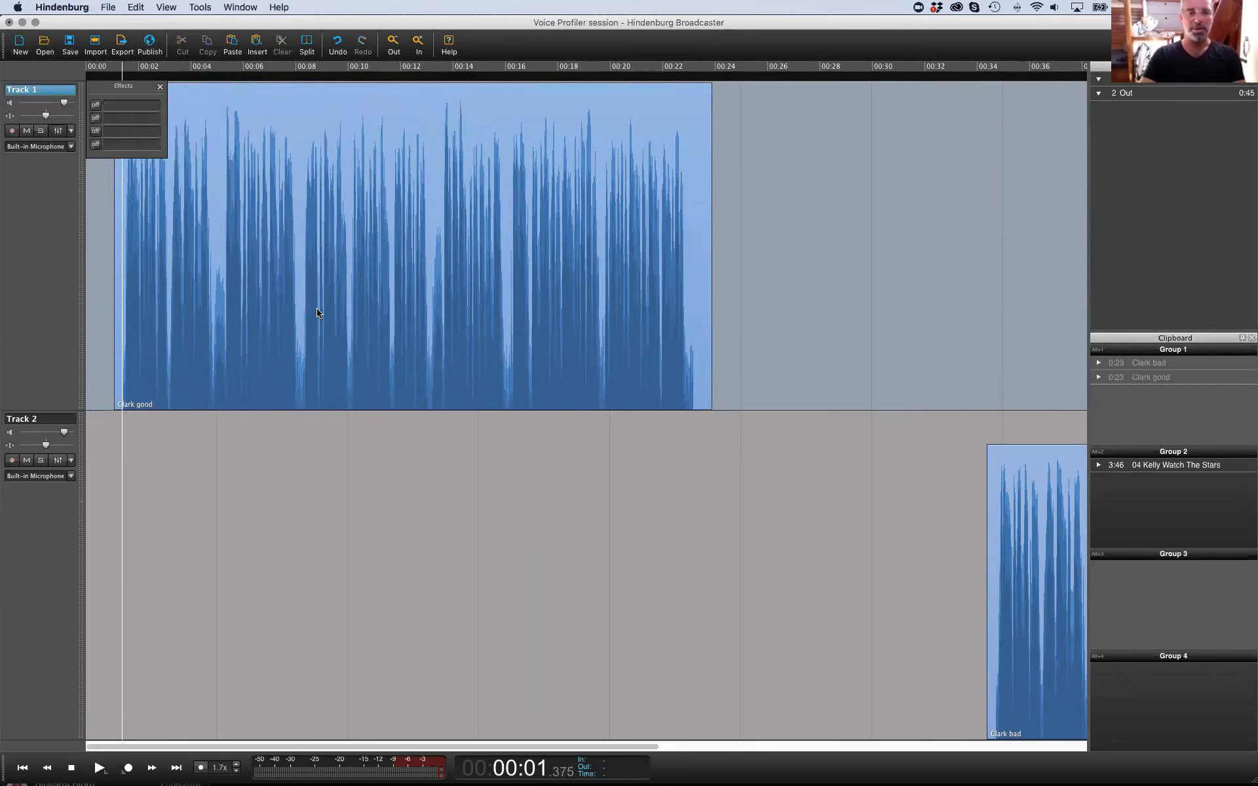
drag(375, 237, 390, 227)
drag(316, 244, 356, 242)
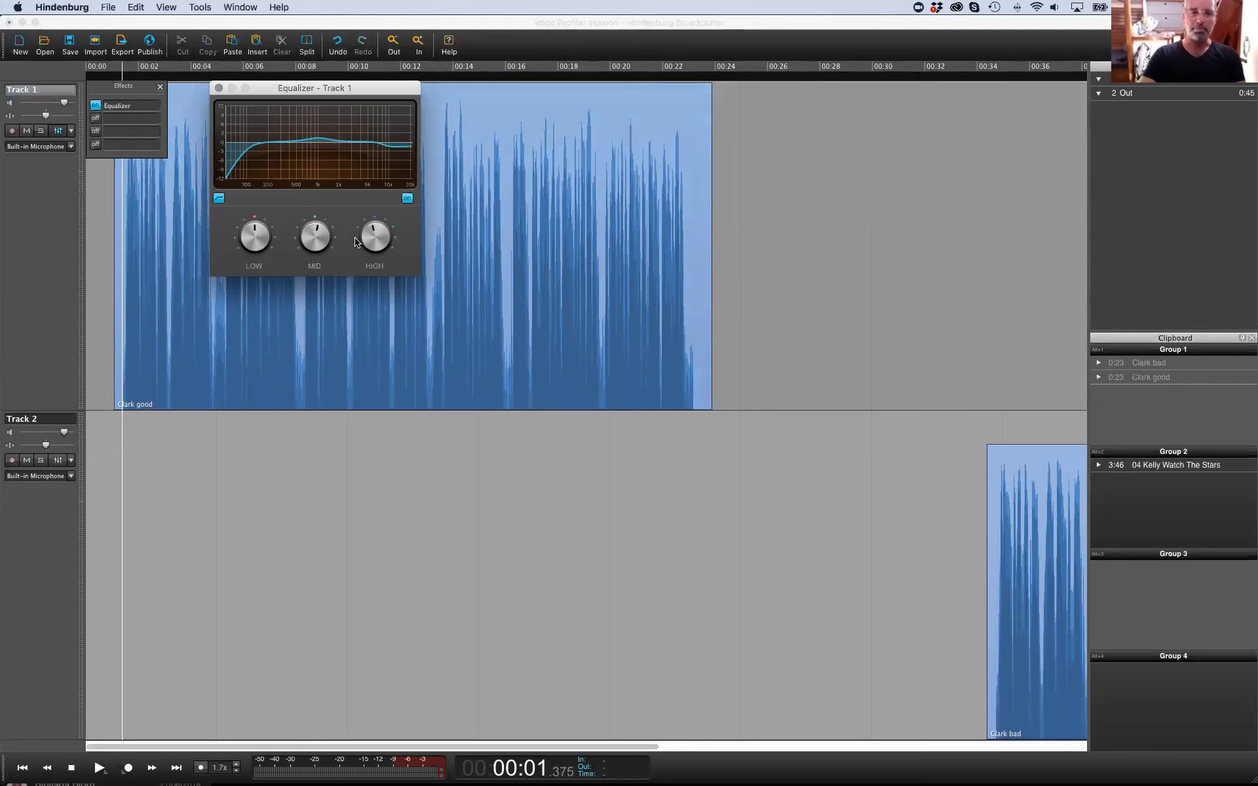
drag(370, 91, 465, 160)
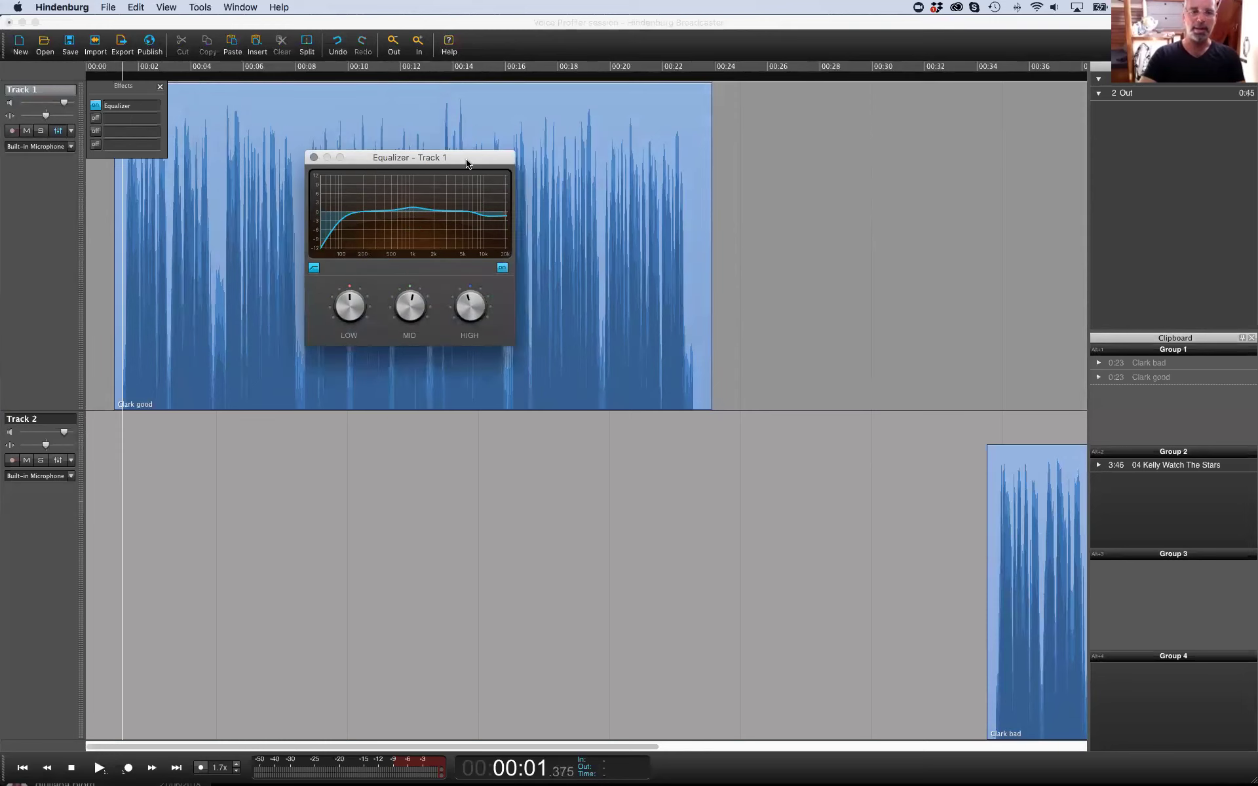
Play the Clark good clip from 00:01.7 to hear it through the equalizer
click(131, 393)
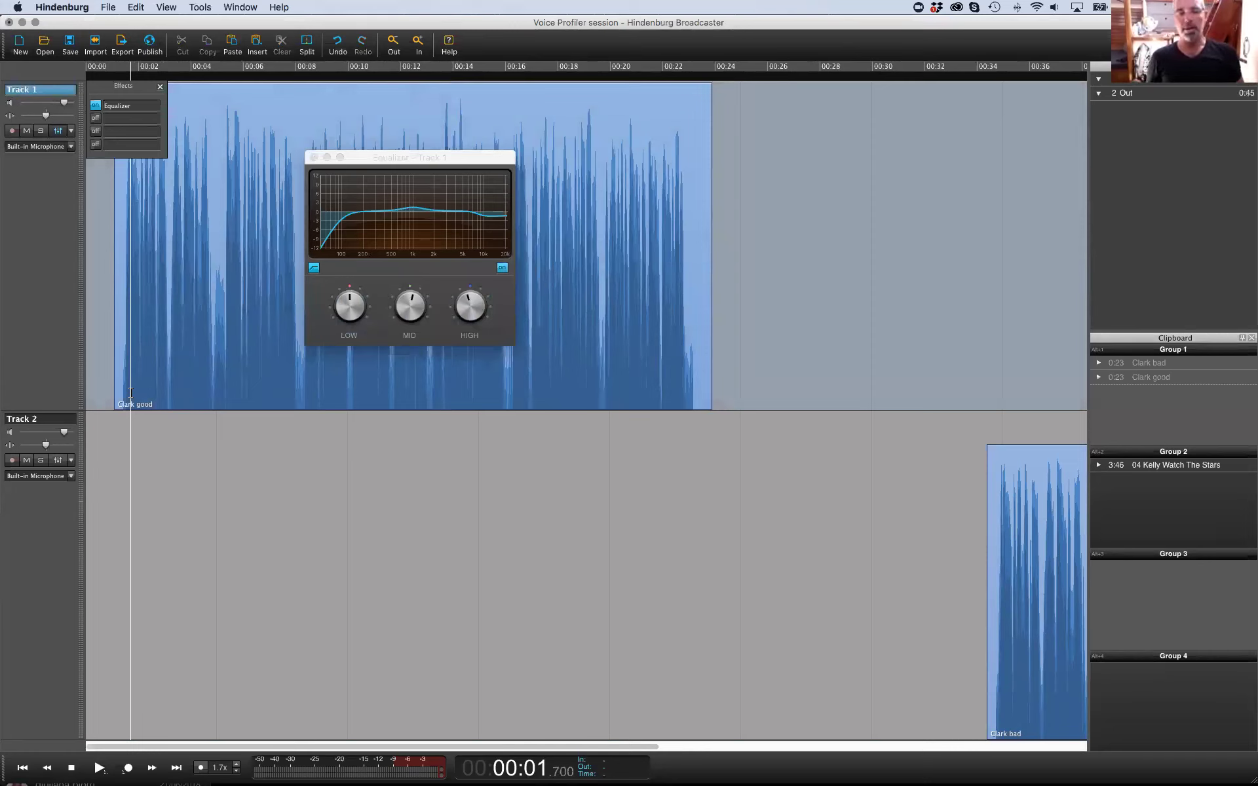
key(space)
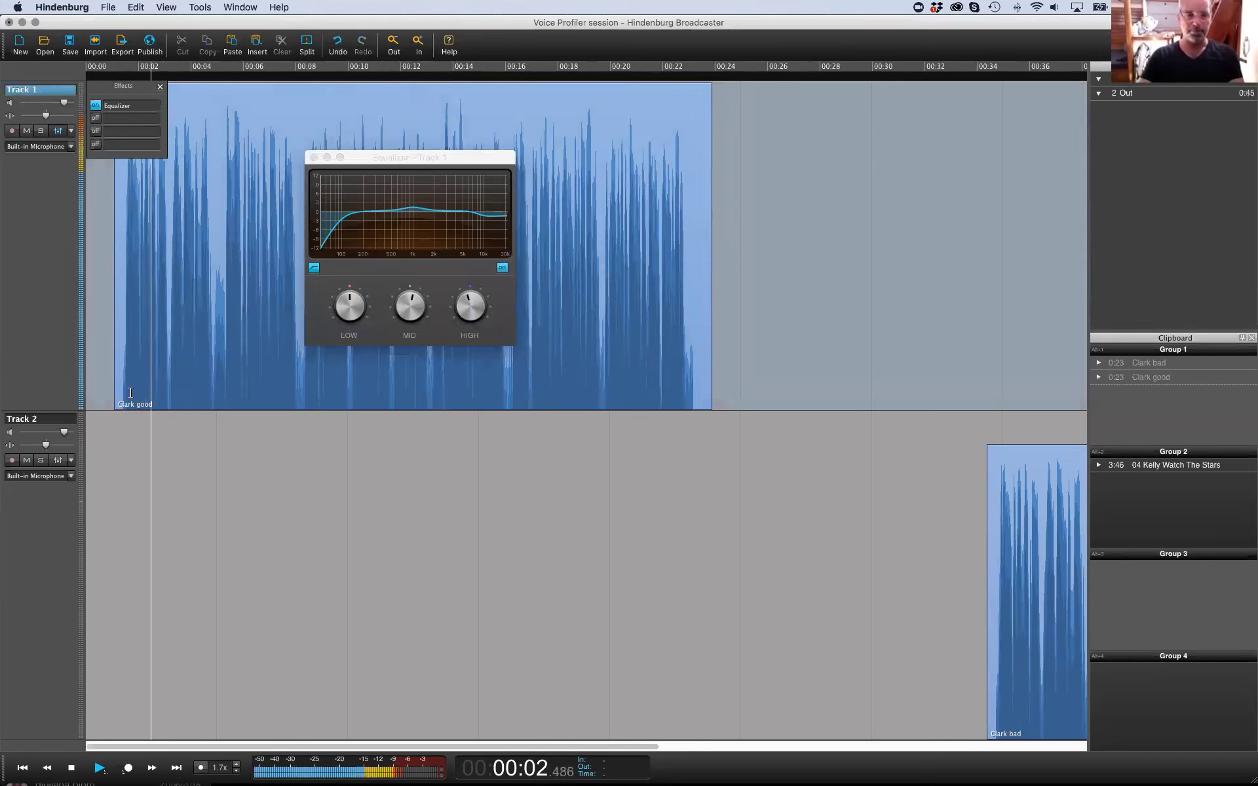
key(space)
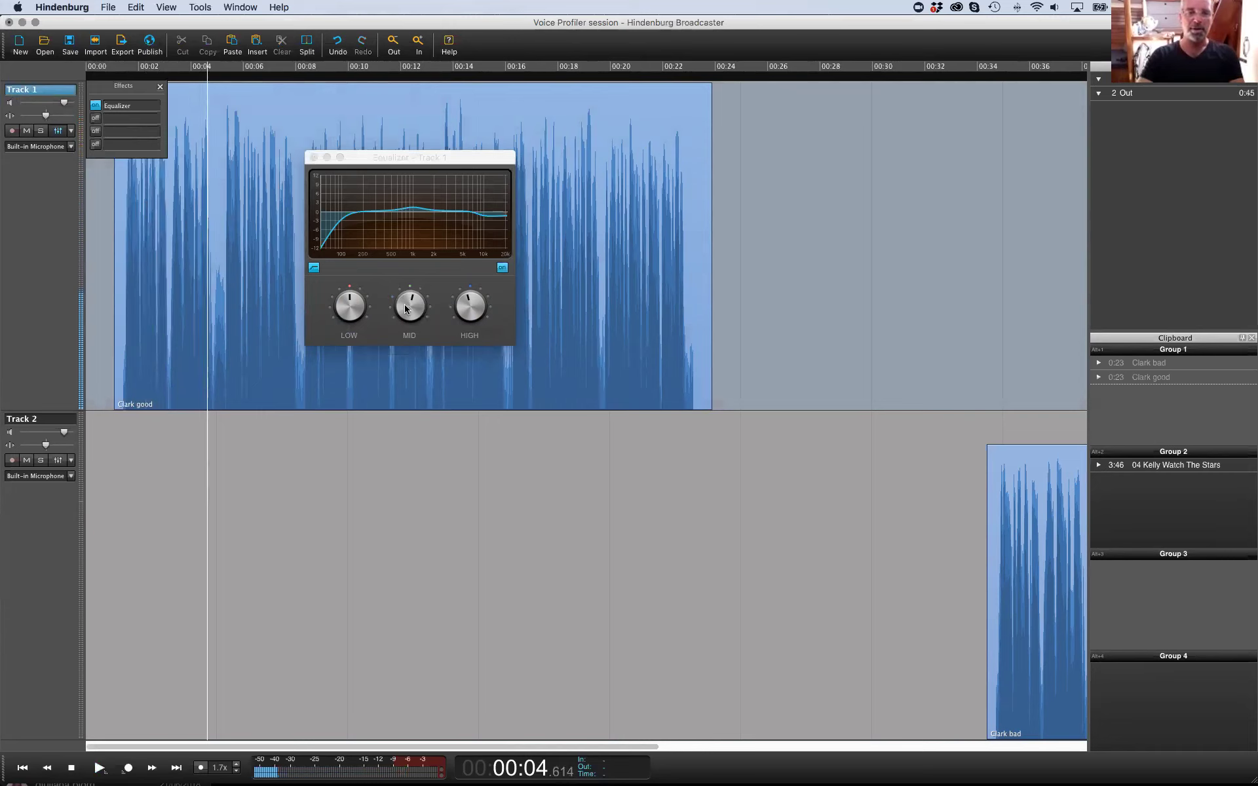
Boost the equalizer's mid band strongly and sweep its frequency around 1 kHz to 2 kHz during playback
drag(405, 310, 460, 293)
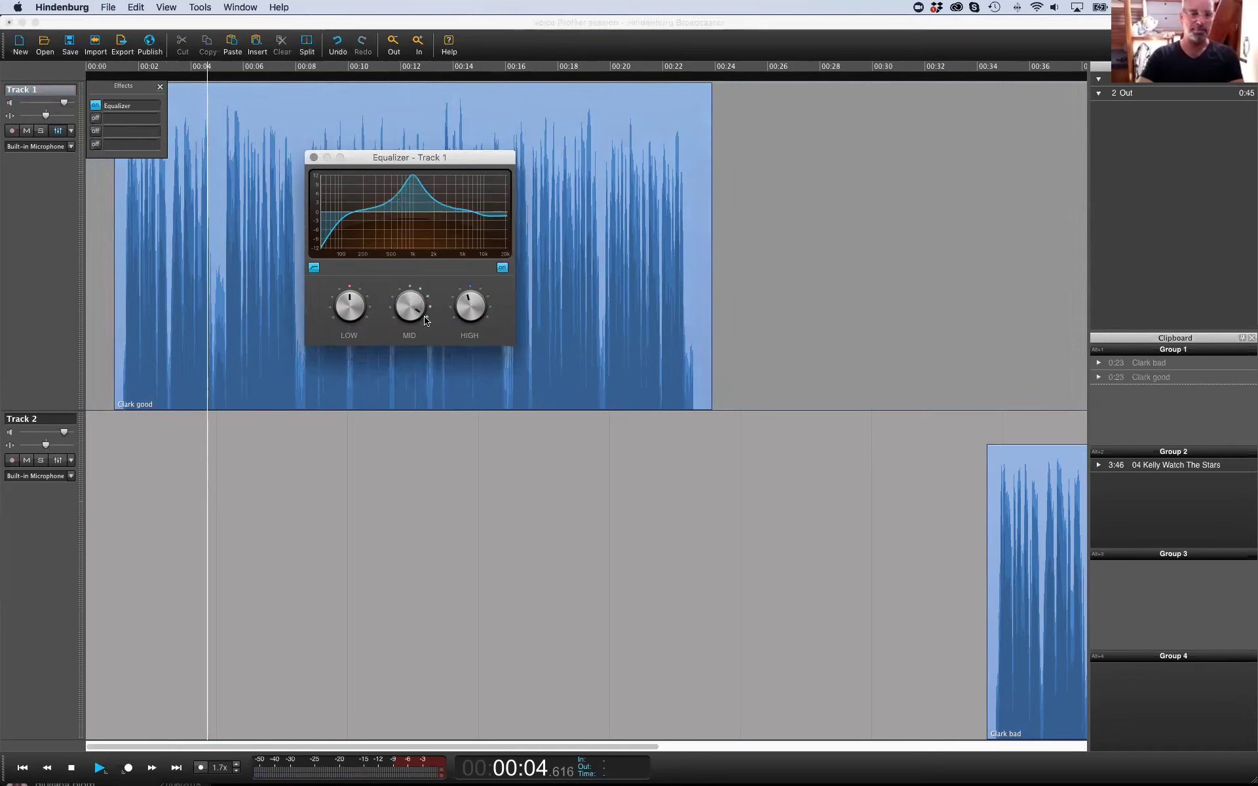
key(space)
drag(420, 192, 469, 188)
key(XF86AudioRaiseVolume)
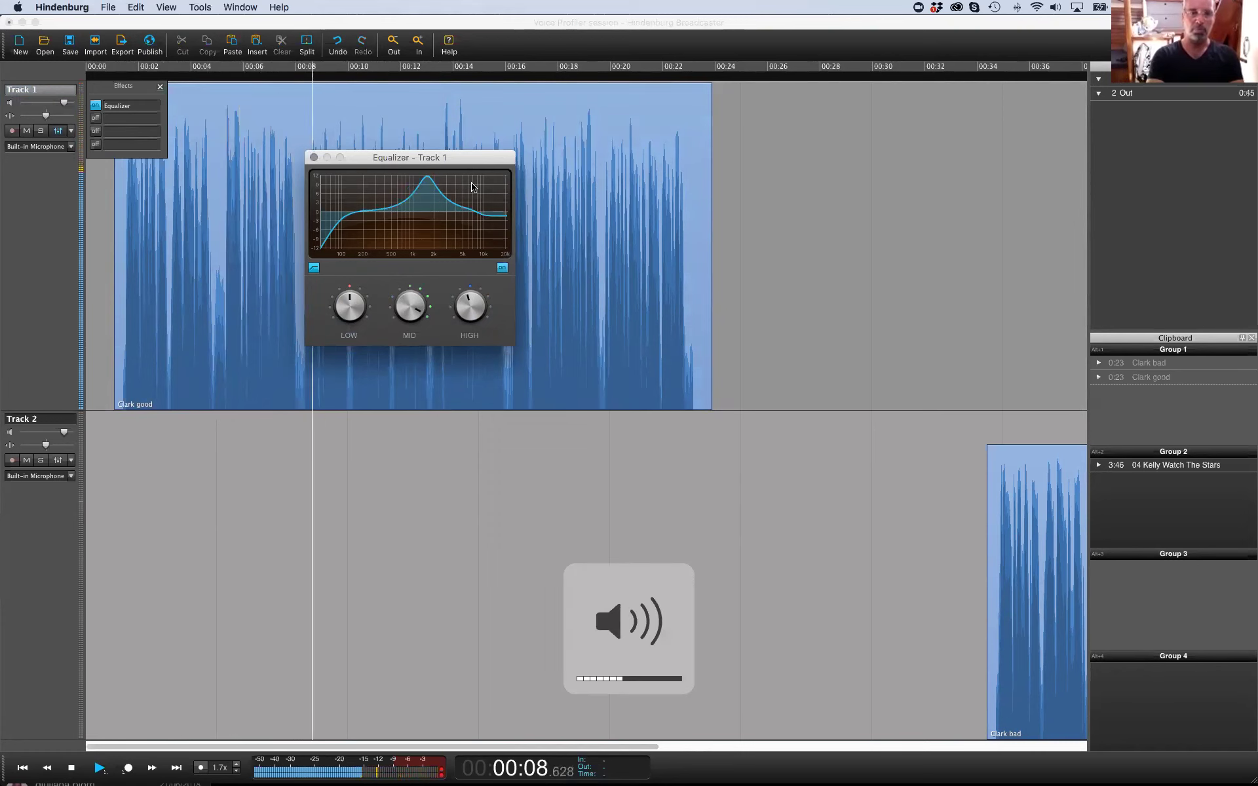
drag(450, 186, 409, 178)
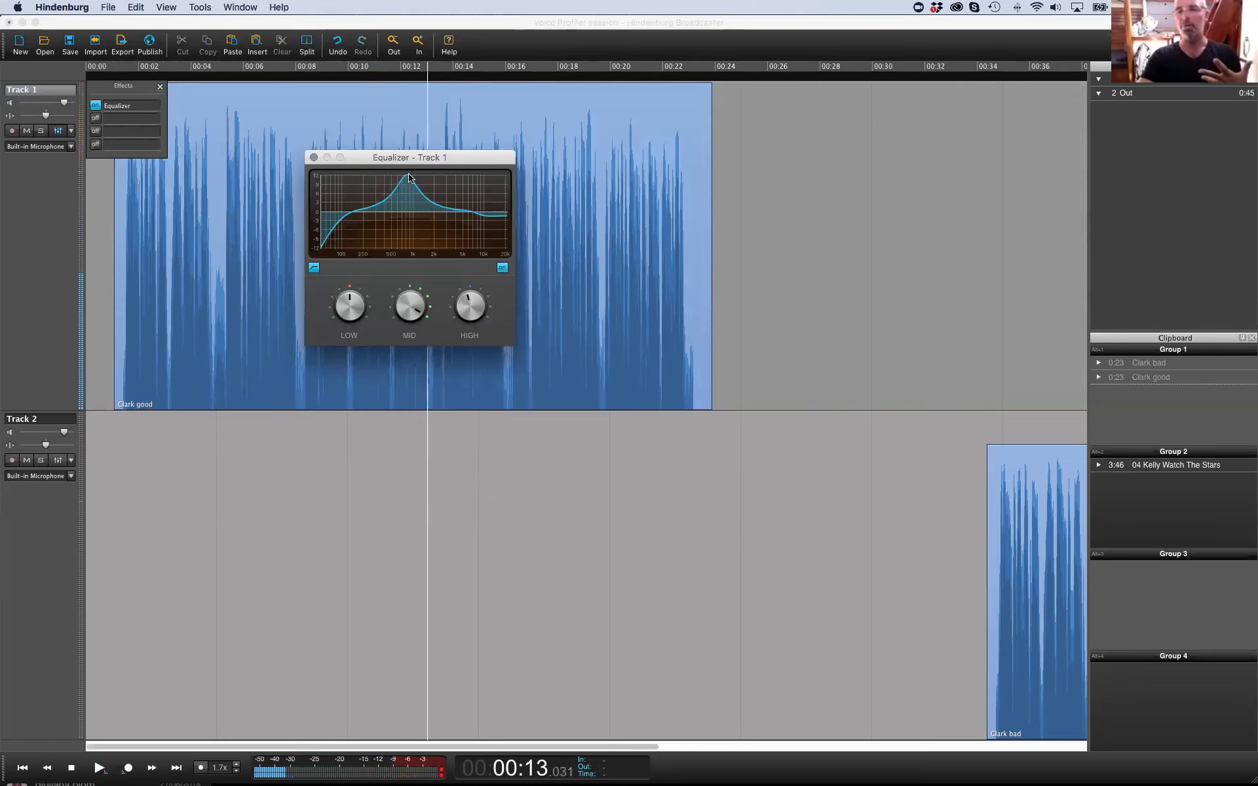
Cut the equalizer's mid band between 500 Hz and 1 kHz and boost its high band above about 5 kHz
drag(409, 177, 399, 231)
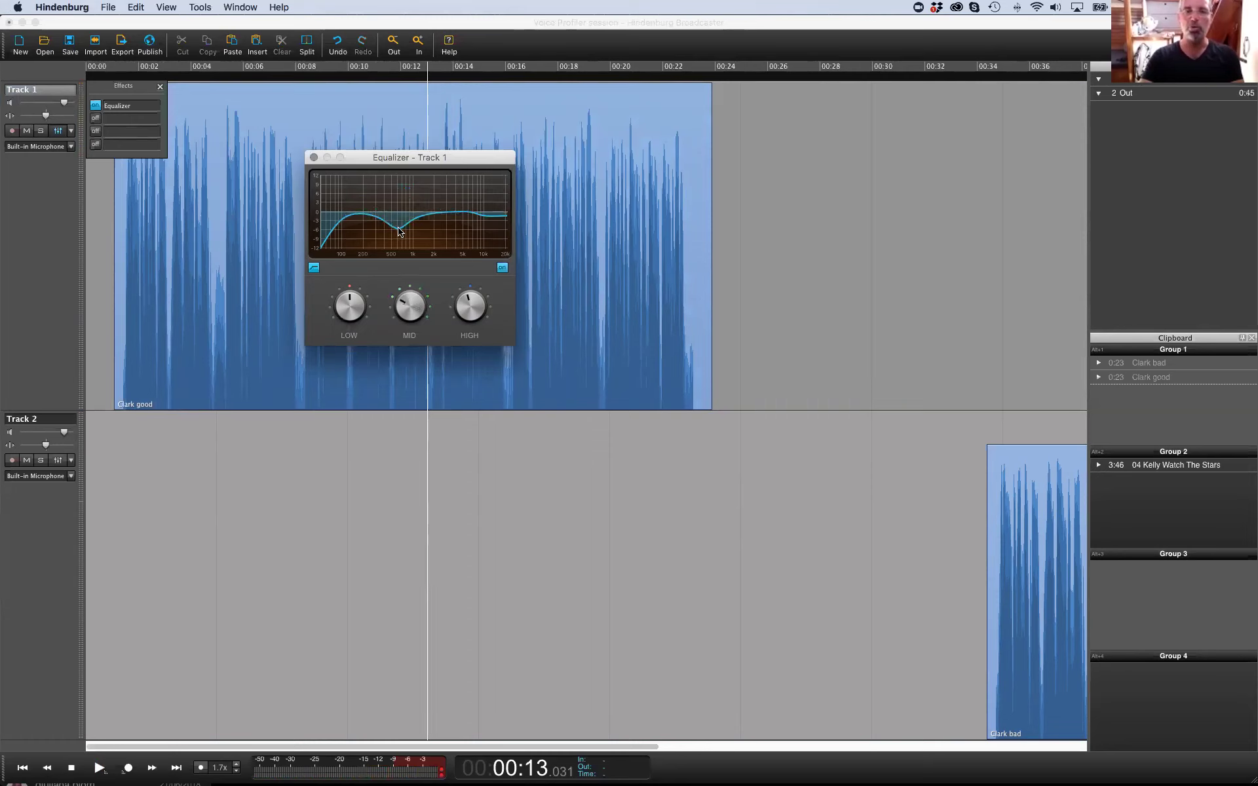
drag(469, 303, 487, 291)
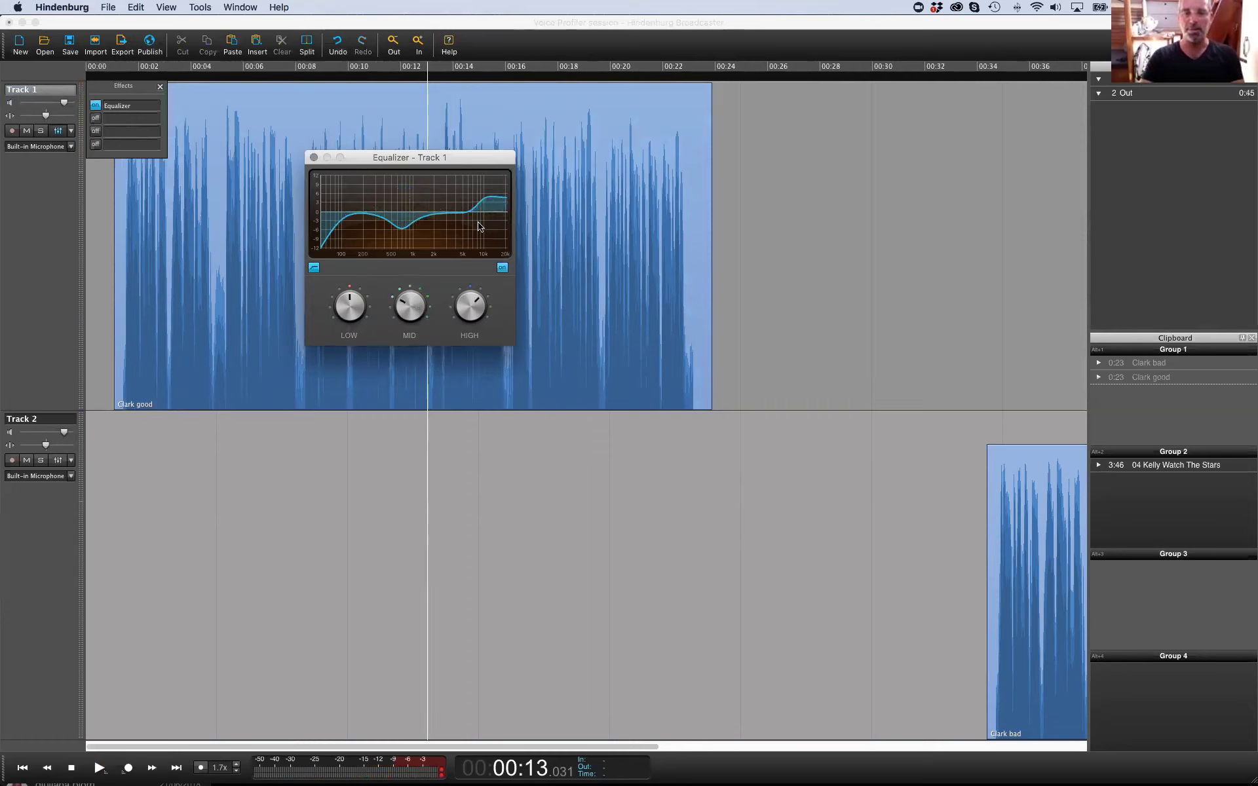
drag(486, 199, 483, 195)
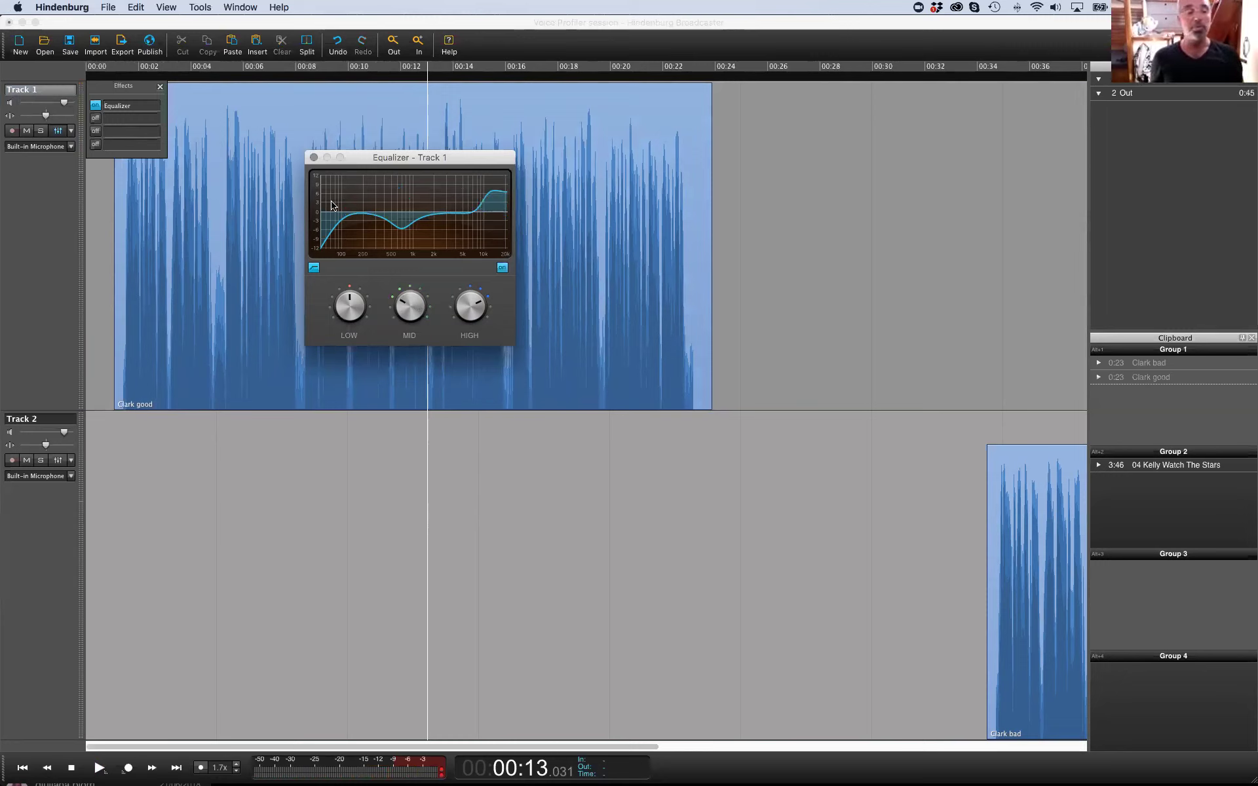
Close the equalizer, remove it from Track 1's first effect slot and close the track's effects list
click(313, 158)
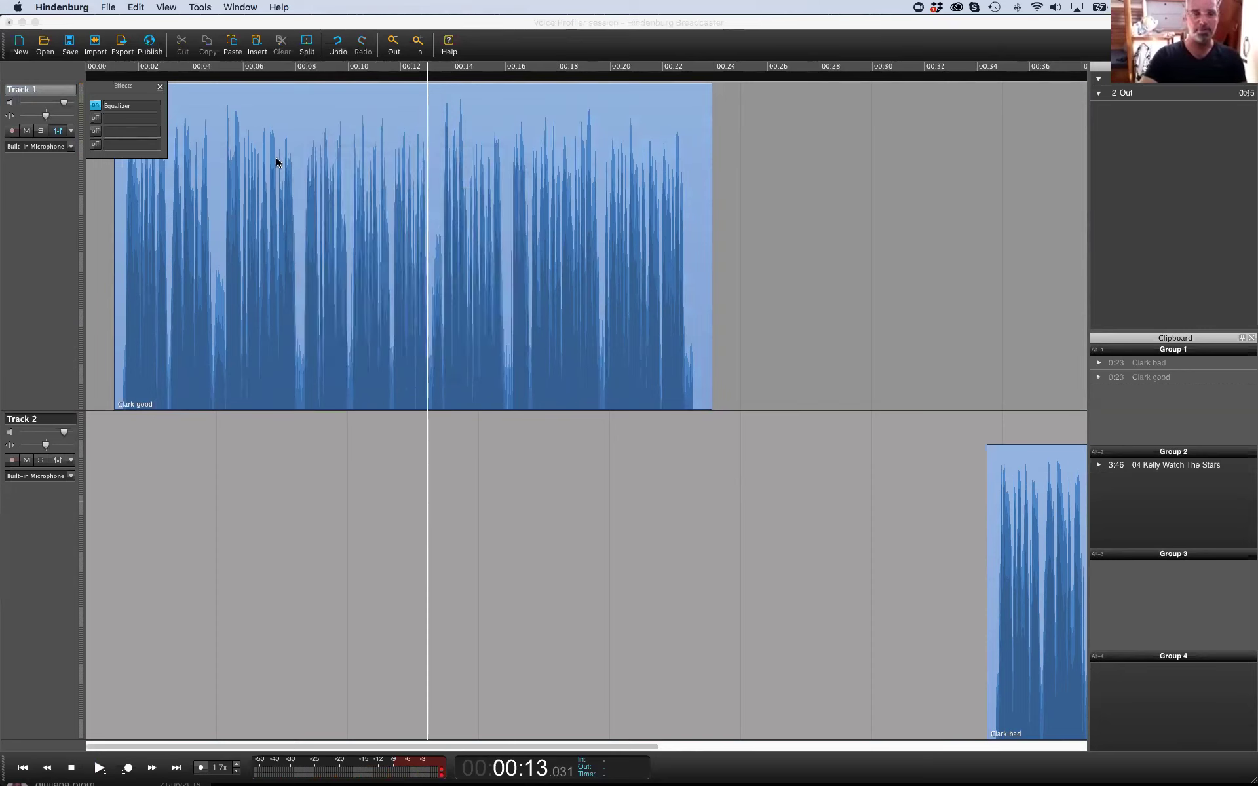
click(113, 106)
click(136, 112)
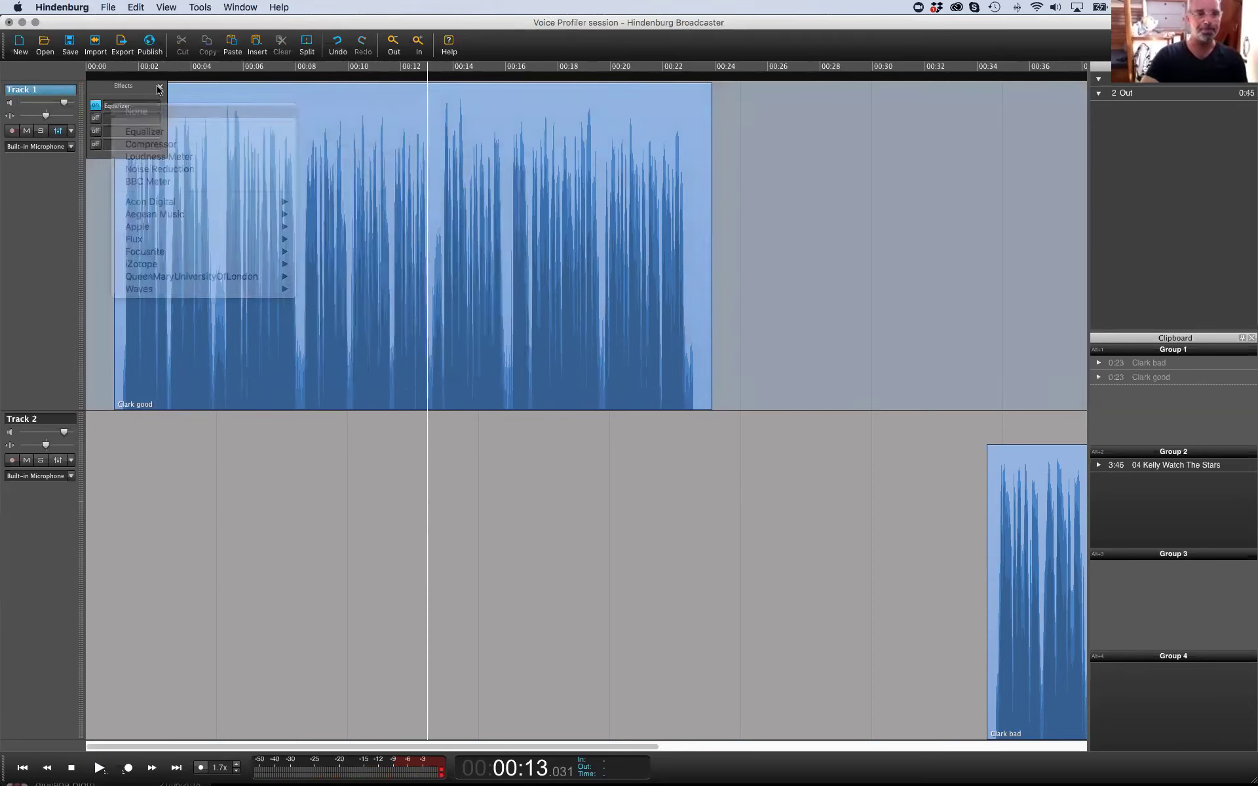
click(160, 87)
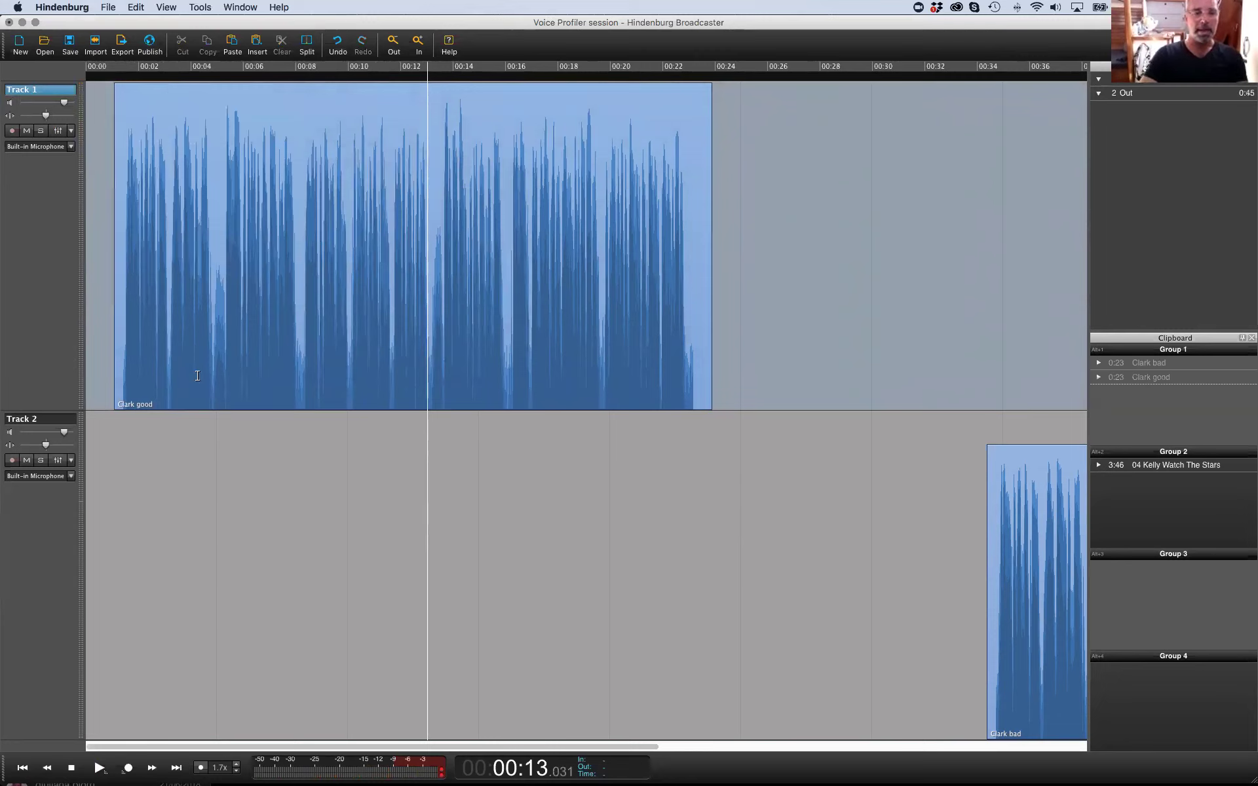
Select the Clark good clip and play a few seconds of it from 00:01.8
click(135, 394)
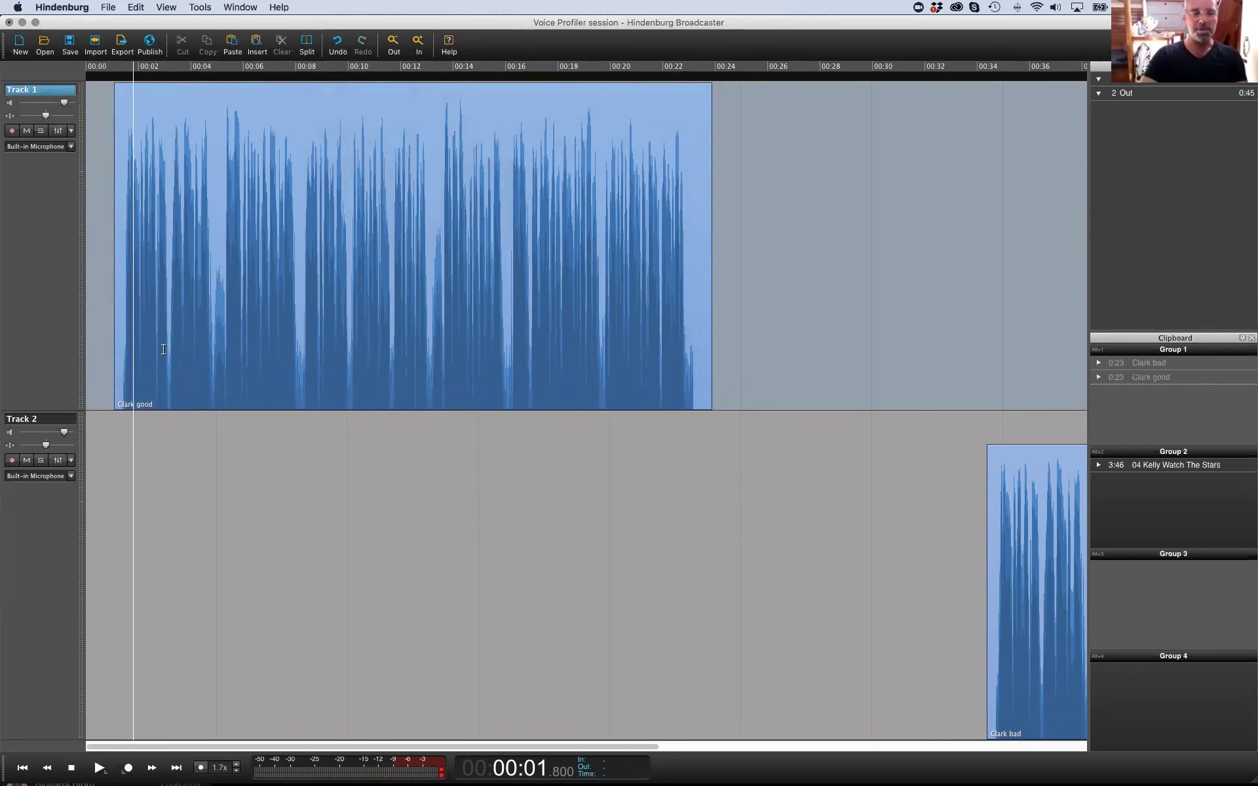
double_click(331, 258)
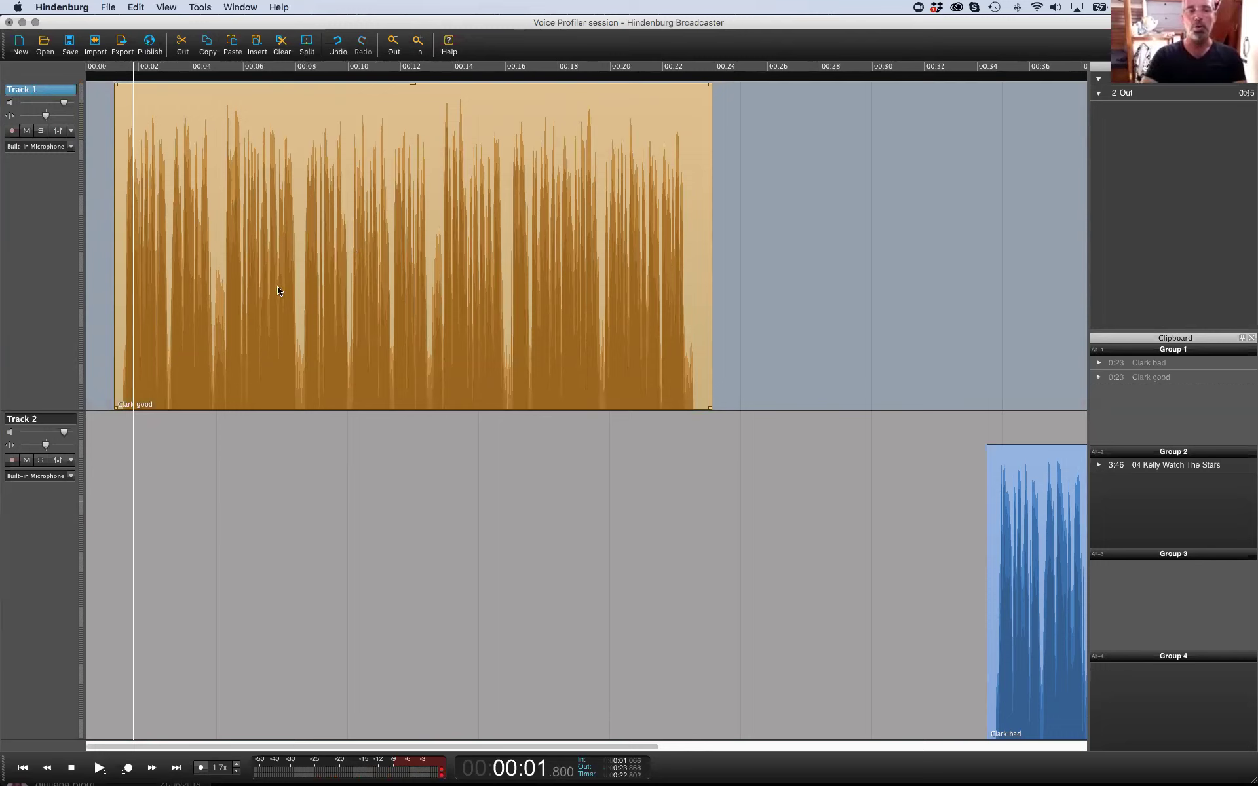
key(space)
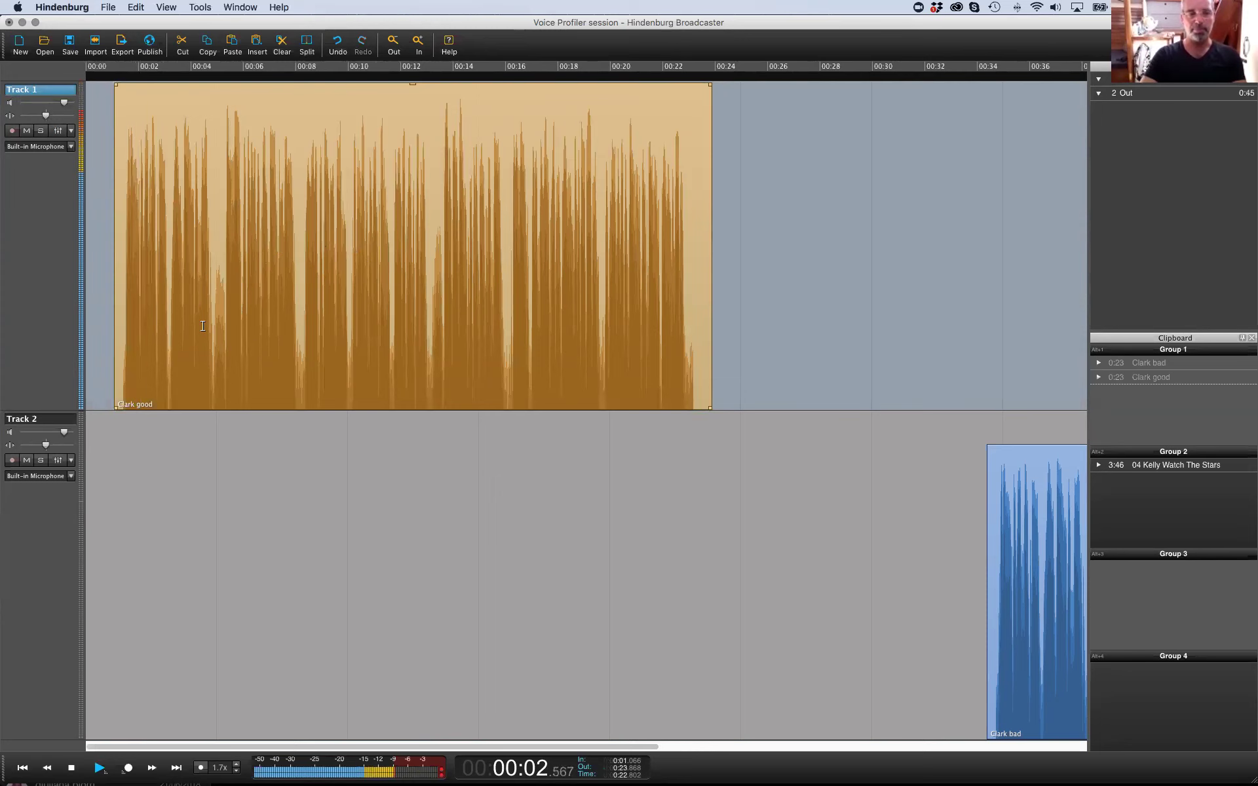
key(space)
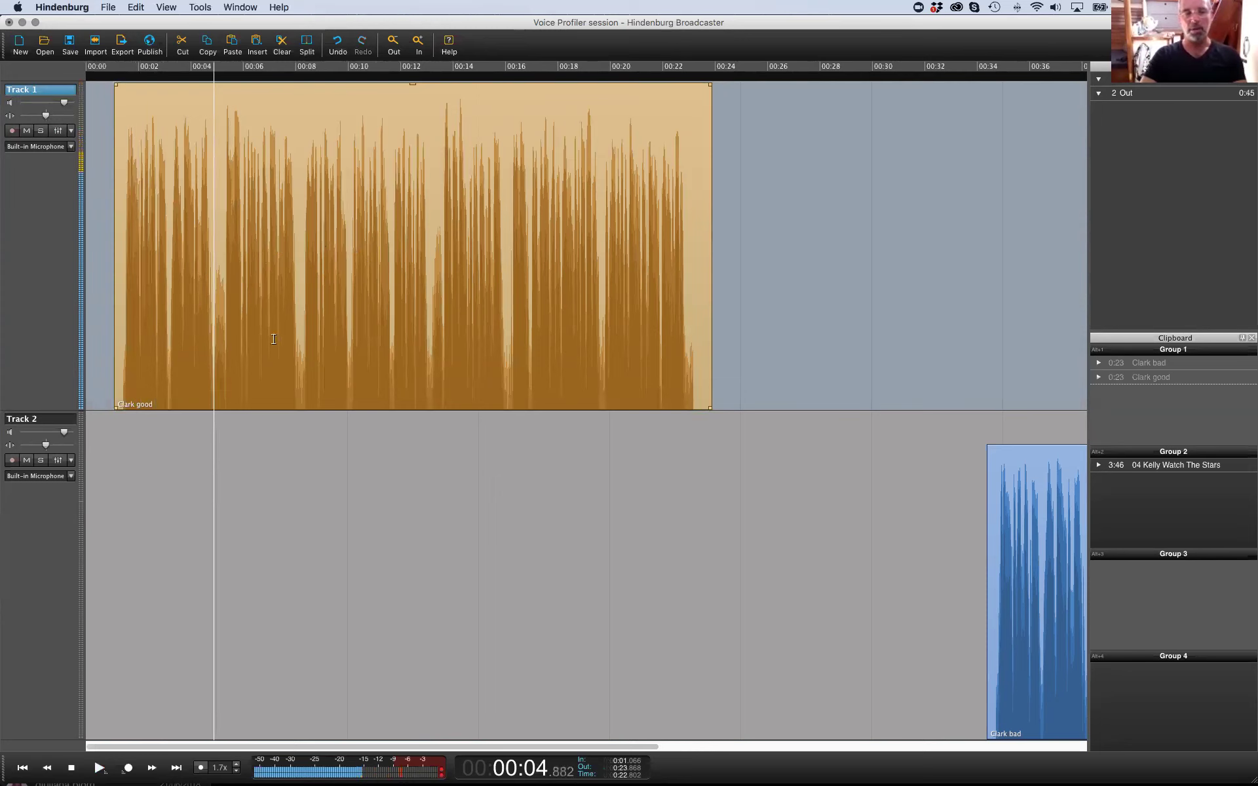
Open the Voice Profiler for Track 1
click(72, 135)
click(85, 167)
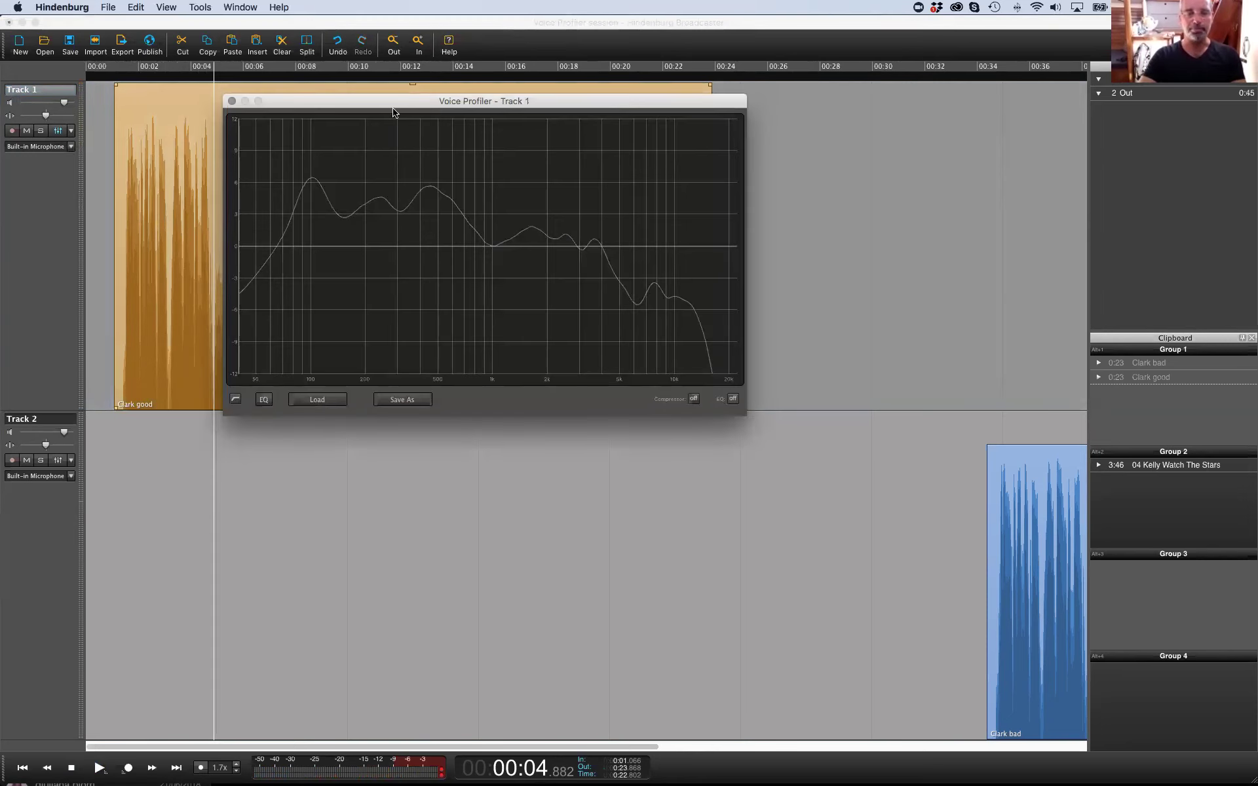
Close Track 1's Voice Profiler and play a few seconds of the Clark bad clip on Track 2 from its start
drag(393, 105, 417, 208)
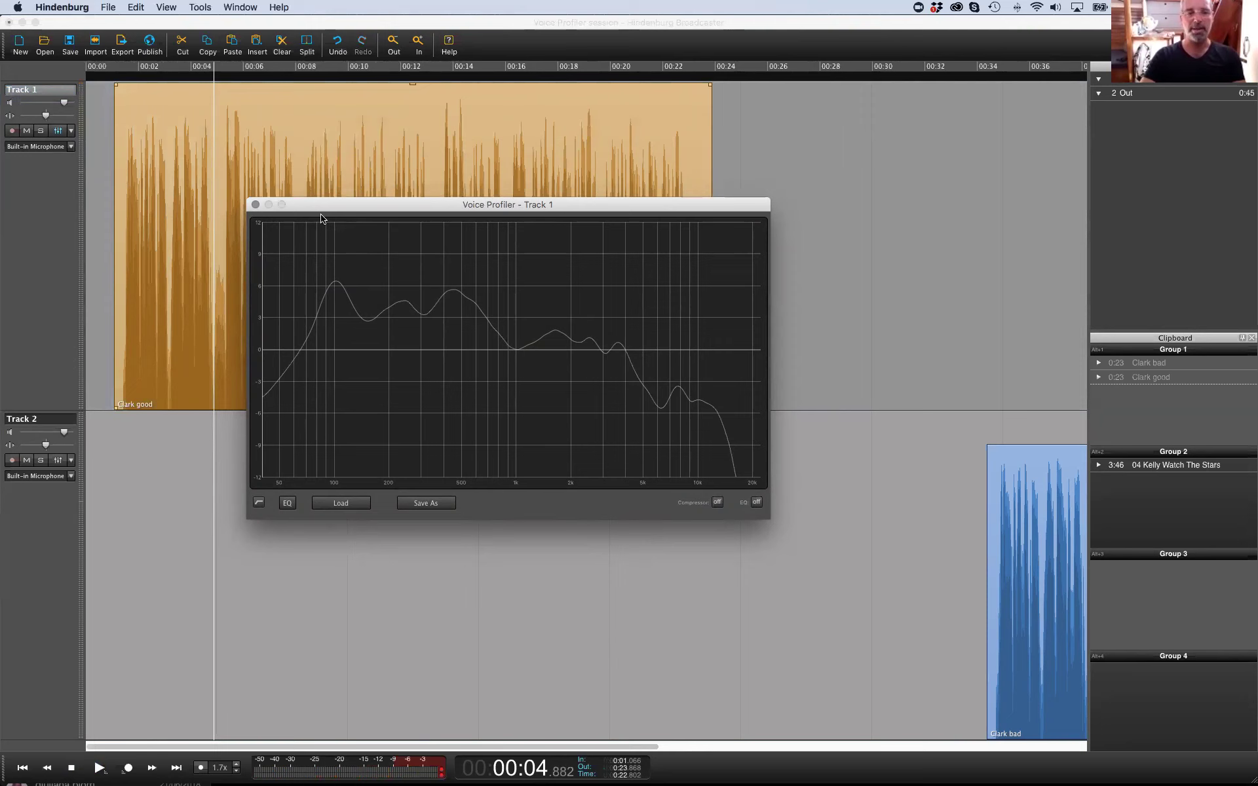
click(255, 205)
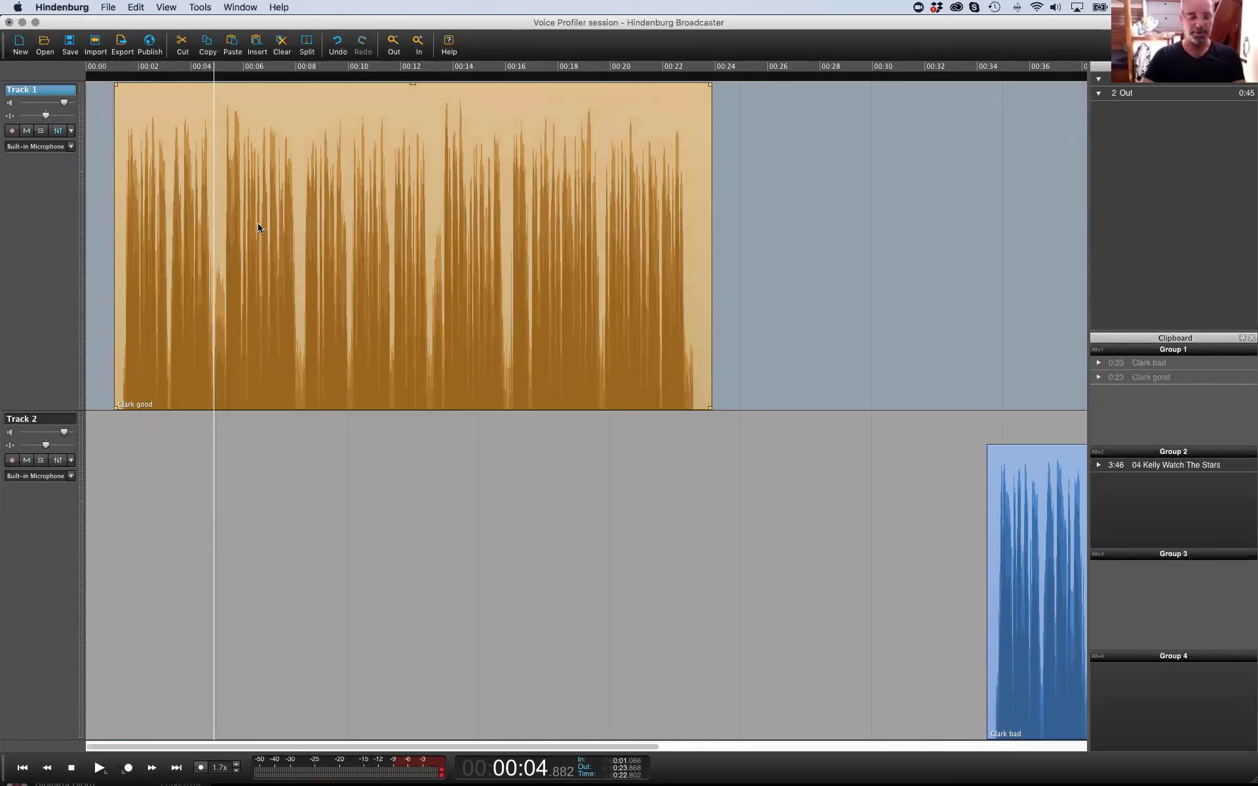
key(super+minus)
key(super+minus)
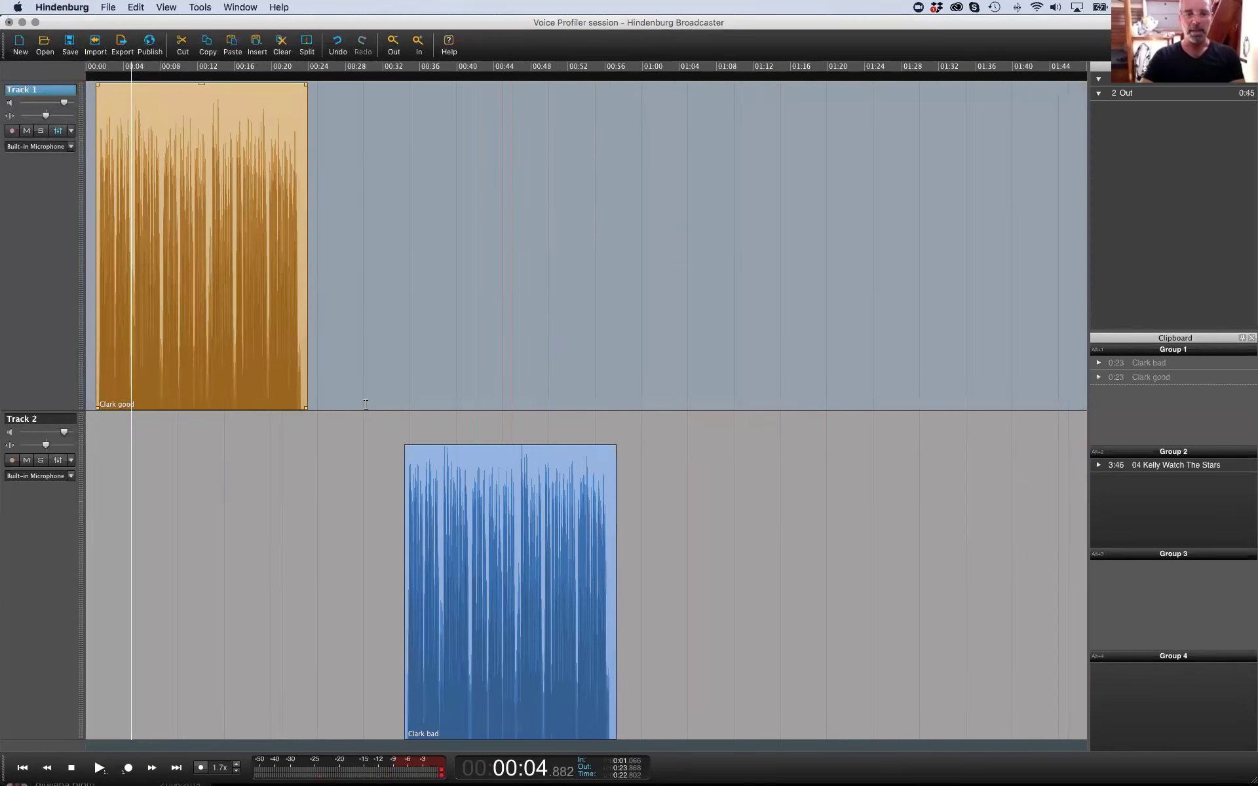
click(409, 421)
key(super+plus)
key(super+plus)
key(space)
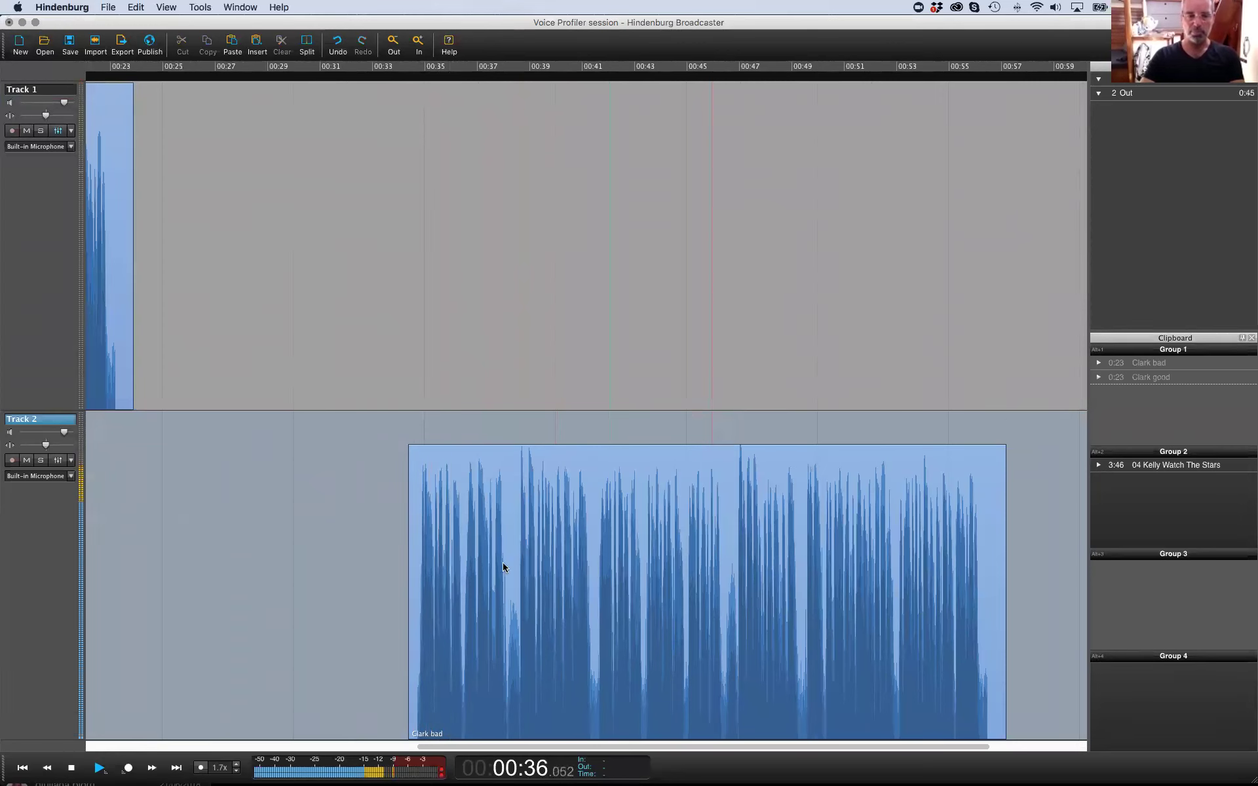
key(space)
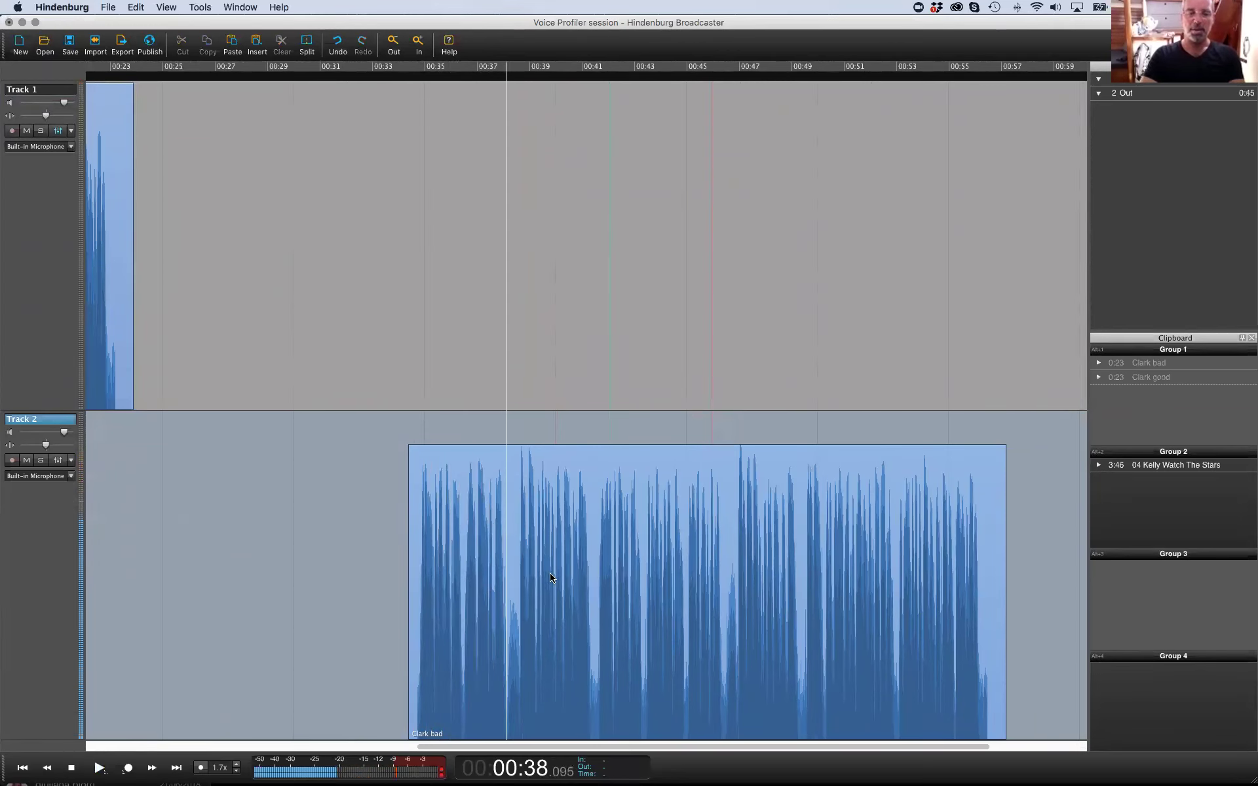
Place the playhead at 00:34.8 by the start of Clark bad and apply the Clark voice profile to Track 2
double_click(438, 536)
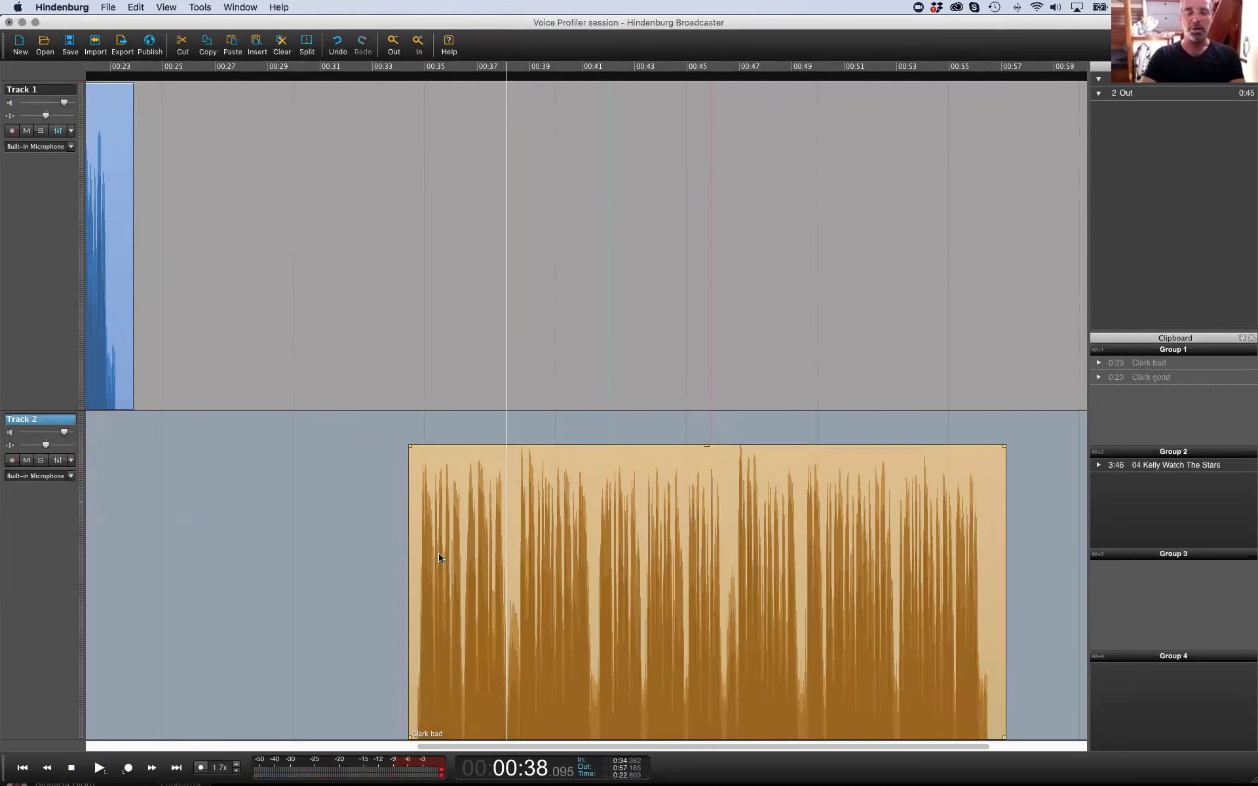
click(423, 440)
click(71, 460)
mouse_move(111, 473)
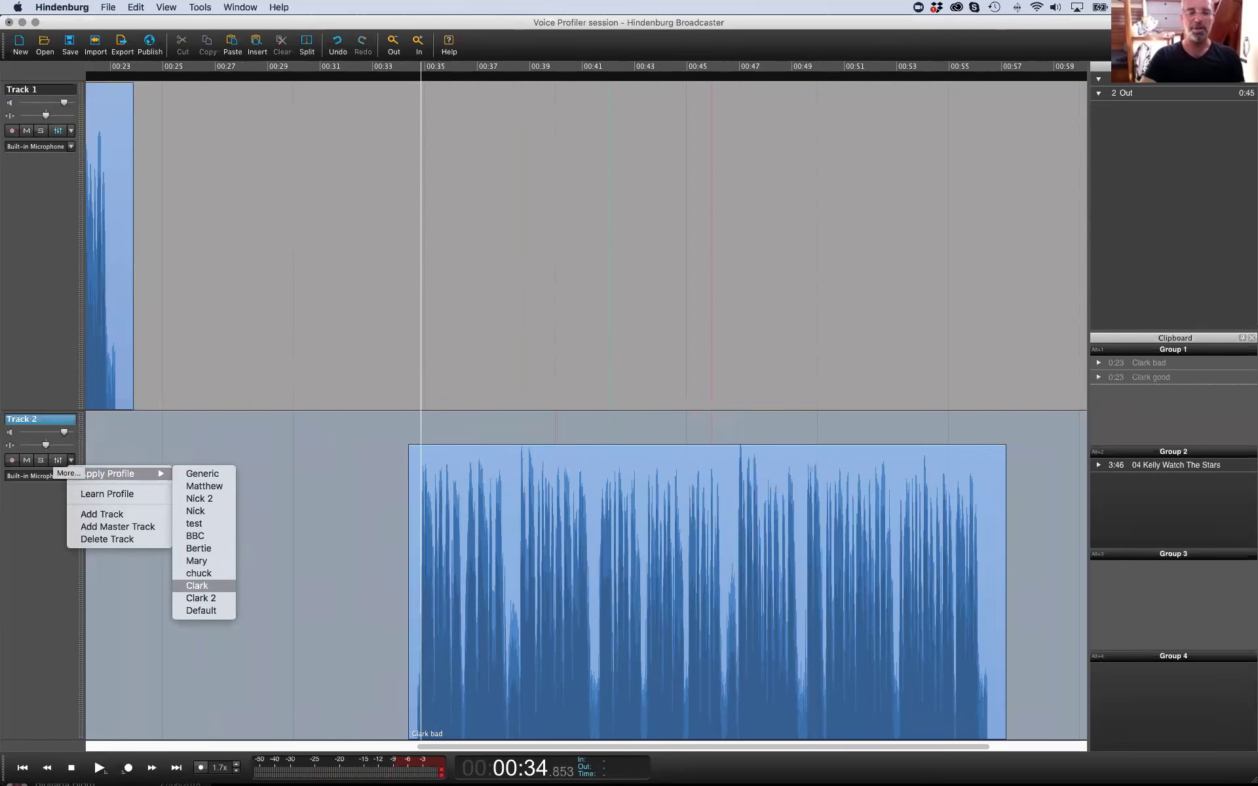
click(197, 586)
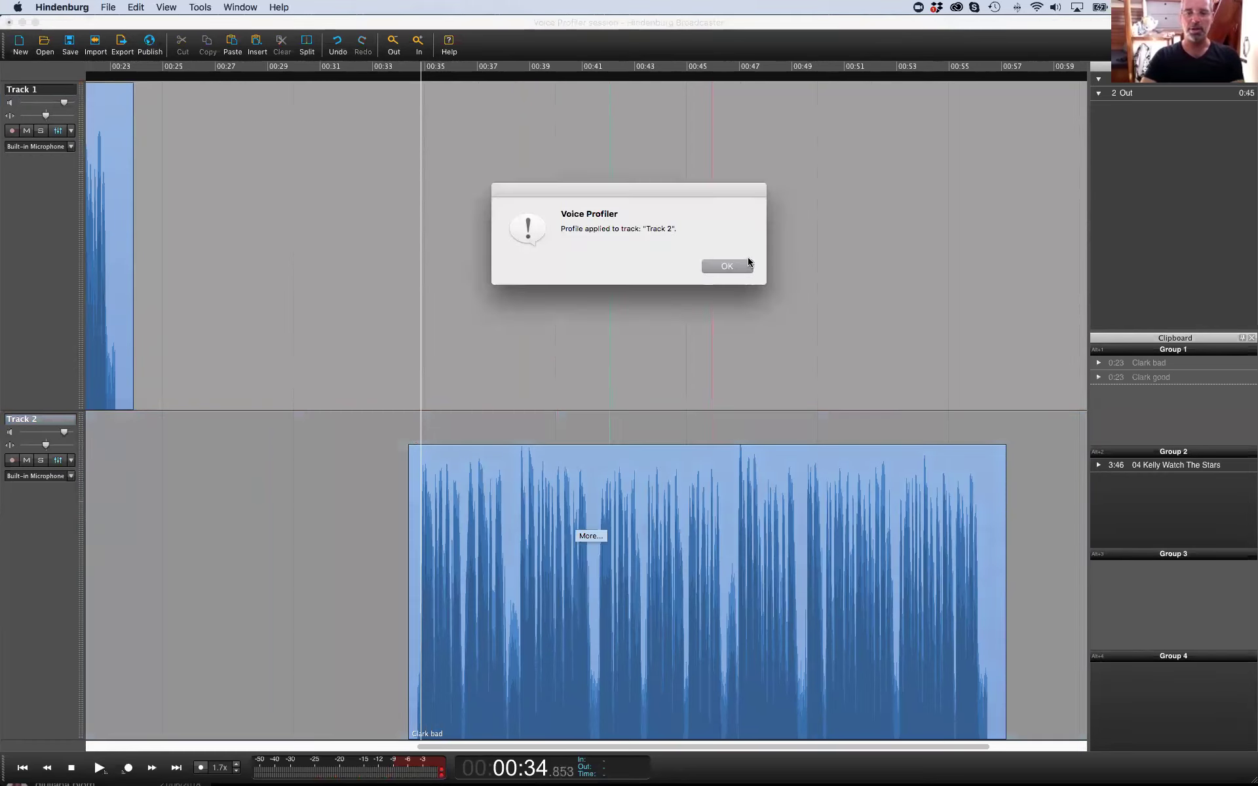
click(747, 265)
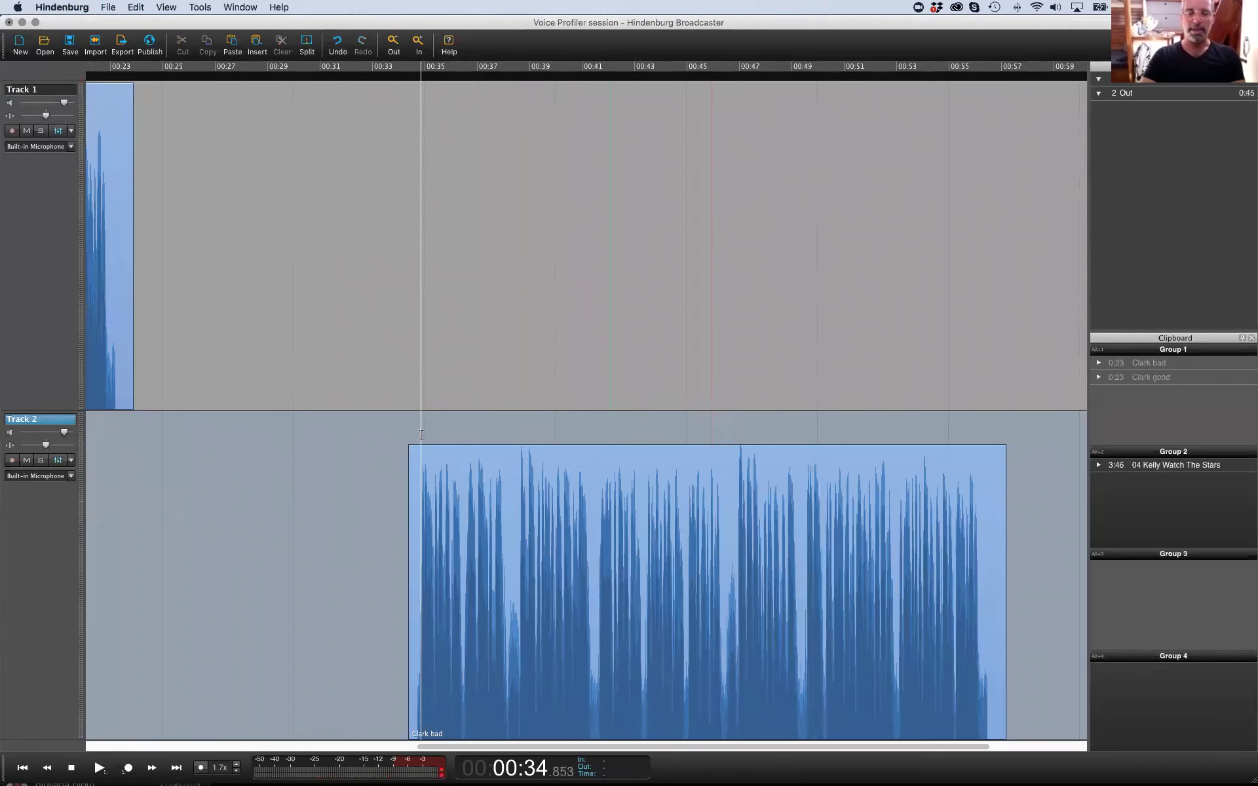
Examine the Voice Profiler curves in Track 2's effects, then close the profiler and the track's effects list
click(58, 460)
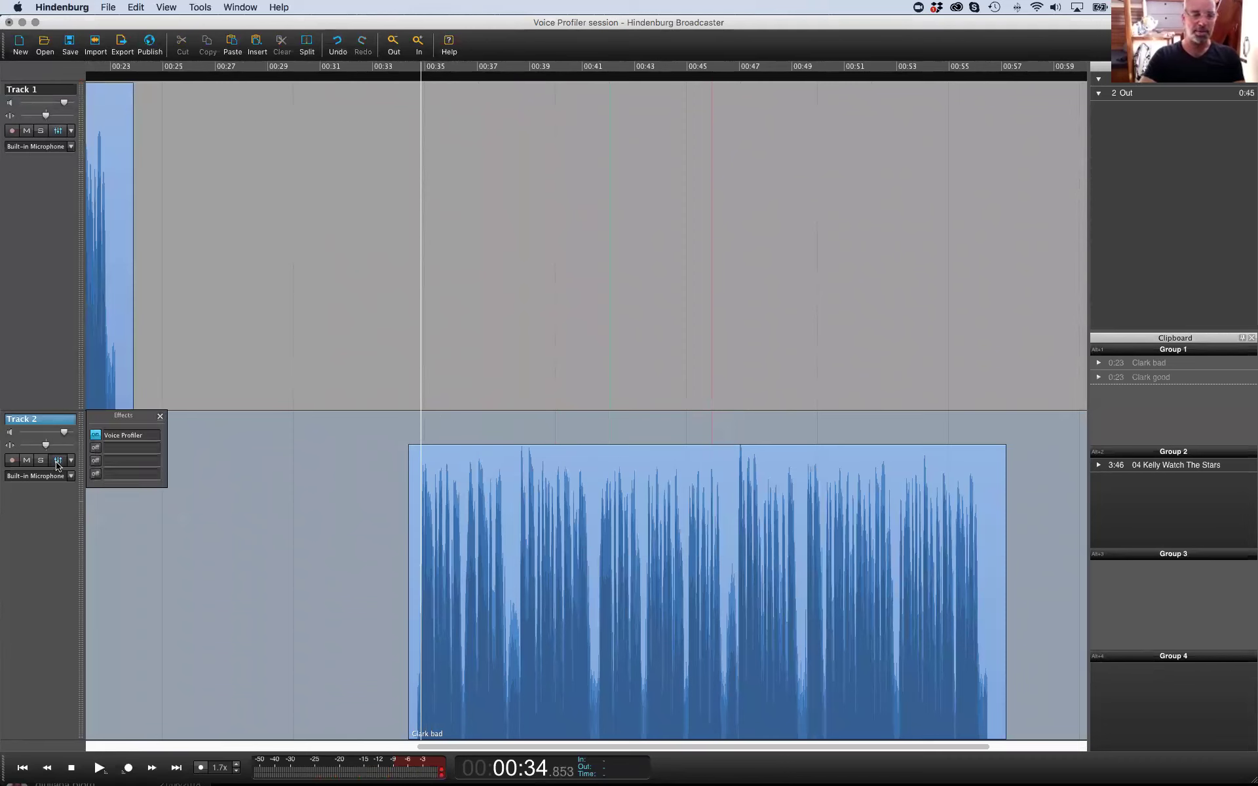
click(119, 435)
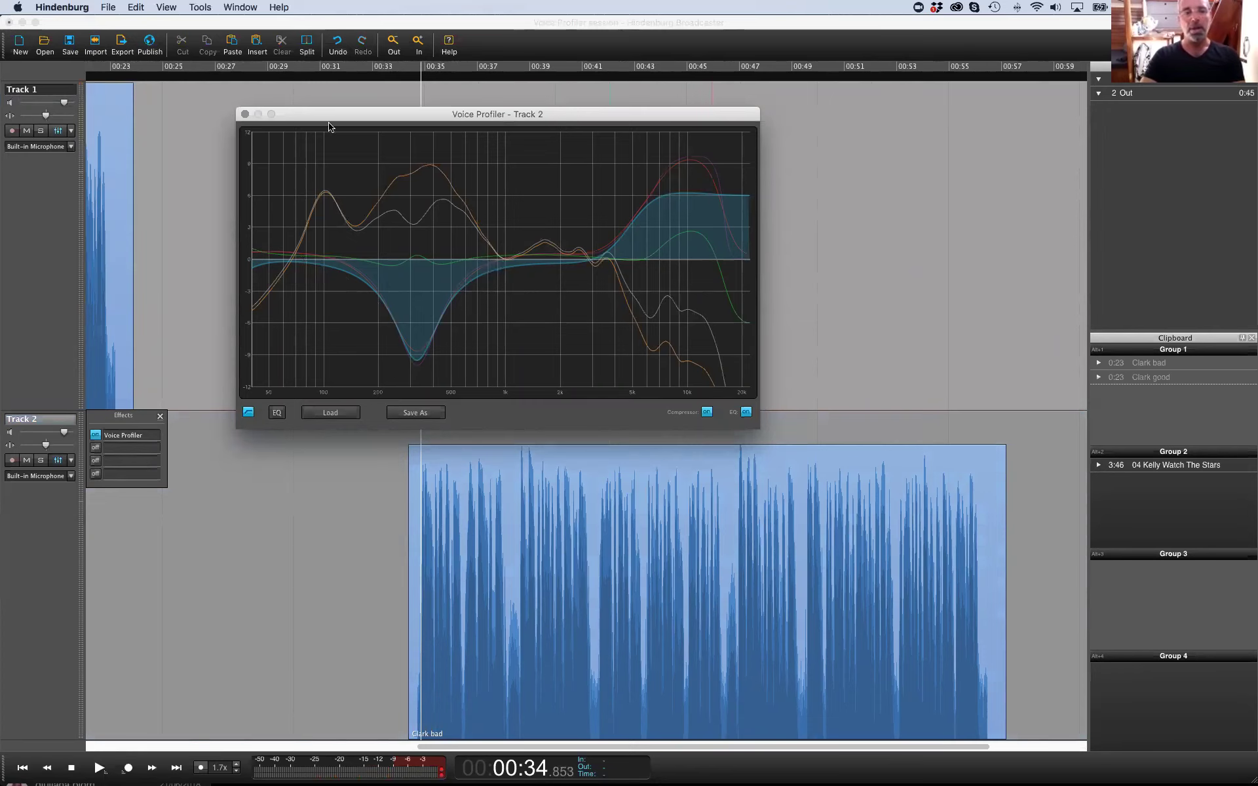
click(245, 114)
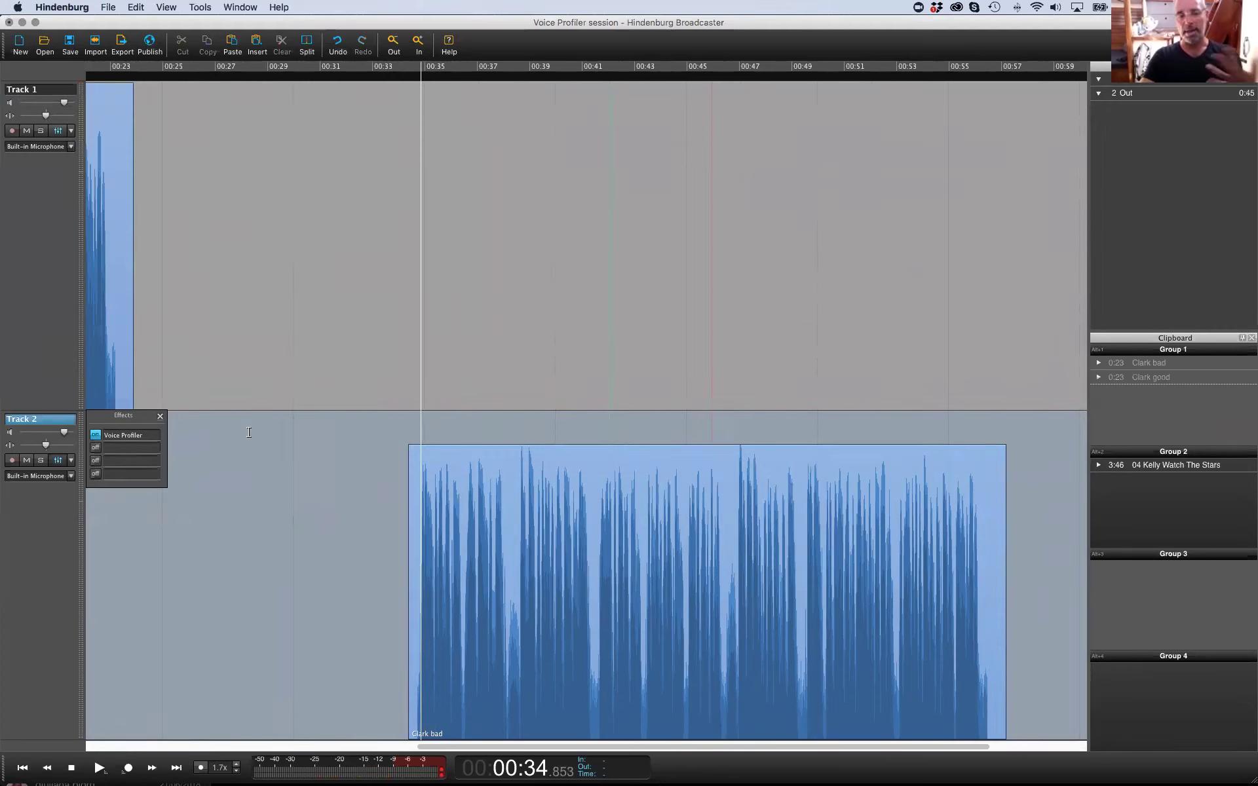
click(160, 416)
Play a few seconds of the profiled Clark bad clip from 00:34.7 and return the playhead to 00:35.1
click(418, 423)
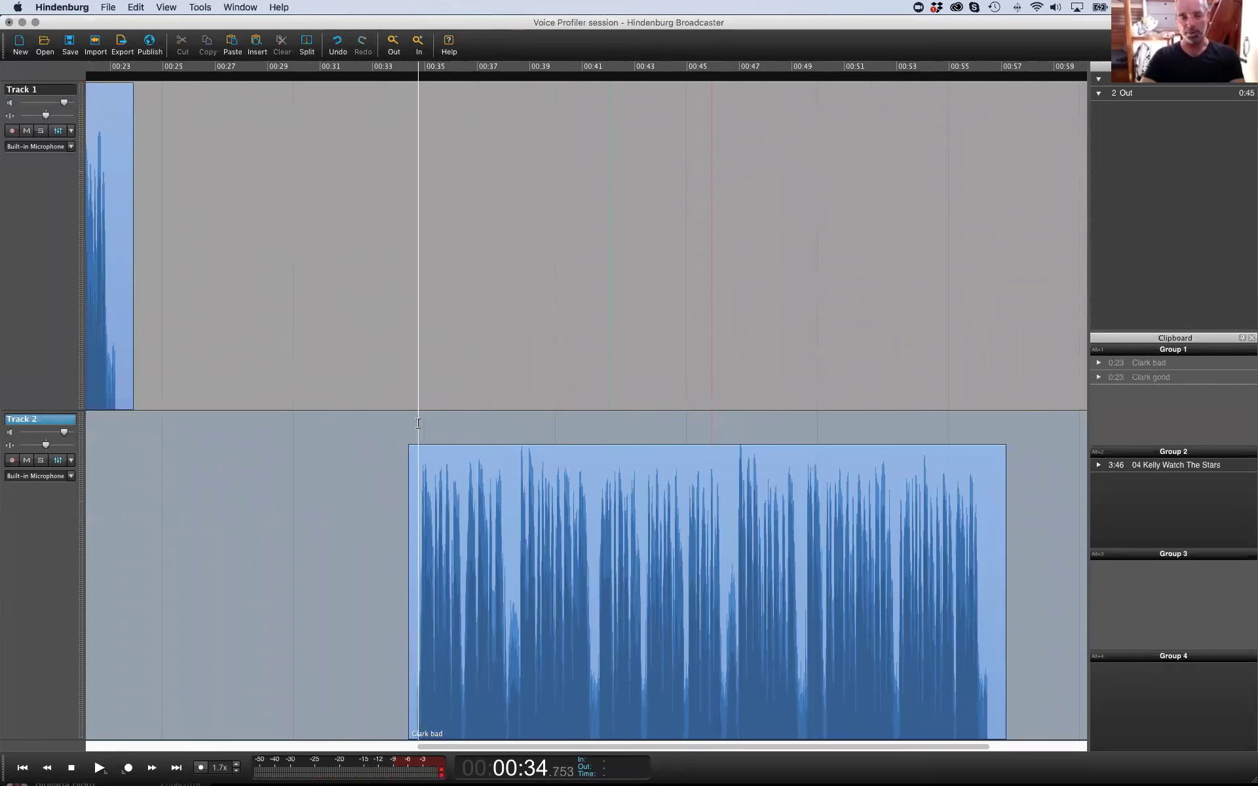
key(space)
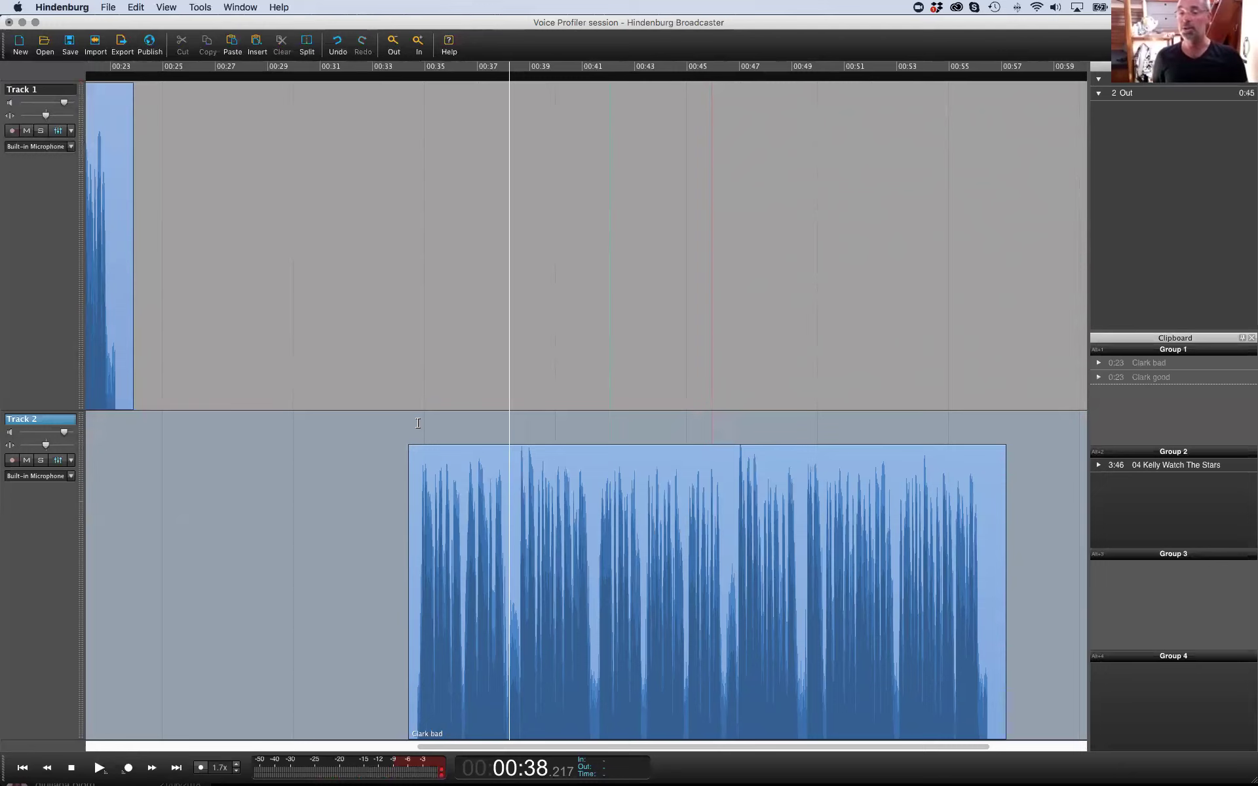
click(418, 423)
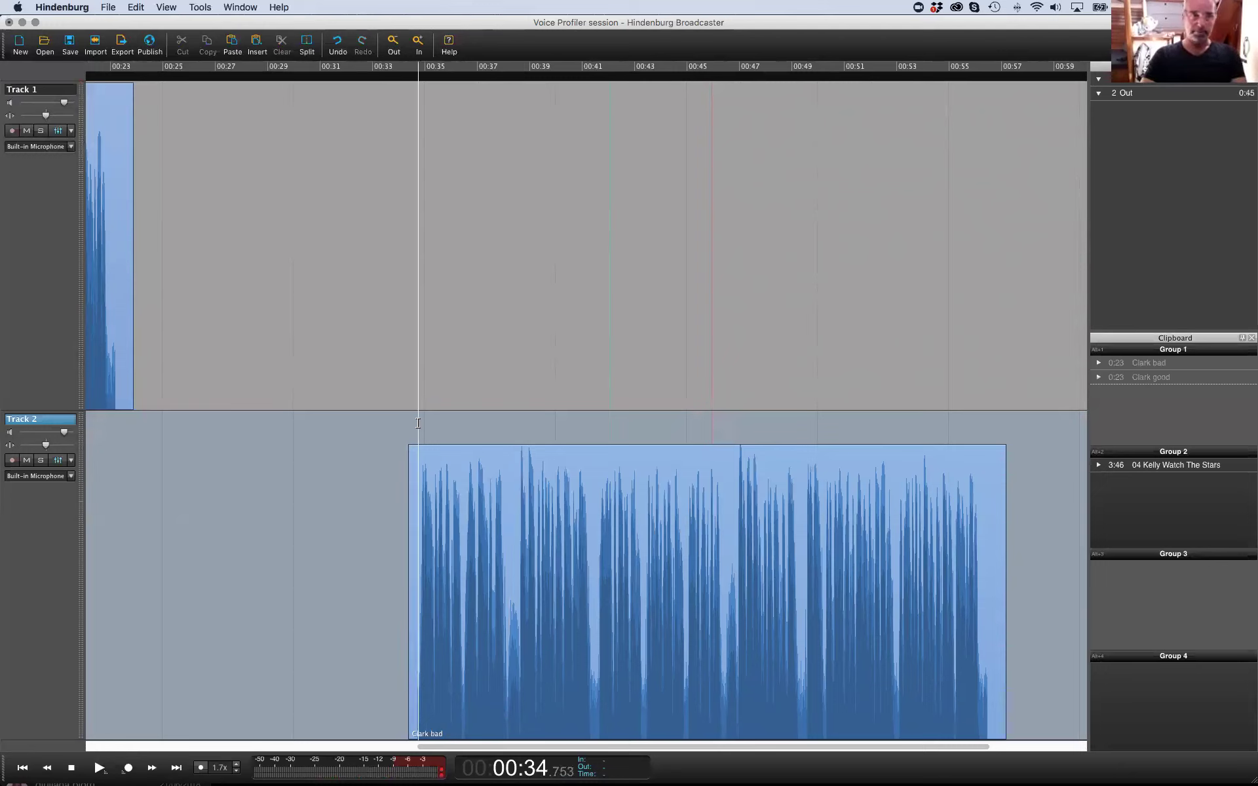
click(429, 418)
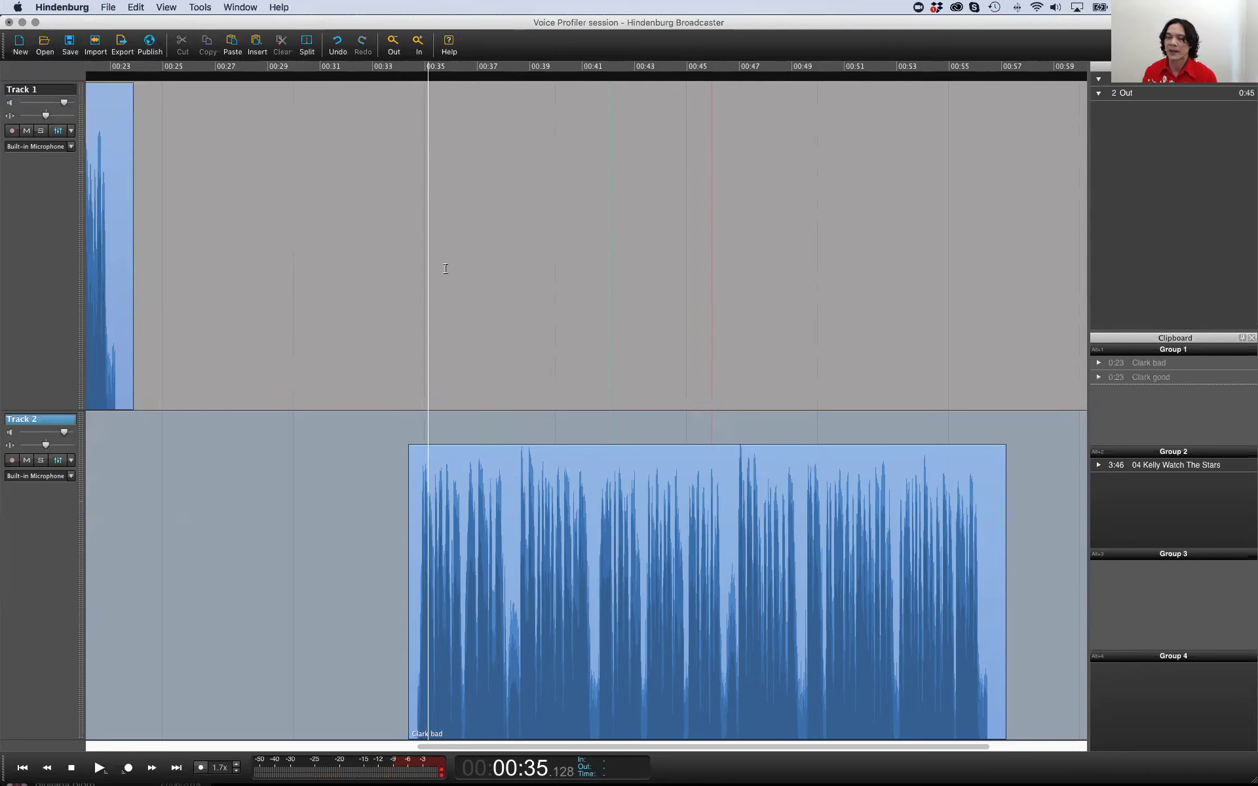
Close the Voice Profiler session without saving its changes
click(523, 289)
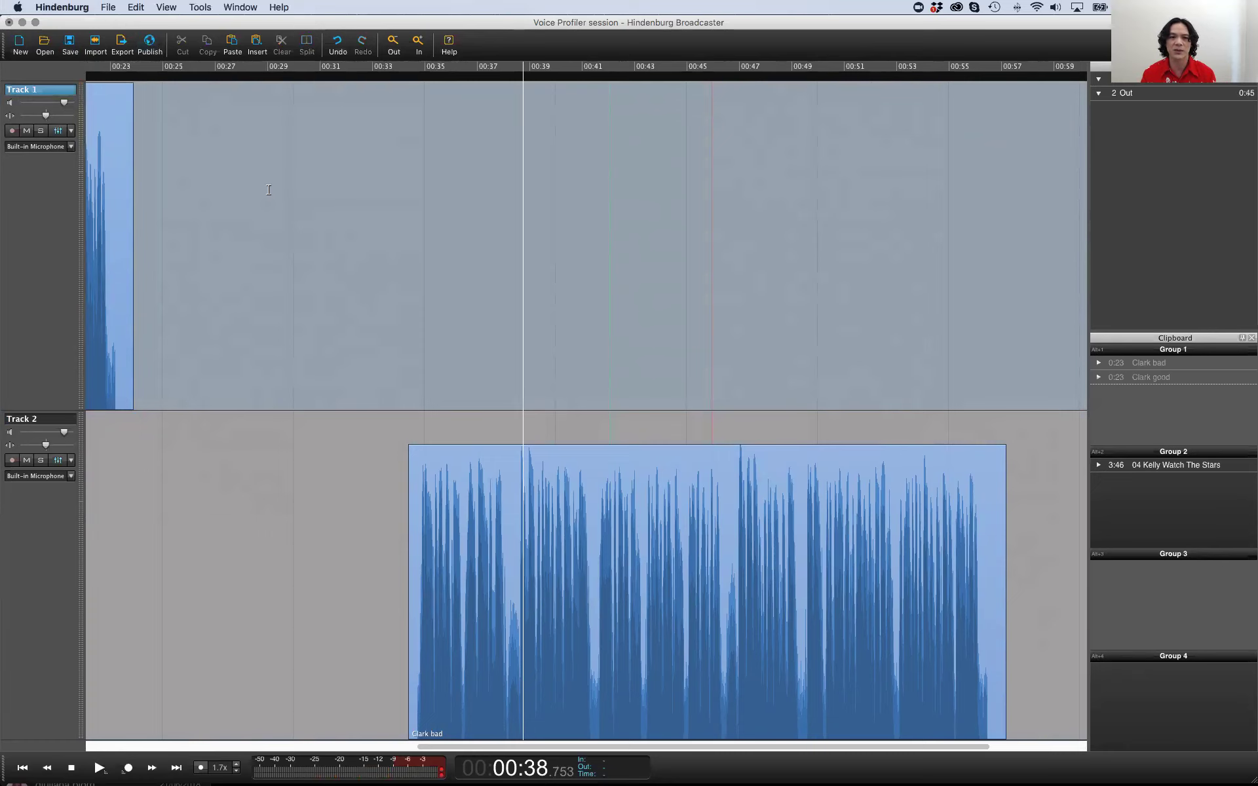
key(super+minus)
key(super+minus)
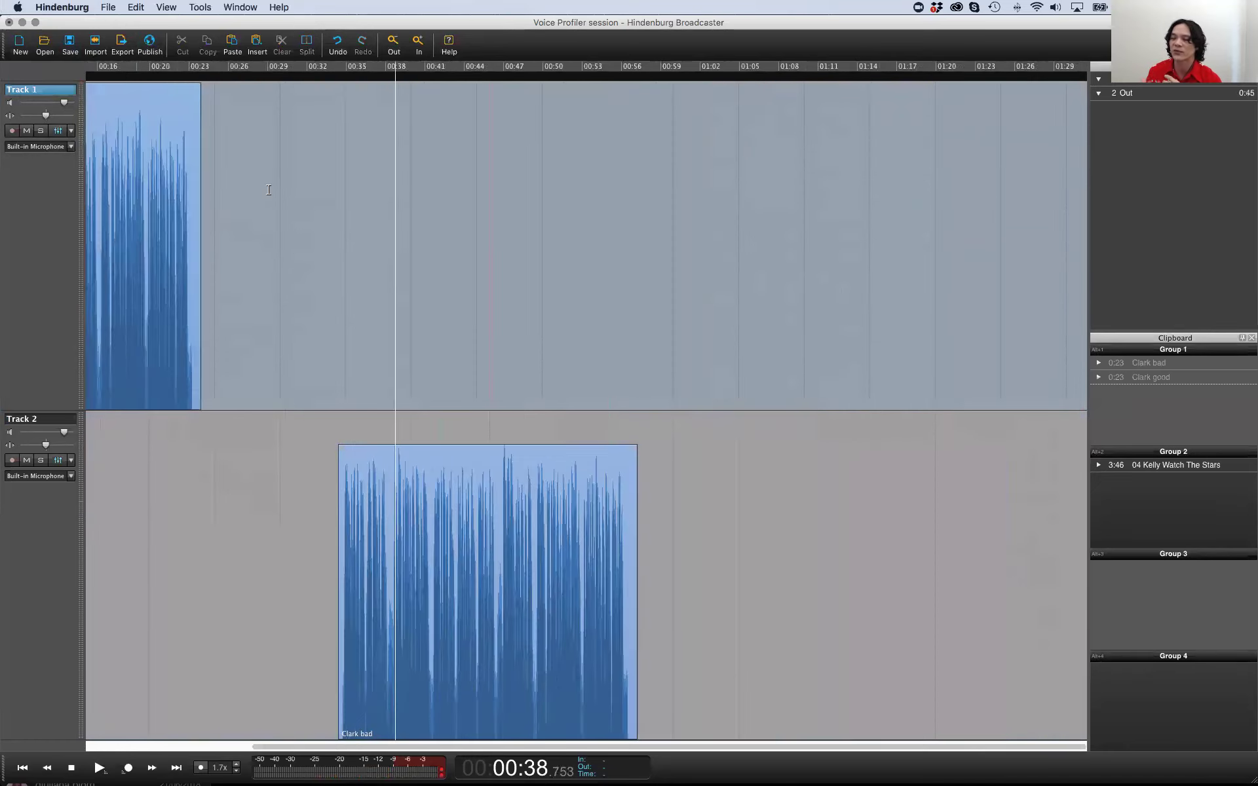
scroll(268, 190, right, 1)
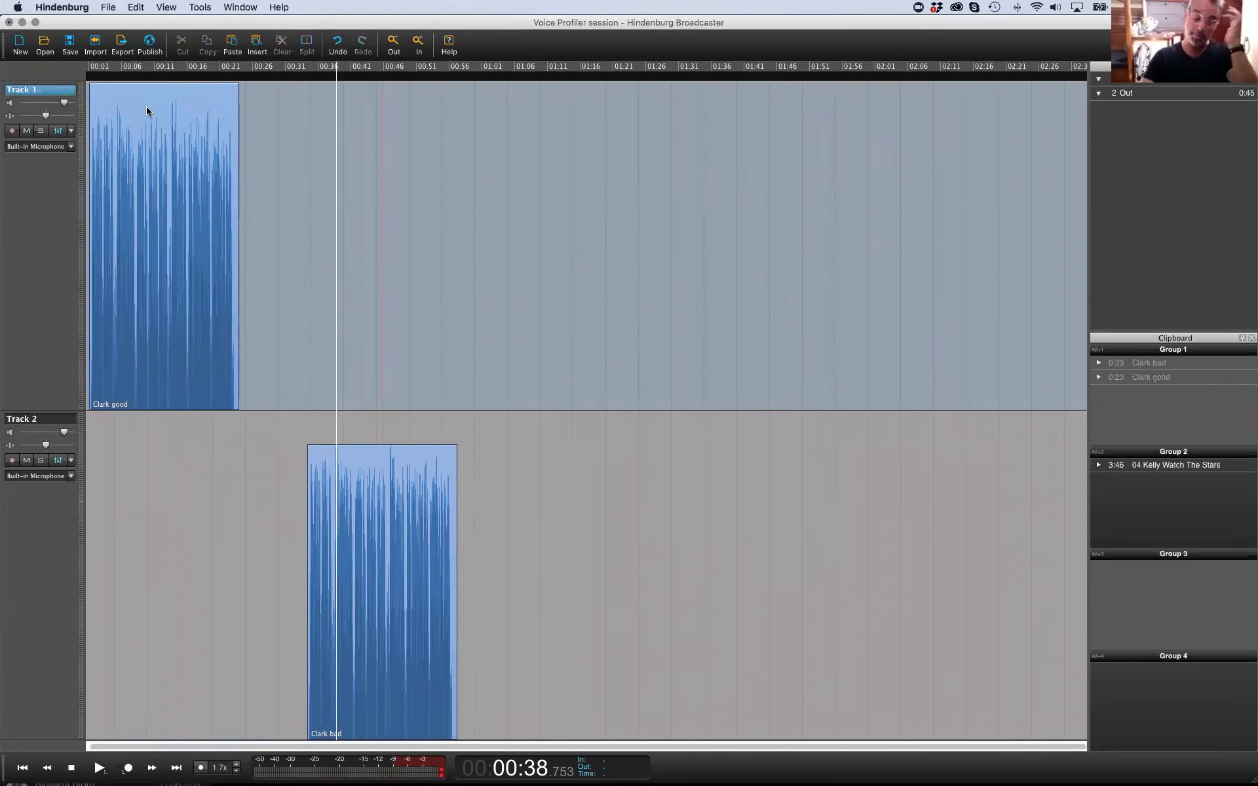
key(super+w)
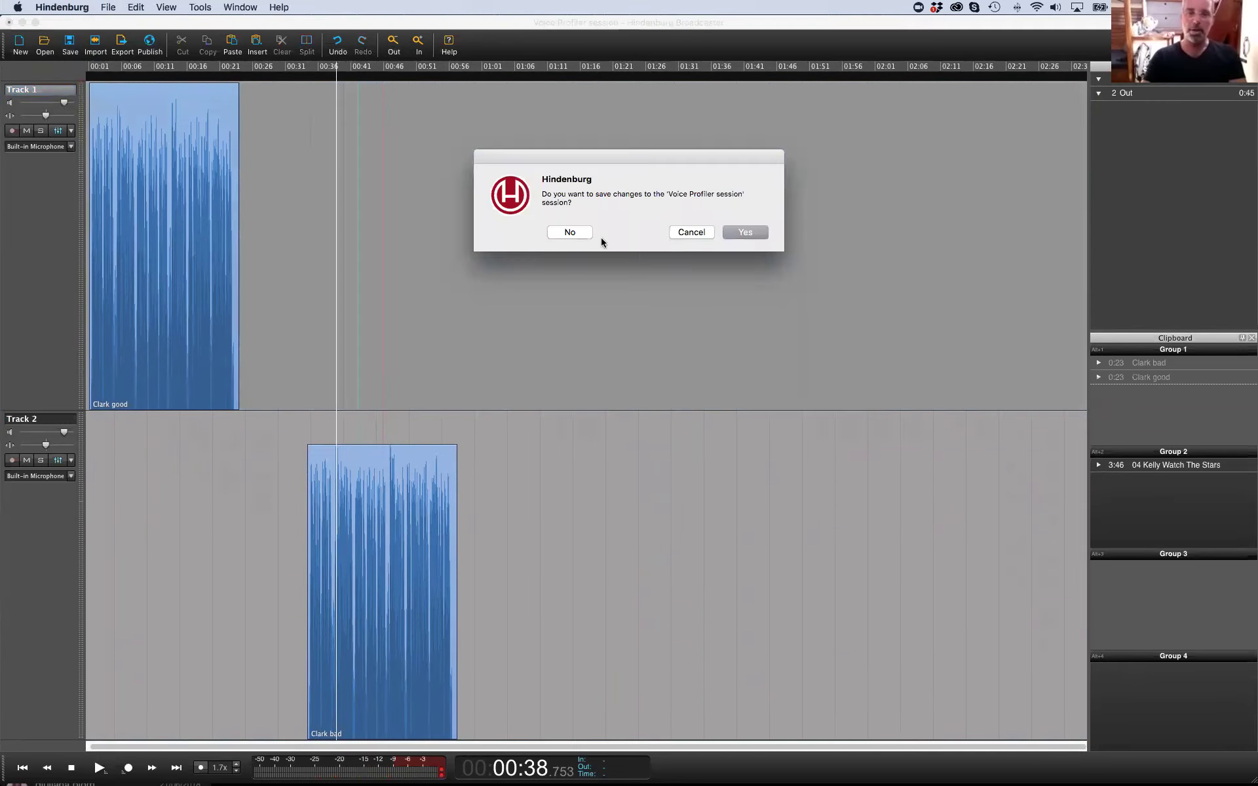
click(571, 232)
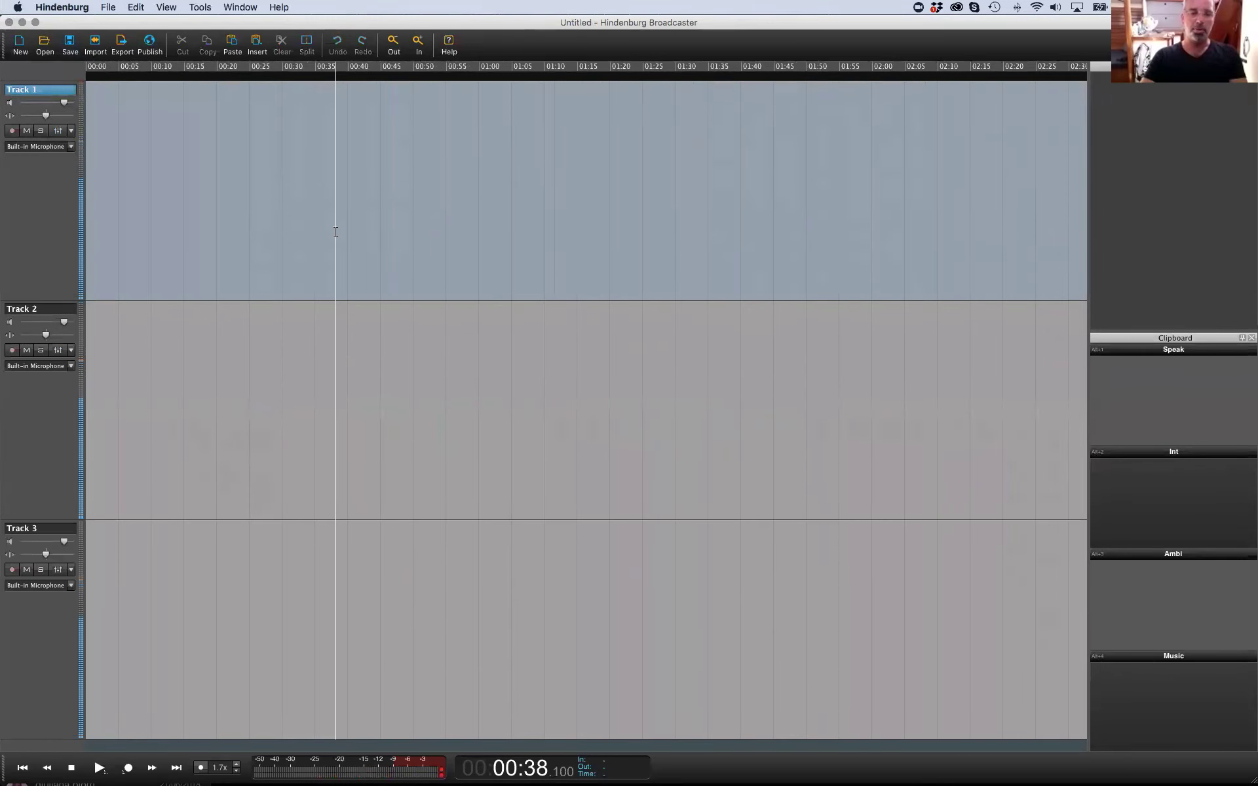
Switch to Finder, close the Desktop window and move the Graphics and templates window clear of the tracks
key(super+Tab)
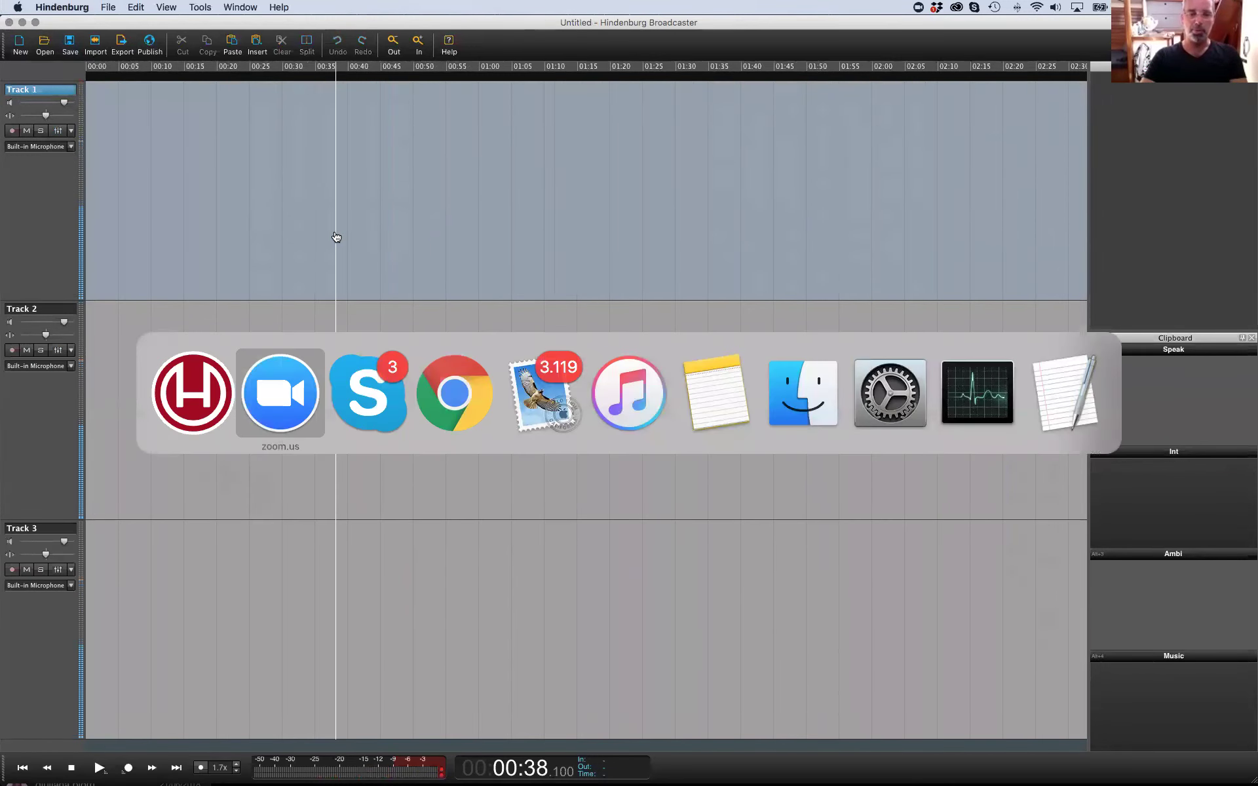
click(801, 420)
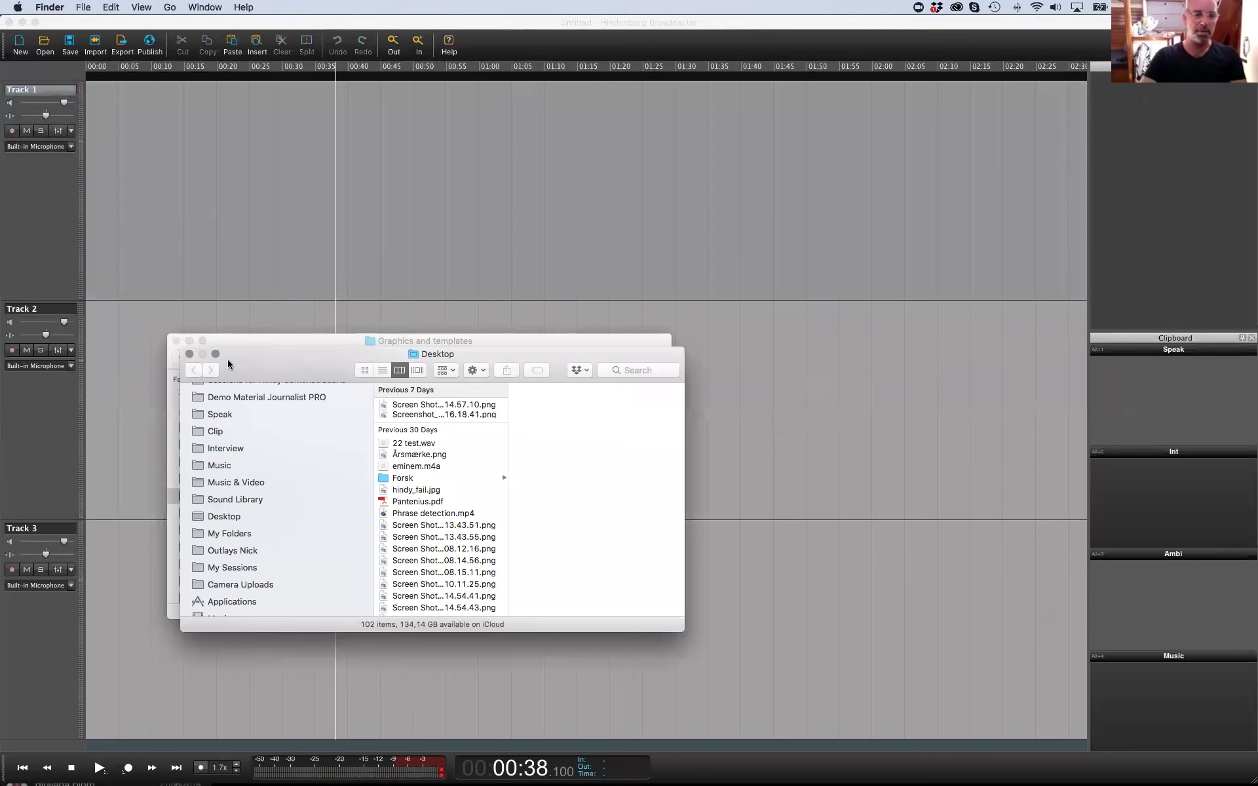
click(190, 354)
drag(290, 343, 616, 239)
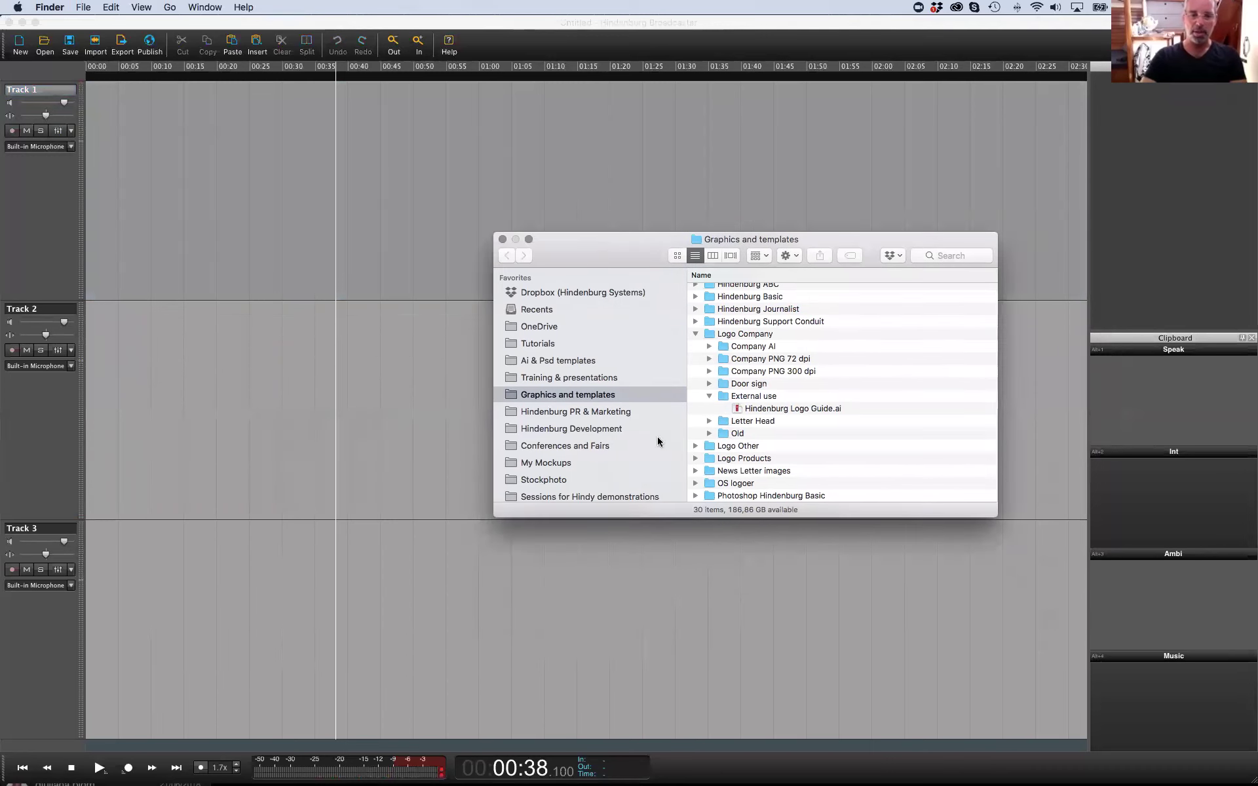
Open the Music folder and add Fight Fire with Fire to Track 2, starting at about 00:20
scroll(596, 472, down, 5)
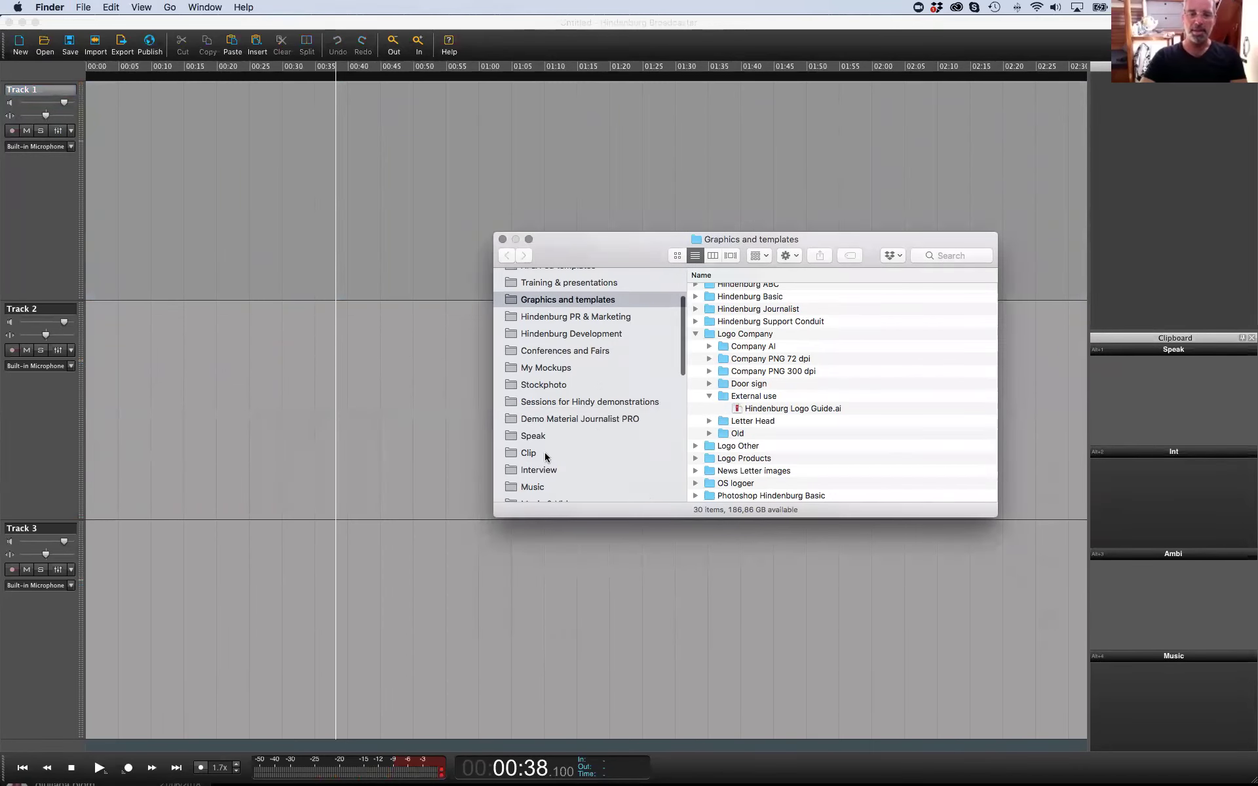
click(536, 487)
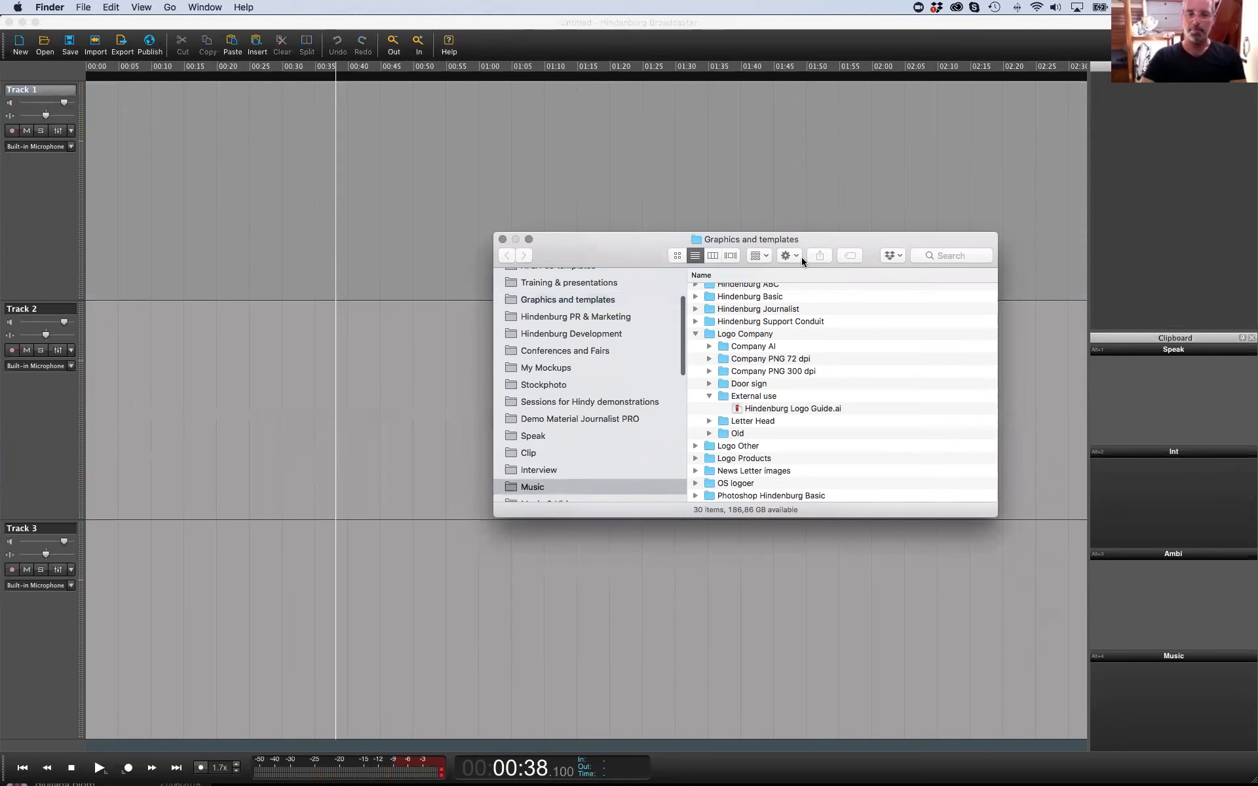
click(572, 491)
click(733, 293)
drag(733, 293, 222, 380)
click(234, 275)
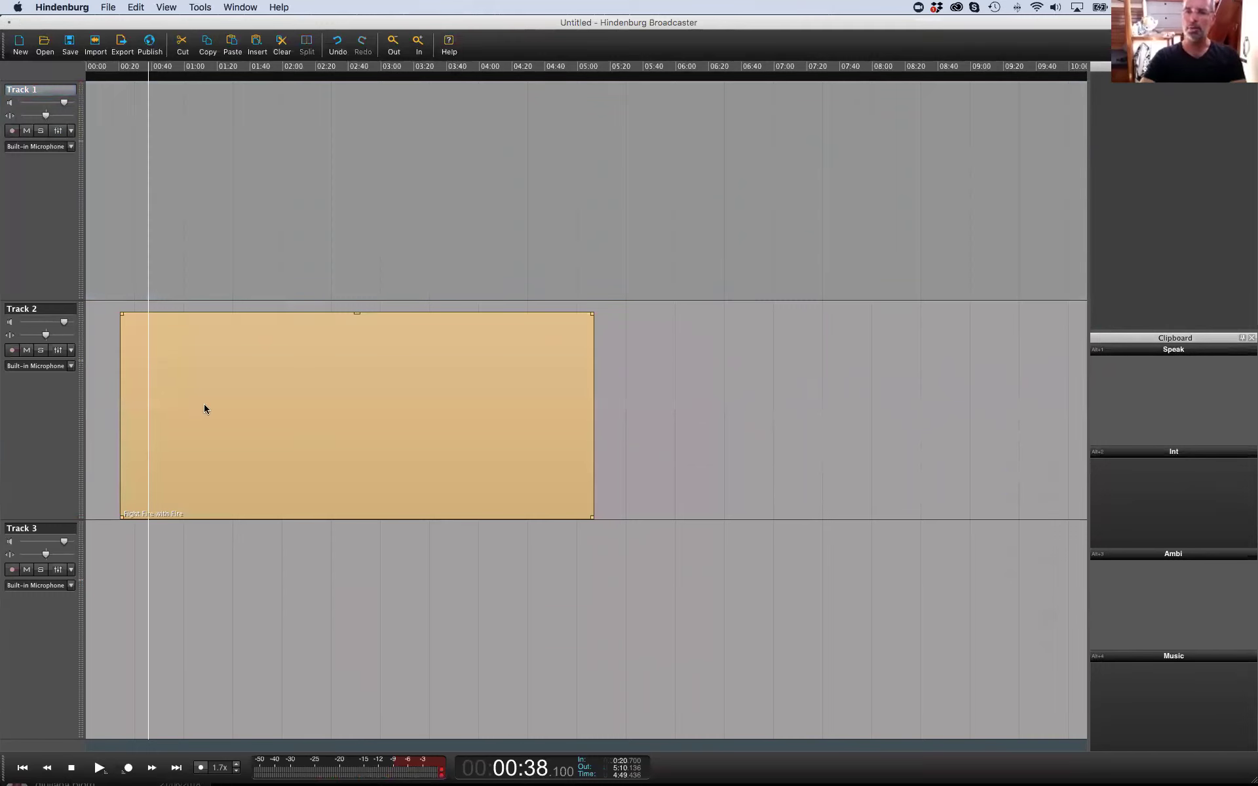
Lower the gain of the Fight Fire with Fire clip to below -12 dB and place the playhead at 00:49.2
scroll(194, 358, down, 5)
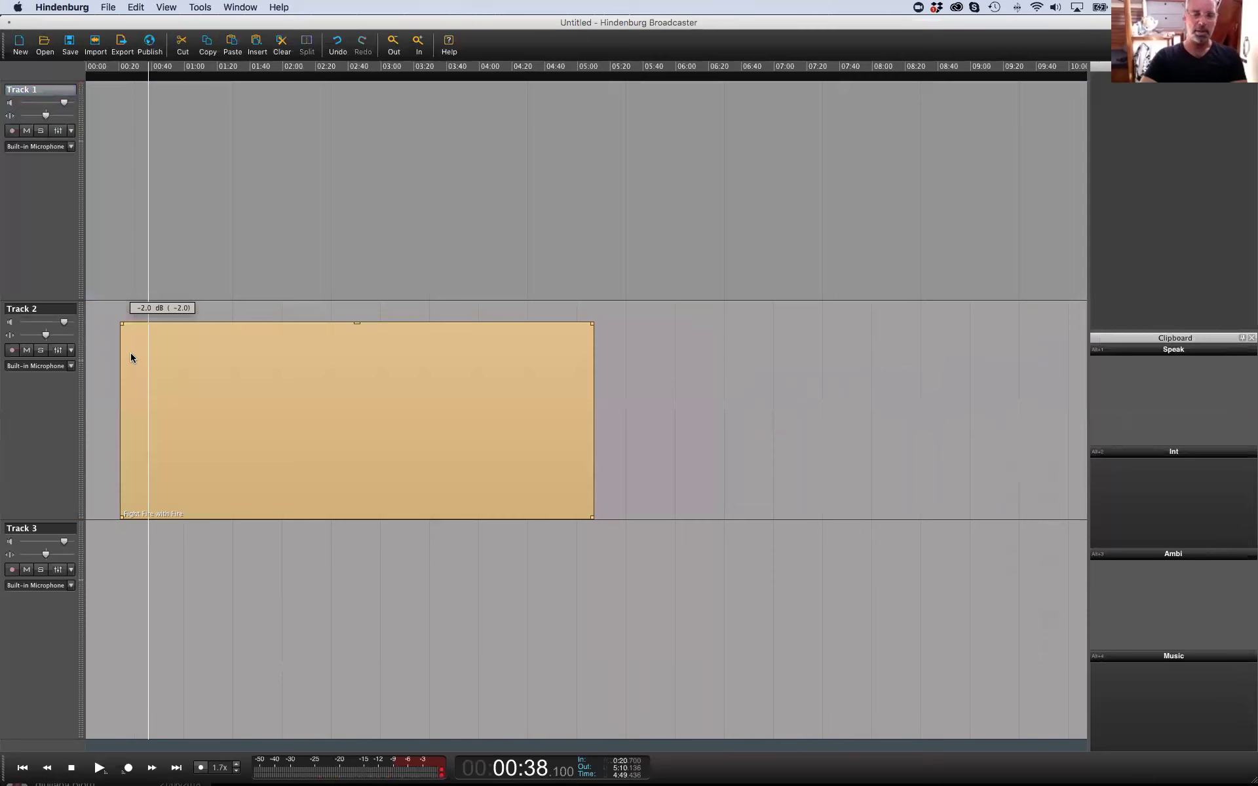
scroll(146, 370, down, 10)
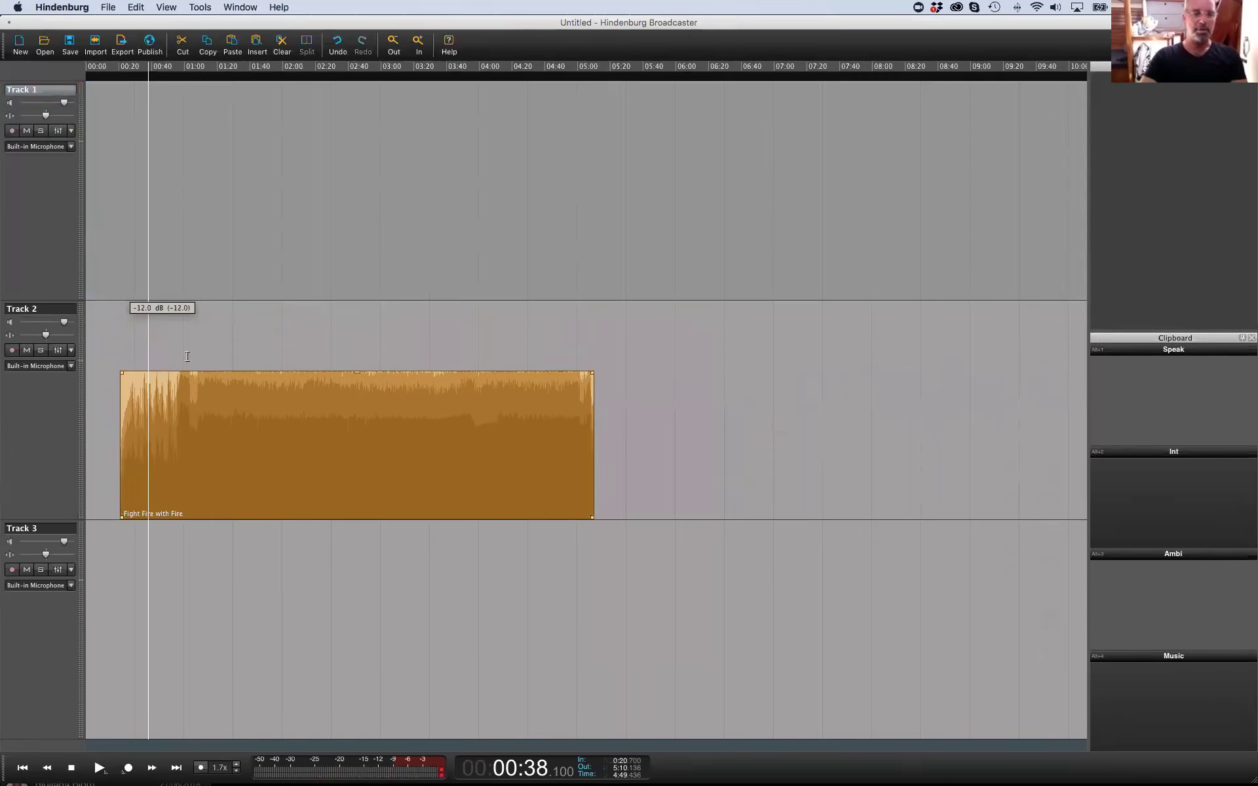
scroll(187, 356, down, 2)
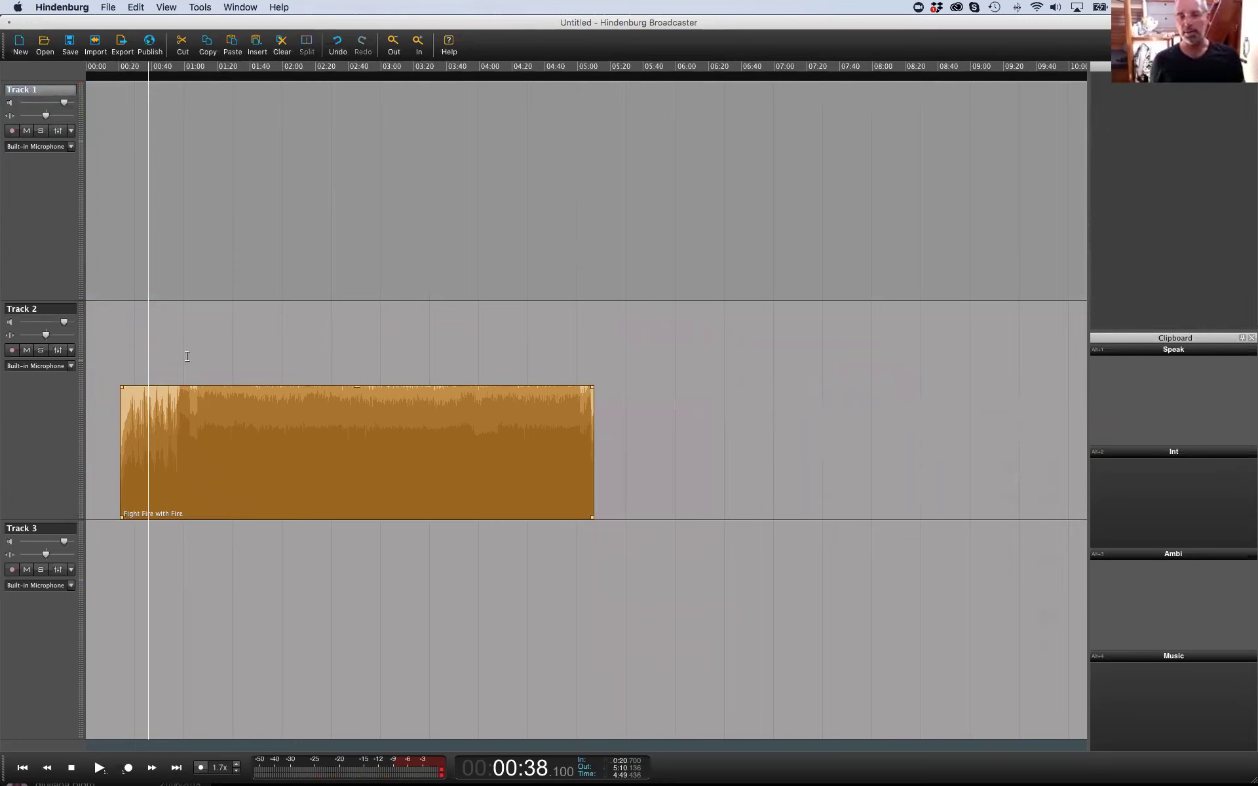
click(185, 373)
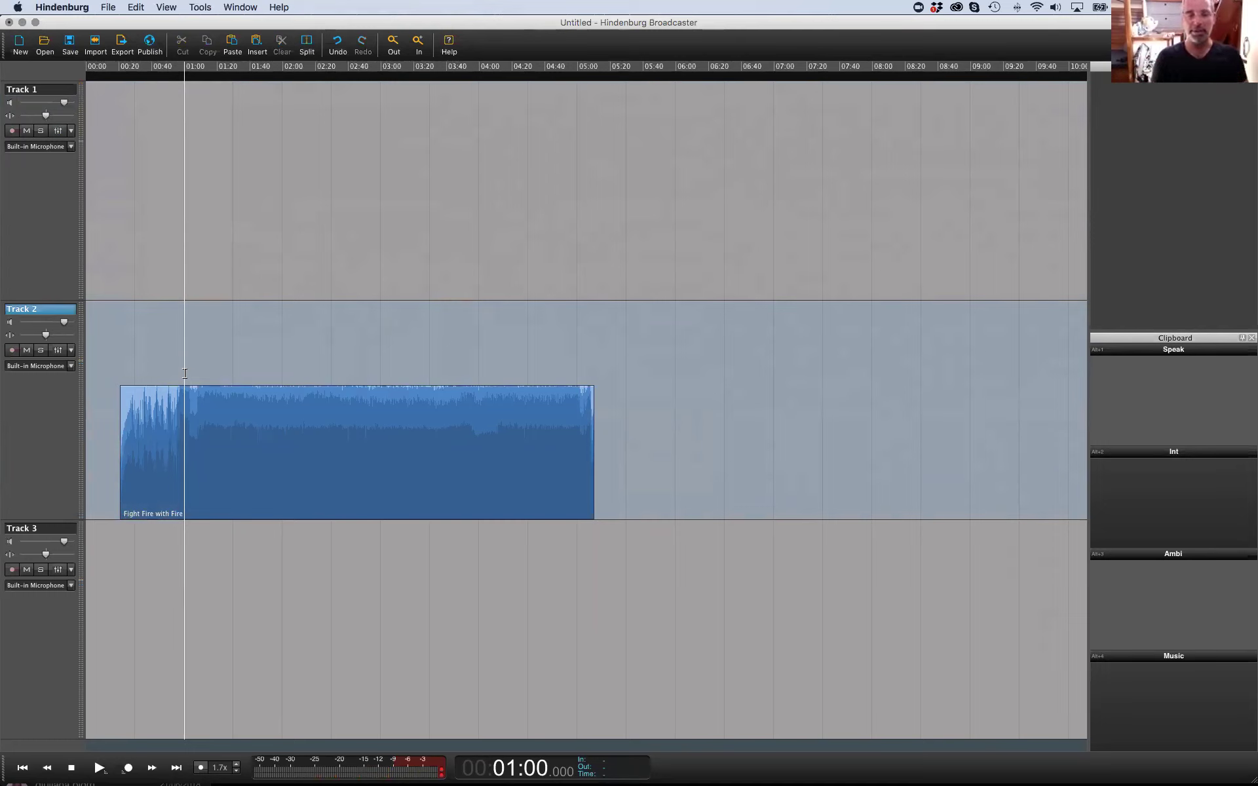
click(168, 367)
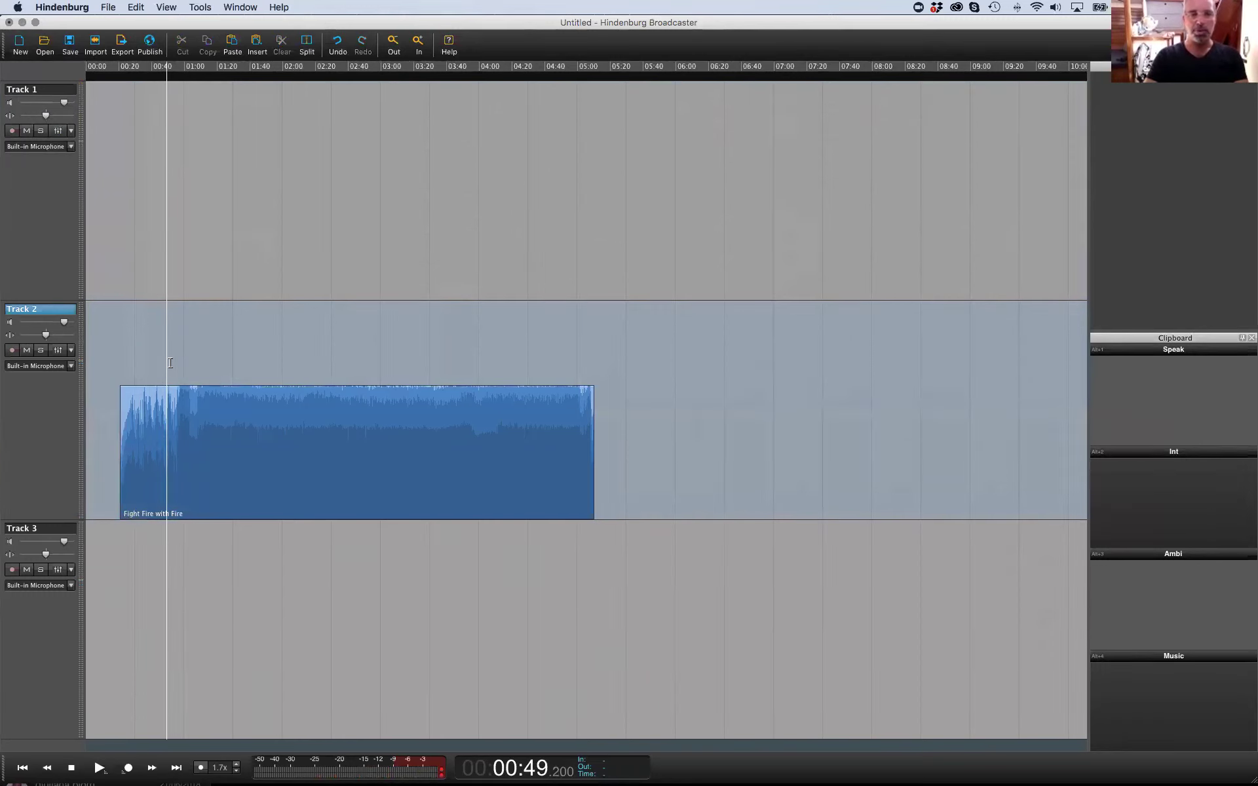
Open the recent Smart Insert.nhsx session without saving changes to the Untitled session
click(109, 8)
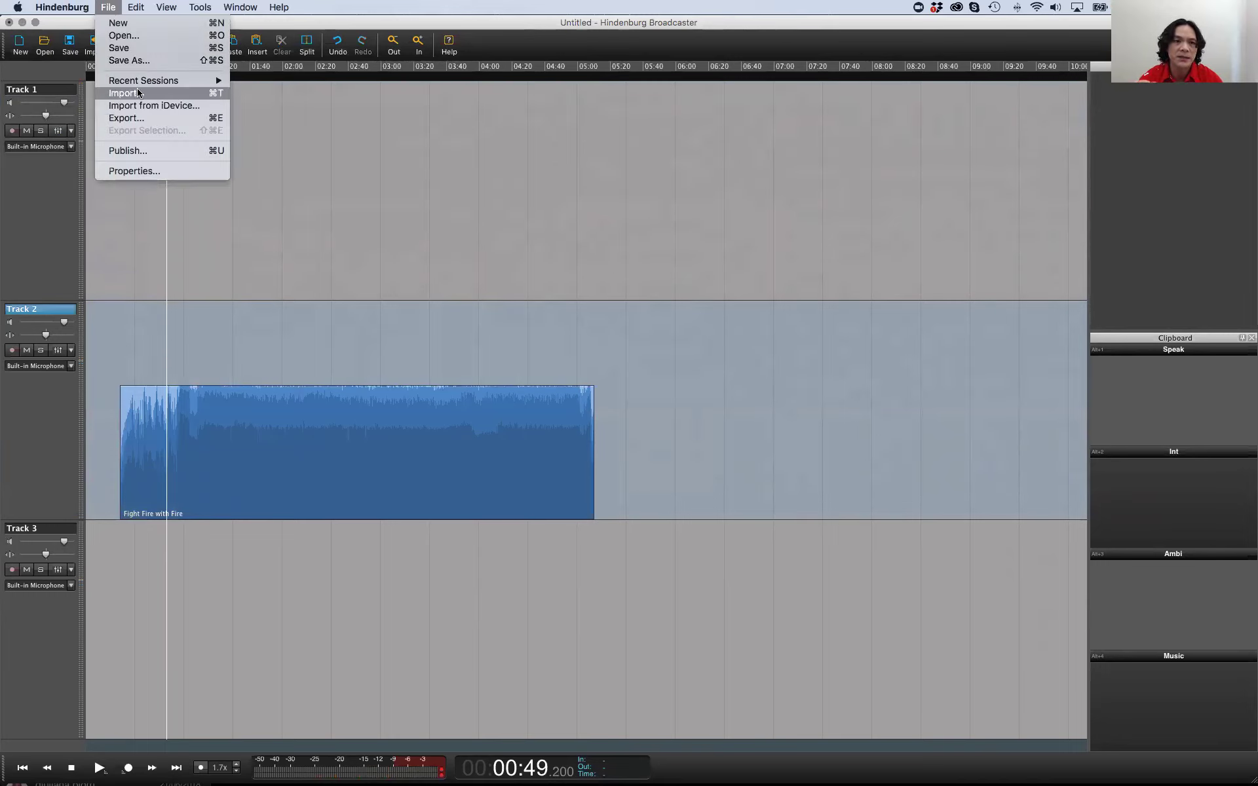
mouse_move(139, 81)
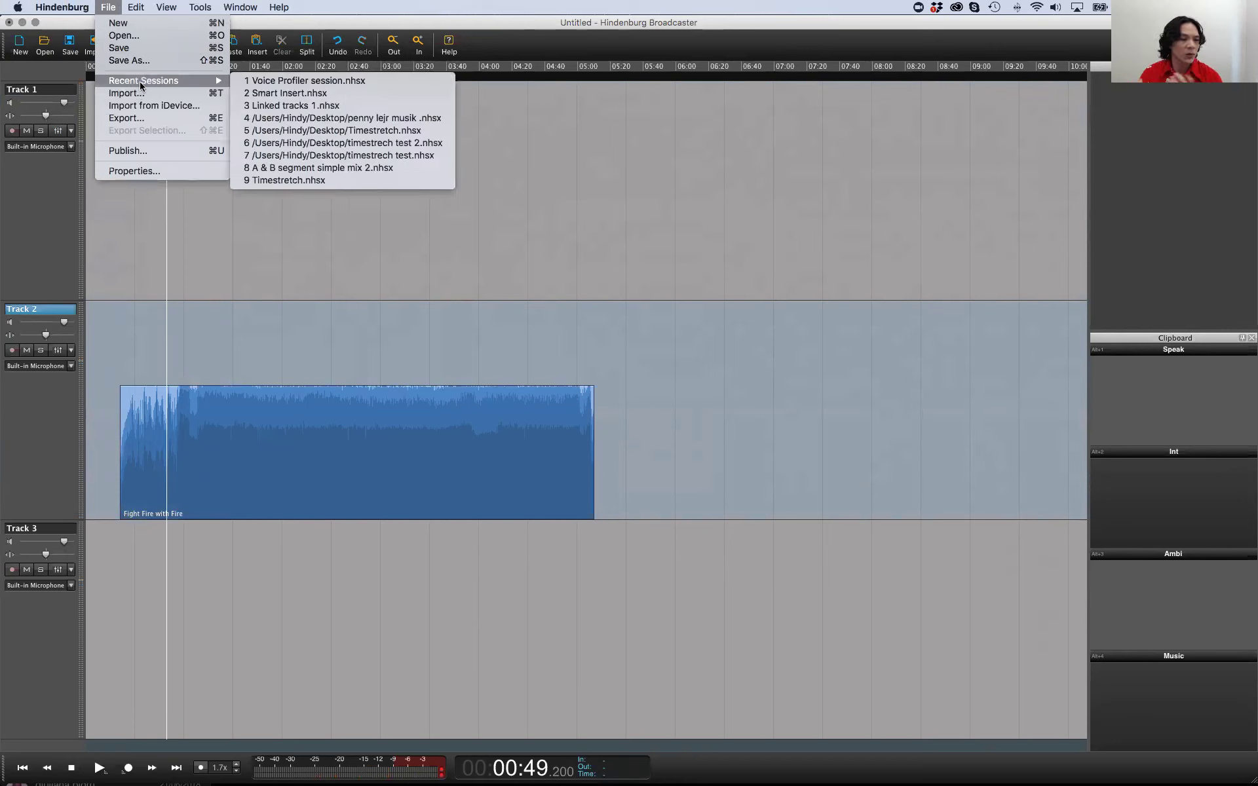
click(301, 93)
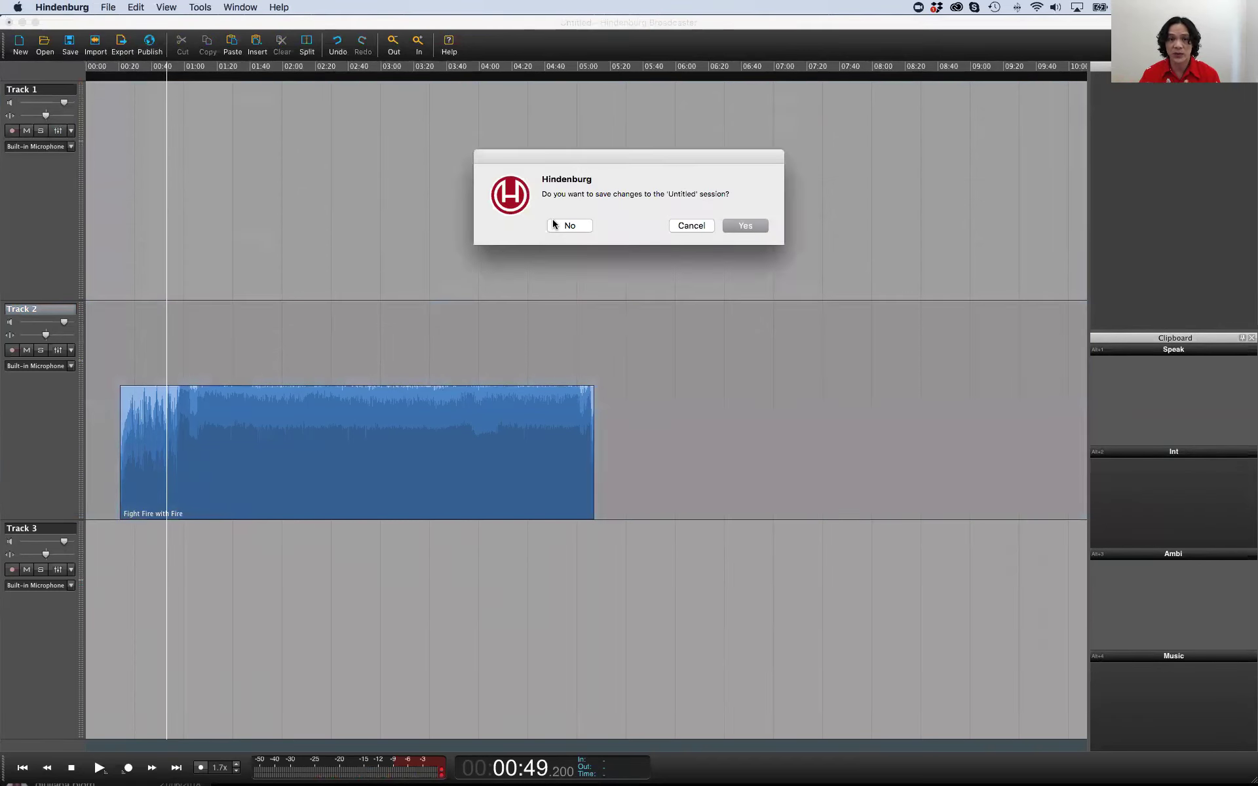
click(567, 225)
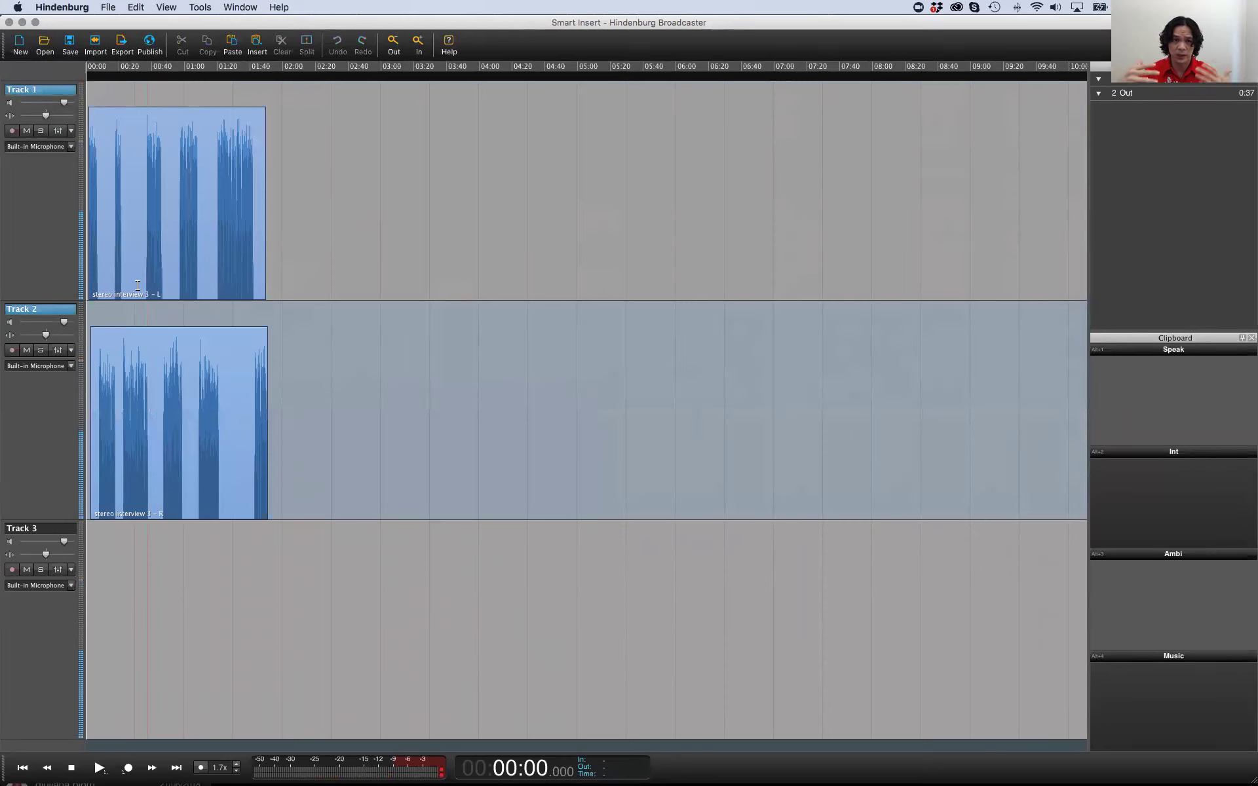
Examine the overlap between the two interview tracks, where Track 1 starts speaking before Track 2 has finished at about 00:37
click(132, 204)
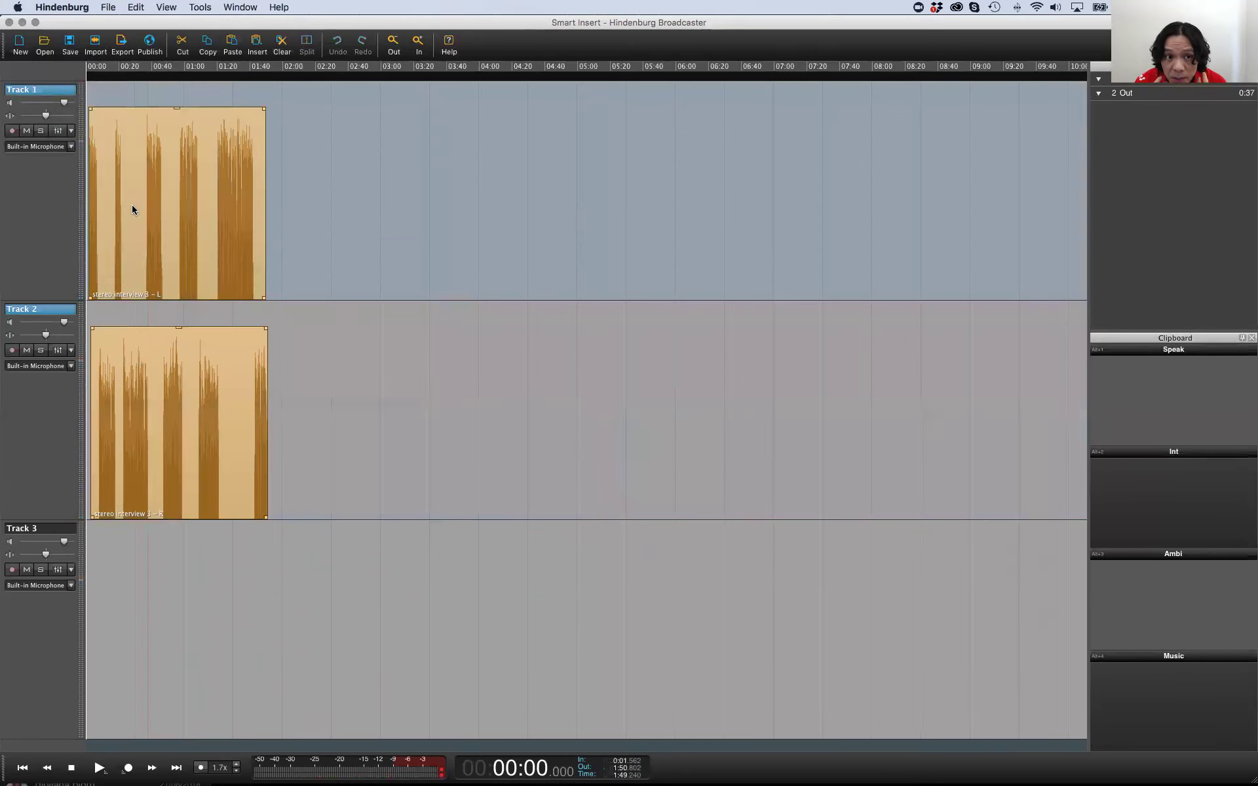
key(super+equal)
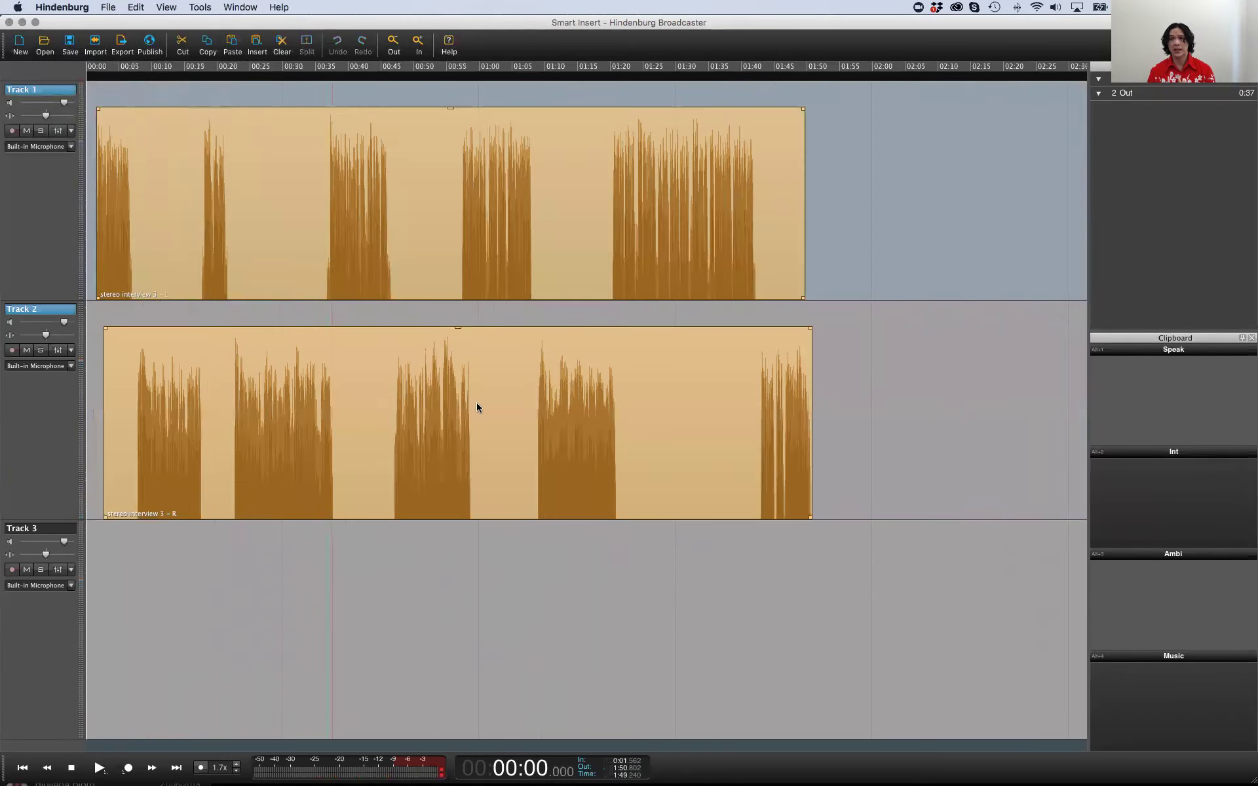
click(305, 292)
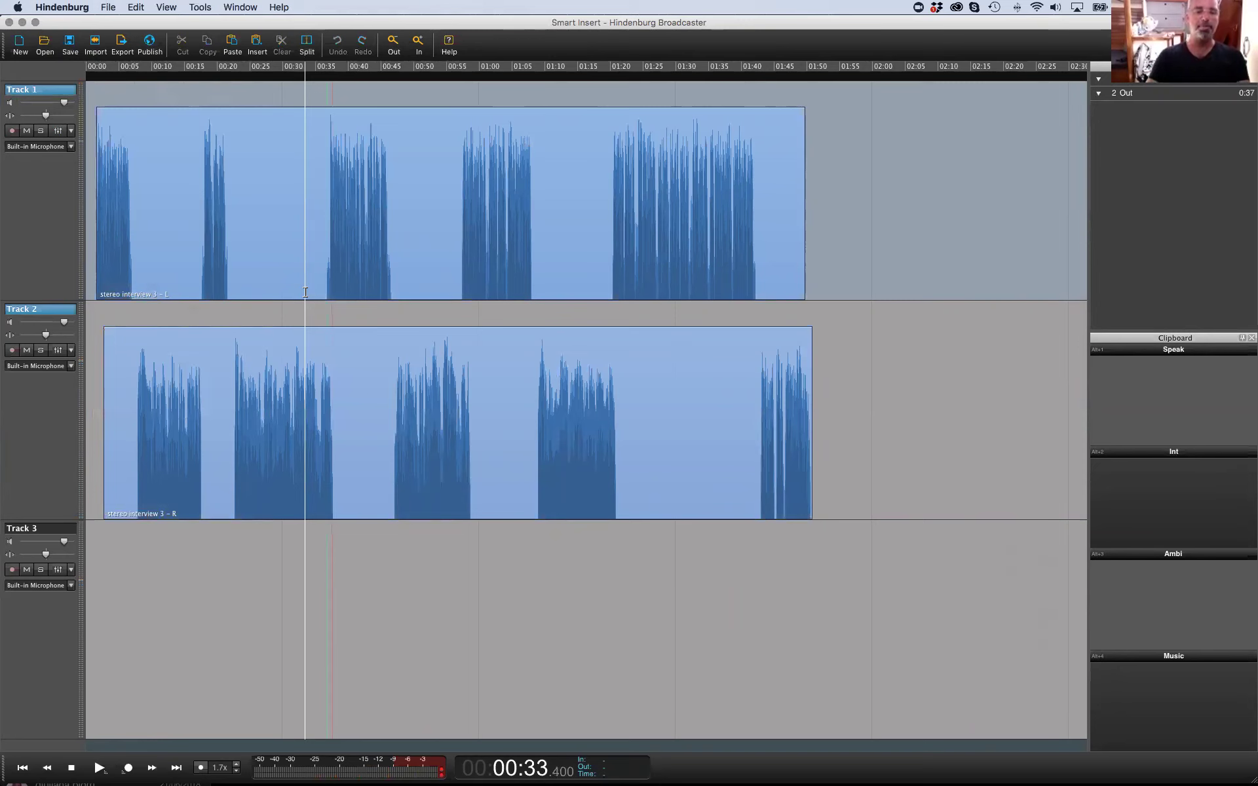
key(super+equal)
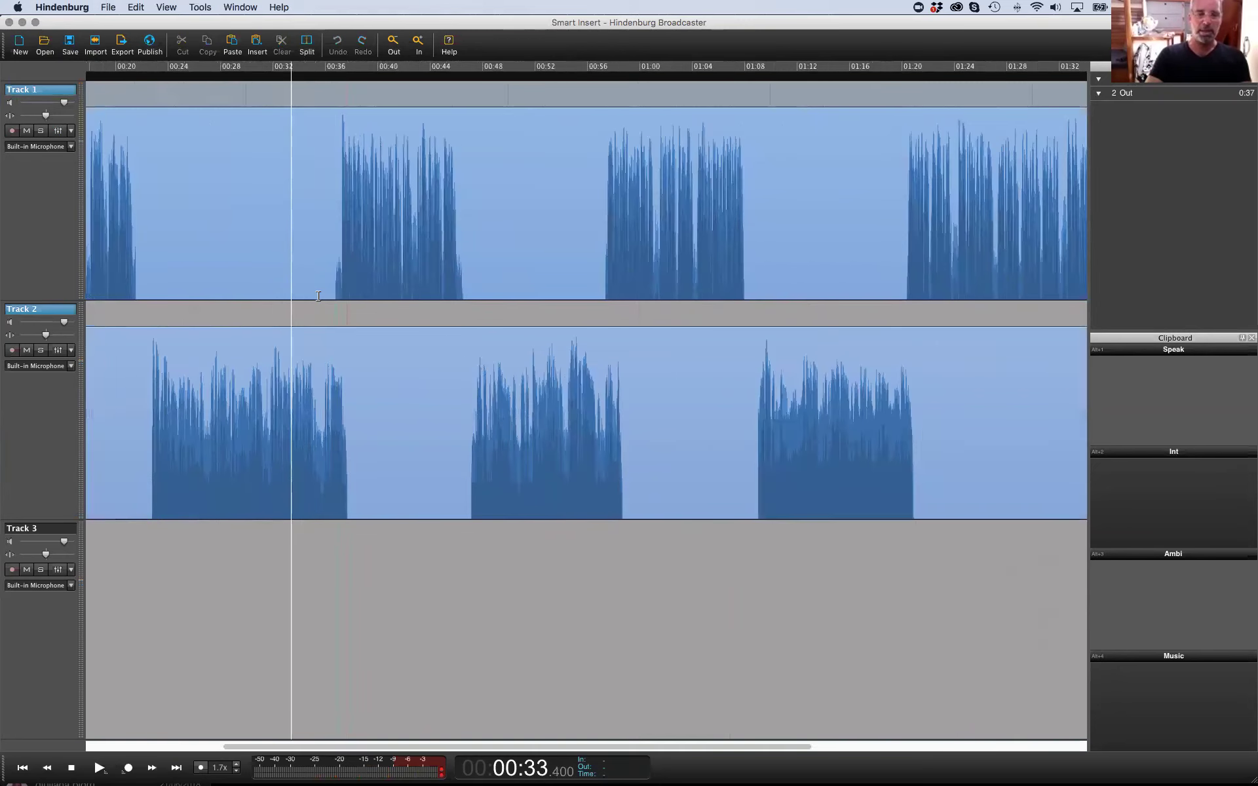
key(super+equal)
click(326, 293)
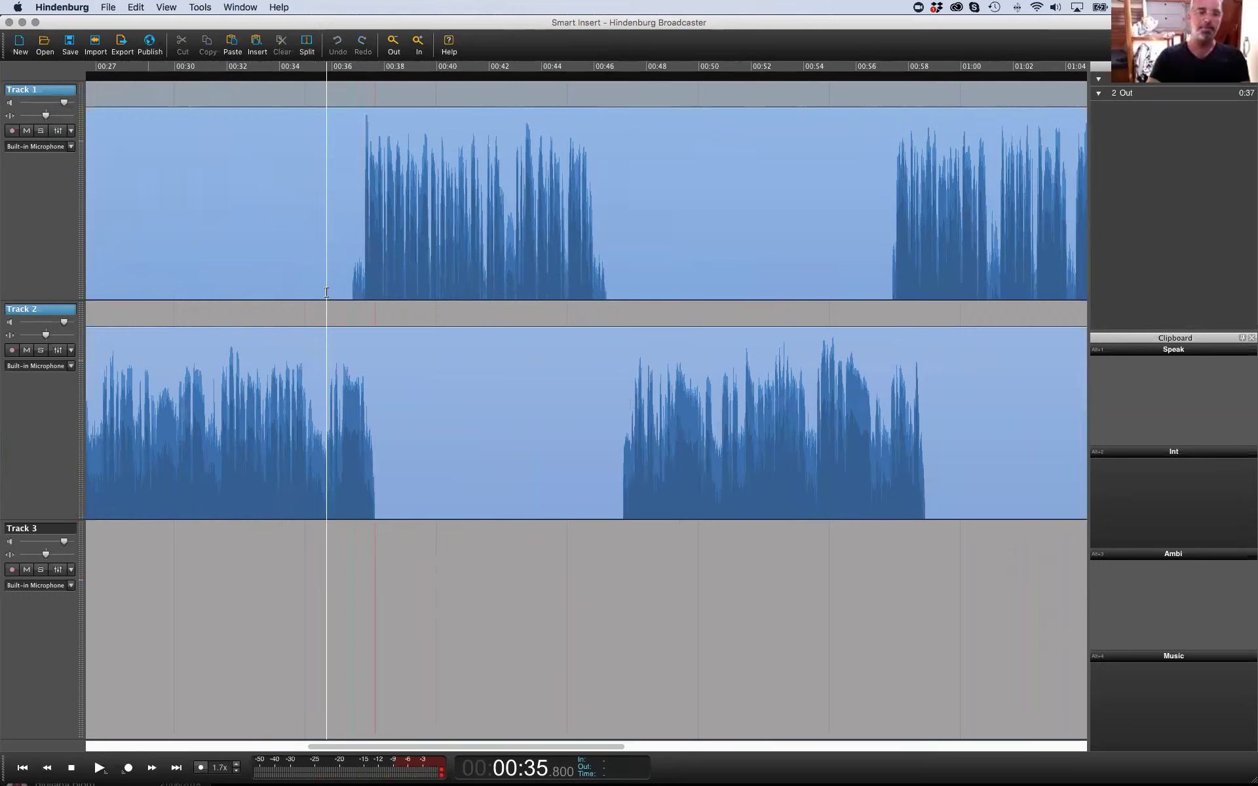
click(254, 281)
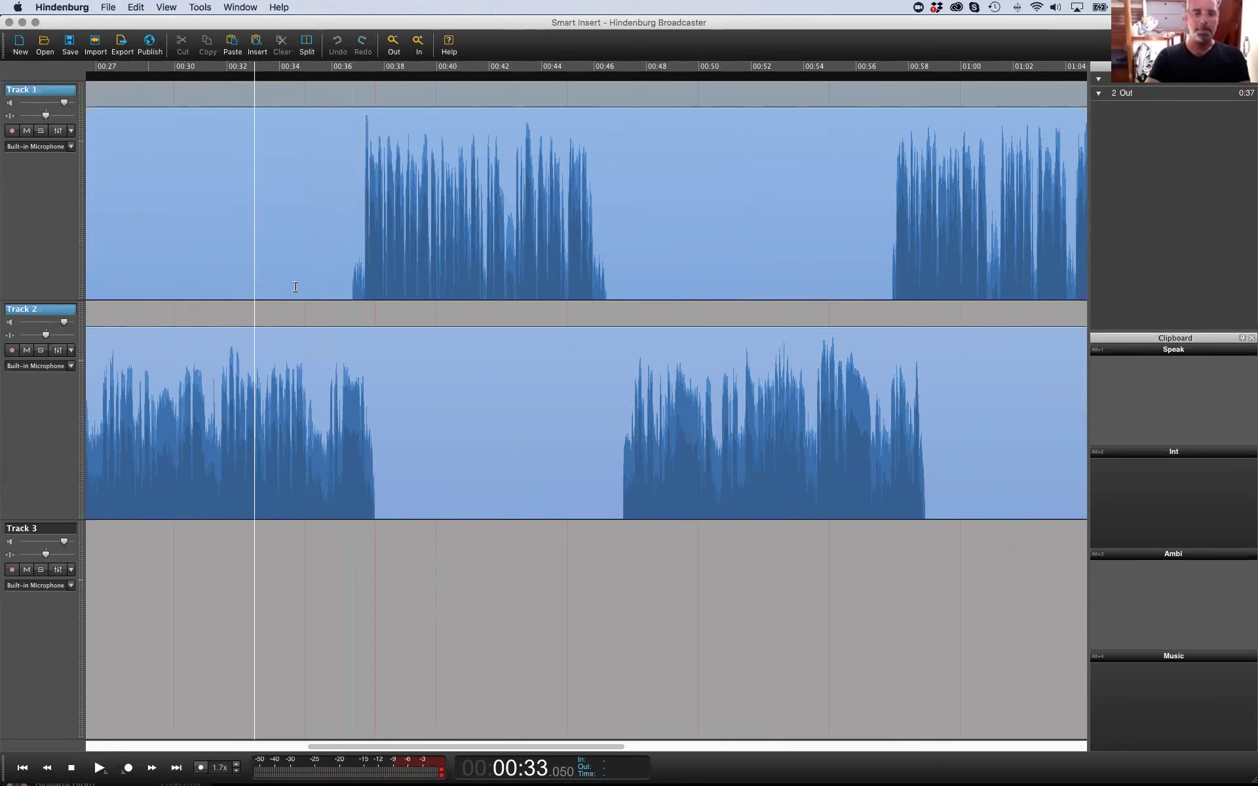
key(super+a)
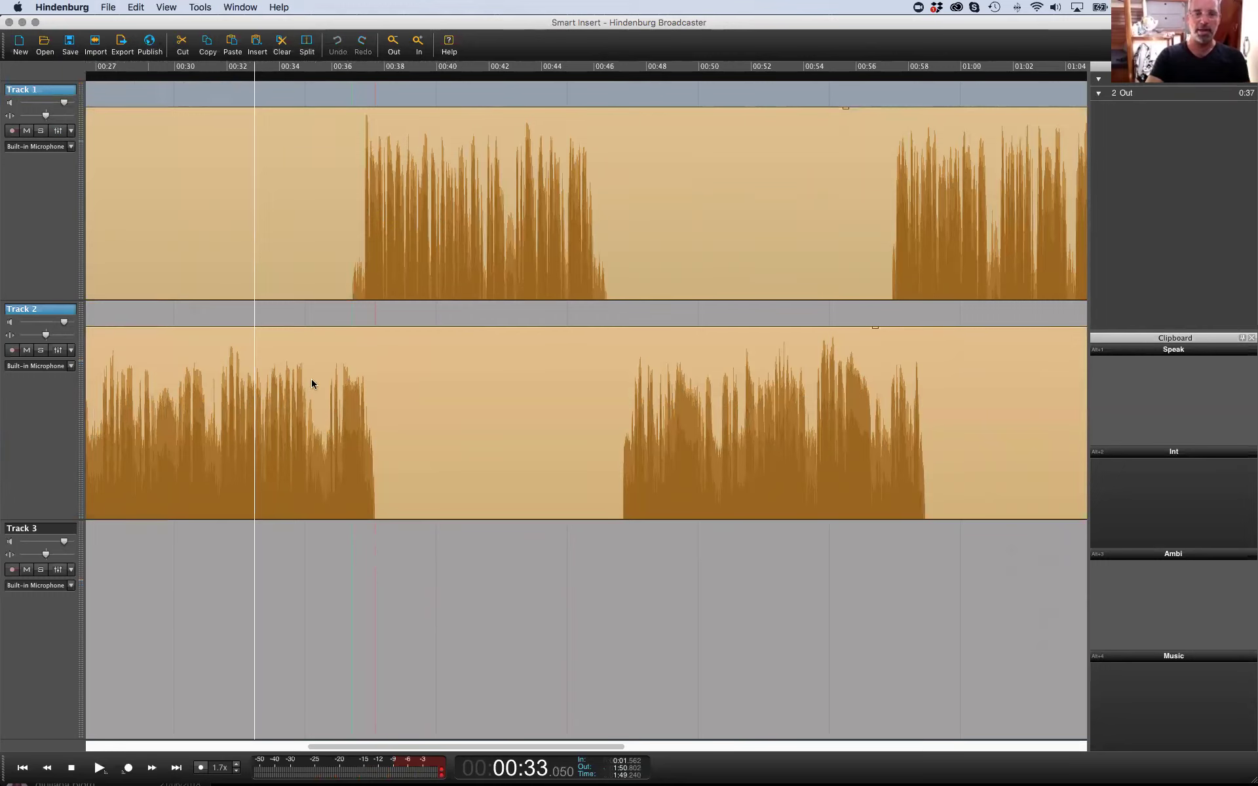
click(319, 273)
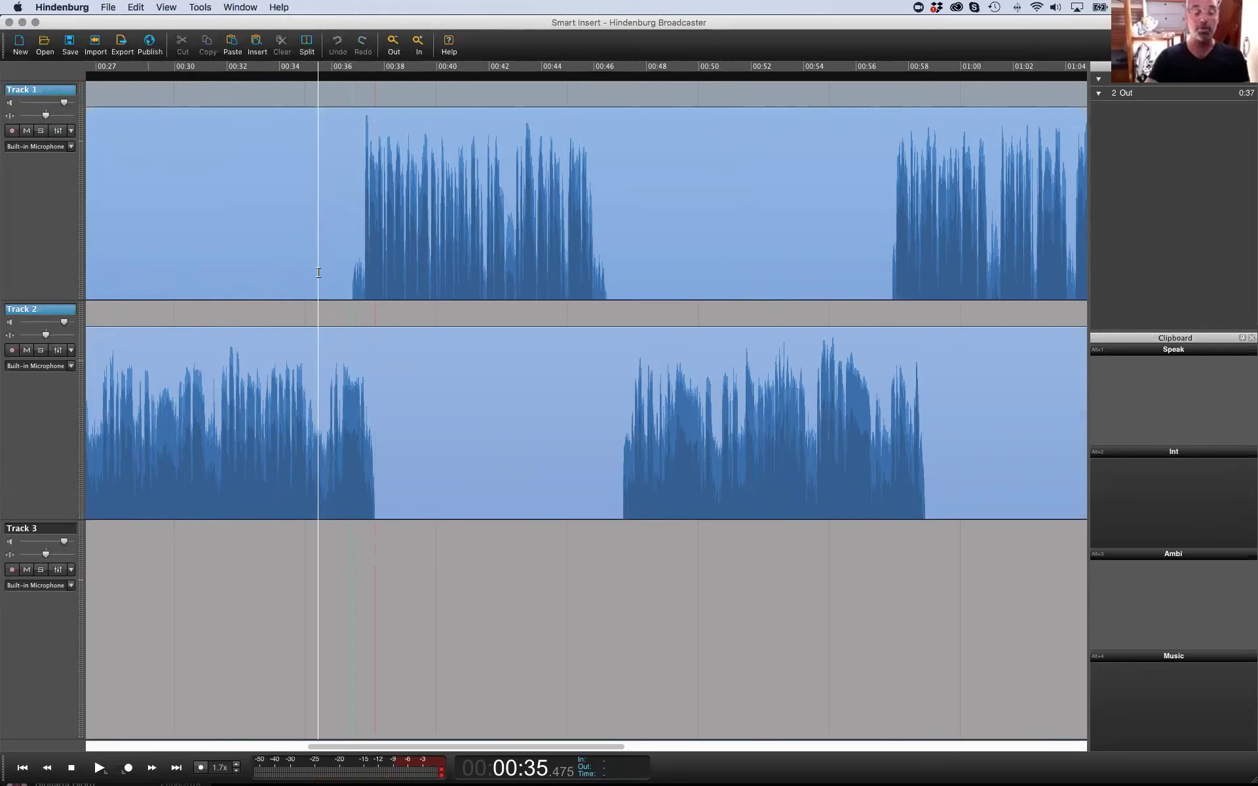
click(309, 282)
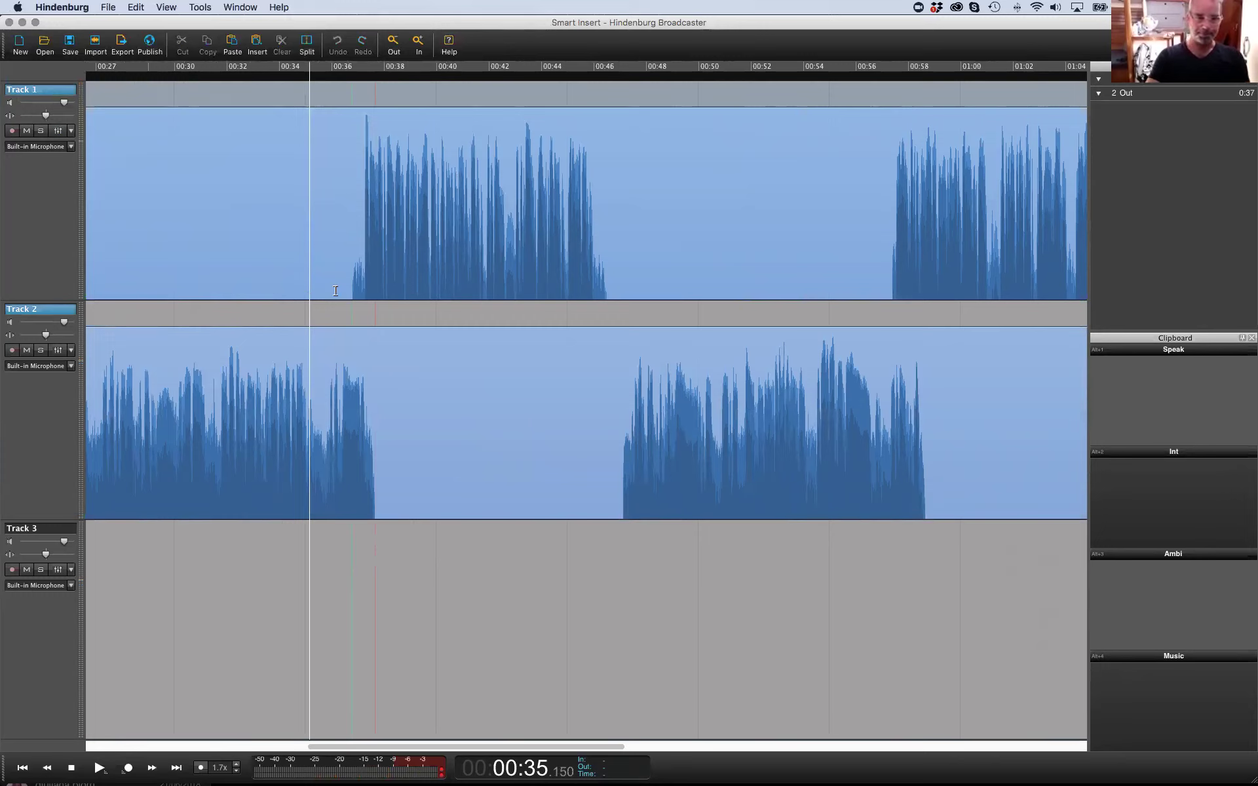
click(331, 291)
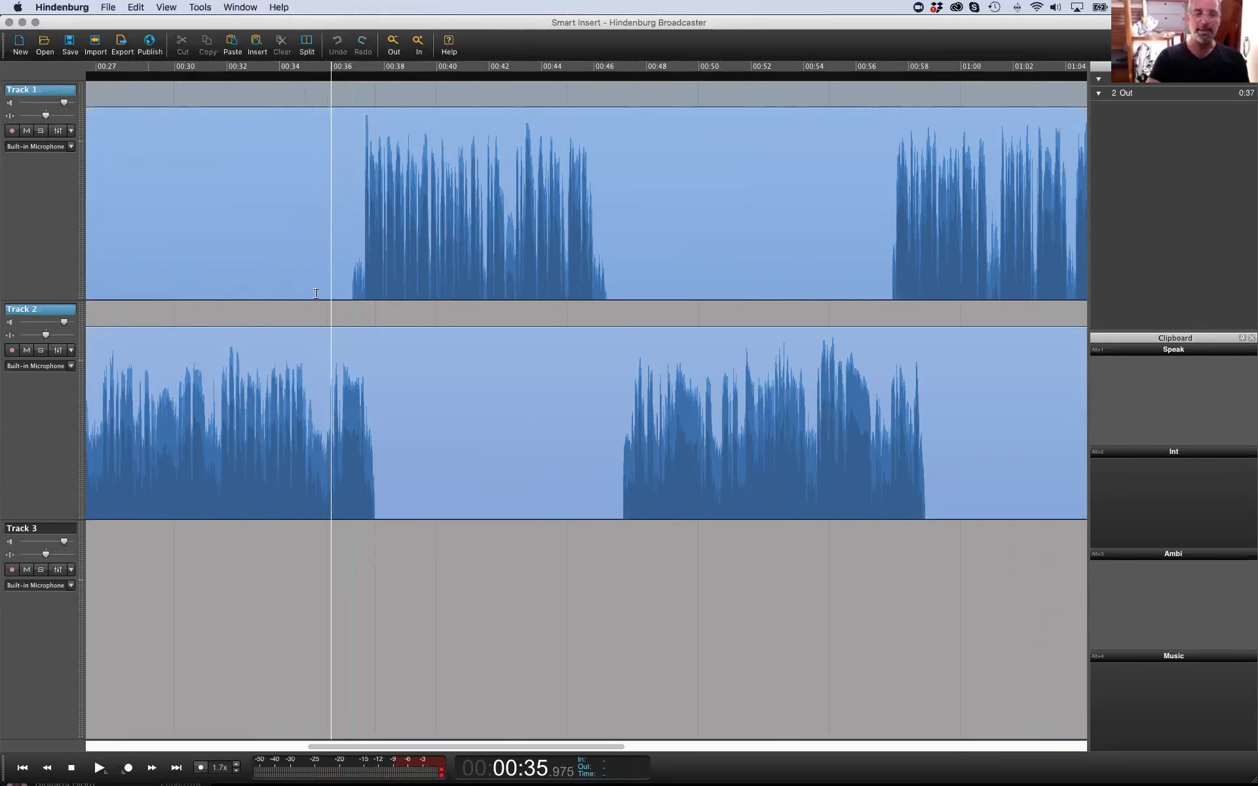
click(363, 284)
click(355, 288)
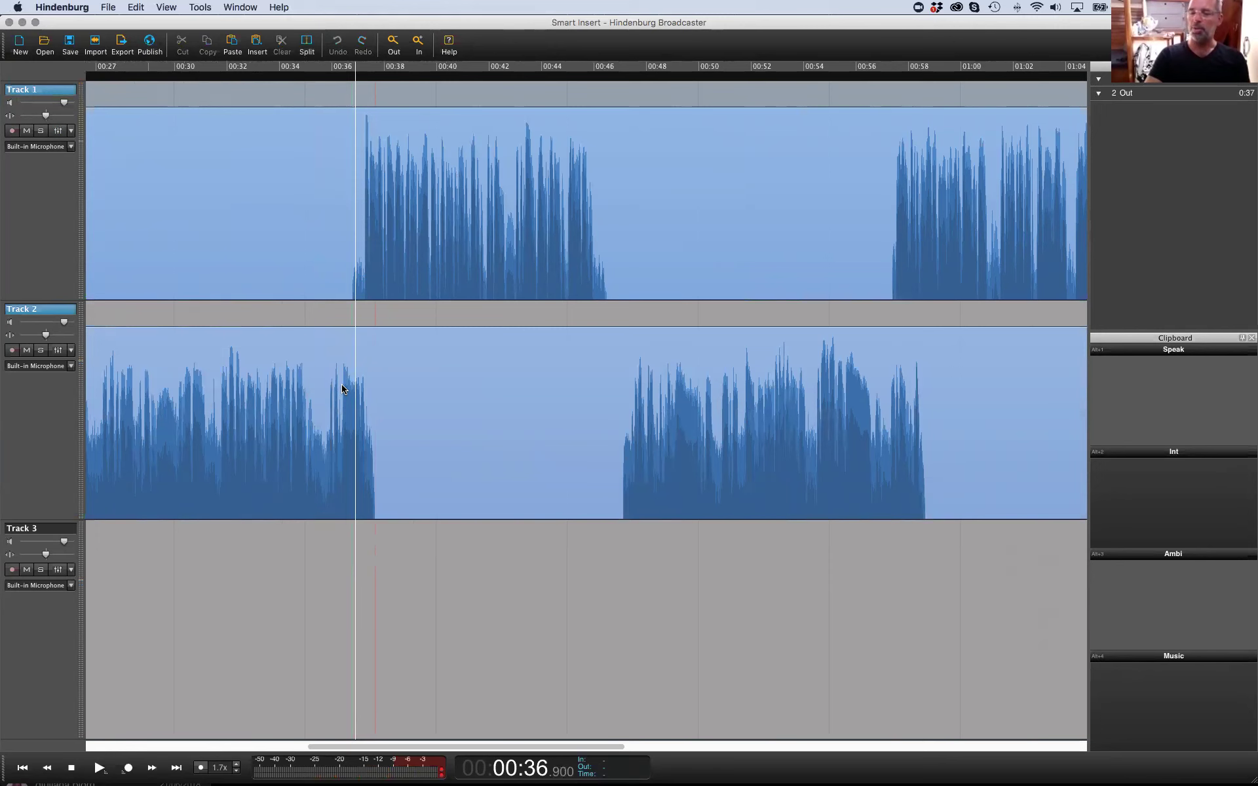
scroll(343, 291, down, 3)
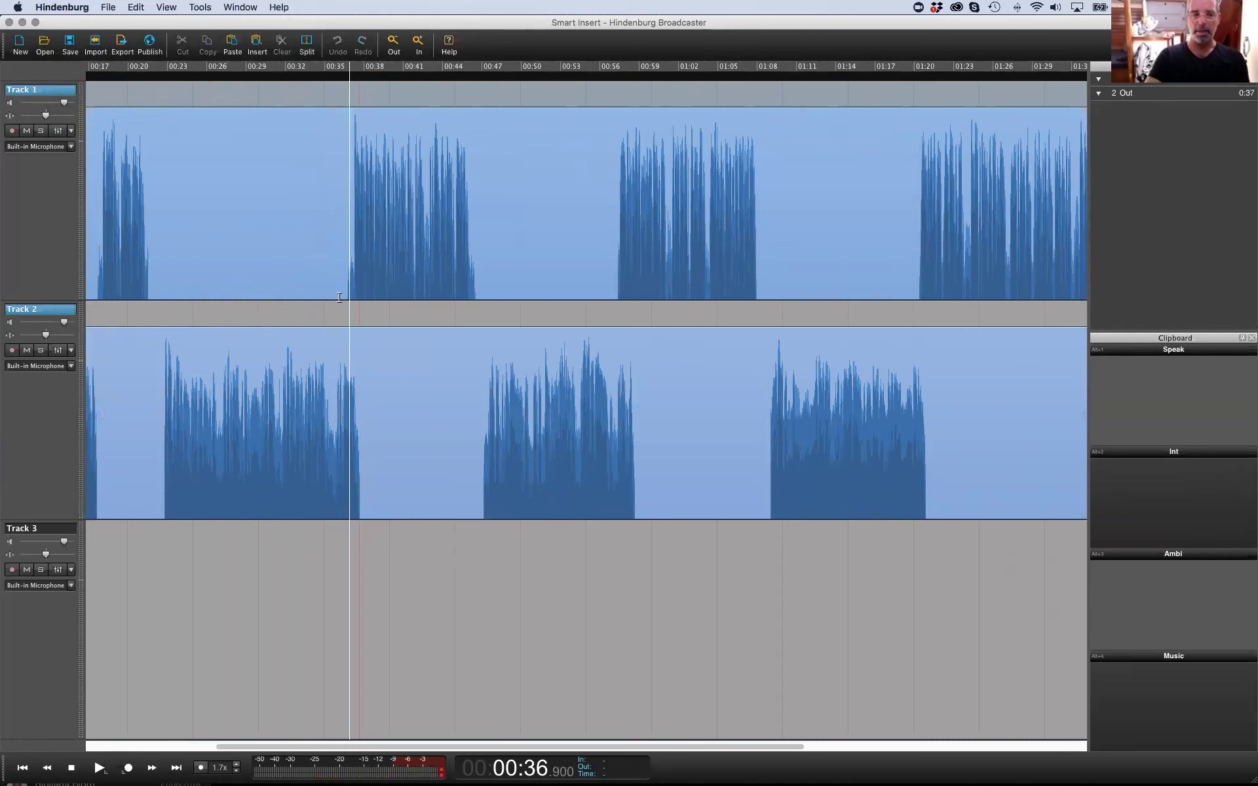
scroll(339, 297, up, 6)
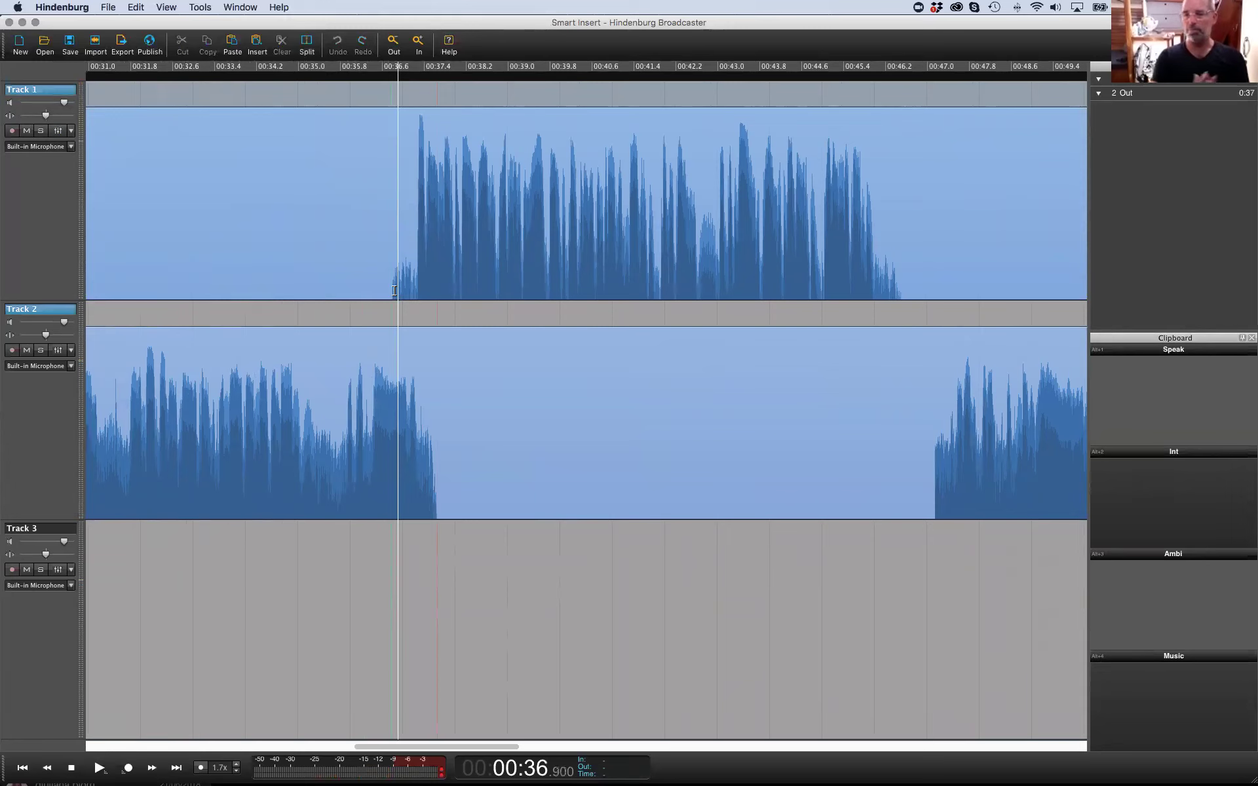
Split both interview clips at 00:36.718 and shift the later clips about 2 seconds further along the timeline
click(389, 288)
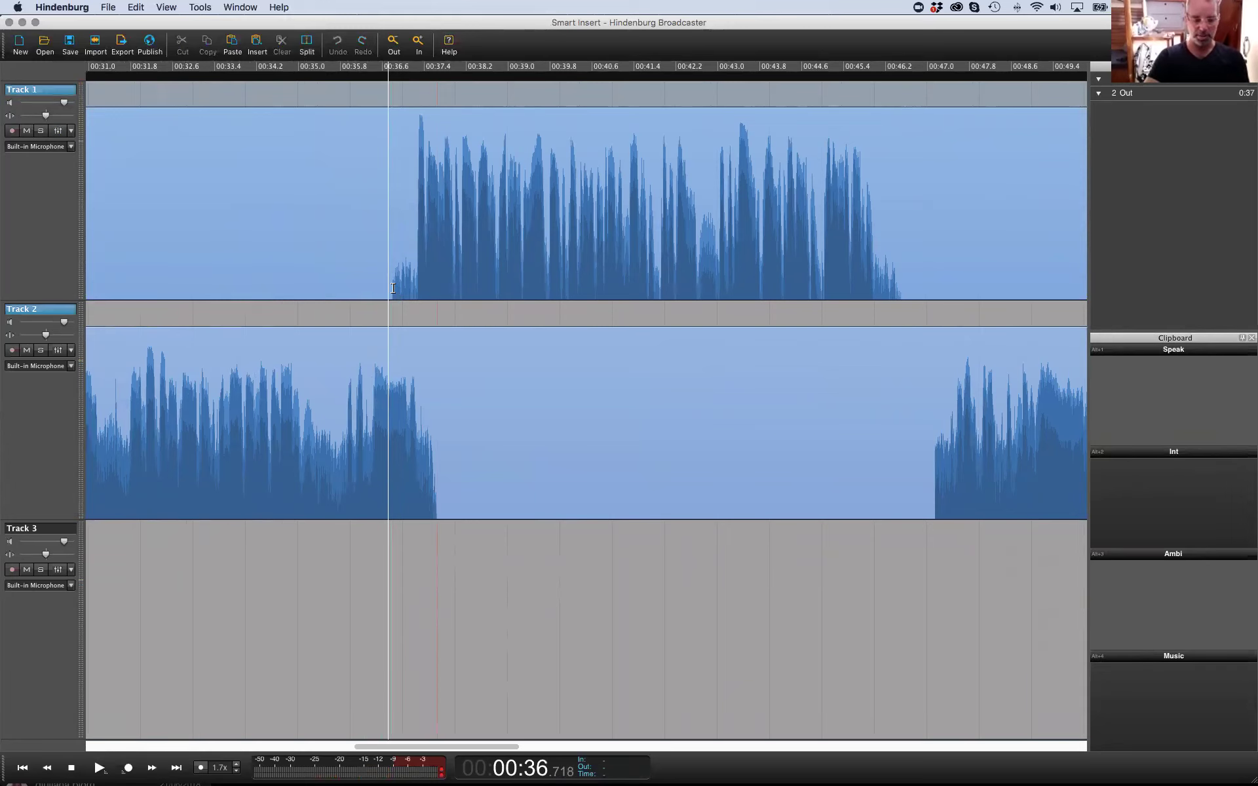
key(super+b)
double_click(440, 223)
drag(496, 223, 613, 228)
Extend the earlier clips on both tracks to 00:37.680 so Track 2's sentence runs to its end
double_click(385, 392)
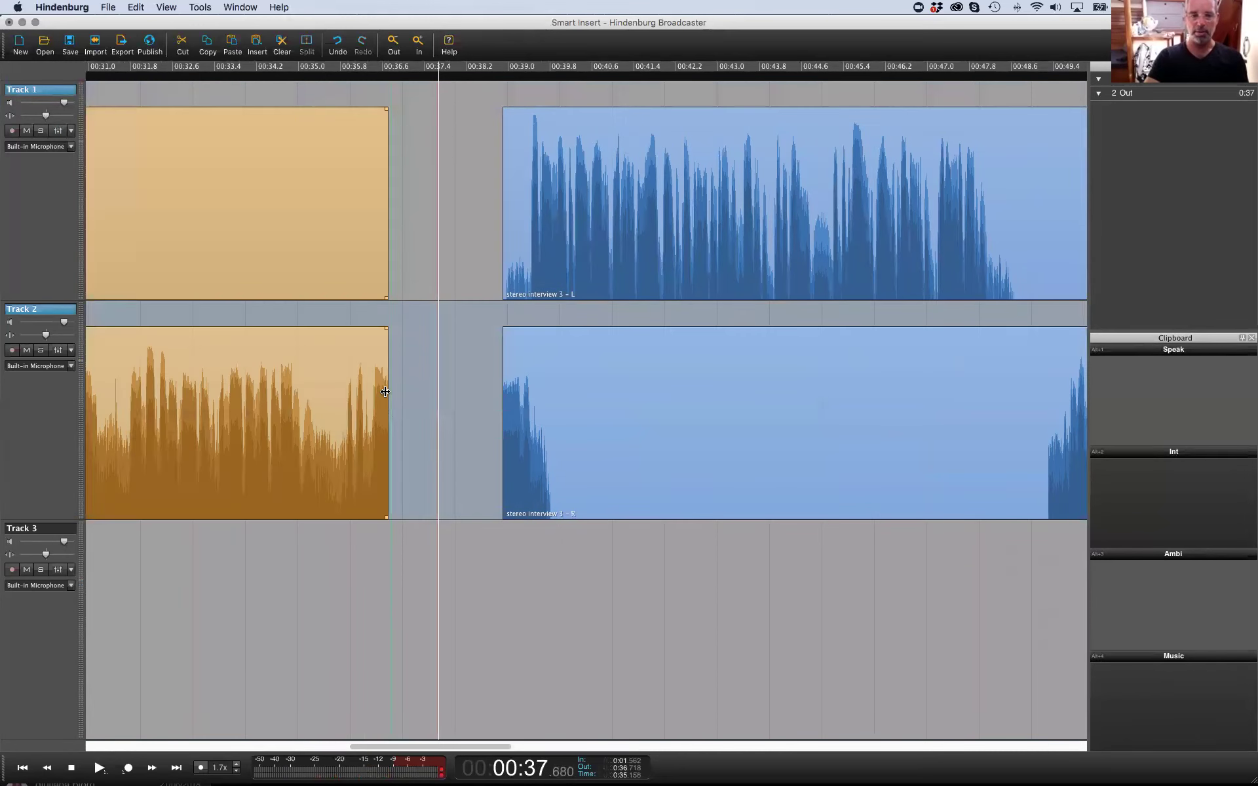
drag(386, 392, 445, 397)
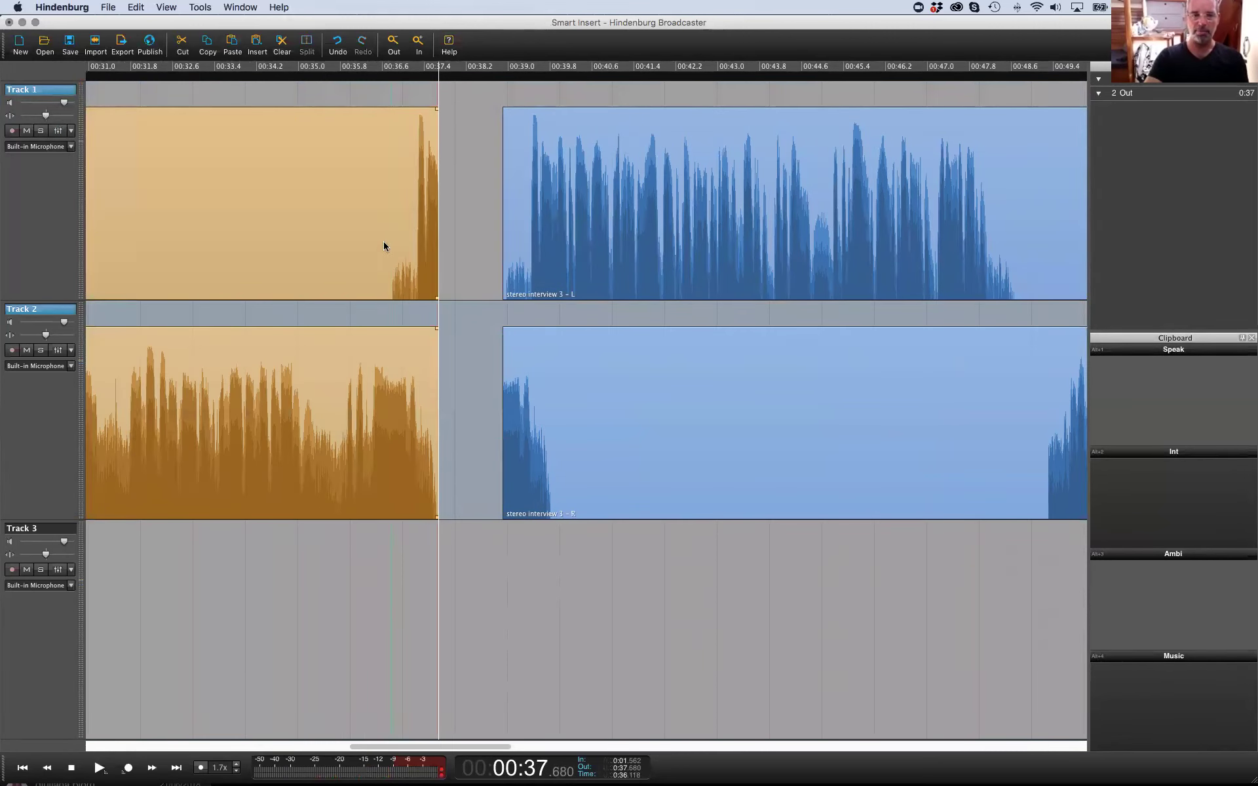
click(455, 288)
Undo the manual extension, shift and split on both interview tracks
key(super+z)
key(super+z)
key(super+z)
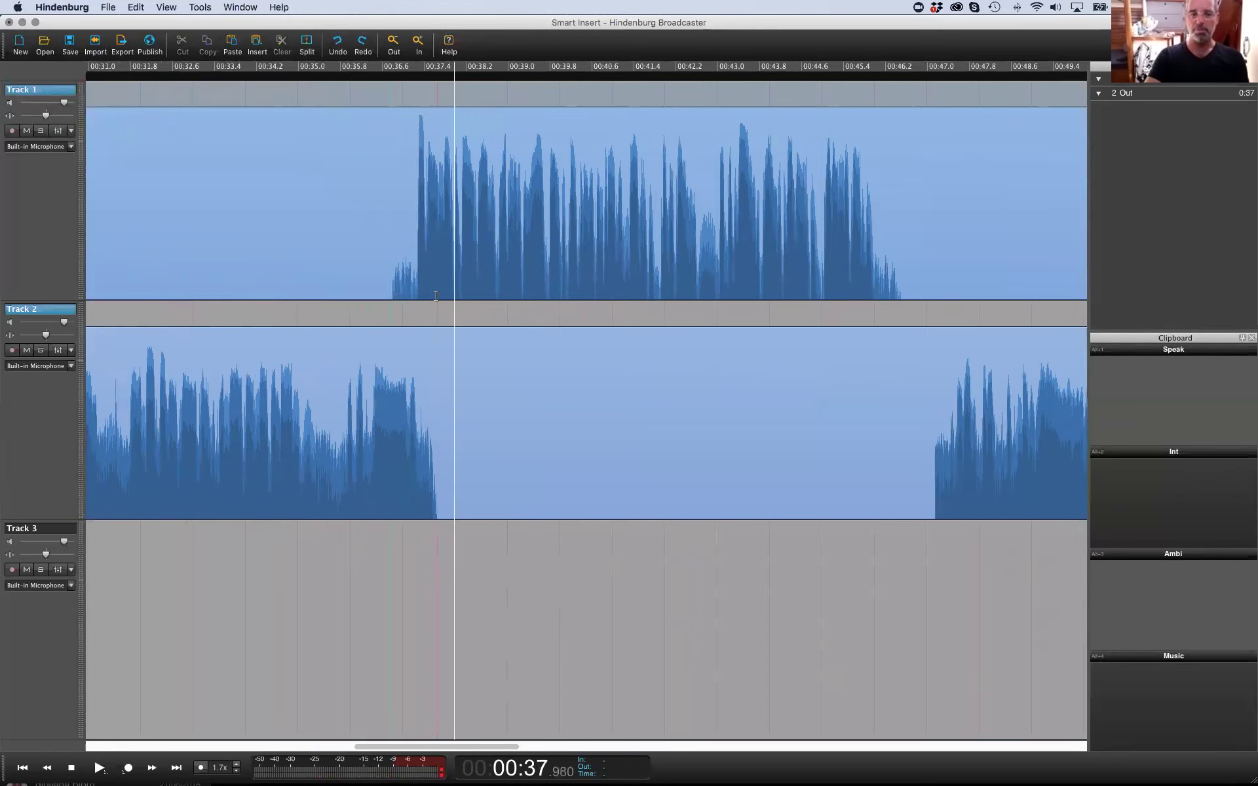
Select the overlap from 00:36.793 to 00:37.655 across both tracks and separate the speakers with Smart Insert
click(393, 289)
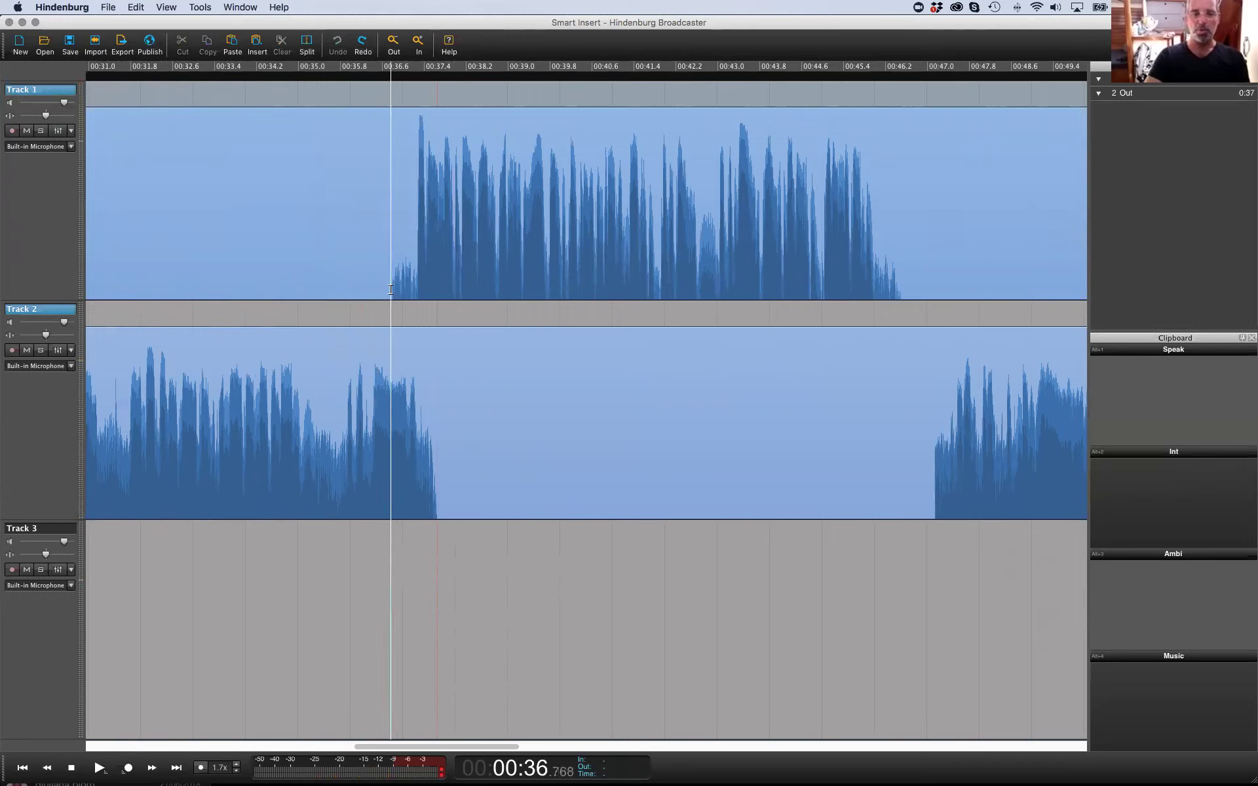
drag(393, 289, 437, 288)
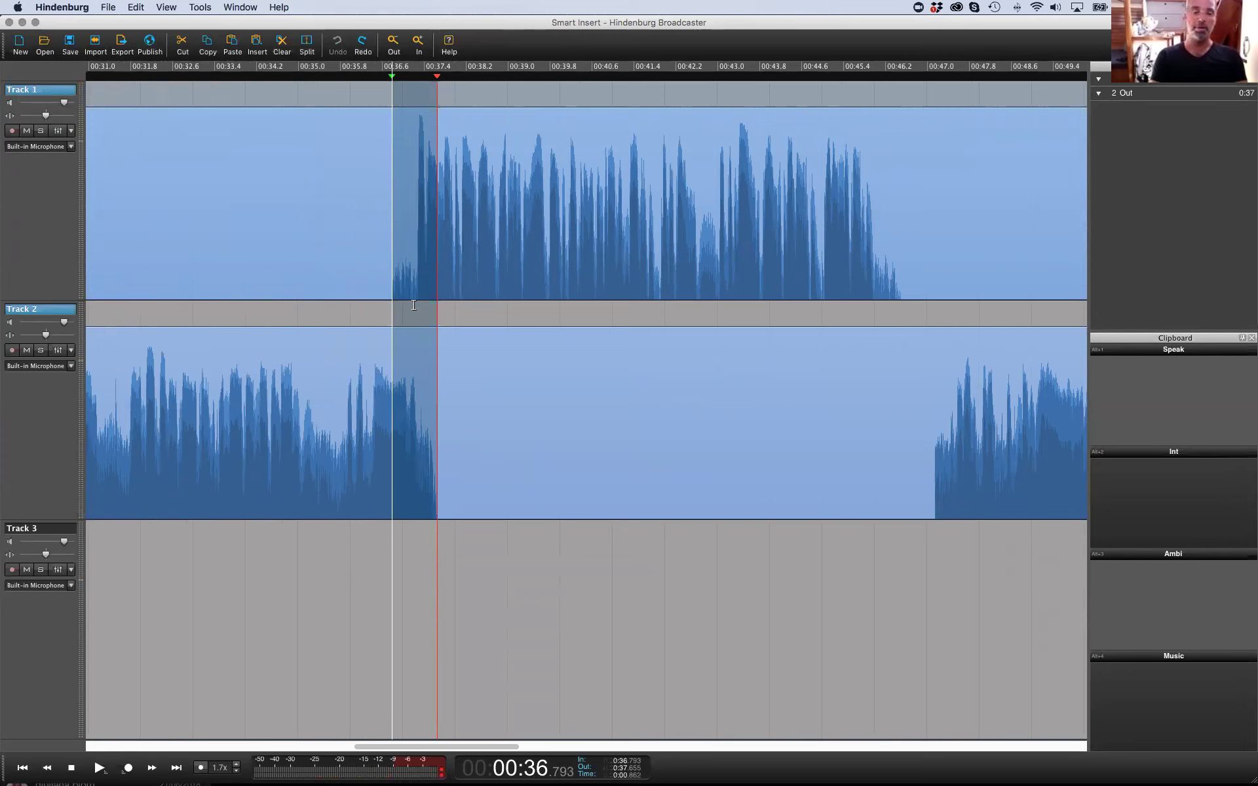
key(super+shift+v)
key(Escape)
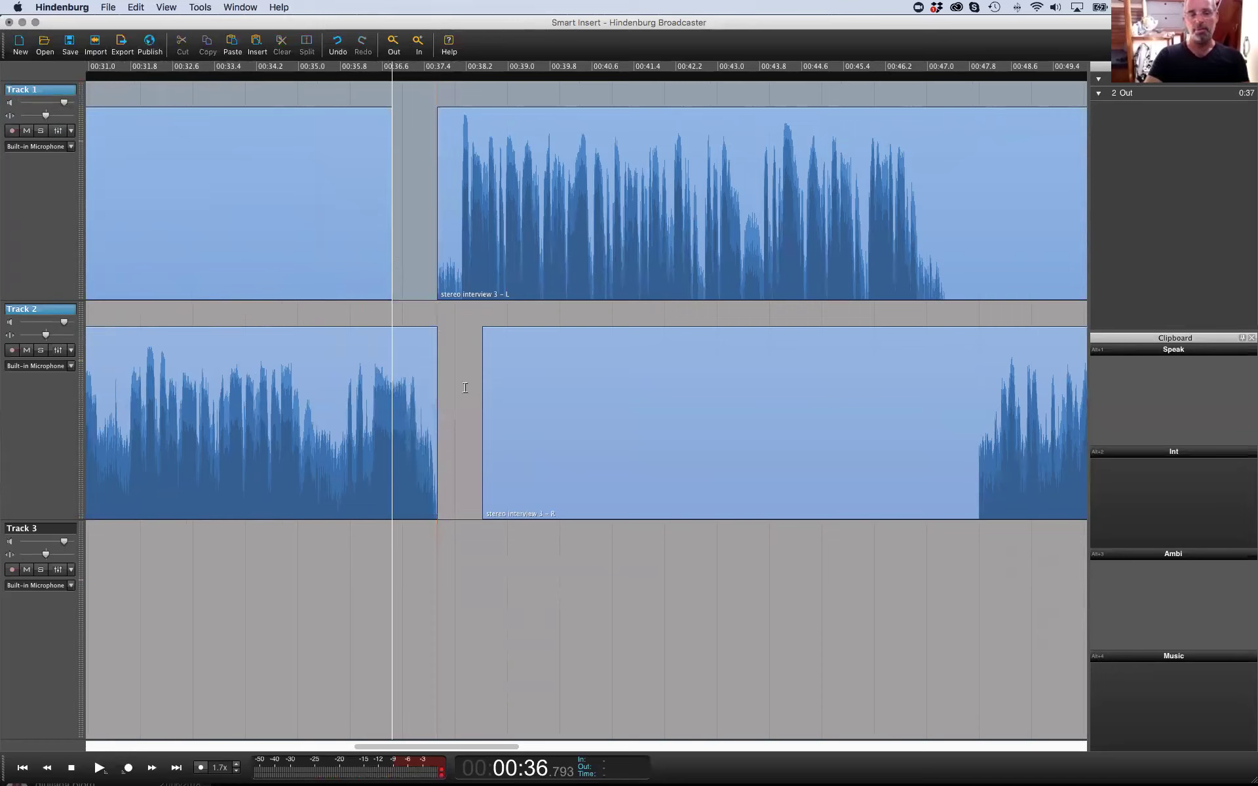
Mark the new gaps on Track 2 and Track 1 in turn, and play the edited passage from about 00:35.5
drag(393, 290, 440, 458)
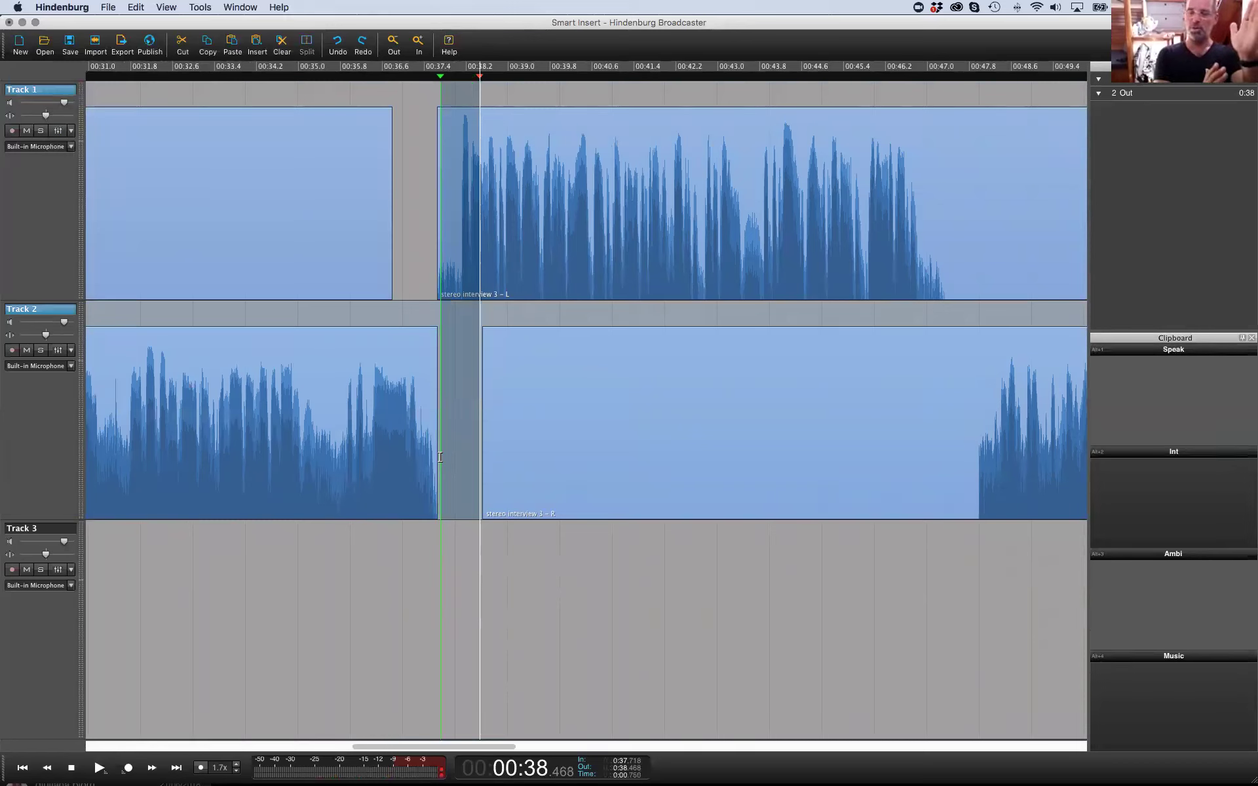
click(375, 199)
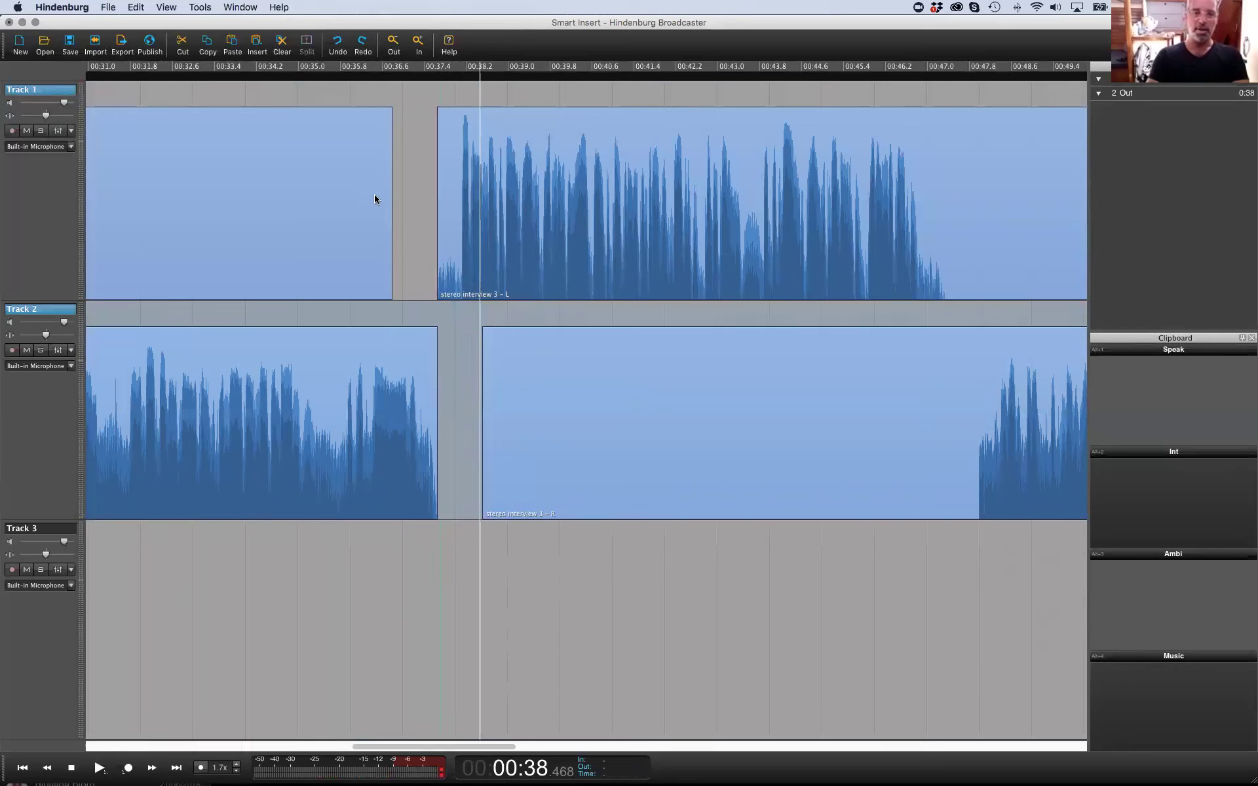
drag(393, 295, 433, 291)
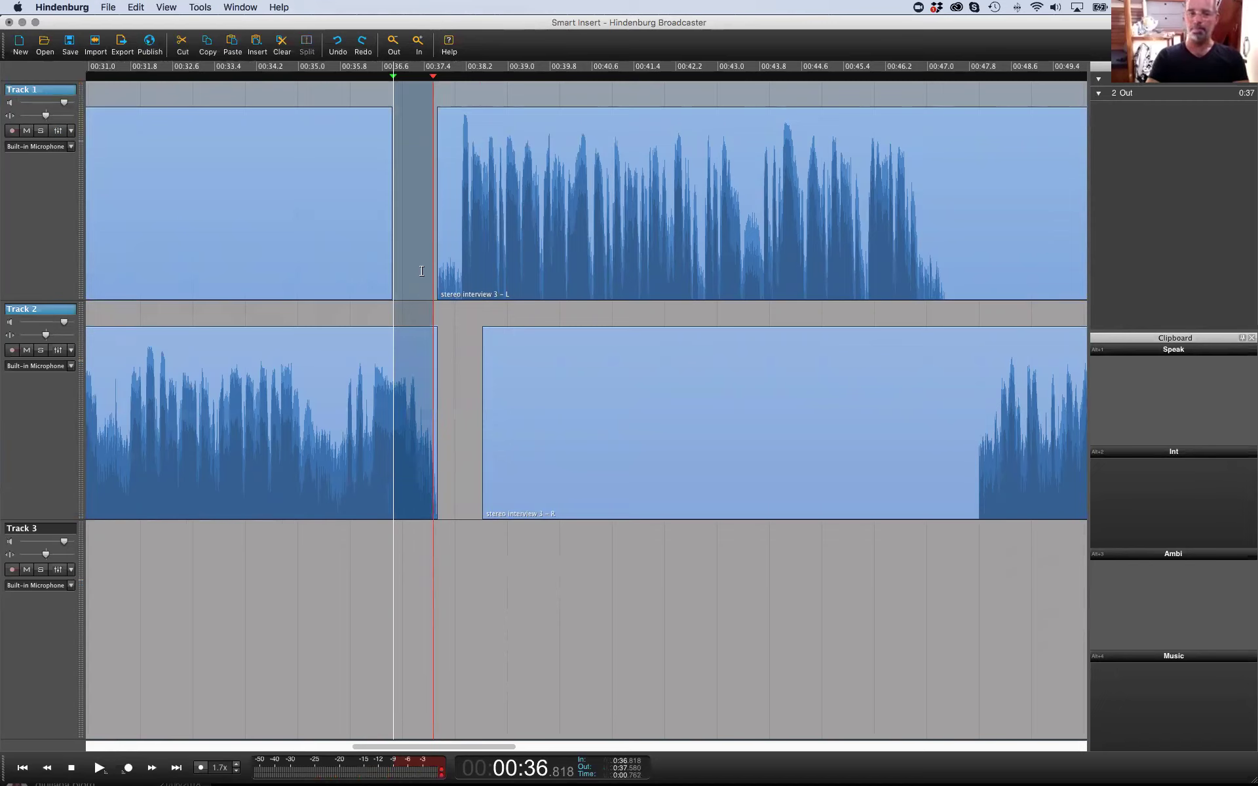
key(Escape)
click(327, 308)
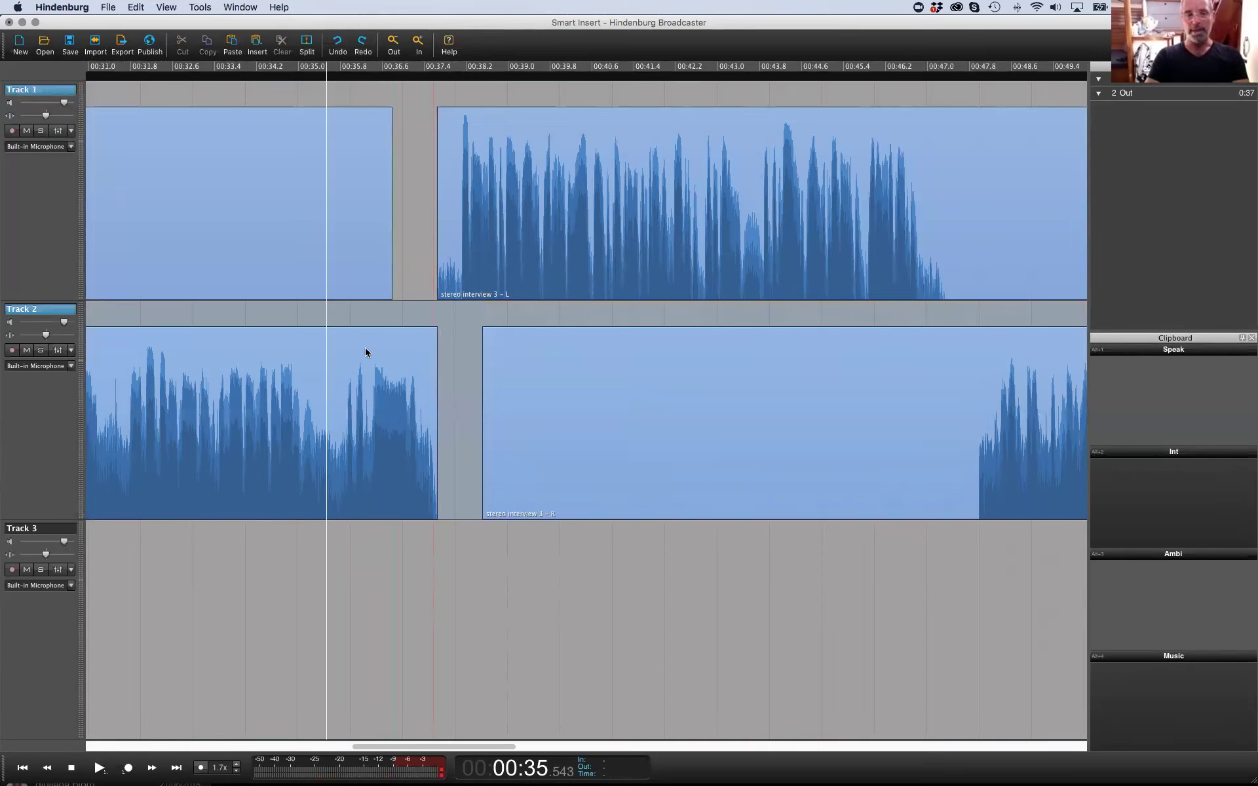
key(space)
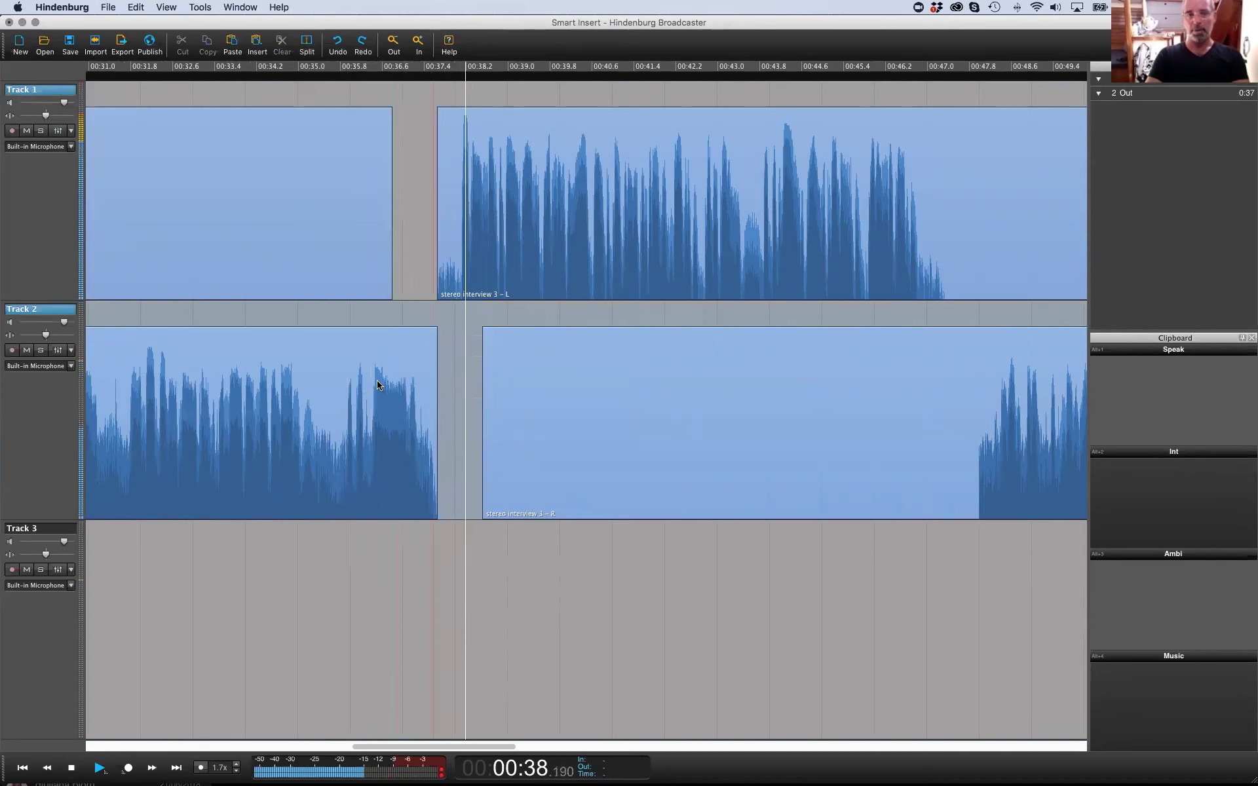
key(space)
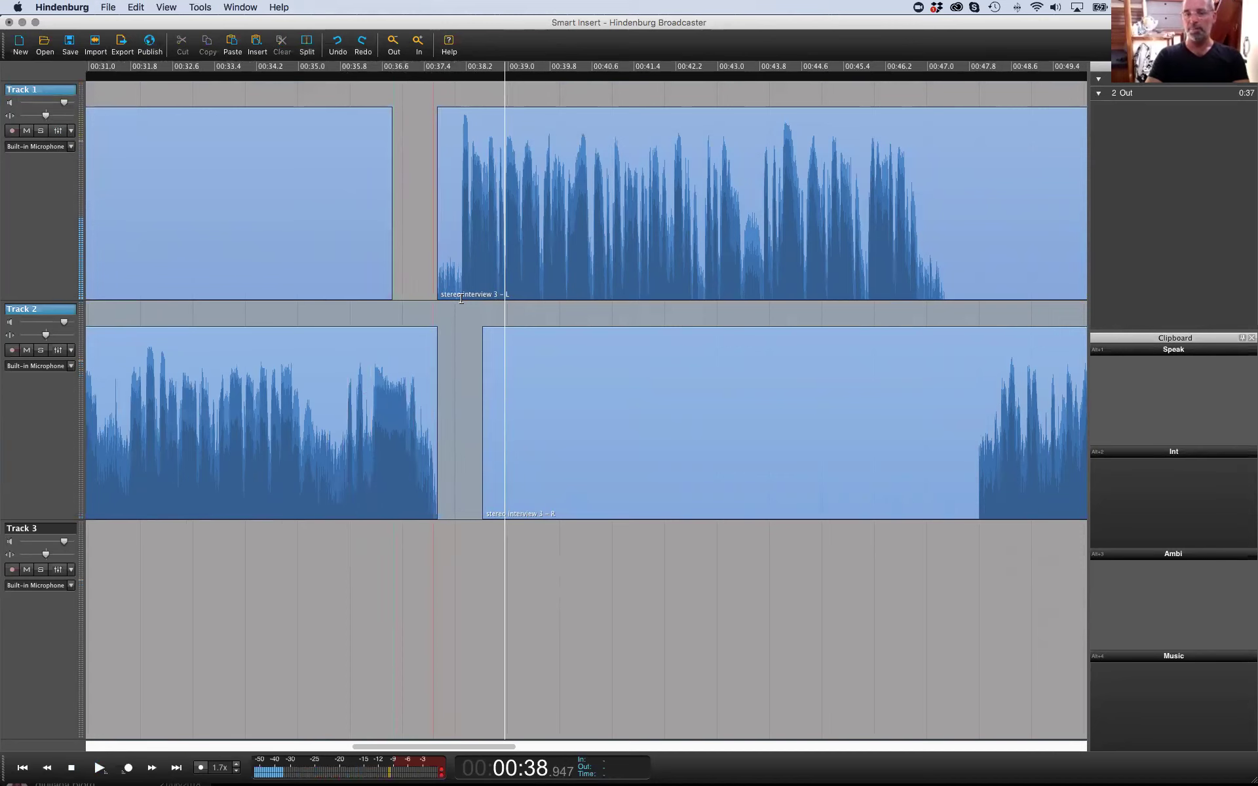
Audition the next overlap from about 00:58.2, select 00:58.231 to 00:59.493 across both tracks, and separate the speakers with Smart Insert
key(super+minus)
key(super+minus)
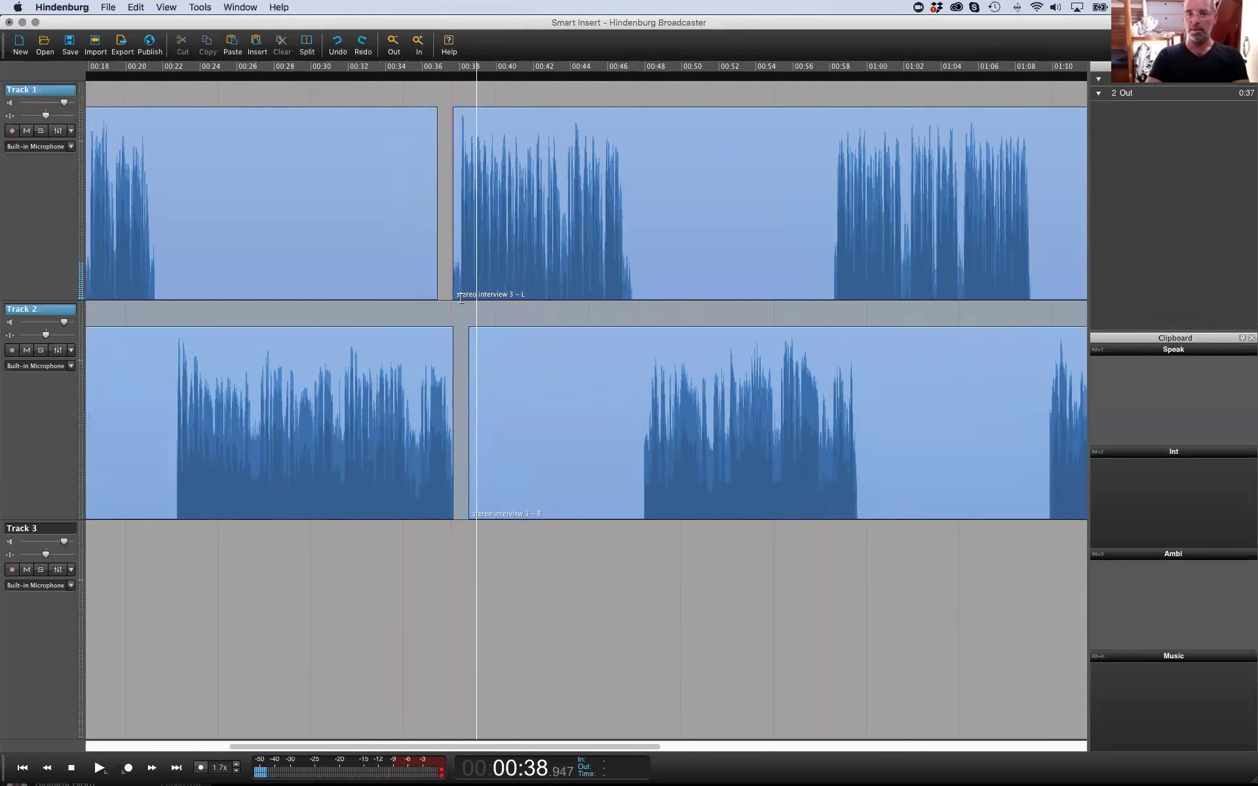
key(super+minus)
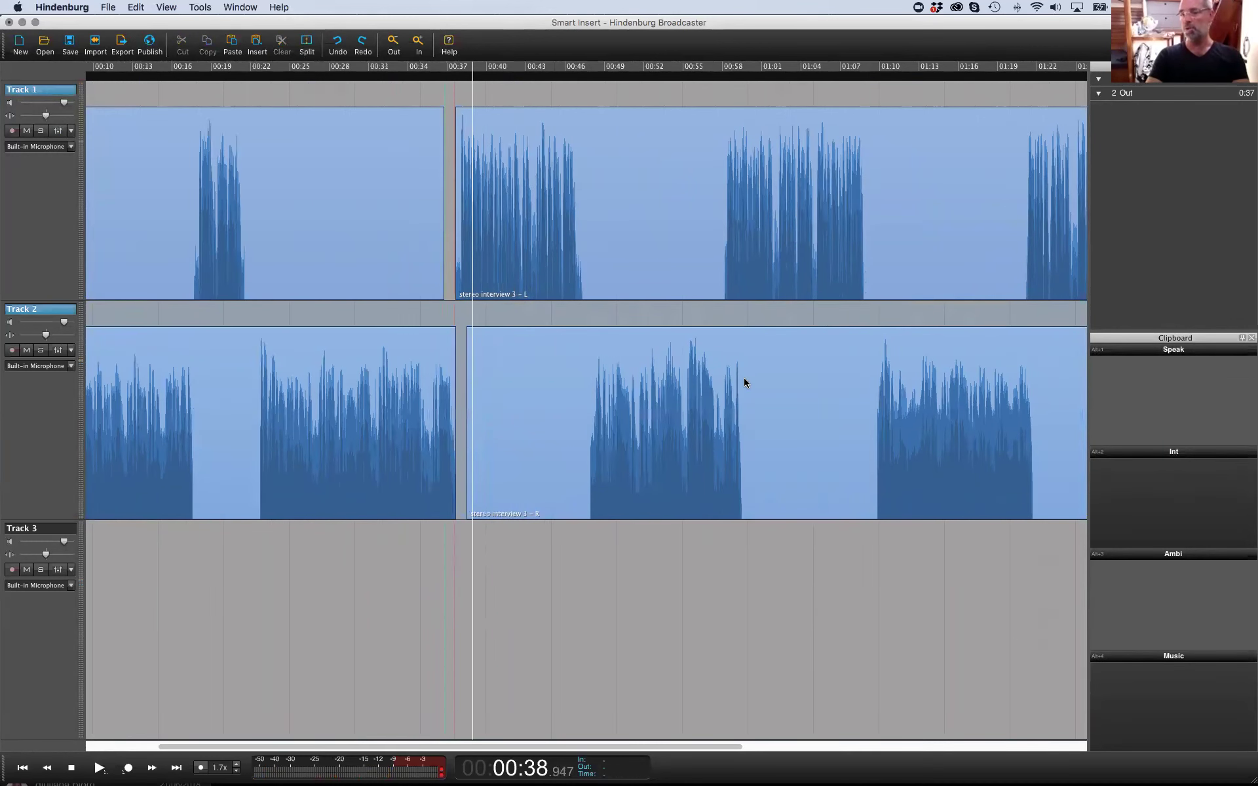
click(726, 304)
key(space)
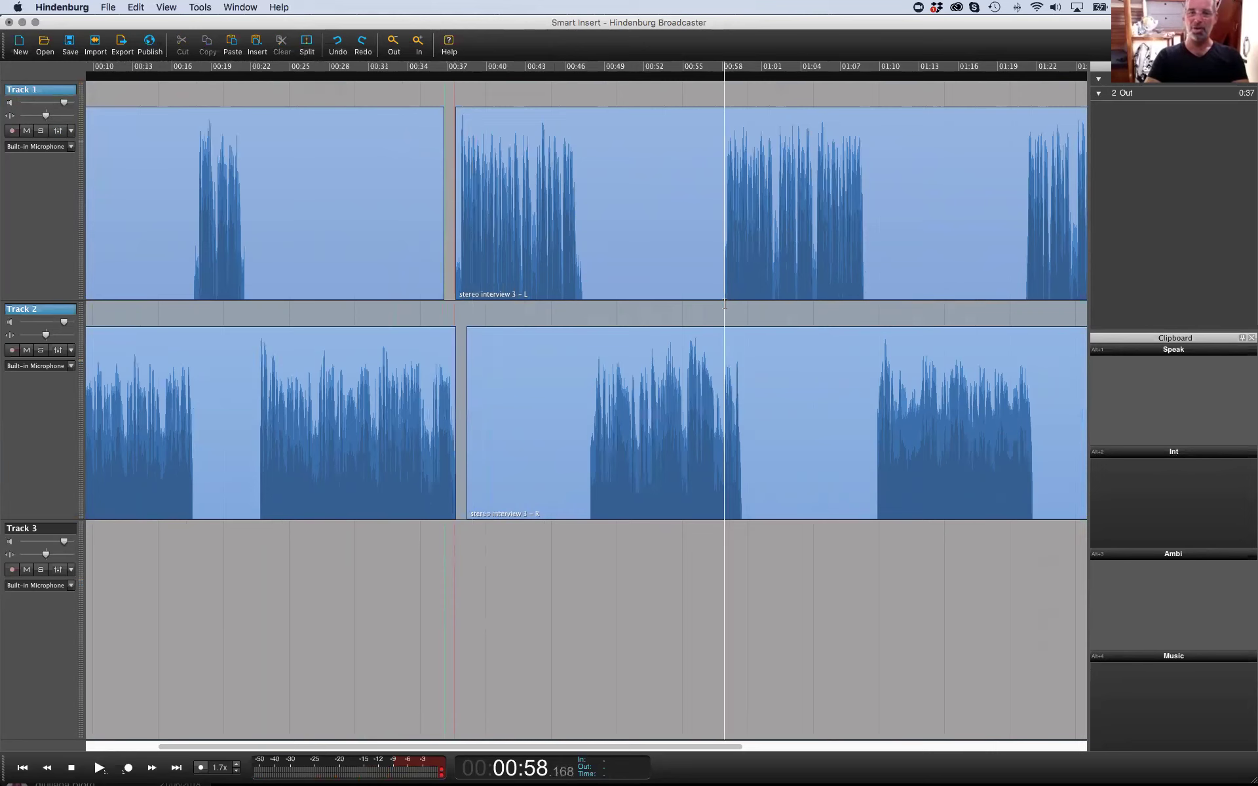
key(Up)
key(Up)
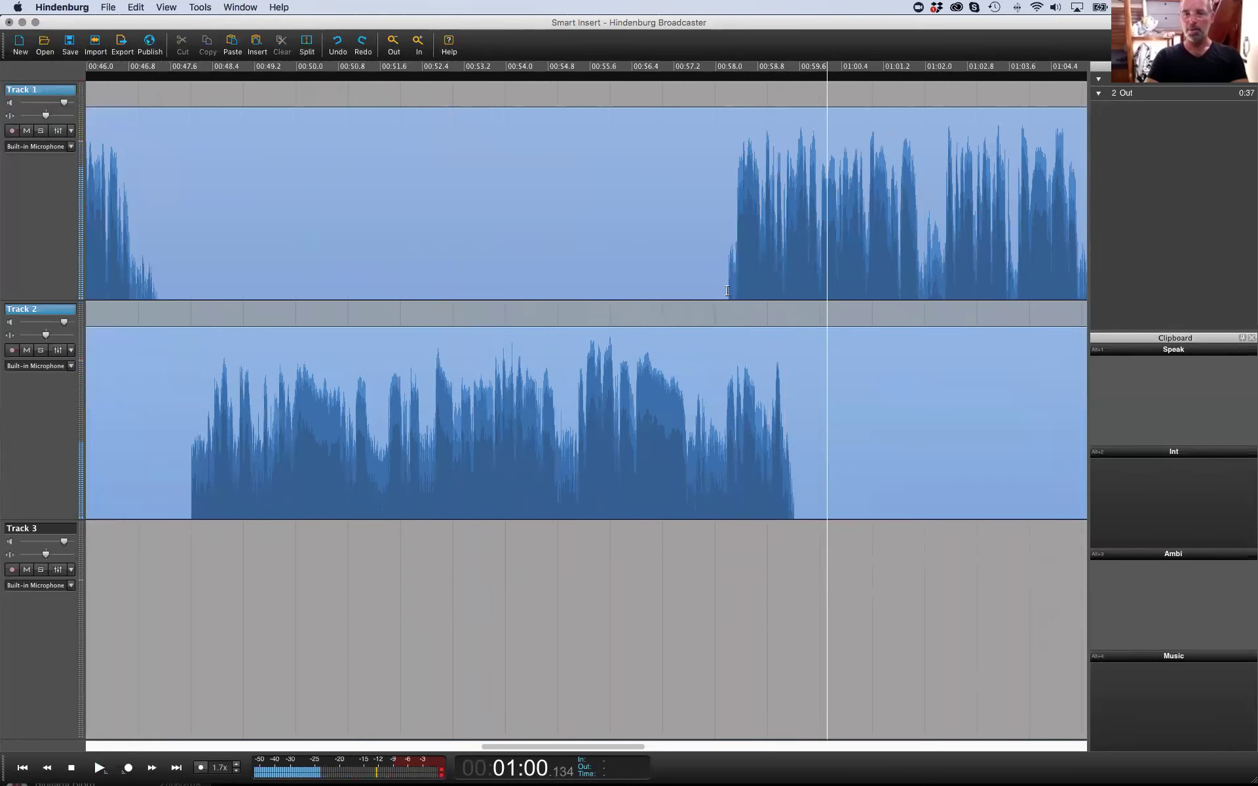
drag(727, 294, 791, 302)
key(super+x)
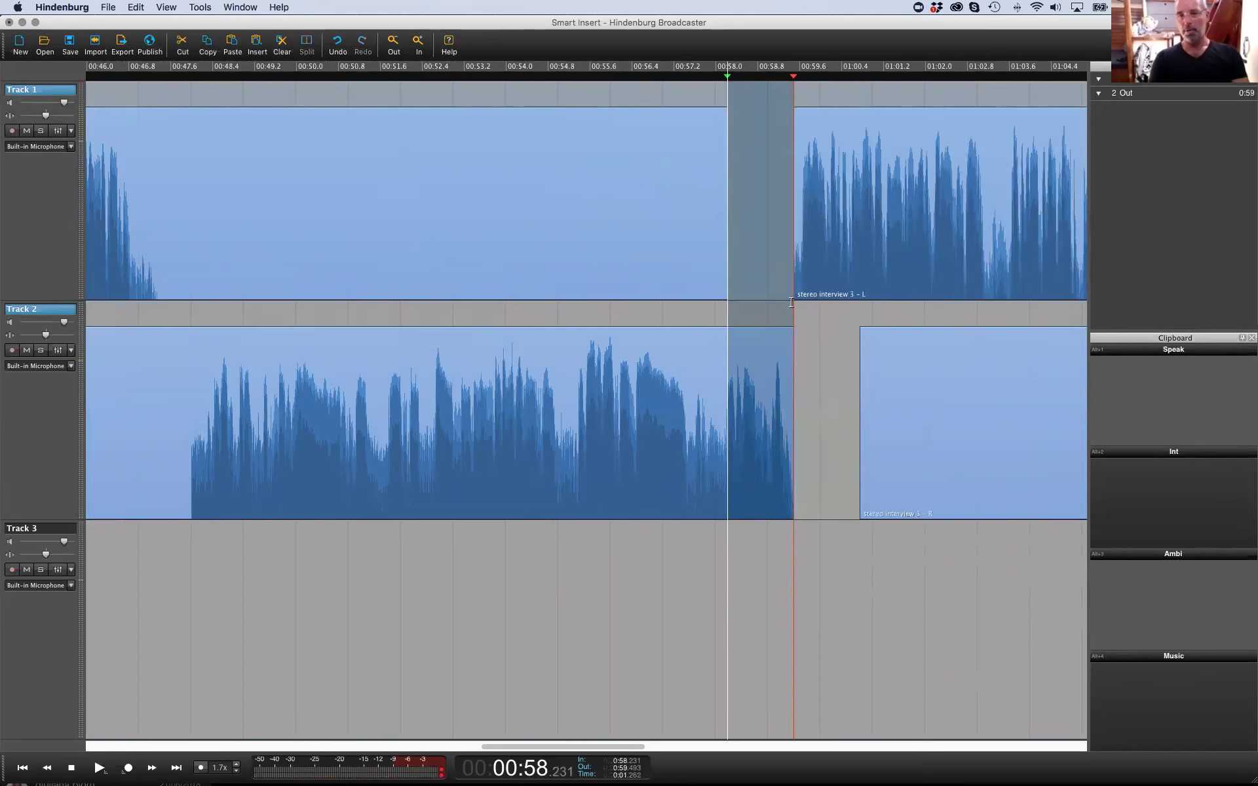
Play the separated passage from about 00:57.9 and place the playhead back before the gap
click(710, 308)
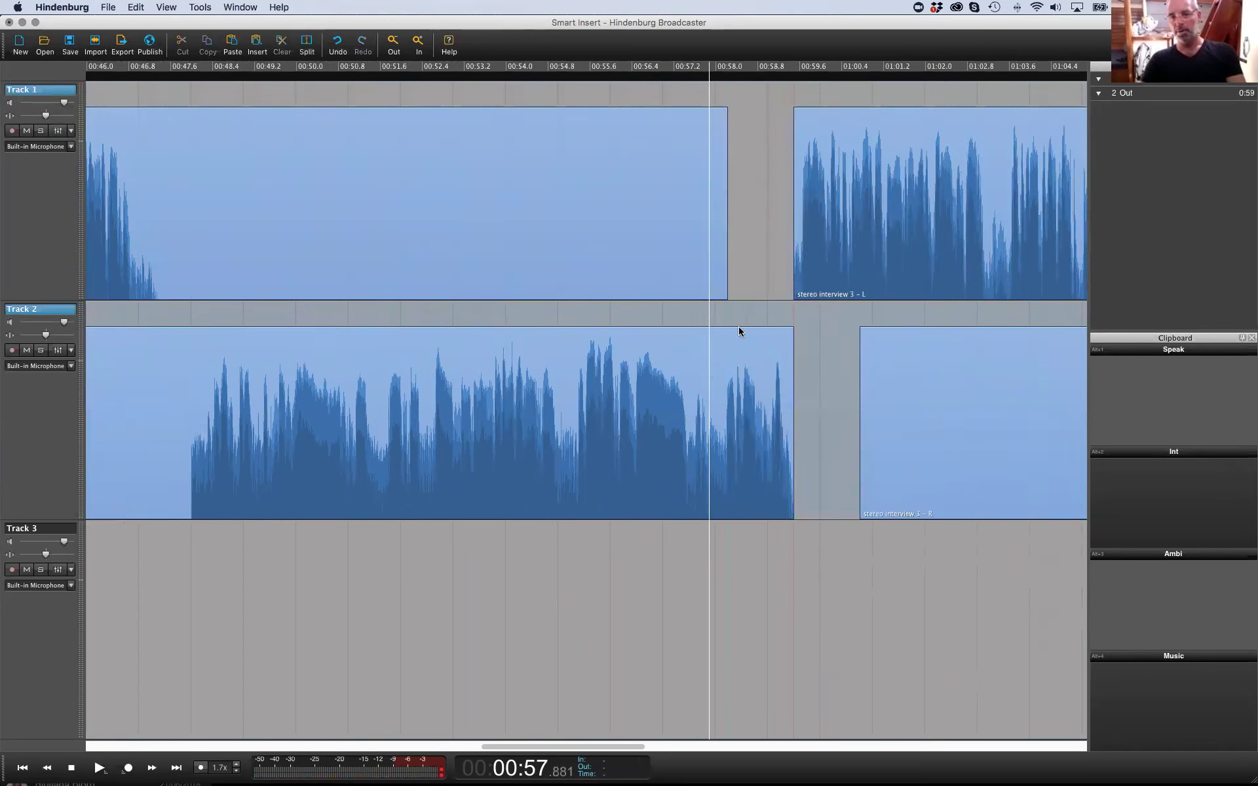
key(space)
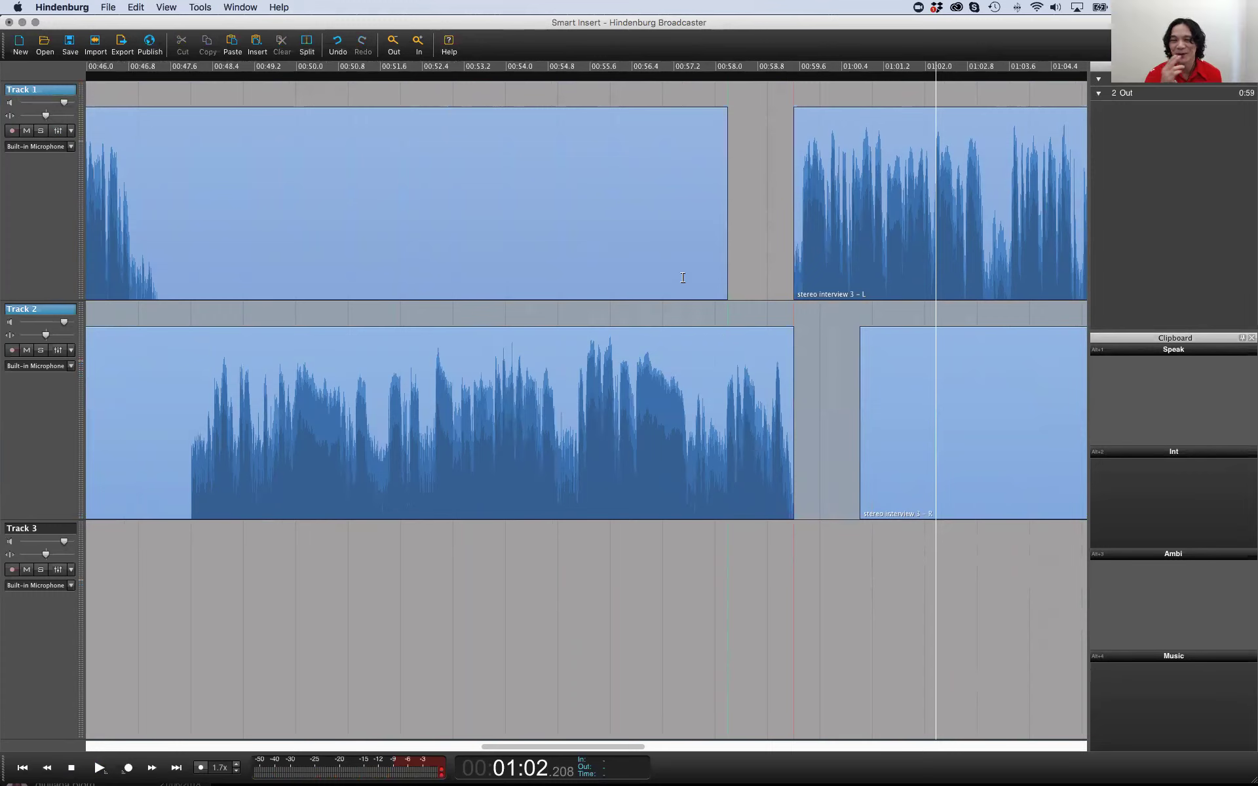
click(702, 306)
Select the next overlap from 01:22.487 to 01:22.975 across both tracks and separate the speakers with Smart Insert
key(Down)
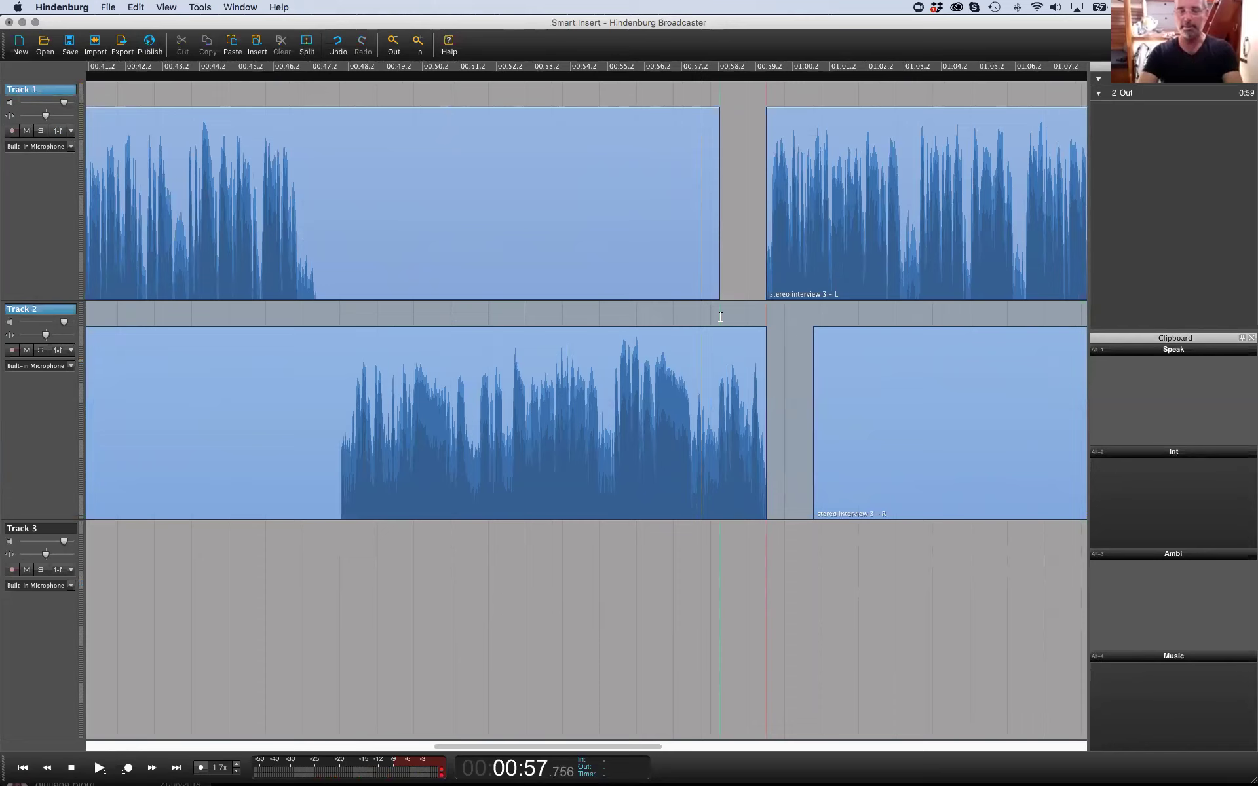
key(super+minus)
key(super+minus)
key(super+minus)
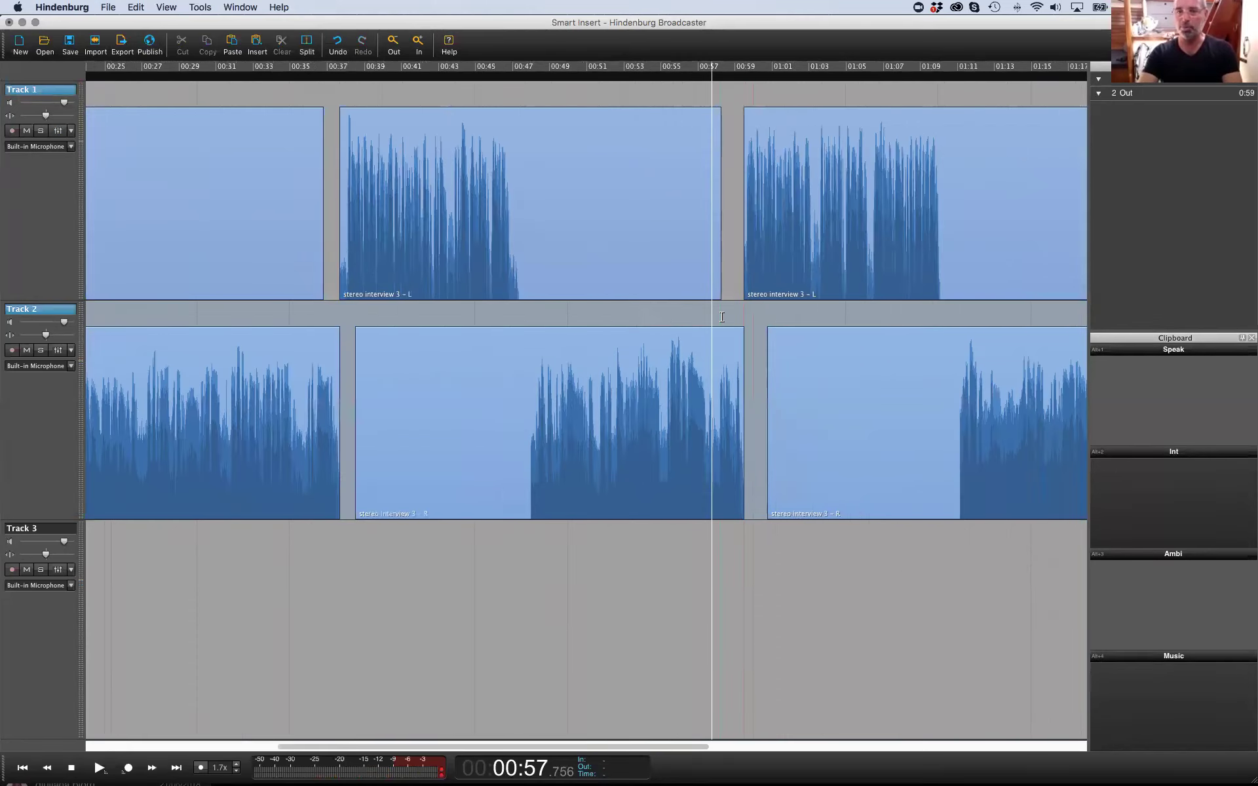
click(623, 310)
key(super+plus)
key(super+plus)
key(super+plus)
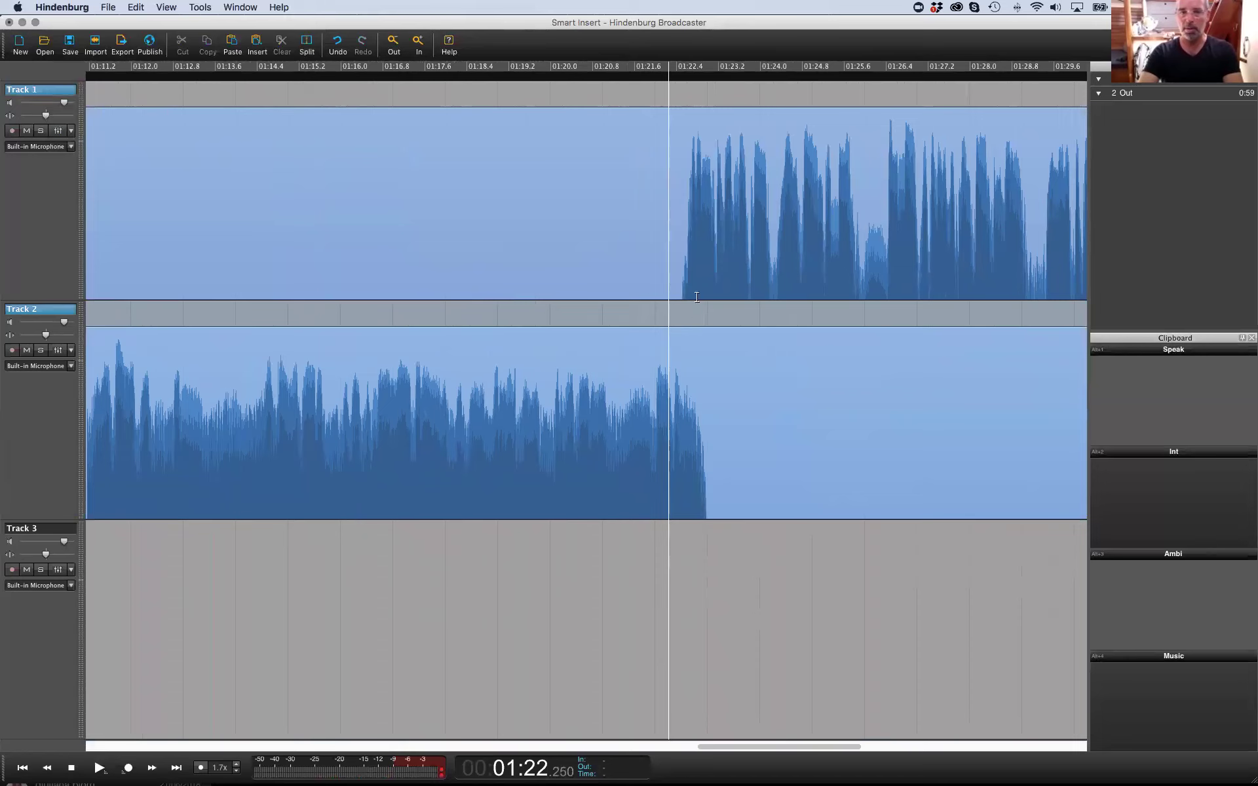
click(679, 262)
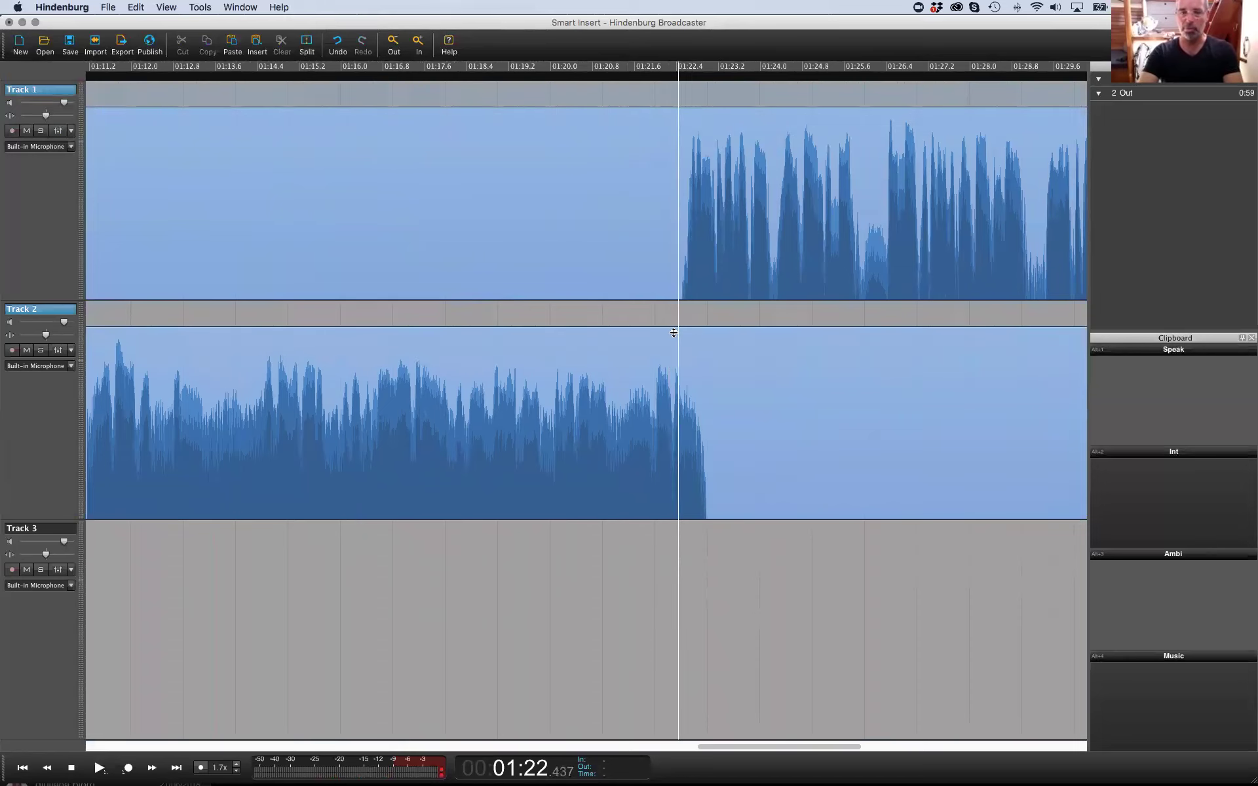
drag(682, 299, 706, 296)
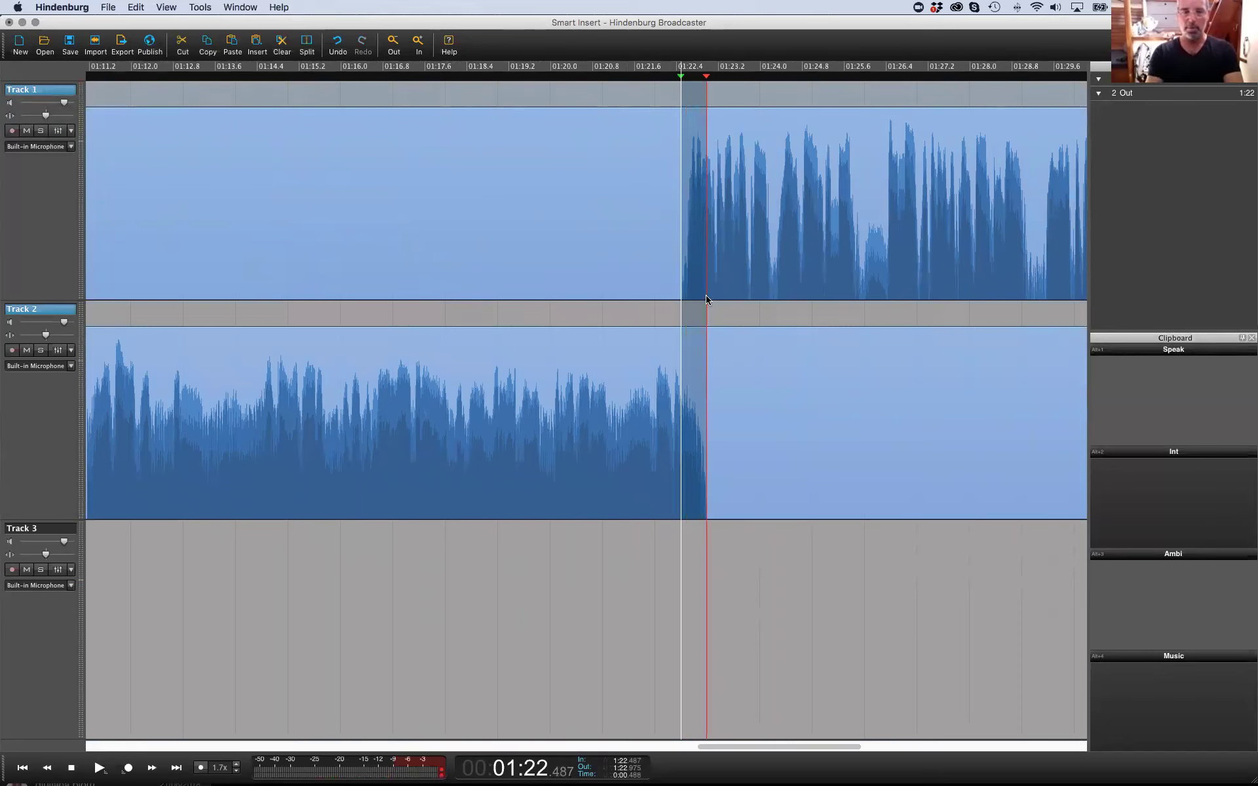
key(super+shift+i)
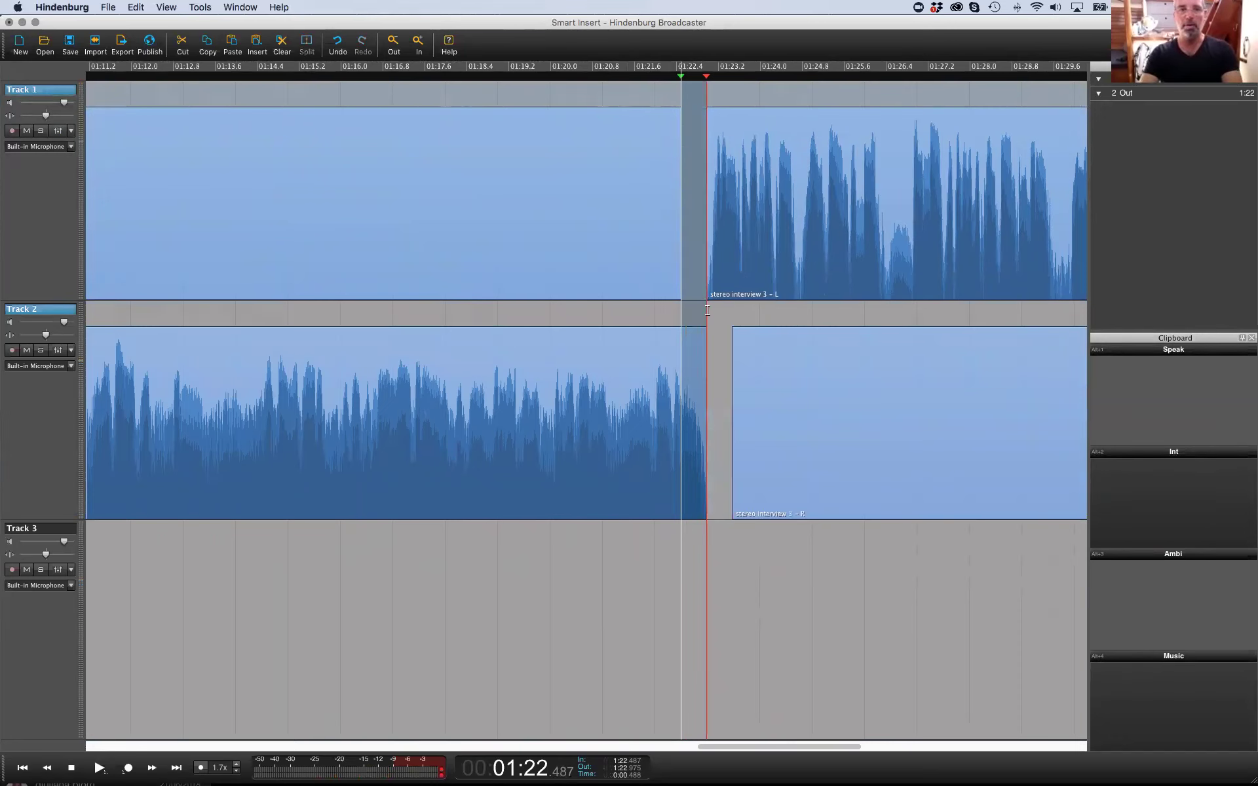
click(707, 308)
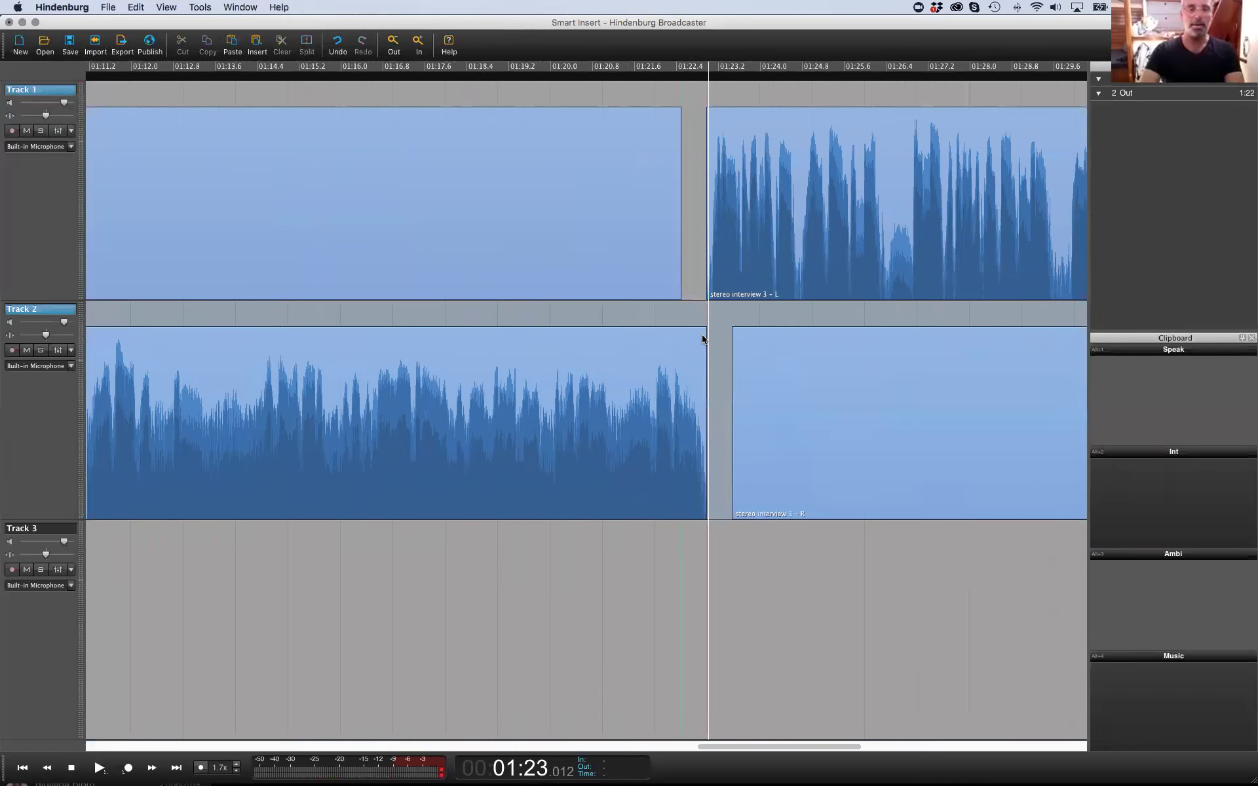
Switch to Skype to check the training topic list in the chat, and return to Hindenburg
key(super+Tab)
key(super+Tab)
key(super+Tab)
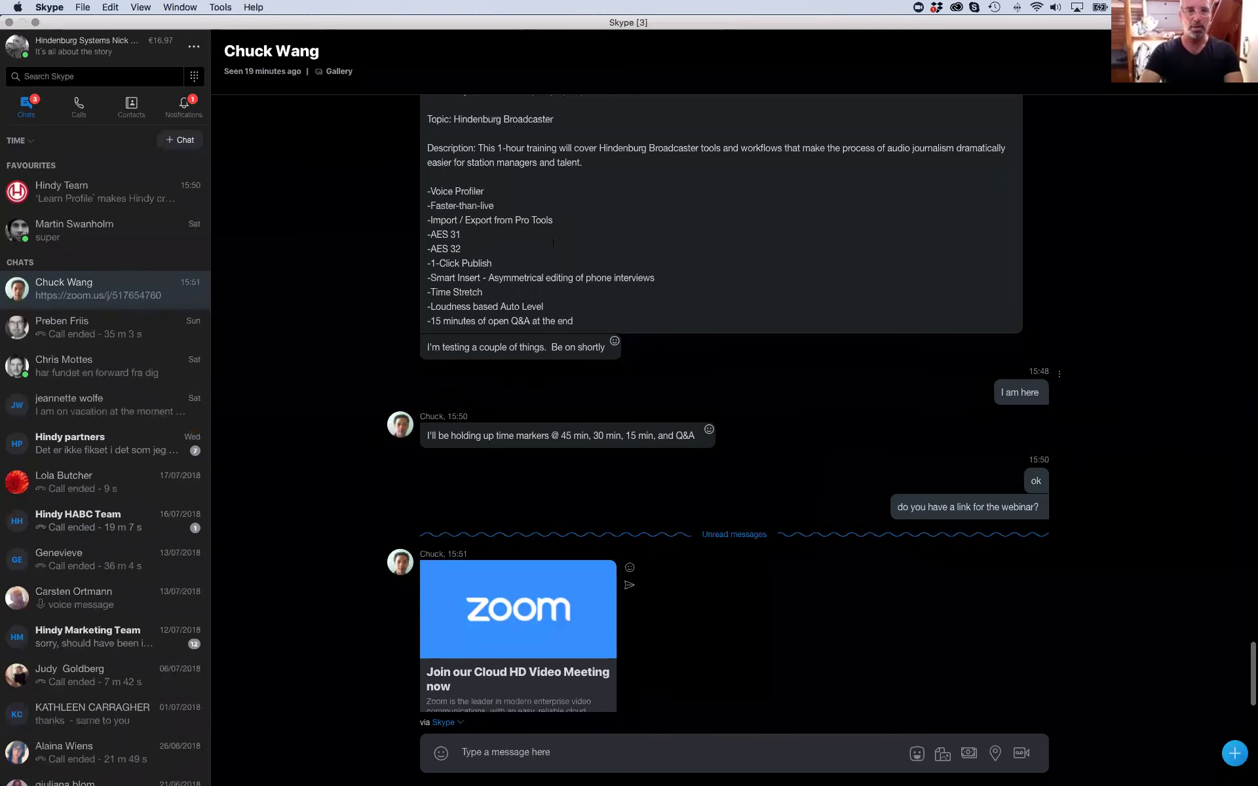
key(super+Tab)
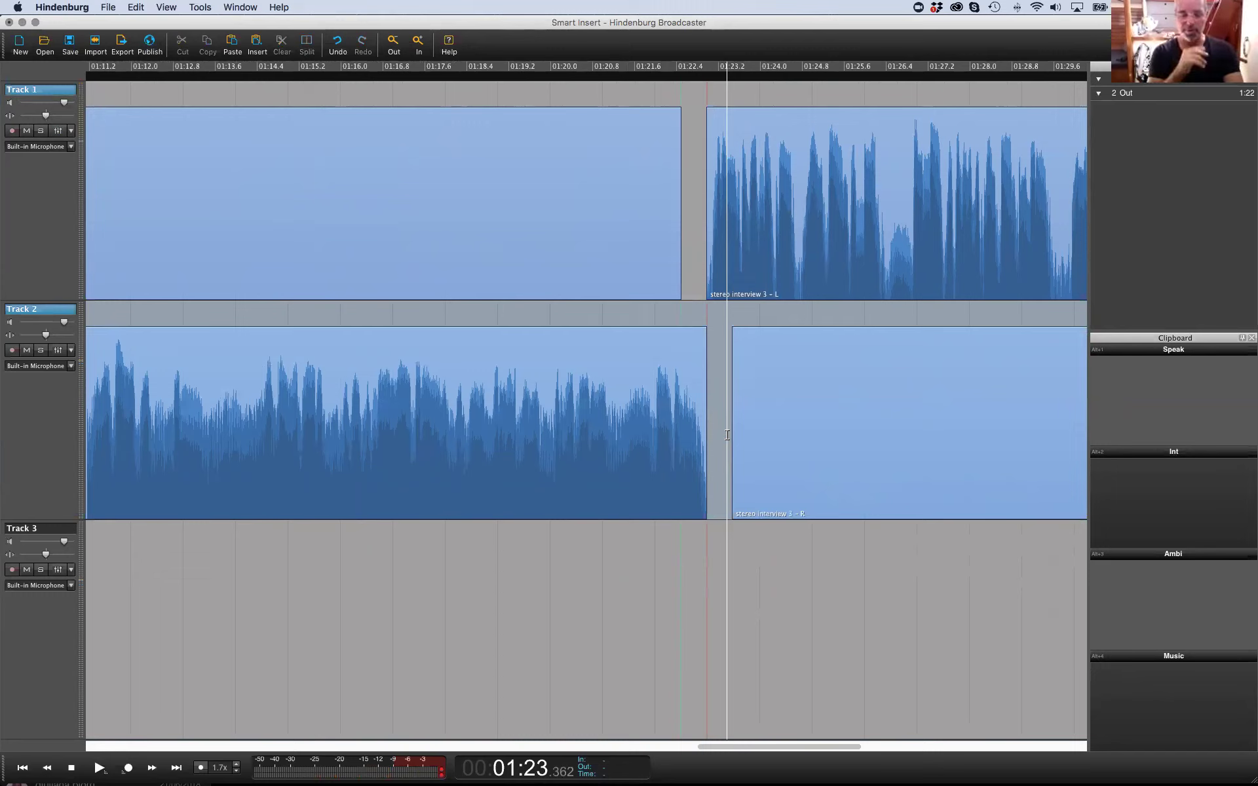
Close the Smart Insert session without saving its changes and start a new empty session
key(super+w)
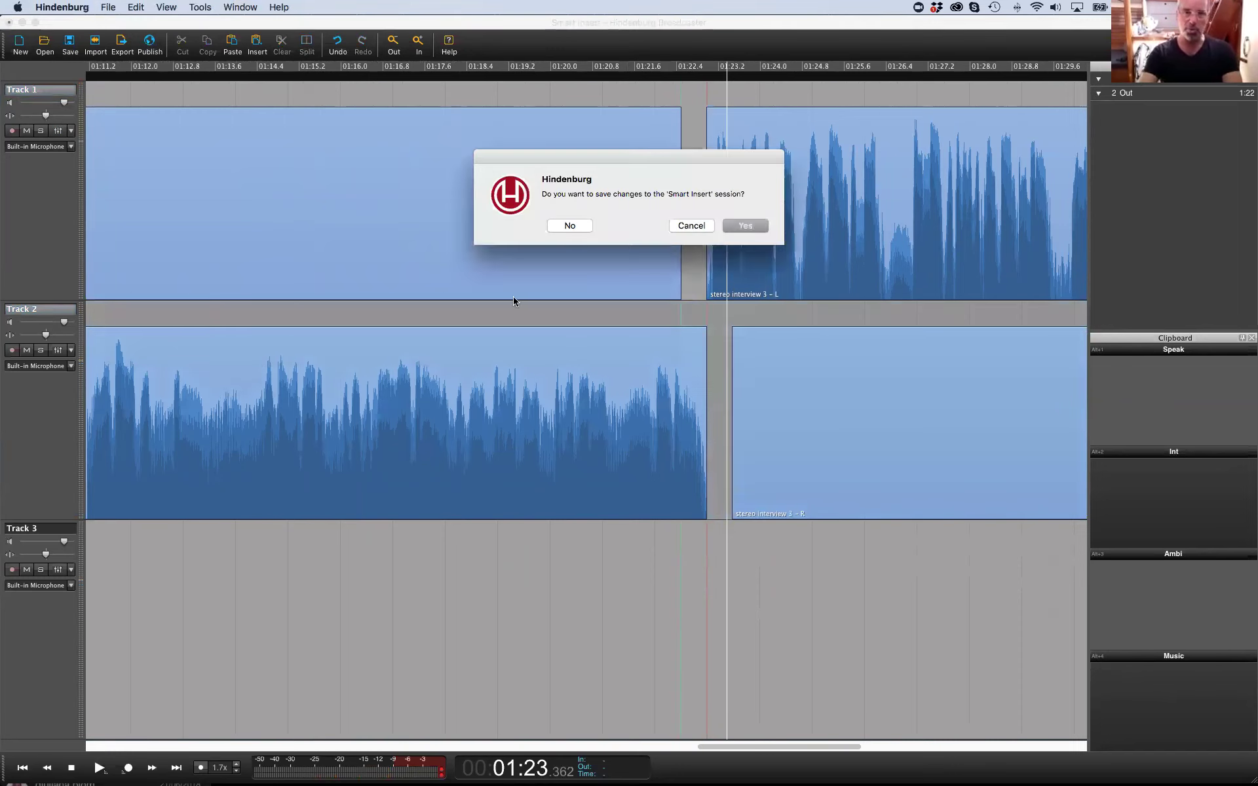
click(569, 226)
key(super+n)
click(708, 336)
key(Escape)
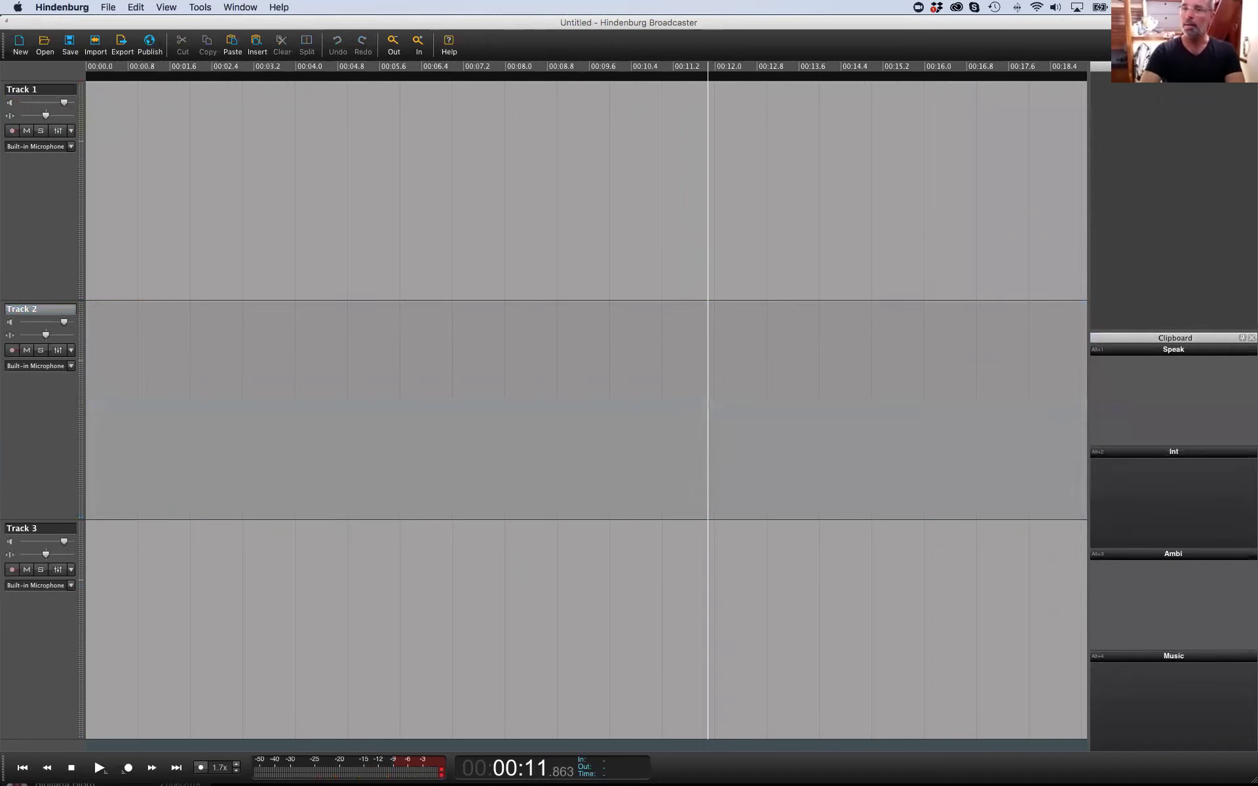
Import all seven audio files from the Clip folder, cmon1.mp3 through graham3.mp3, into the first clipboard group
right_click(1114, 122)
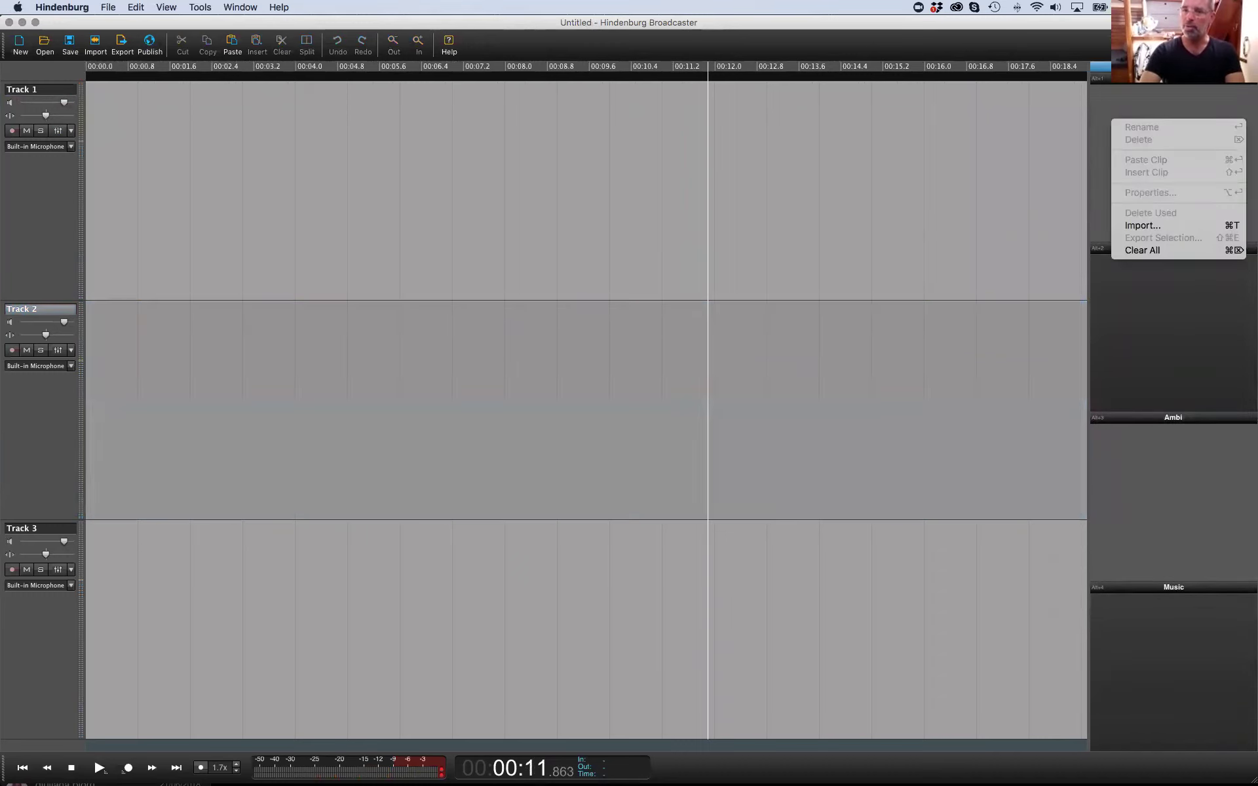
click(1142, 225)
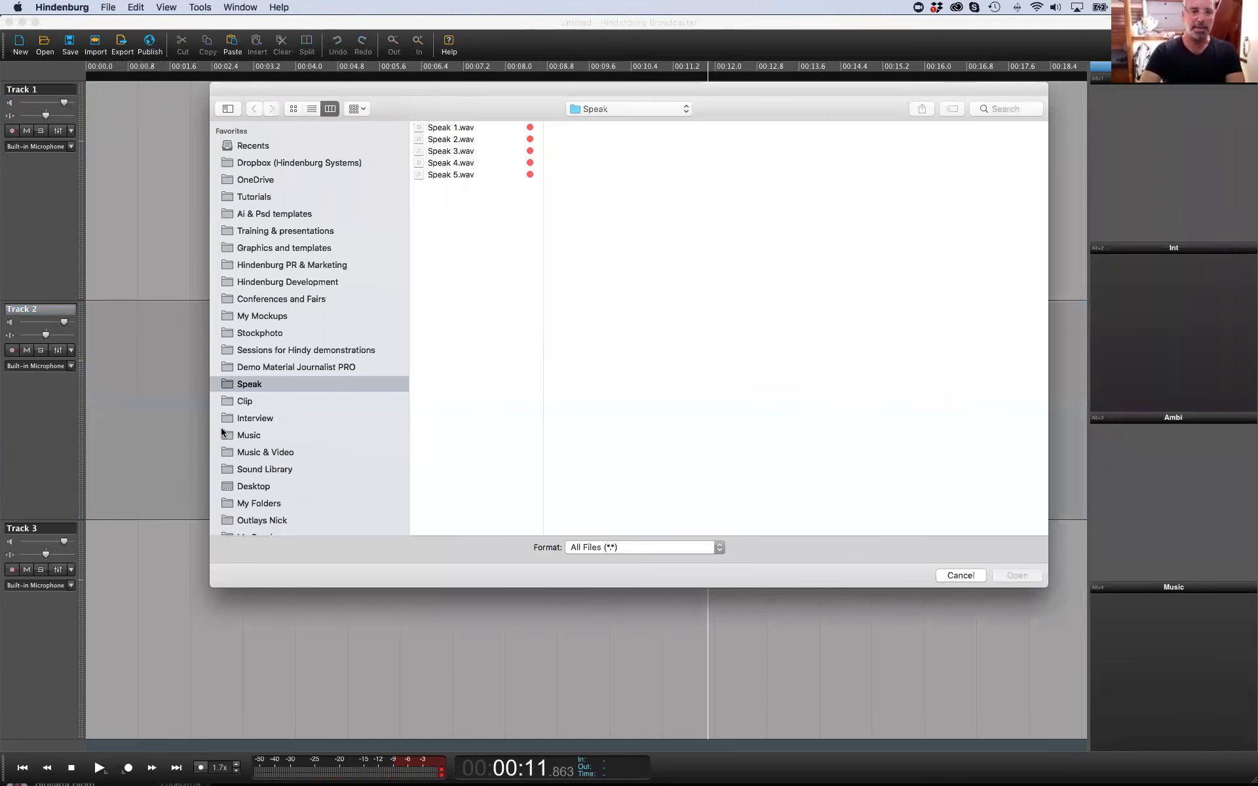
click(268, 400)
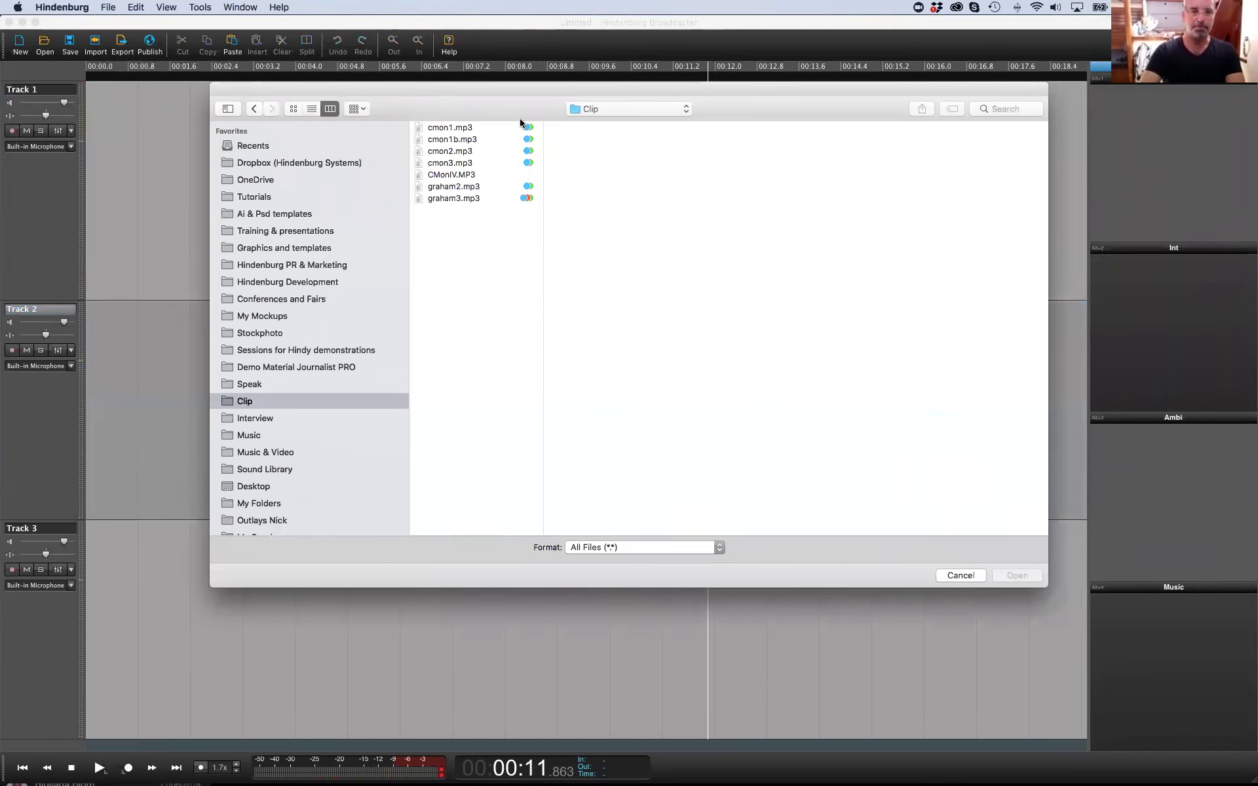
click(466, 129)
shift+click(469, 199)
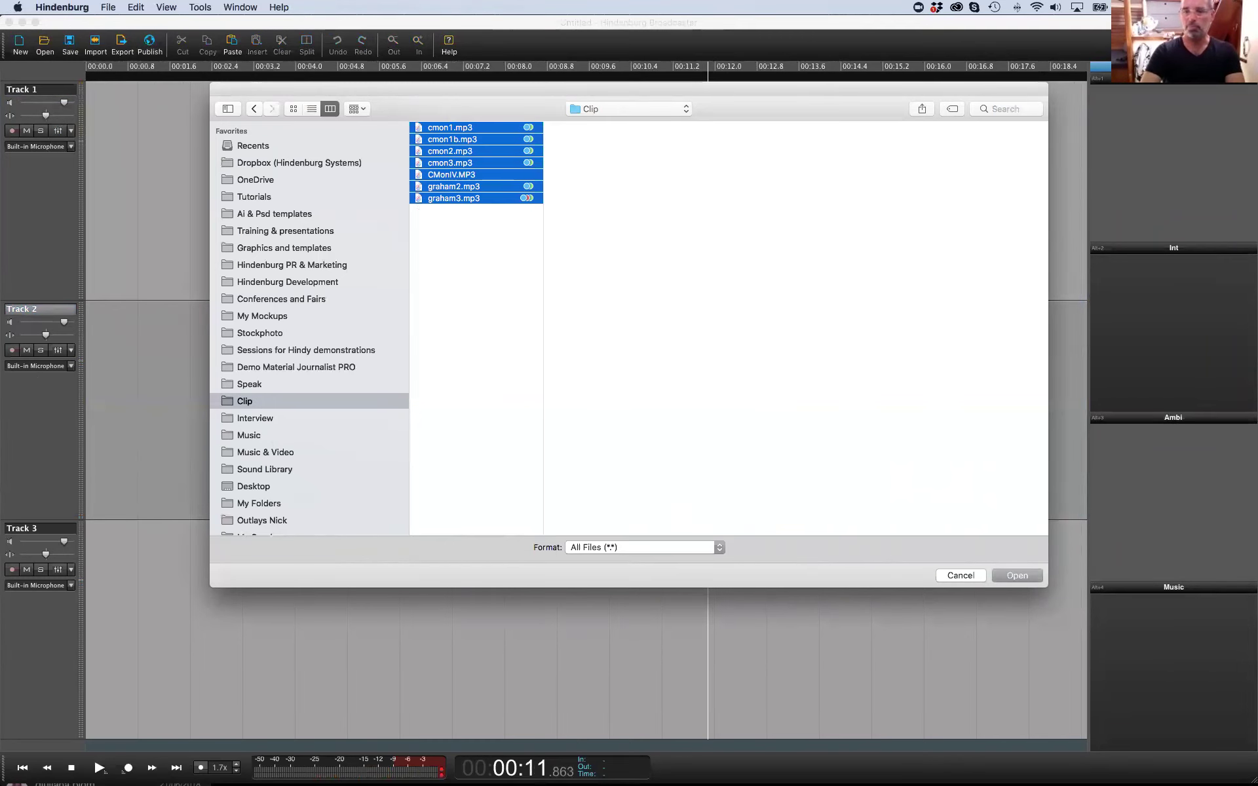
key(Return)
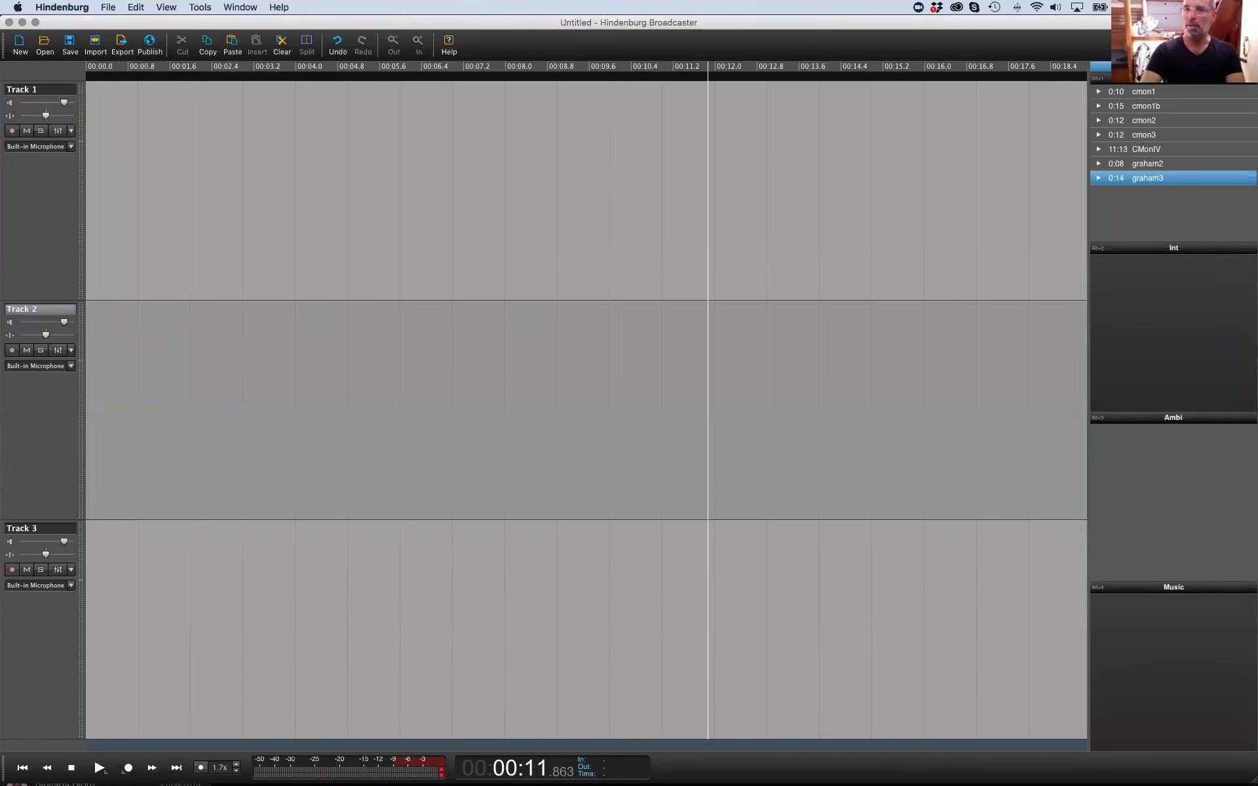
key(Escape)
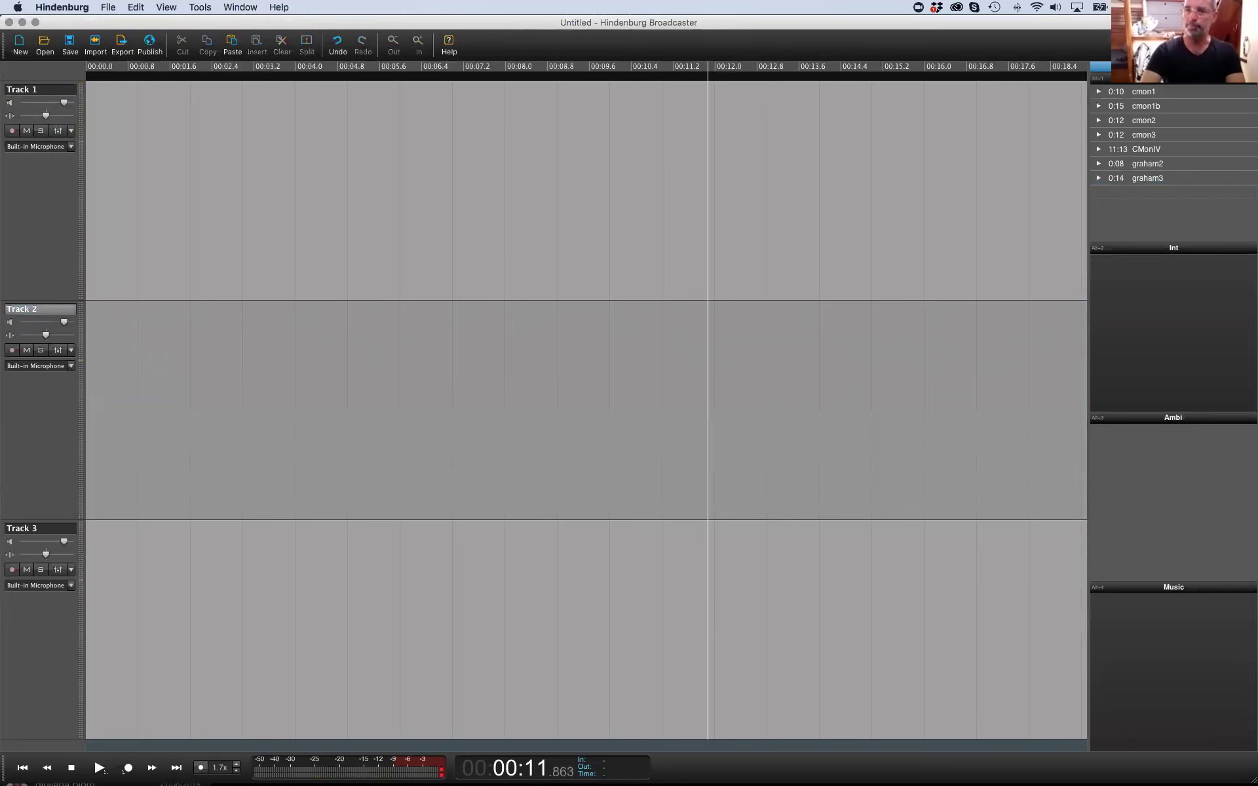
Go through the imported clips in the clipboard and make cmon1 the selected clip
key(super+a)
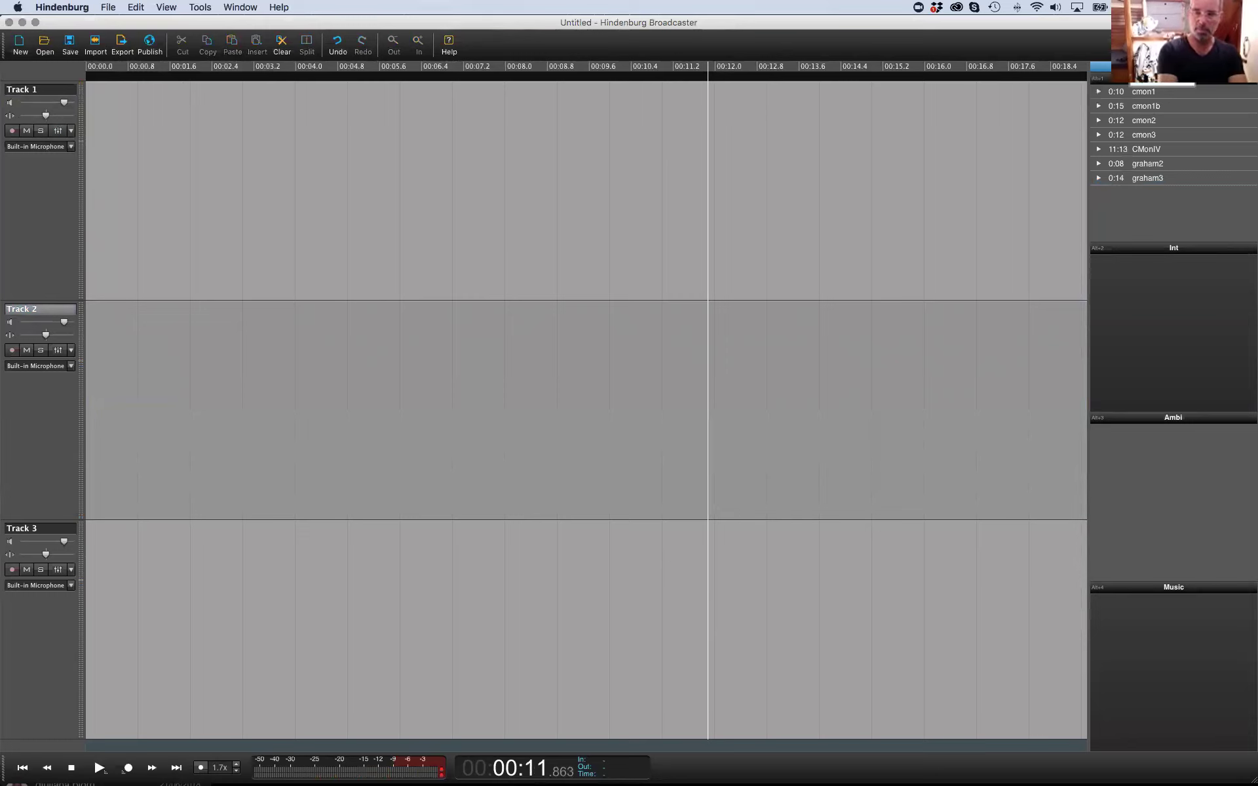
key(super+c)
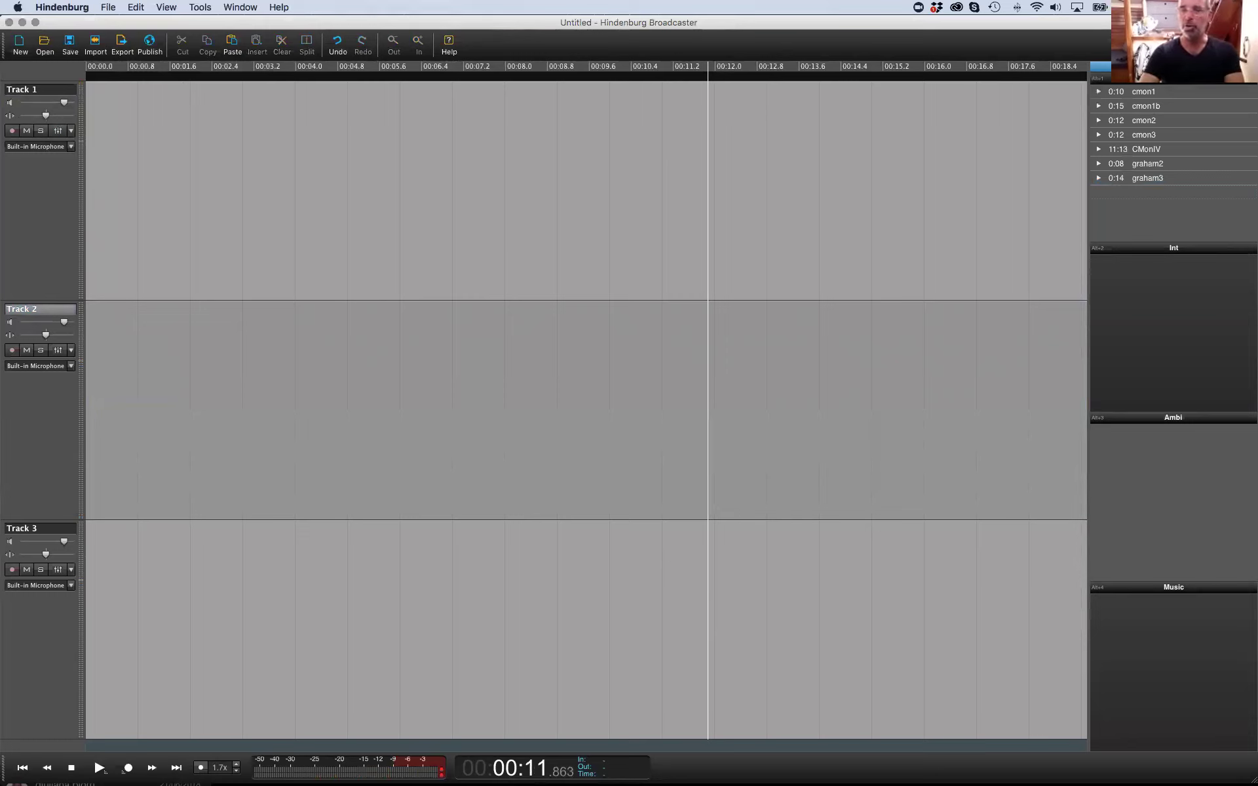
click(1144, 91)
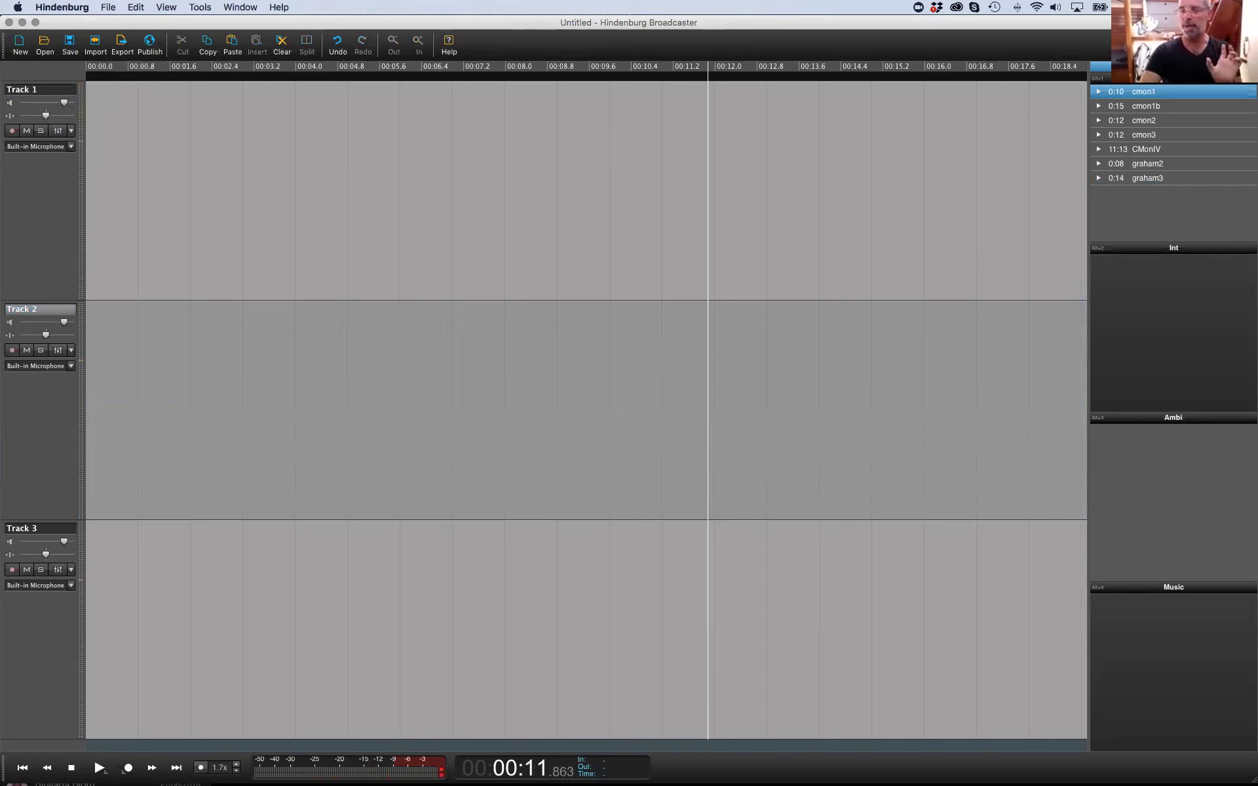
click(1146, 105)
click(1143, 91)
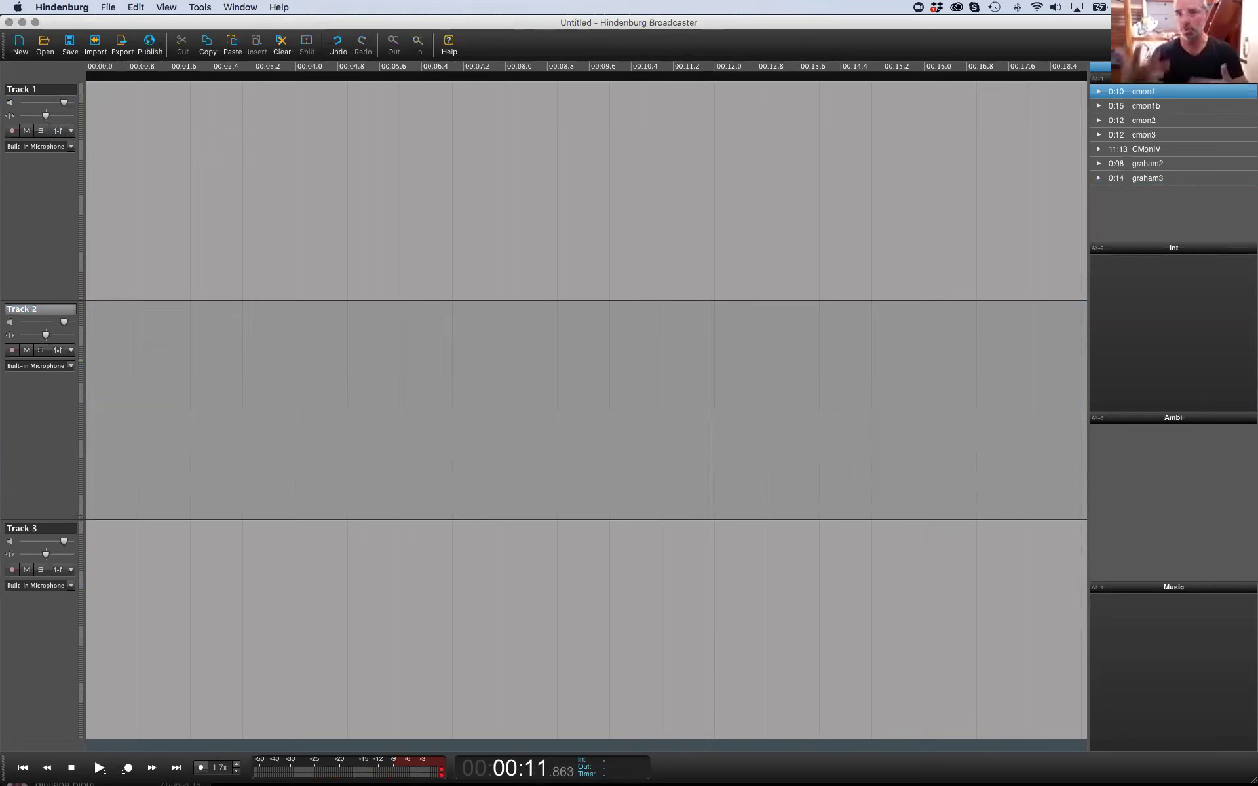
key(Down)
key(Down)
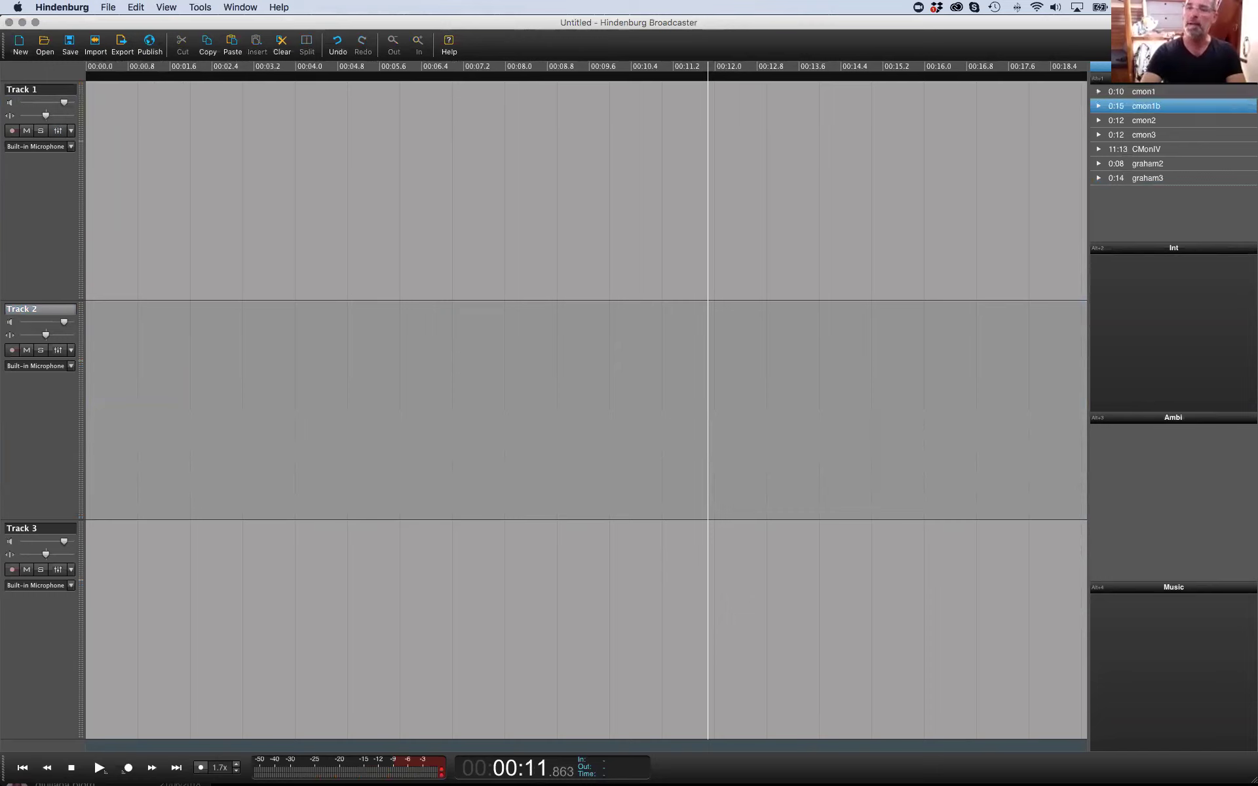
key(Down)
key(Down)
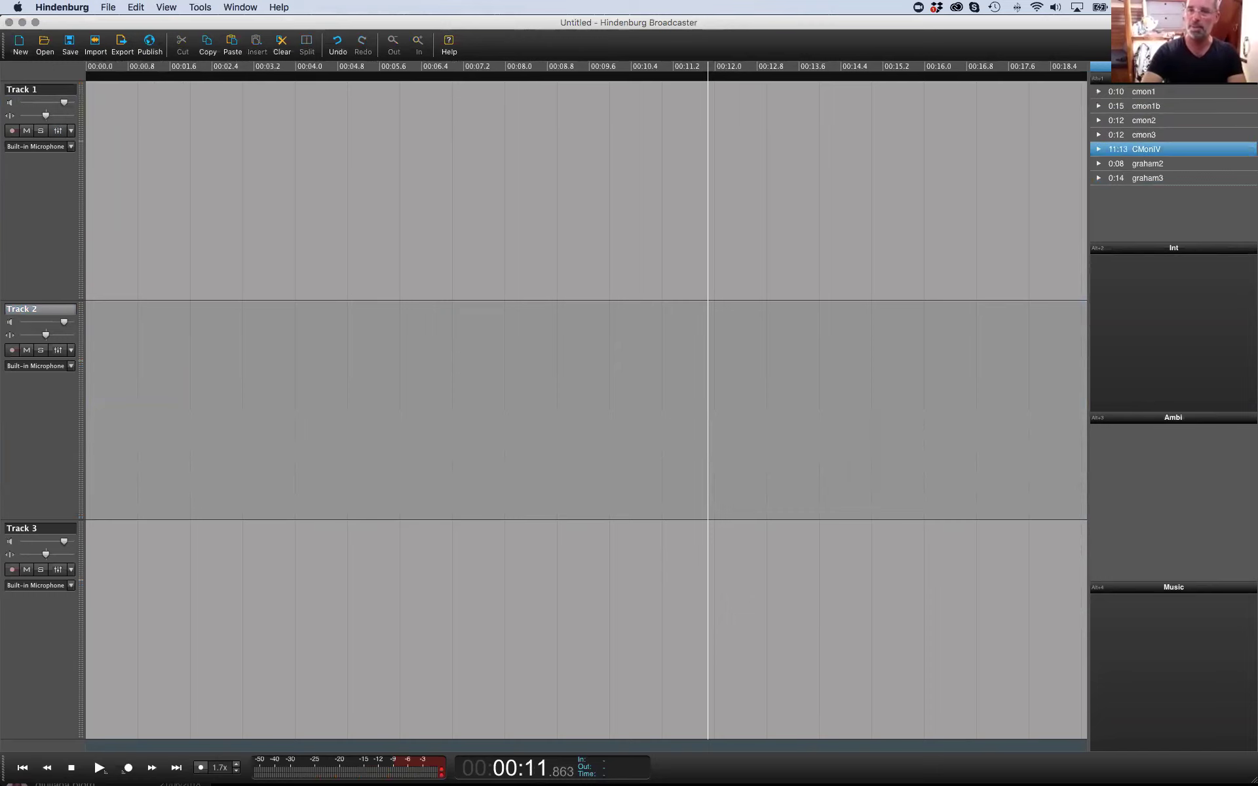
key(Up)
key(Up)
key(Up)
key(Up)
Arm Track 1 for recording, place the playhead at the start of the timeline, and start recording the voice
click(107, 224)
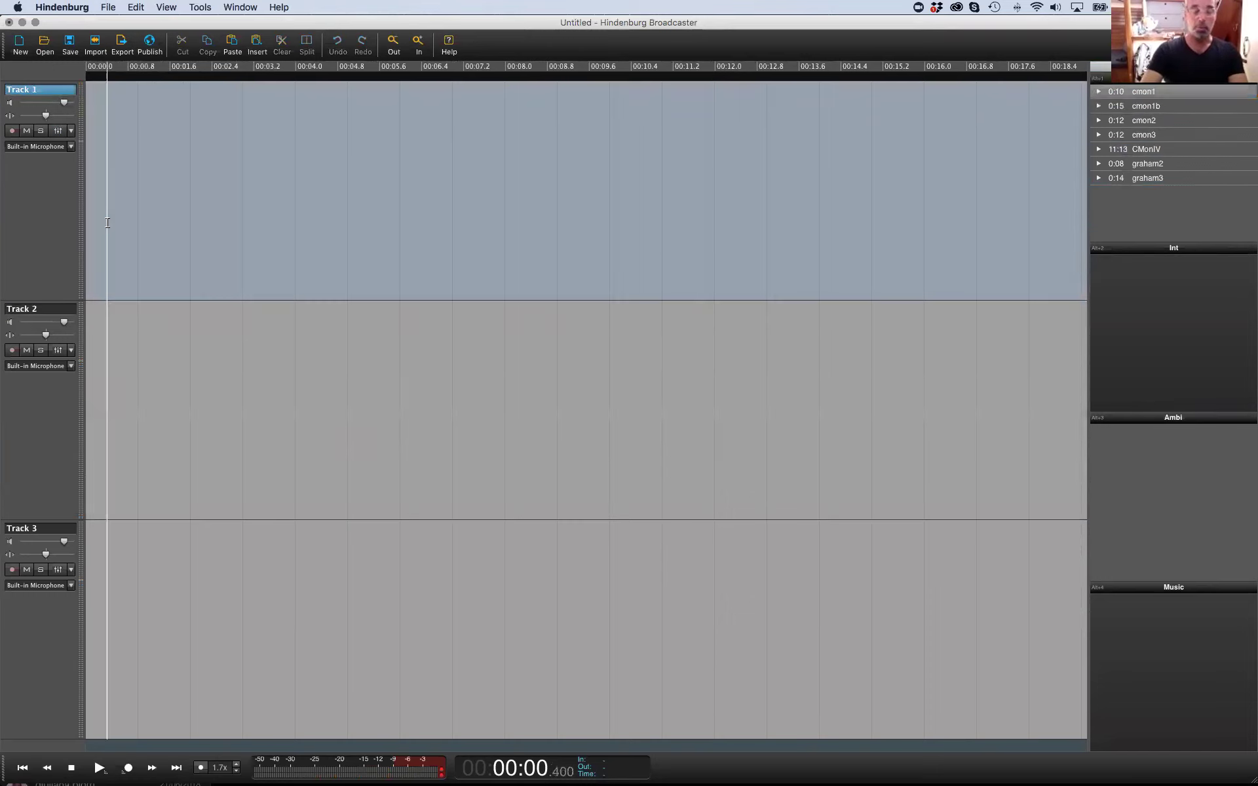
click(11, 131)
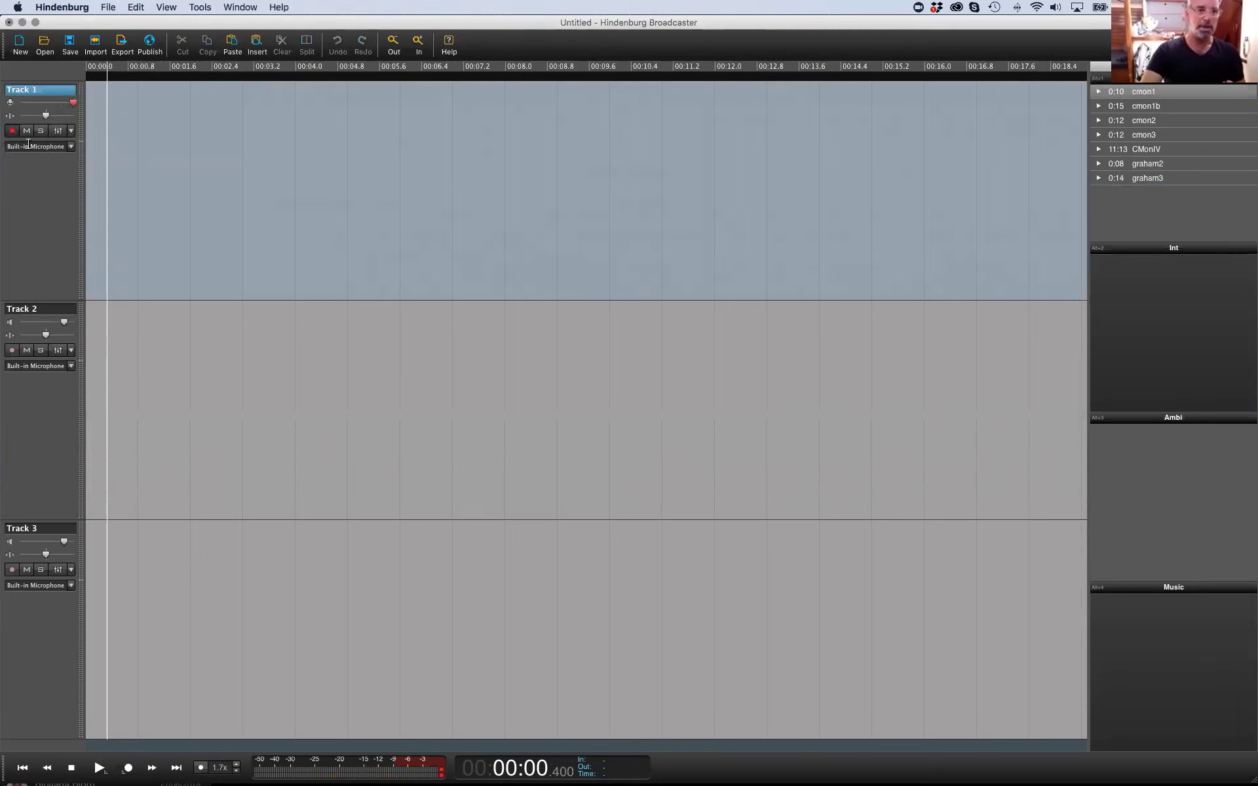
click(104, 213)
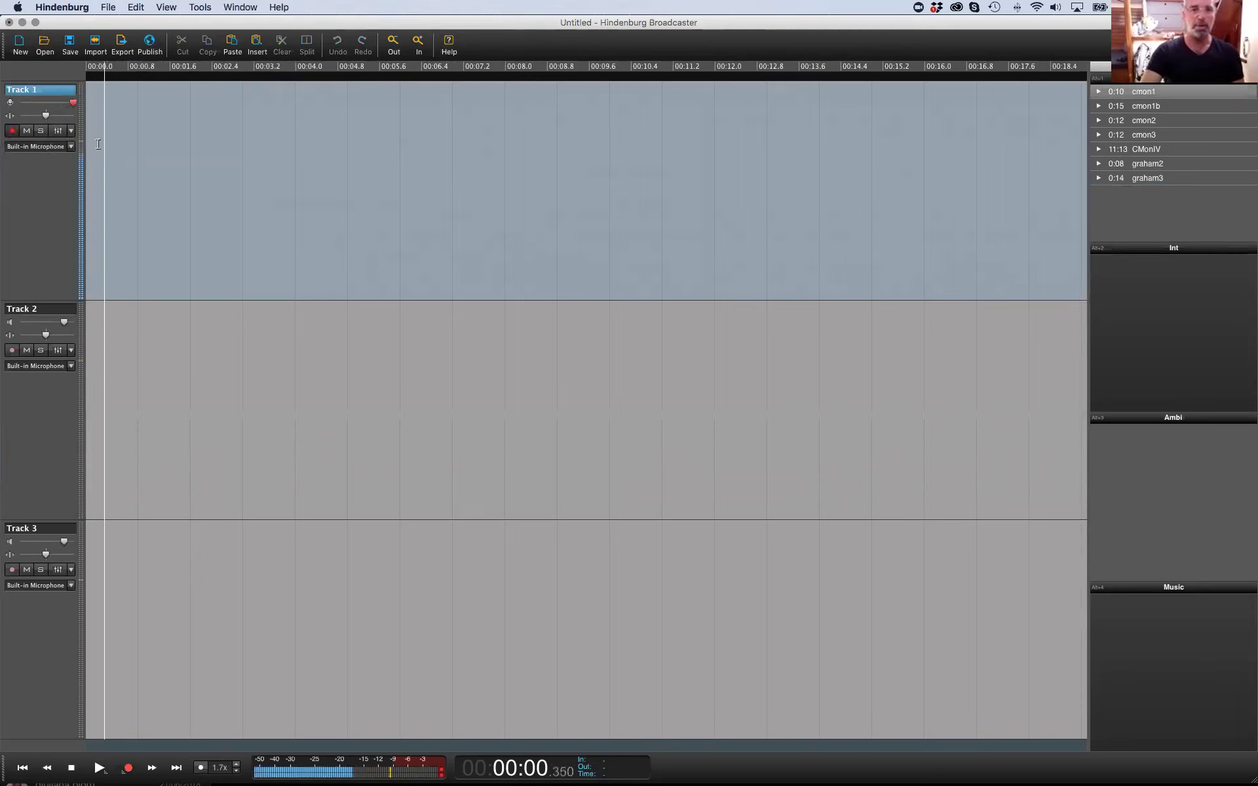
click(93, 192)
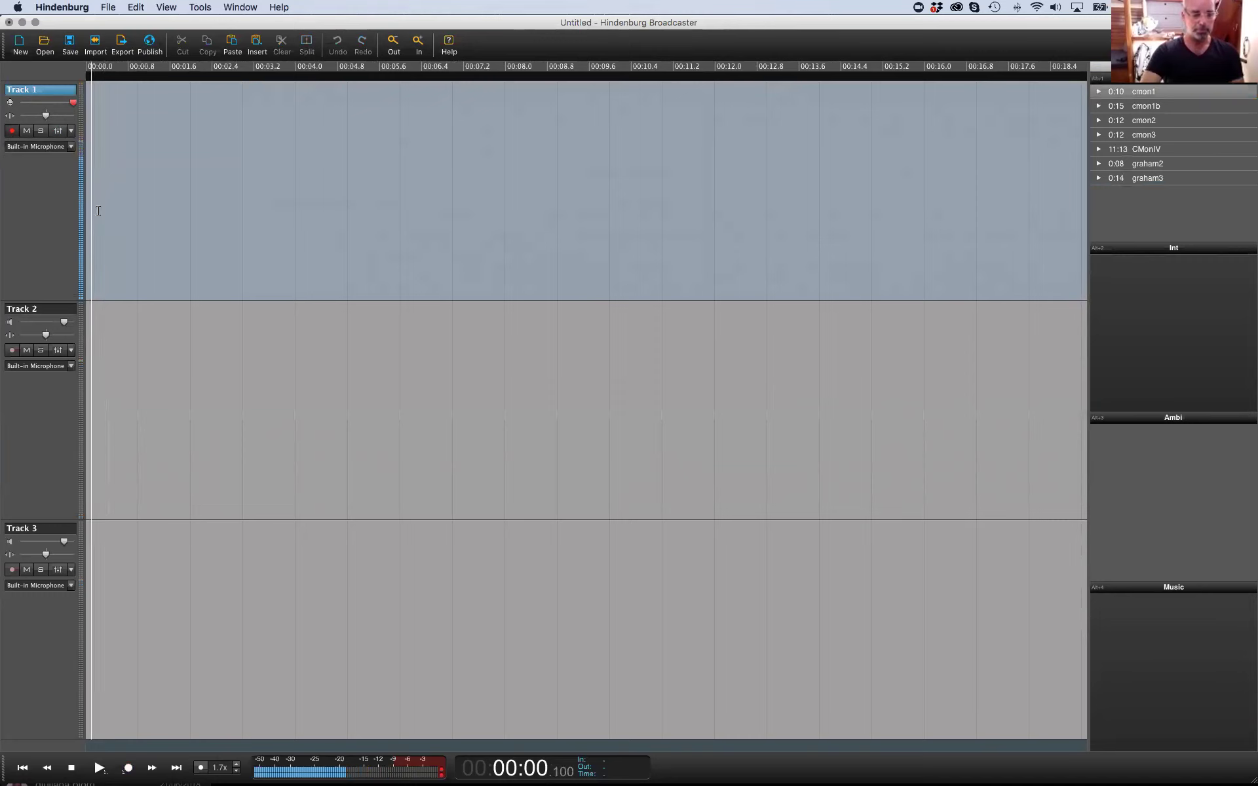
key(r)
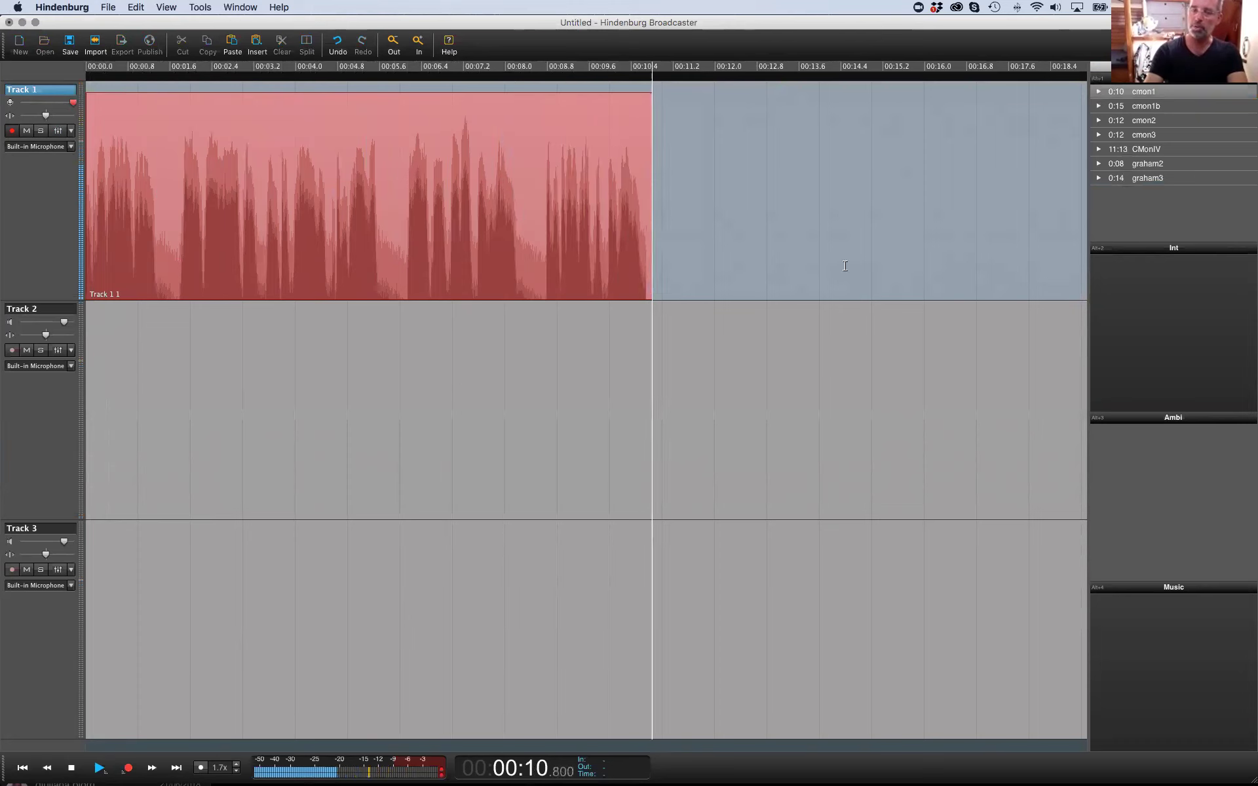
Insert clip cmon1 on Track 2 right after the first voice link and start recording the second link behind it
key(Return)
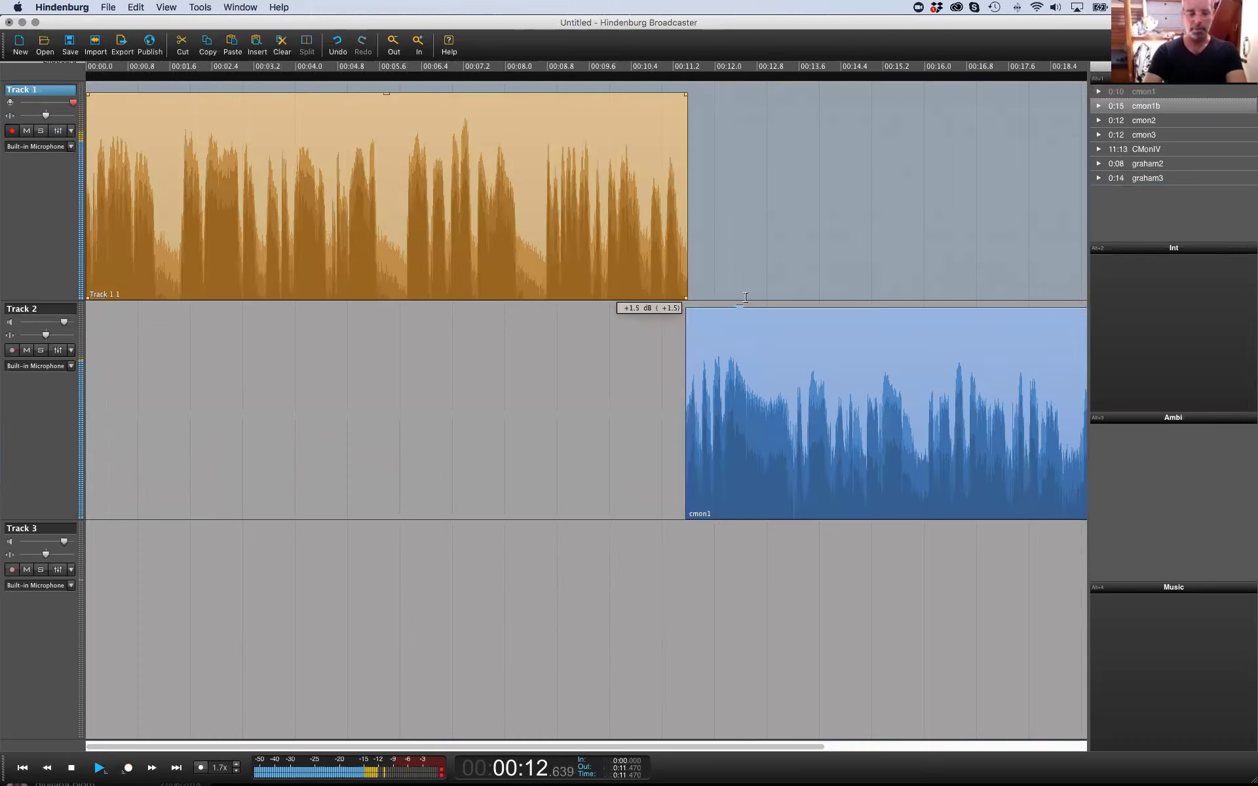
key(Down)
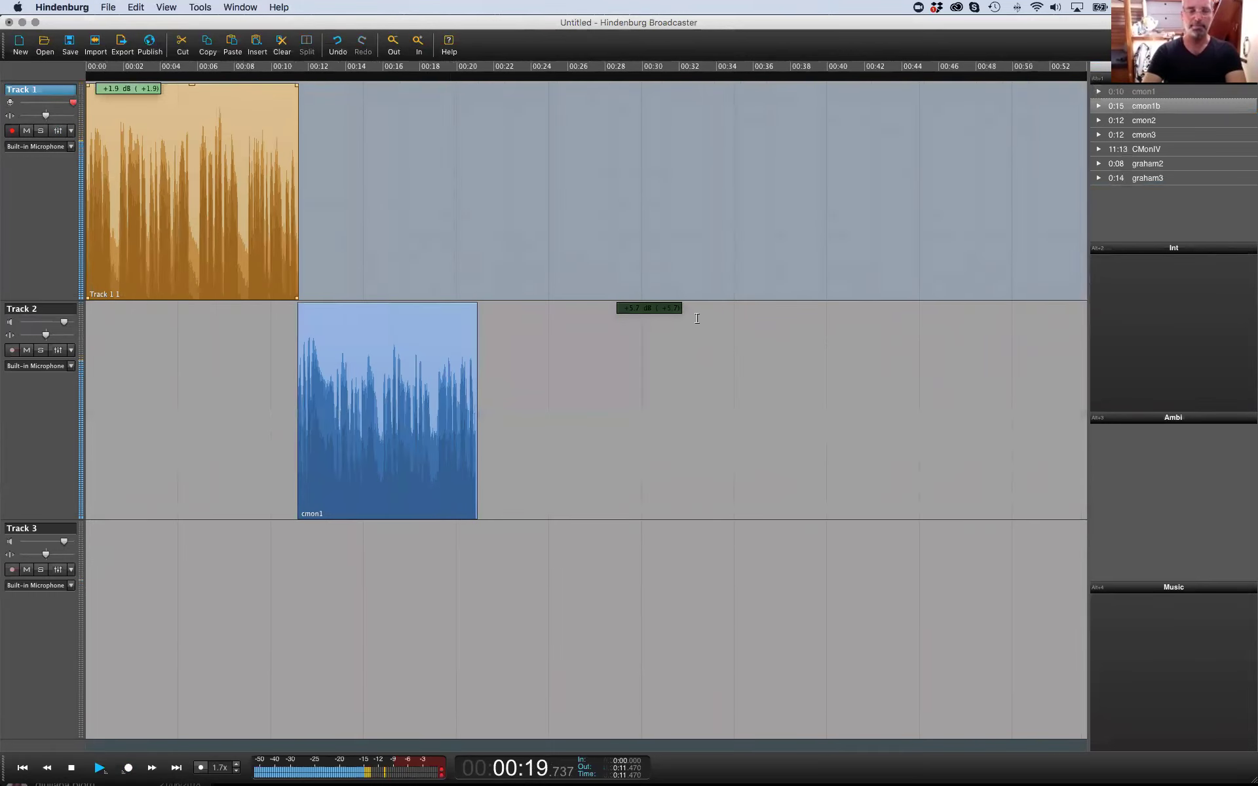
key(shift+space)
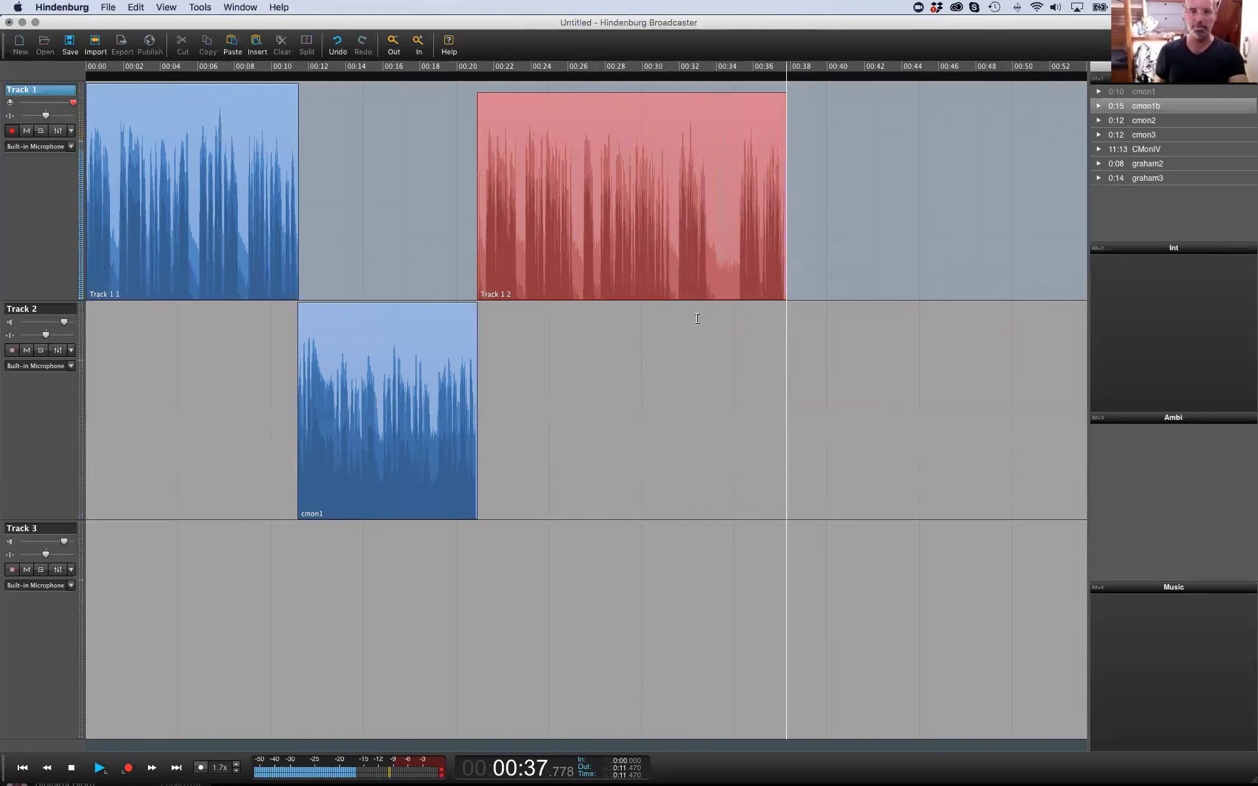
Insert clips cmon1b and cmon2 on Track 2 after the next two voice links, record a closing link on Track 1, and stop
key(alt+1)
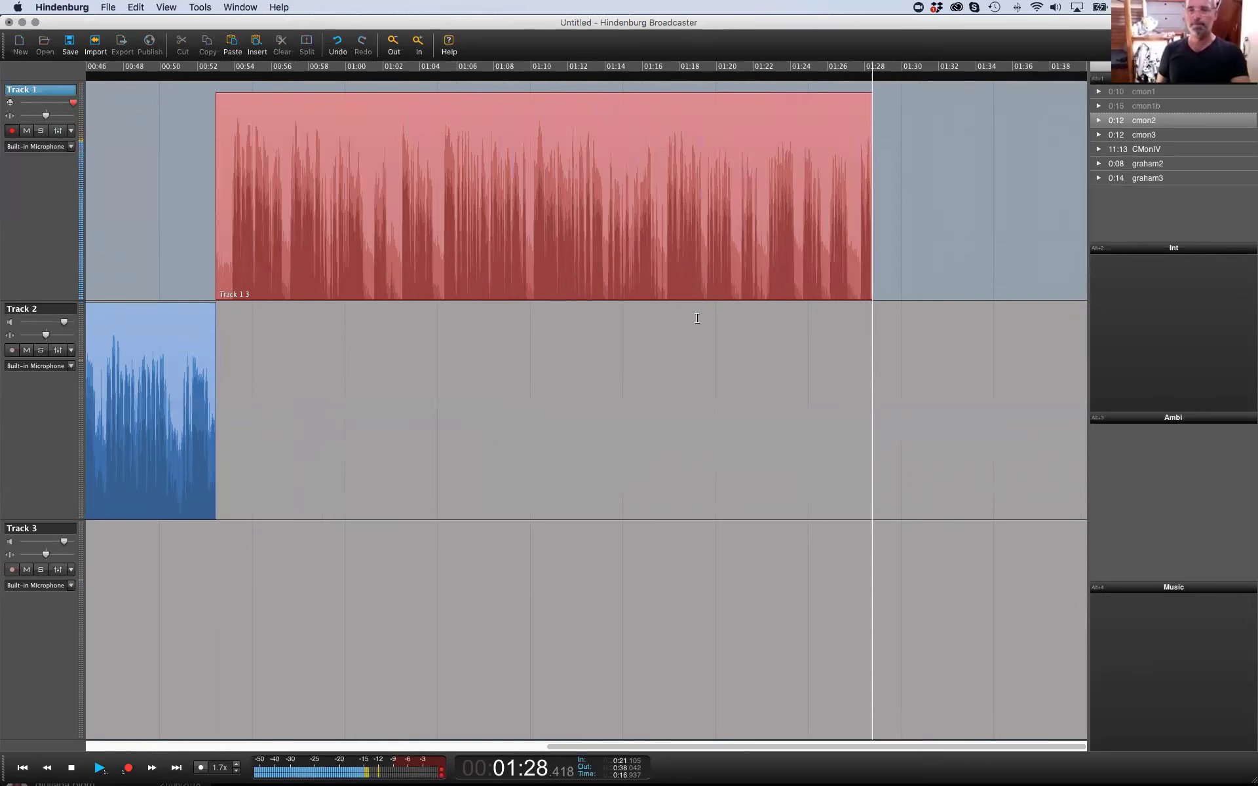
key(alt+1)
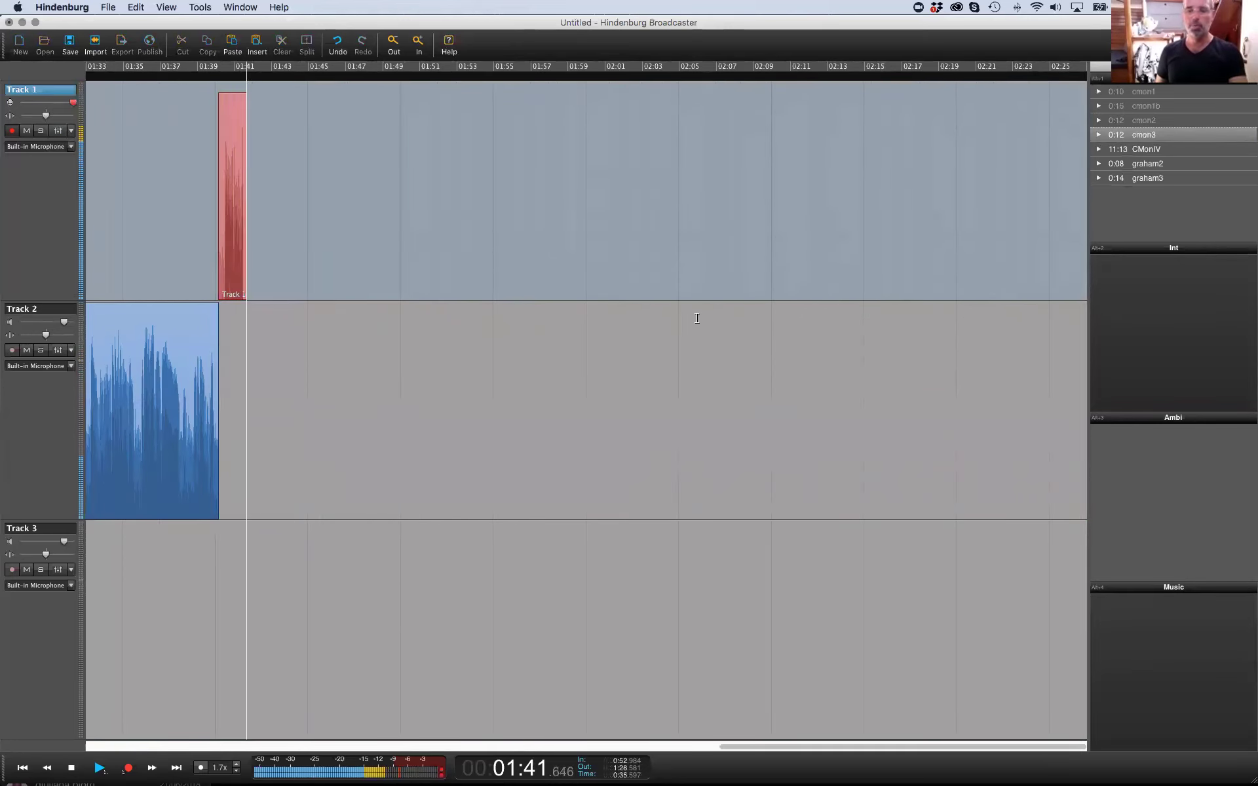
key(space)
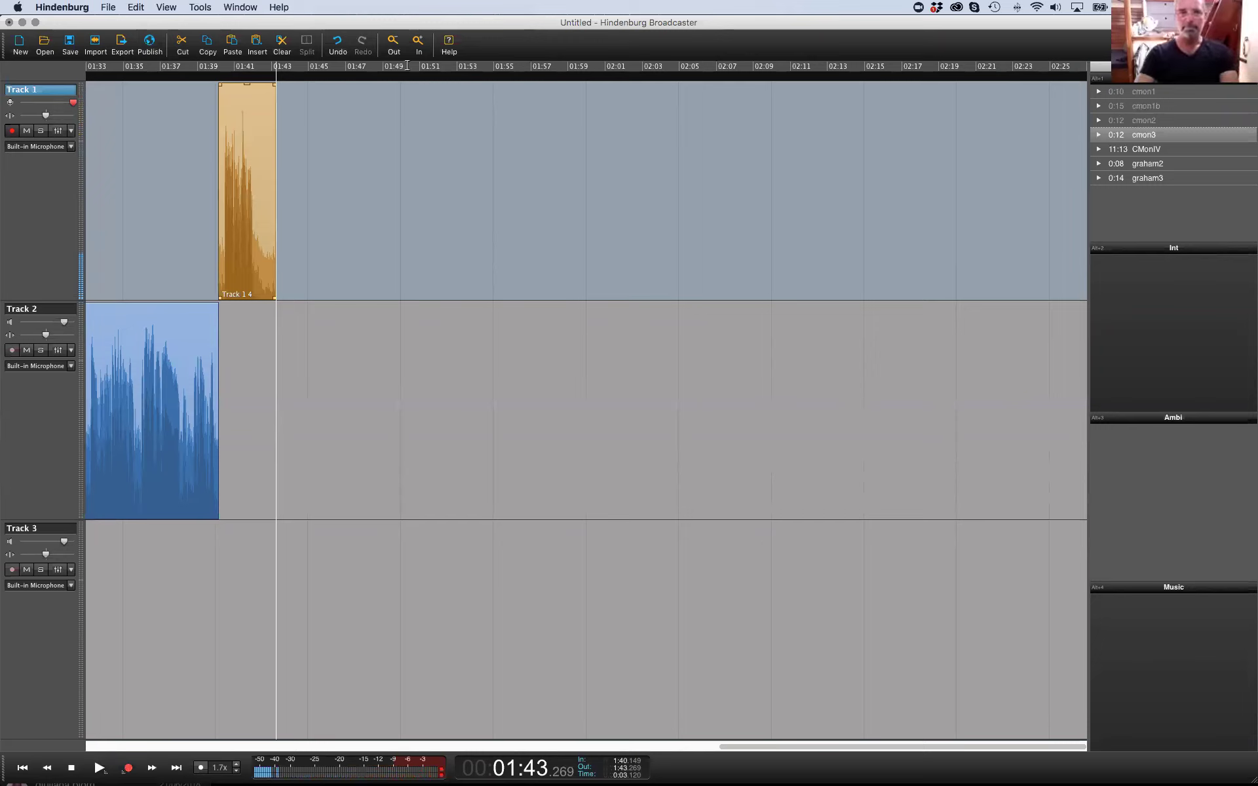
key(space)
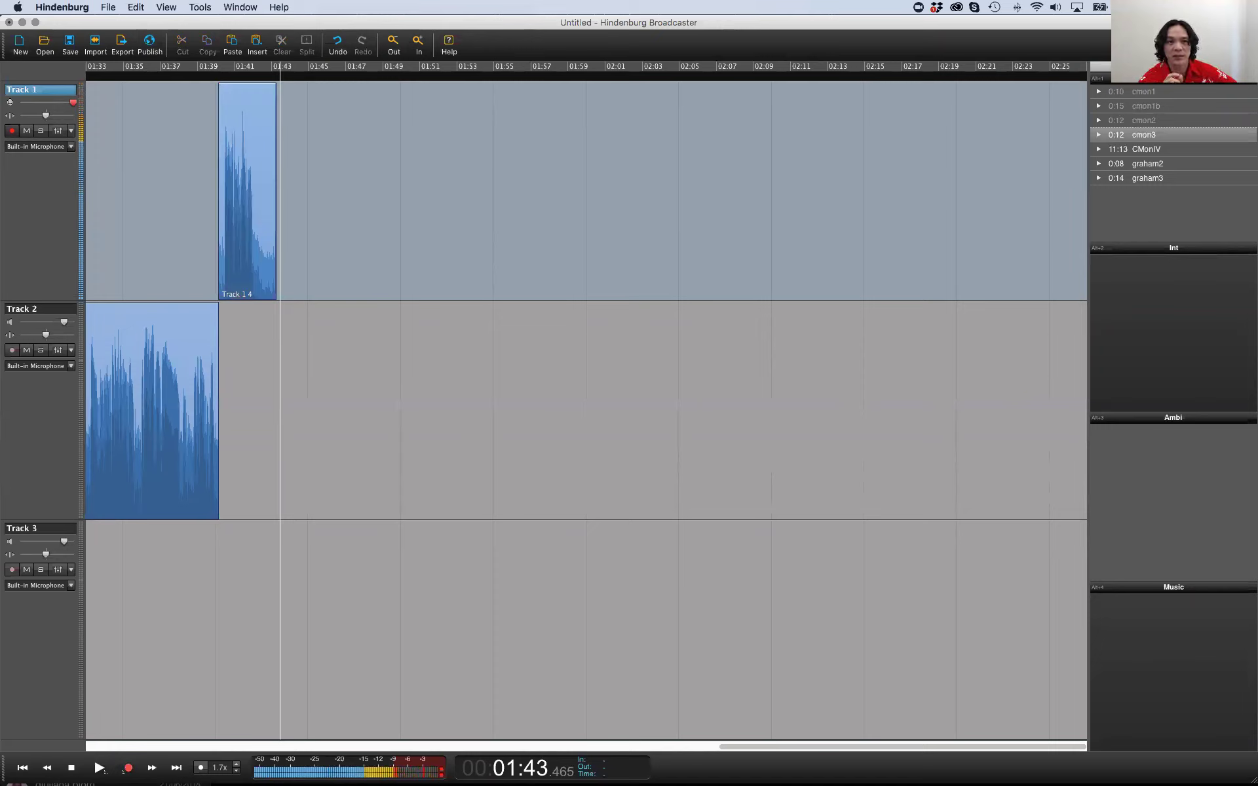
View the whole sequence of links and clips and play from the first voice link through cmon1 into the second link
key(super+minus)
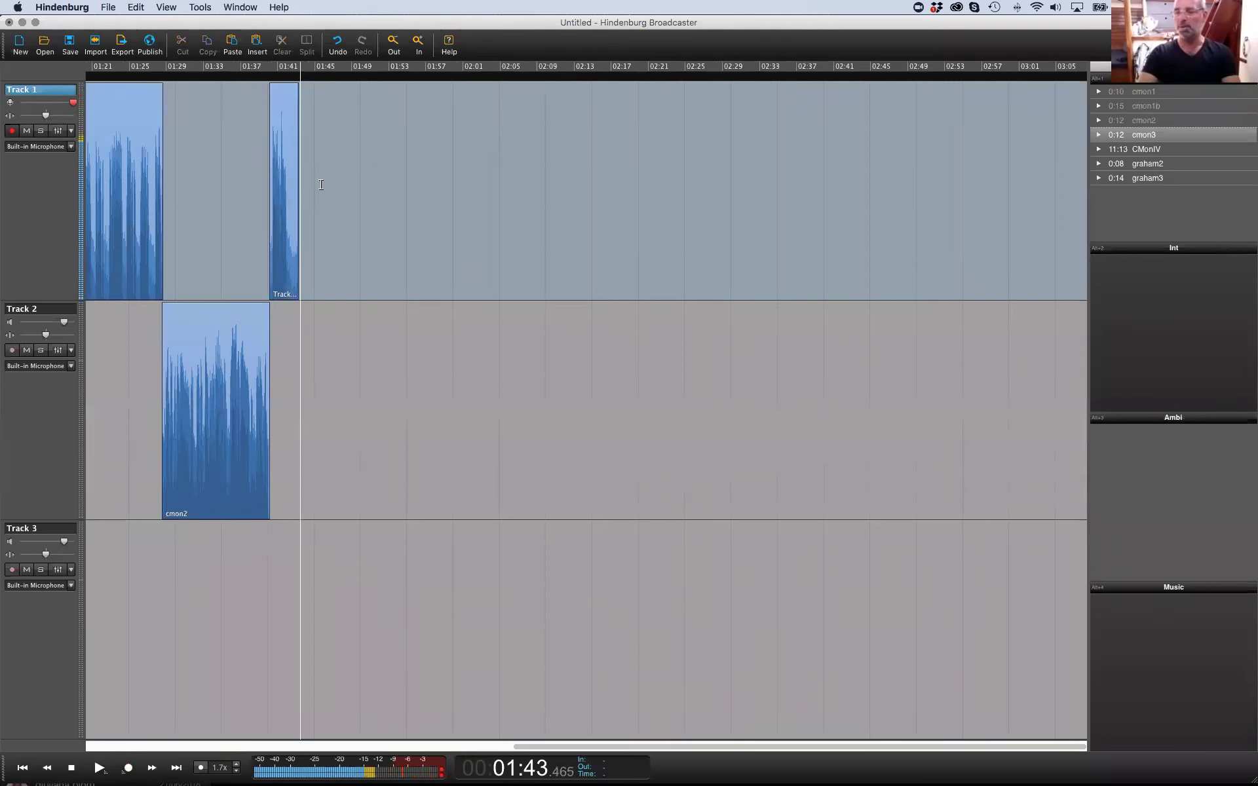
scroll(322, 187, left, 10)
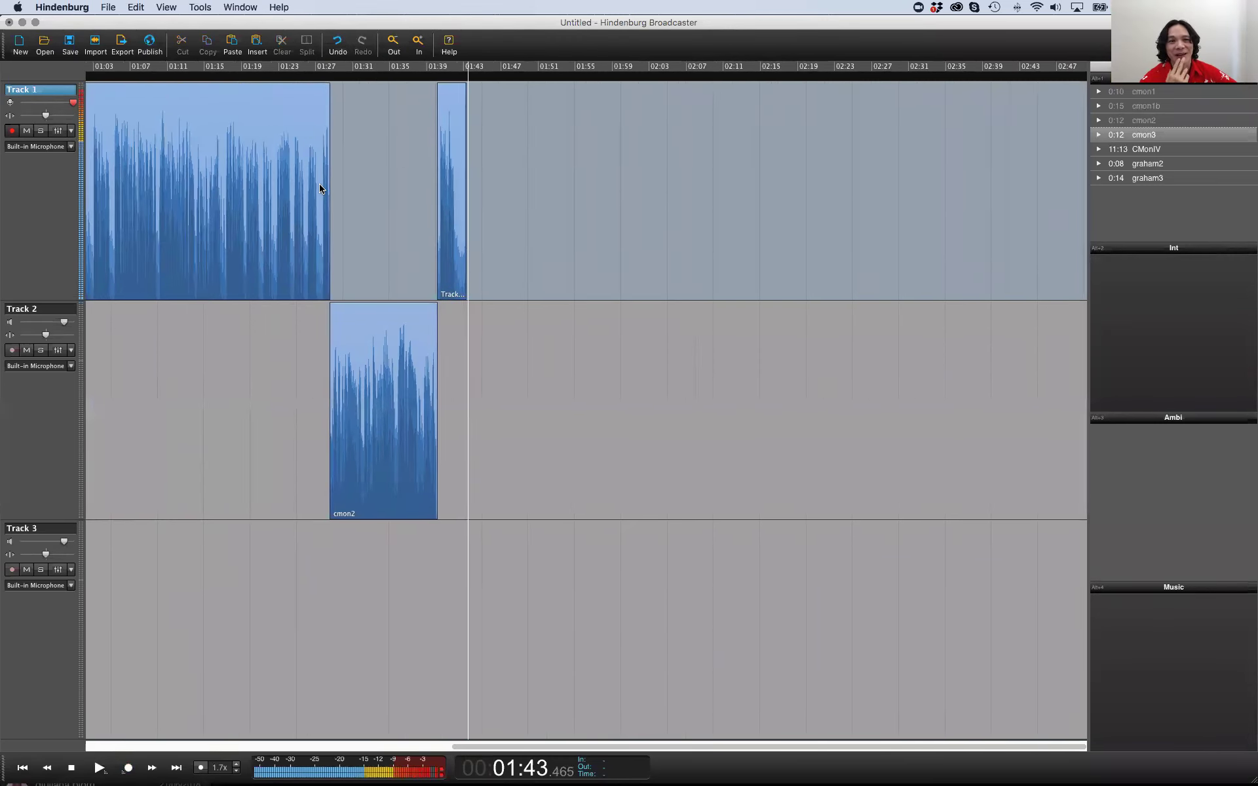
scroll(321, 187, left, 7)
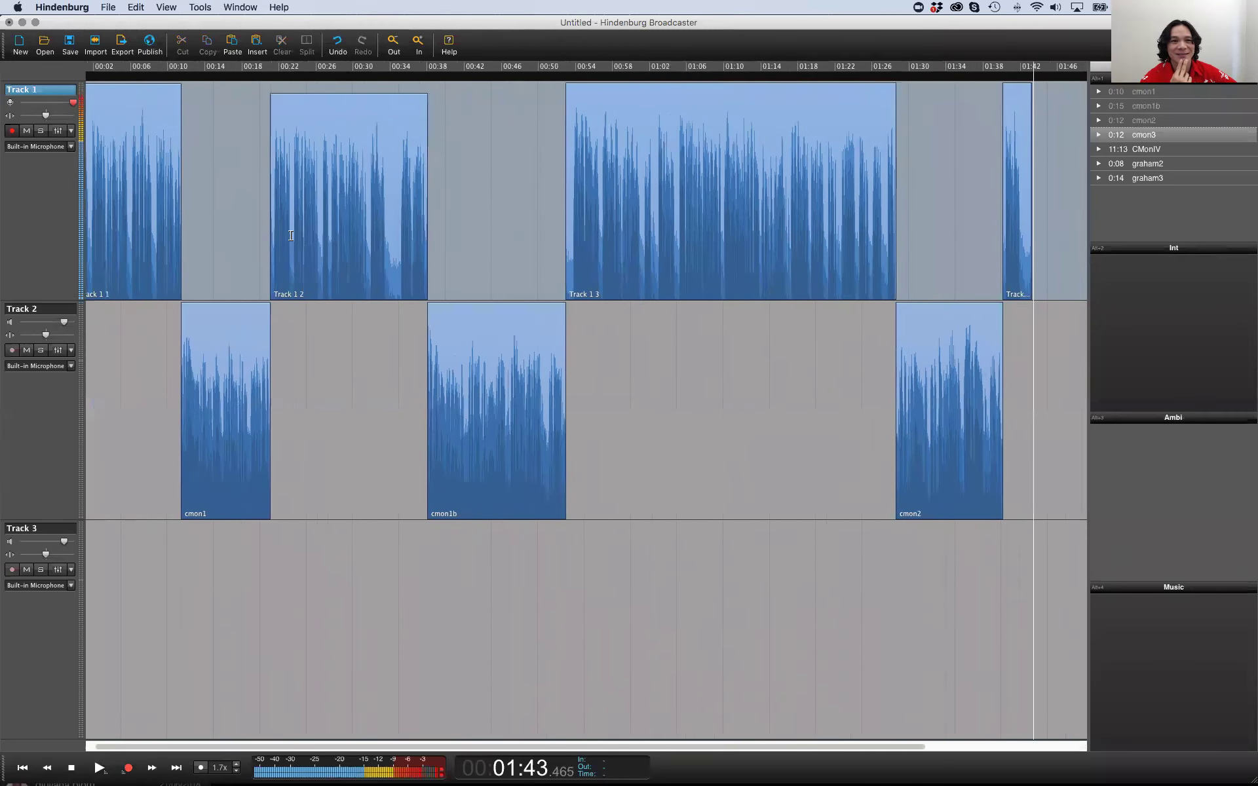
click(150, 317)
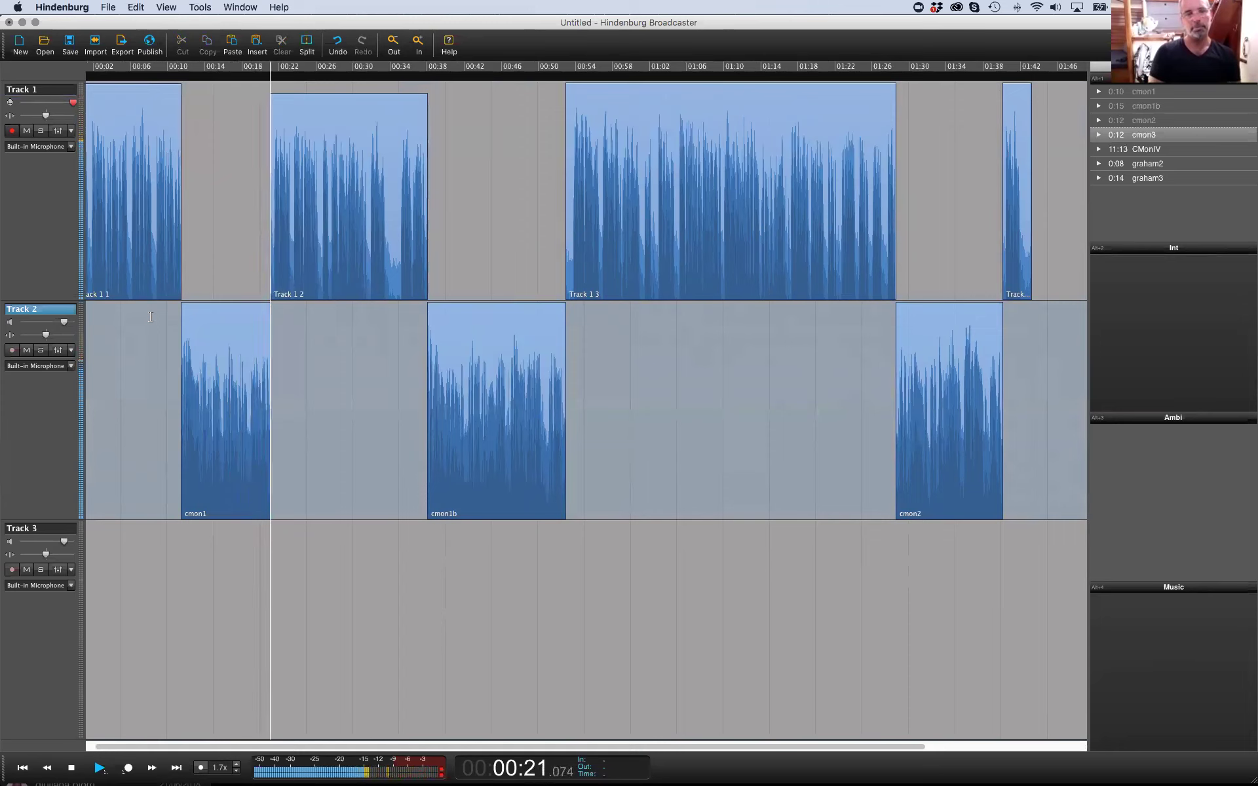
key(space)
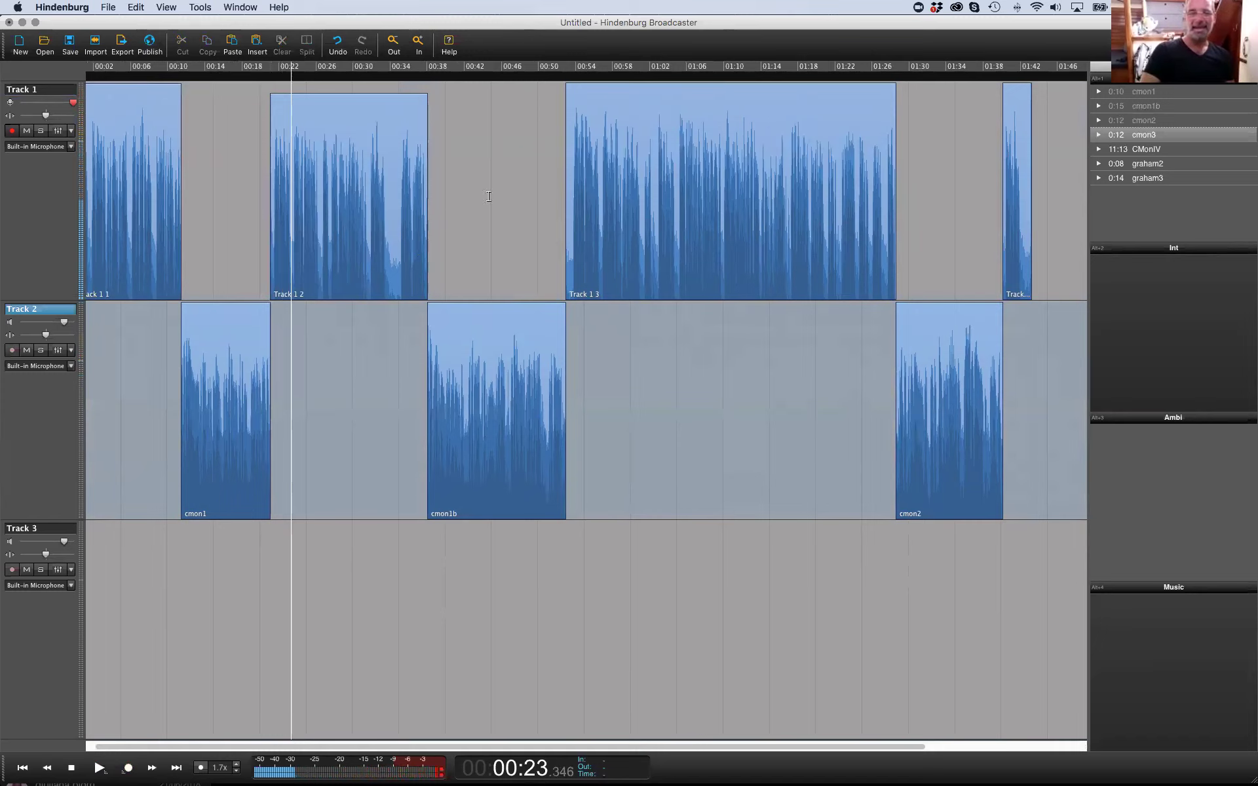
click(399, 318)
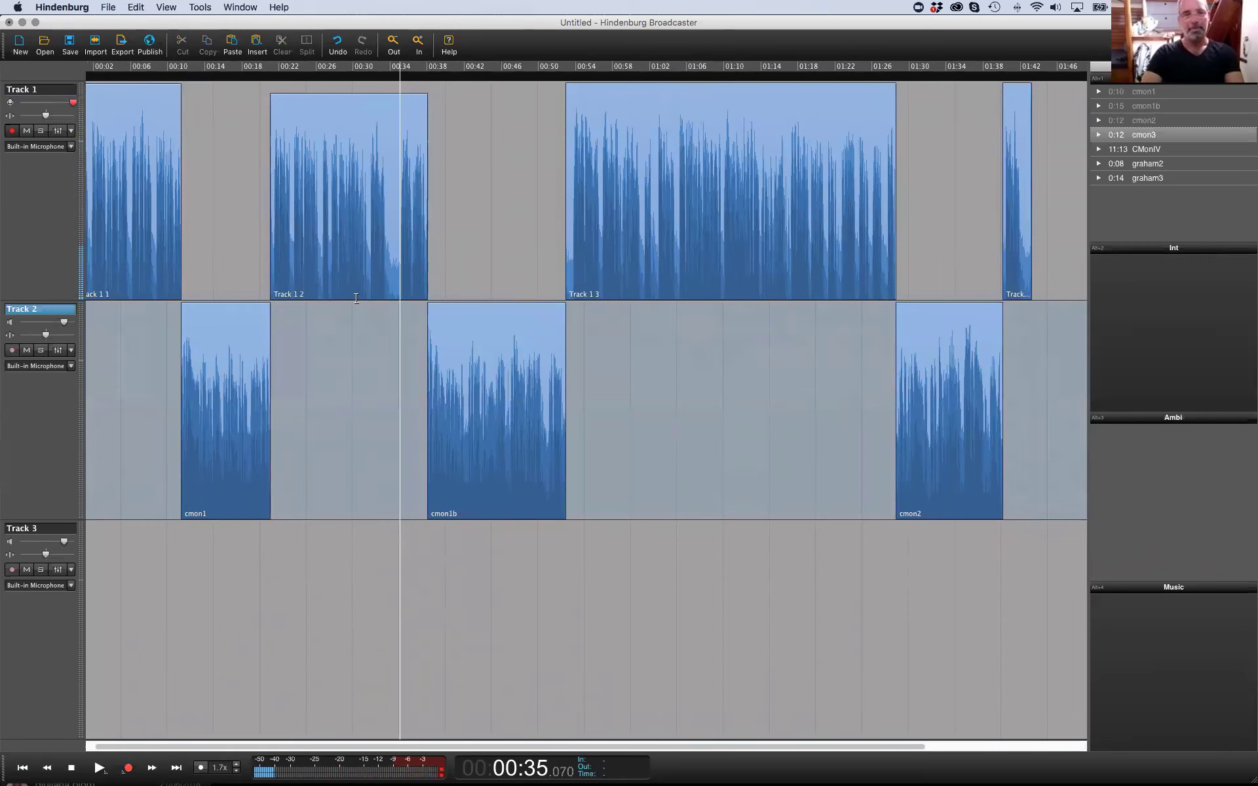
click(443, 275)
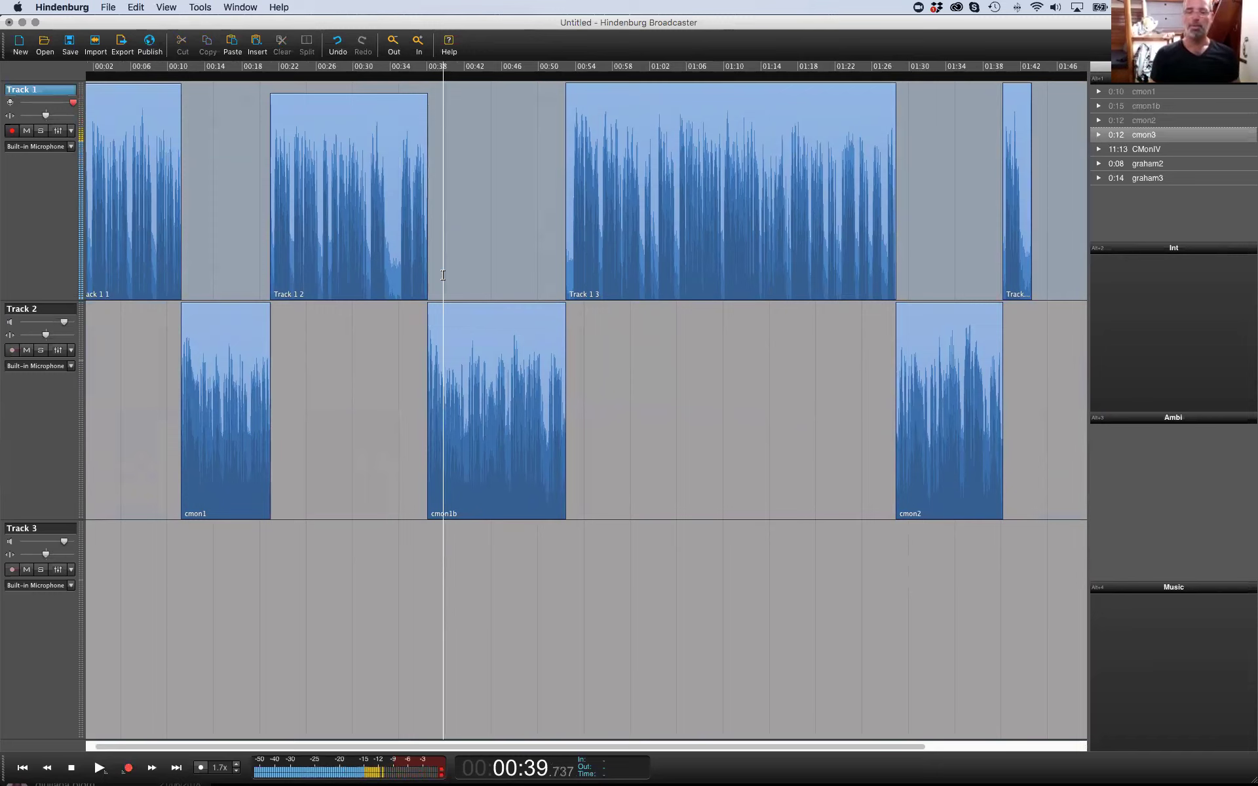
key(r)
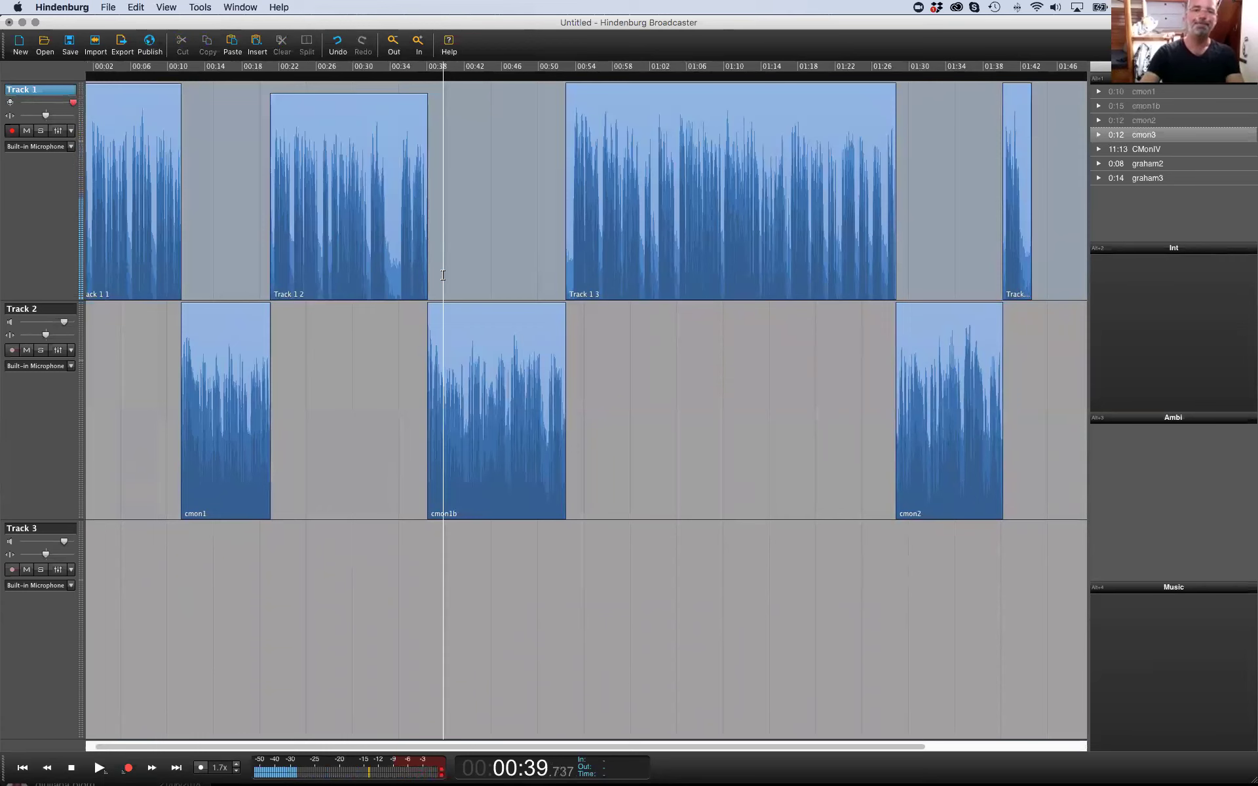
click(471, 249)
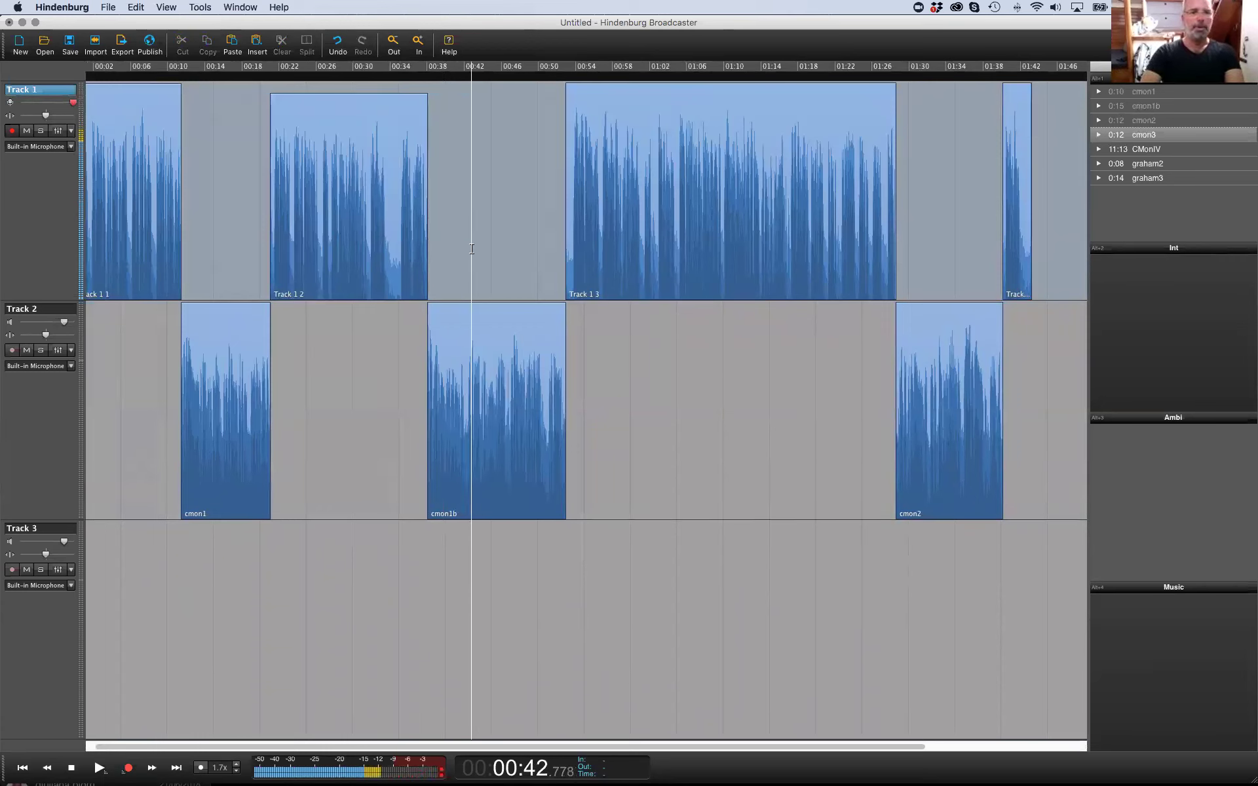
key(super+Tab)
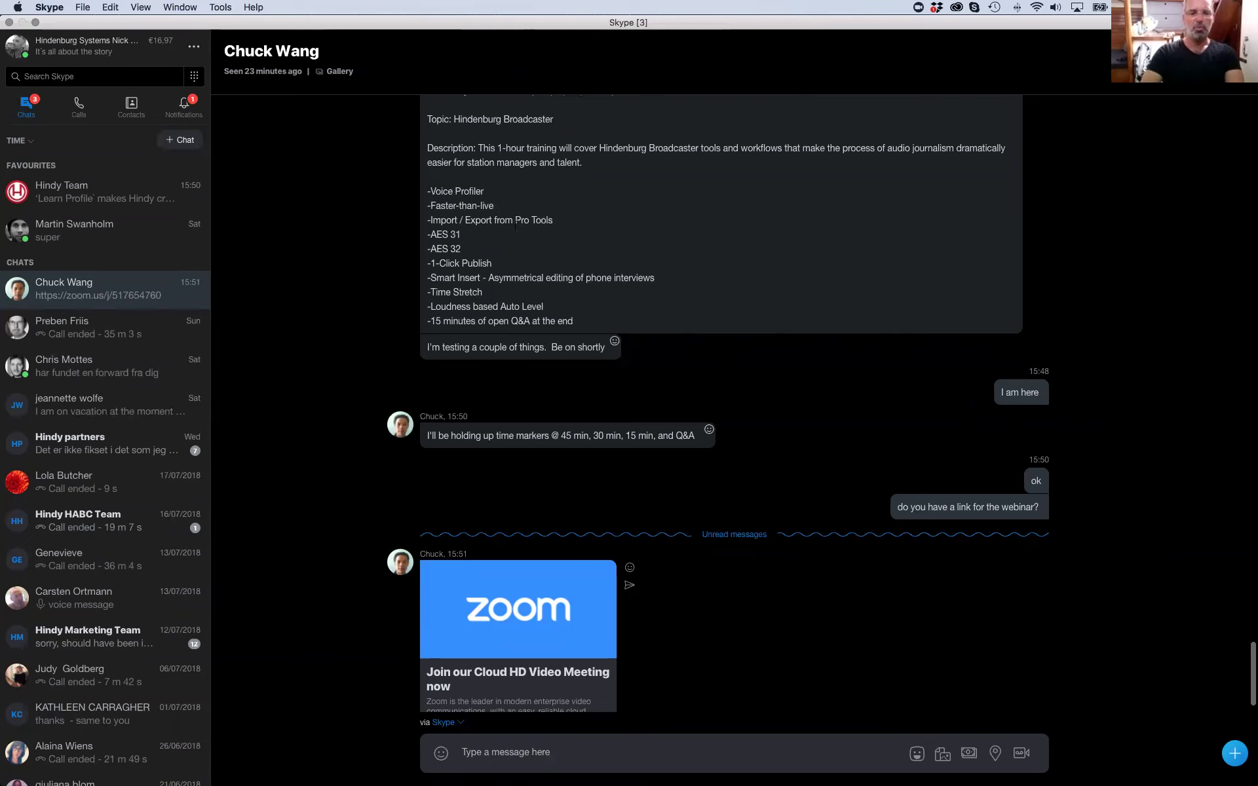
key(super+Tab)
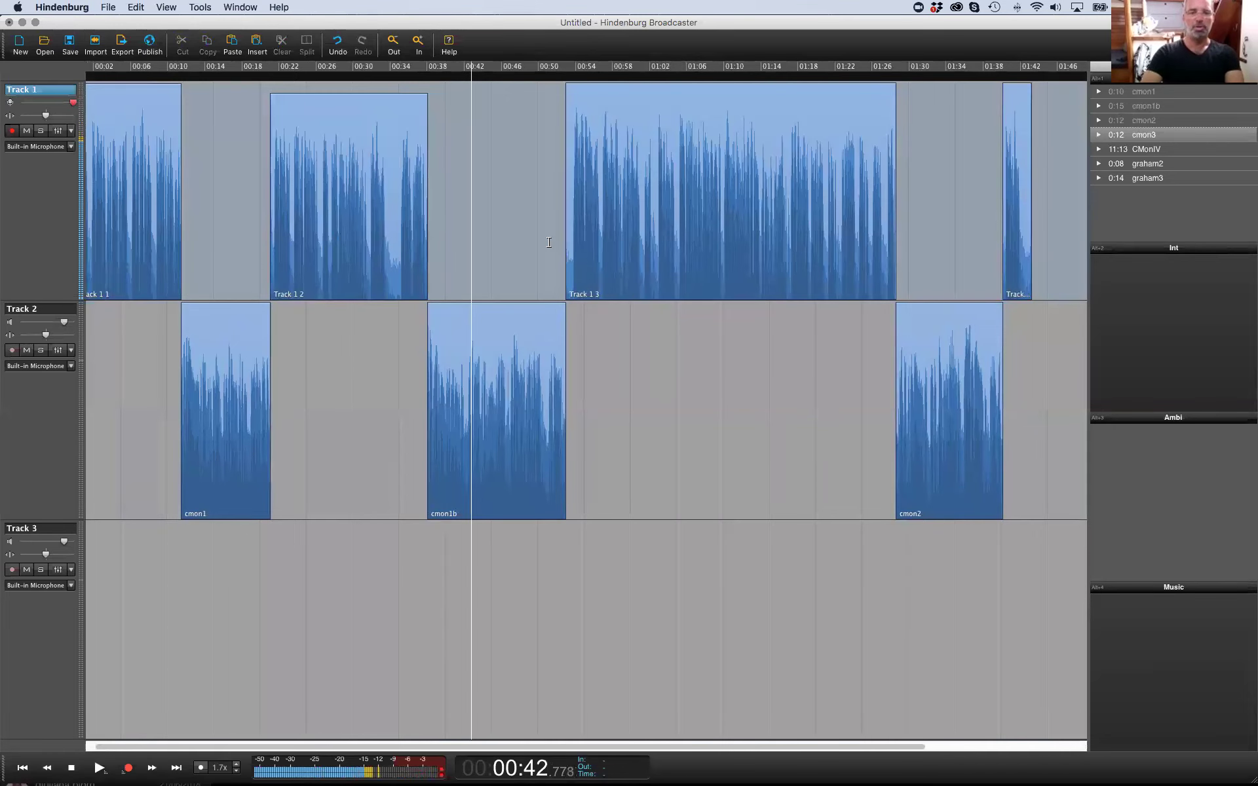
Open the recent session Timestretch.nhsx in place of the untitled voice-link session
click(107, 8)
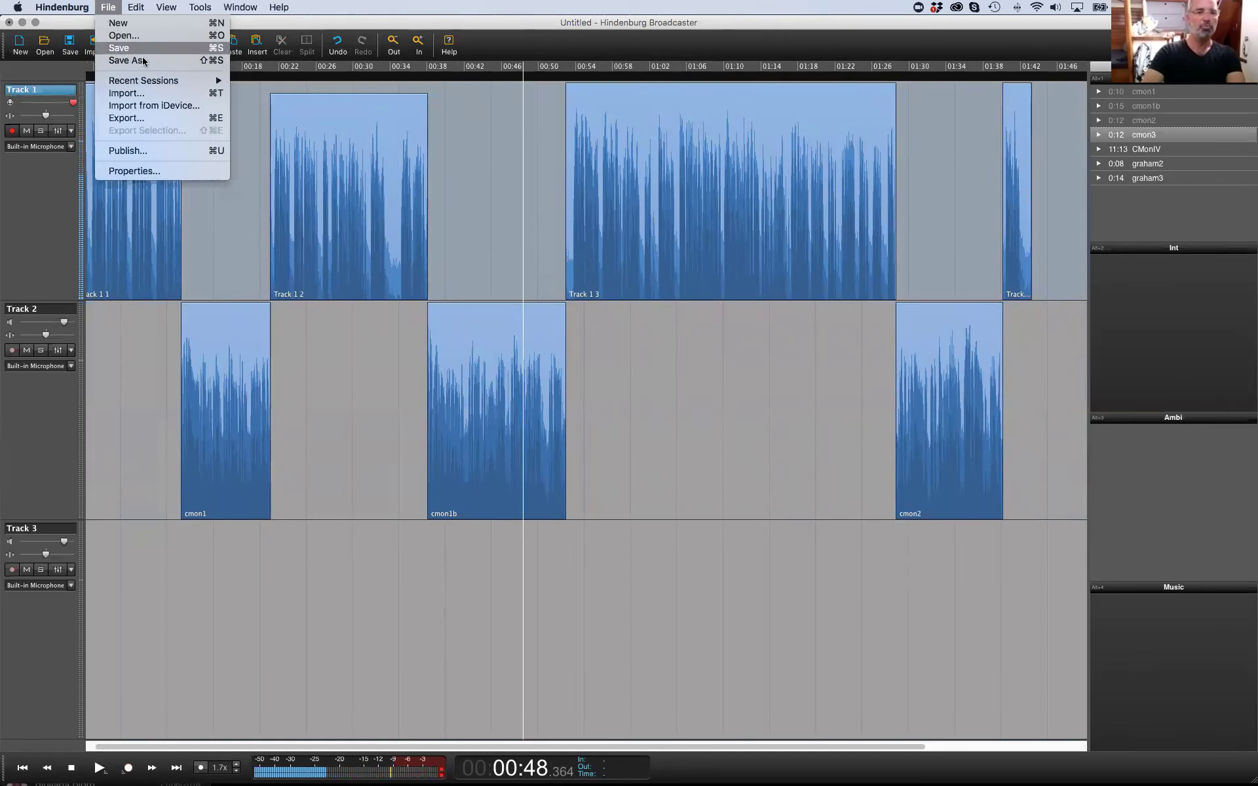
mouse_move(147, 80)
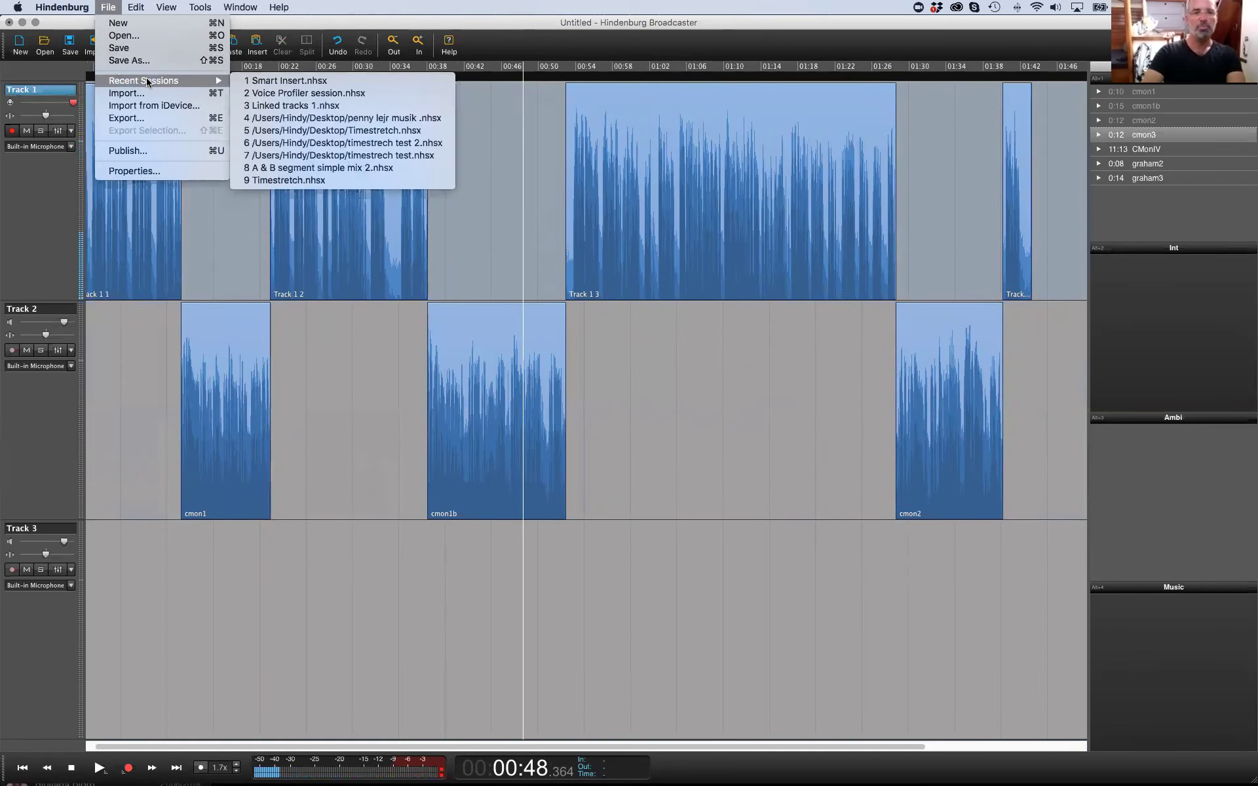
click(278, 182)
click(572, 227)
click(302, 240)
Time-stretch the Speak 3 clip on Track 1 from its end to a length of about 12.5 s
click(171, 333)
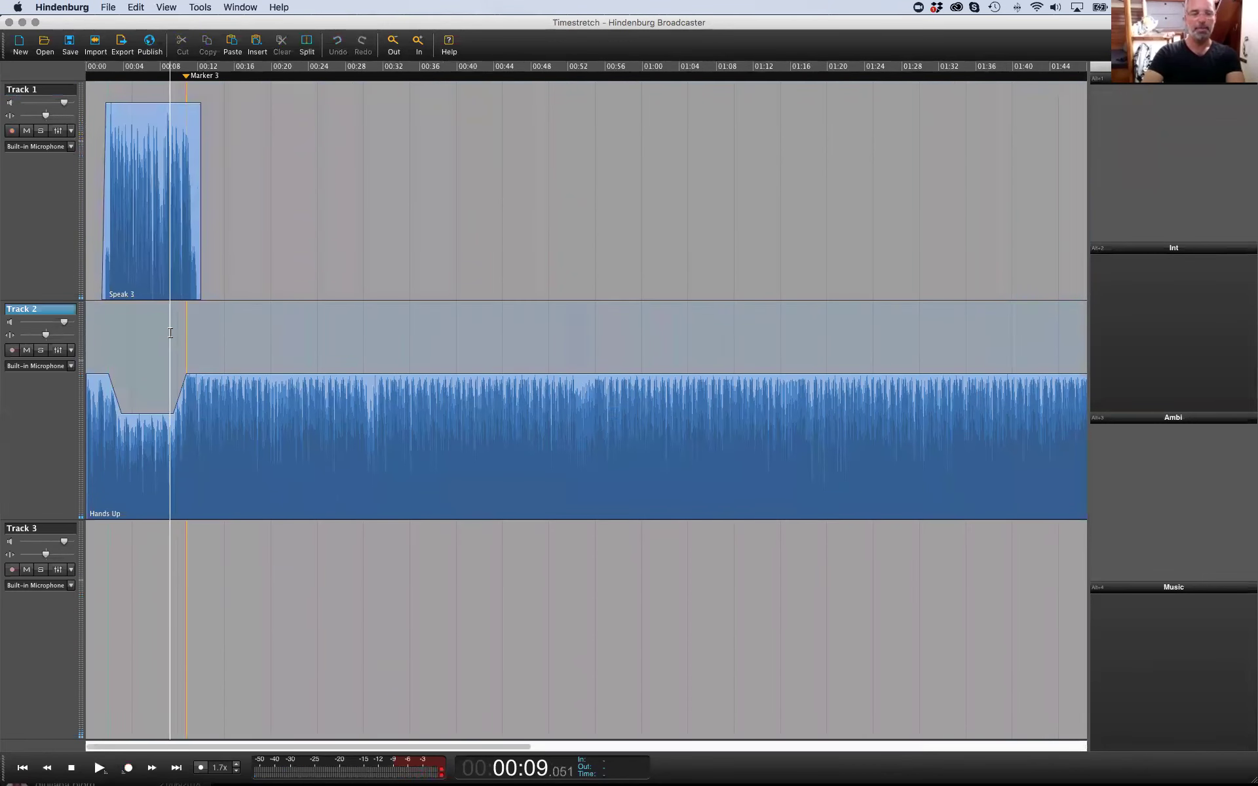
click(99, 320)
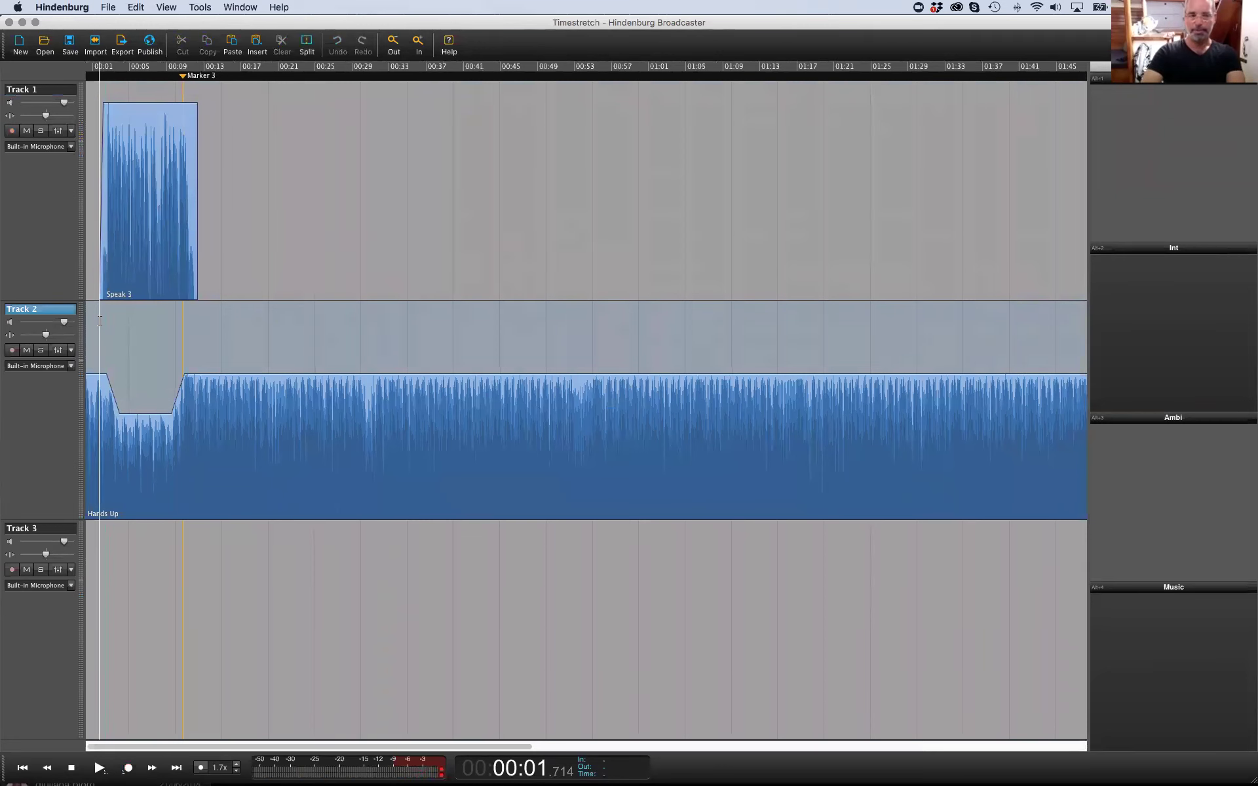
scroll(99, 321, up, 1)
scroll(99, 321, left, 1)
scroll(100, 321, right, 1)
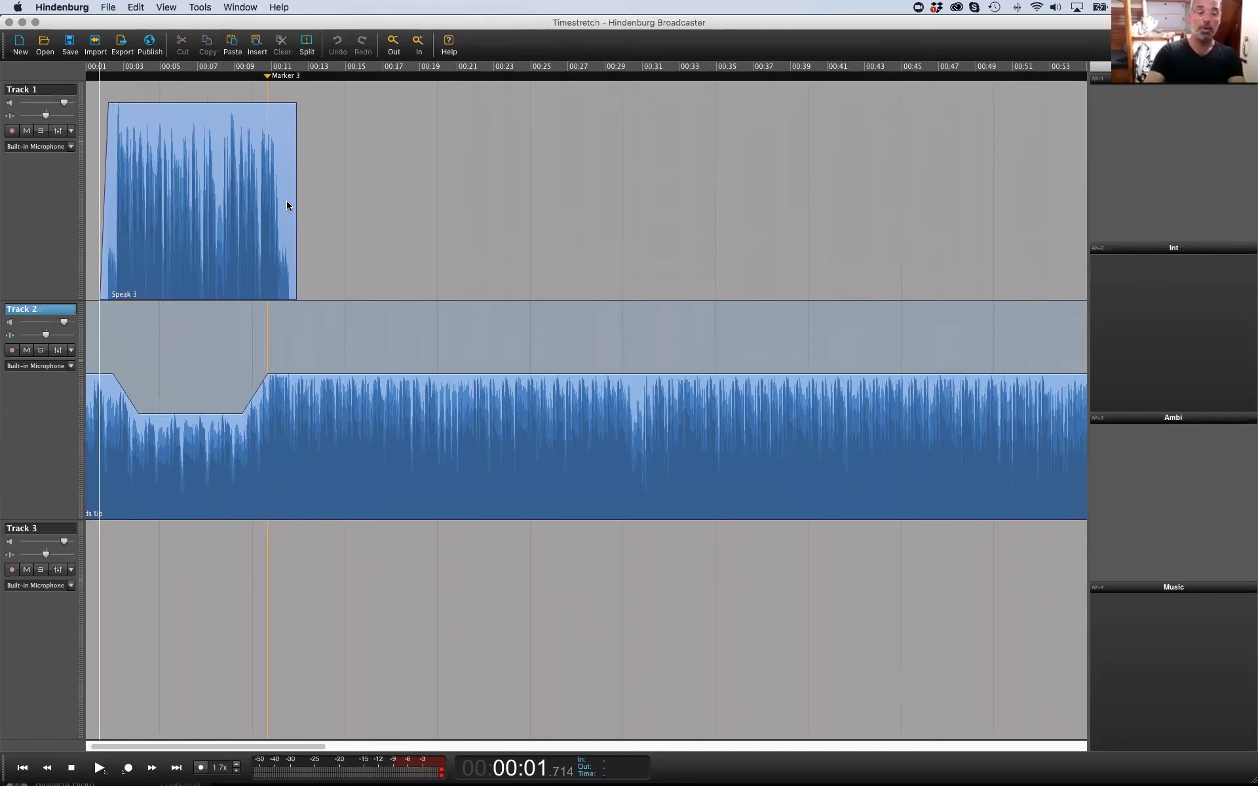
drag(297, 200, 343, 220)
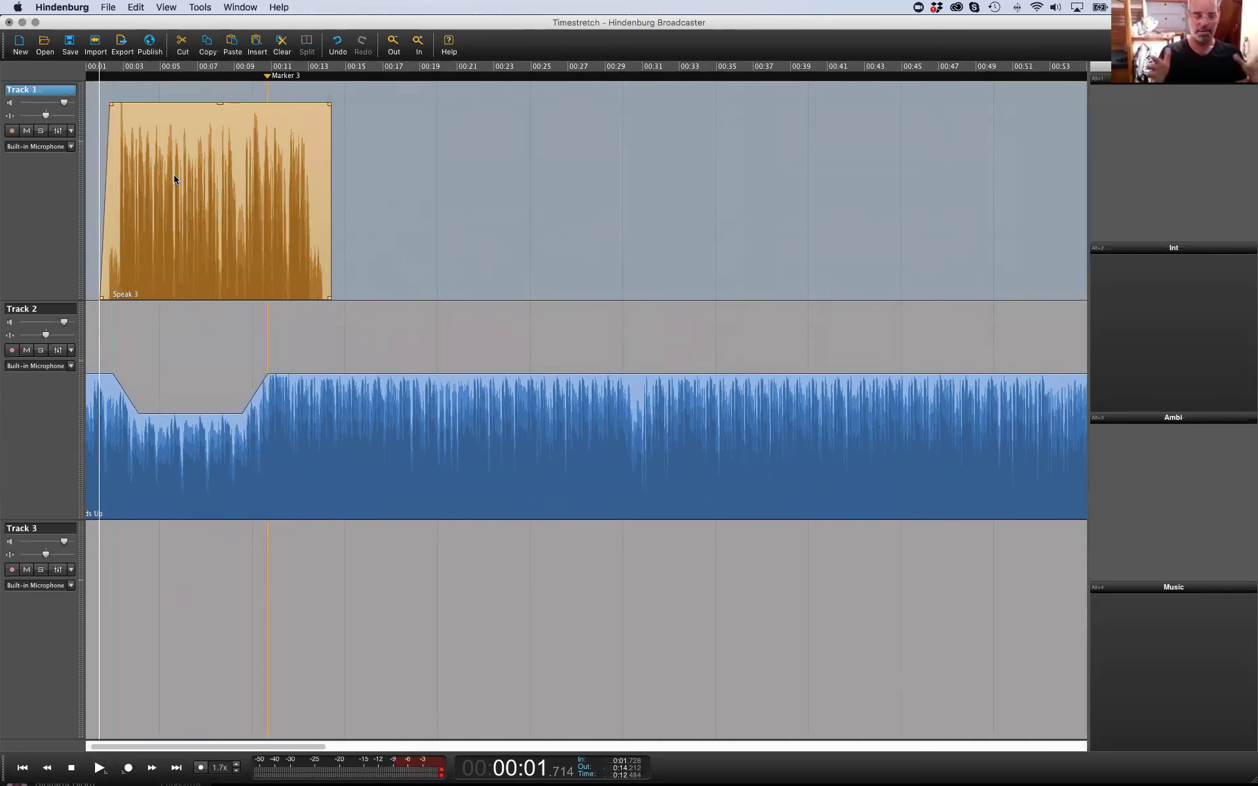
Play the stretched Speak 3 clip over the Hands Up music from its start to past Marker 3
click(99, 354)
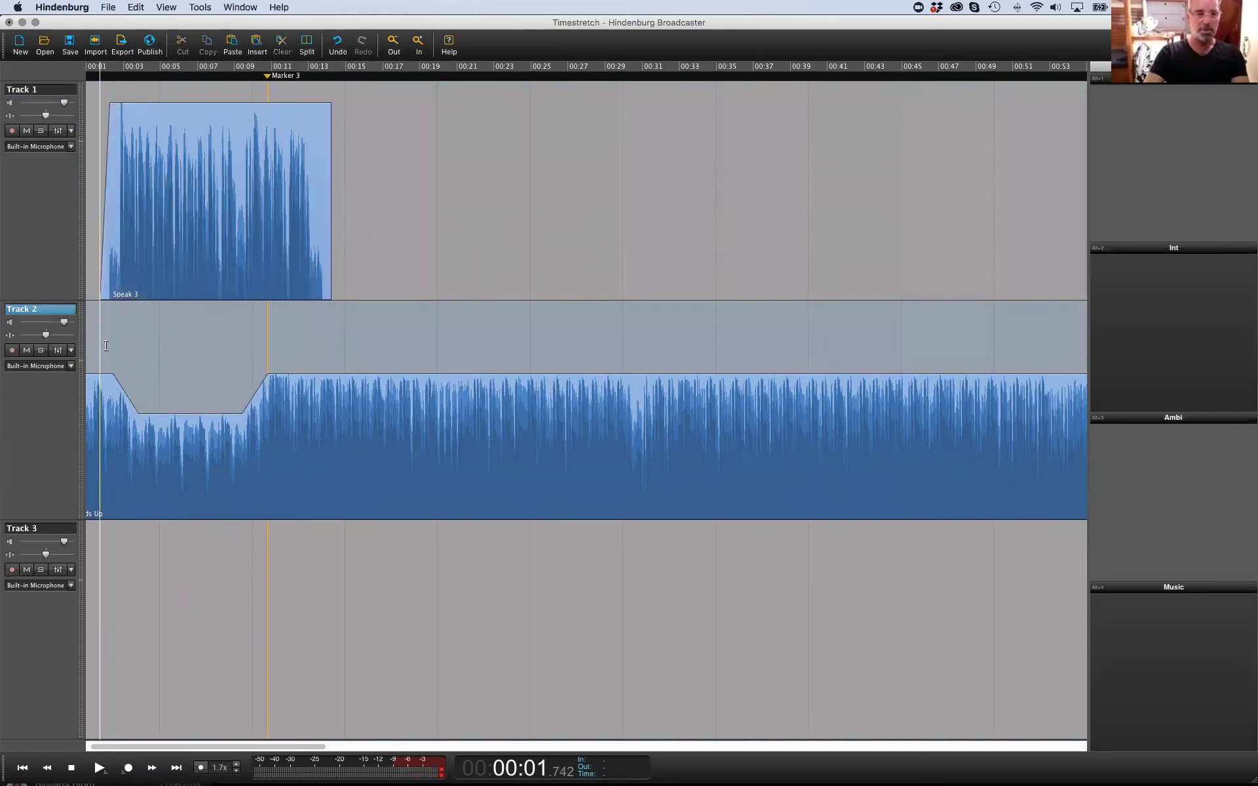
key(space)
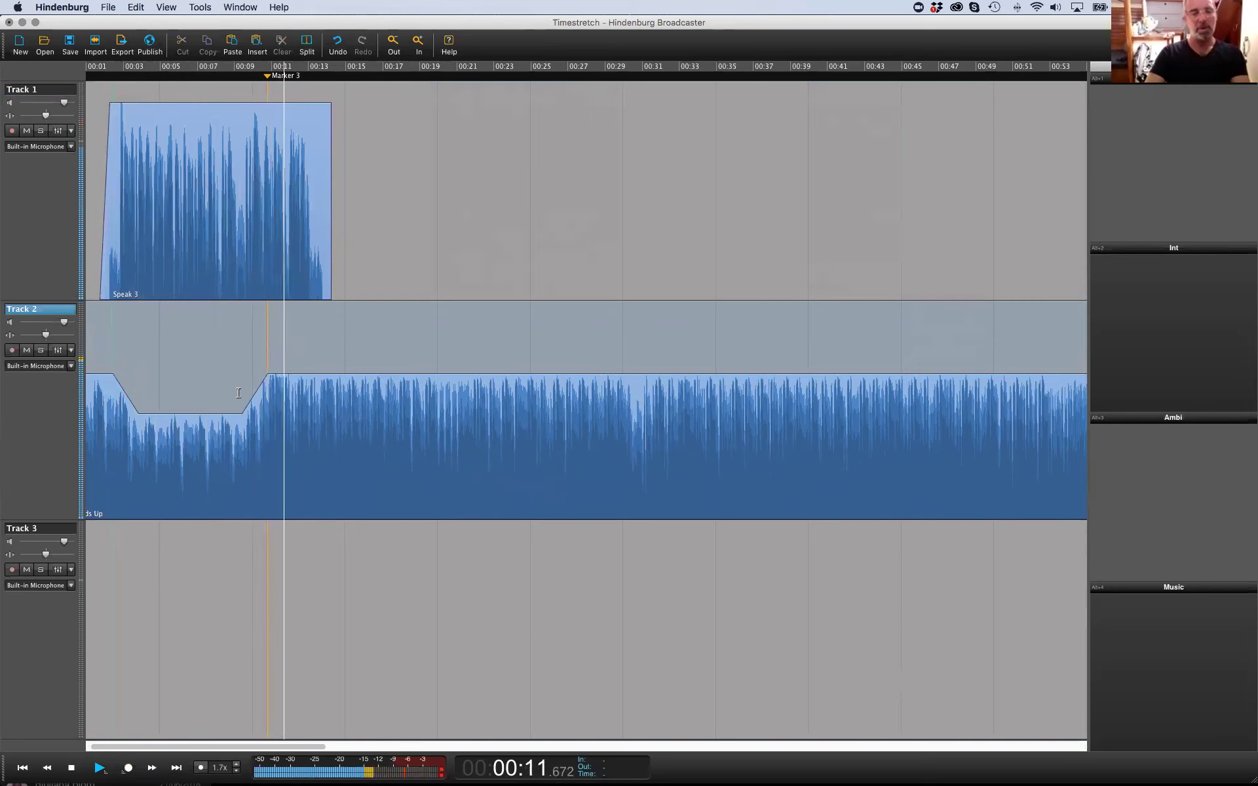
click(260, 340)
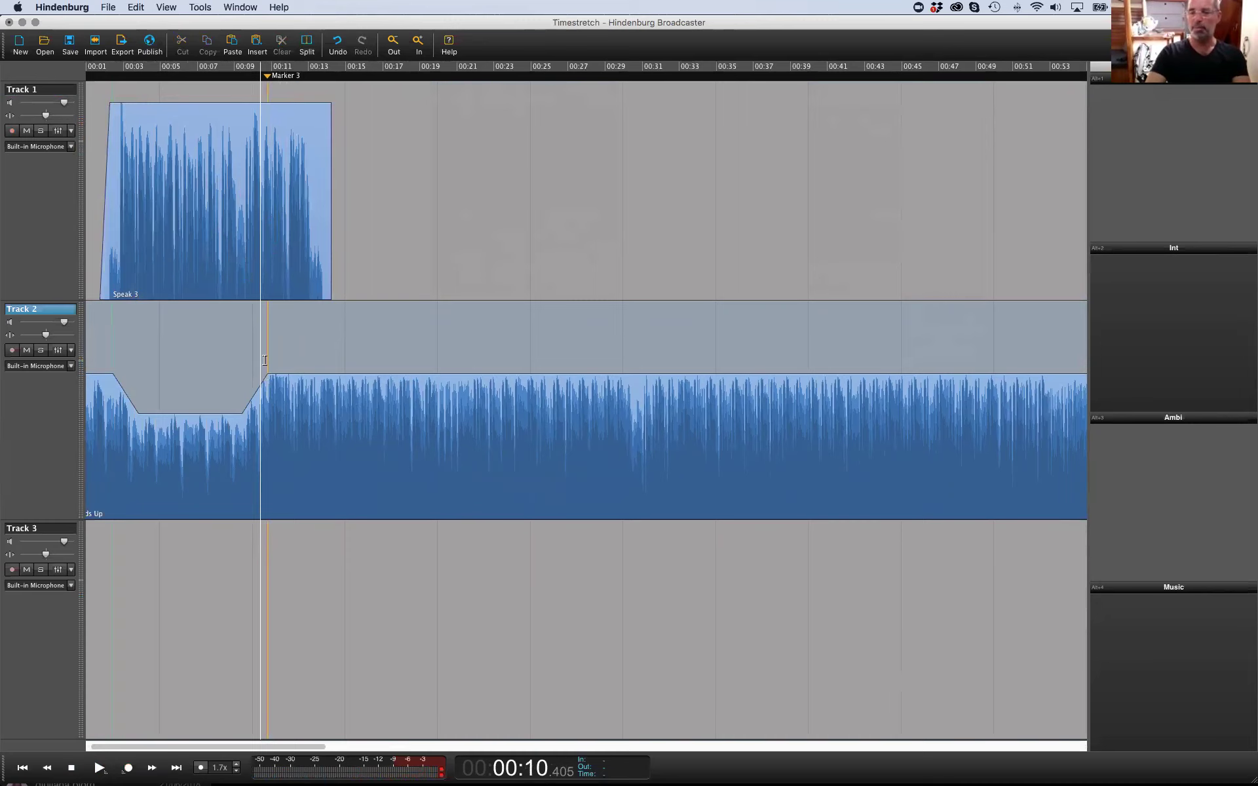
Time-compress the Speak 3 clip to about 8.4 s so that it ends just before Marker 3
scroll(286, 231, left, 2)
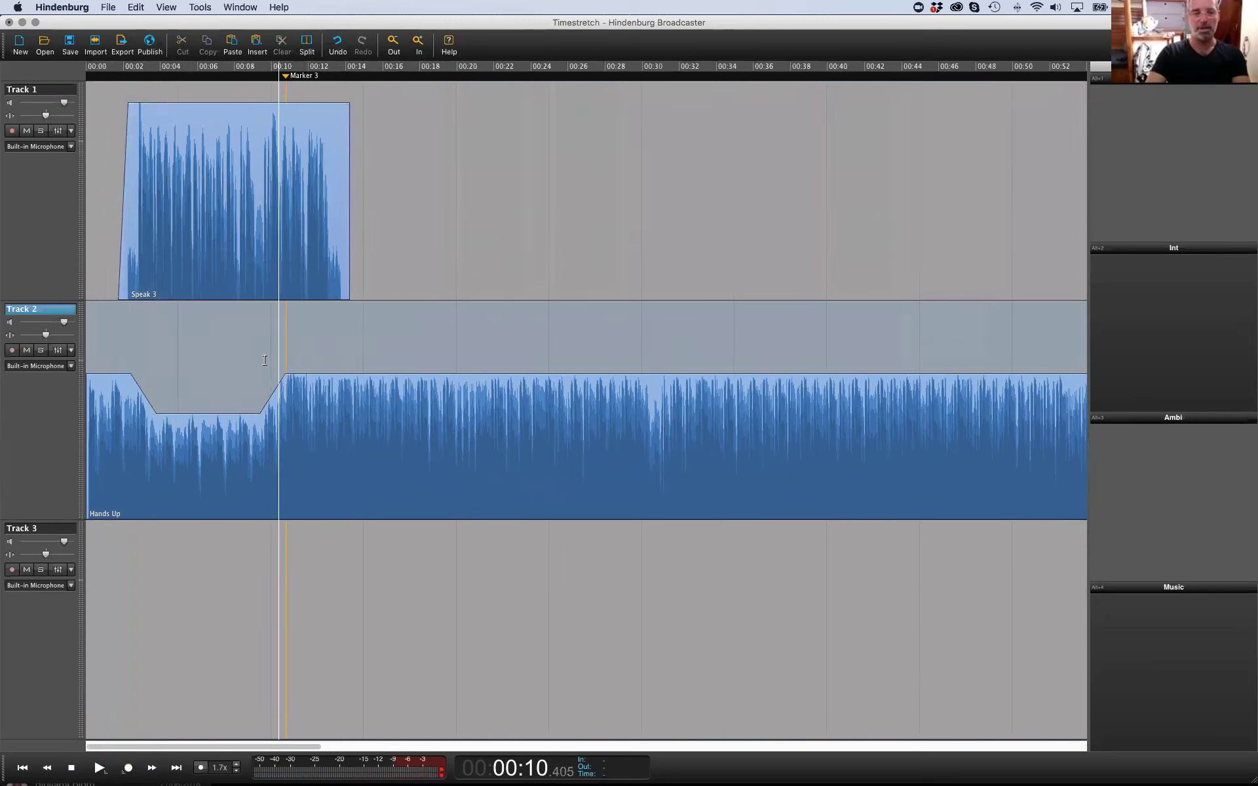
click(286, 230)
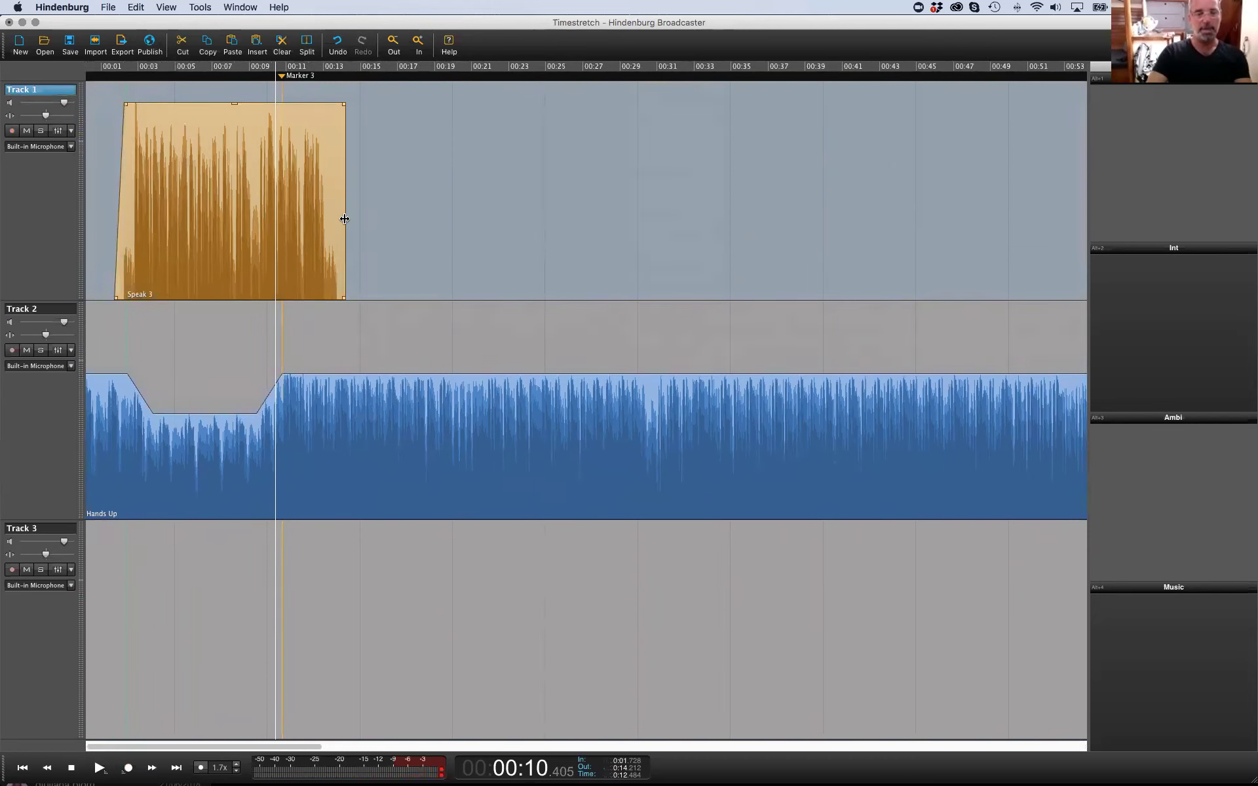
drag(345, 218, 289, 233)
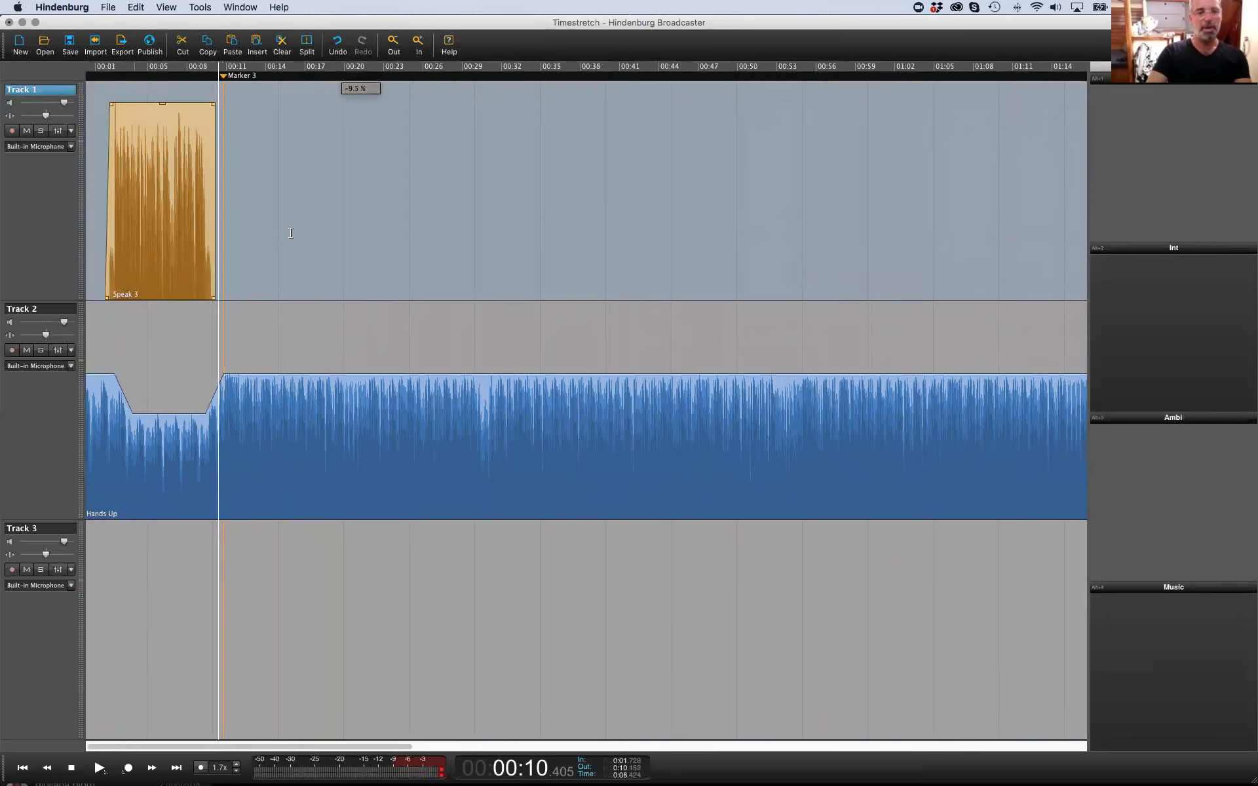
Stretch the end of the Speak 3 clip to about 11.6 s on the timeline, with its speech finishing close to Marker 3
click(189, 285)
scroll(166, 289, up, 5)
scroll(166, 289, up, 5)
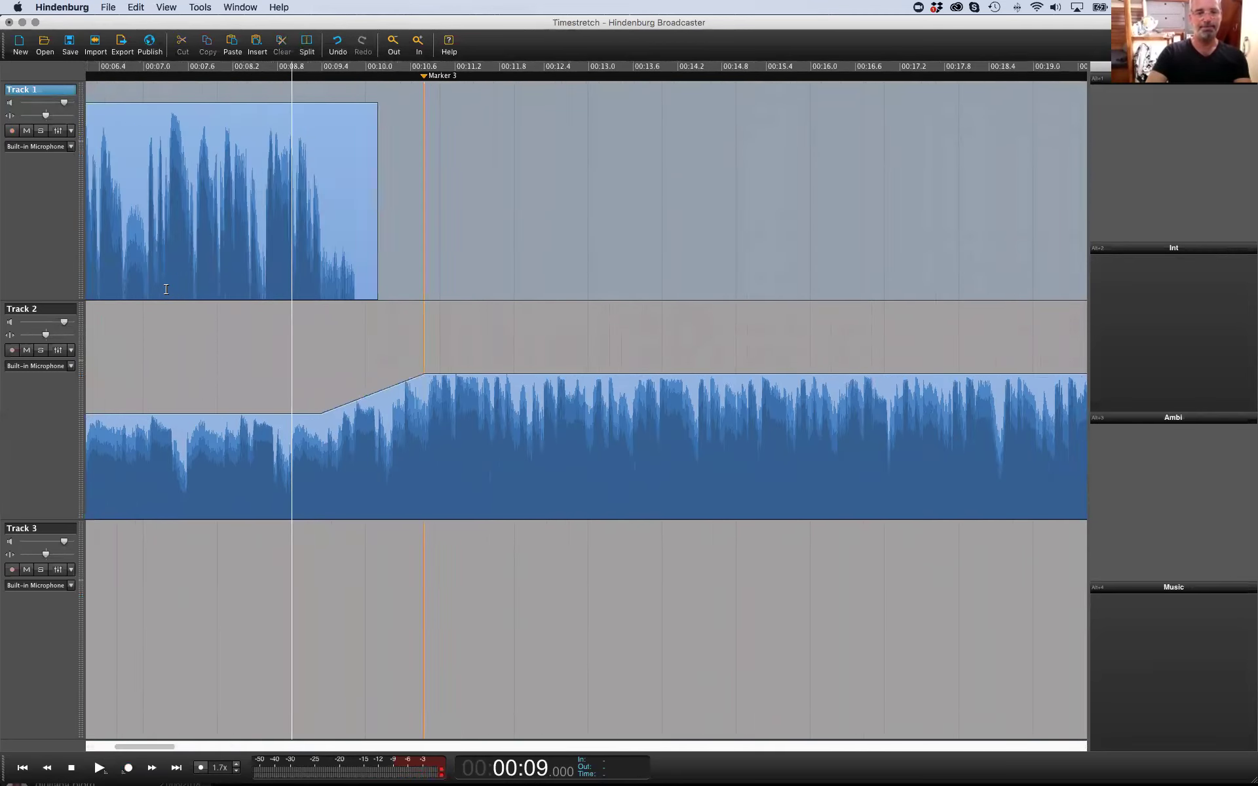
drag(547, 204, 655, 208)
click(683, 216)
scroll(681, 216, down, 5)
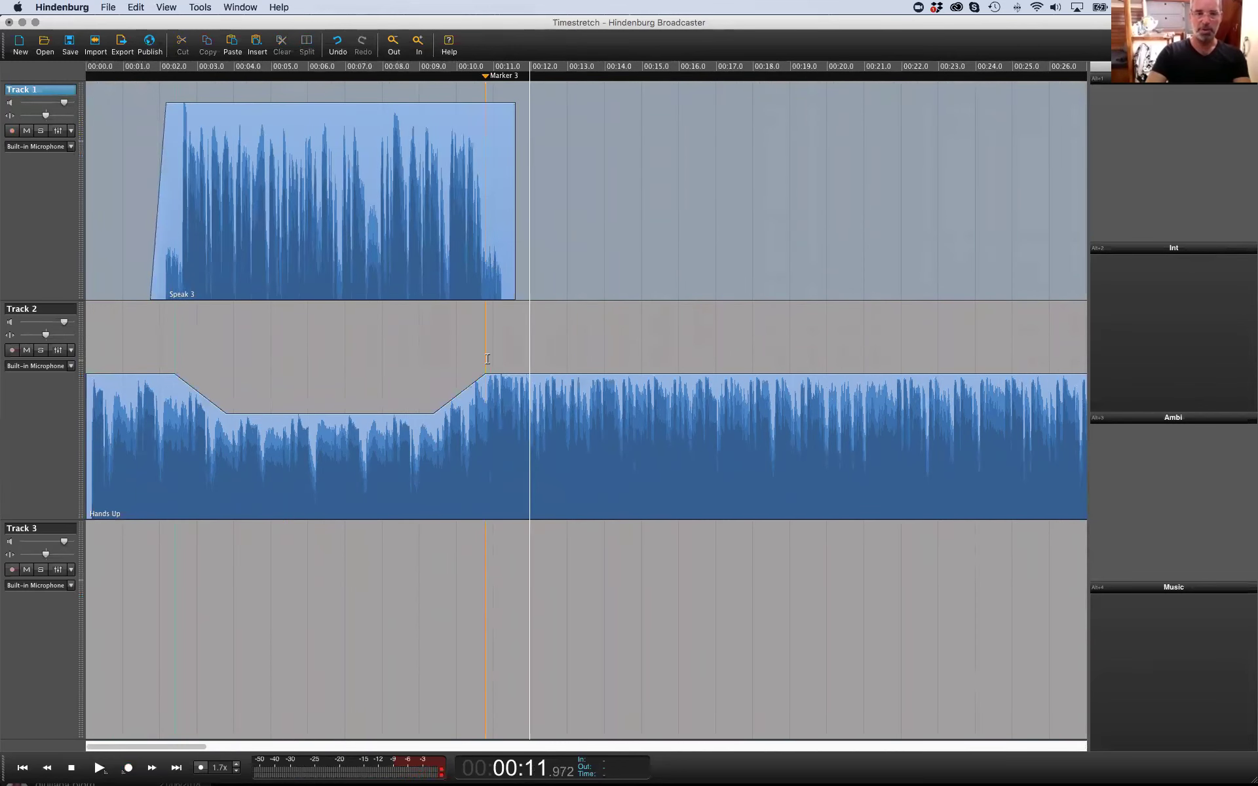
Play the mix from just before the Speak 3 clip to about 12.4 s to hear the voice meet the music at Marker 3
click(135, 284)
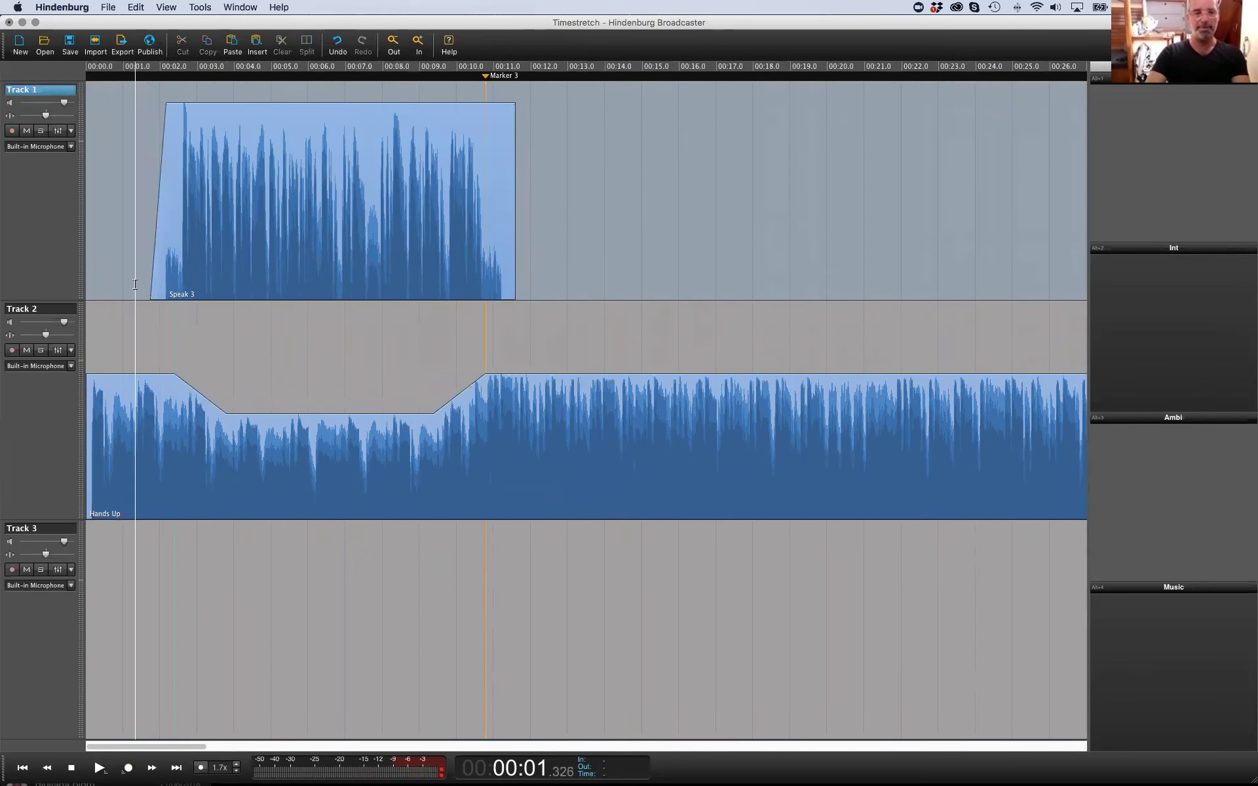
key(space)
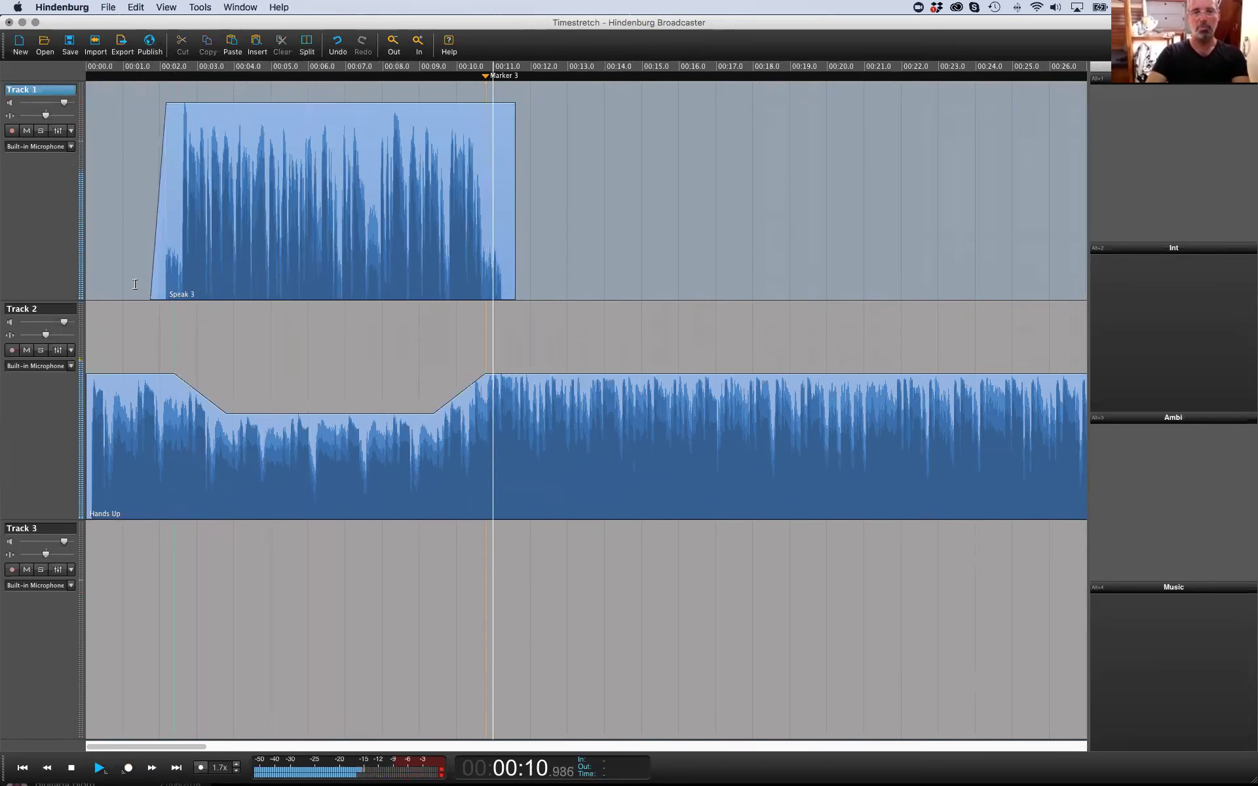
key(space)
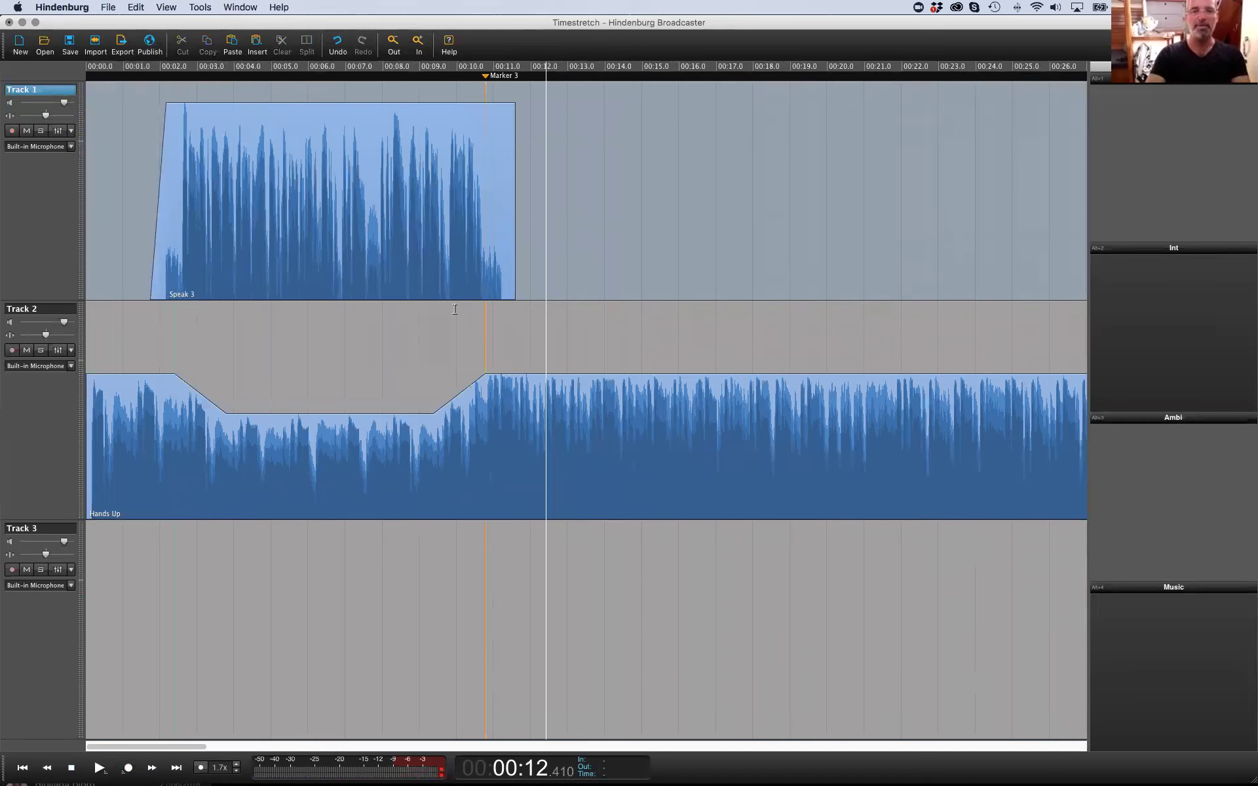
click(436, 295)
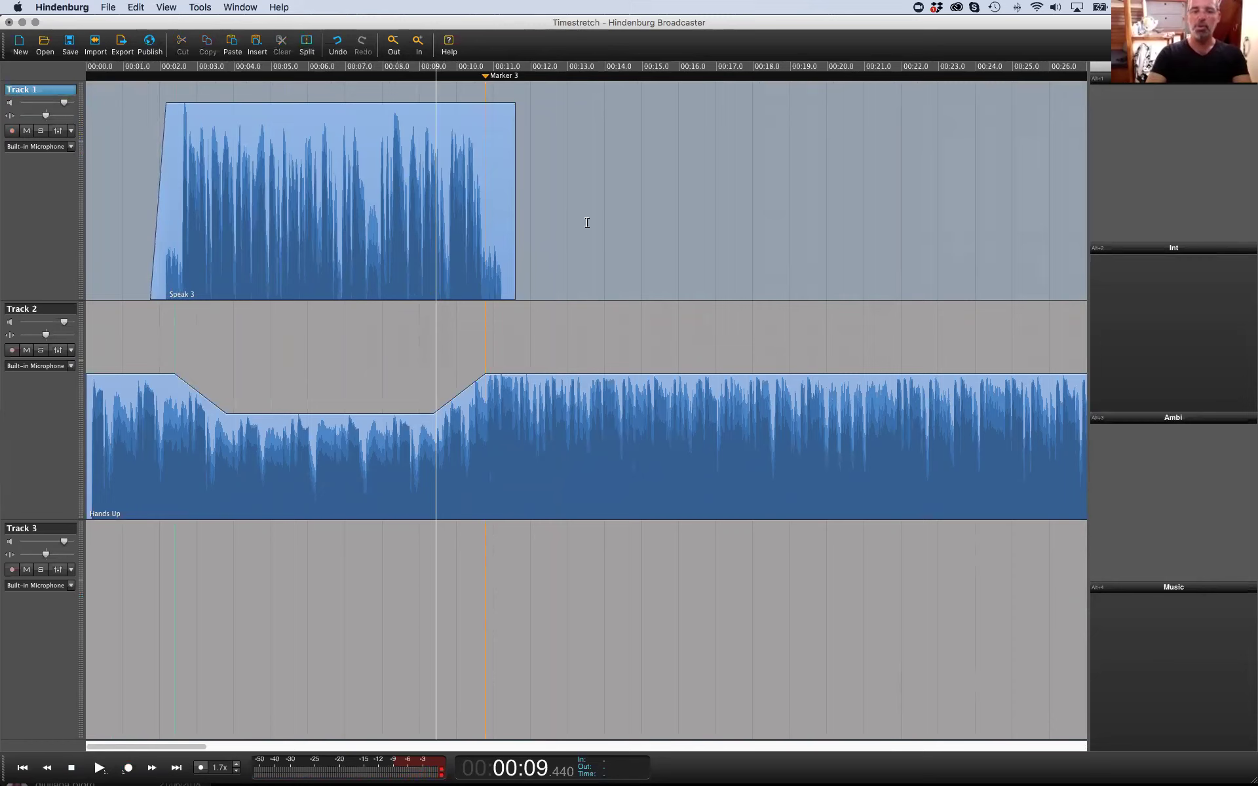
click(539, 207)
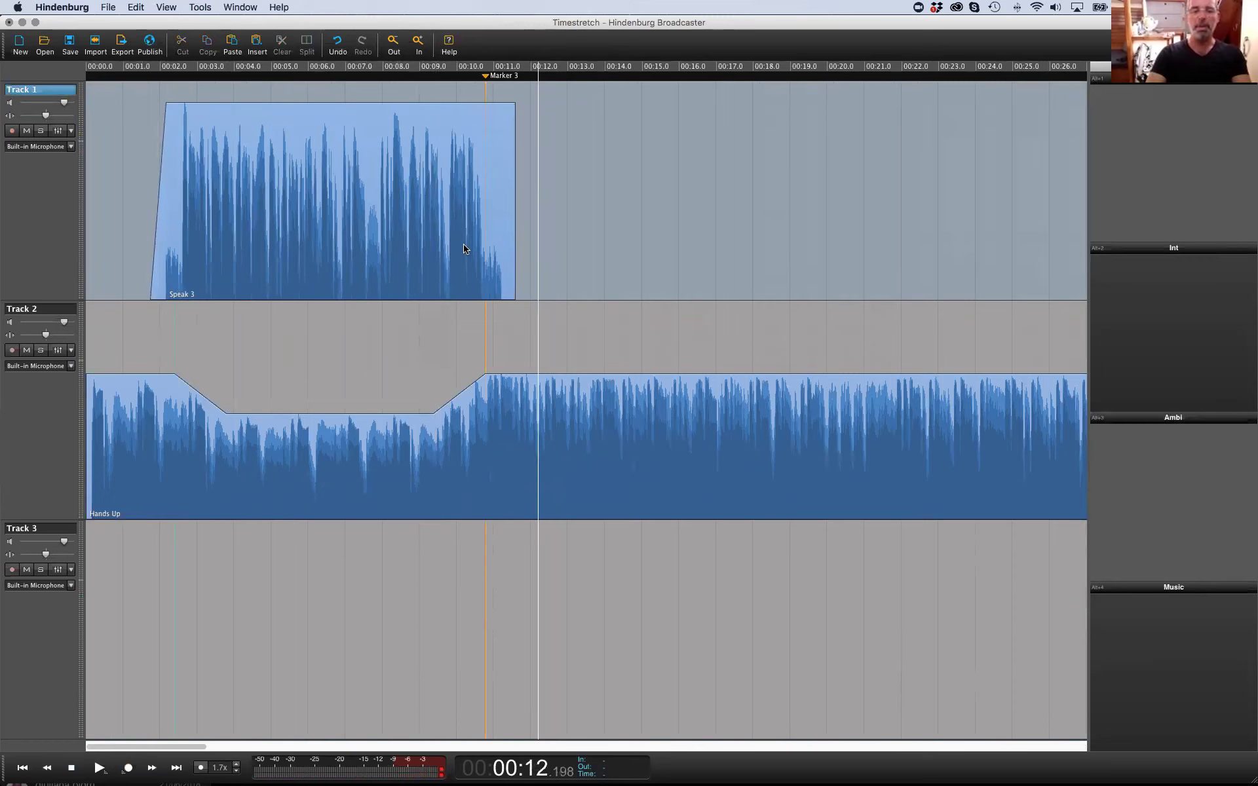
click(446, 266)
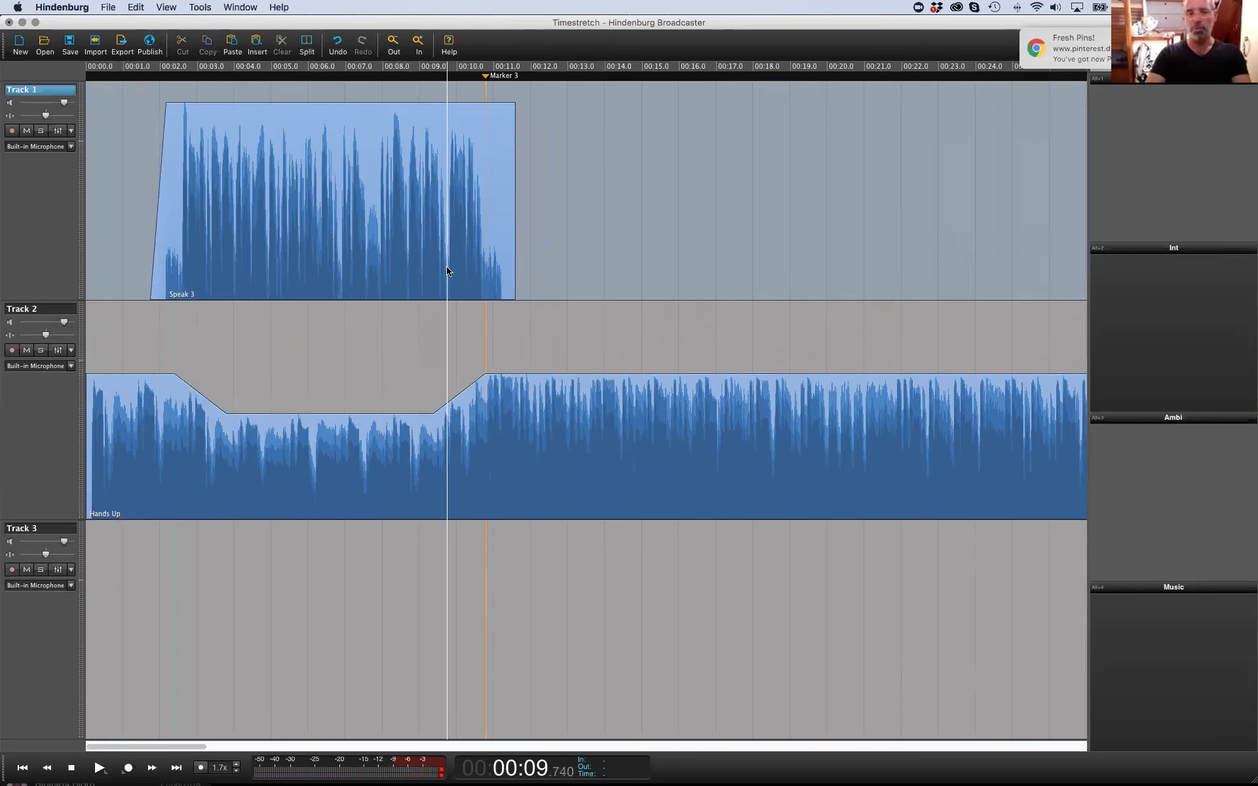
Stretch the end of the Speak 3 clip to about 12 s on the timeline and move its start to about 1.5 s
double_click(430, 169)
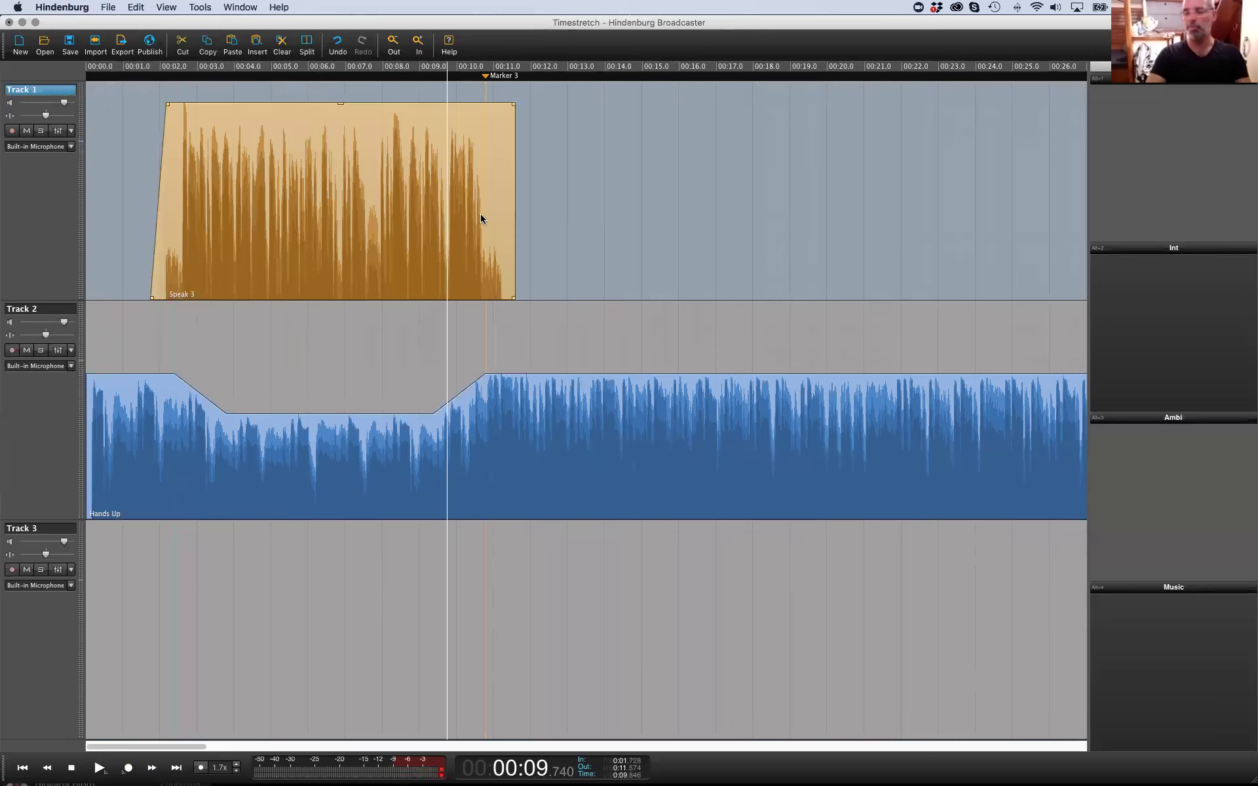
drag(515, 204, 529, 203)
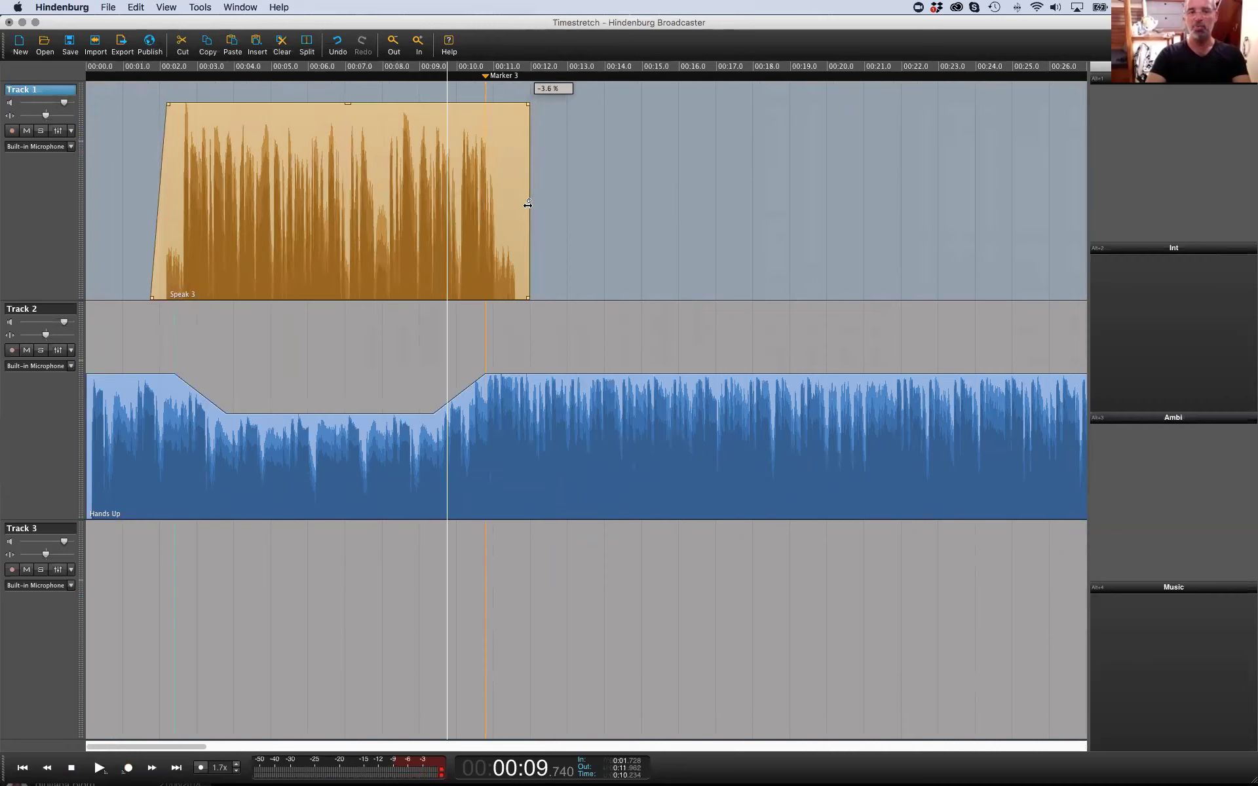
drag(290, 204, 282, 203)
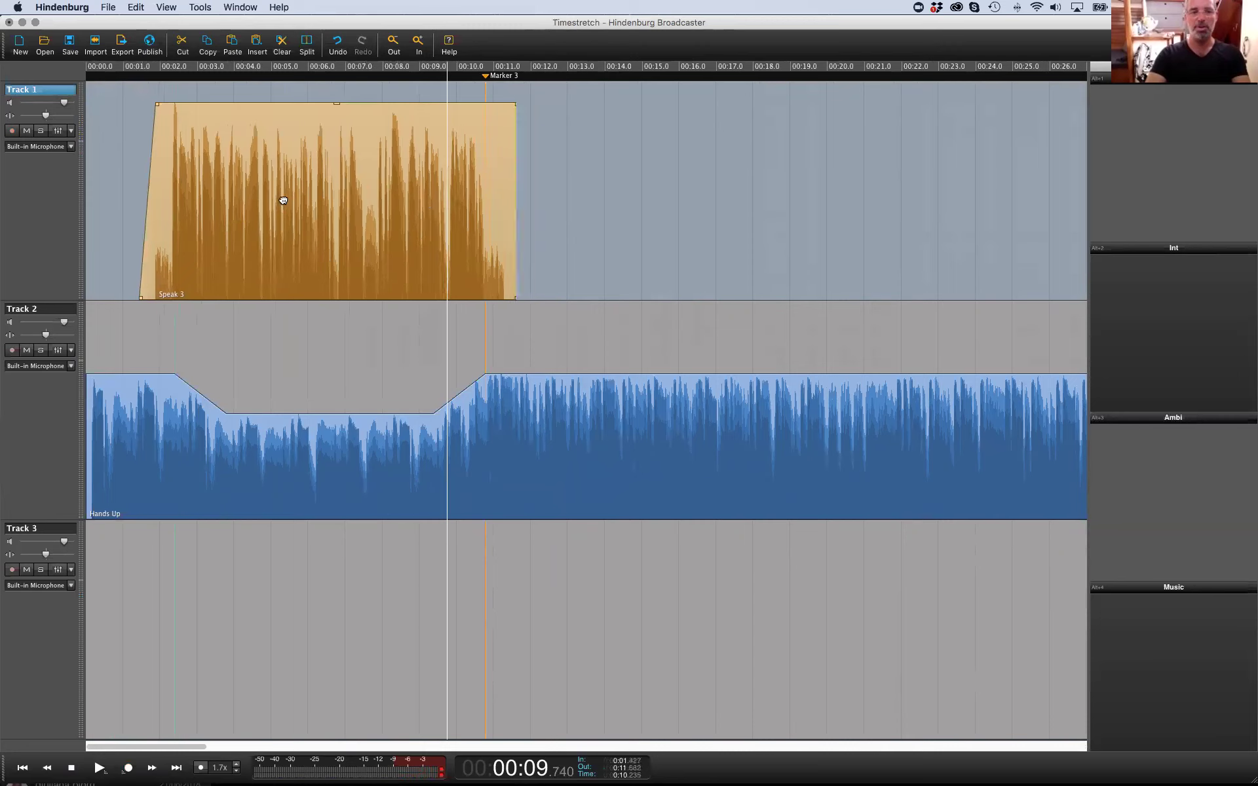
drag(516, 199, 531, 198)
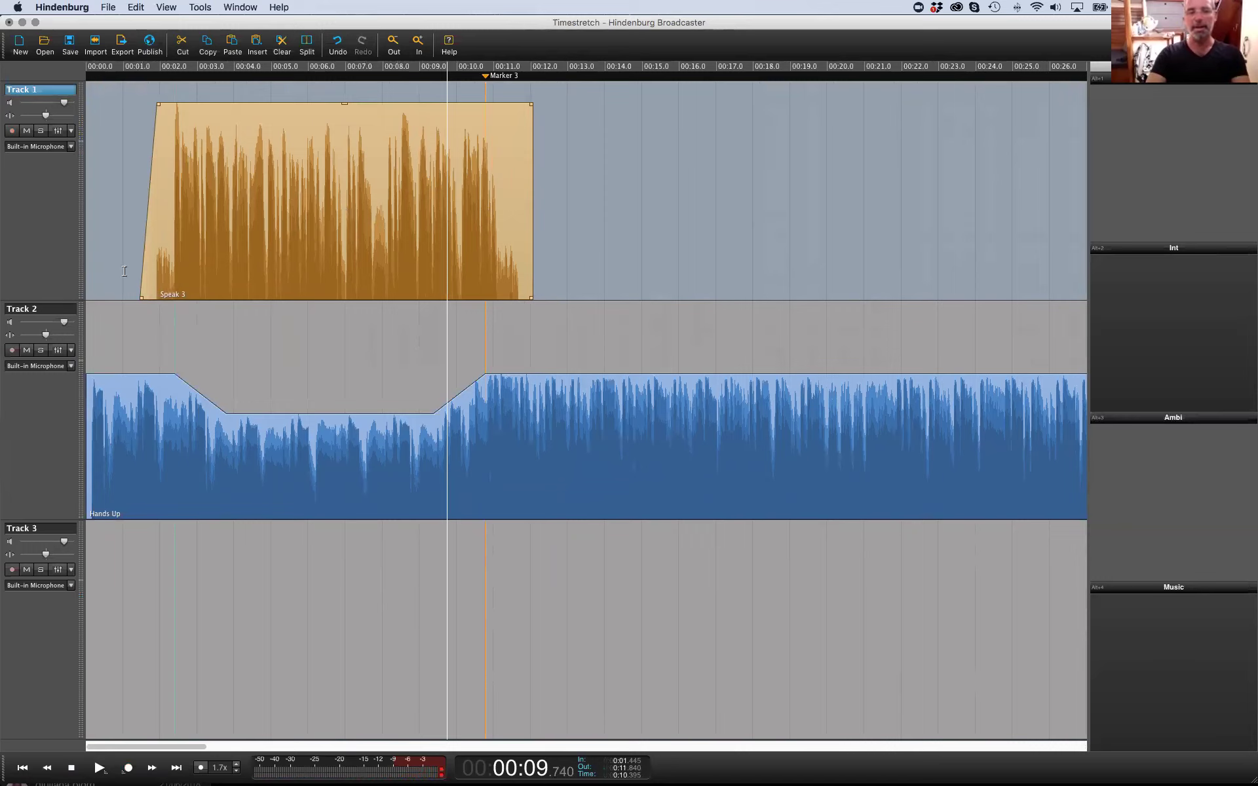
Move the Speak 3 clip to start at about 1.8 s and time-compress its end to about 11.9 s
drag(231, 223, 283, 220)
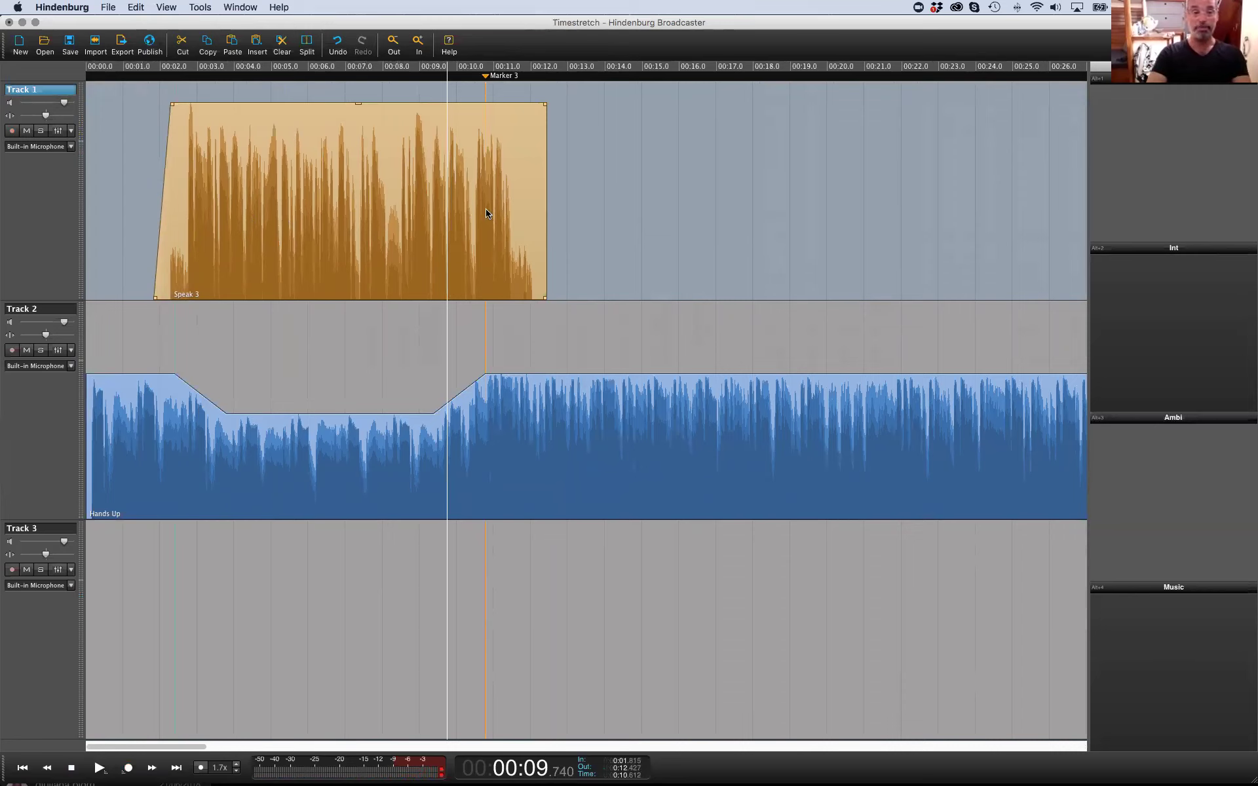
drag(541, 202, 526, 203)
click(562, 201)
click(140, 221)
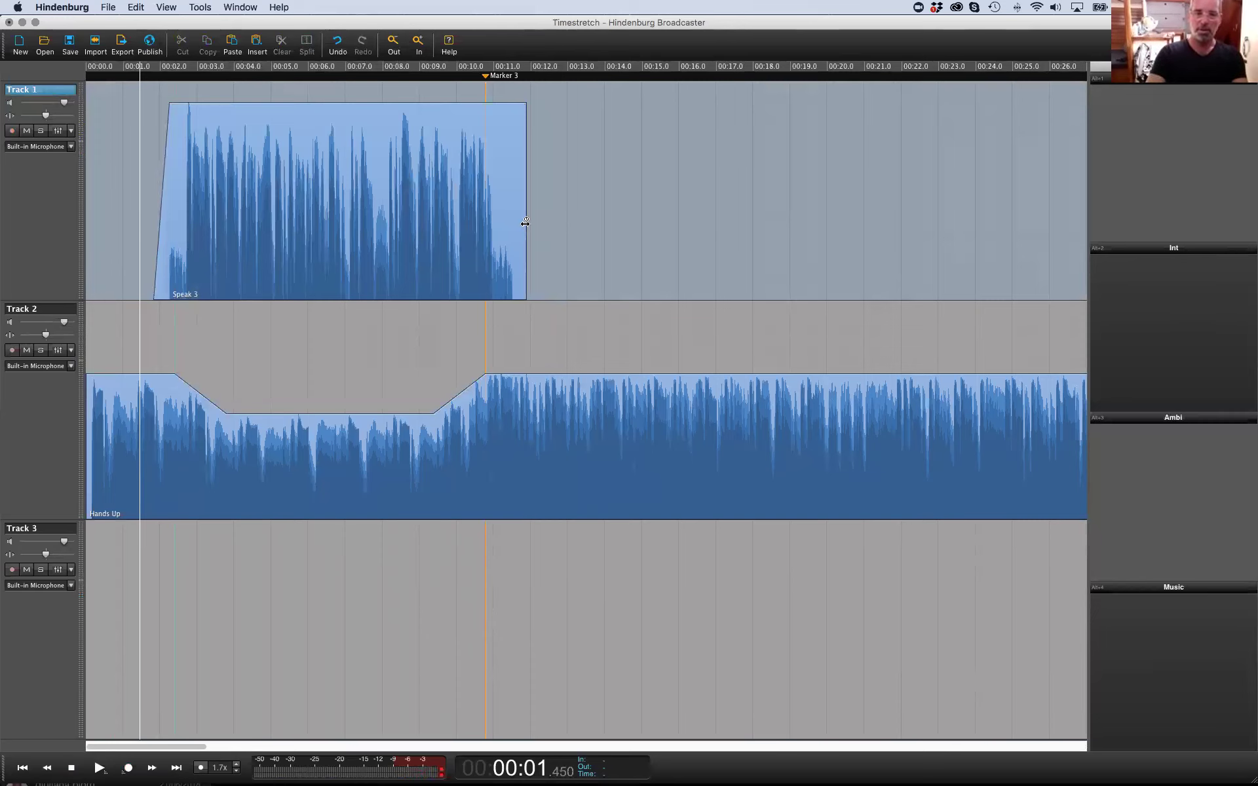
Stretch the end of the Speak 3 clip to about 12.4 s and play the mix from about 1.5 s past Marker 3
drag(526, 223, 545, 223)
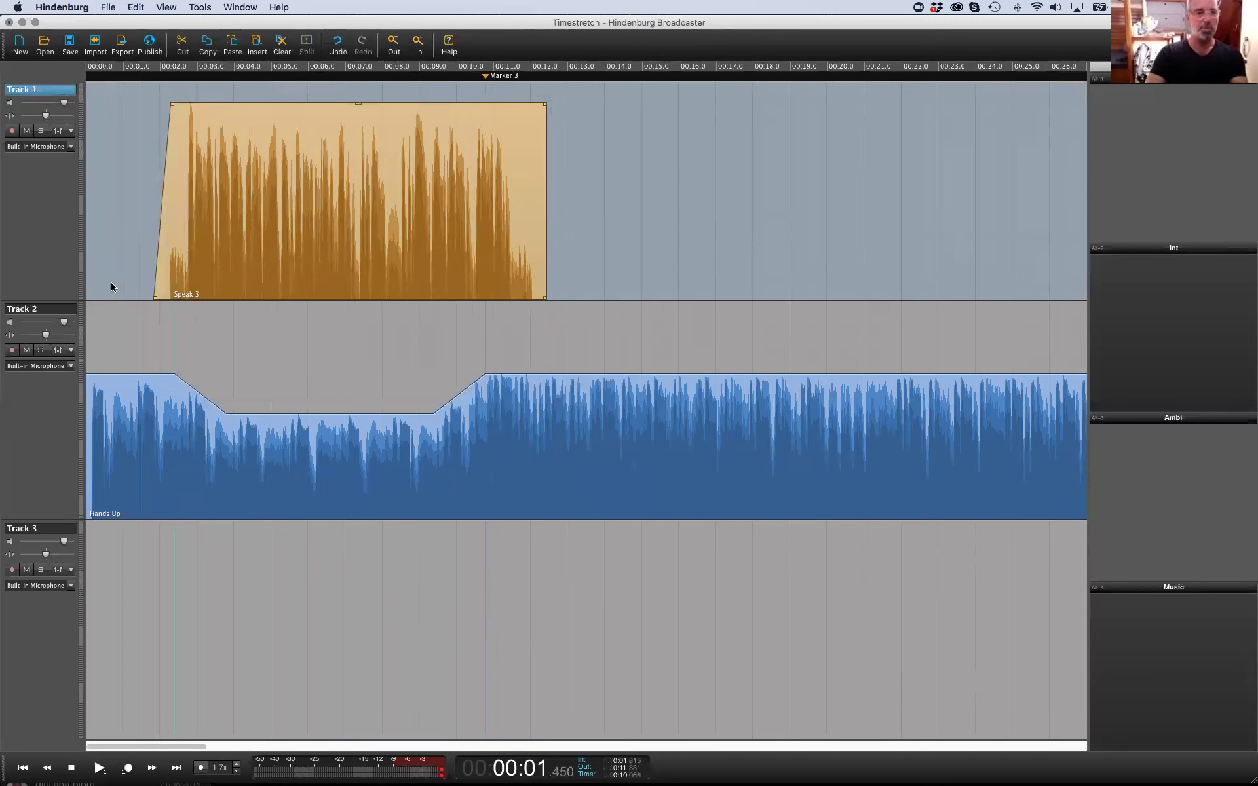
key(space)
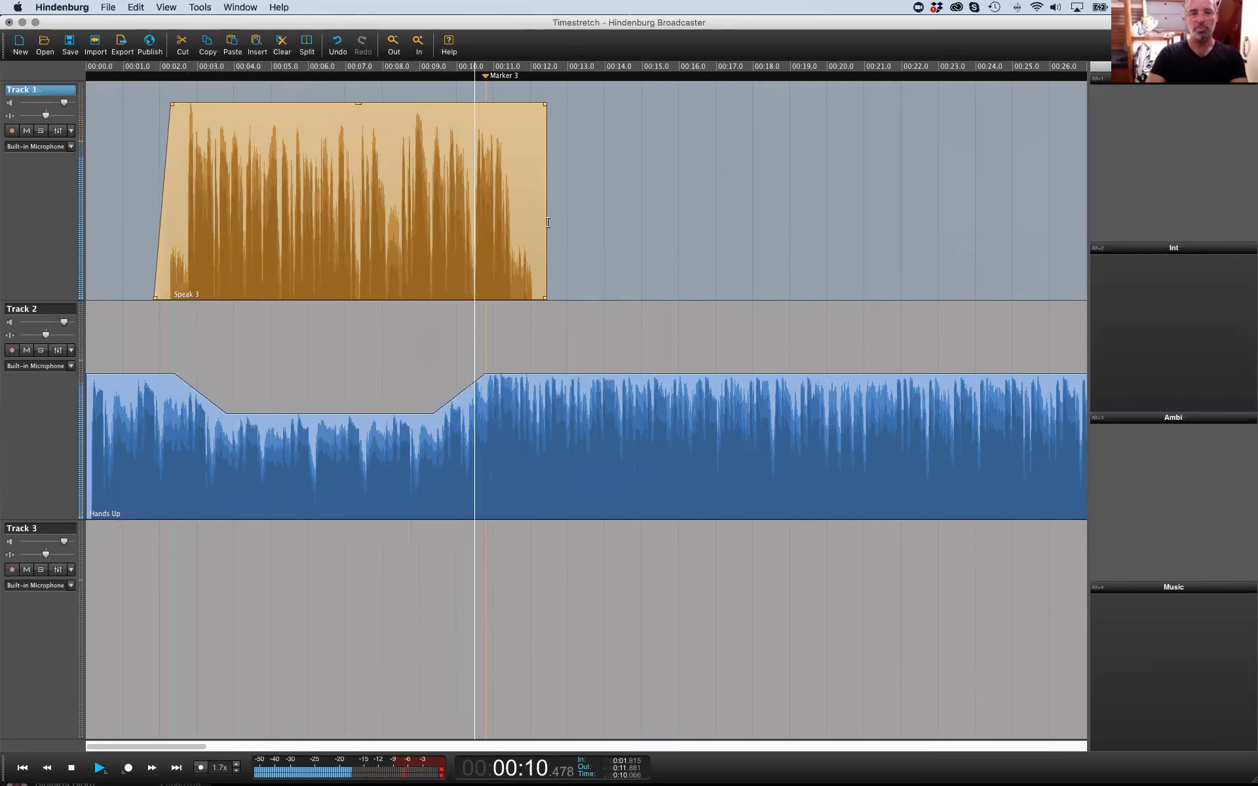
key(space)
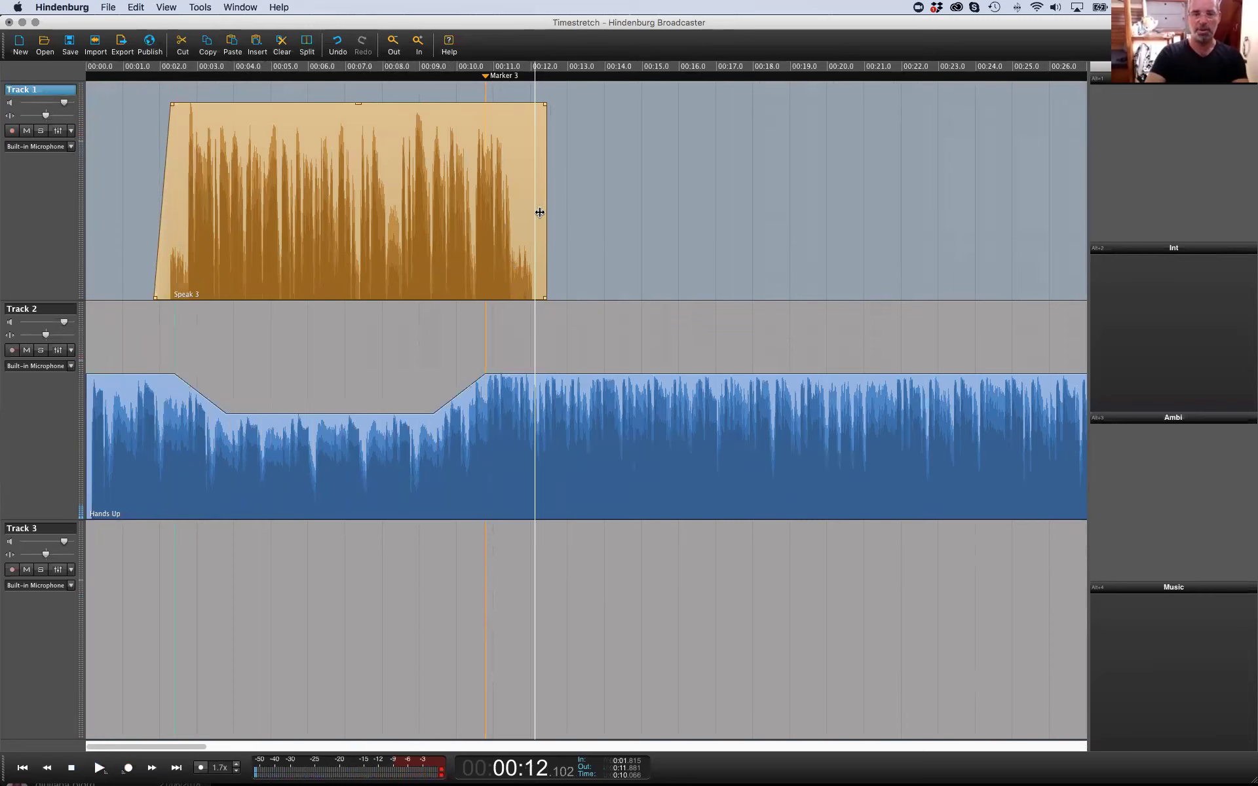
Time-compress the end of the Speak 3 clip to about 11.7 s and play the mix from about 1.6 s past Marker 3
drag(544, 211, 545, 209)
drag(531, 209, 520, 210)
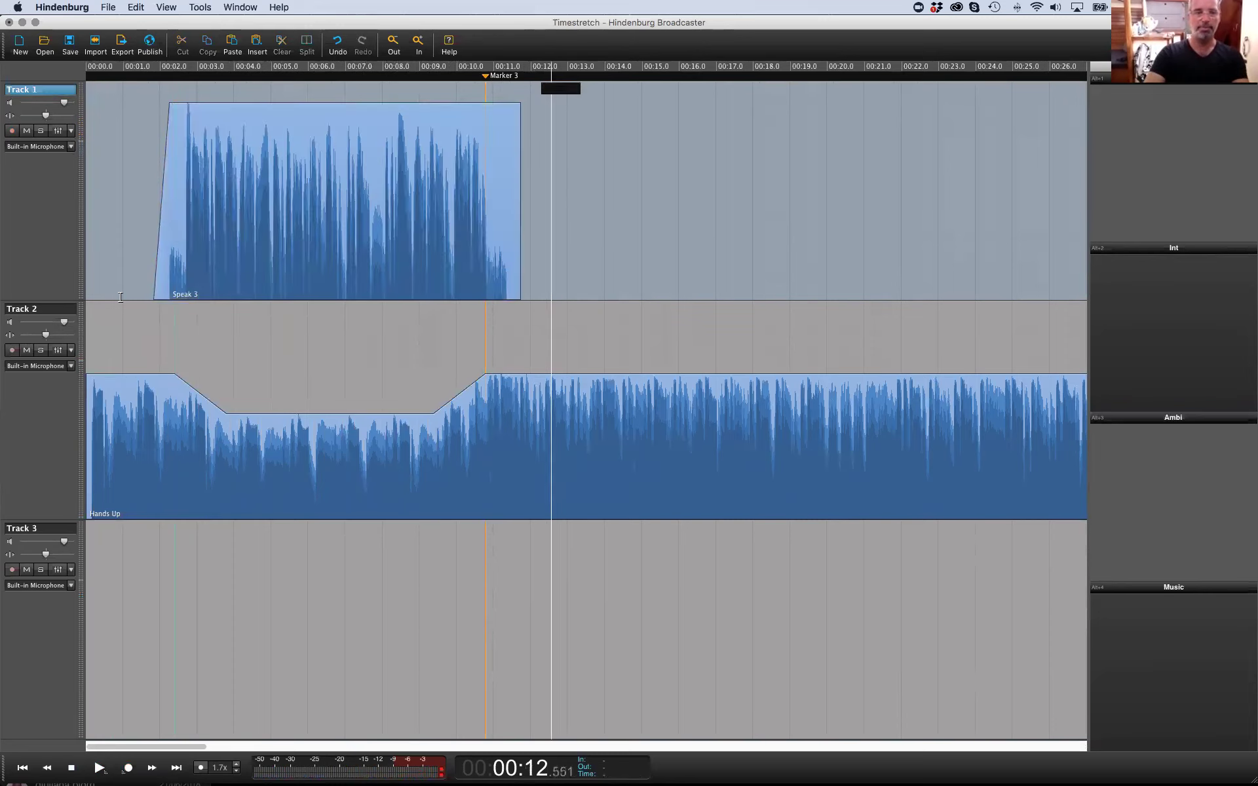
click(178, 328)
click(143, 325)
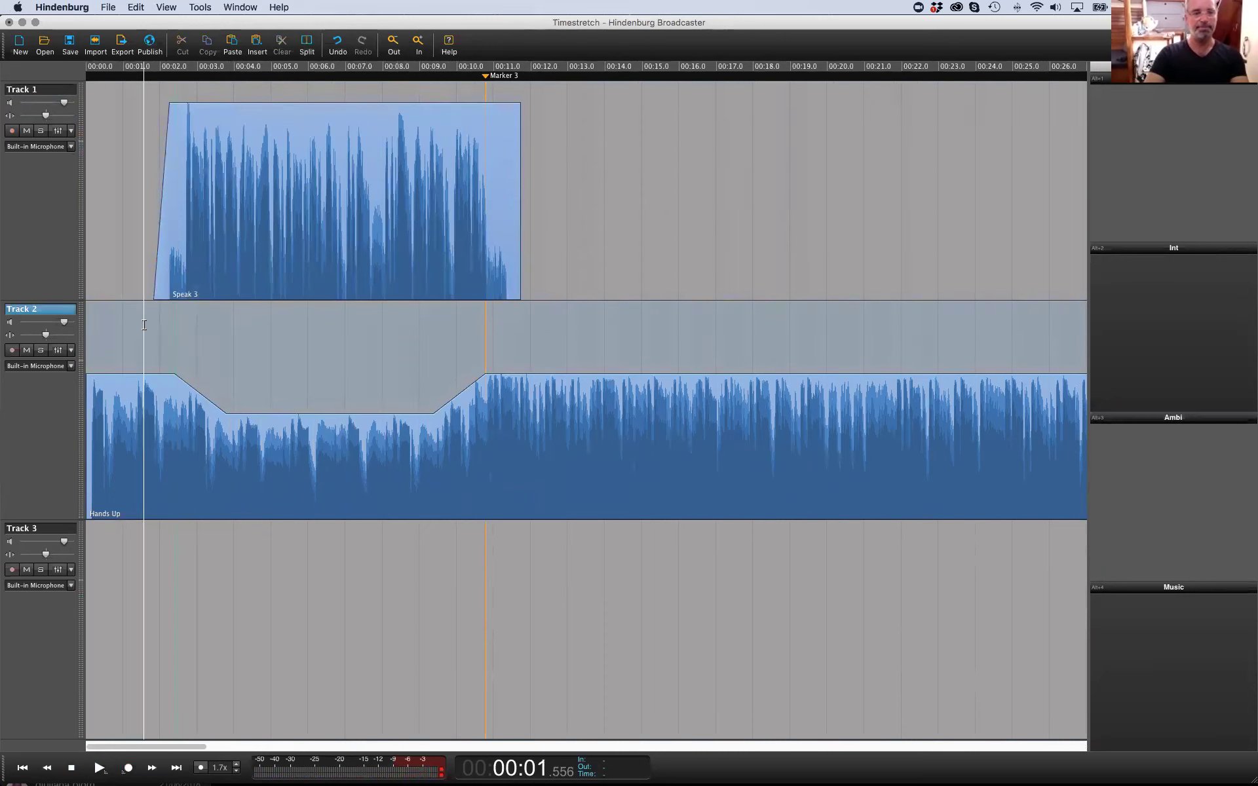
key(space)
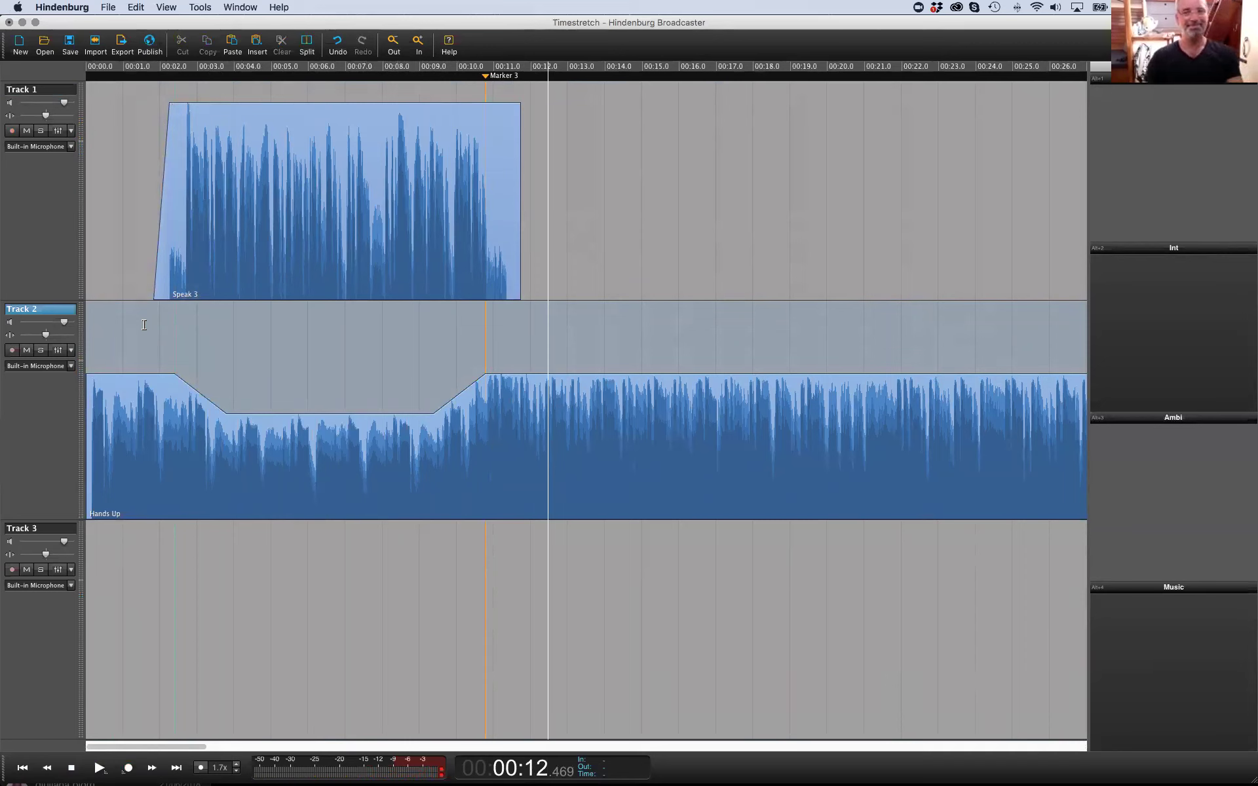
Switch to Skype to check the webinar topic list in the open chat, and return to Hindenburg
key(super+Tab)
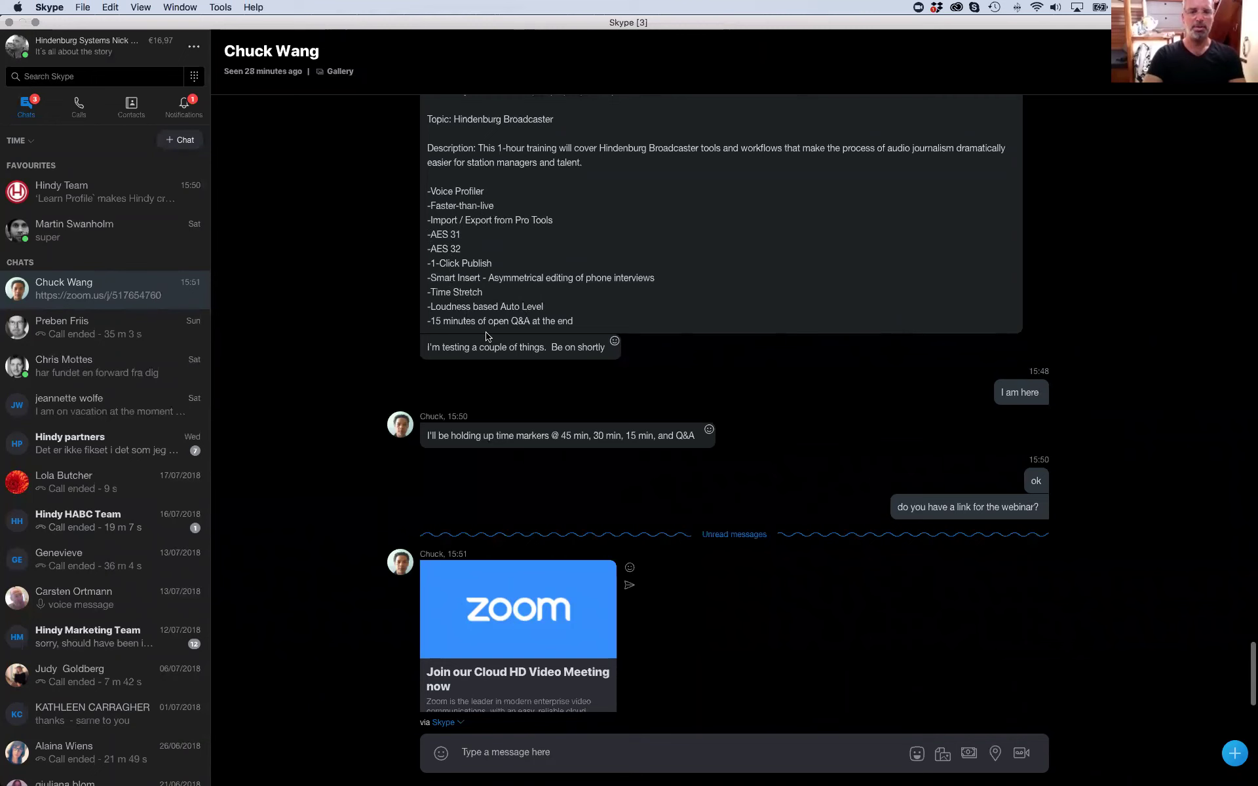
key(super+Tab)
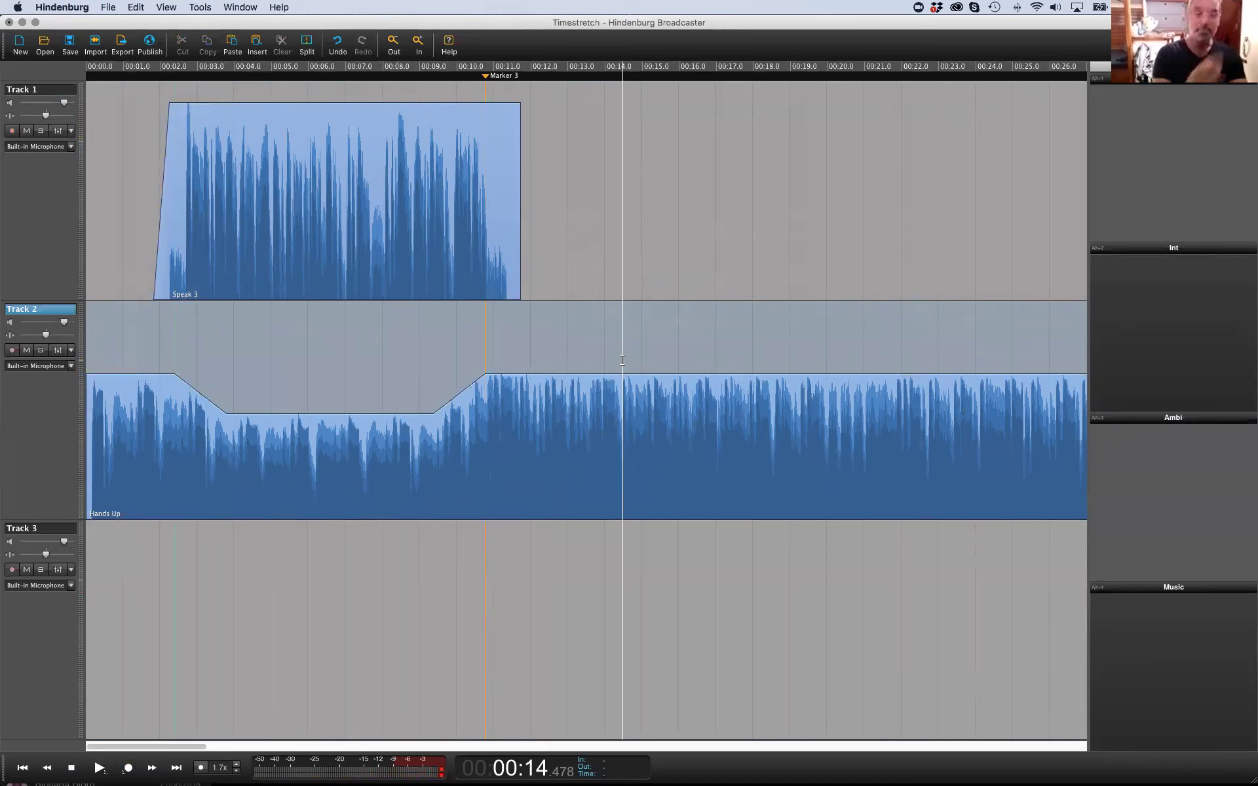
Close the Timestretch session without saving its changes
key(super+q)
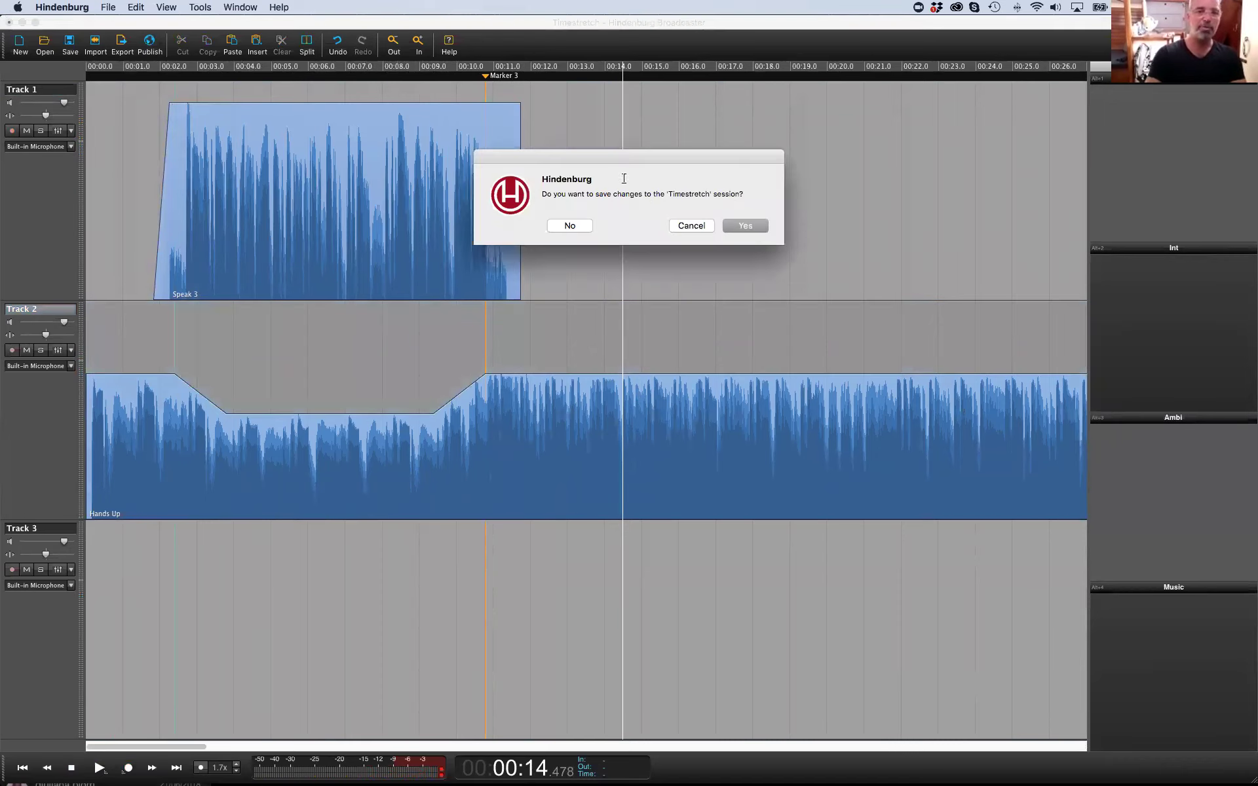
click(561, 226)
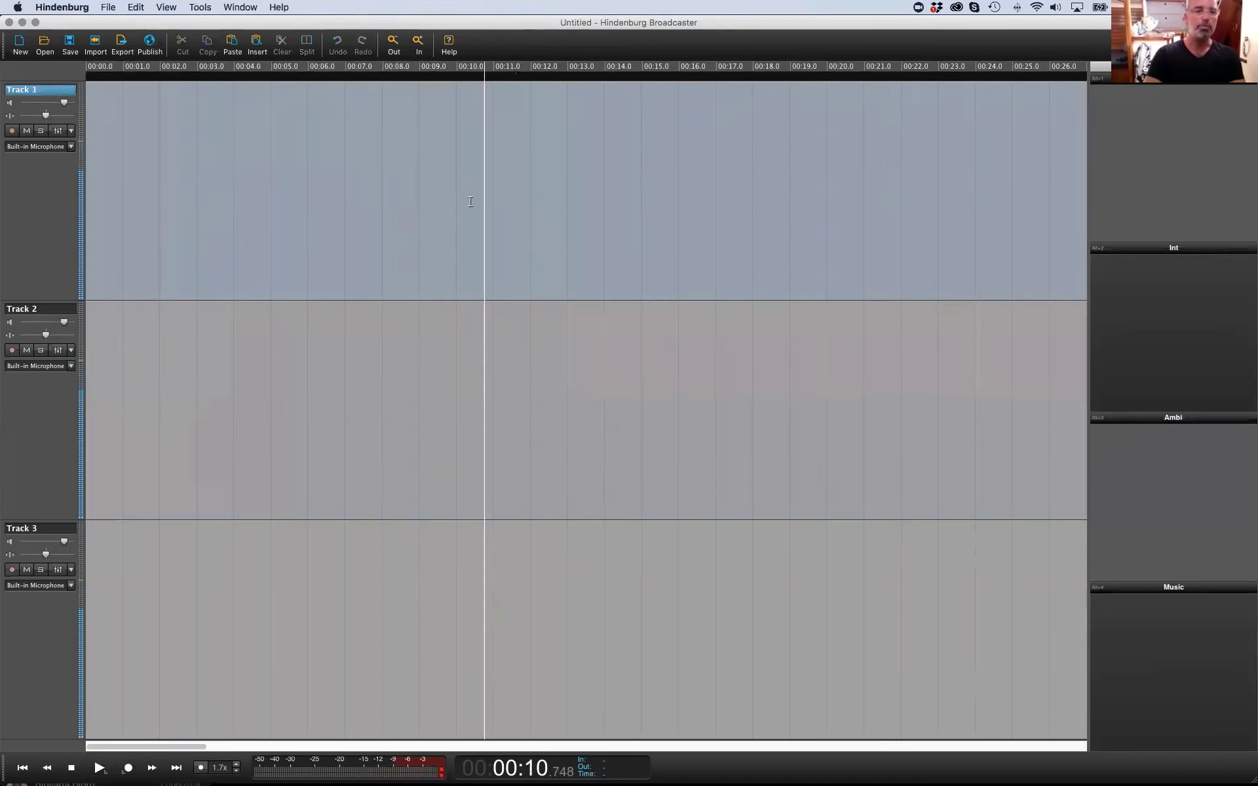
Open ProTools Session.ptx from the ProTools Session folder inside ProTools, with the file type set to PT Files (*.ptx;*.ptf)
click(106, 8)
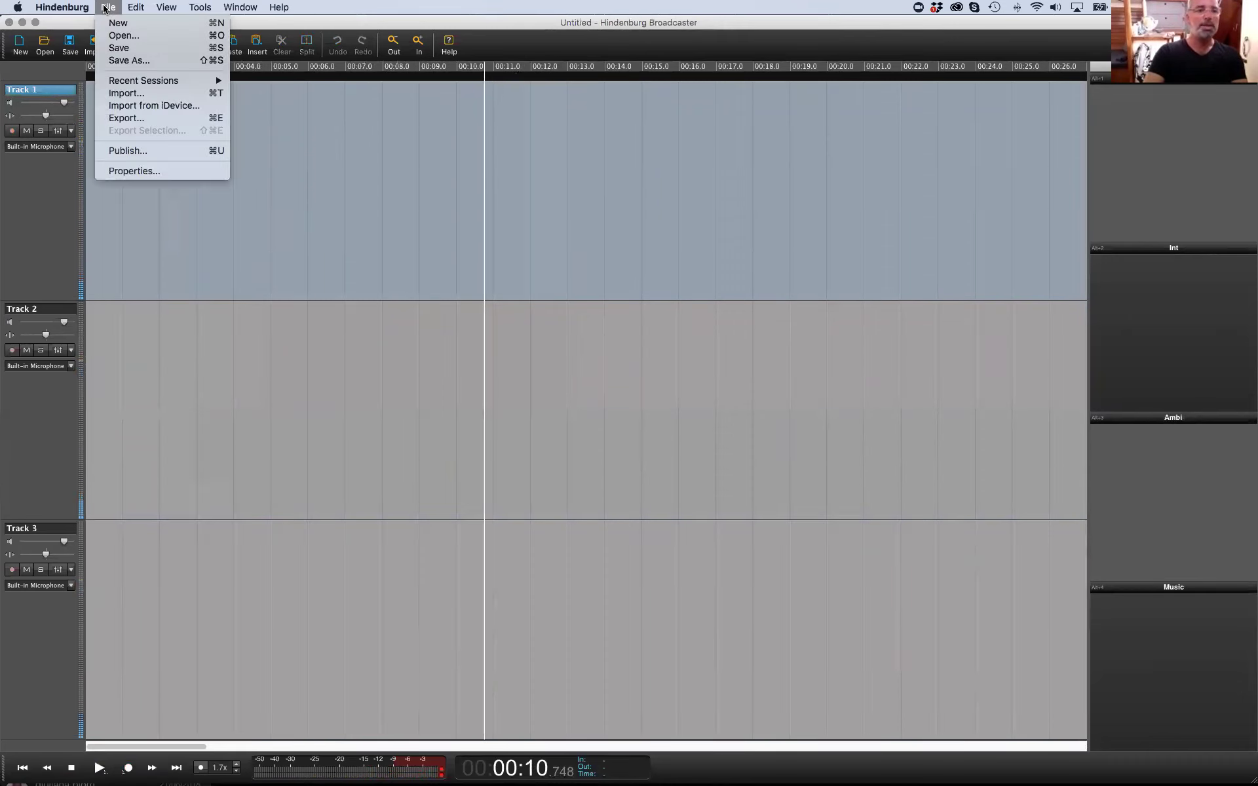
click(139, 37)
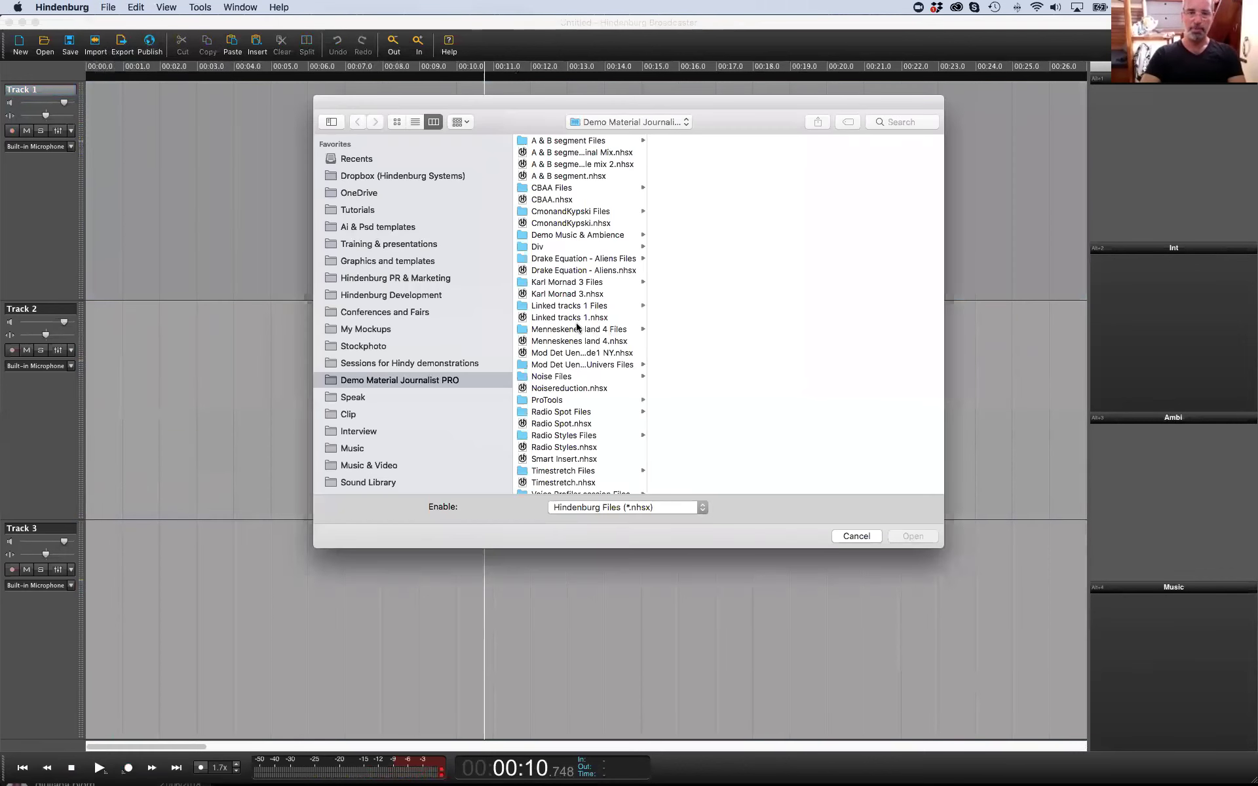
drag(648, 347, 705, 347)
scroll(667, 354, down, 1)
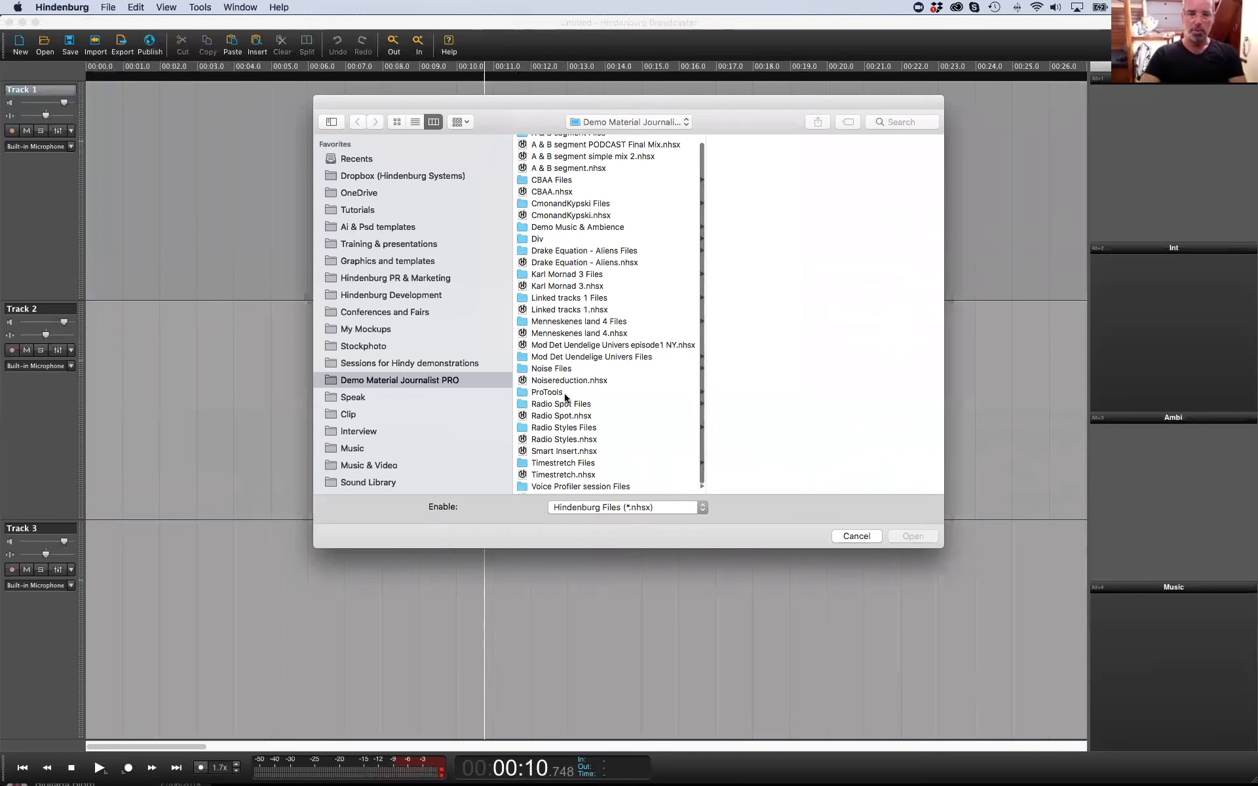
click(562, 393)
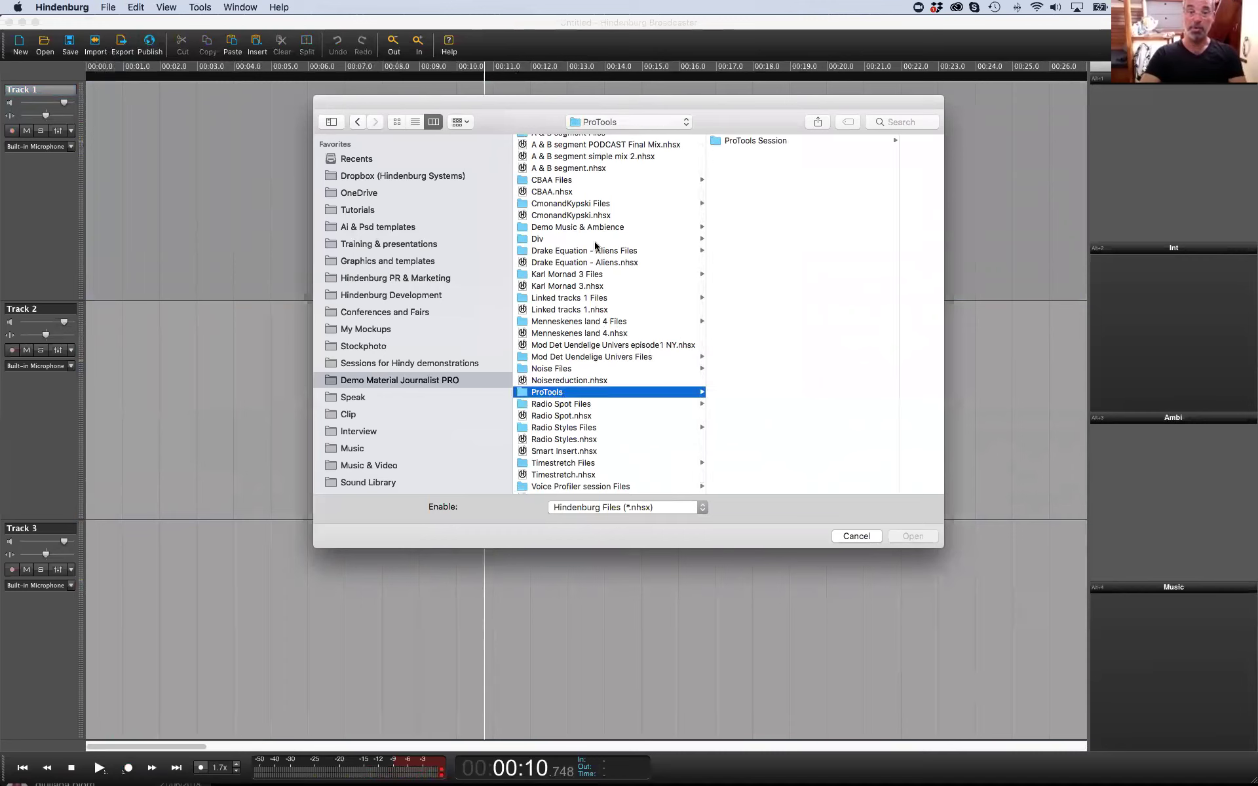
click(762, 141)
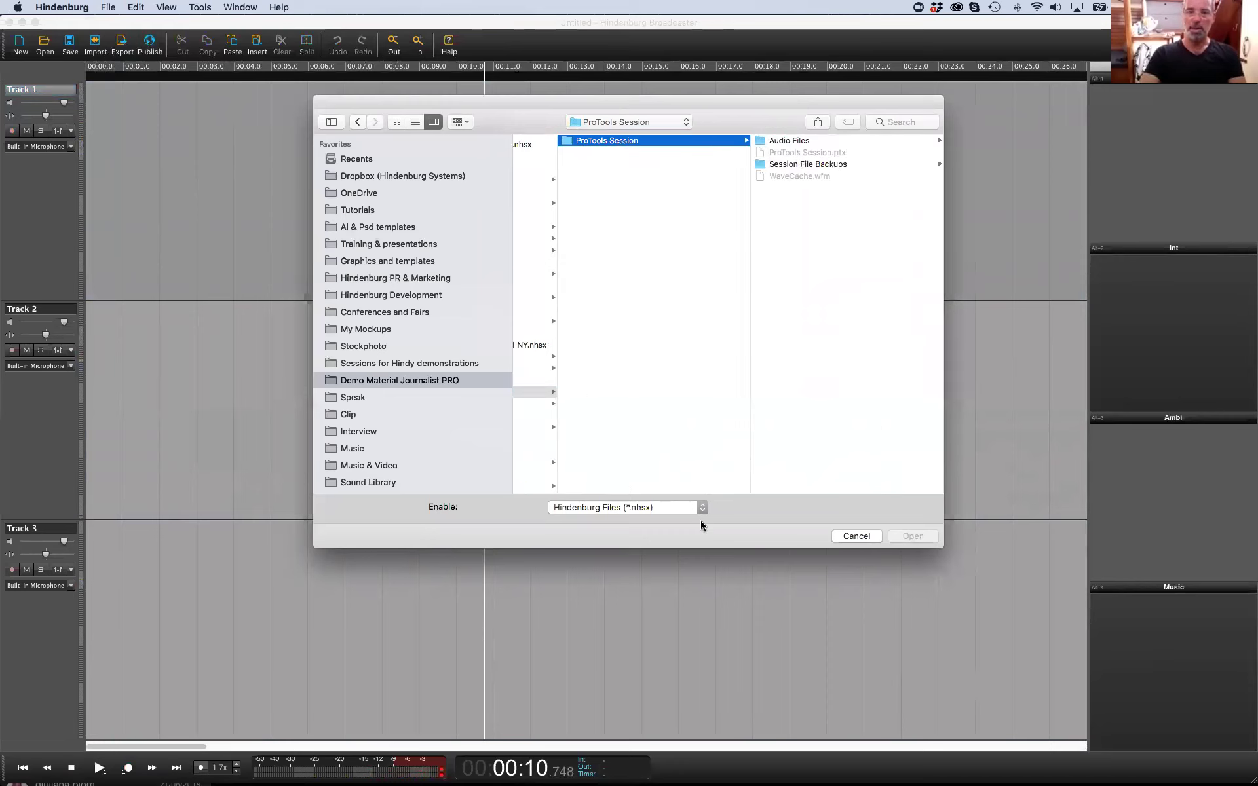
click(601, 512)
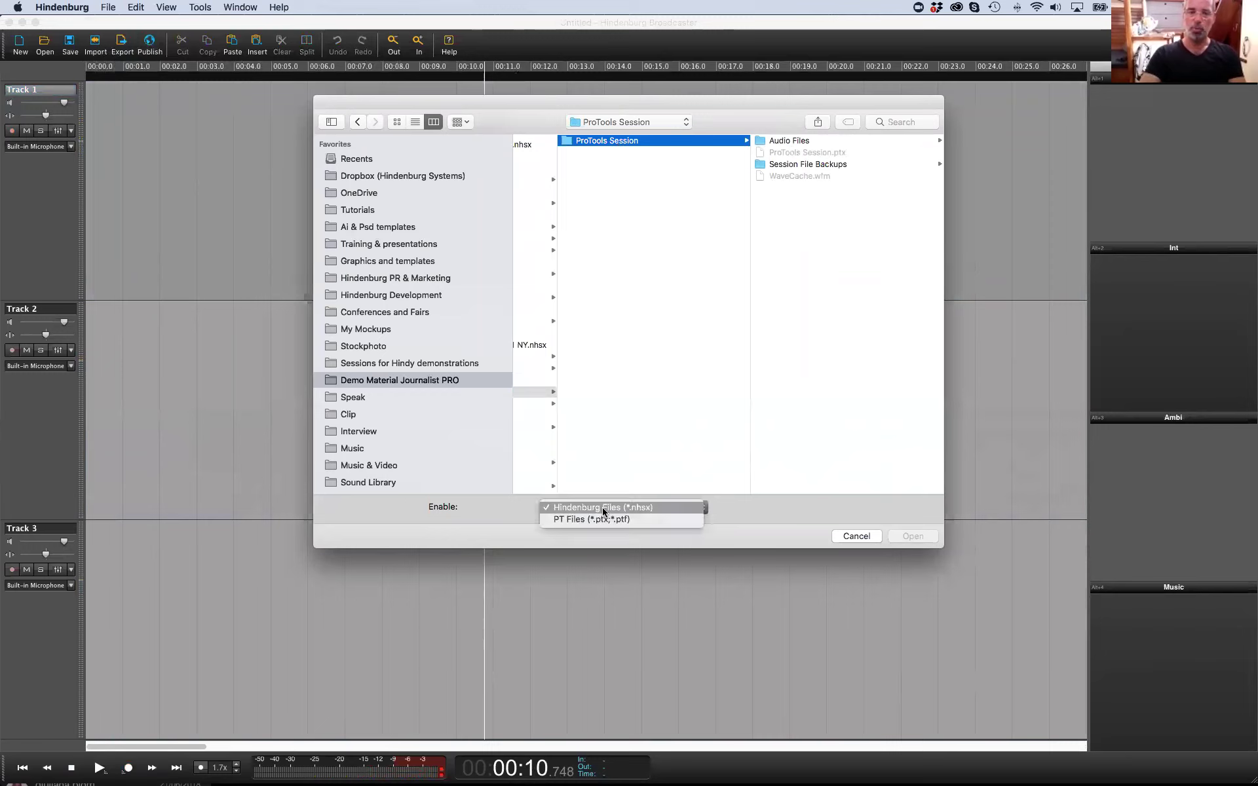
click(663, 525)
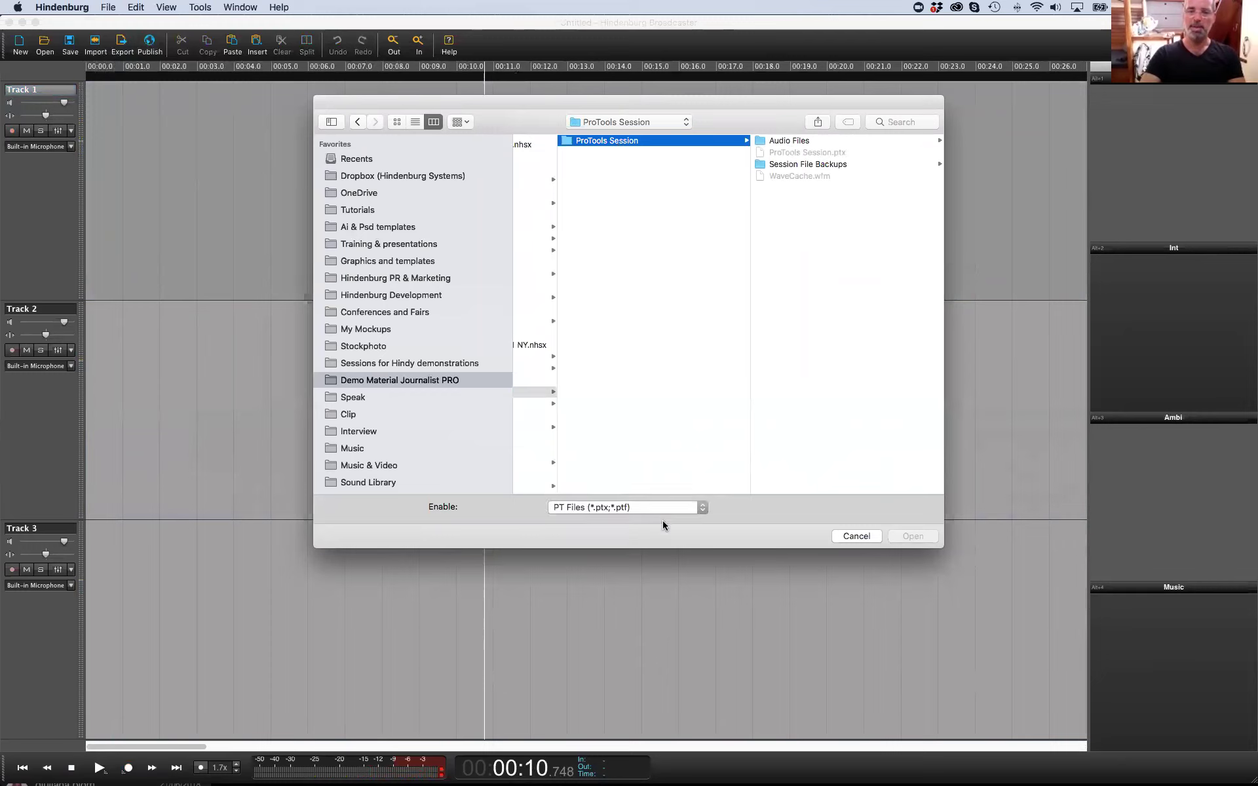
click(827, 154)
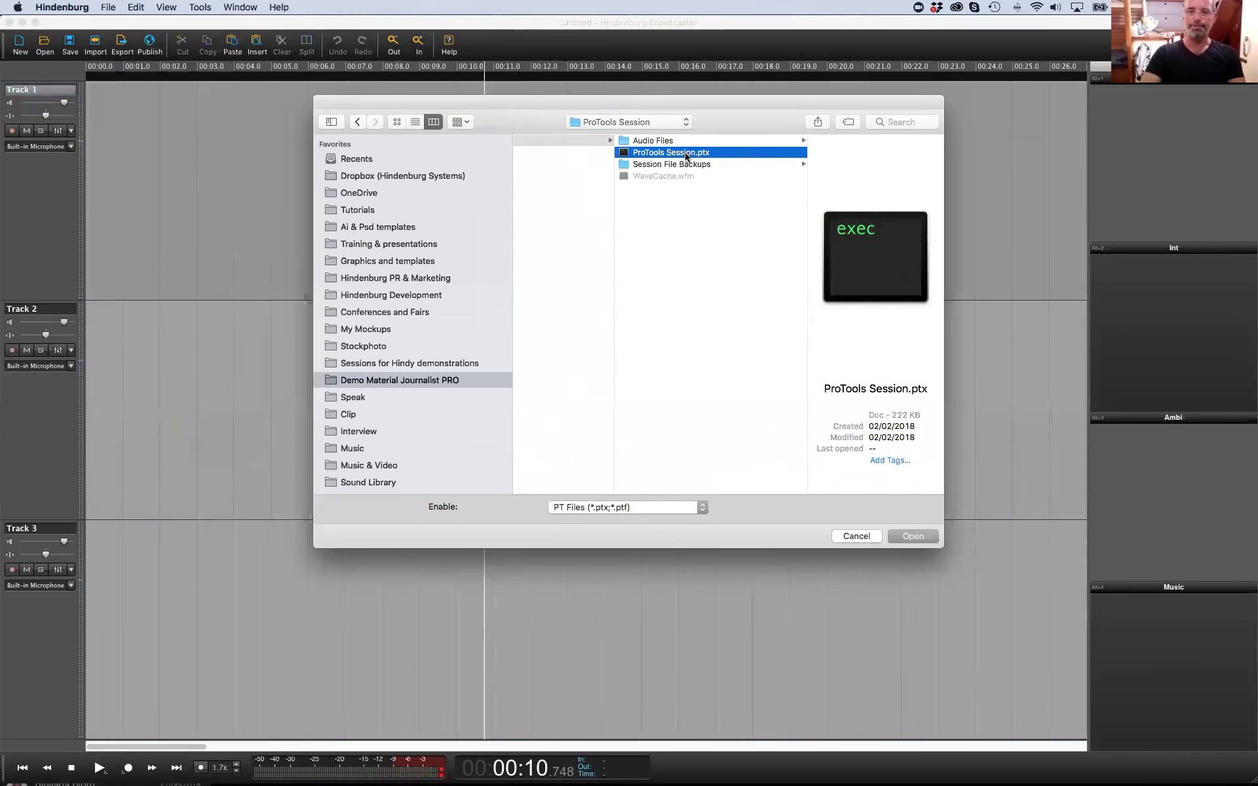
click(913, 537)
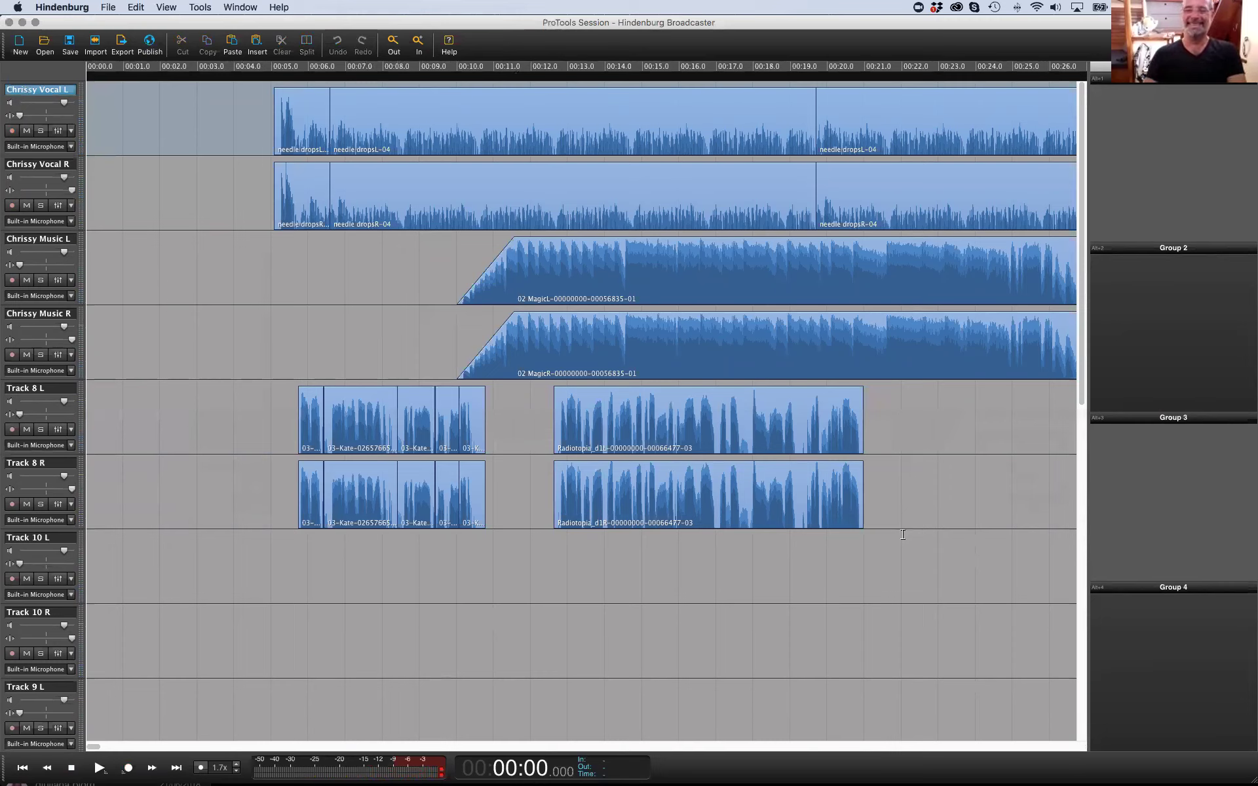
click(212, 347)
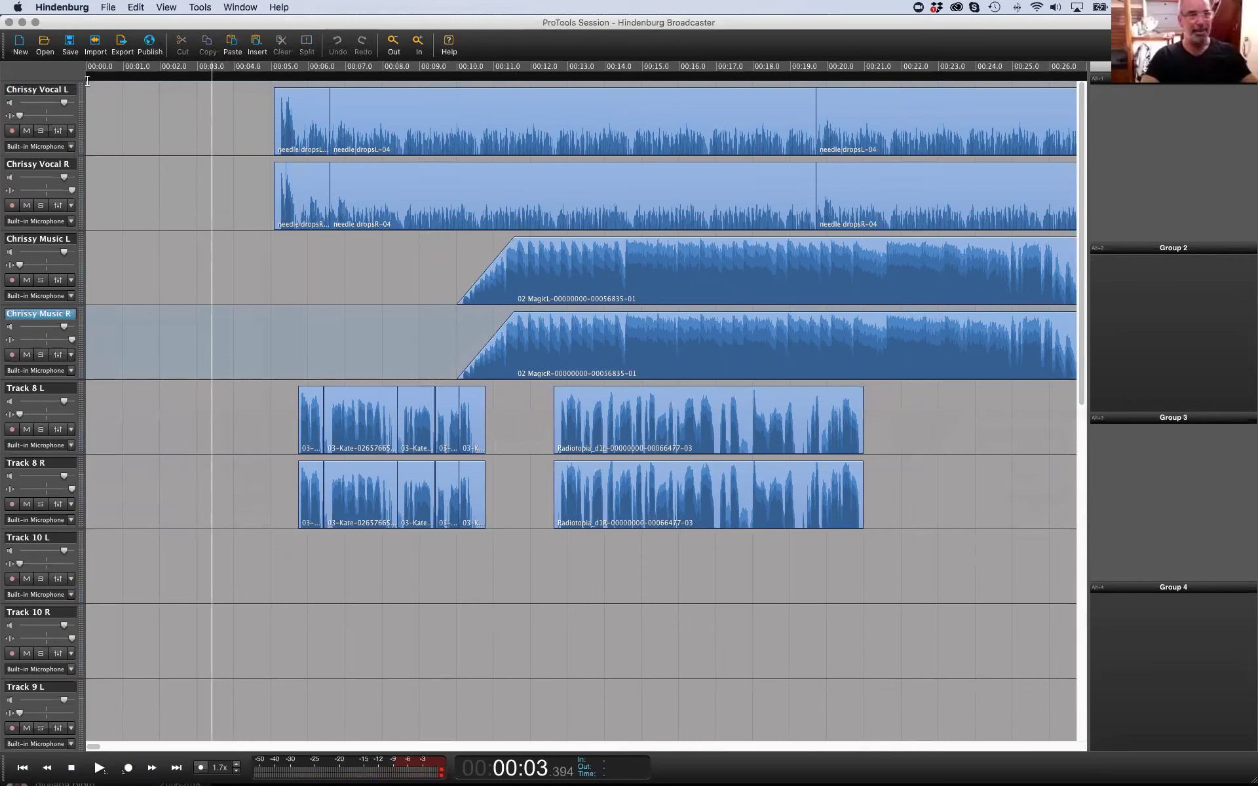
click(109, 7)
mouse_move(145, 79)
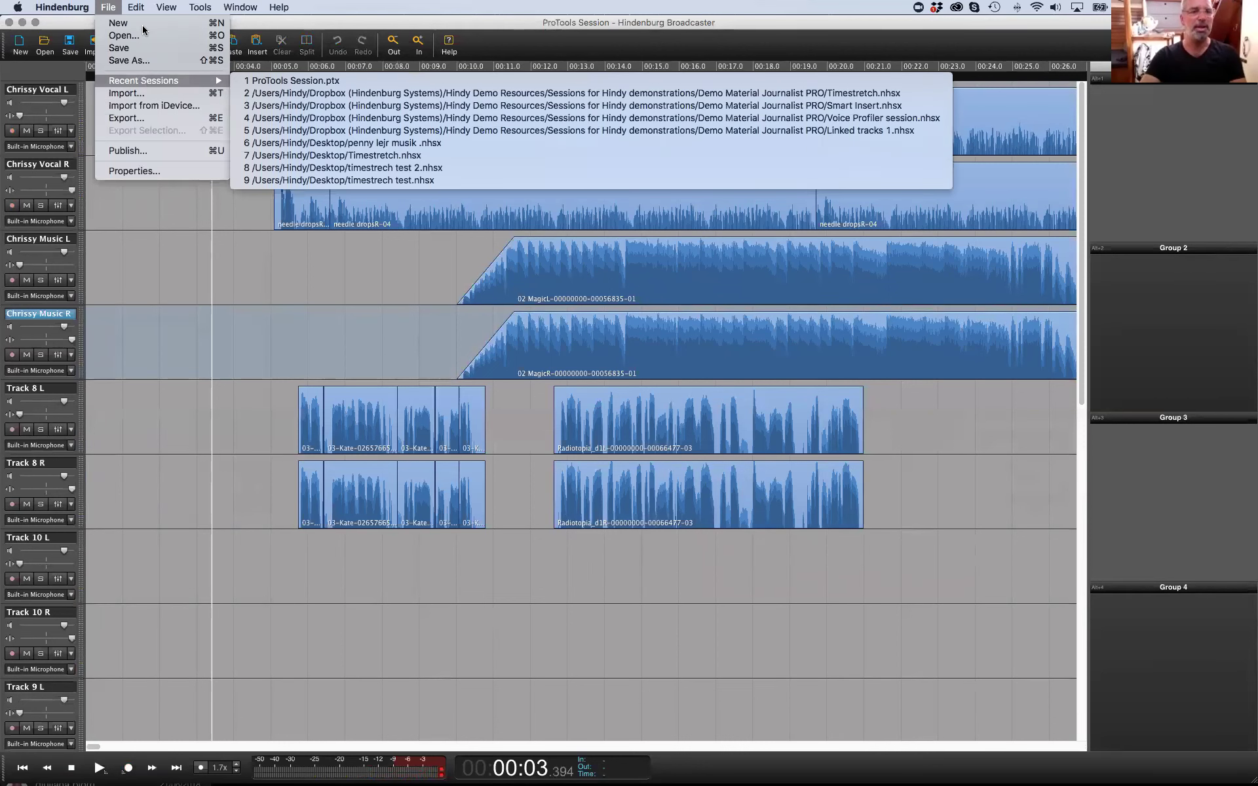
click(622, 204)
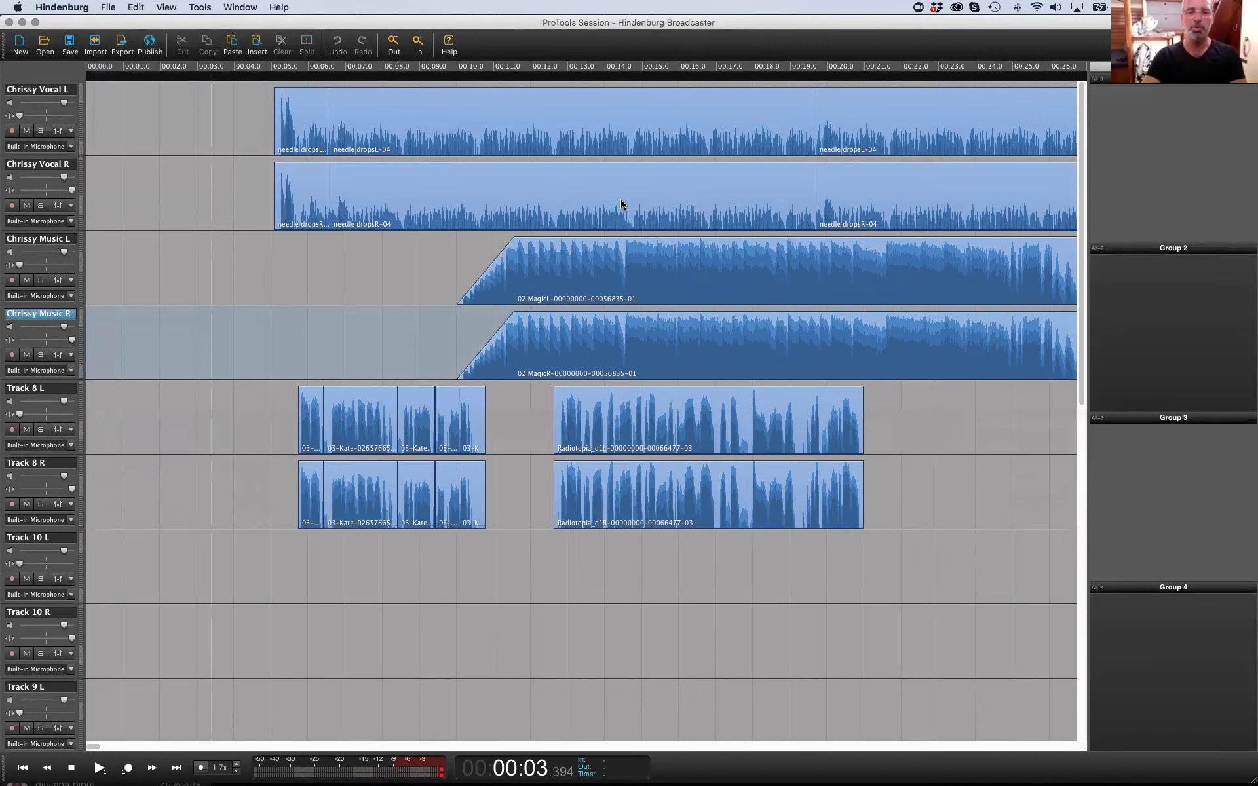
Open the session A & B segment PODCAST Final Mix.nhsx from the Demo Material Journalist PRO folder
key(super+o)
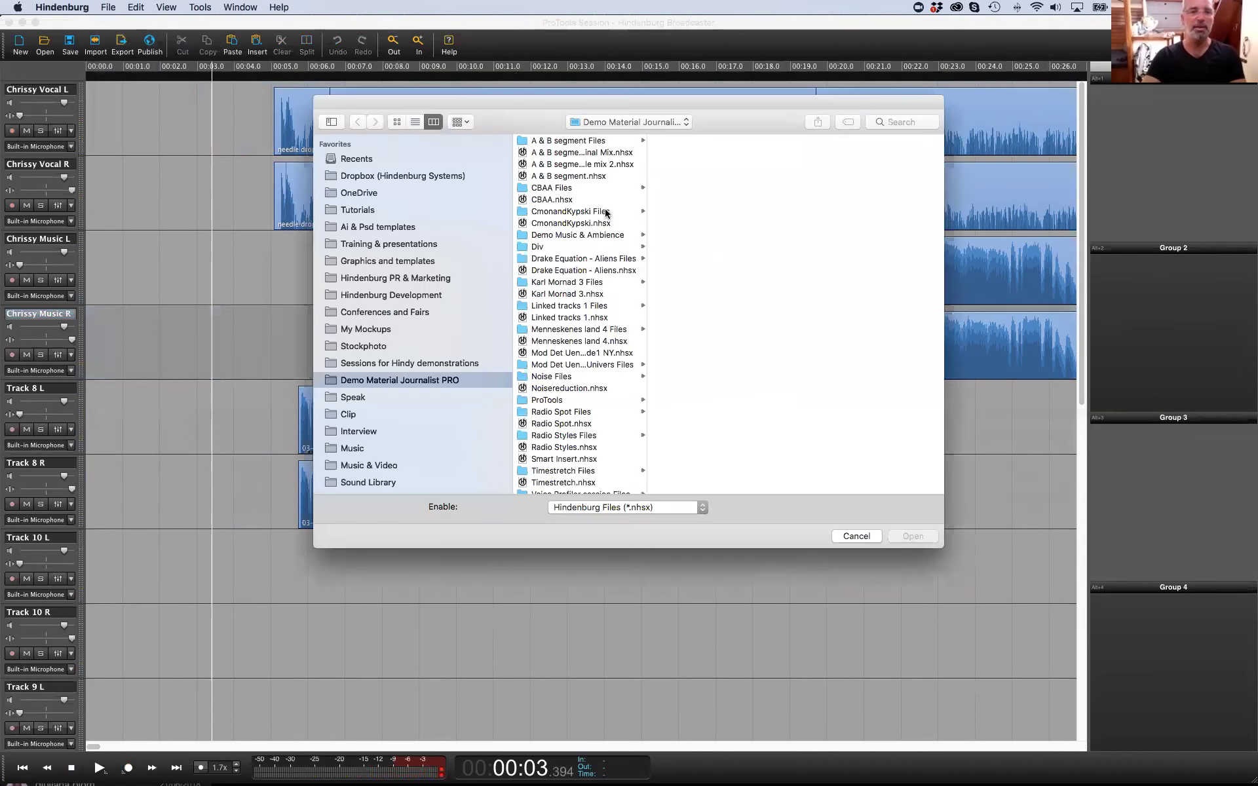
click(606, 153)
click(914, 536)
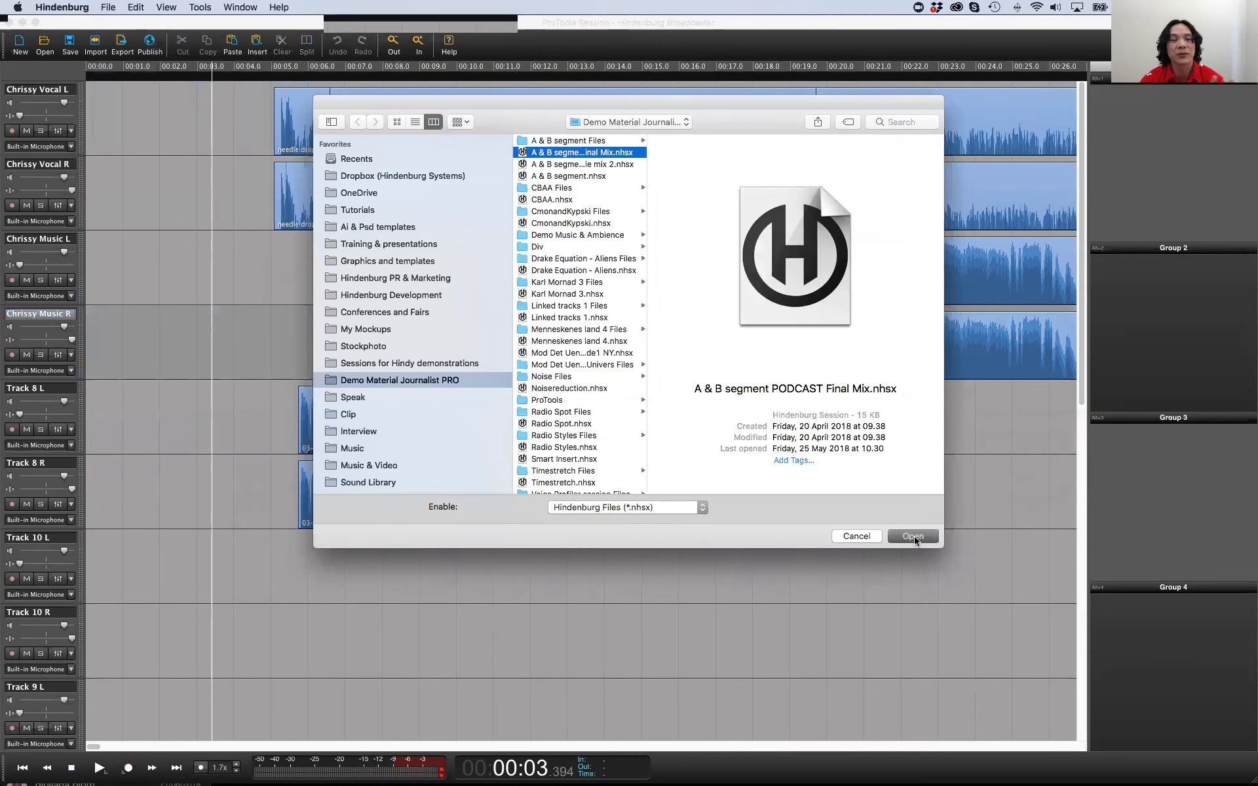
Show roughly the first 1 min 45 s of the podcast mix across its tracks
click(370, 283)
click(222, 237)
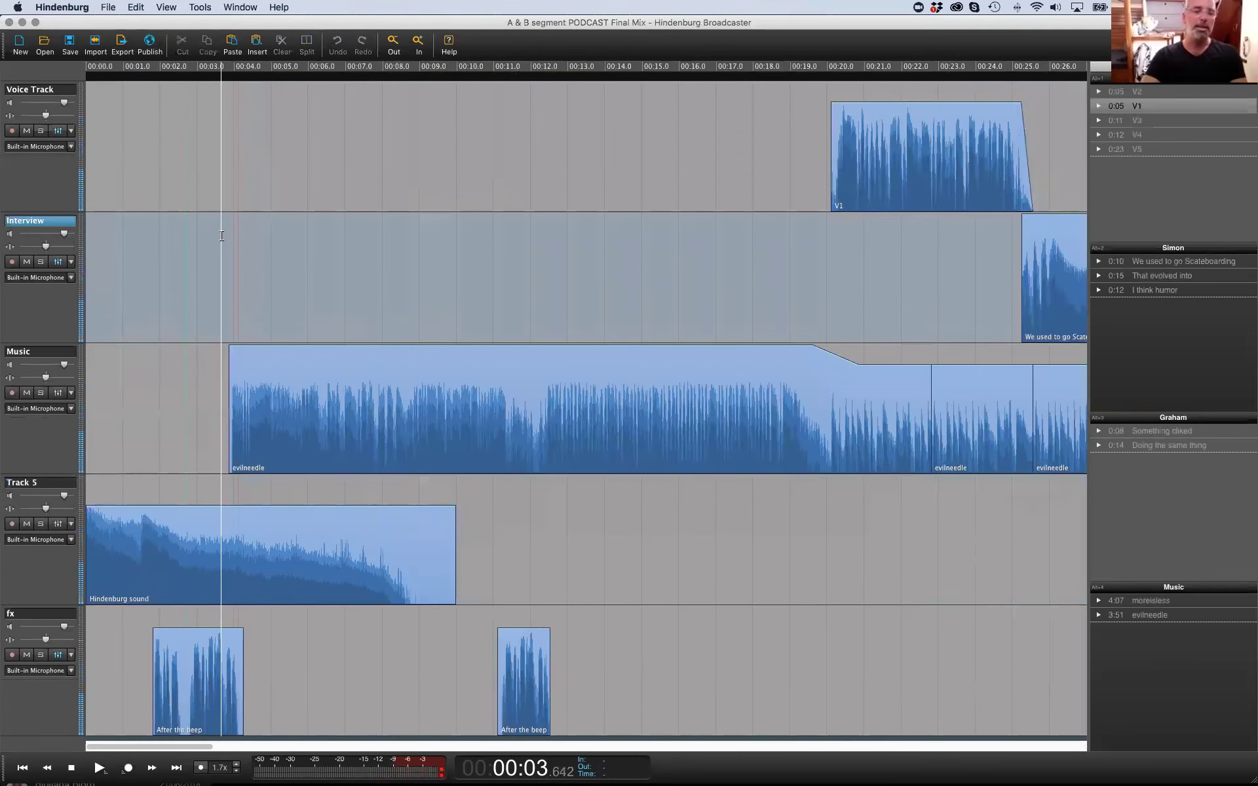
key(super+minus)
key(super+minus)
key(super+minus)
key(super+minus)
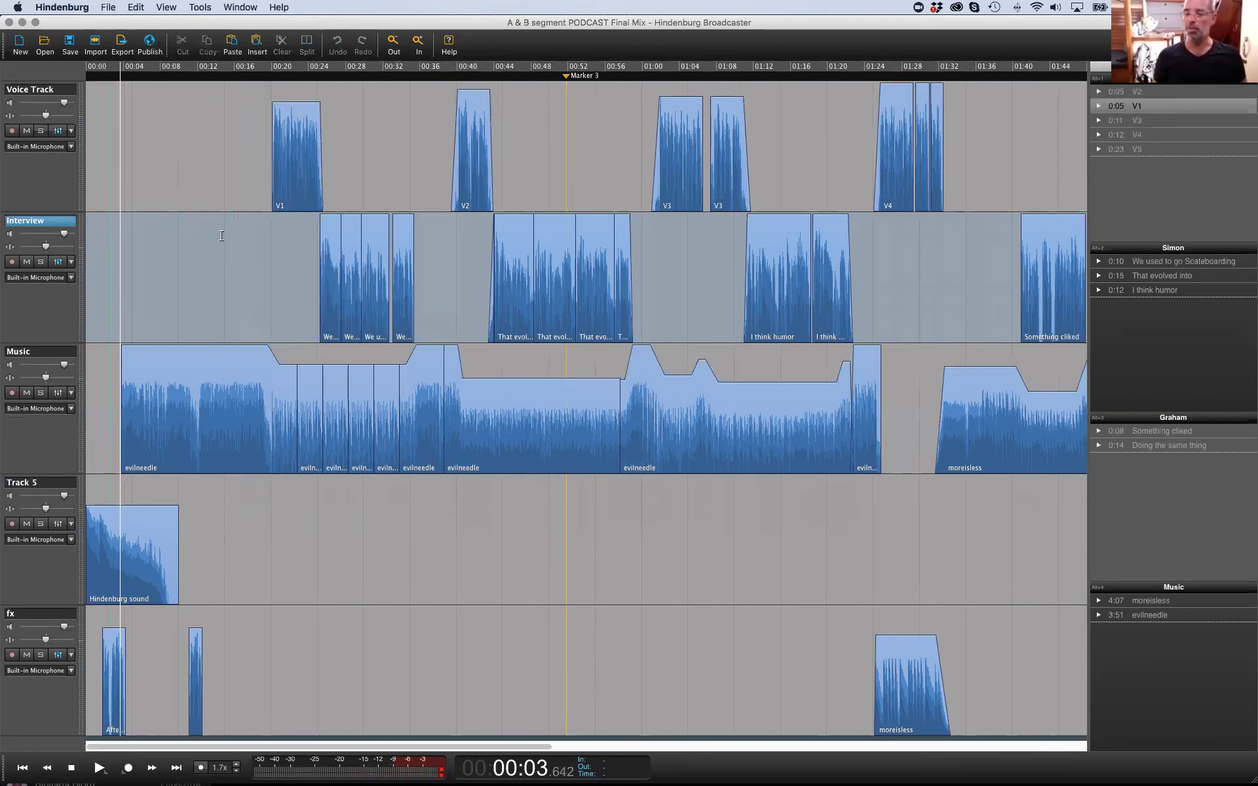
Place the playhead at about 4.9 s on the Voice Track and show the whole podcast mix on the timeline
click(214, 186)
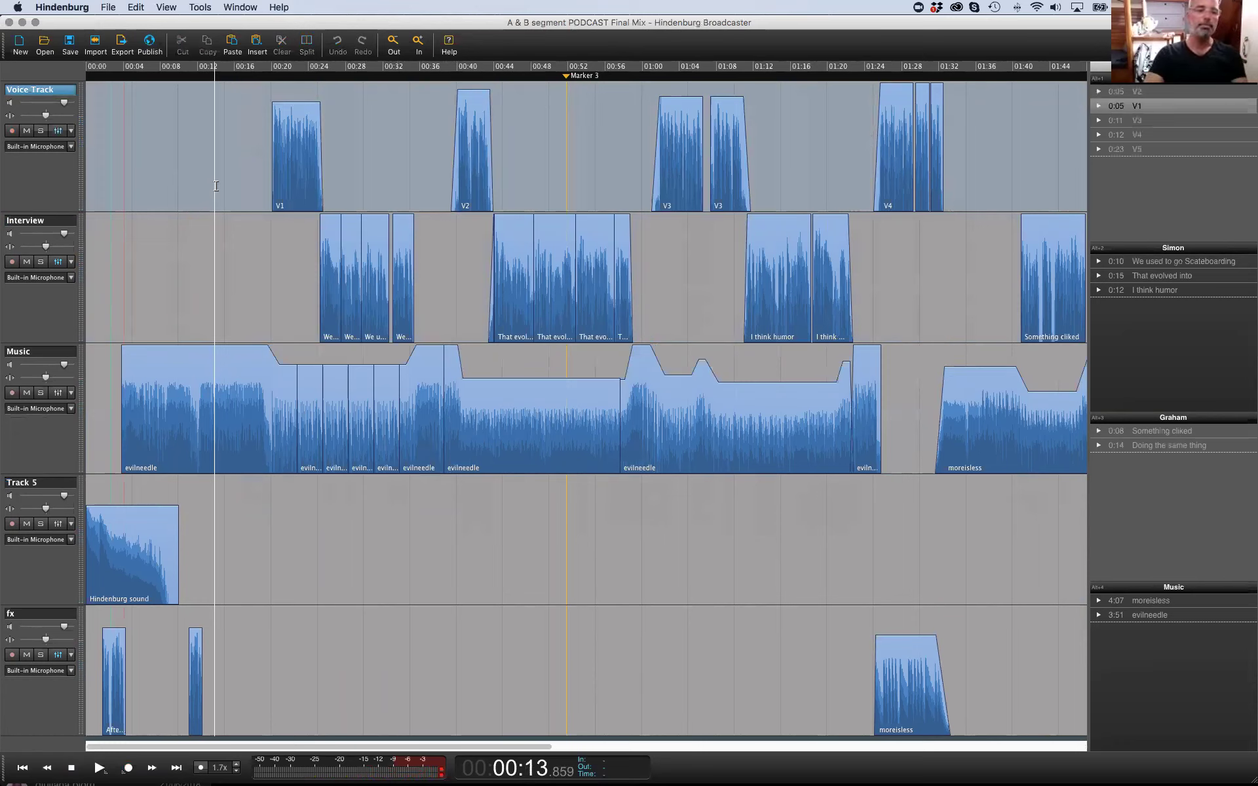
click(131, 190)
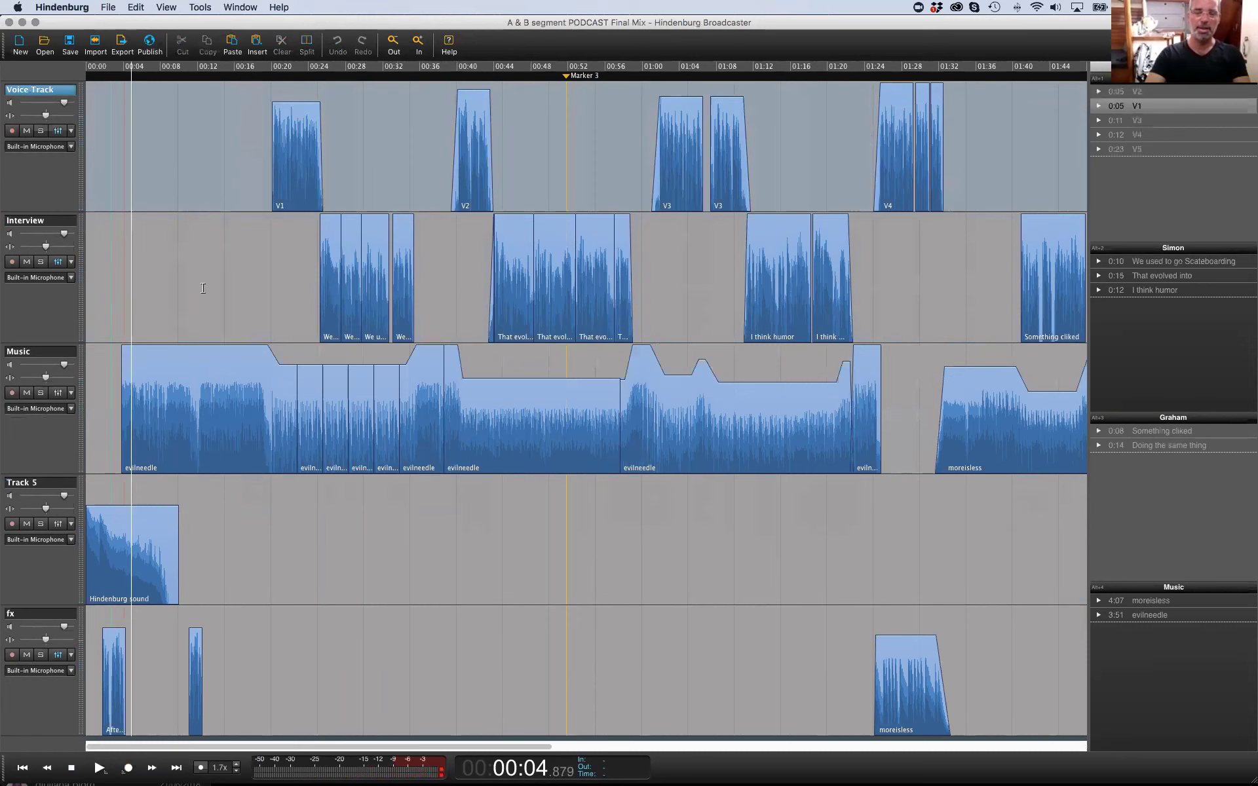
key(super+minus)
key(super+minus)
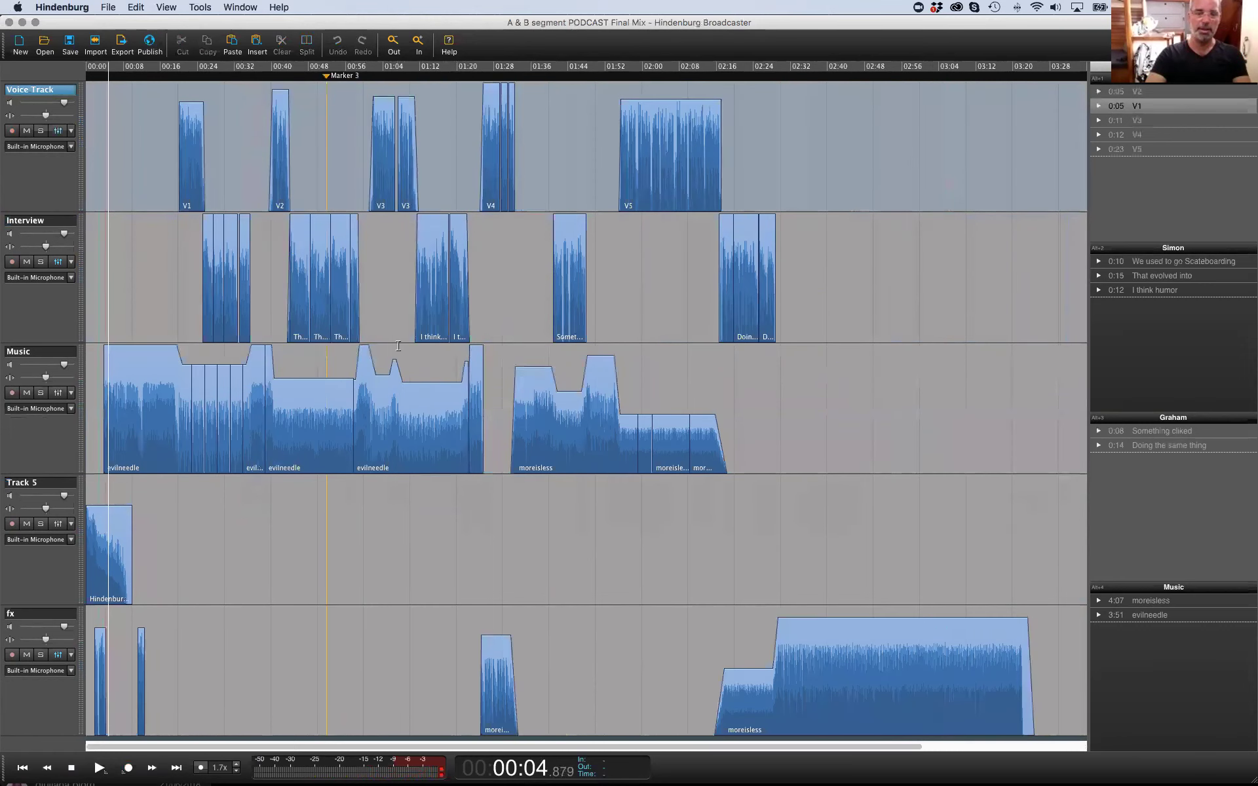
Set up saving a copy of the podcast session in the AAF Files (*.aaf) format, with the iCloud Documents folder as destination
click(103, 9)
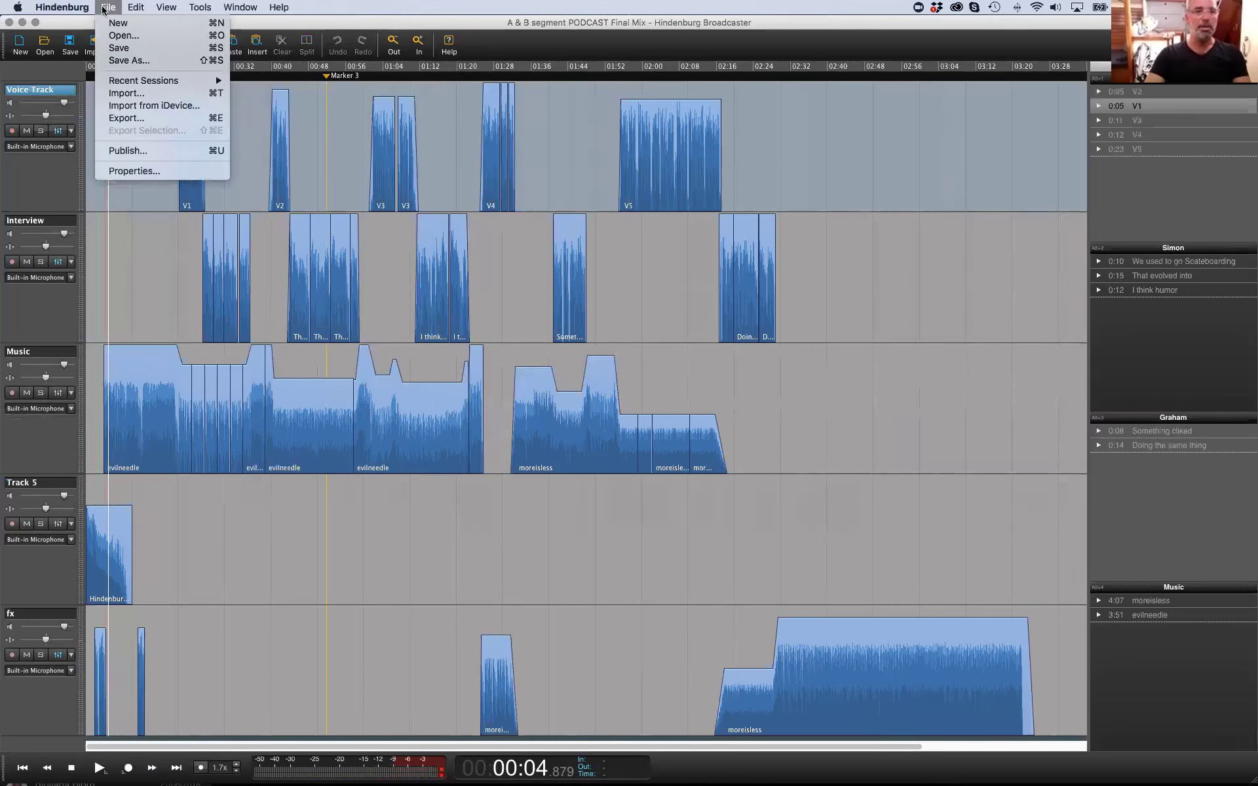
click(129, 60)
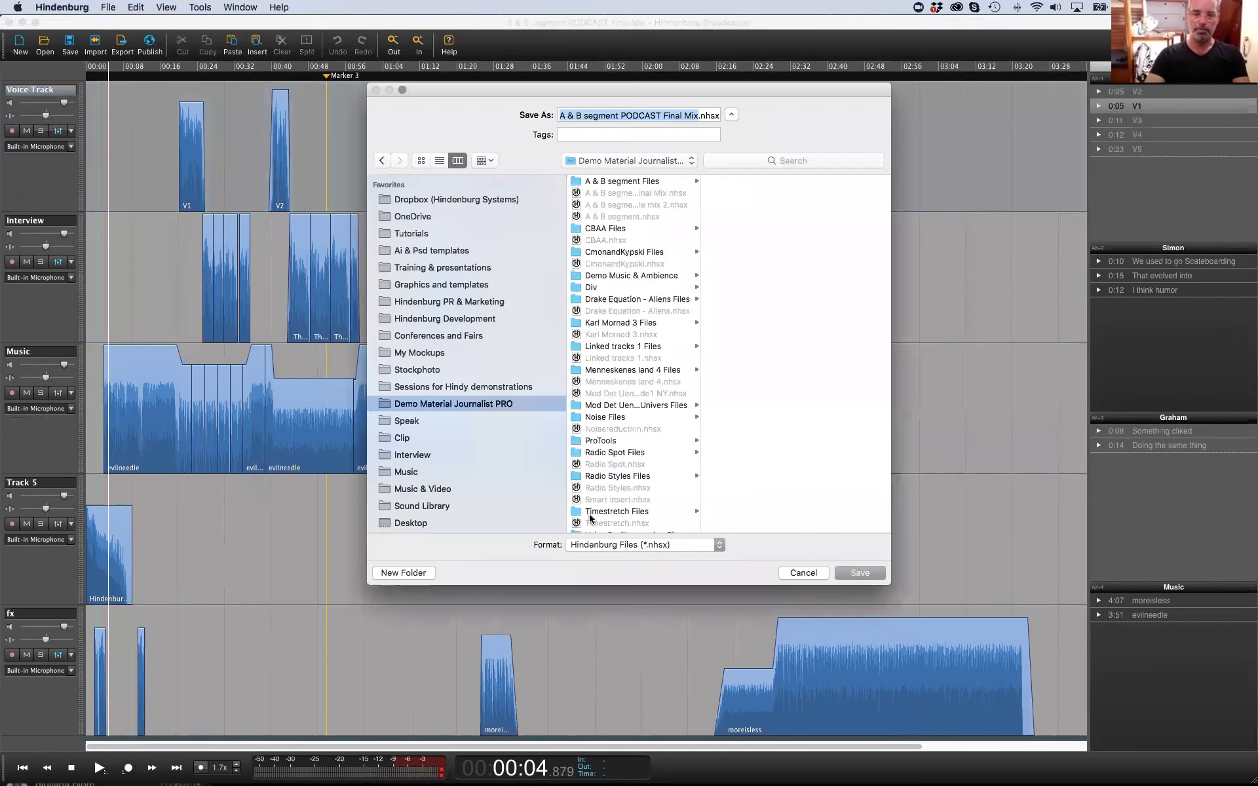
click(599, 548)
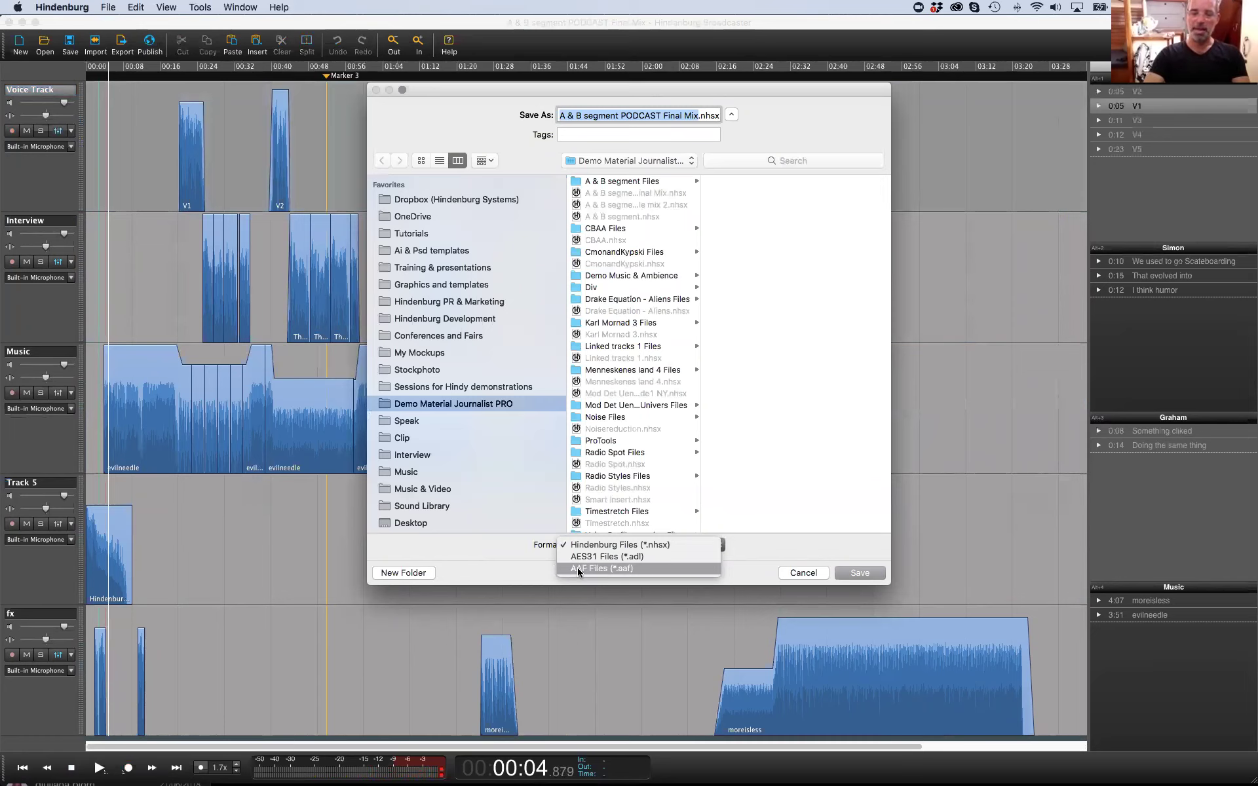
click(612, 568)
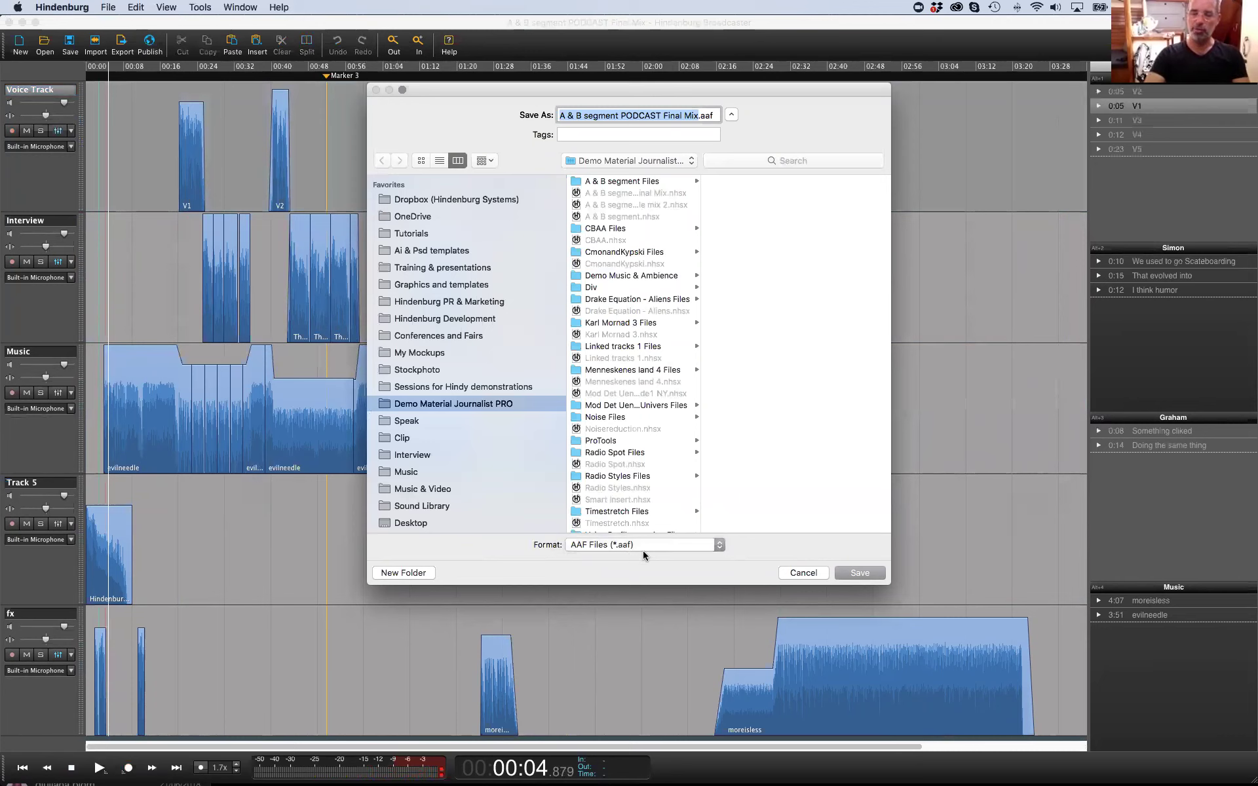
click(409, 523)
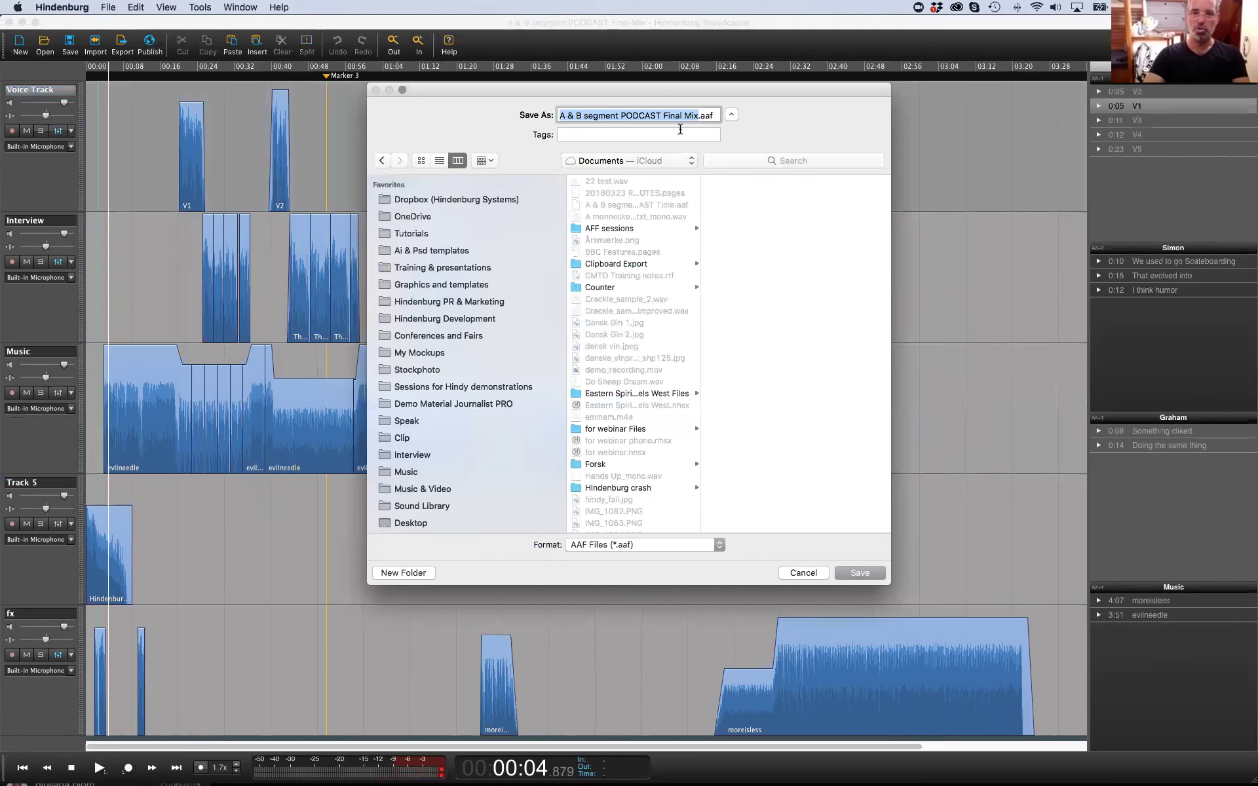
Save the session as the AAF file "A & B segment PODCAST Final Mix.aaf" in the Documents folder and dismiss the progress window
click(868, 569)
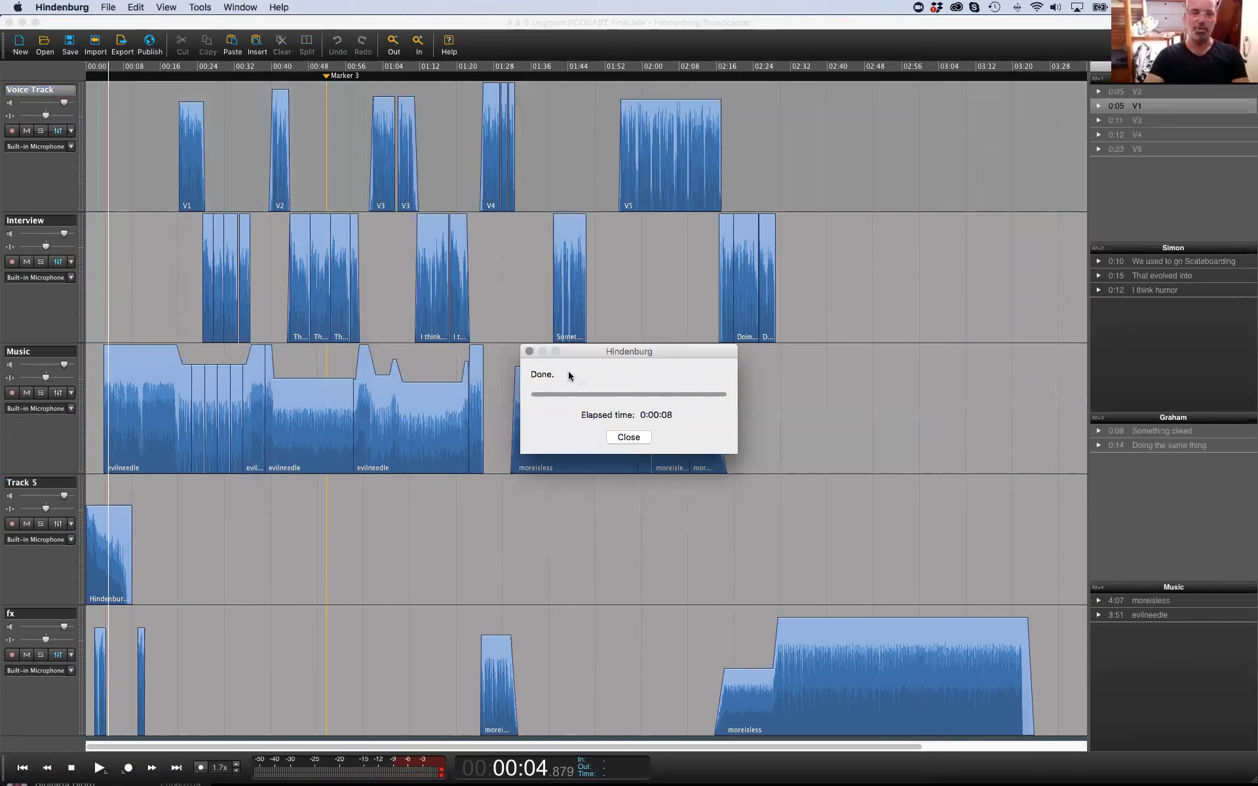
click(530, 352)
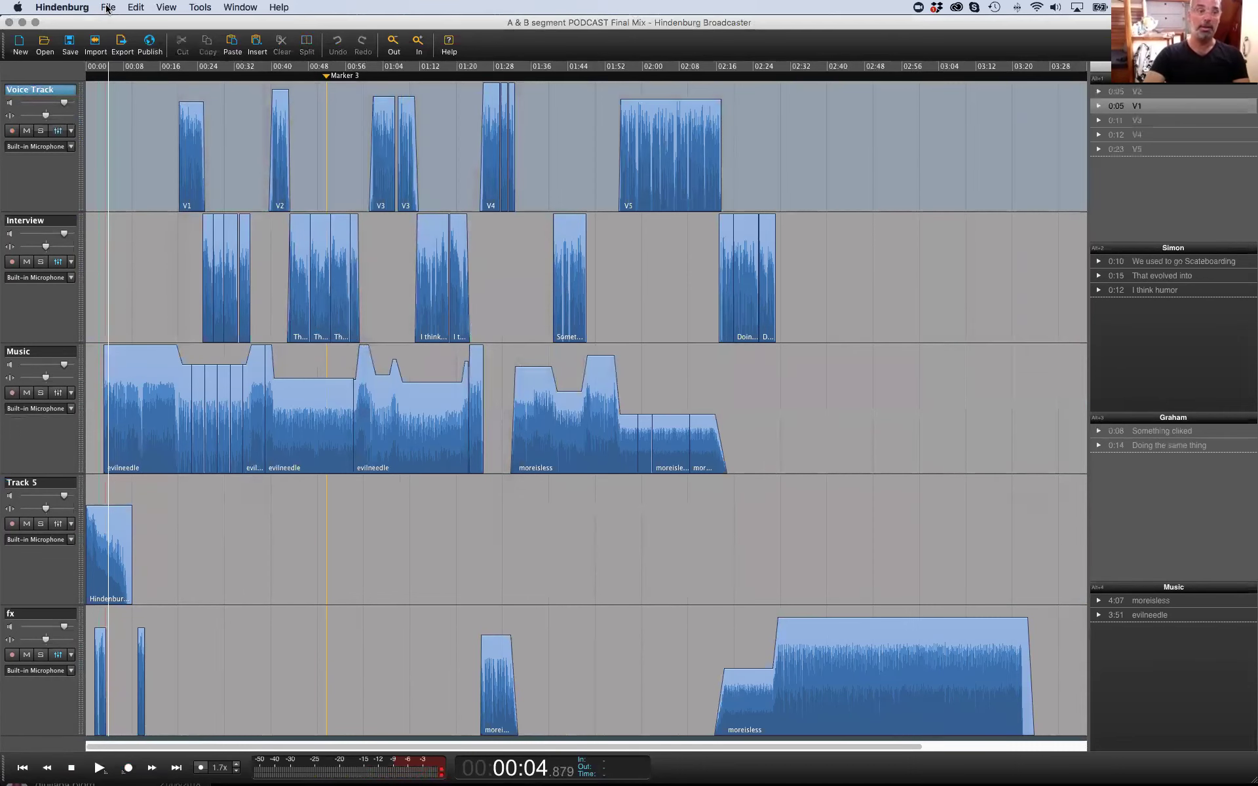
Check which file formats are offered for saving the session under a new name, without saving it
click(108, 7)
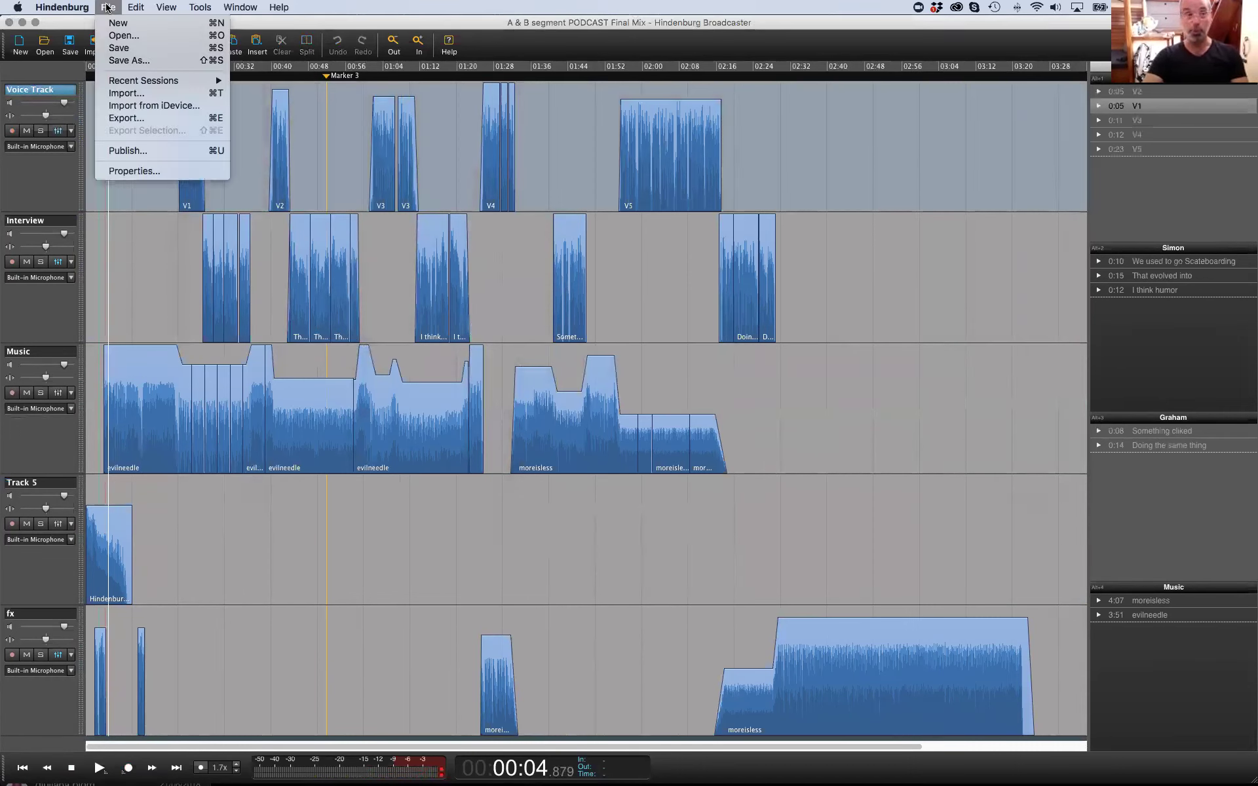
click(120, 60)
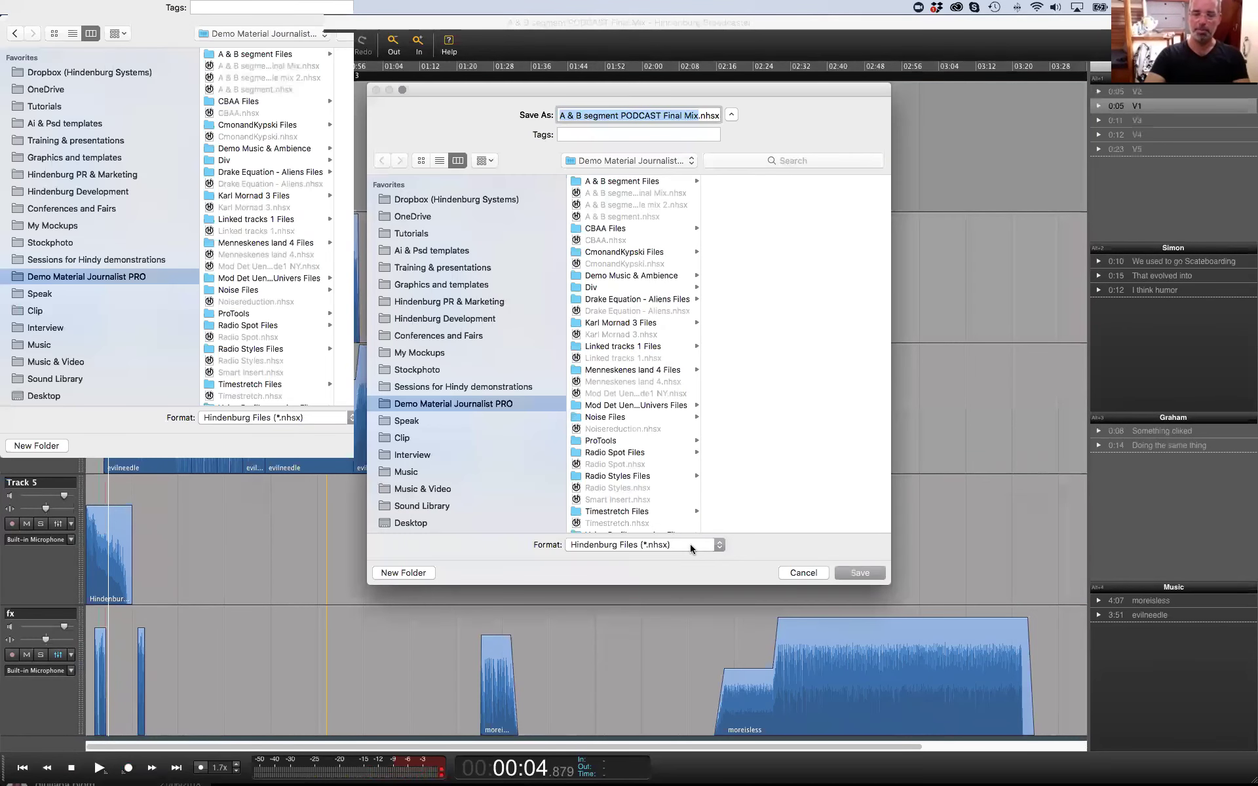
click(690, 545)
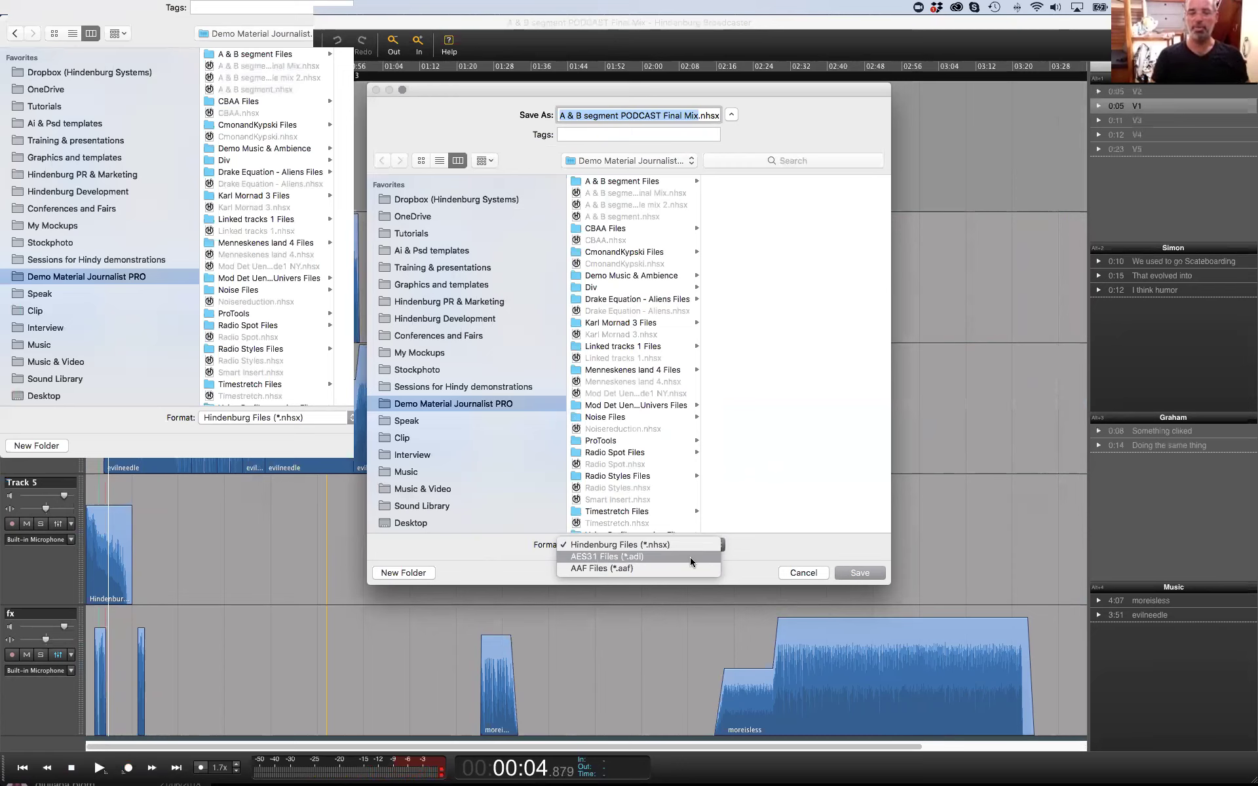
click(805, 573)
click(804, 573)
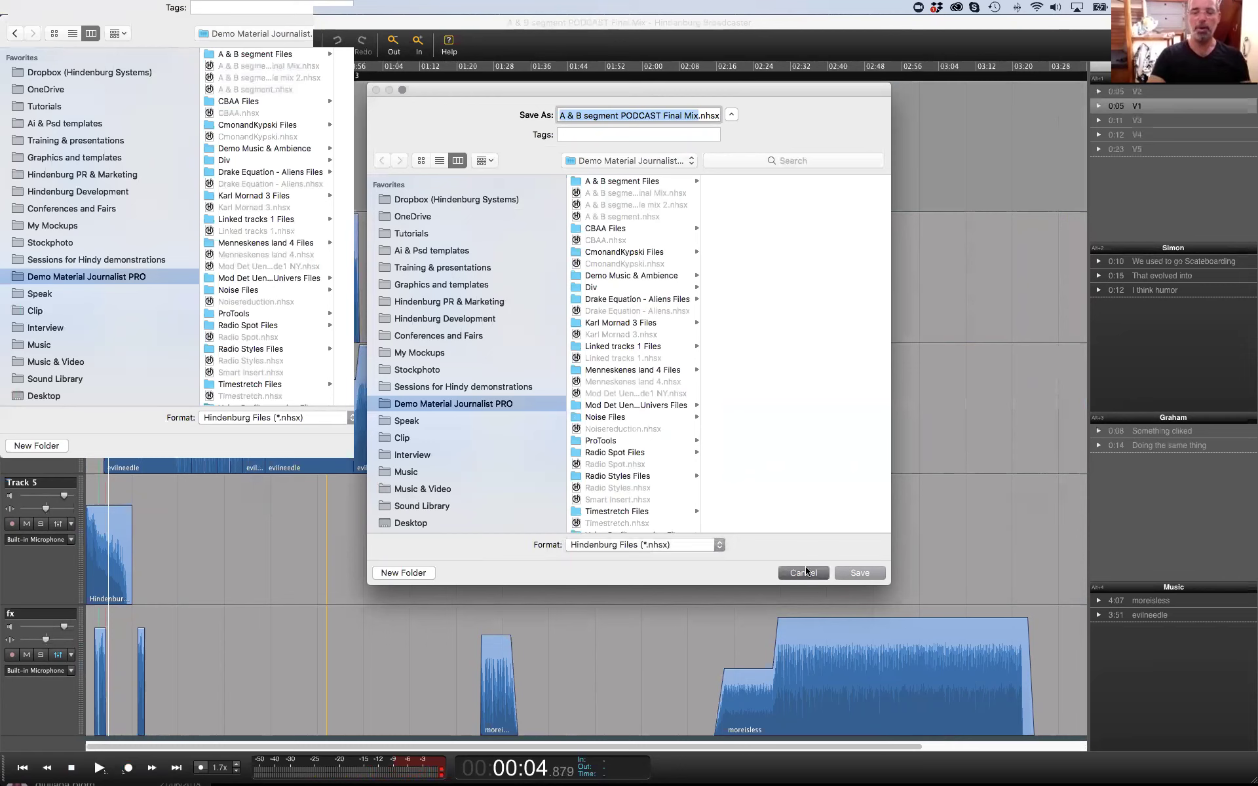
Give the first clip on the Interview track a short fade-out and reposition it to start at about 0:24.3
click(395, 401)
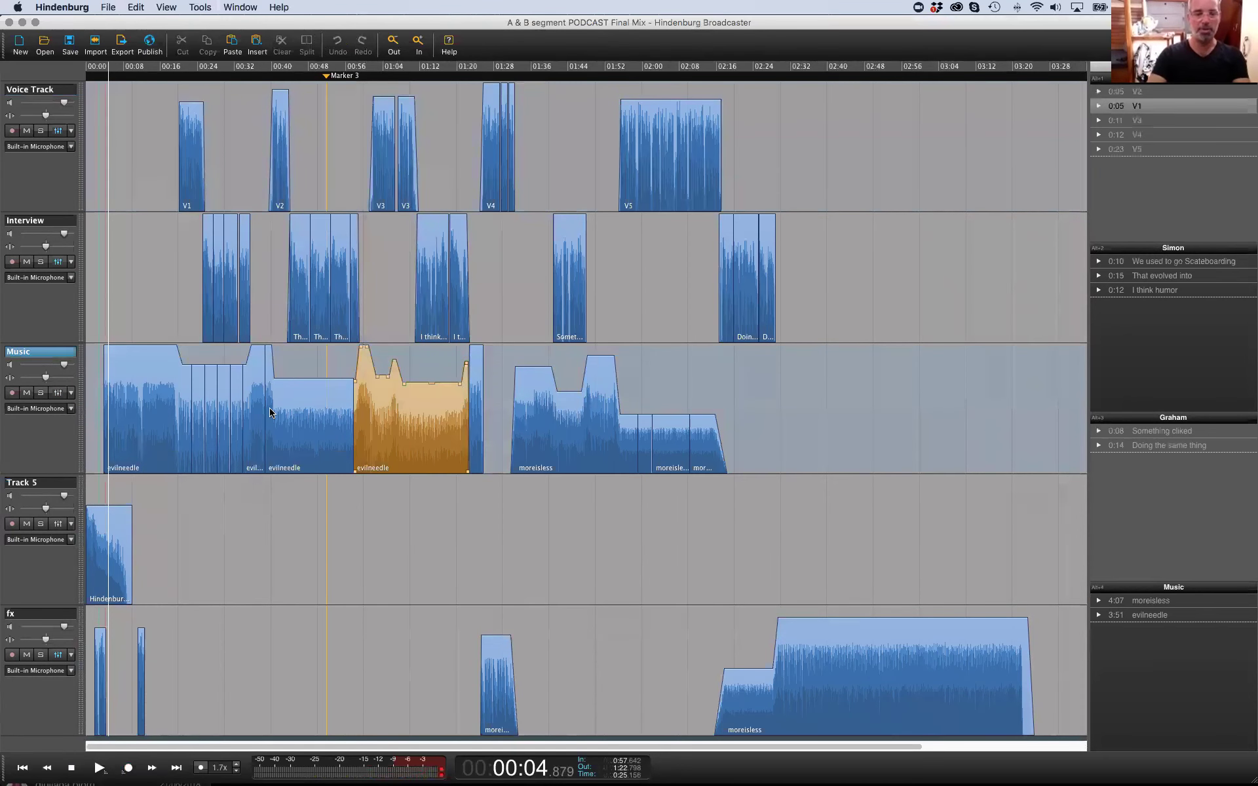
click(116, 372)
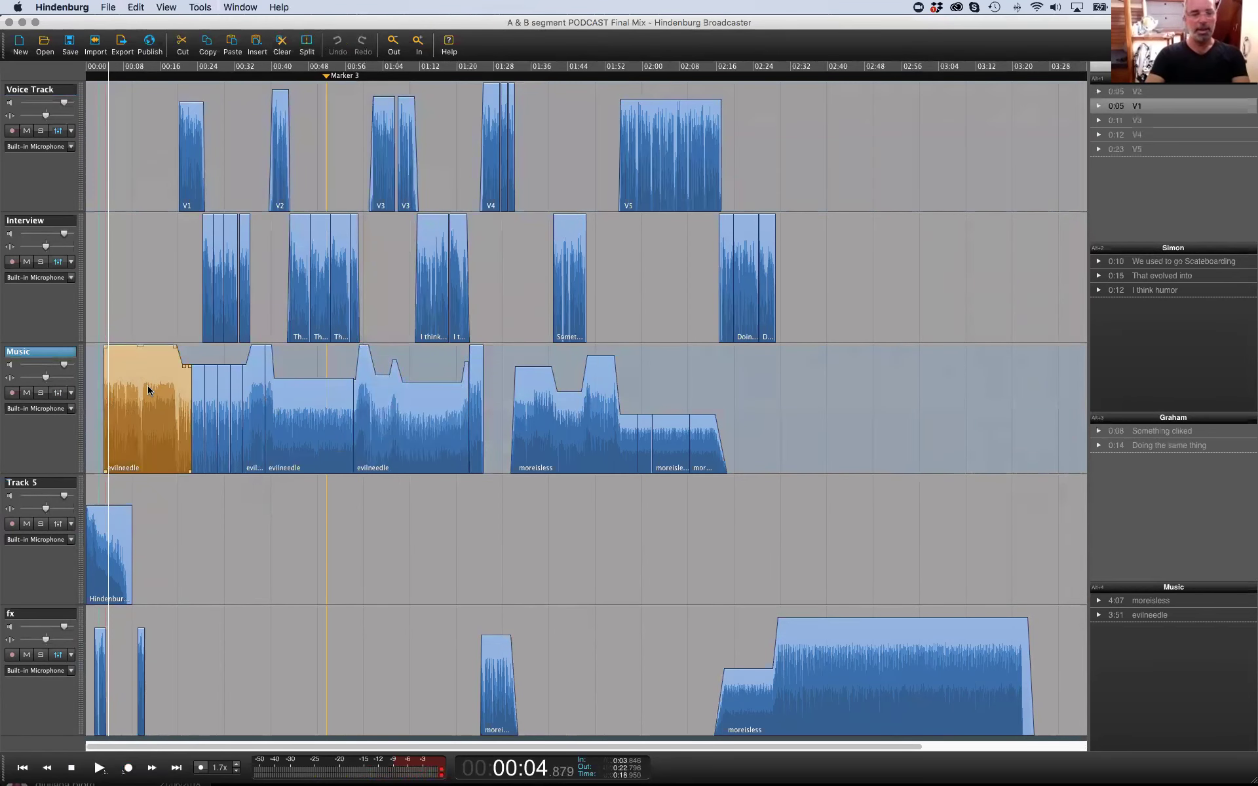
click(205, 294)
key(Up)
key(Up)
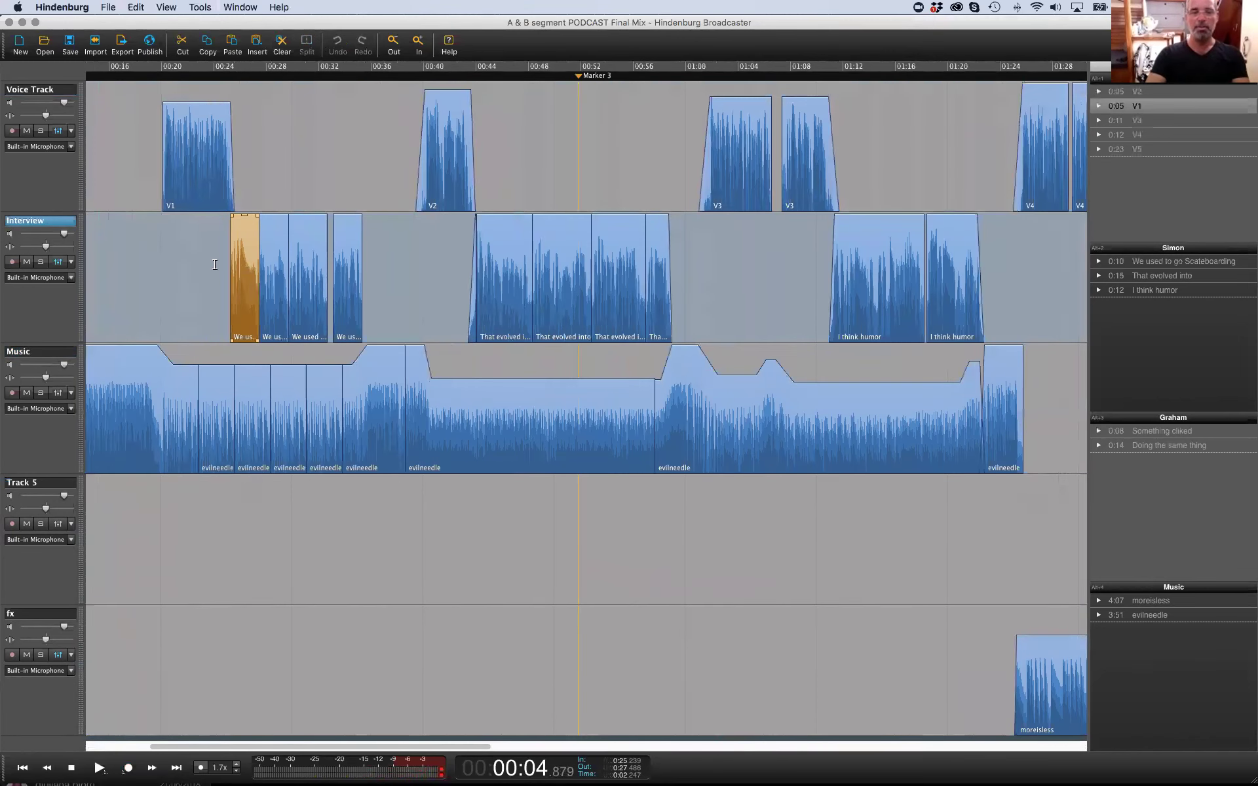
drag(240, 266, 213, 270)
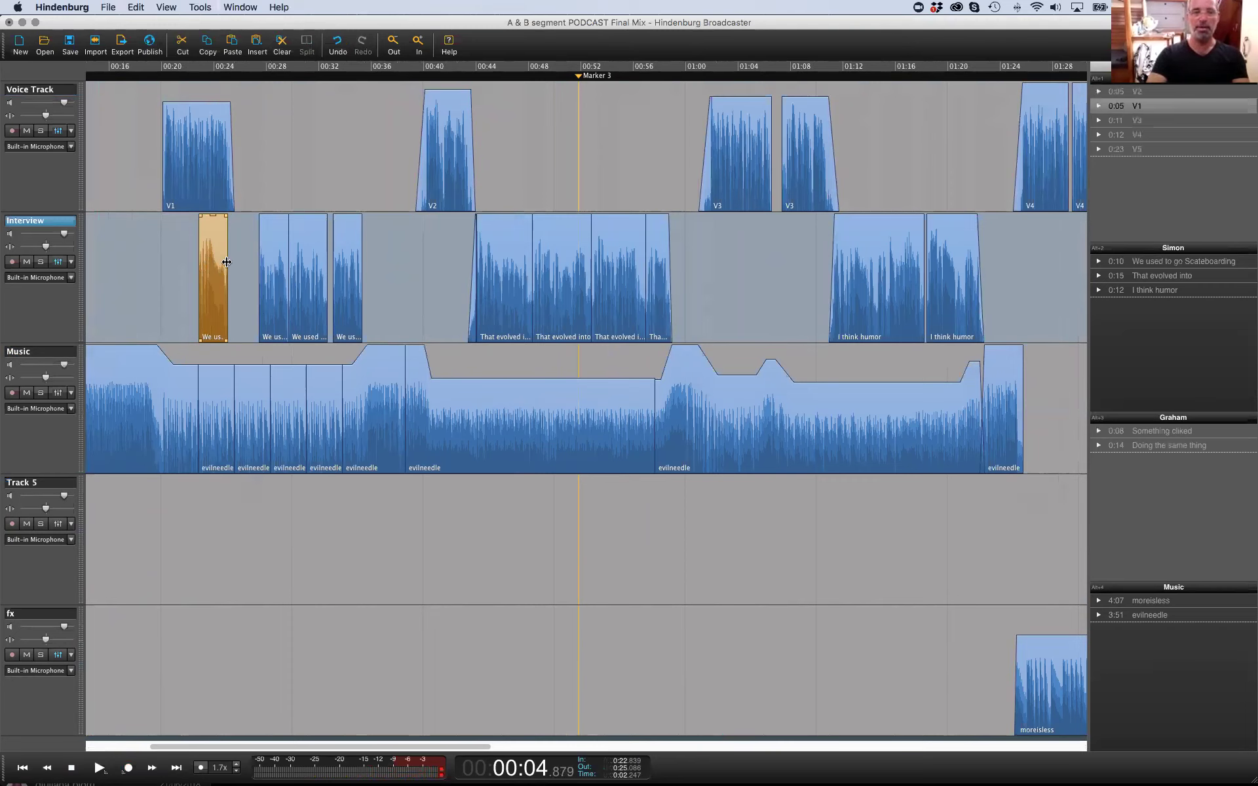
drag(226, 215, 220, 215)
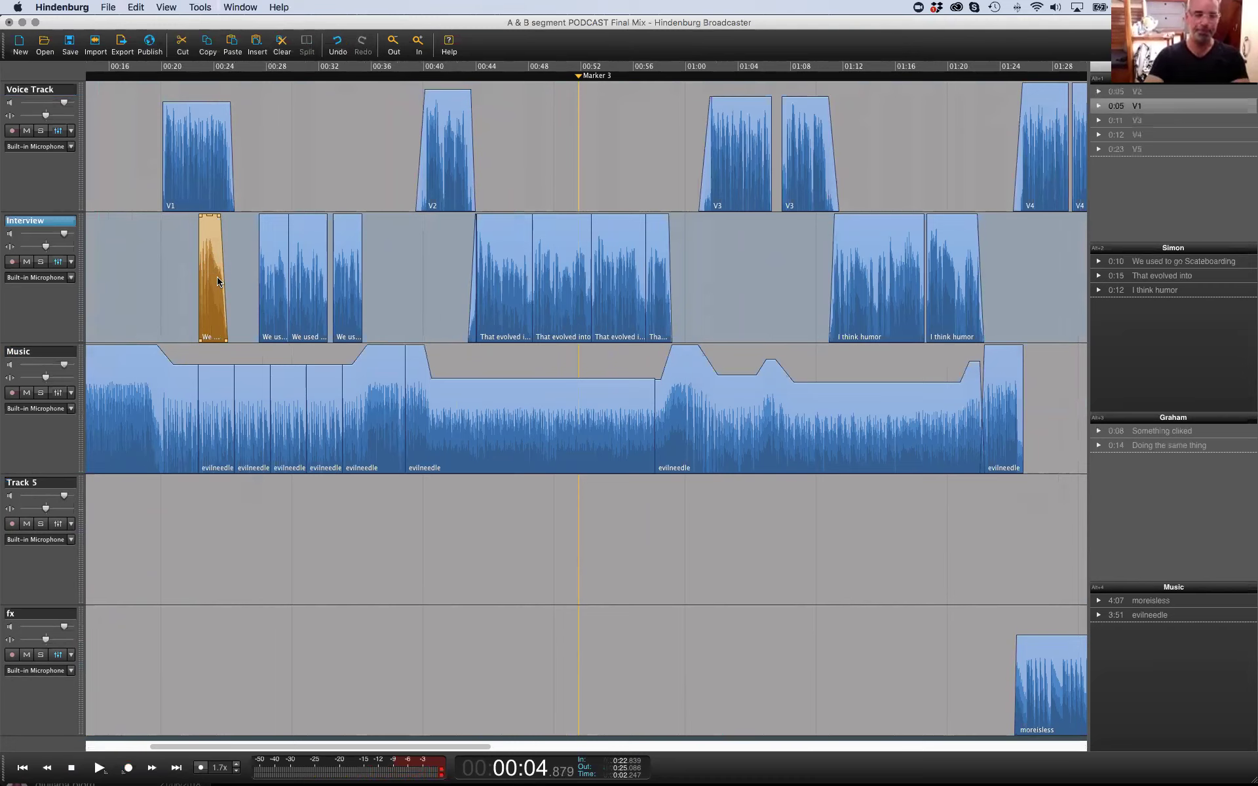
drag(209, 280, 228, 279)
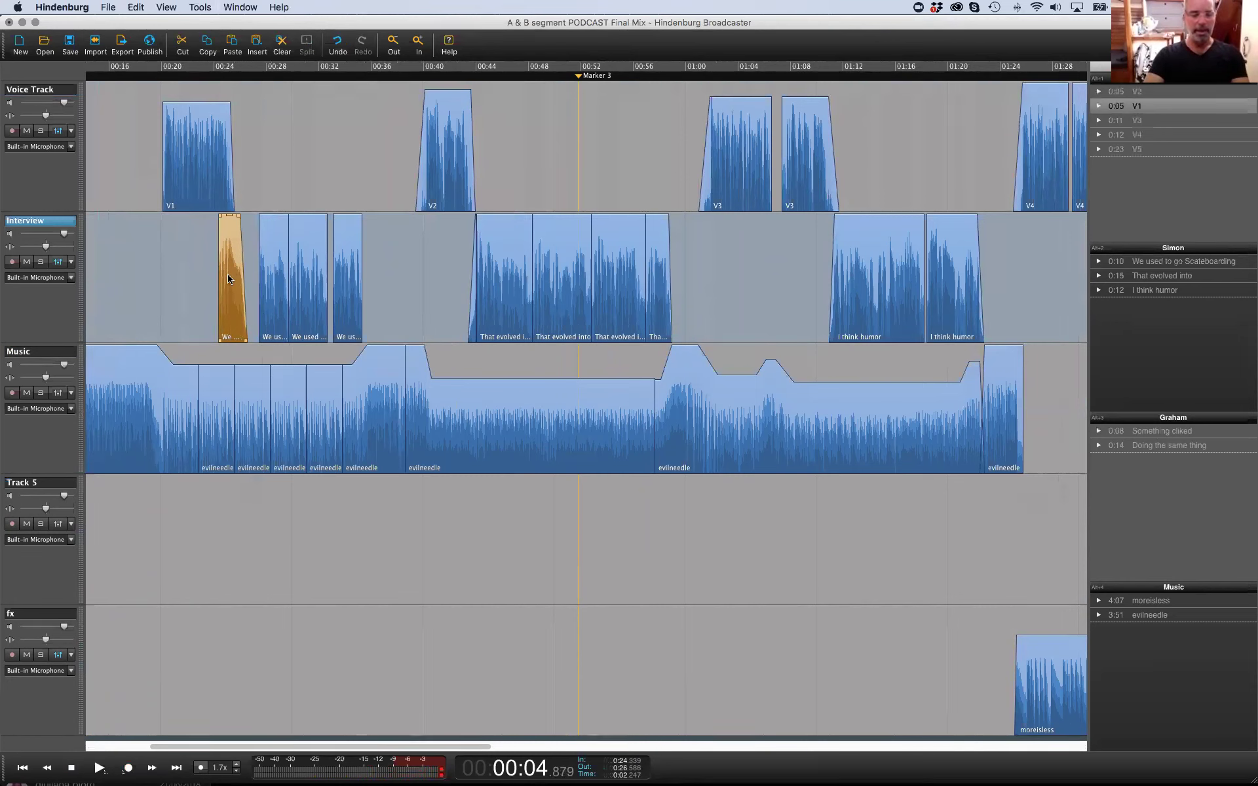
Review the AES31 and AAF format options for saving the session again and cancel without saving
click(108, 8)
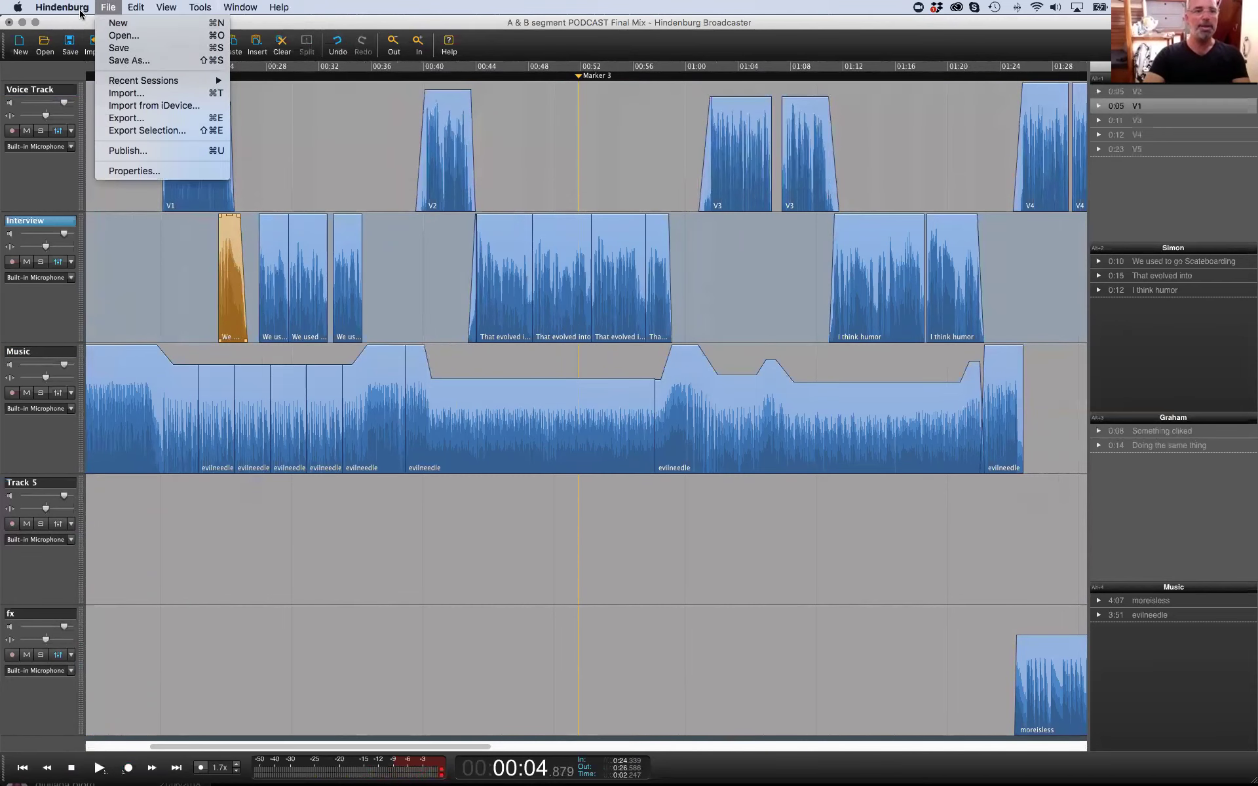
click(719, 462)
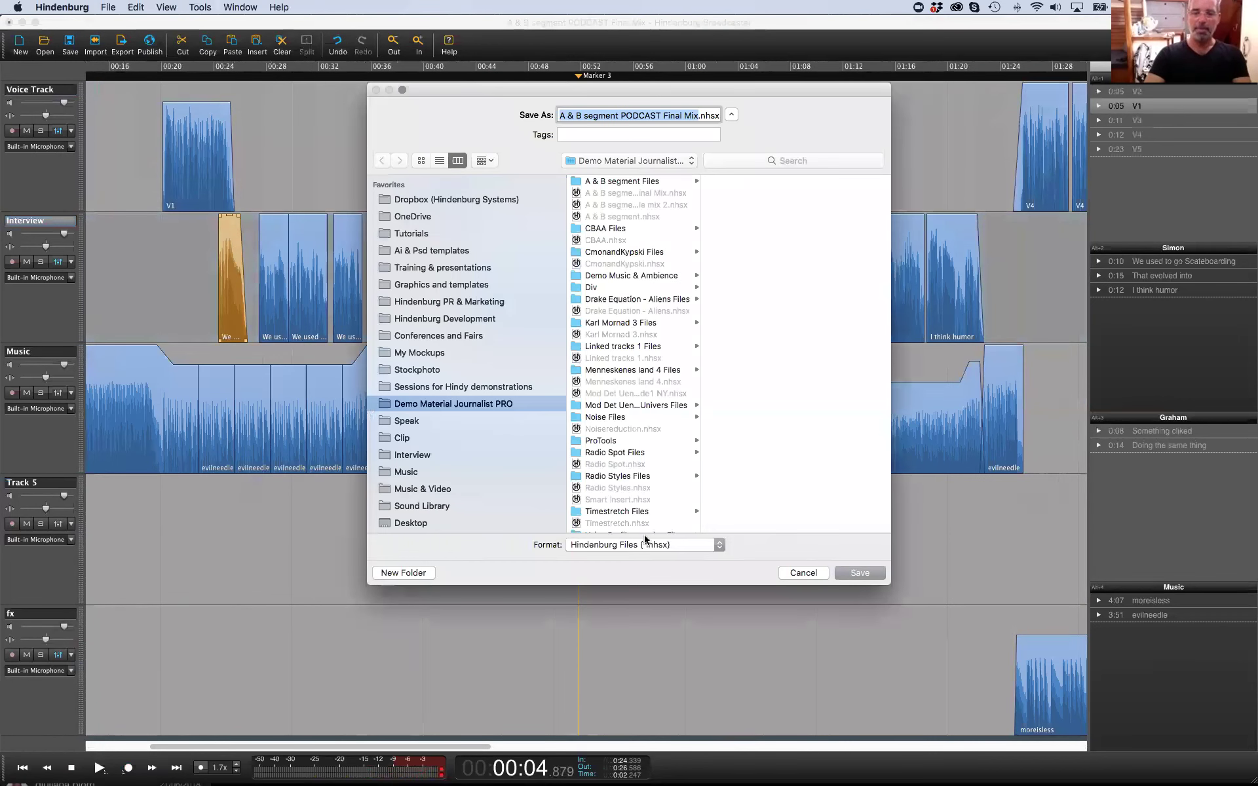
click(646, 544)
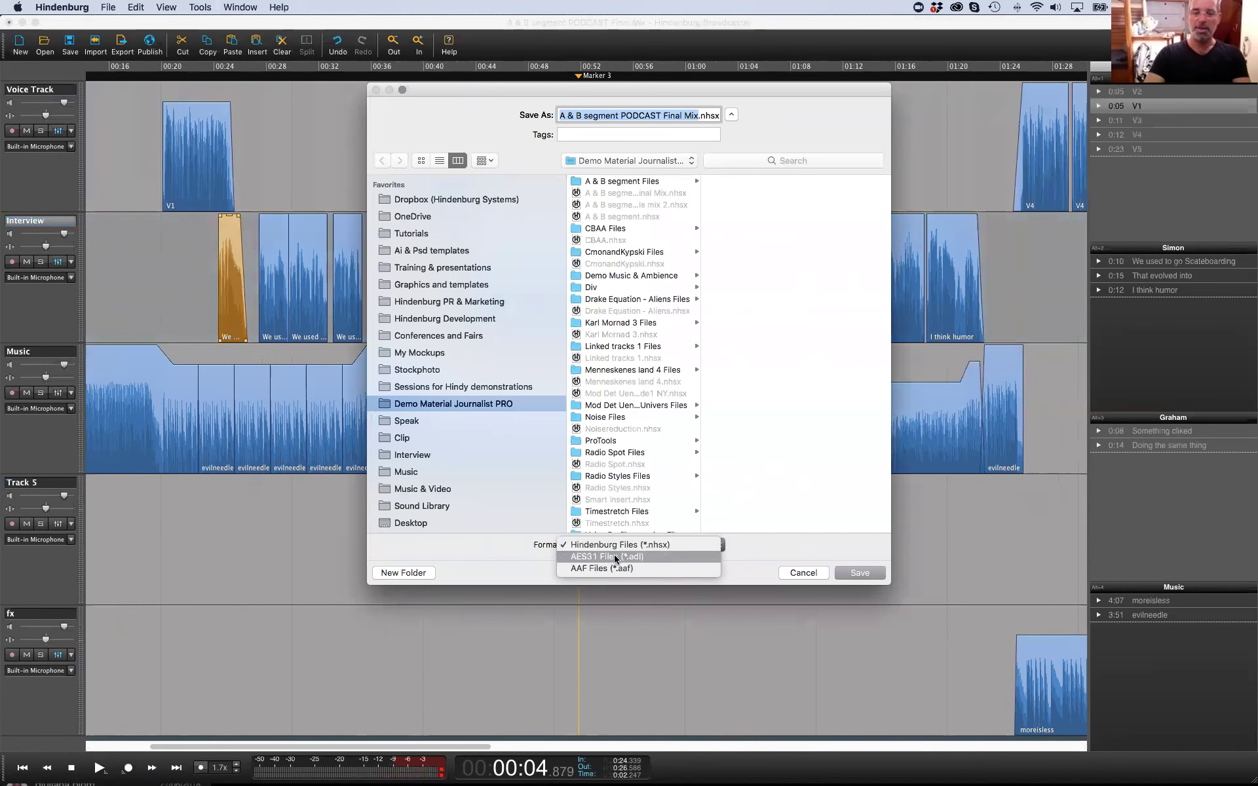
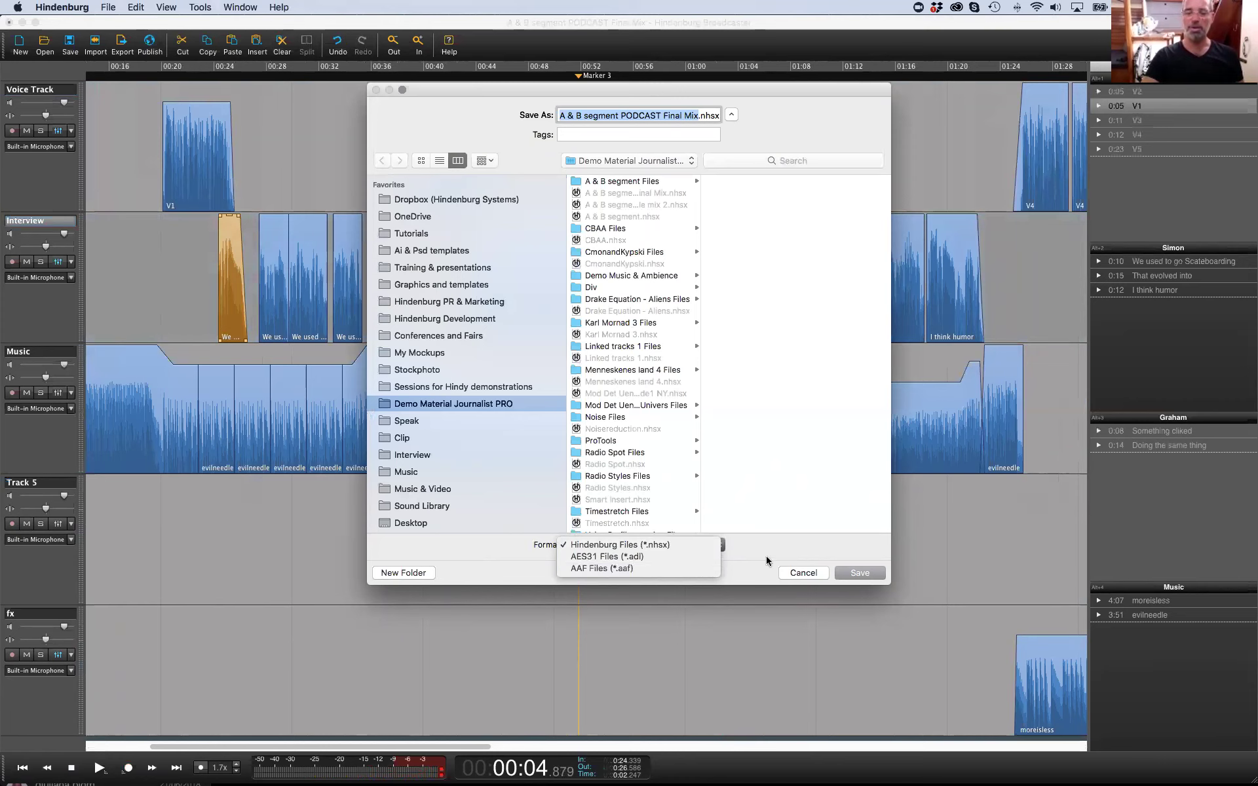
click(781, 548)
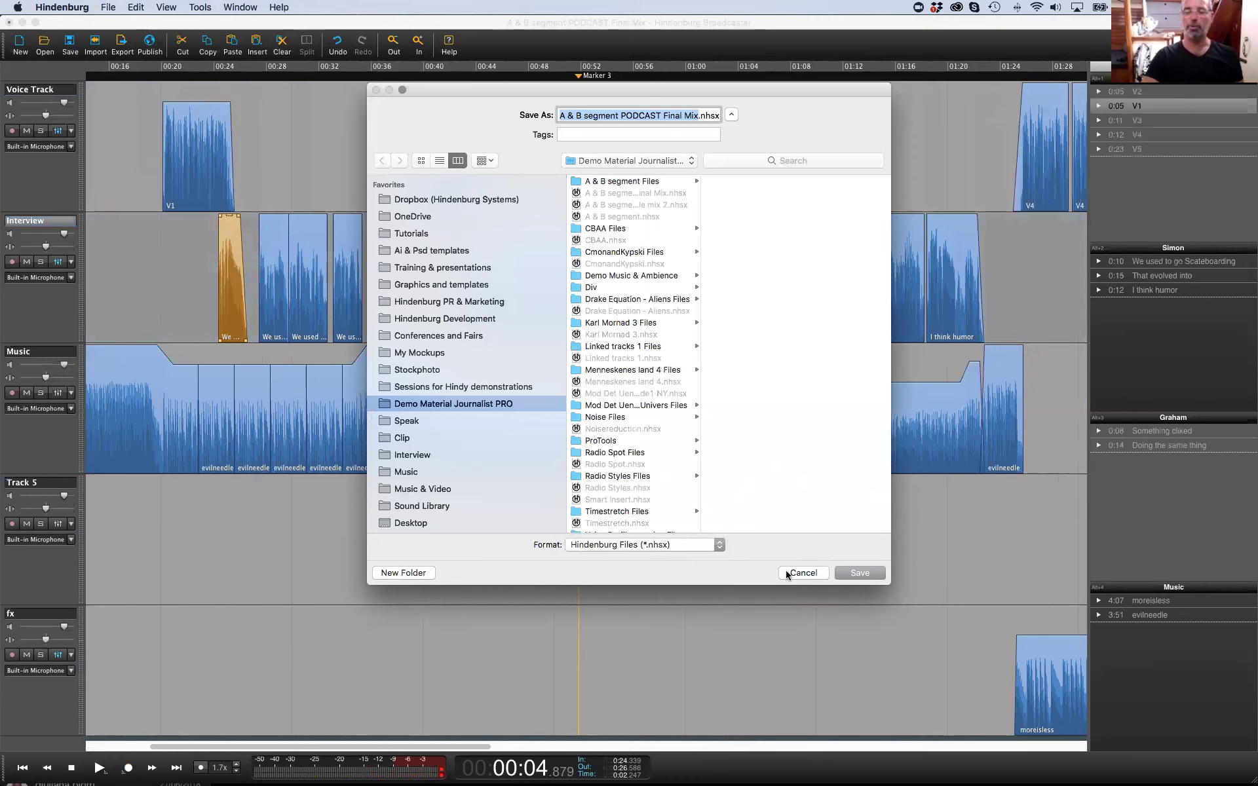
click(787, 573)
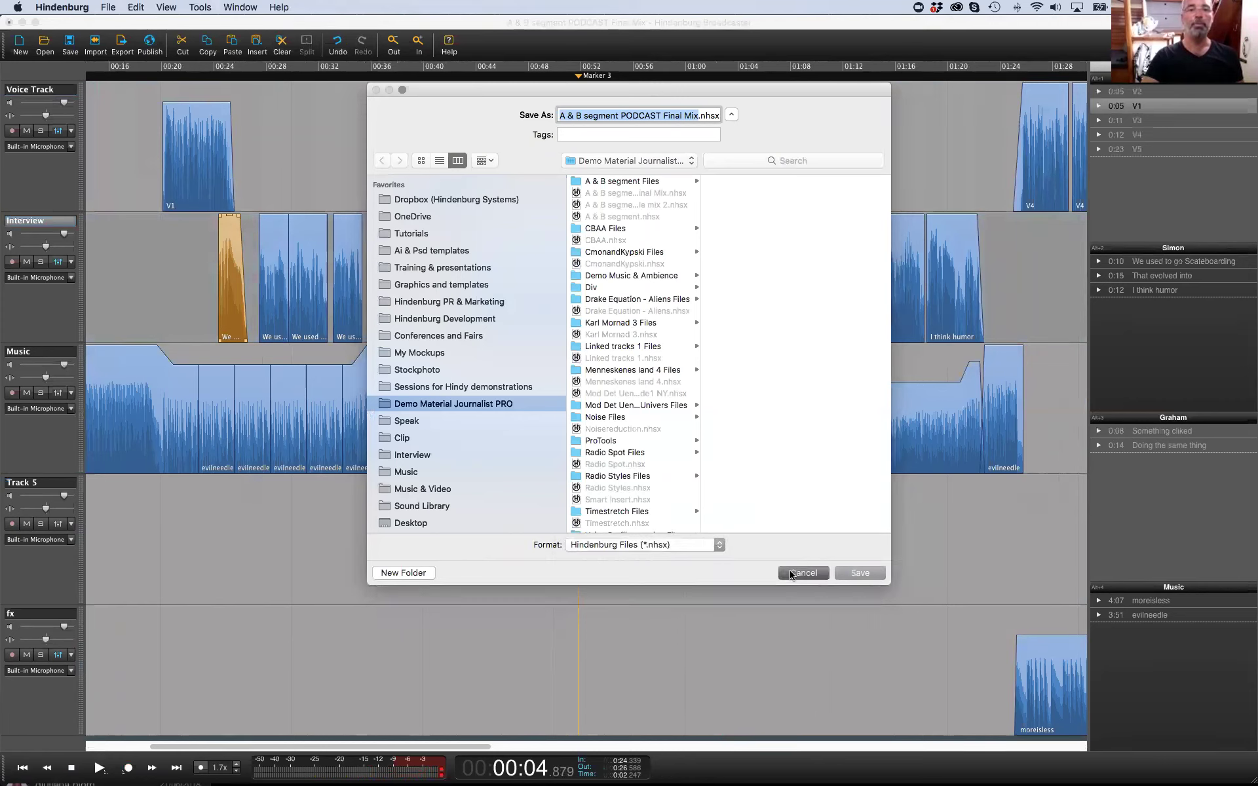
click(790, 575)
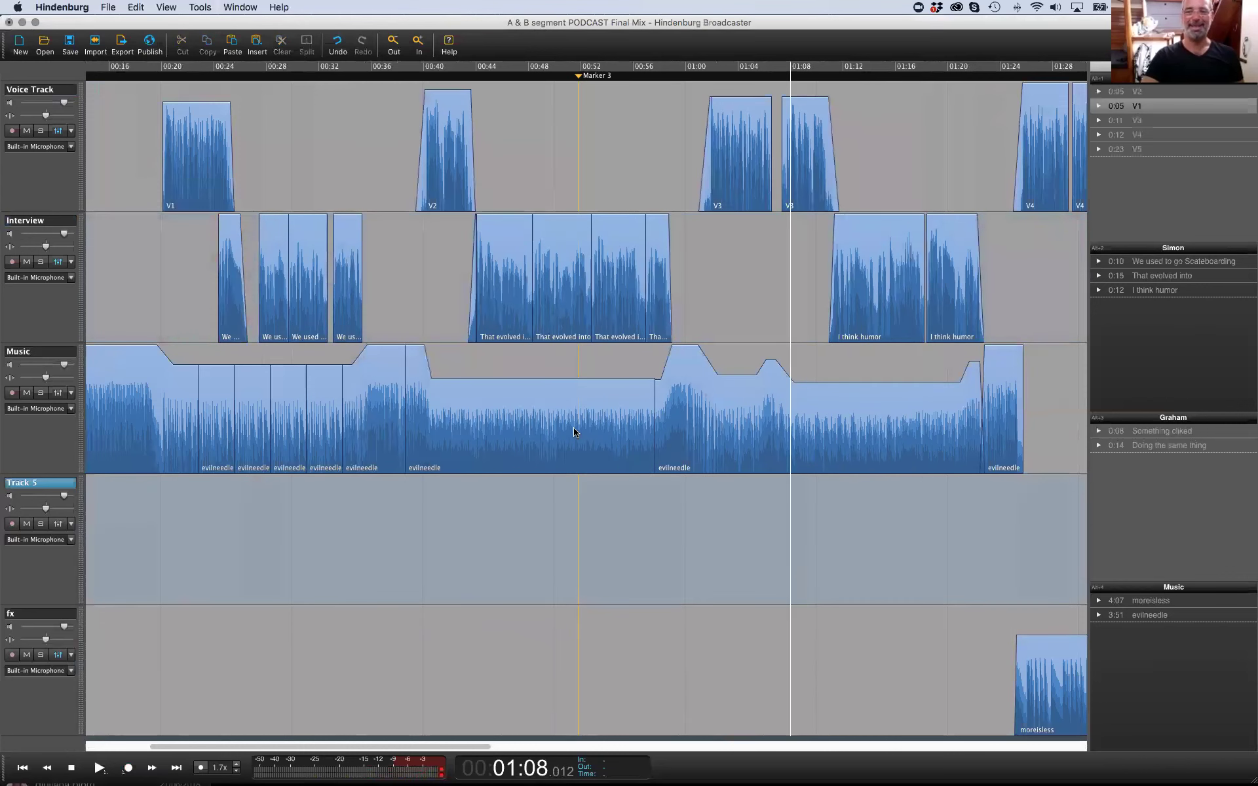
Place the playhead at about 0:38 on the Interview track and open the session's list of publish targets
click(555, 349)
click(409, 290)
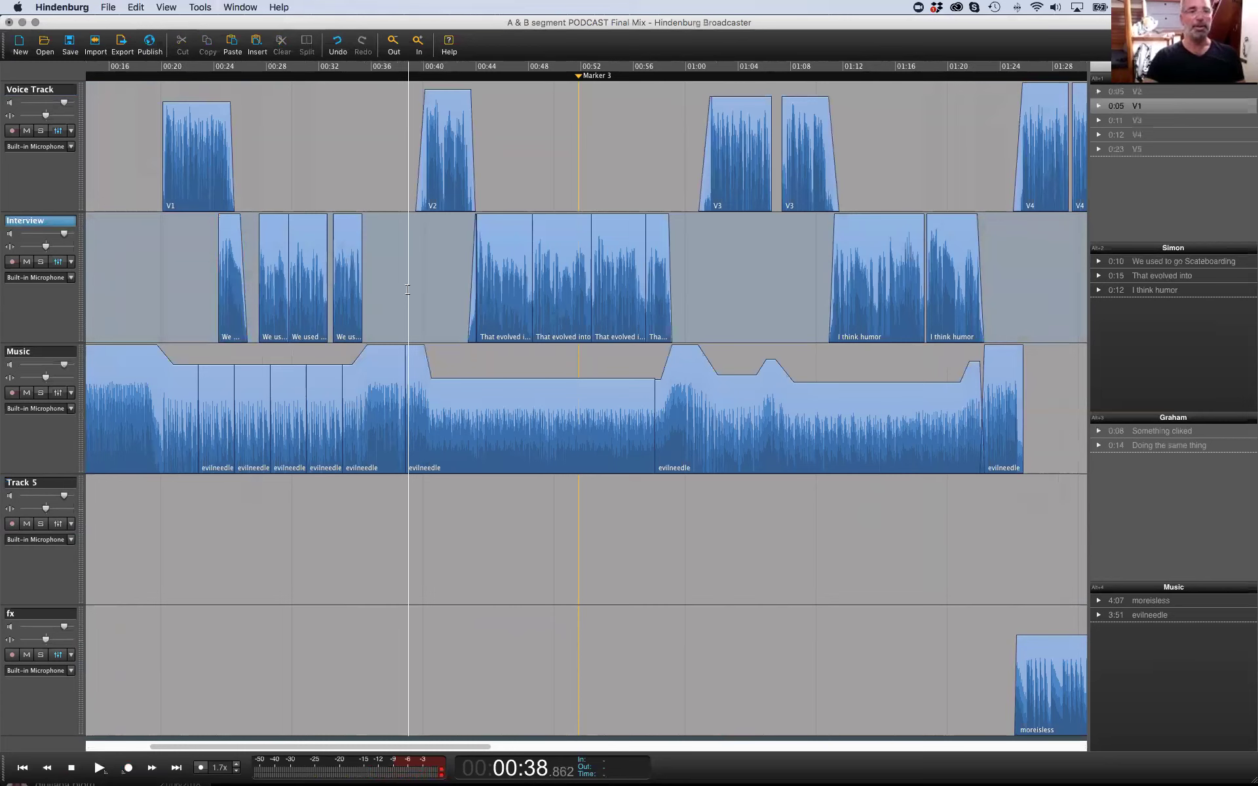
click(146, 45)
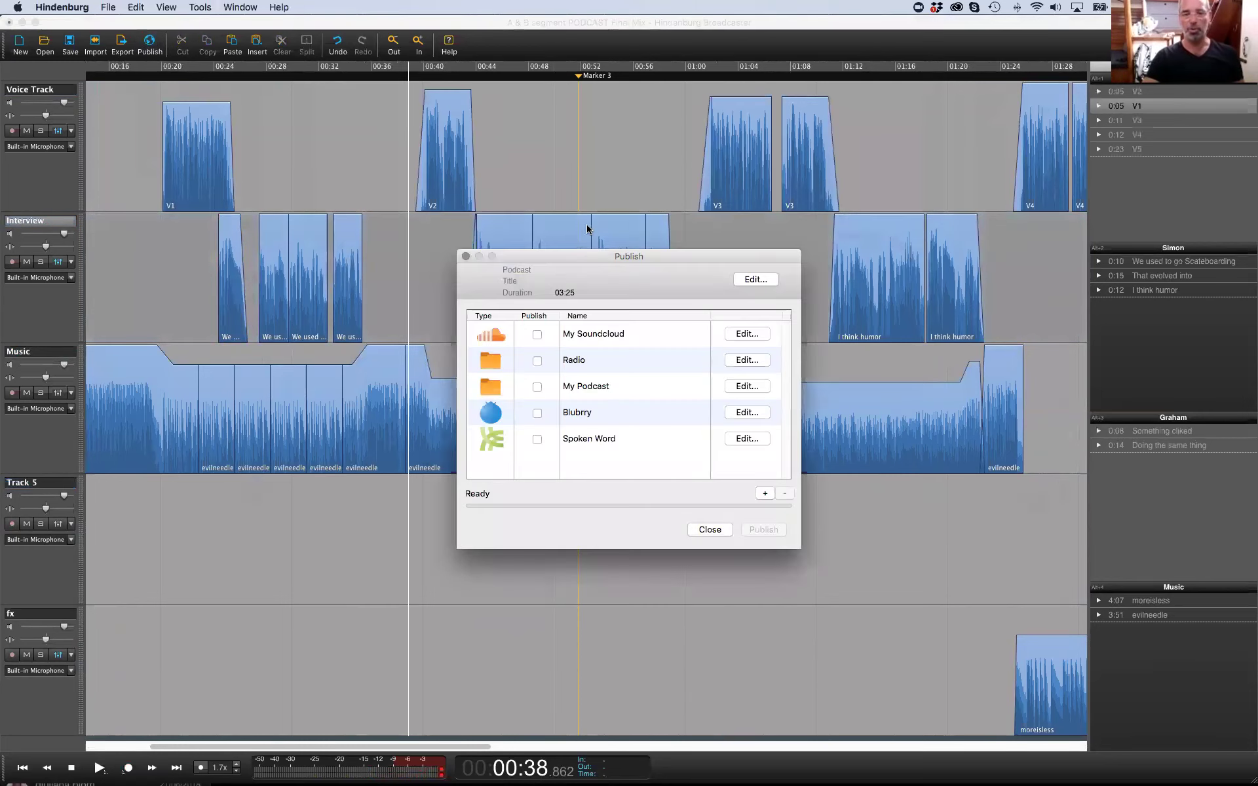
drag(582, 257, 562, 237)
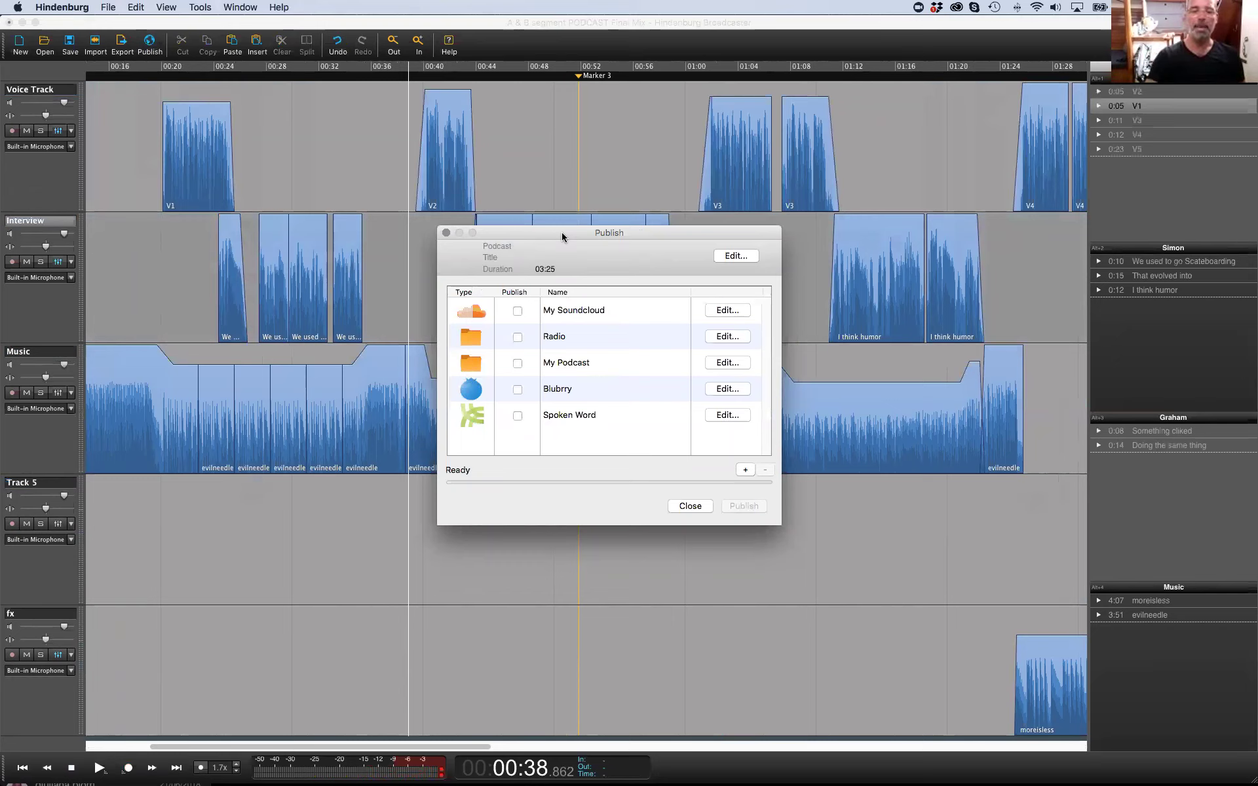
Examine the types available for a new publish target, including File Upload, Libsyn, WideOrbit and Upload to PRX, without adding one
click(744, 470)
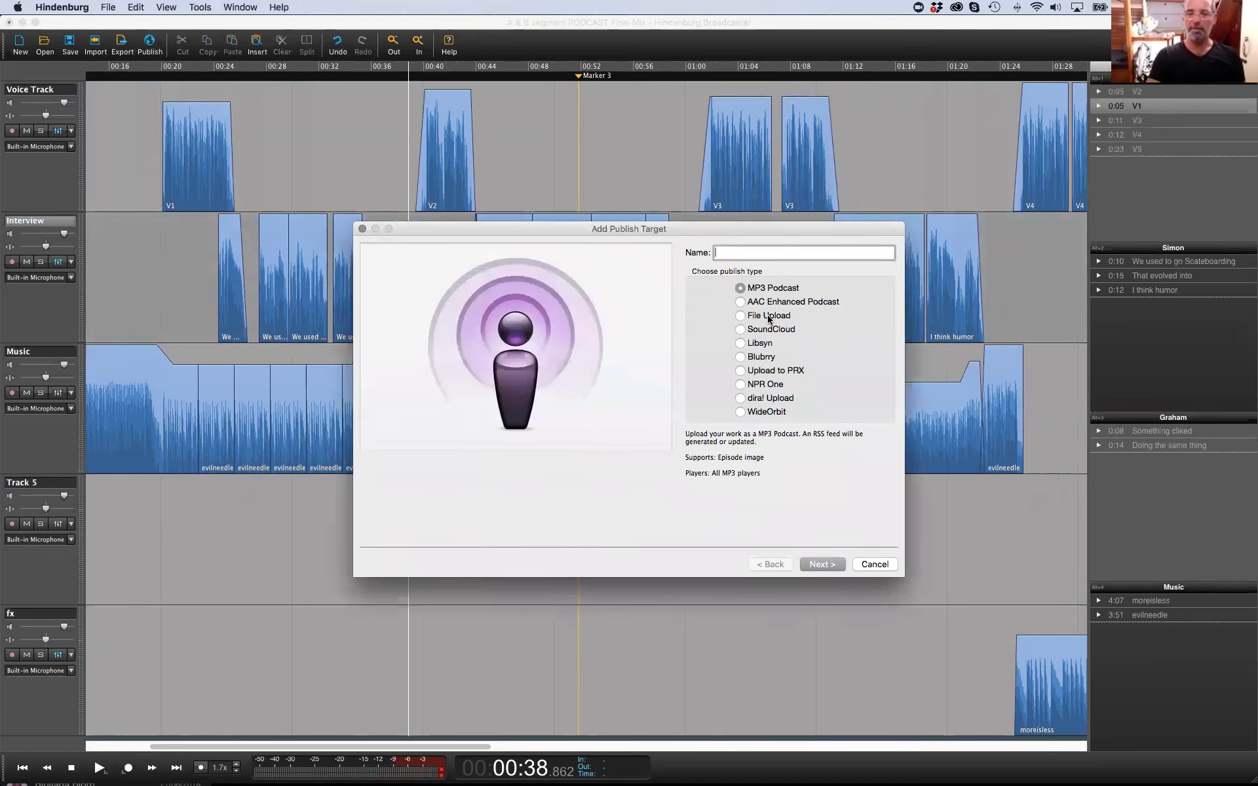
click(740, 316)
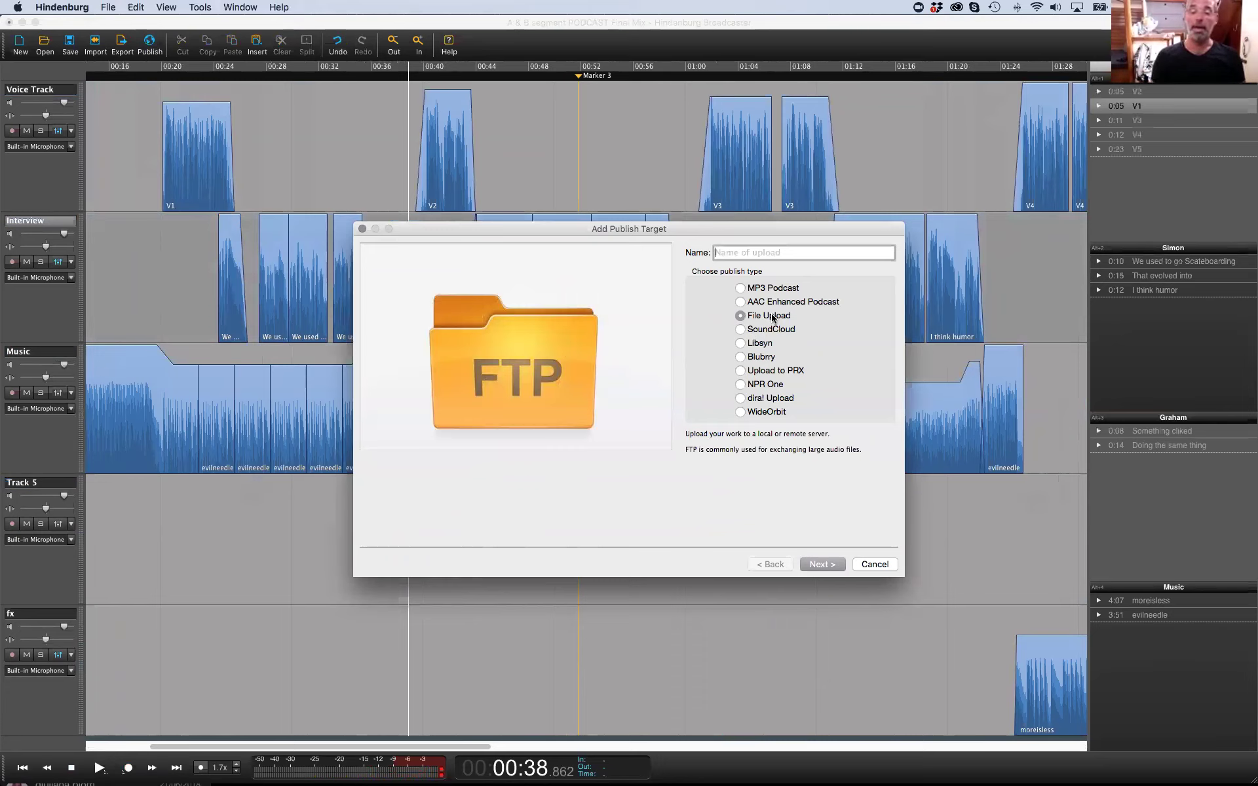
click(770, 342)
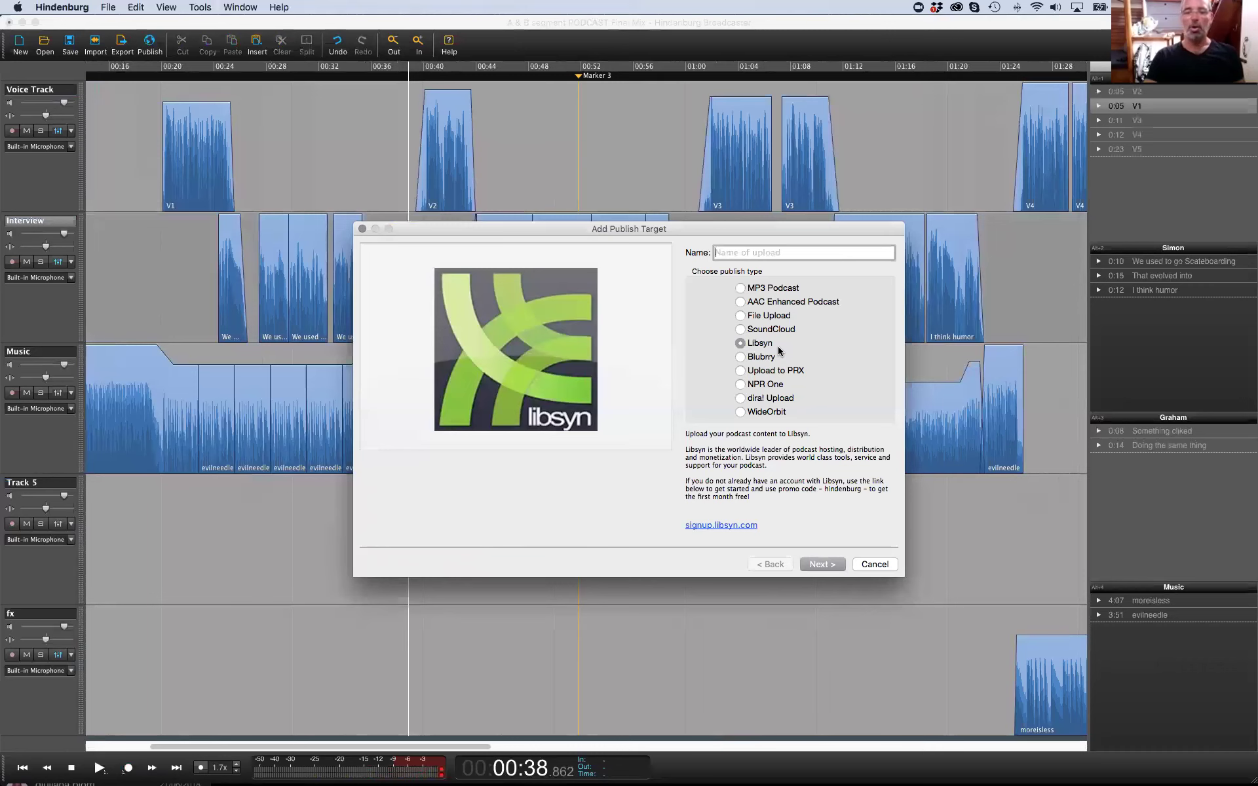
click(778, 415)
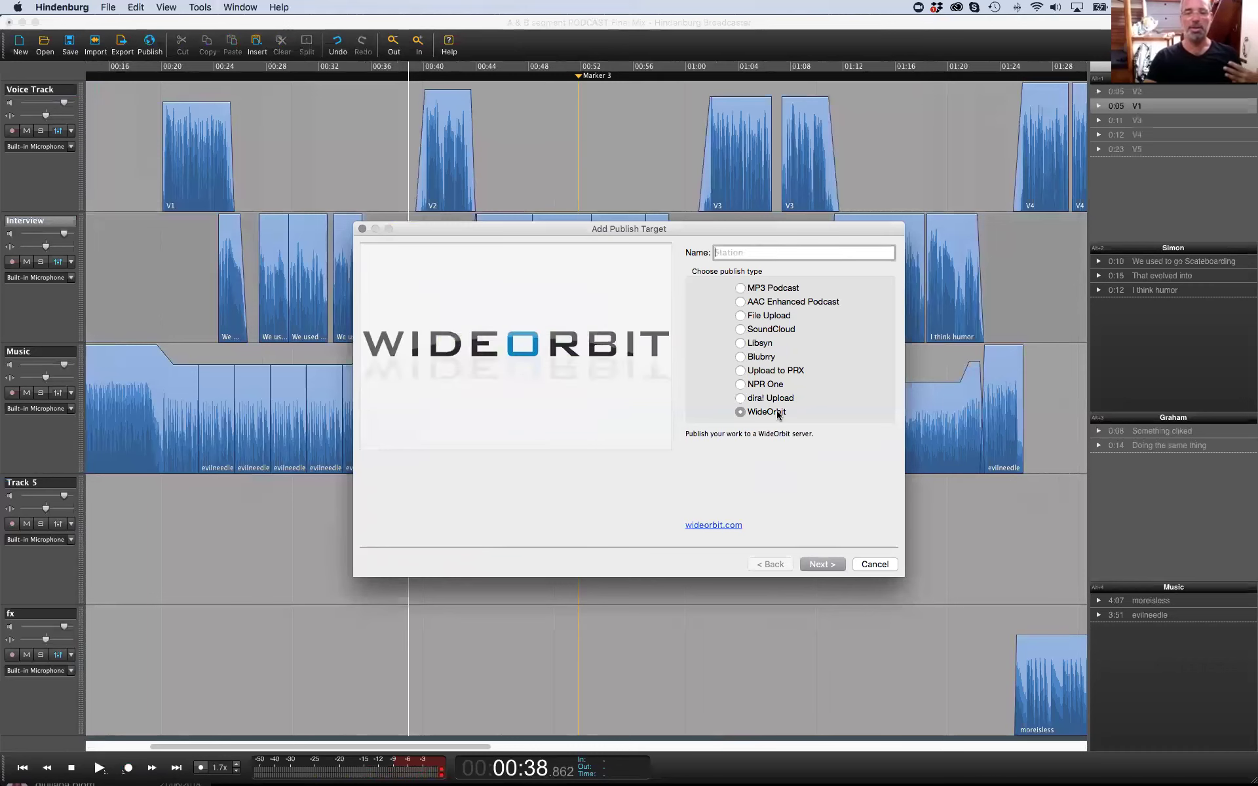
click(791, 373)
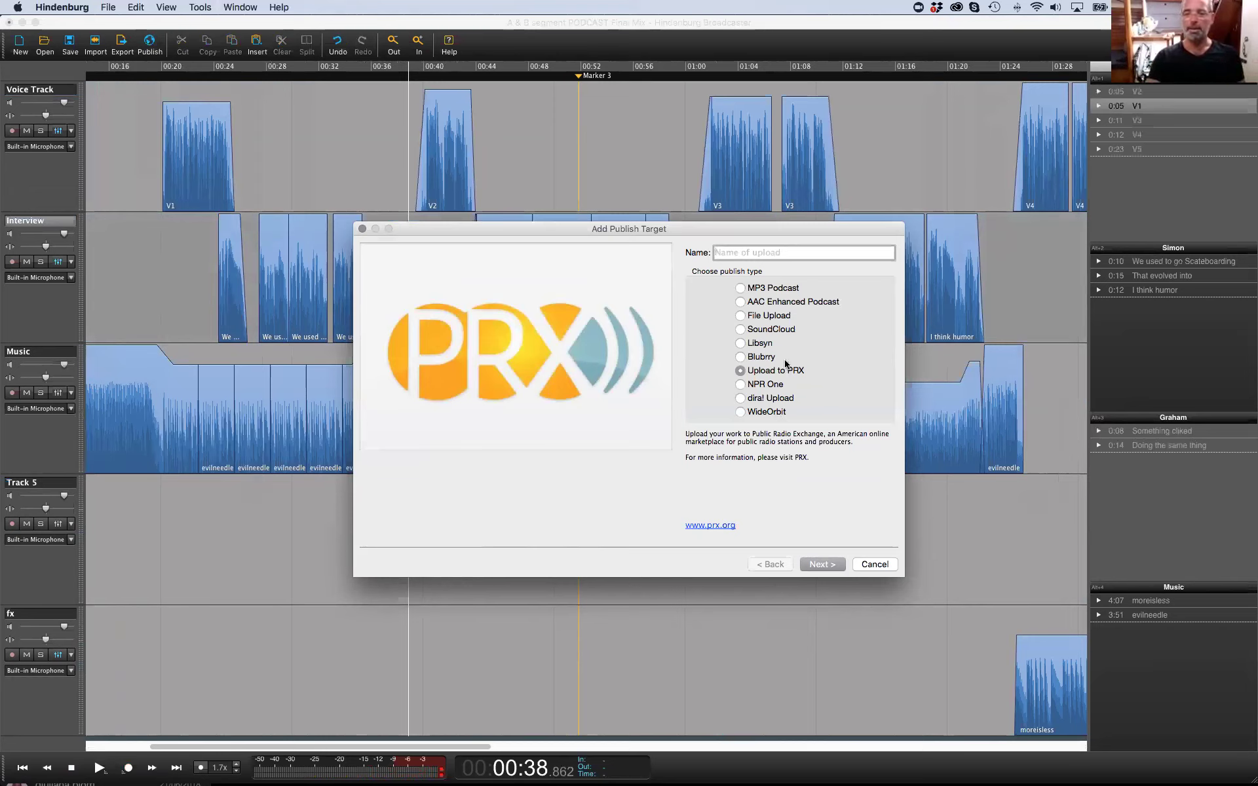
click(786, 317)
click(877, 565)
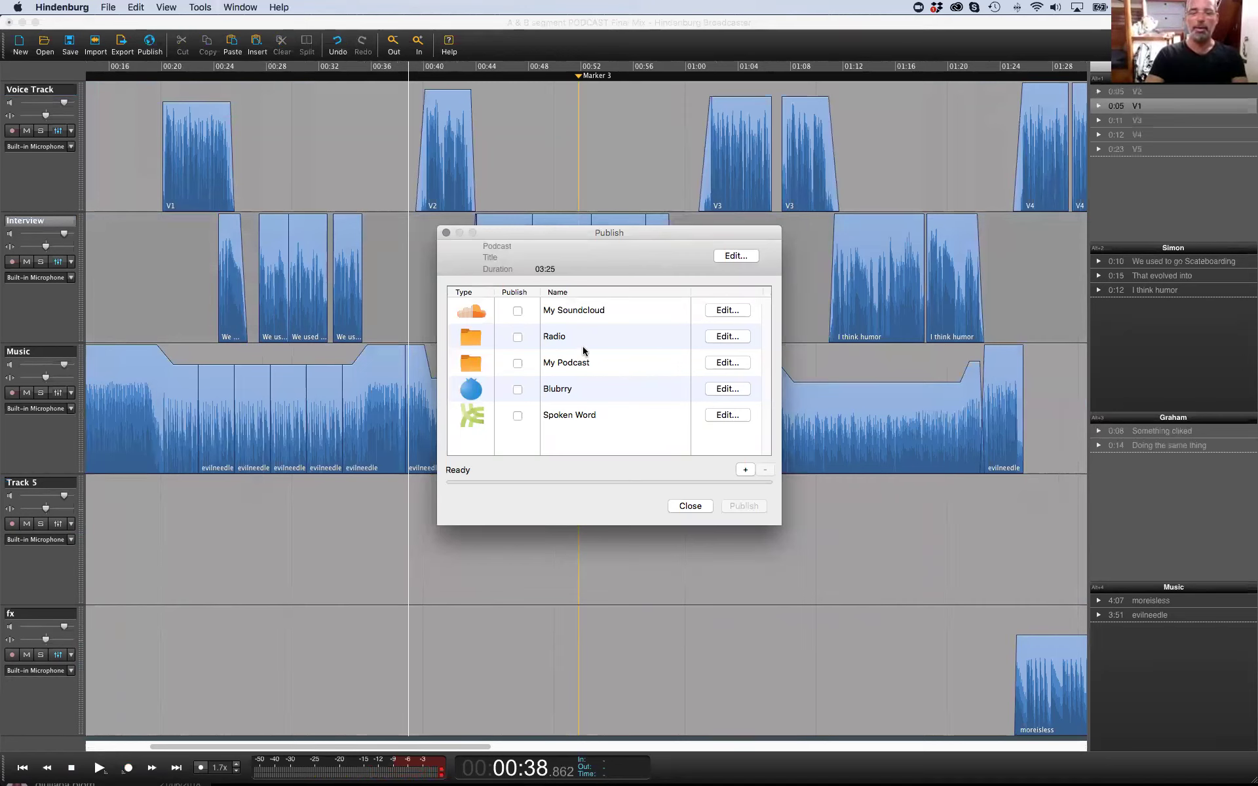
Enable the Radio publish target and choose Wave file (*.wav) as its file format
click(517, 337)
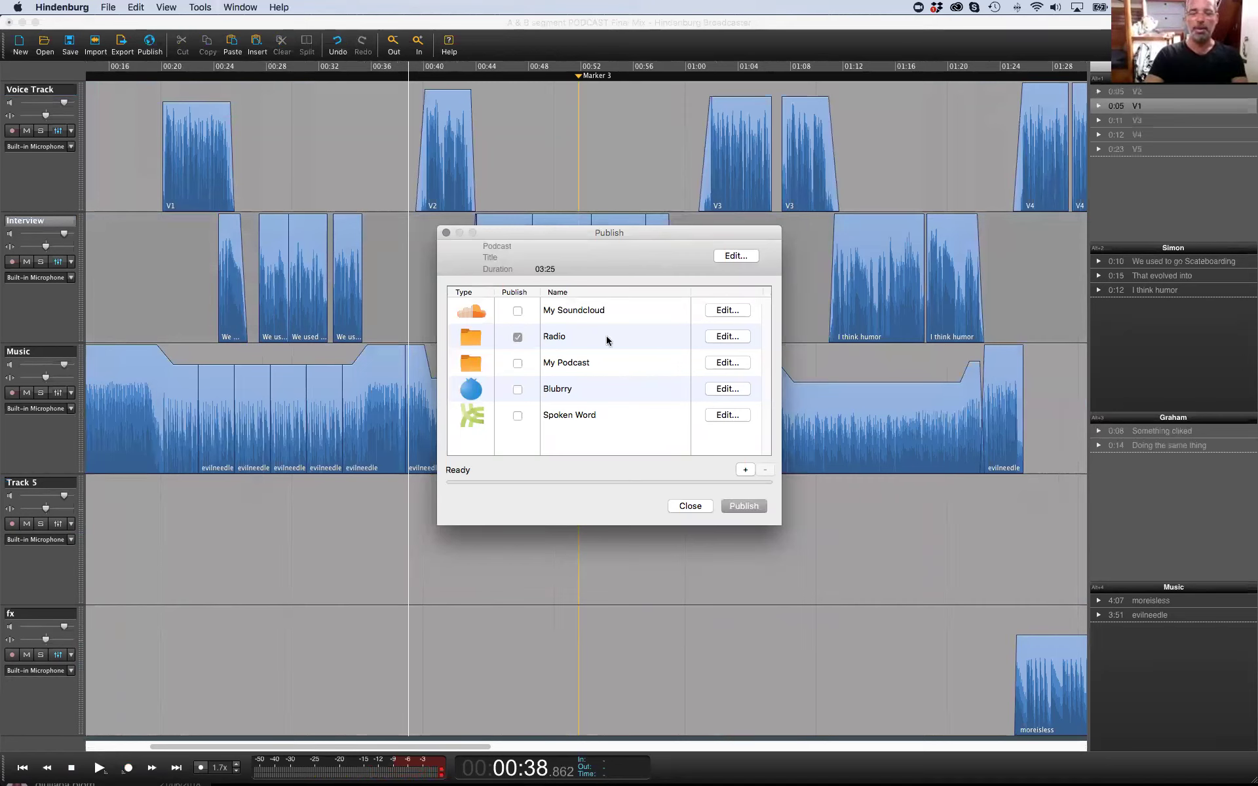
click(734, 337)
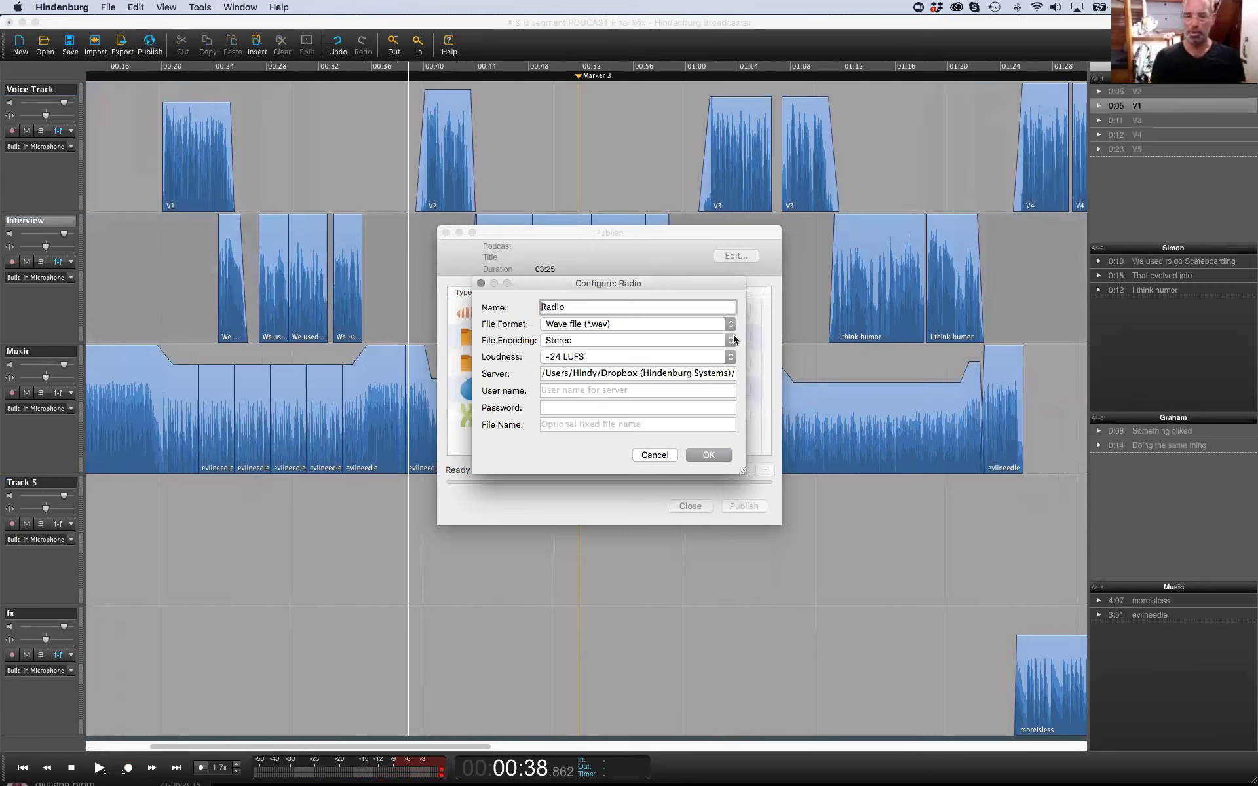
click(591, 323)
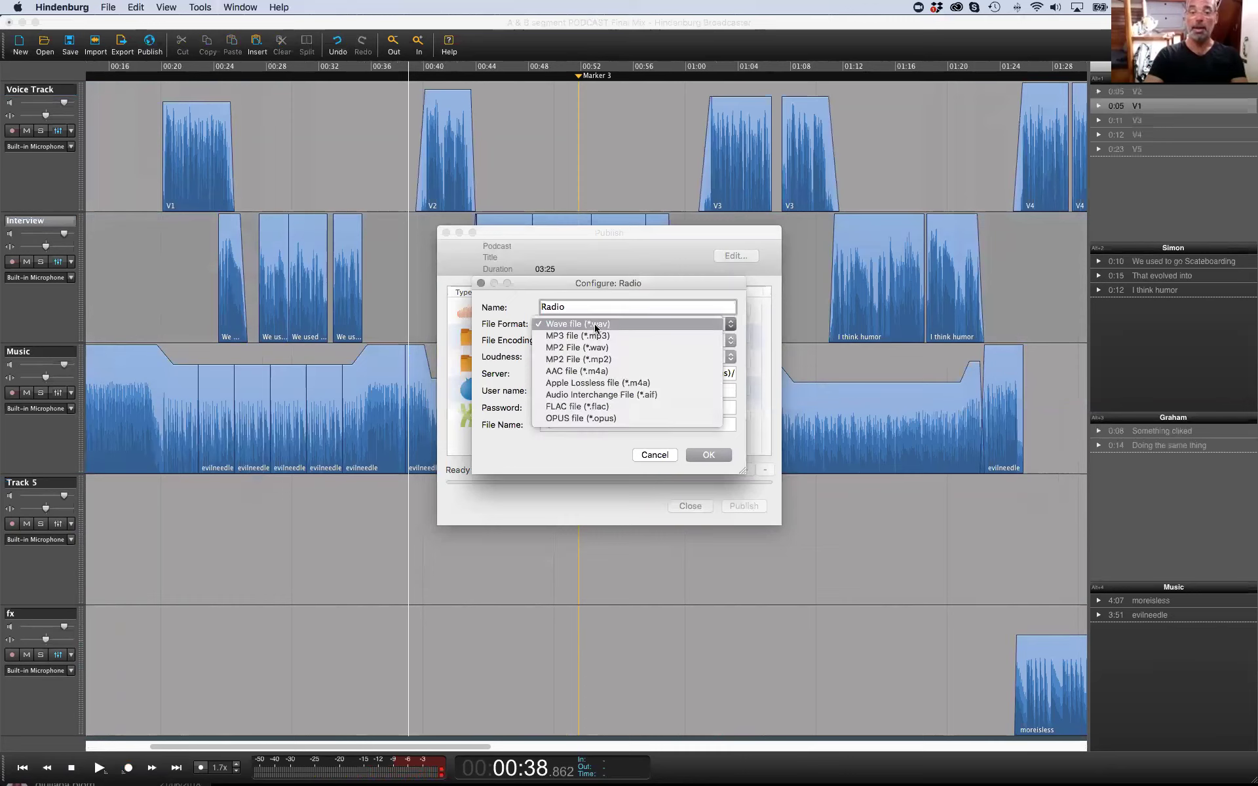
click(587, 324)
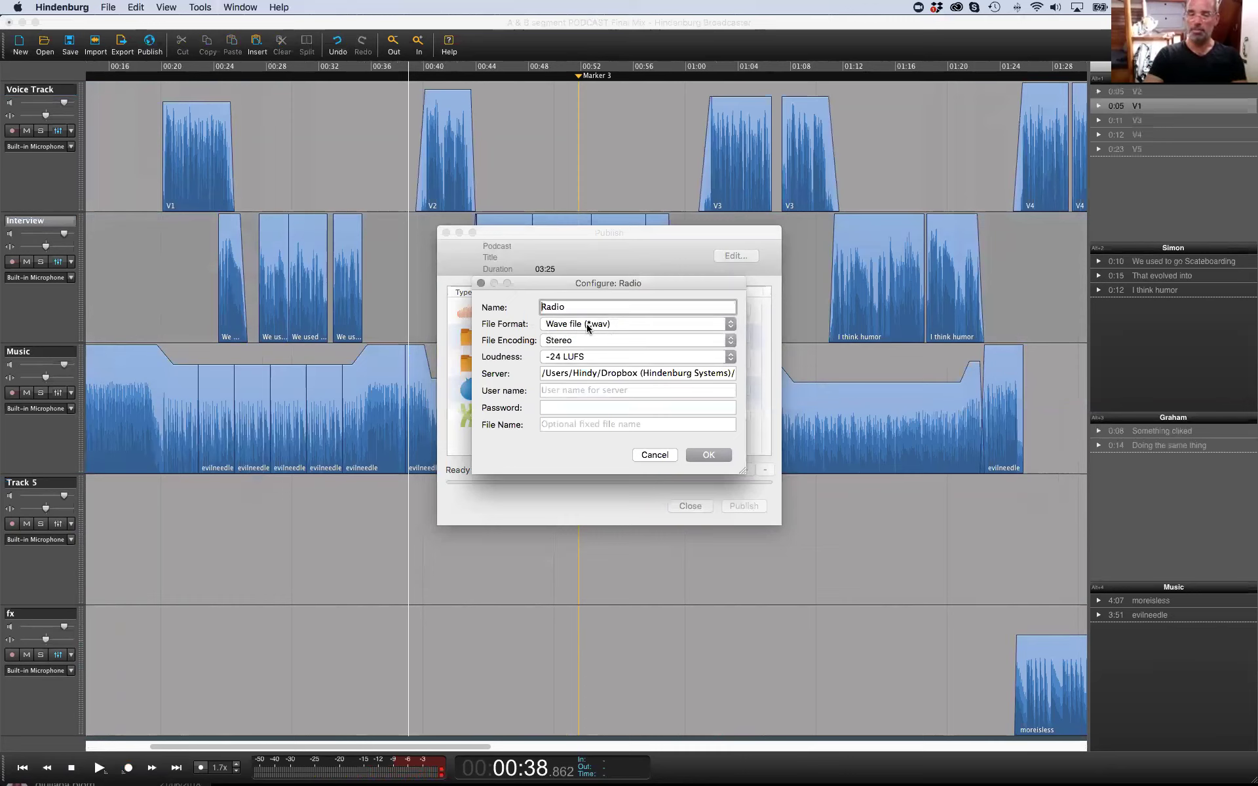
Compare the loudness levels for the Radio publish target, set it to -24 LUFS and confirm its configuration
click(603, 356)
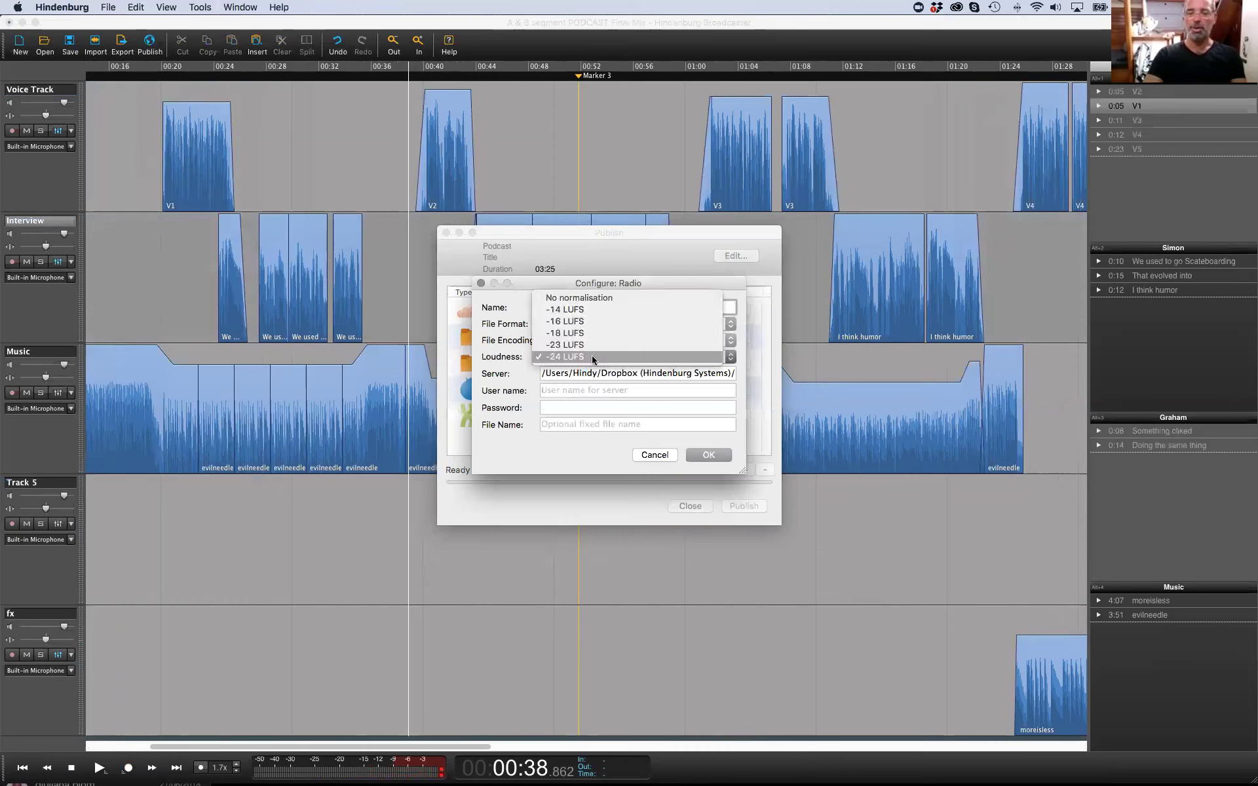
click(592, 358)
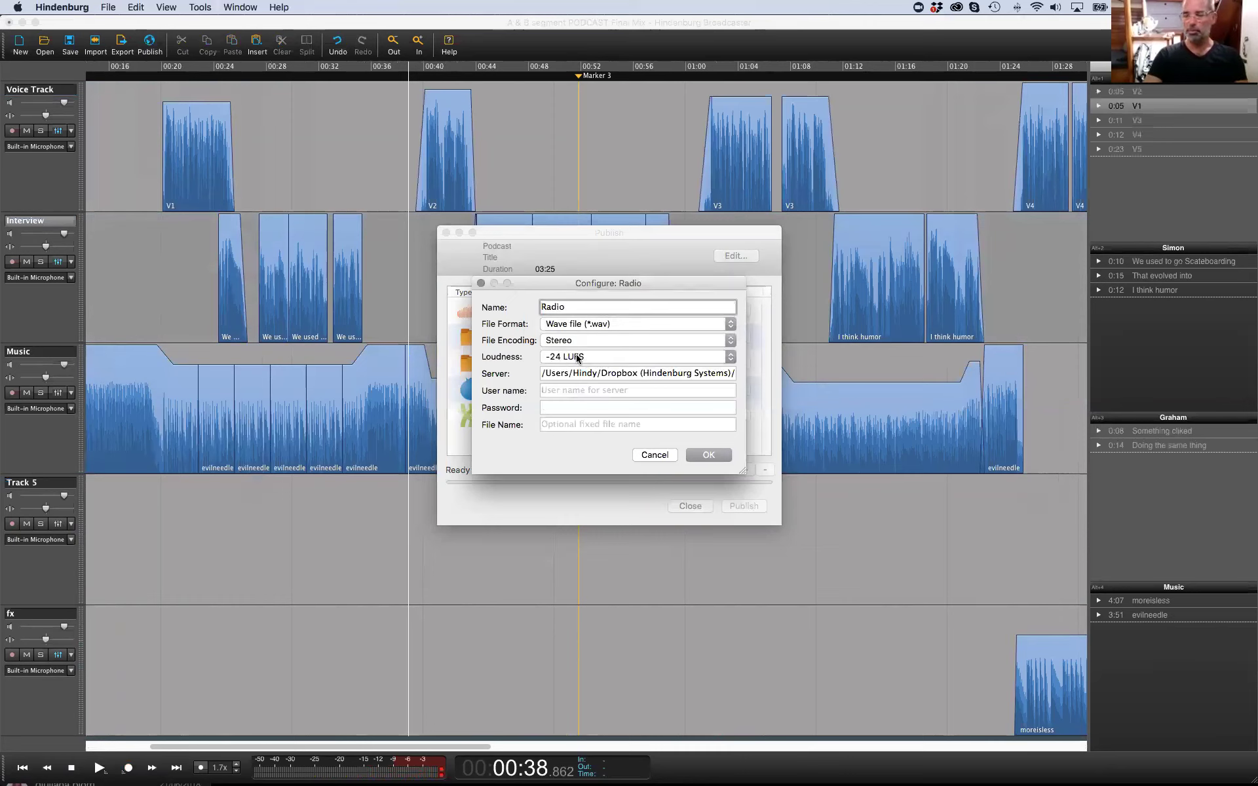
click(576, 357)
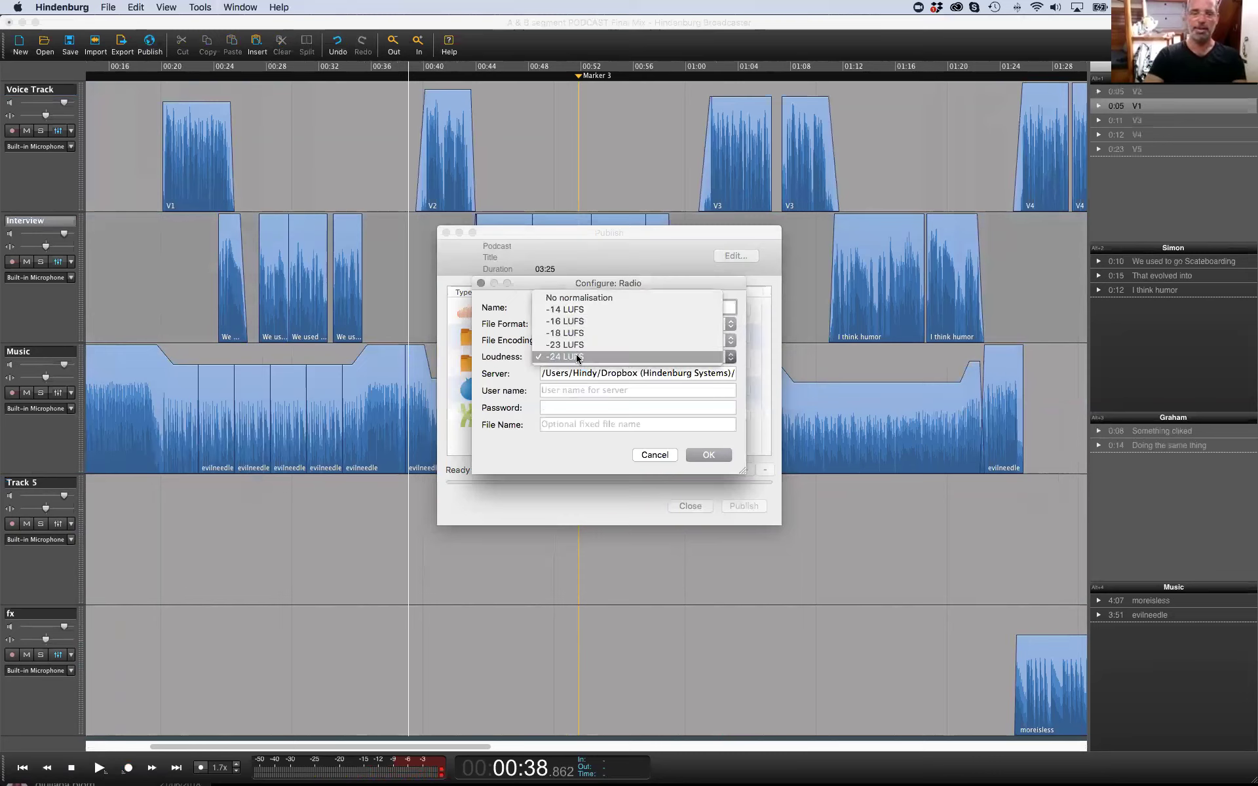
click(584, 346)
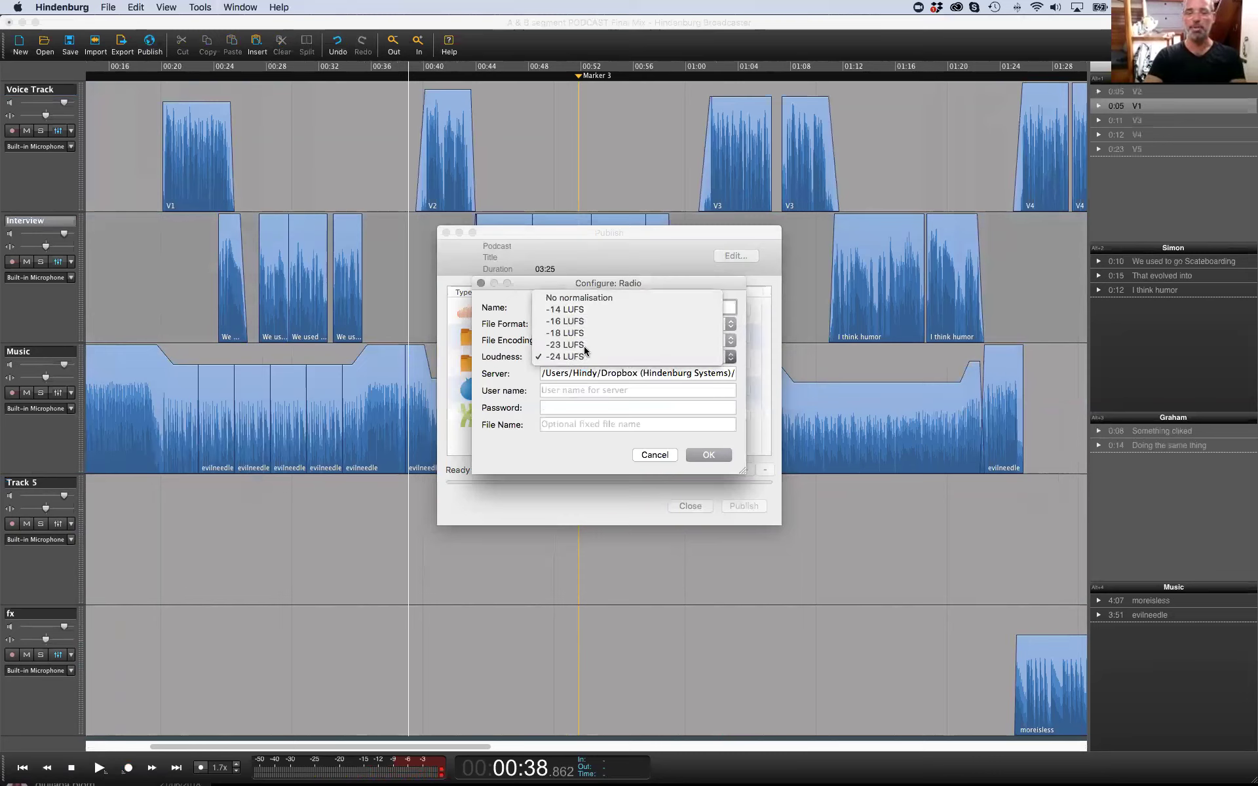
click(585, 357)
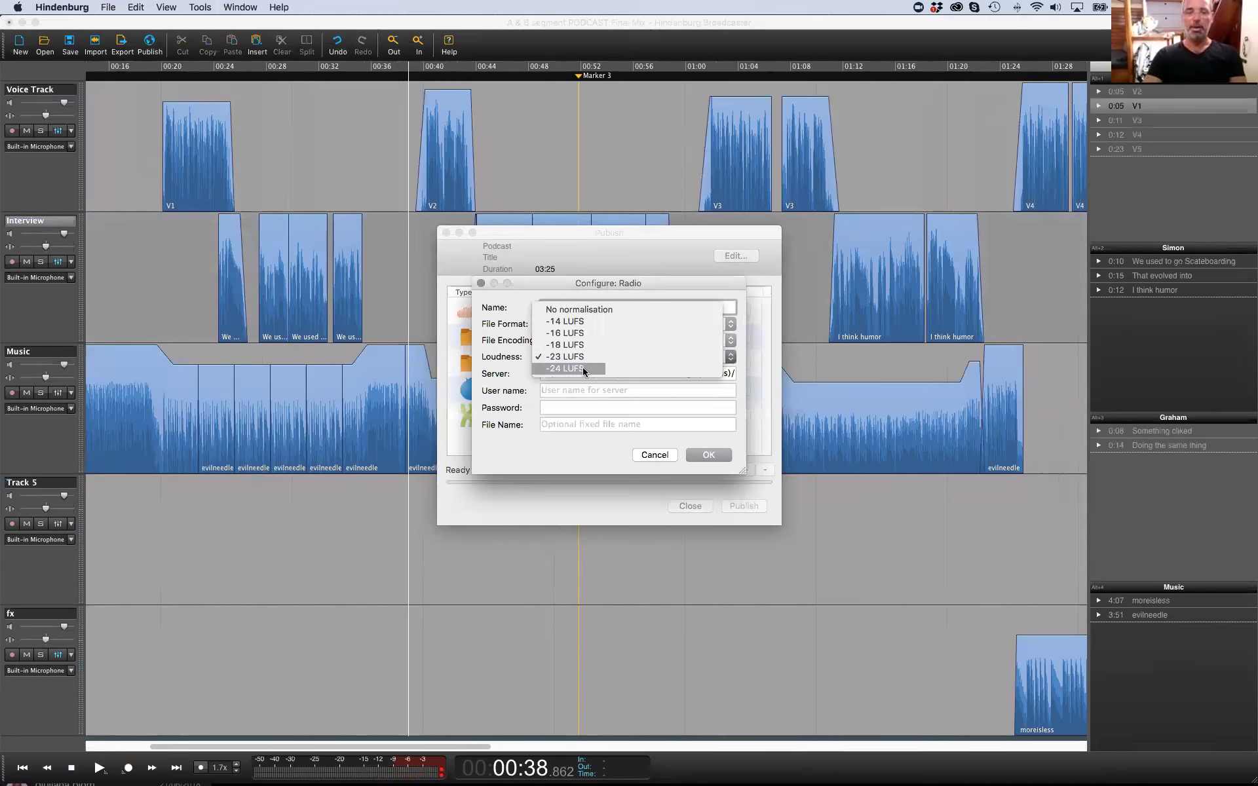
click(583, 368)
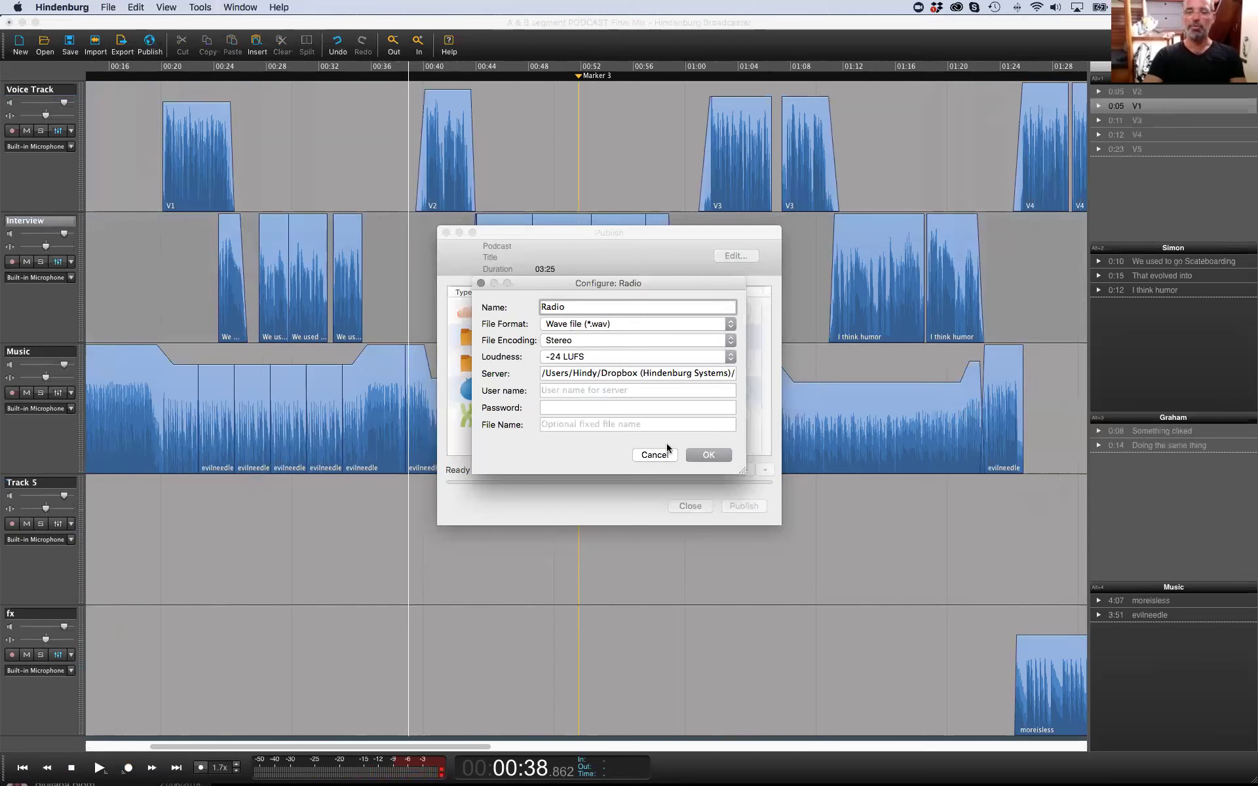
click(709, 455)
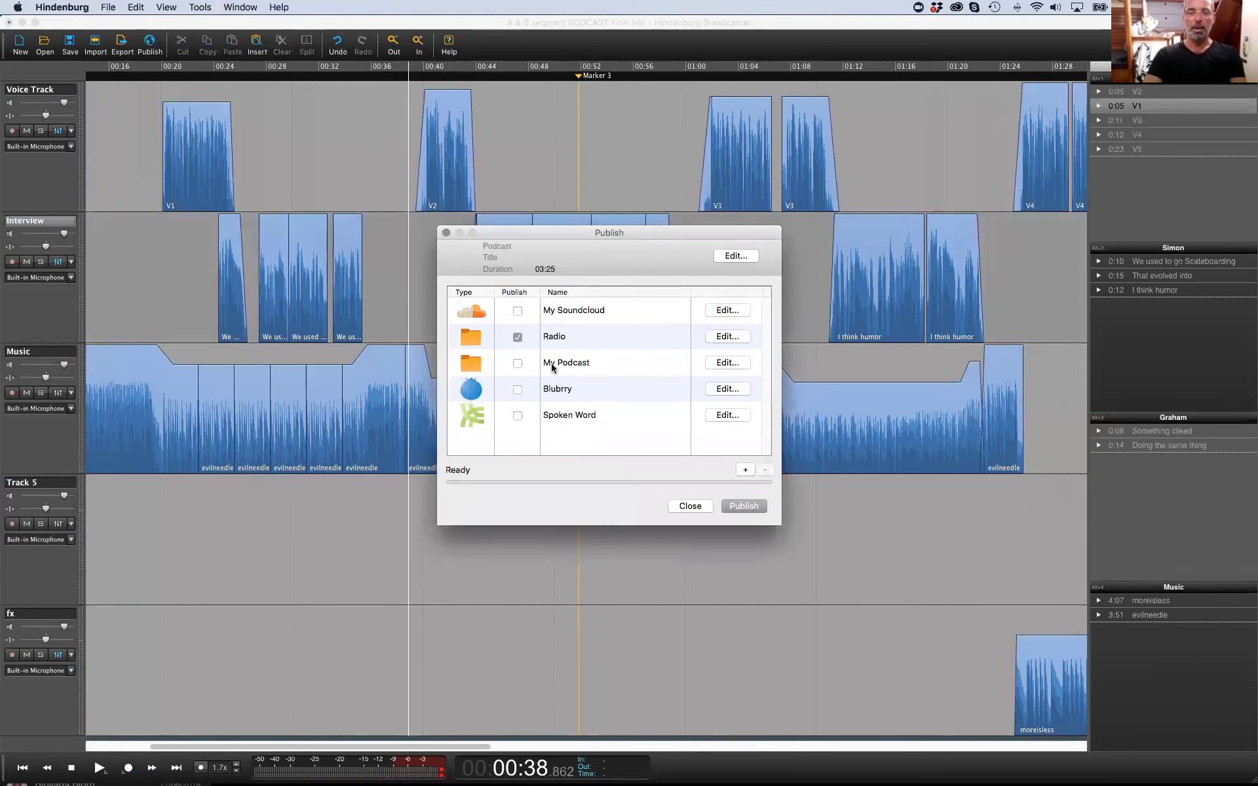
Enable the My Podcast publish target and configure it as AAC file (*.m4a) with -16 LUFS loudness
click(518, 364)
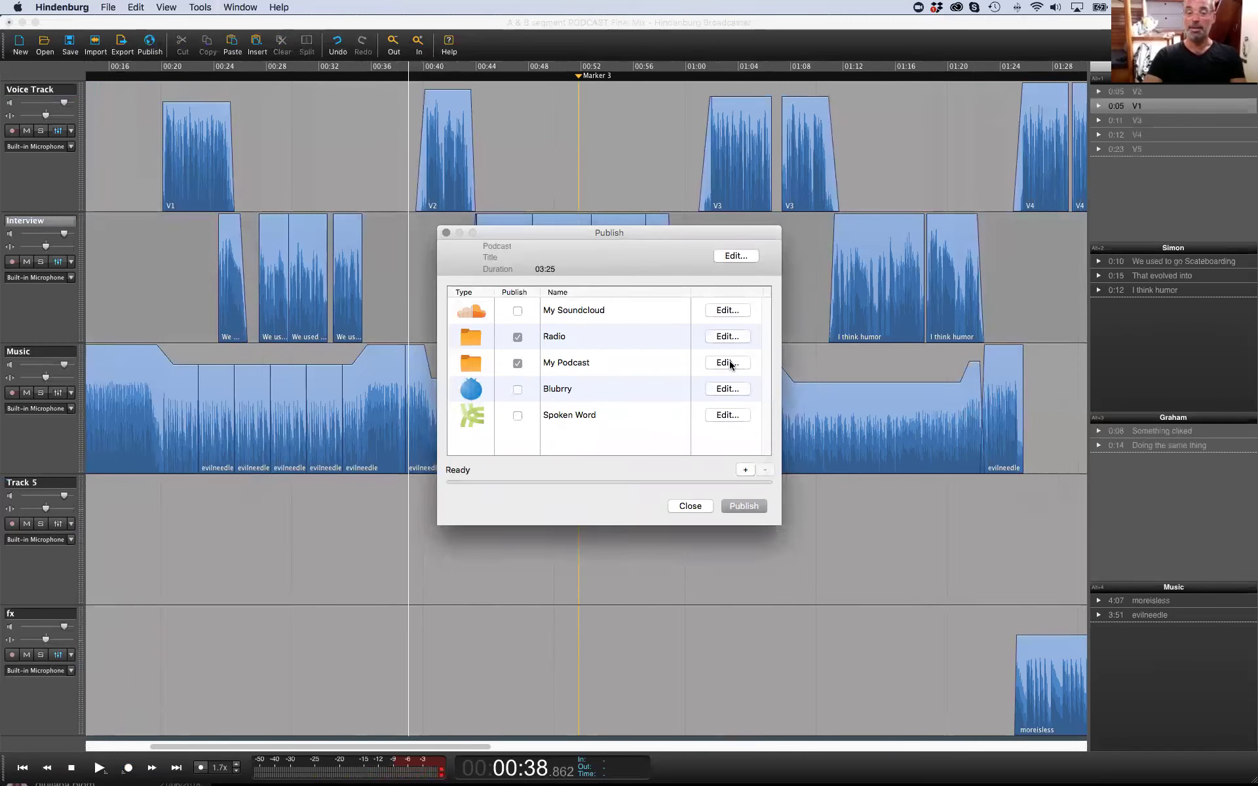
click(728, 364)
click(585, 325)
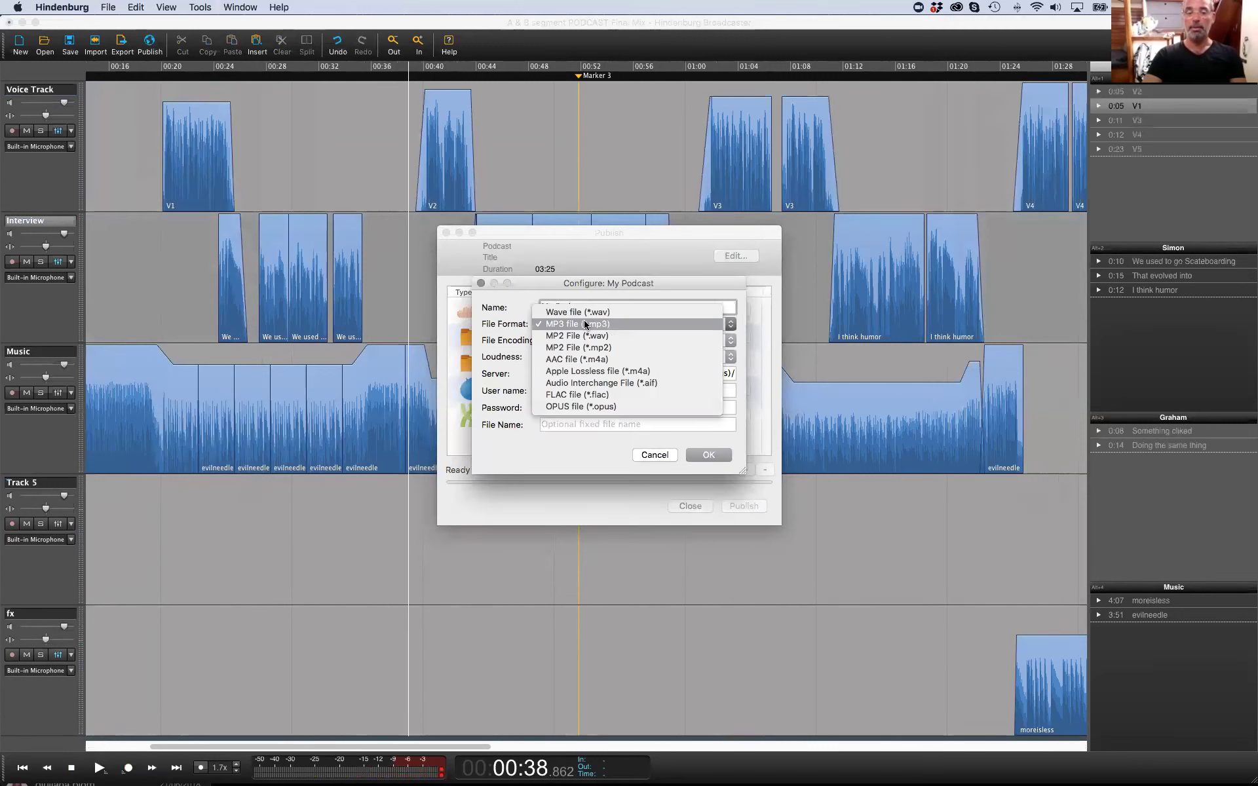
click(662, 360)
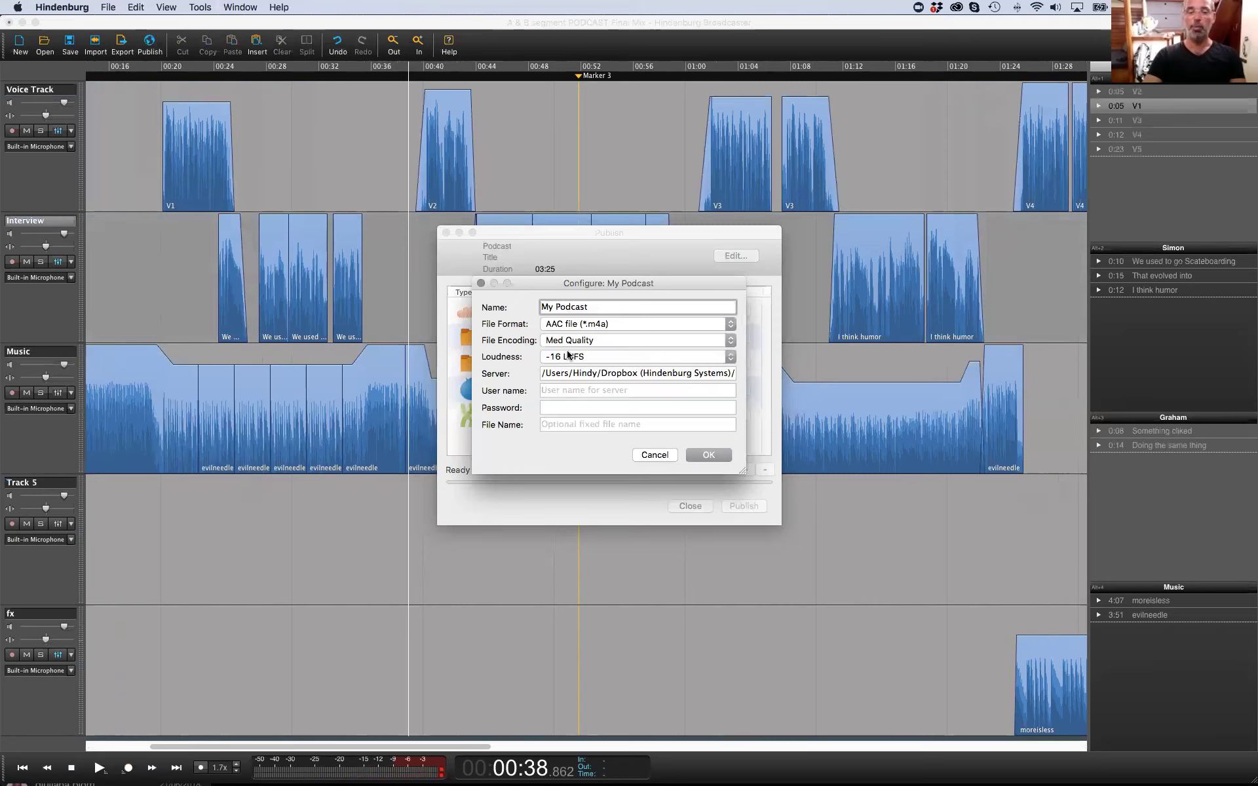
click(574, 357)
click(587, 354)
click(600, 356)
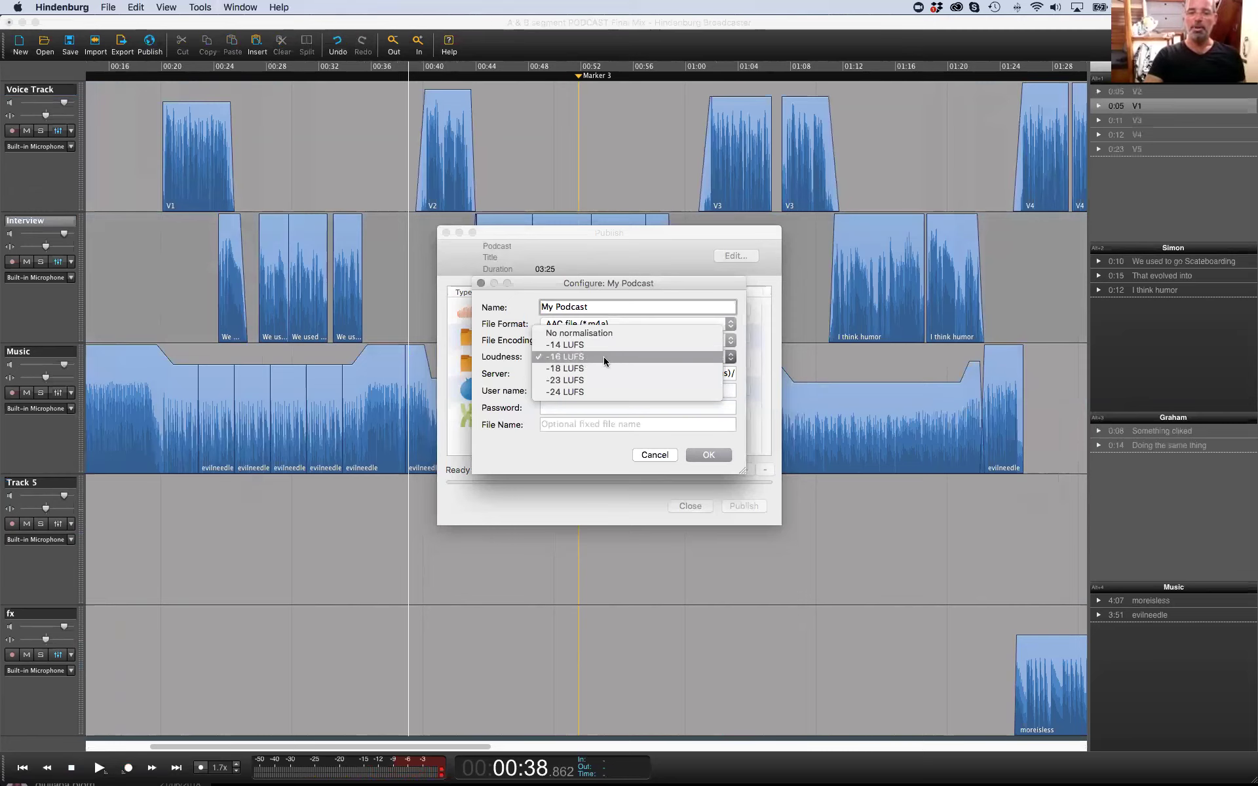
click(608, 353)
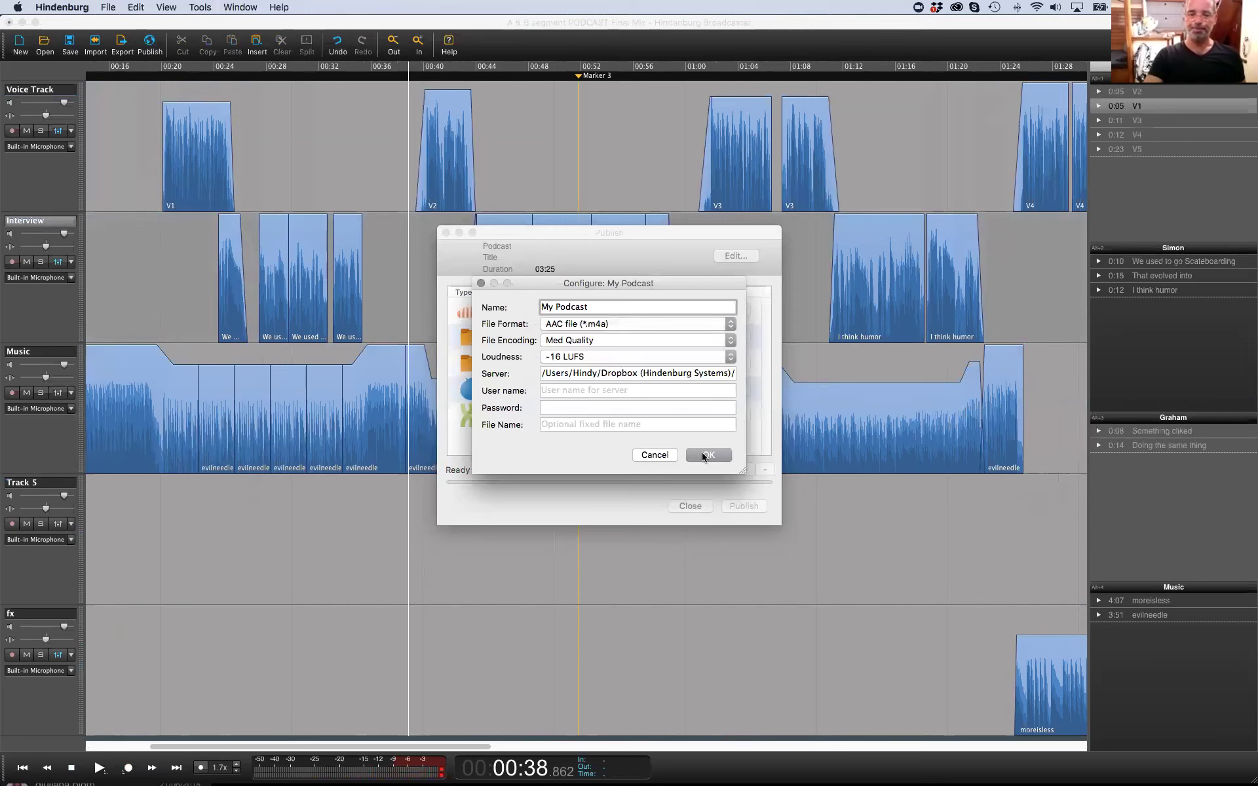
click(712, 456)
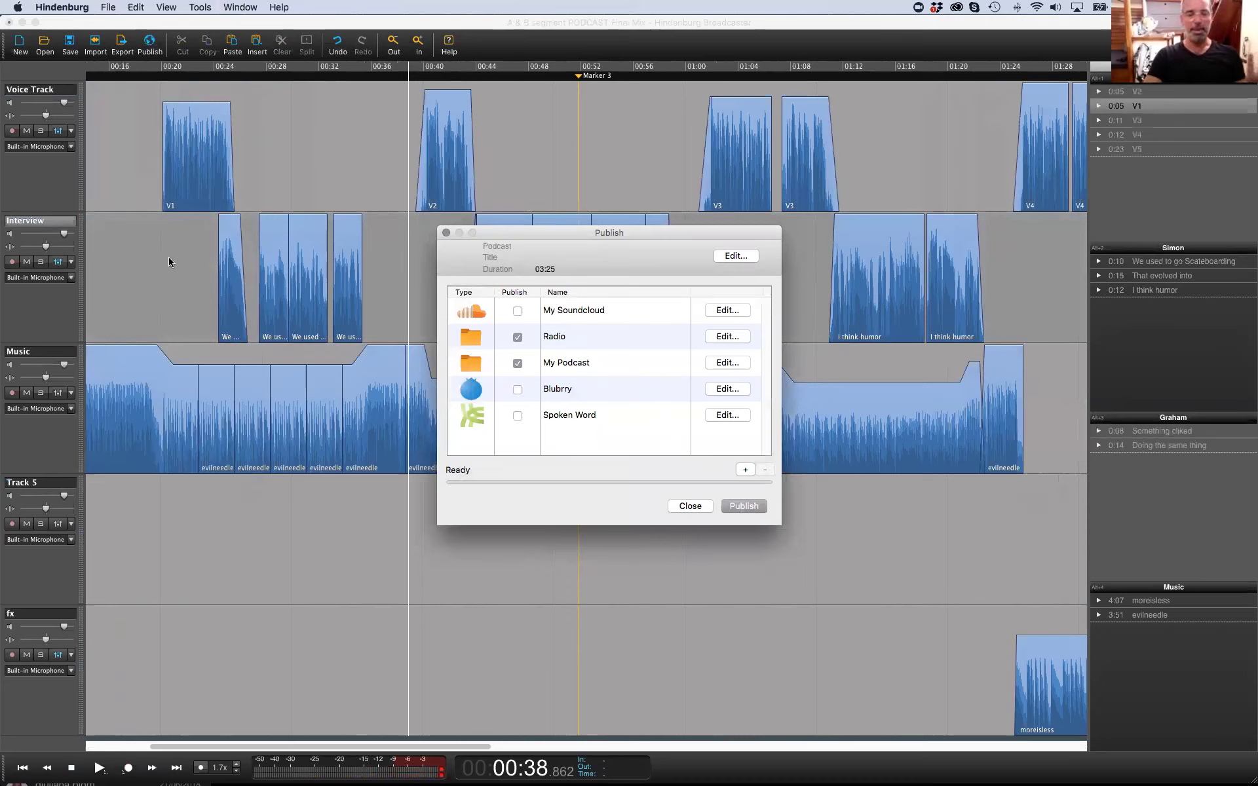
Publish the session with both the Radio and My Podcast targets enabled and close the publish window
click(596, 340)
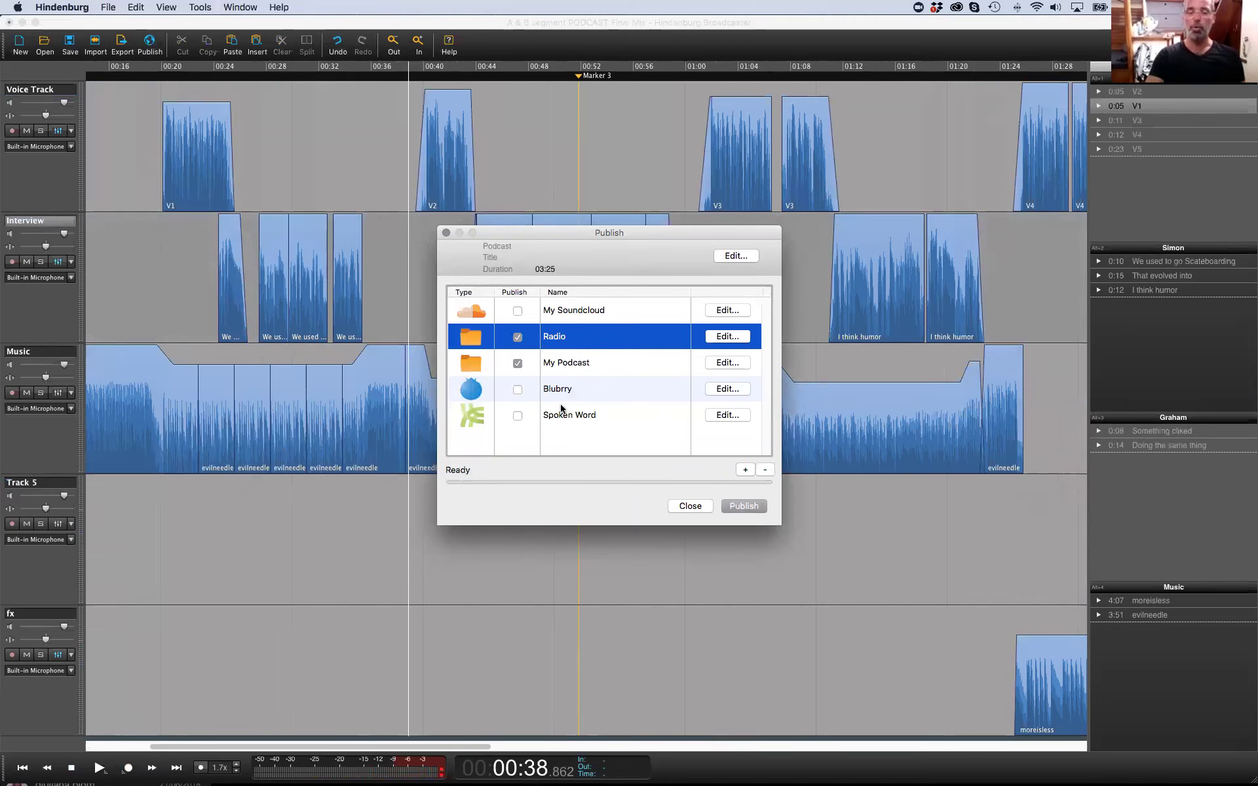
click(601, 367)
click(601, 338)
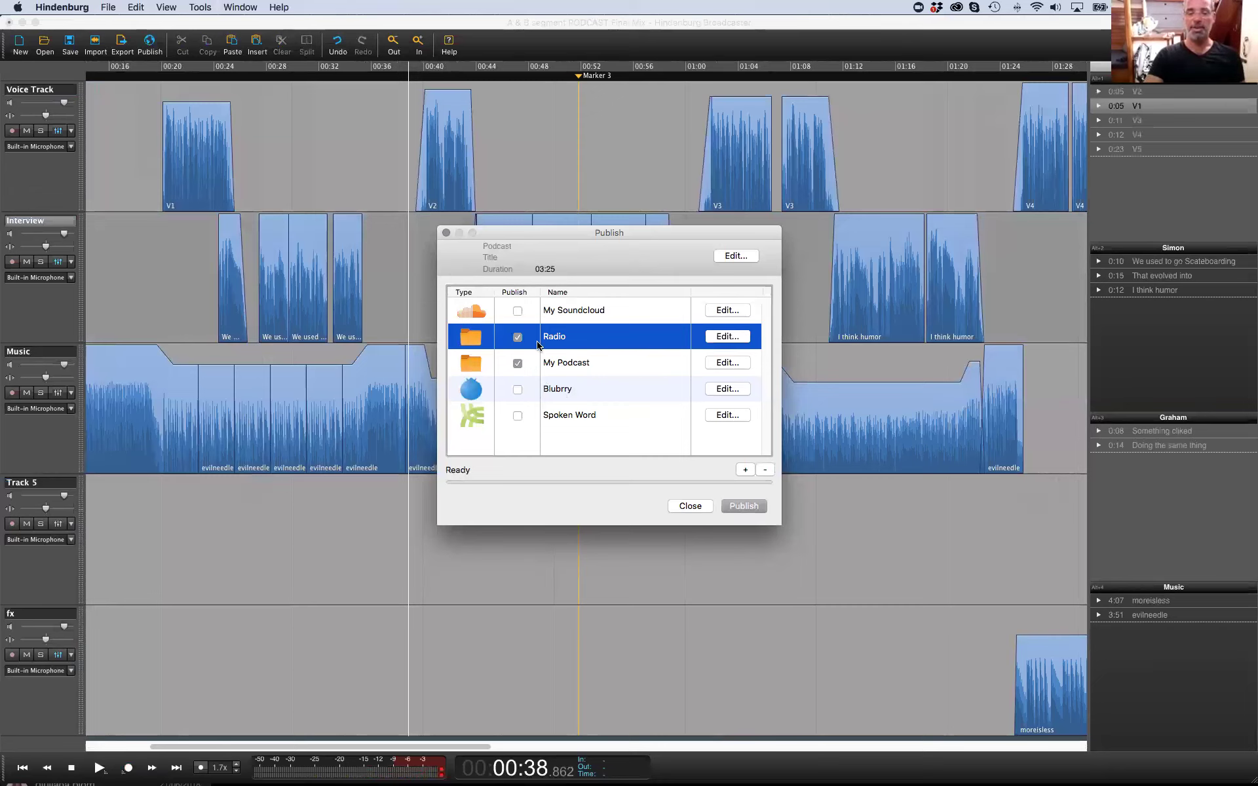
click(518, 363)
click(517, 337)
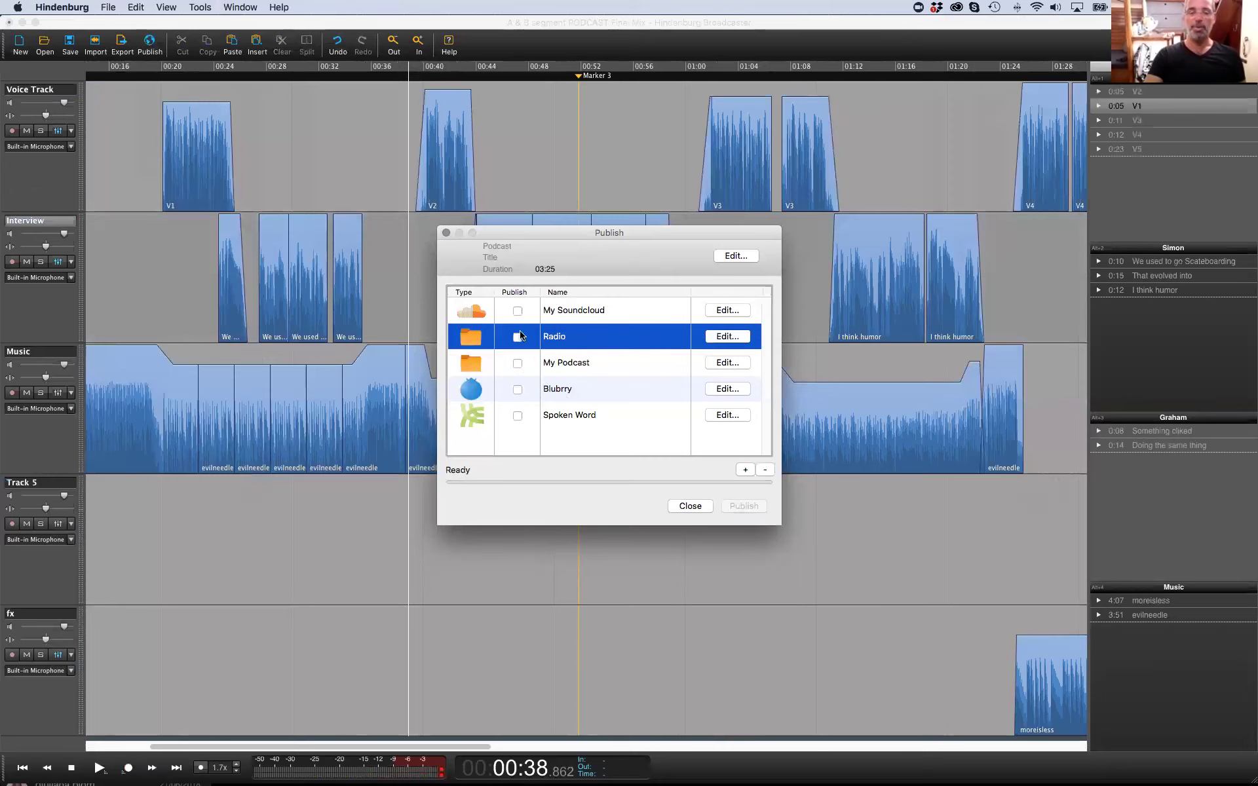
click(517, 338)
click(518, 363)
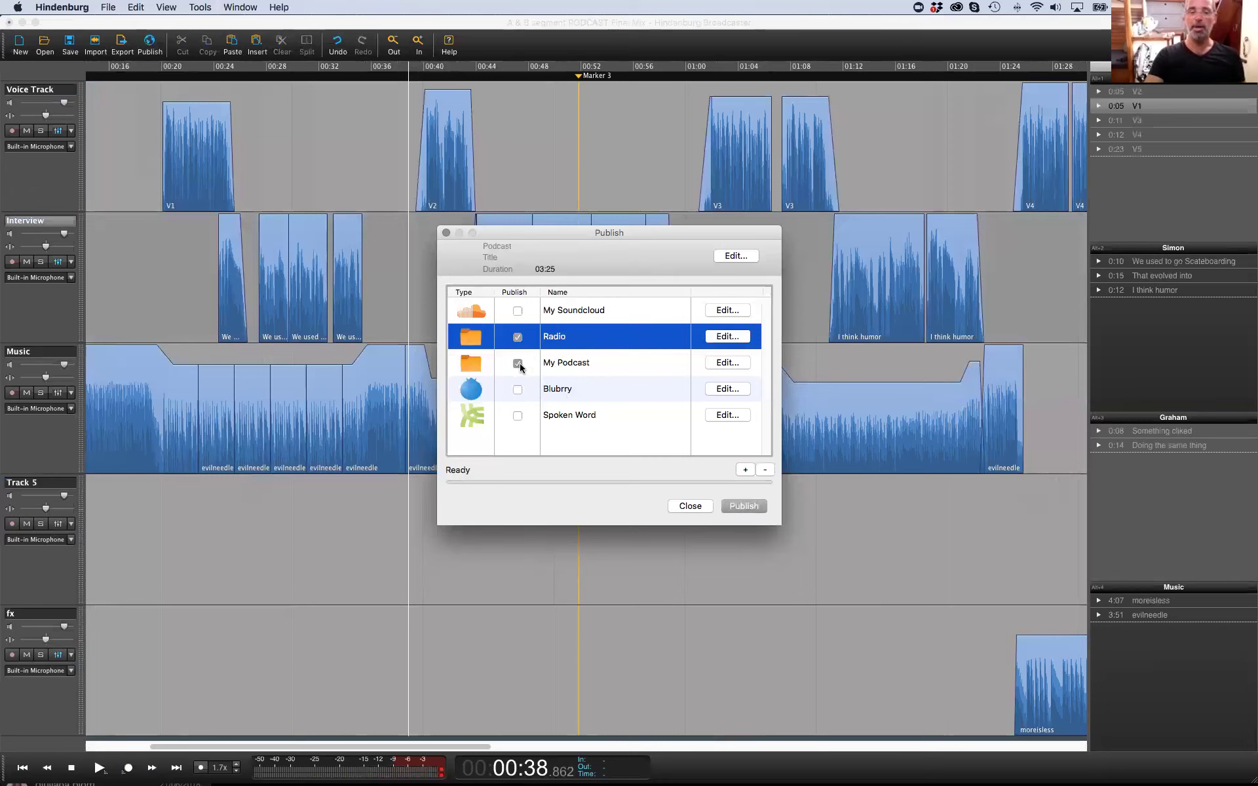
click(734, 505)
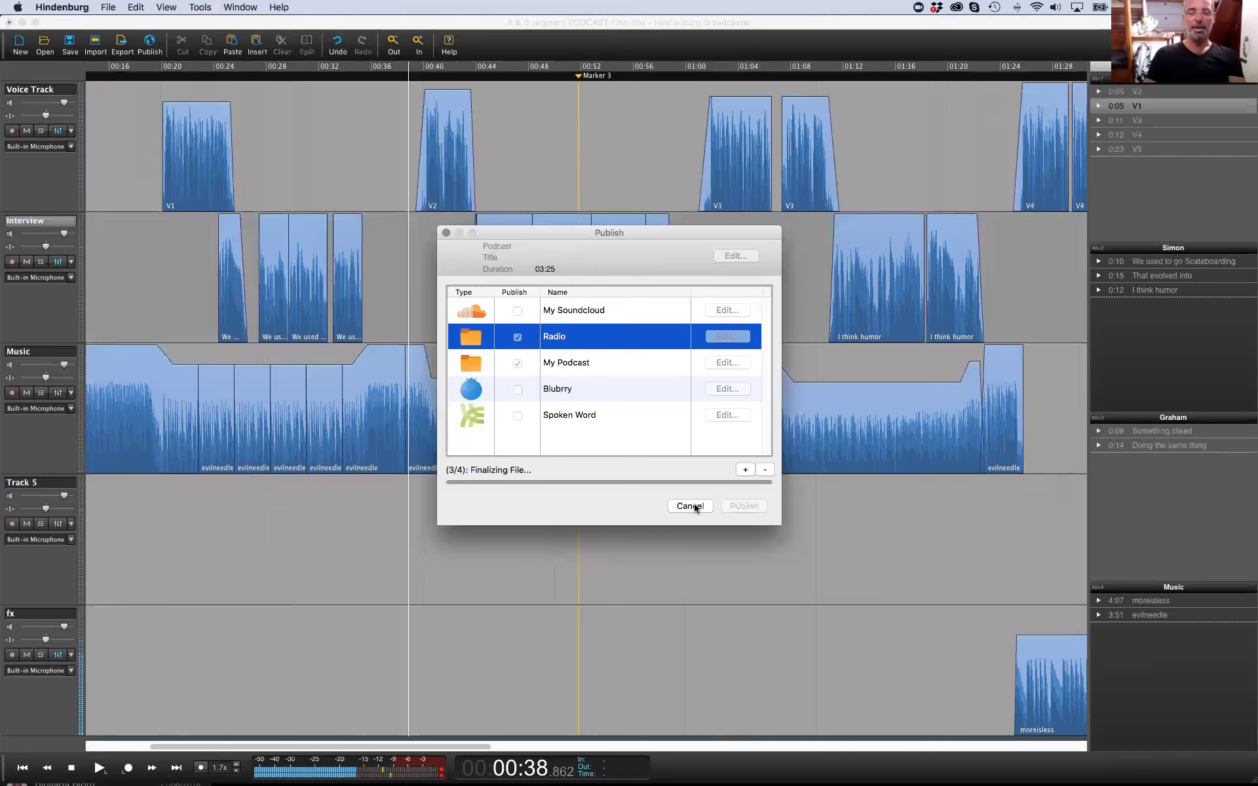
click(694, 506)
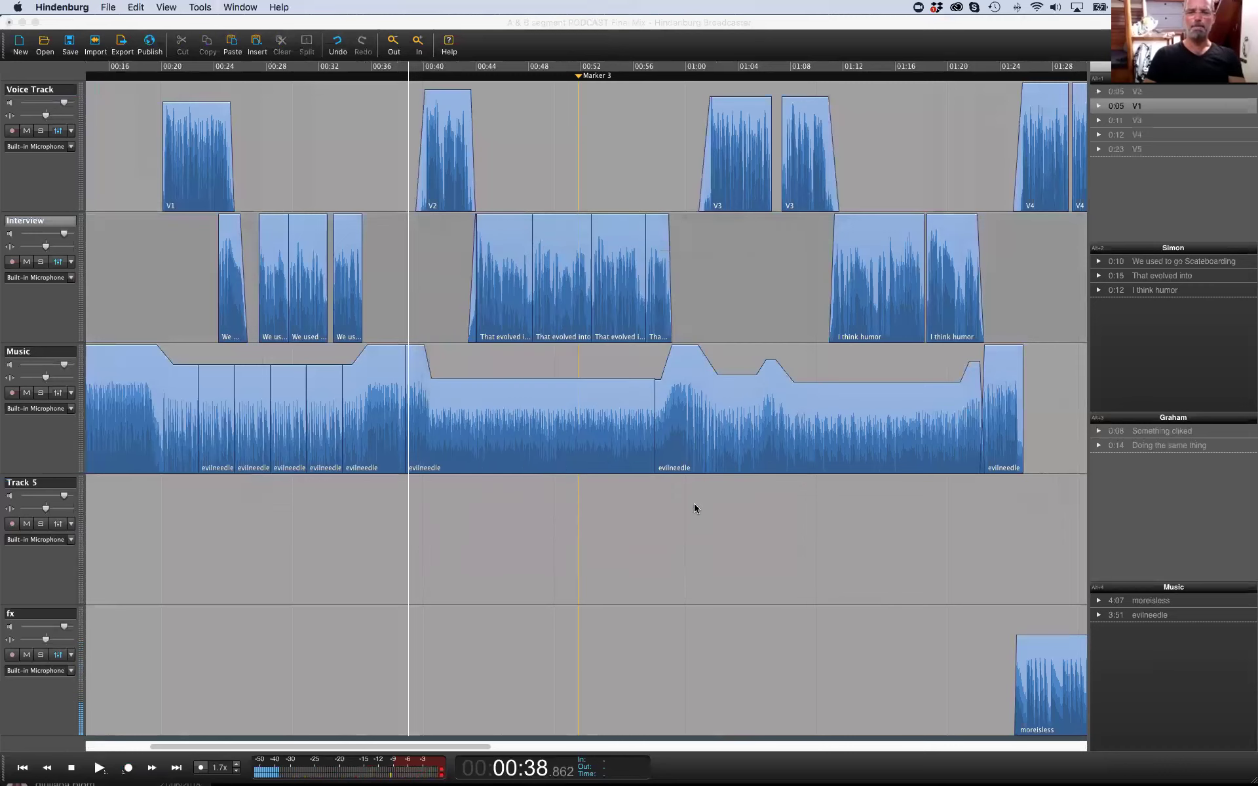
key(super+Tab)
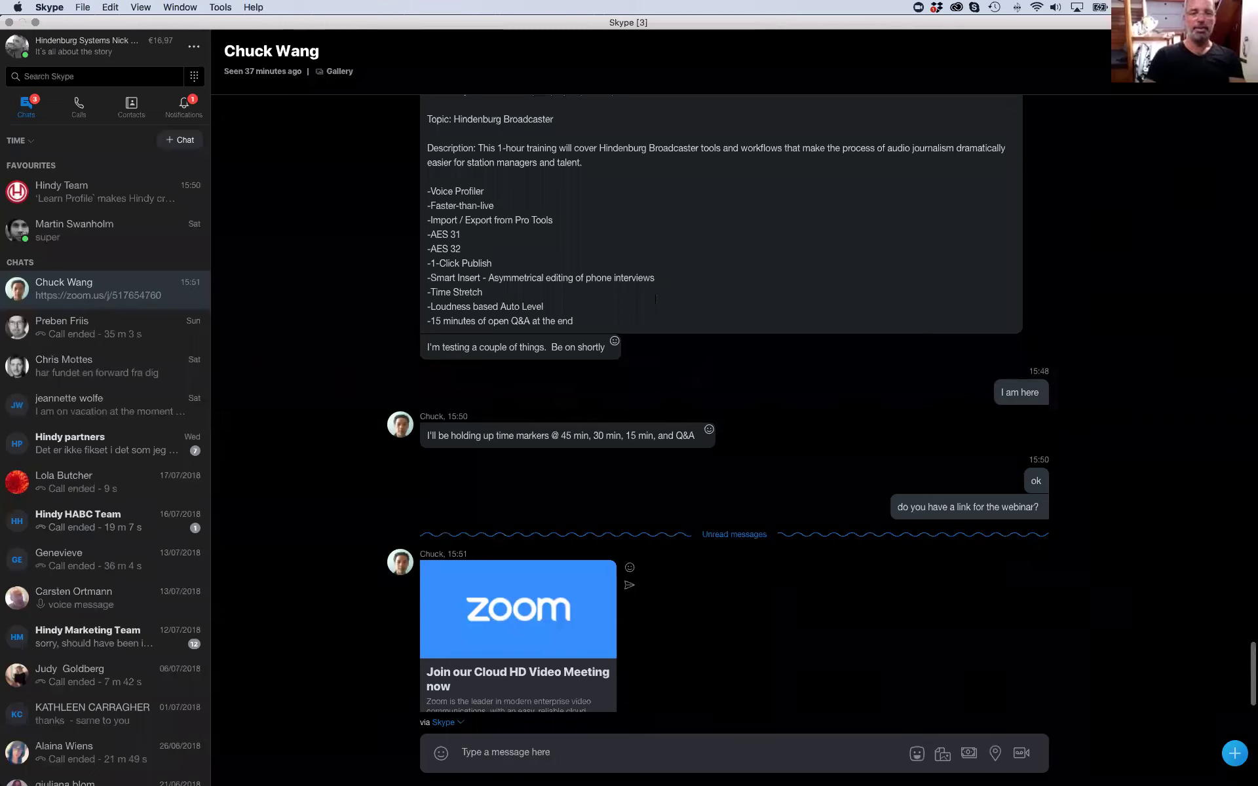
key(super+Tab)
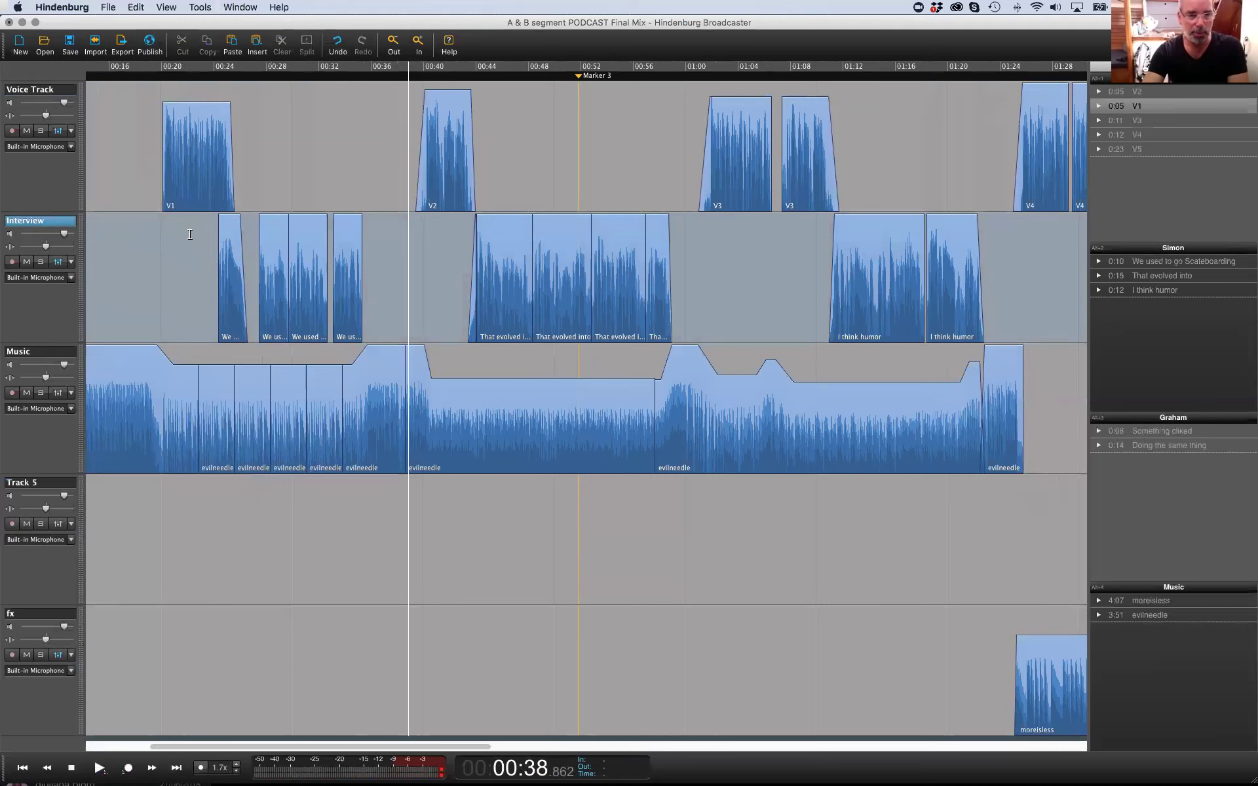
Close the podcast session without saving its changes and place the playhead at about 1:01 in the empty session
key(Down)
key(super+w)
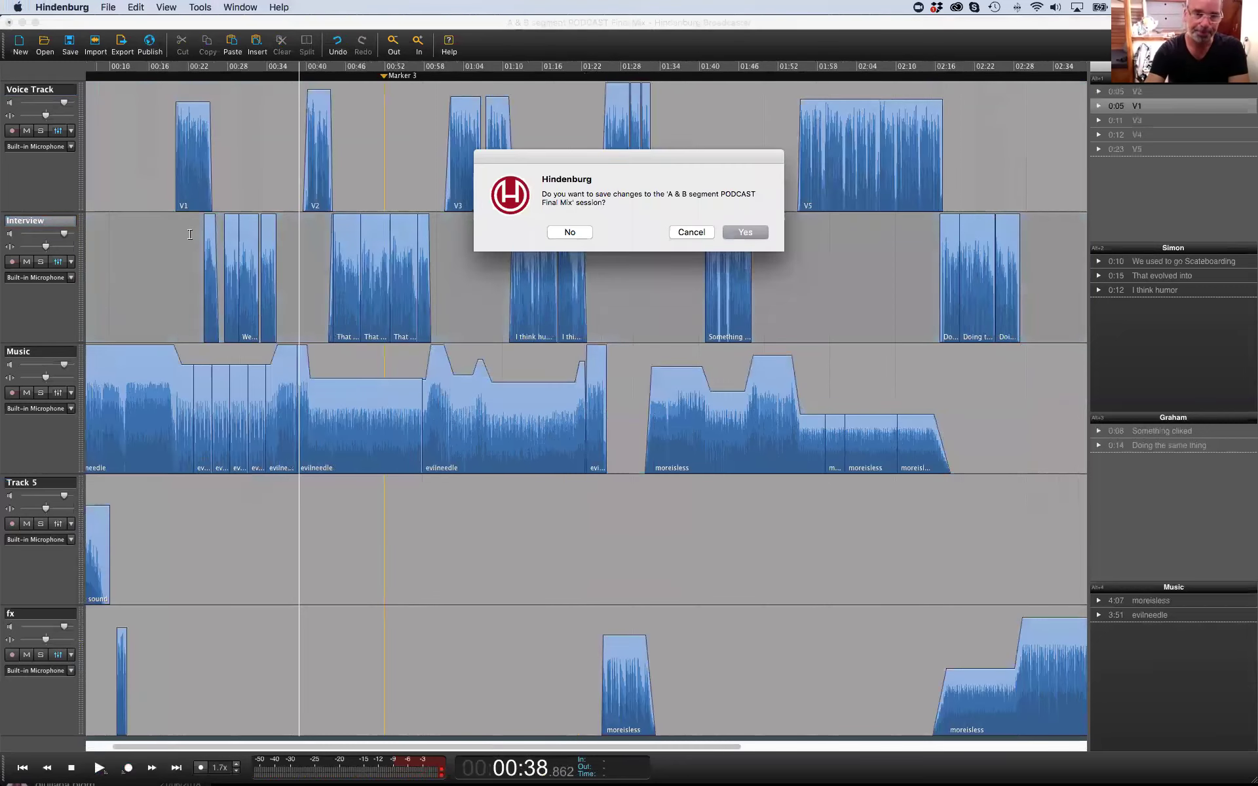
click(567, 232)
click(489, 292)
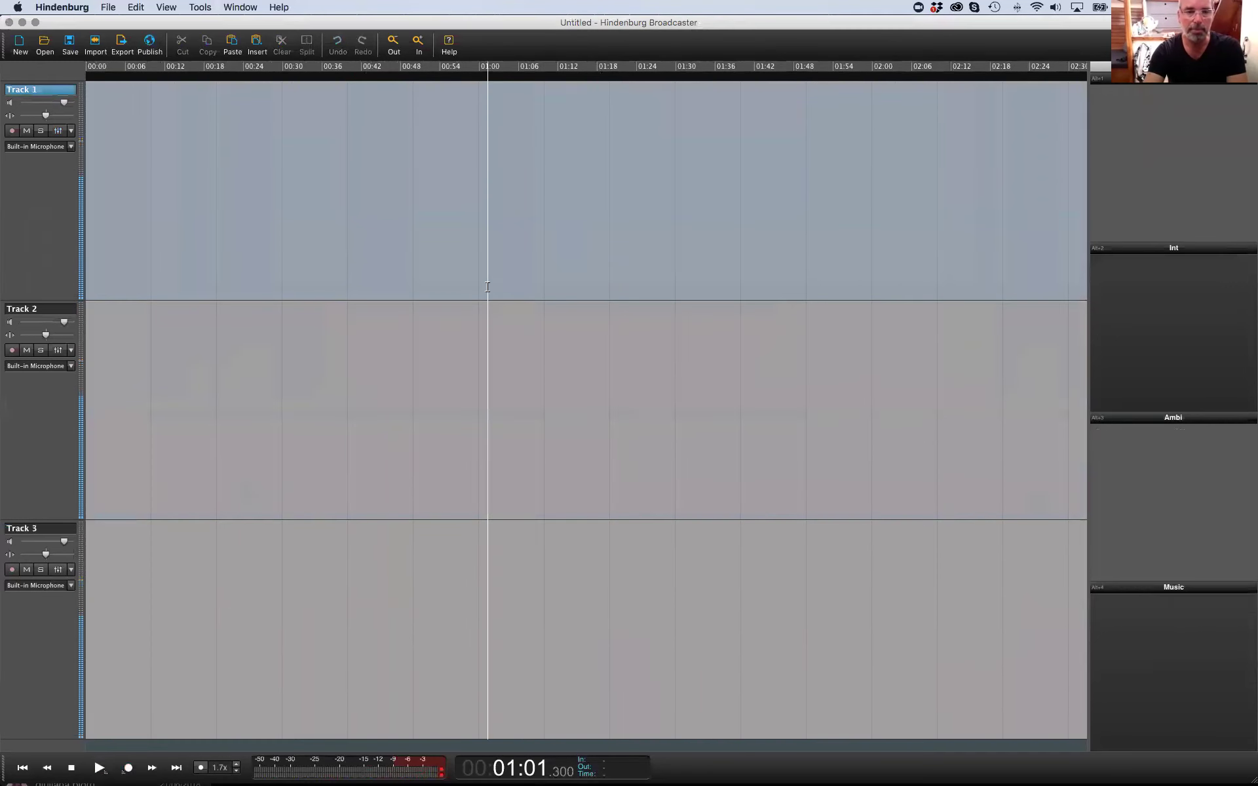
Bring the Hands Up audio file from Finder onto Track 2 at about 0:27 and place the playhead at about 0:31
key(super+Tab)
key(super+Tab)
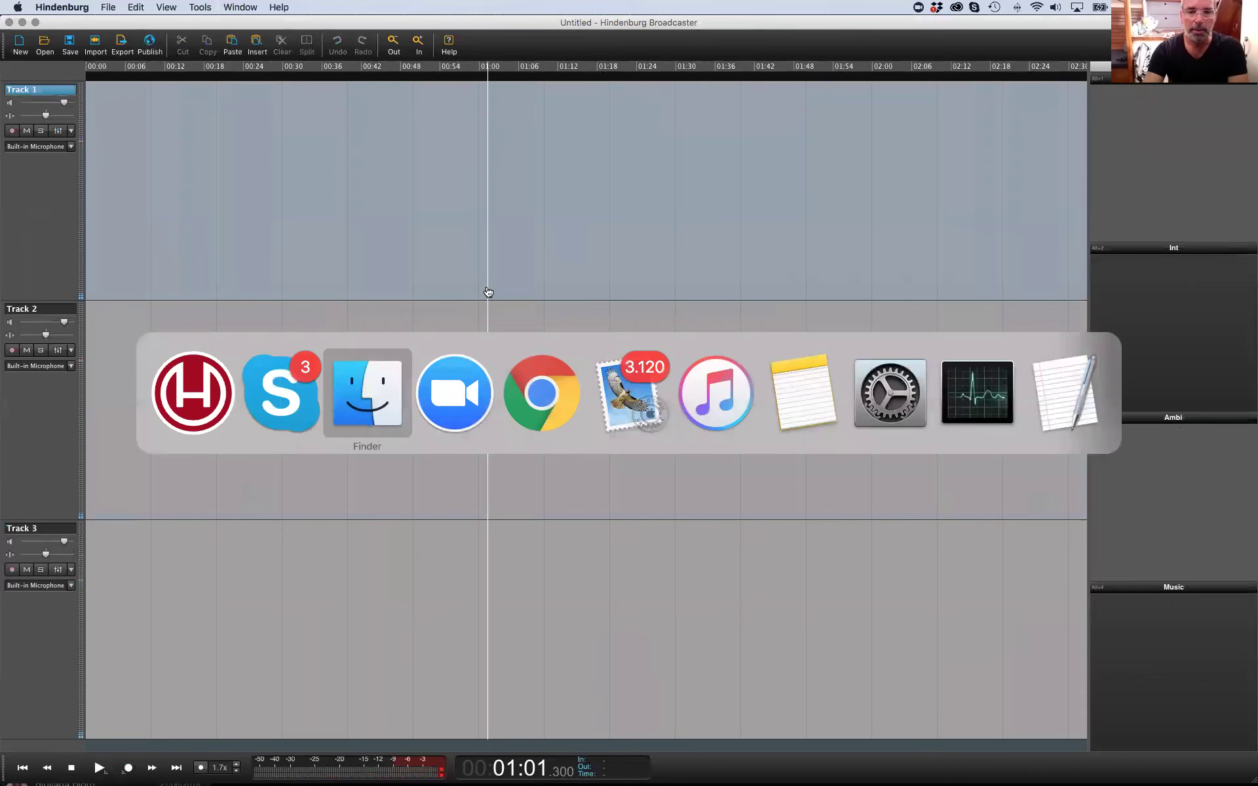
drag(708, 303, 265, 360)
click(295, 241)
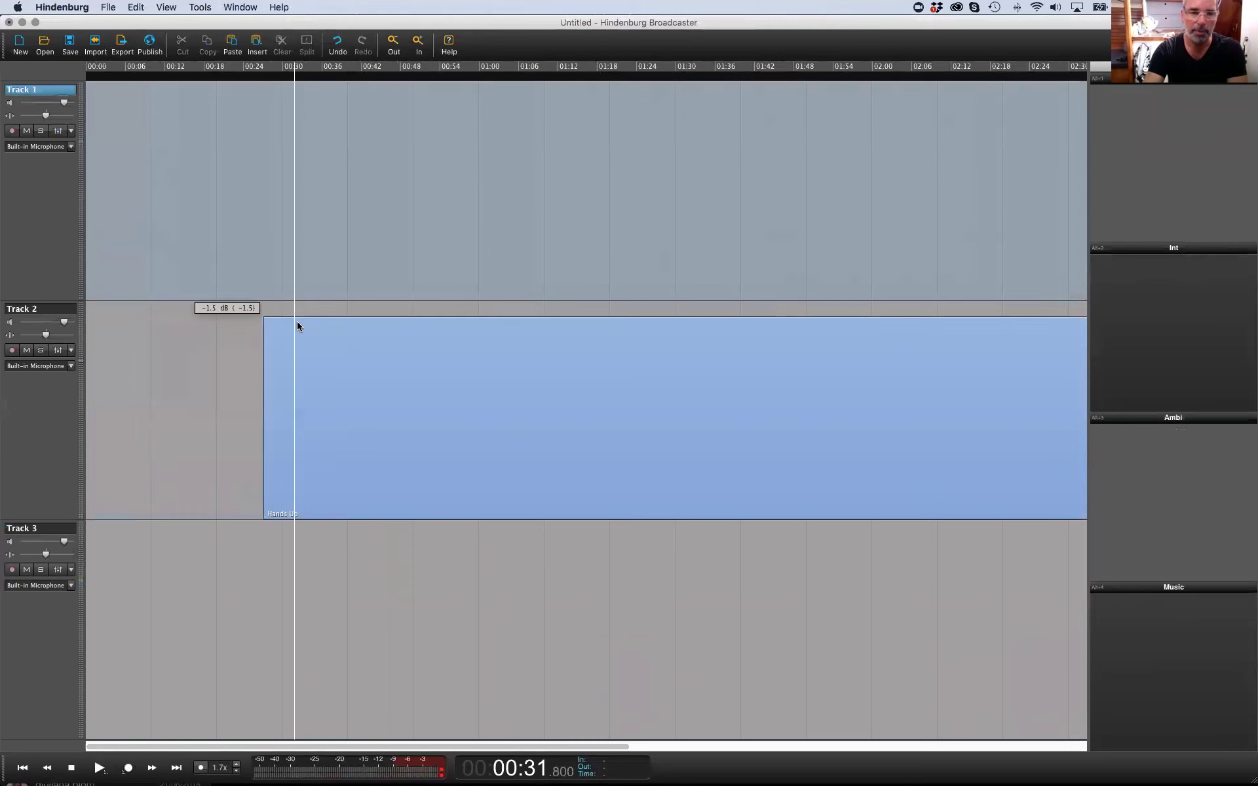
Adjust the gain of the Hands Up clip on Track 2 and place the playhead at 0:38
drag(296, 326, 319, 303)
click(348, 379)
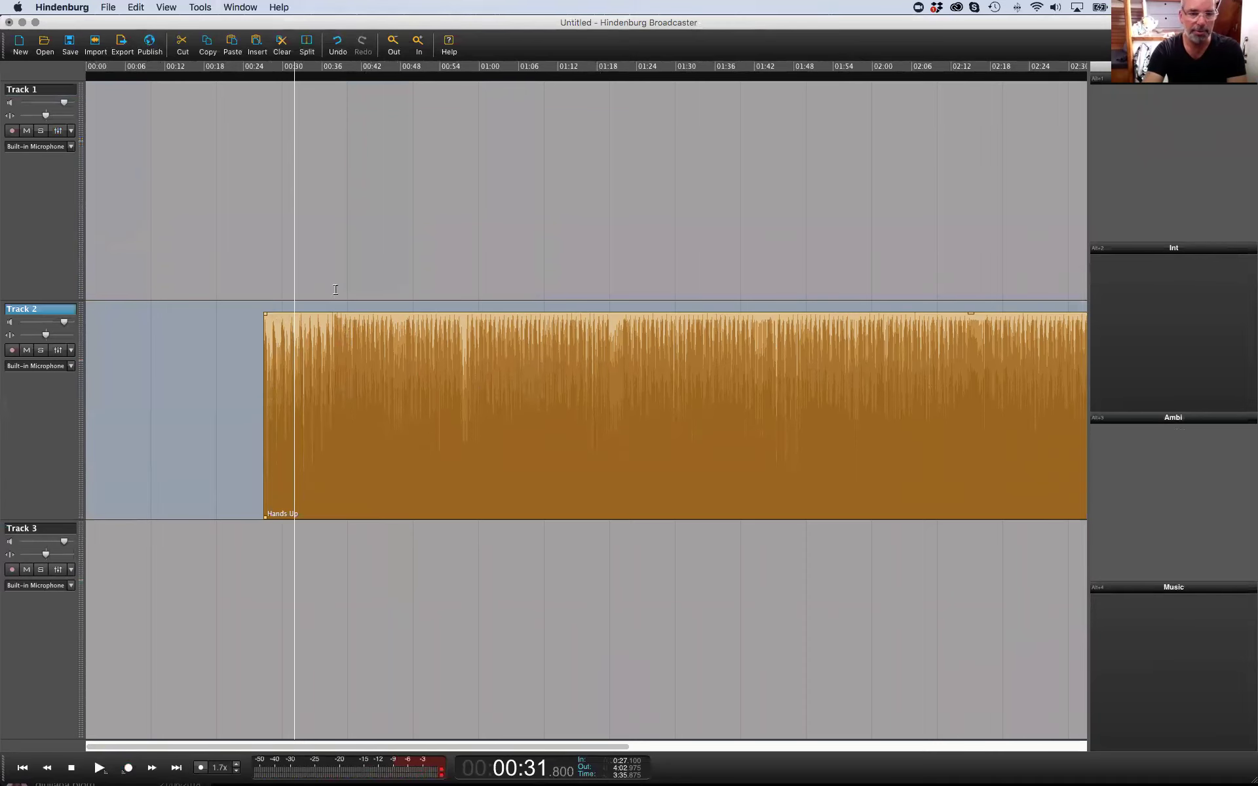
click(336, 289)
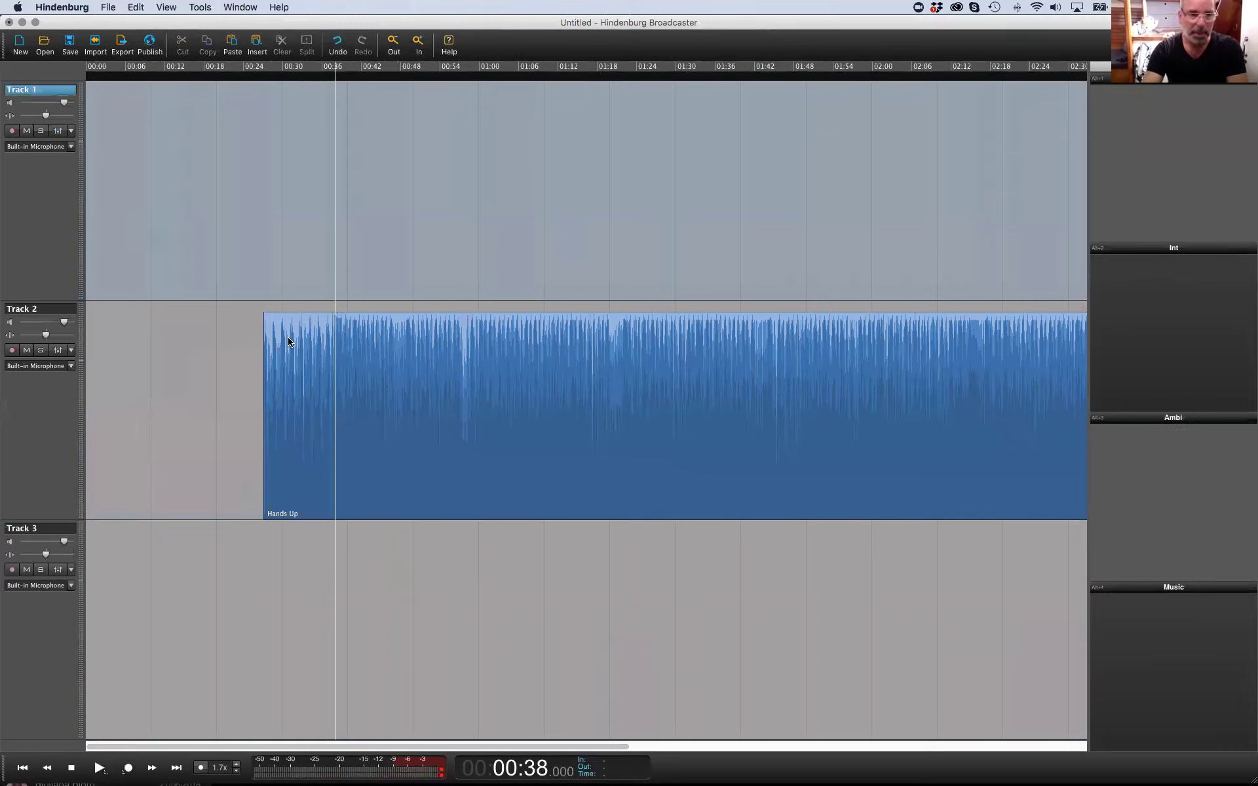
Place the playhead at about 0:37 on Track 2 and choose Digital QPPM as the level meter type
click(327, 308)
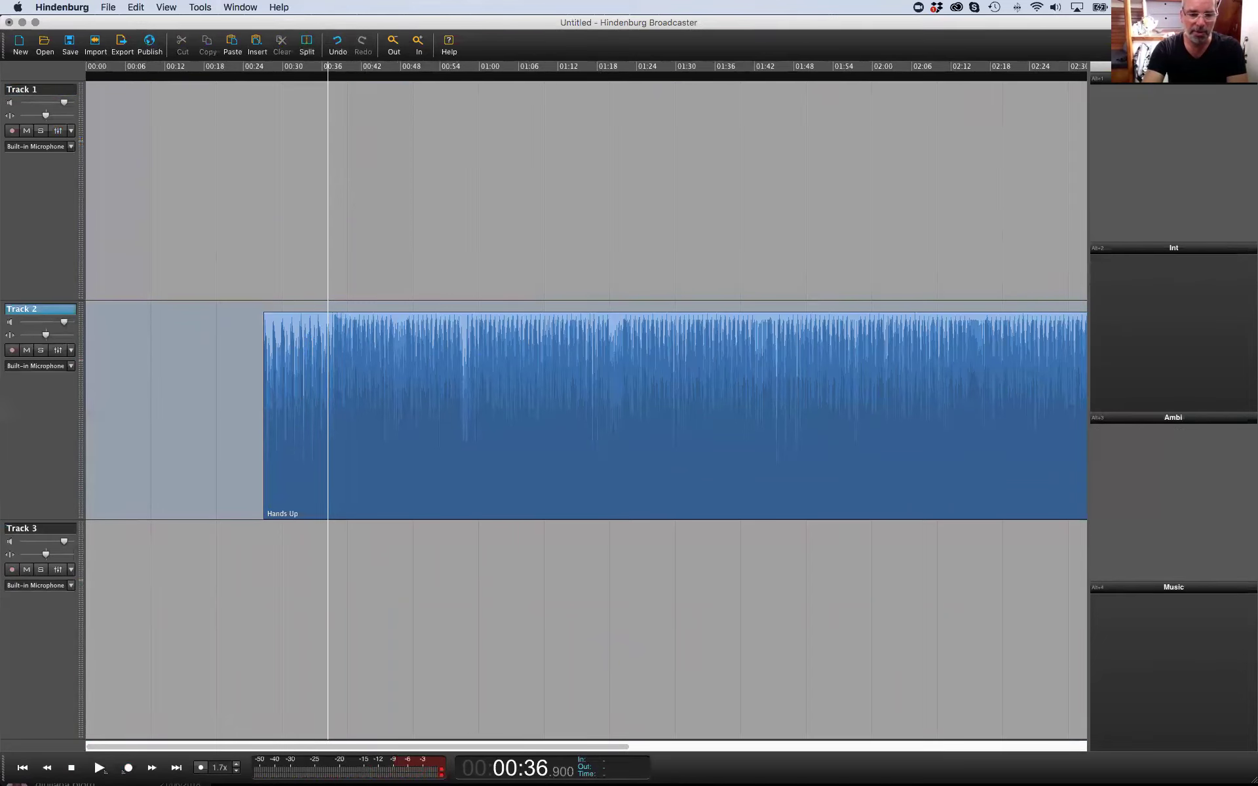
click(429, 771)
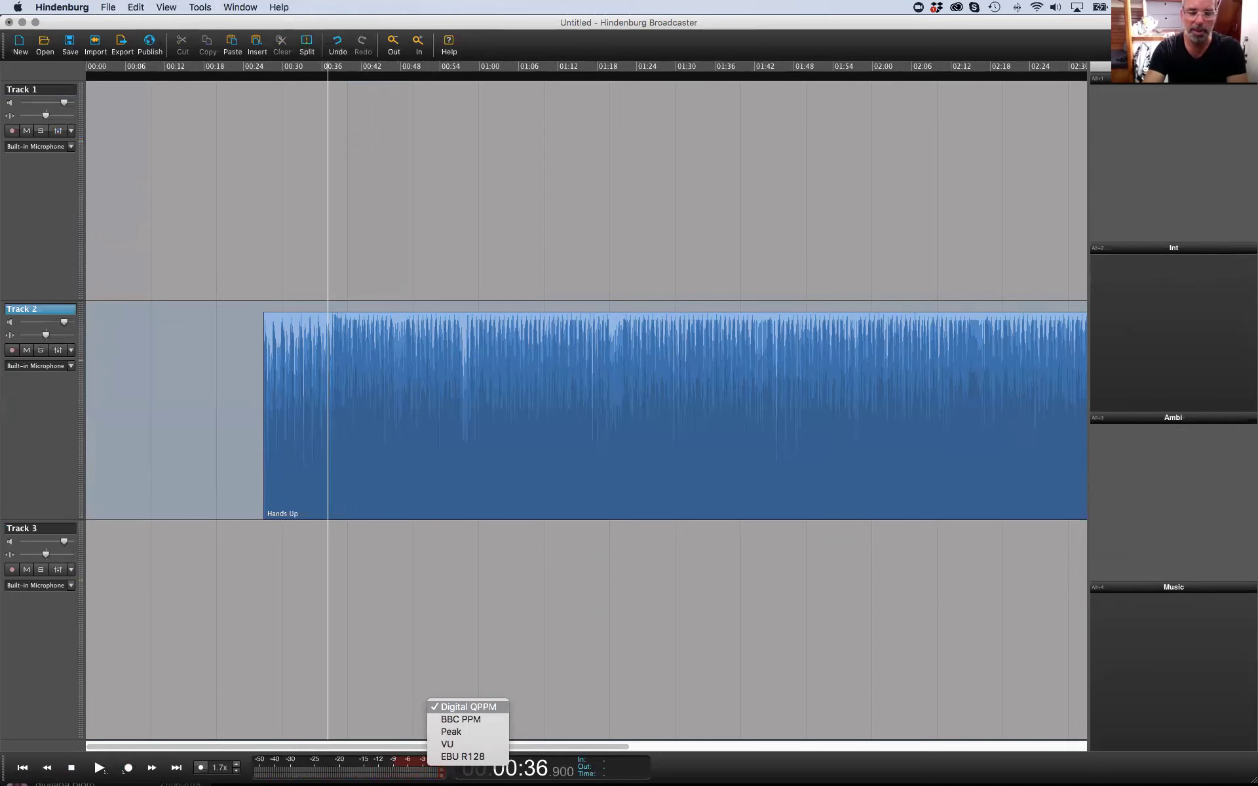
click(468, 707)
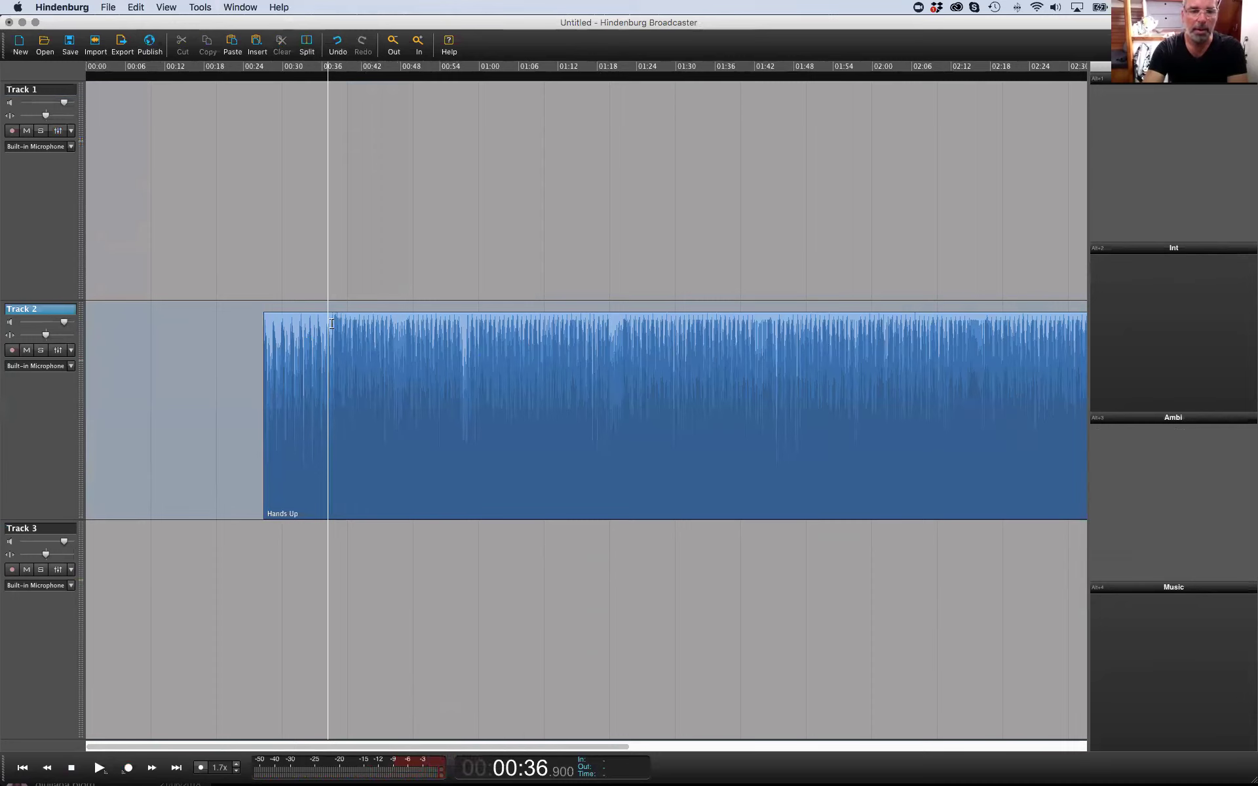
Play the Hands Up clip from about 0:37 while lowering the system volume, stop, and return the playhead to about 0:36
click(332, 297)
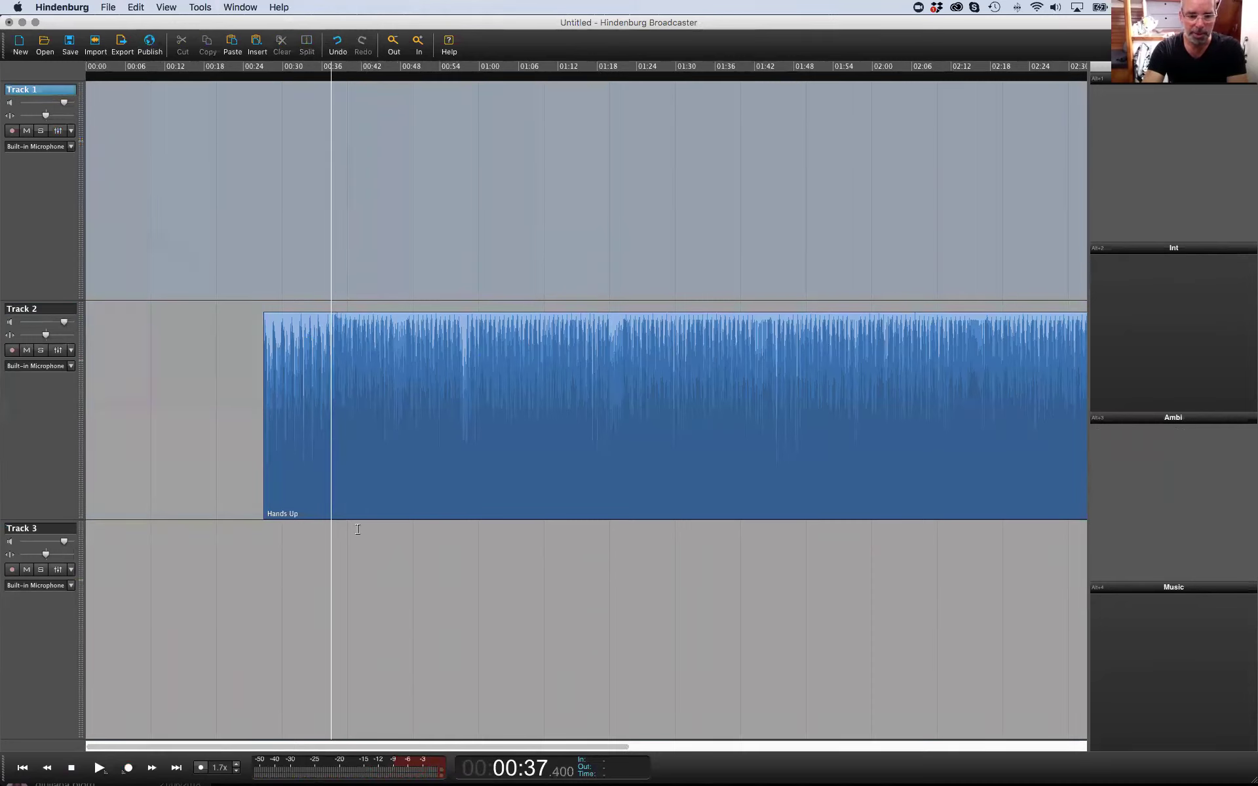
key(space)
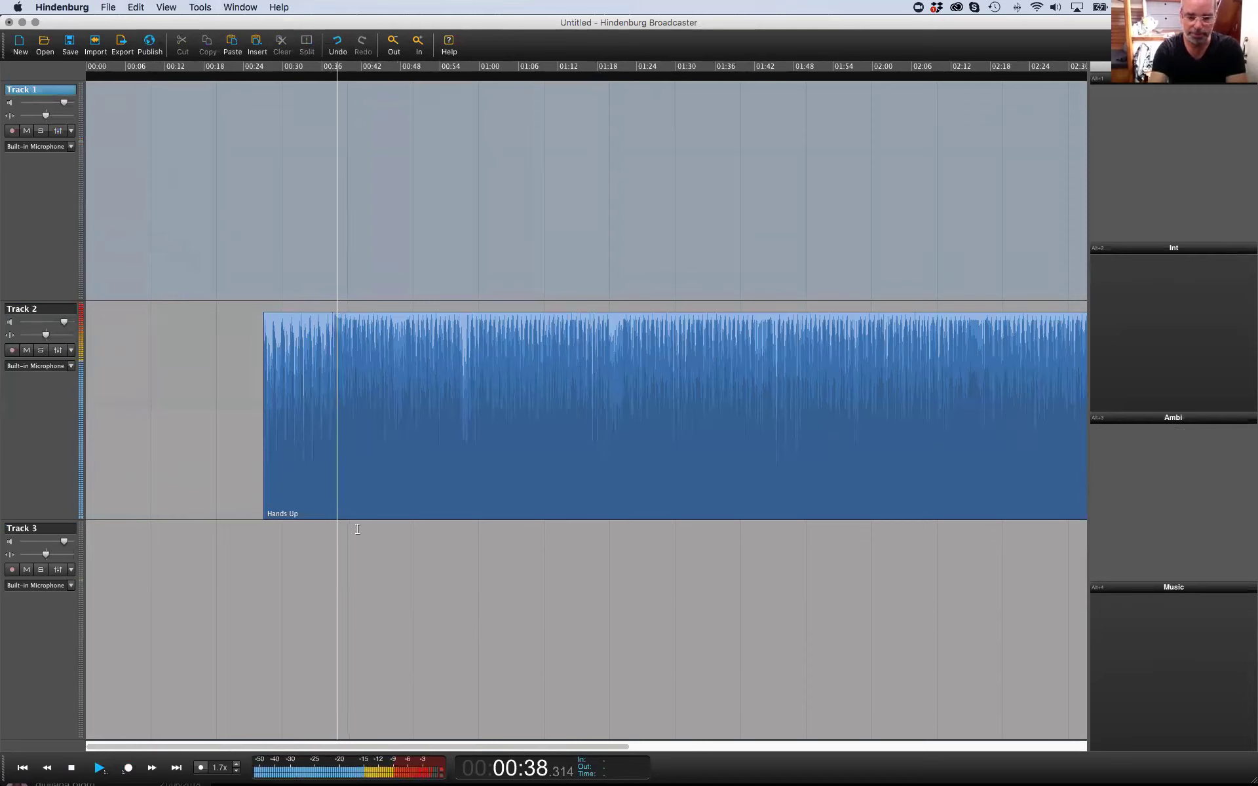
key(XF86AudioLowerVolume)
key(XF86AudioLowerVolume)
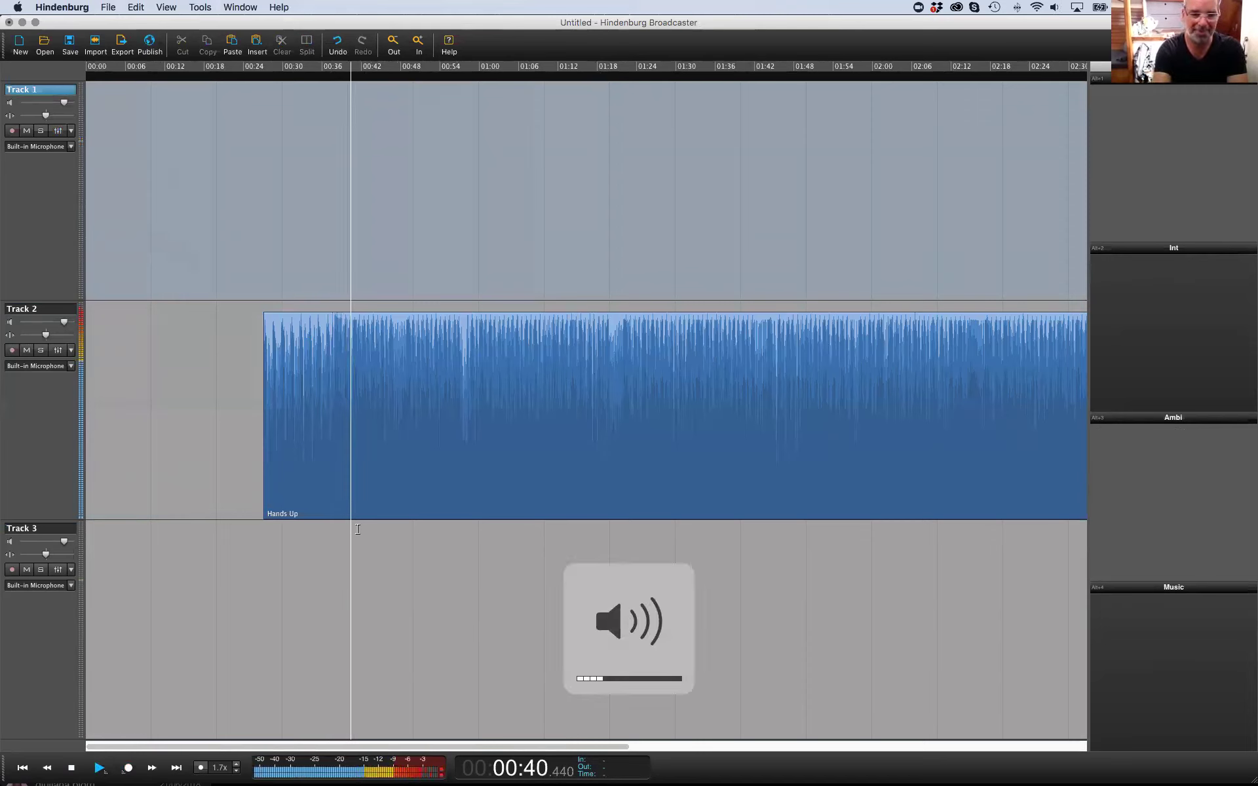
key(space)
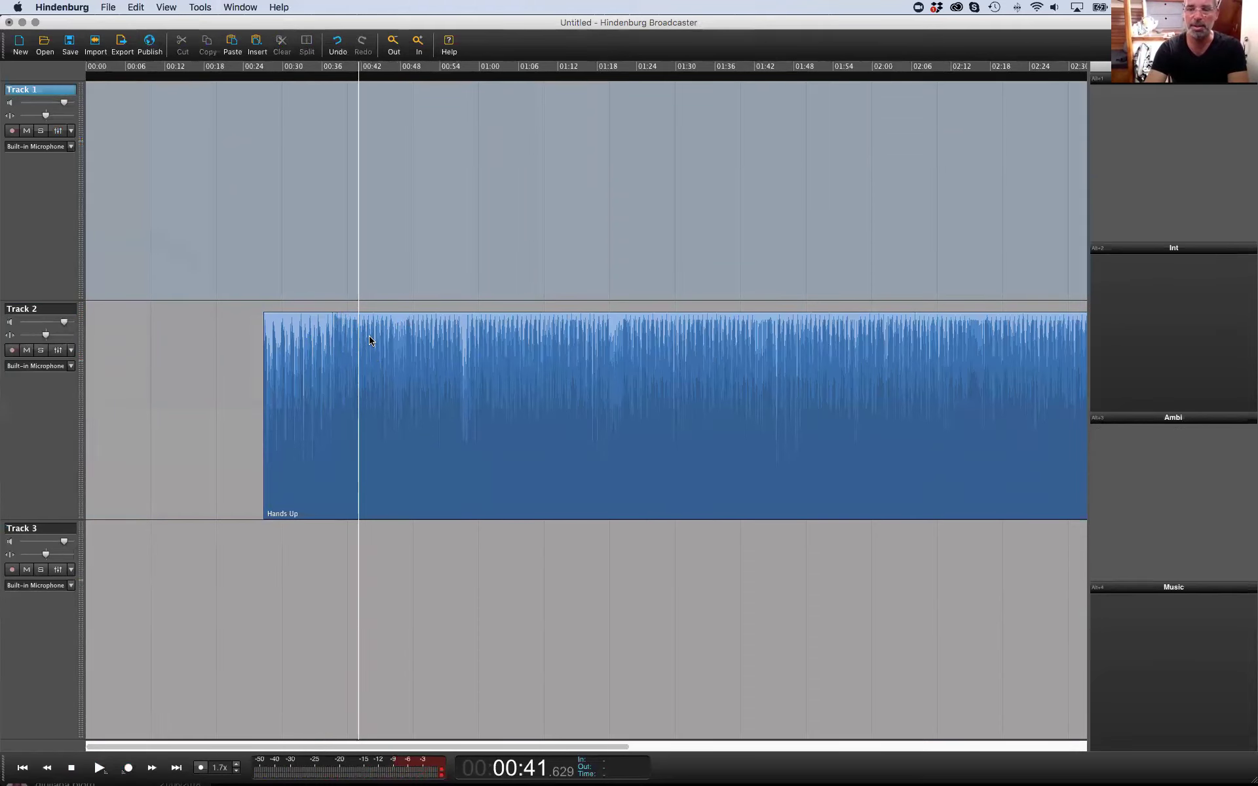
click(323, 296)
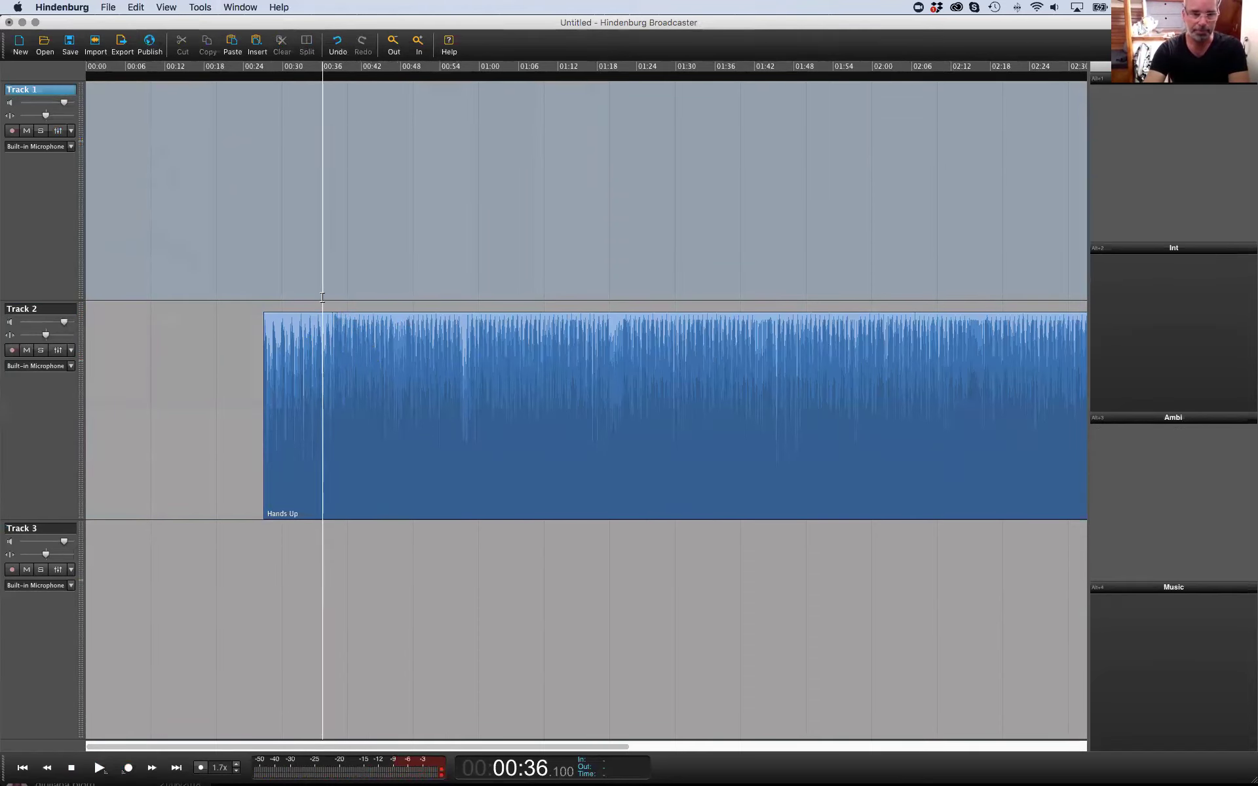
Bring the Concertino for piano & orchestra audio file from Finder onto Track 2, after Hands Up, starting at about 4:16
key(super+minus)
key(super+minus)
click(439, 354)
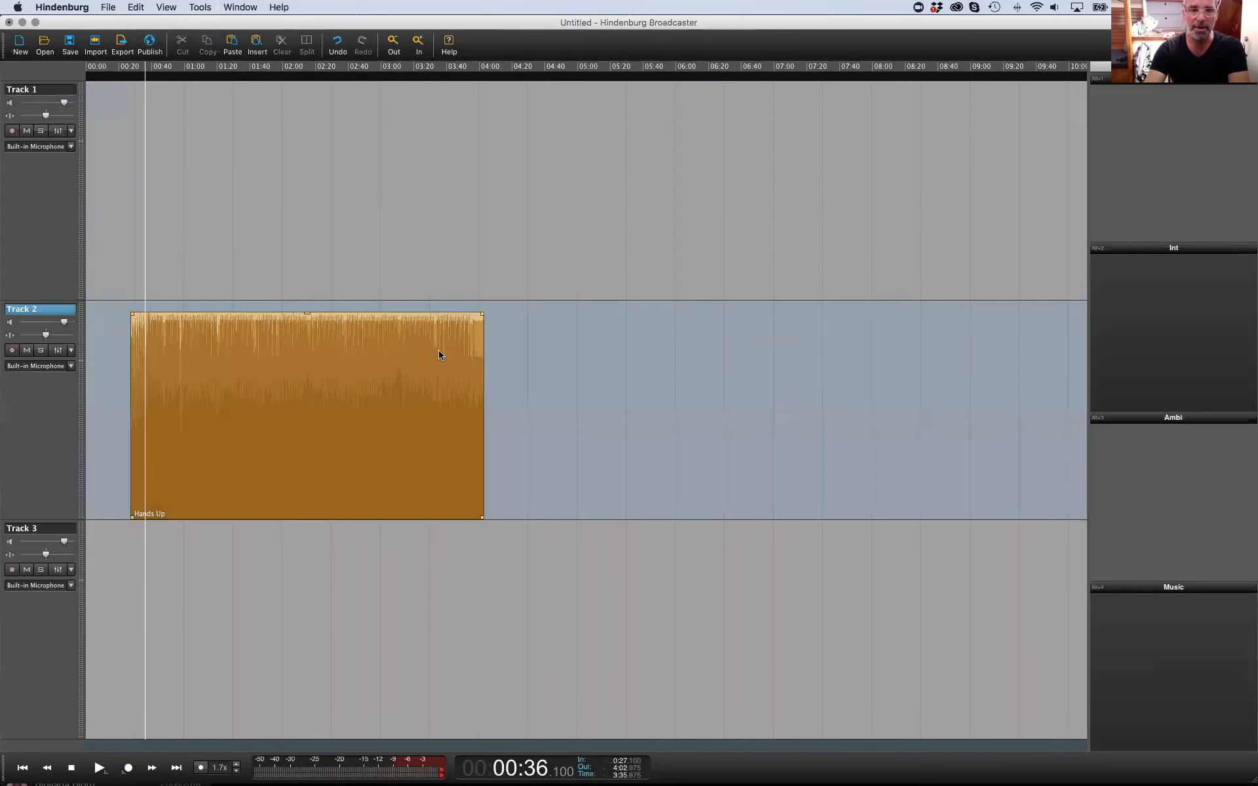
click(513, 338)
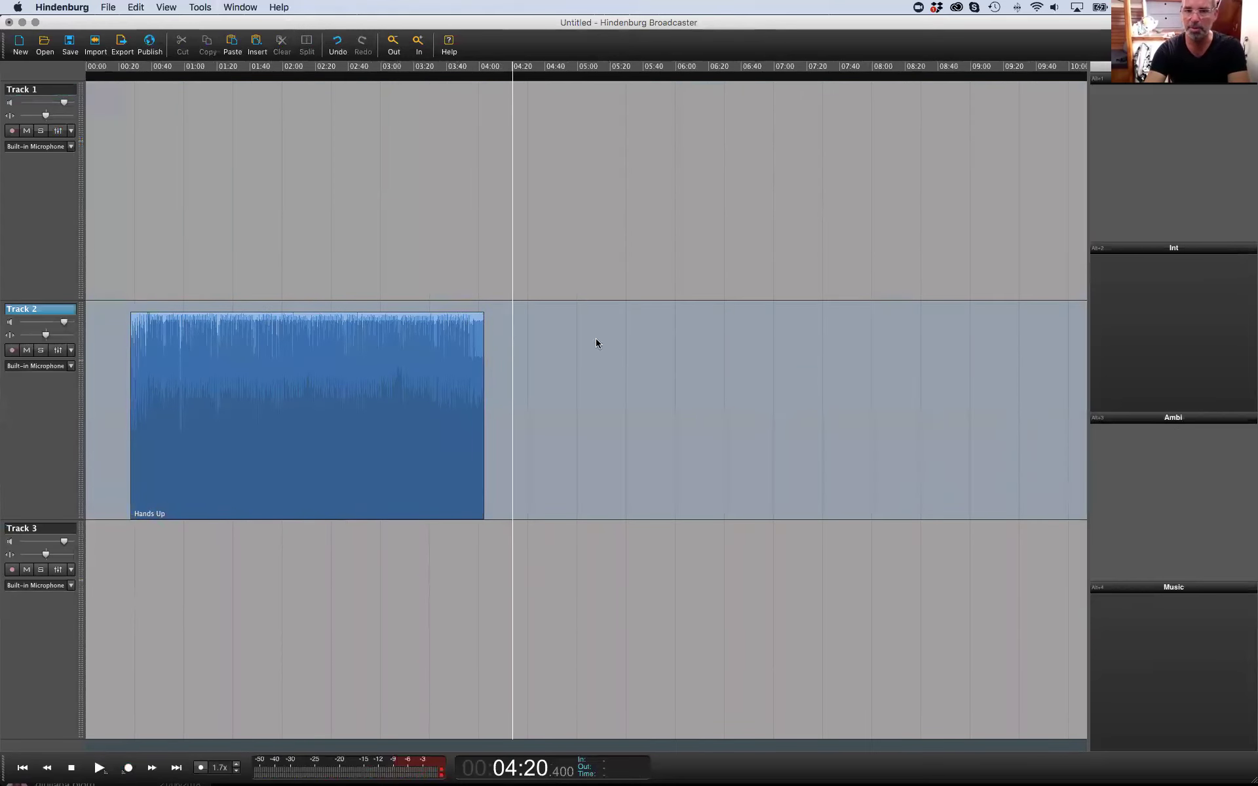
key(super+Tab)
click(735, 367)
drag(640, 254, 975, 198)
drag(1093, 309, 497, 294)
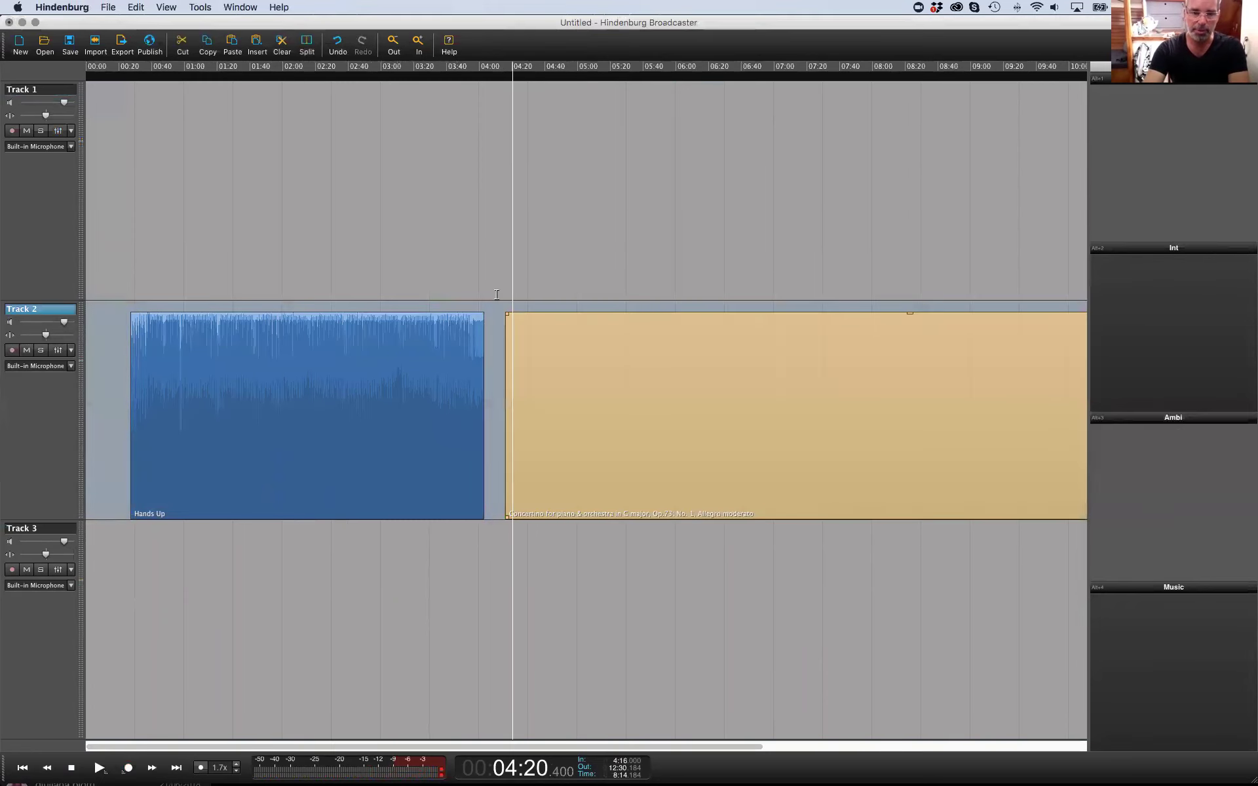
Place the playhead at 4:16, the start of the Concertino clip, and play its opening until about 4:25 to check the level
click(497, 294)
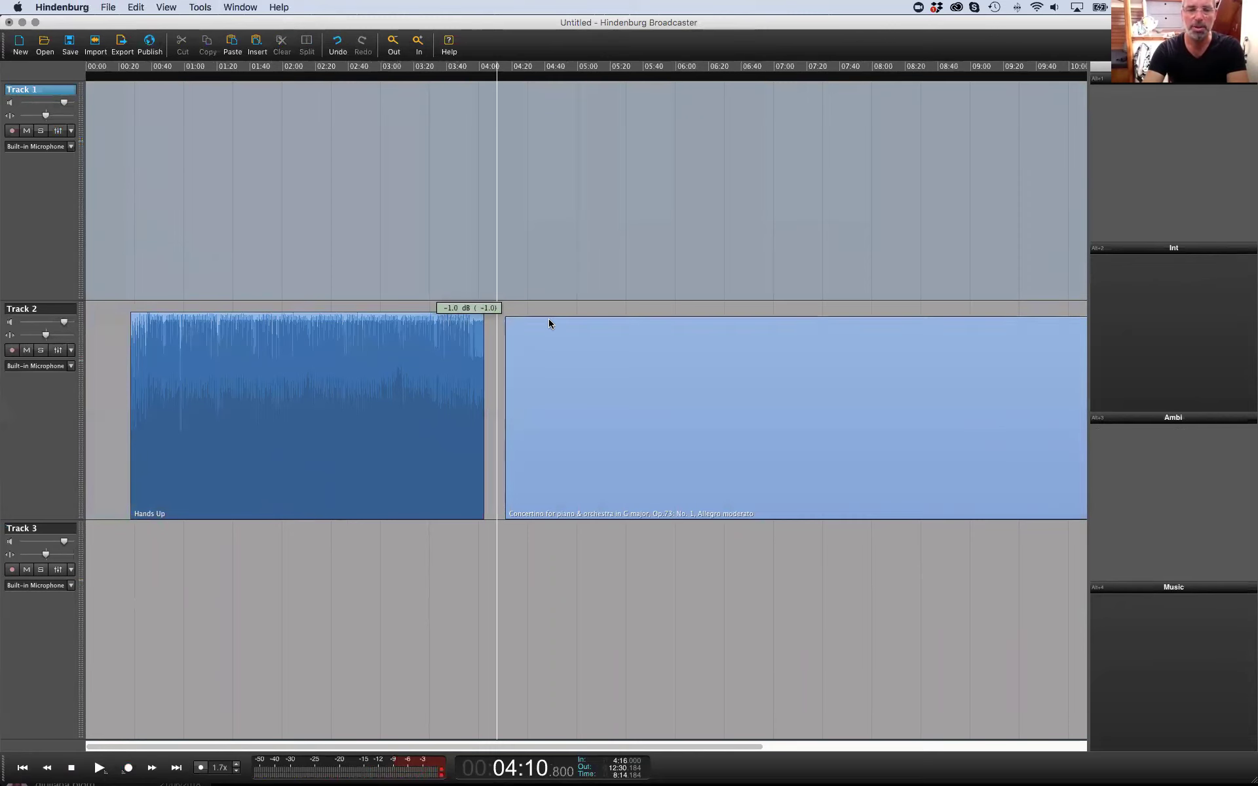
click(509, 308)
key(super+equal)
key(super+equal)
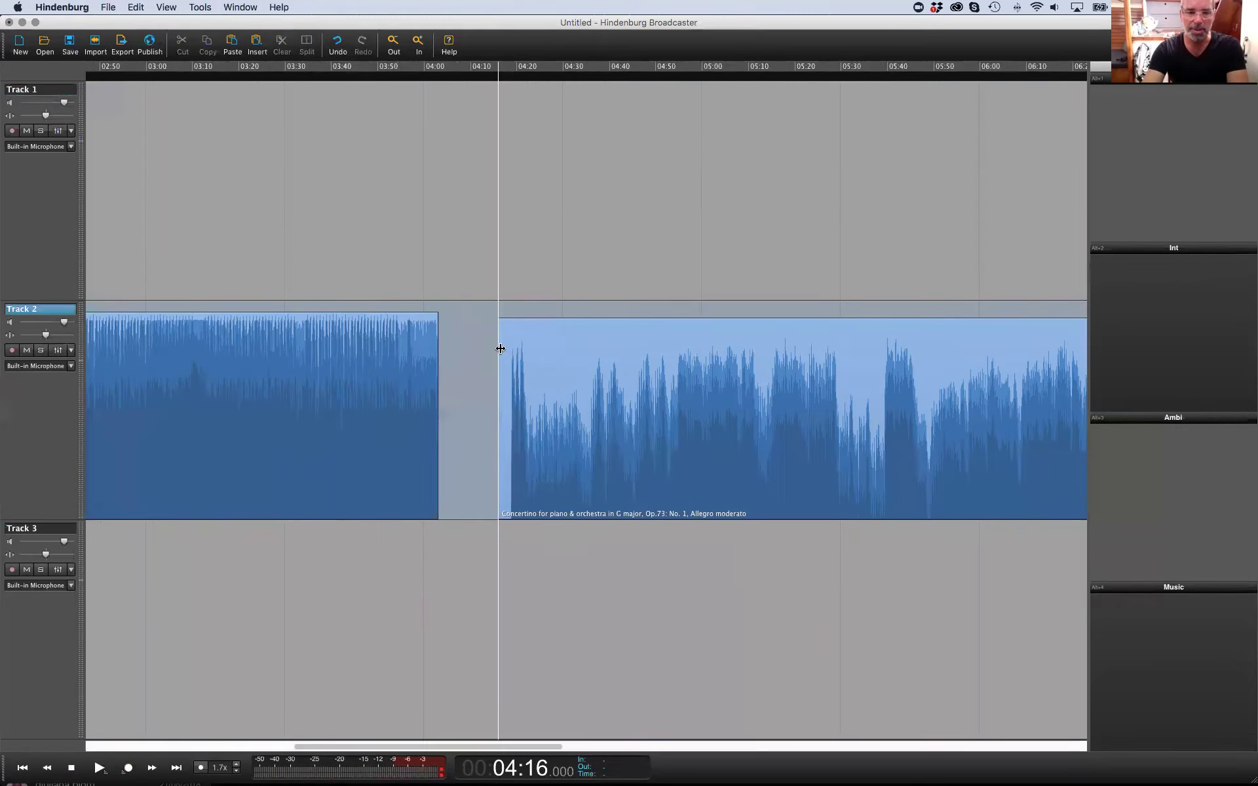
key(space)
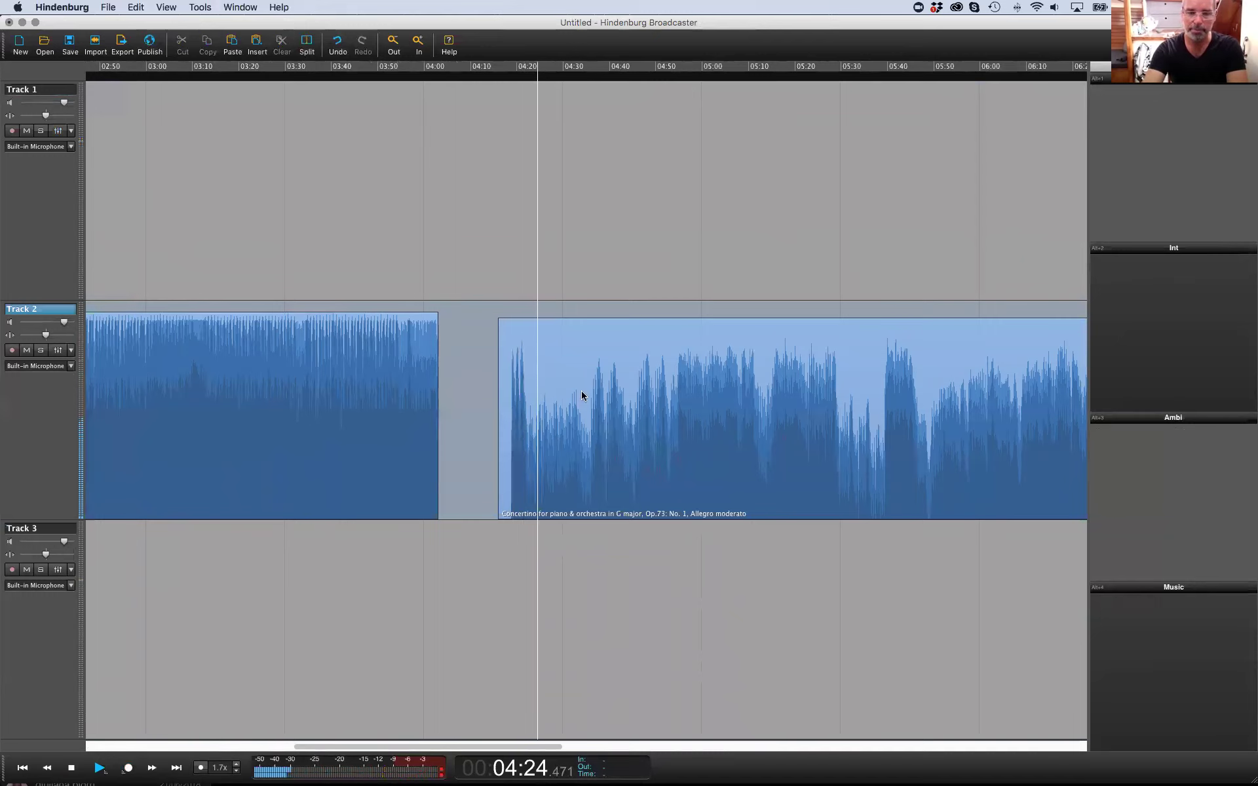
key(space)
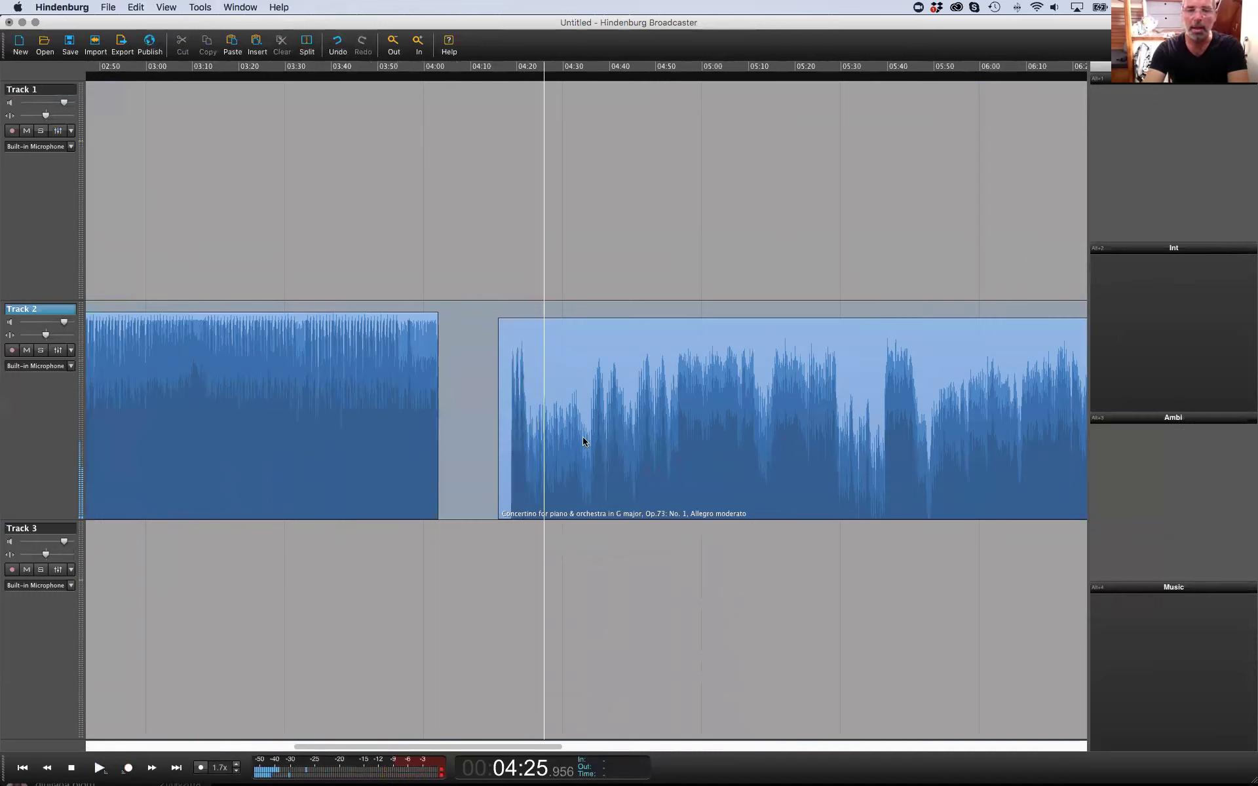
Raise the gain of the Concertino clip on Track 2 and place the playhead at about 4:18 near its start
key(super+minus)
key(super+minus)
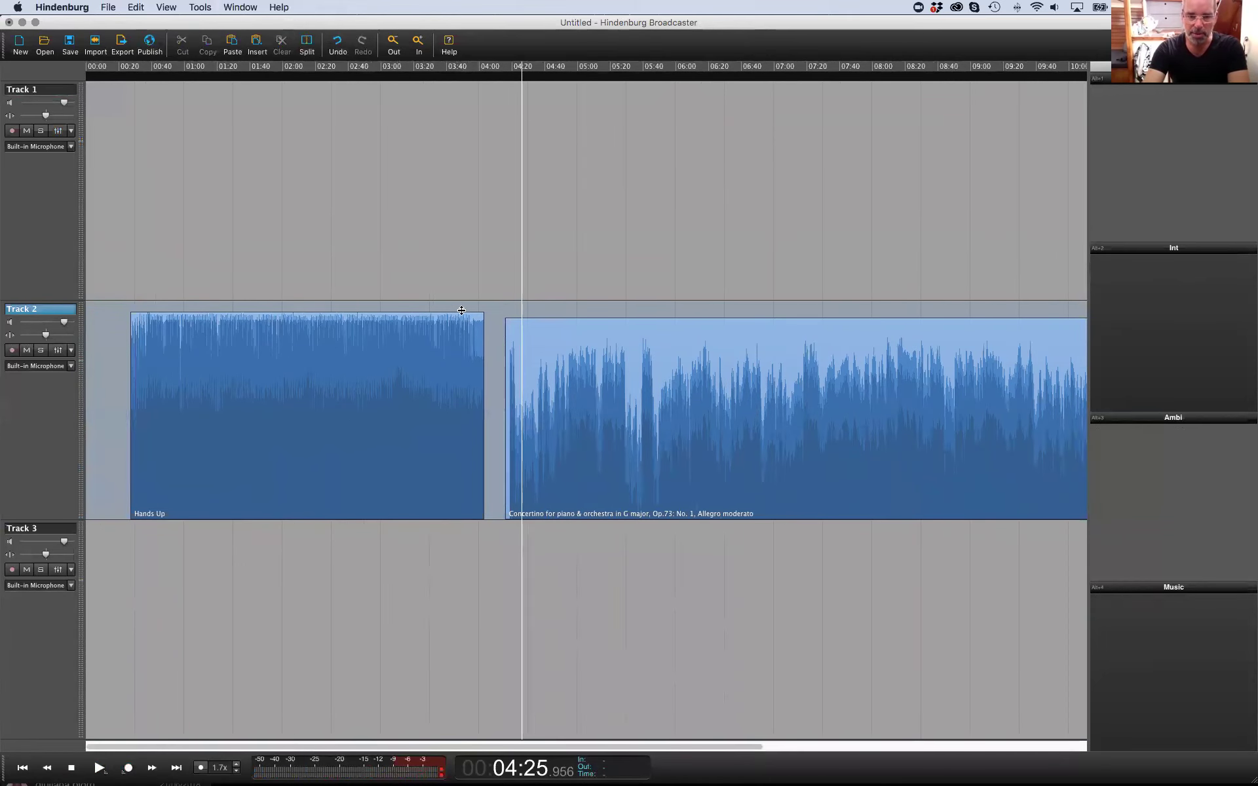
drag(519, 316, 514, 303)
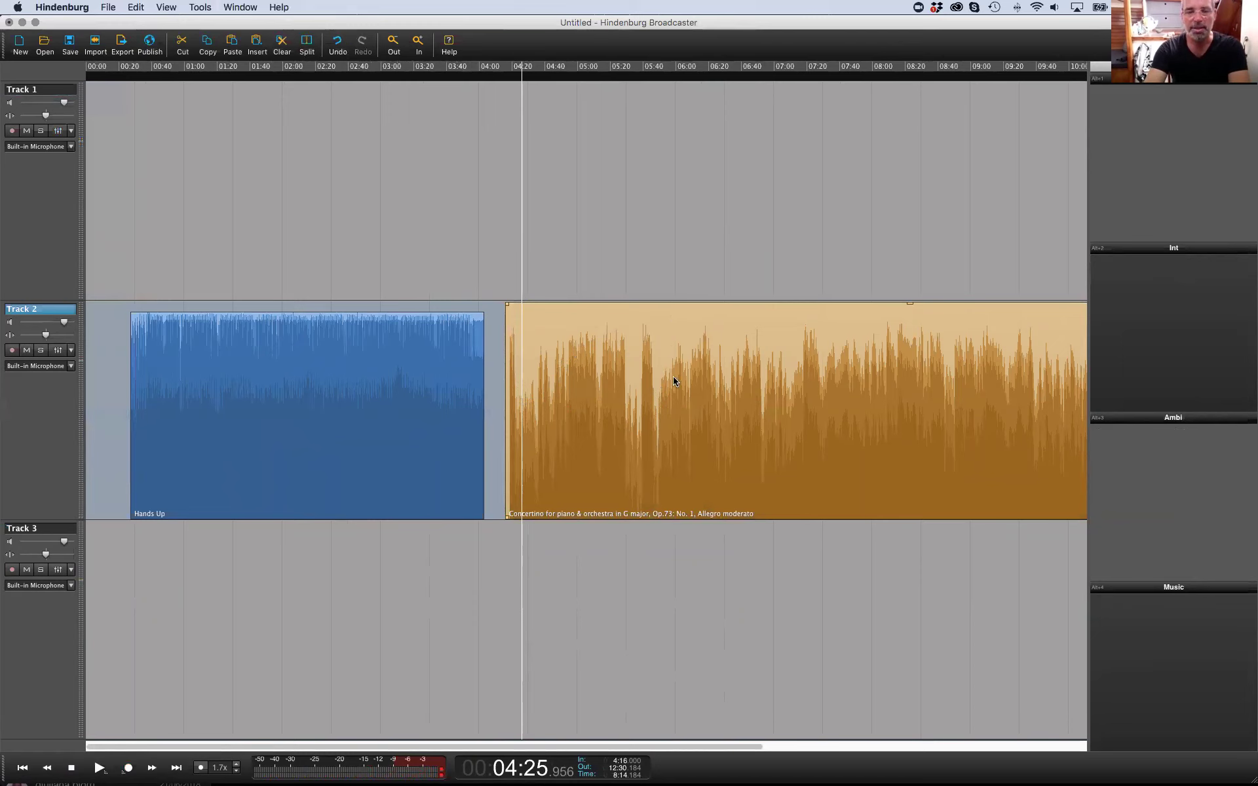
click(396, 321)
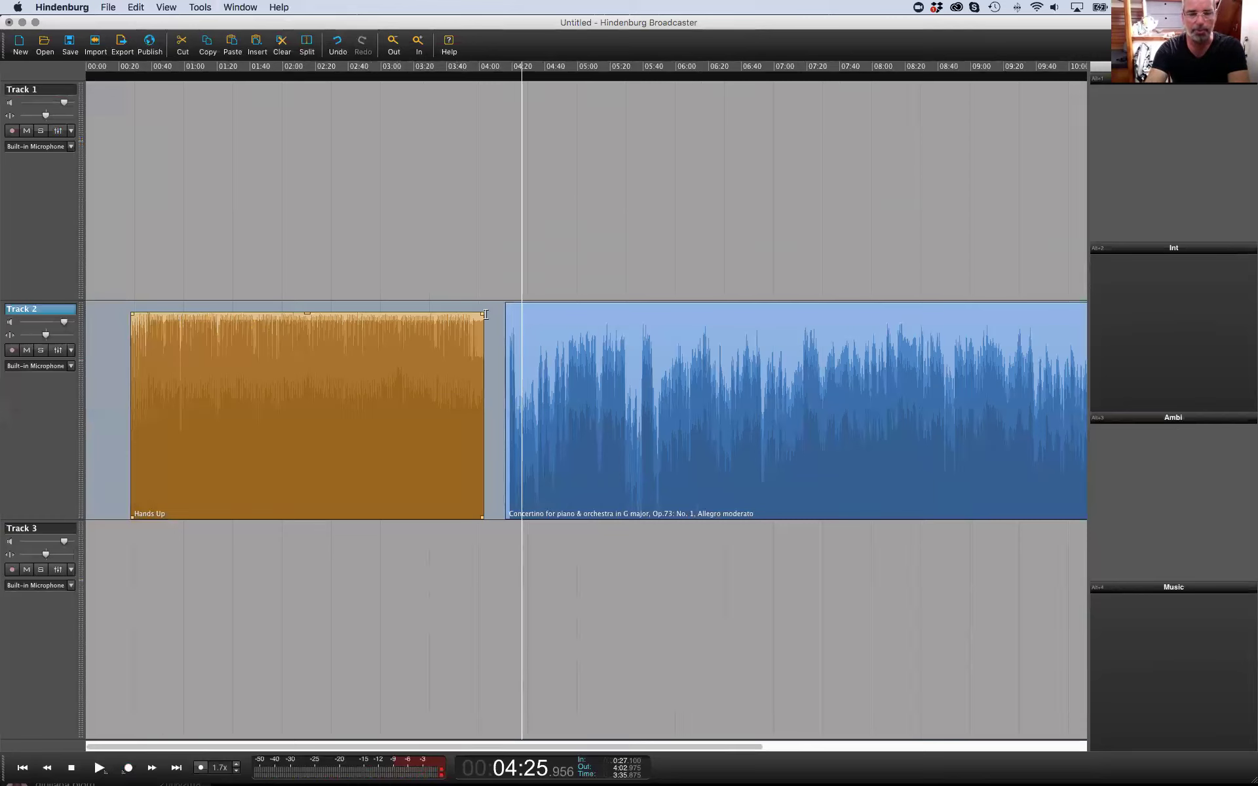
click(444, 303)
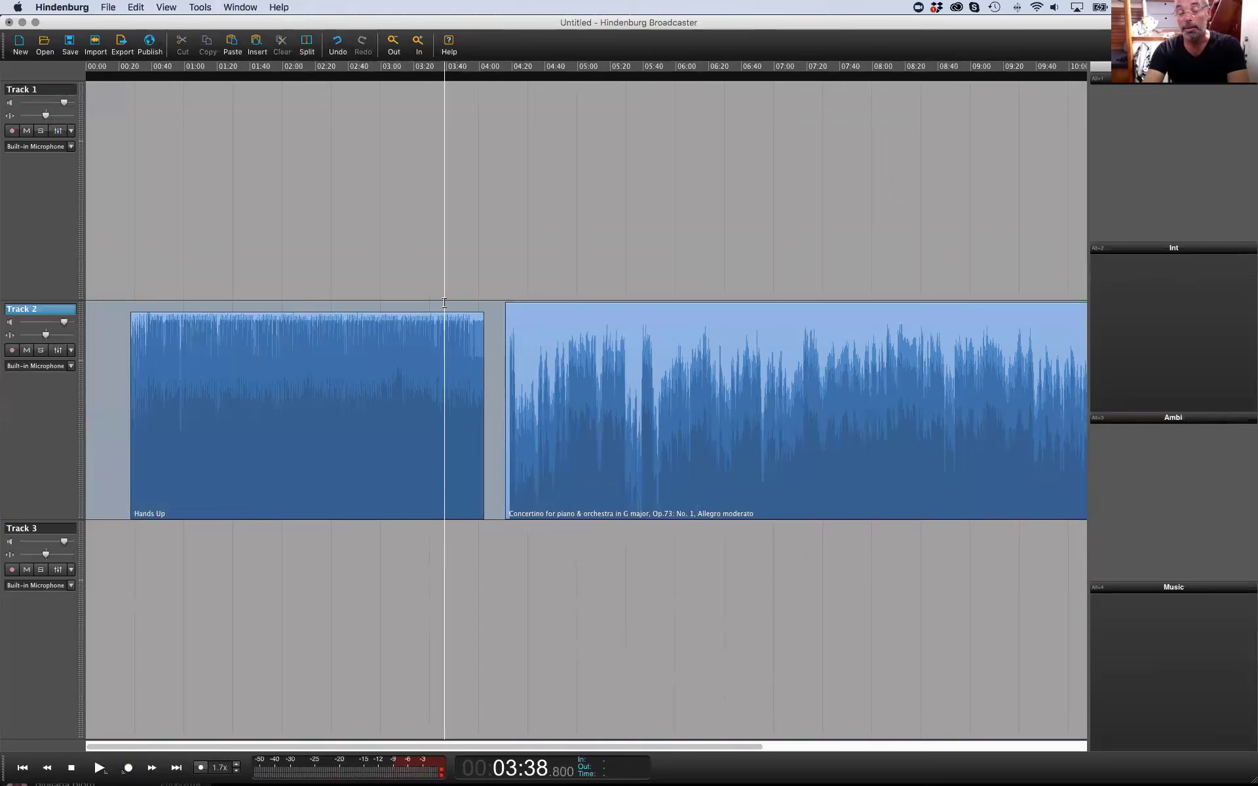
click(443, 305)
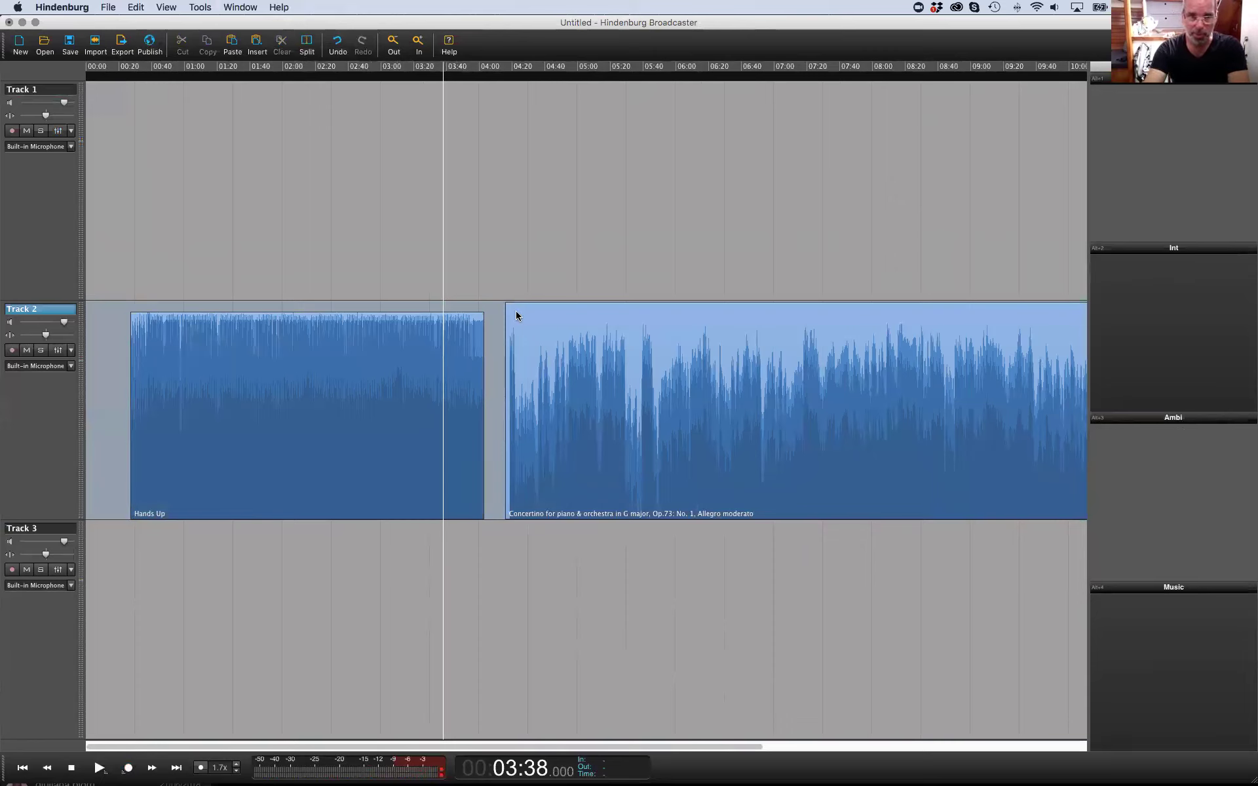
click(510, 294)
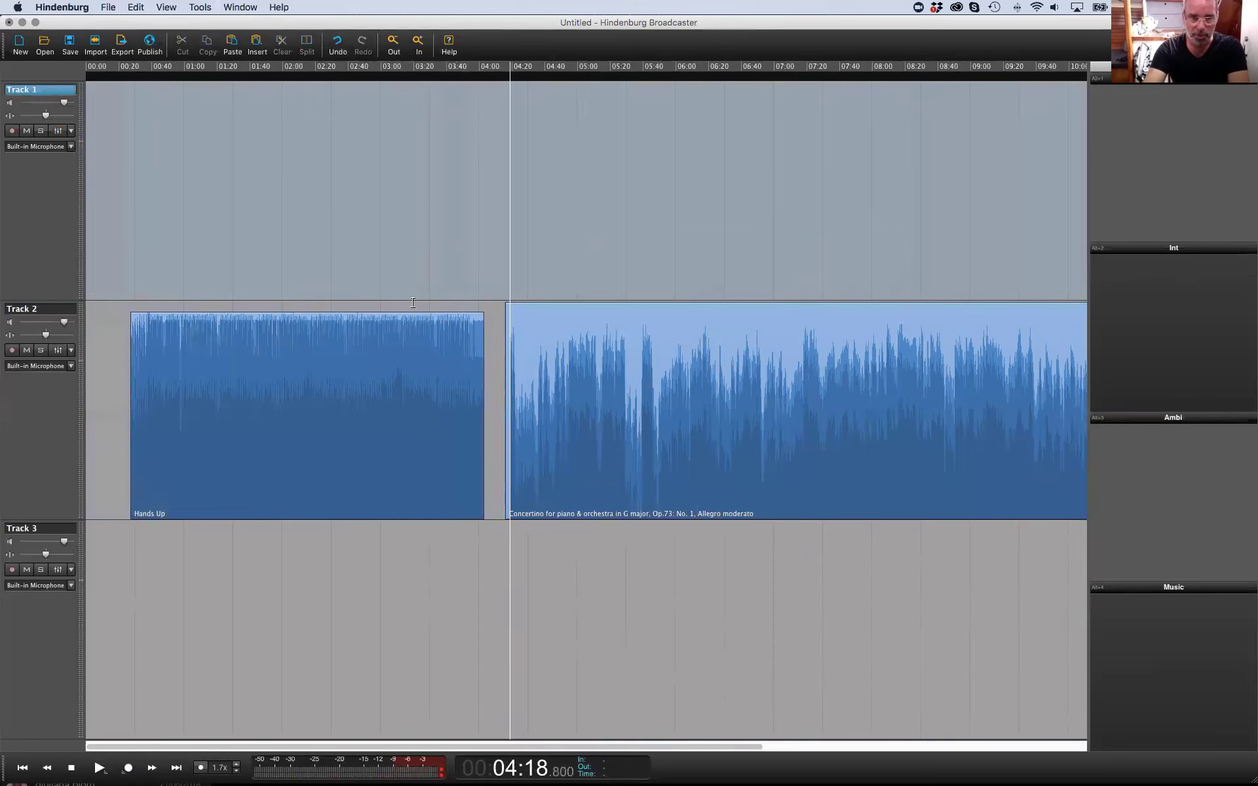
Lower the gain of the Hands Up clip to -1.6 dB and briefly play it from about 3:08
click(412, 304)
drag(403, 308, 403, 316)
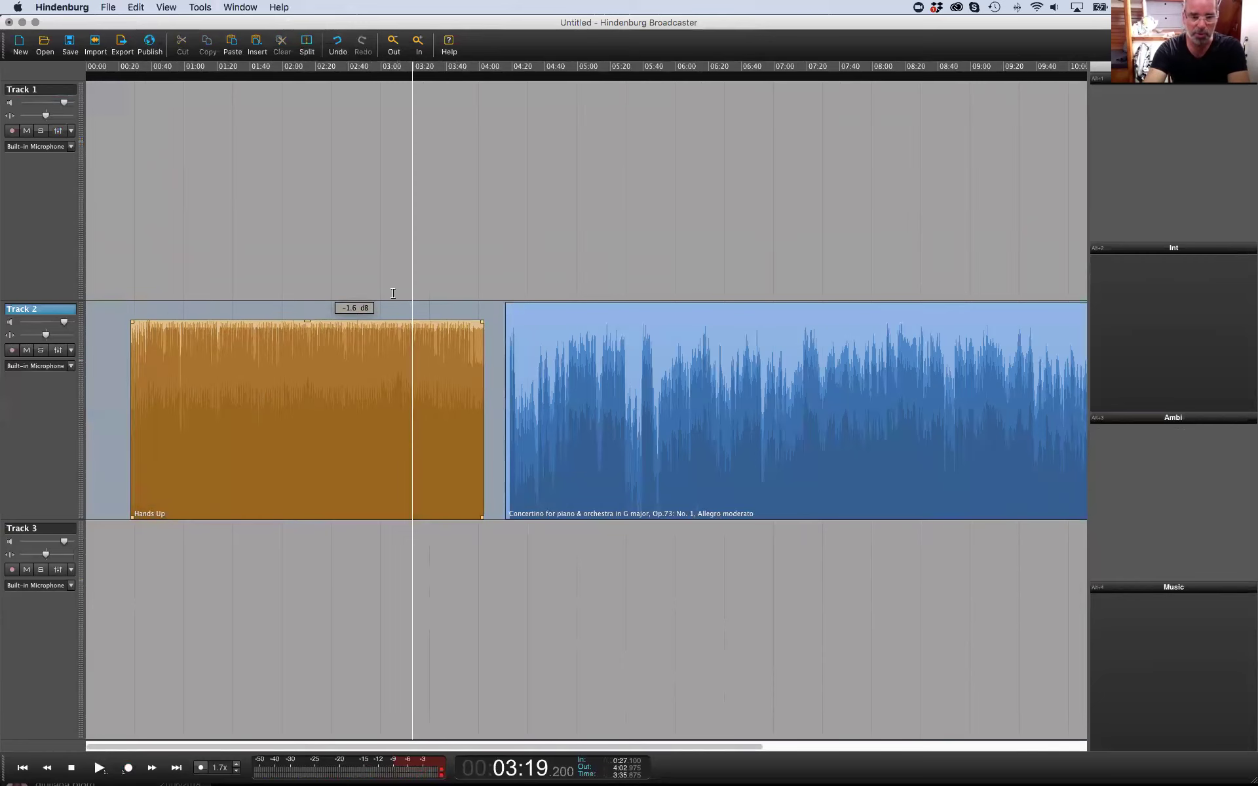
click(393, 295)
key(space)
key(space)
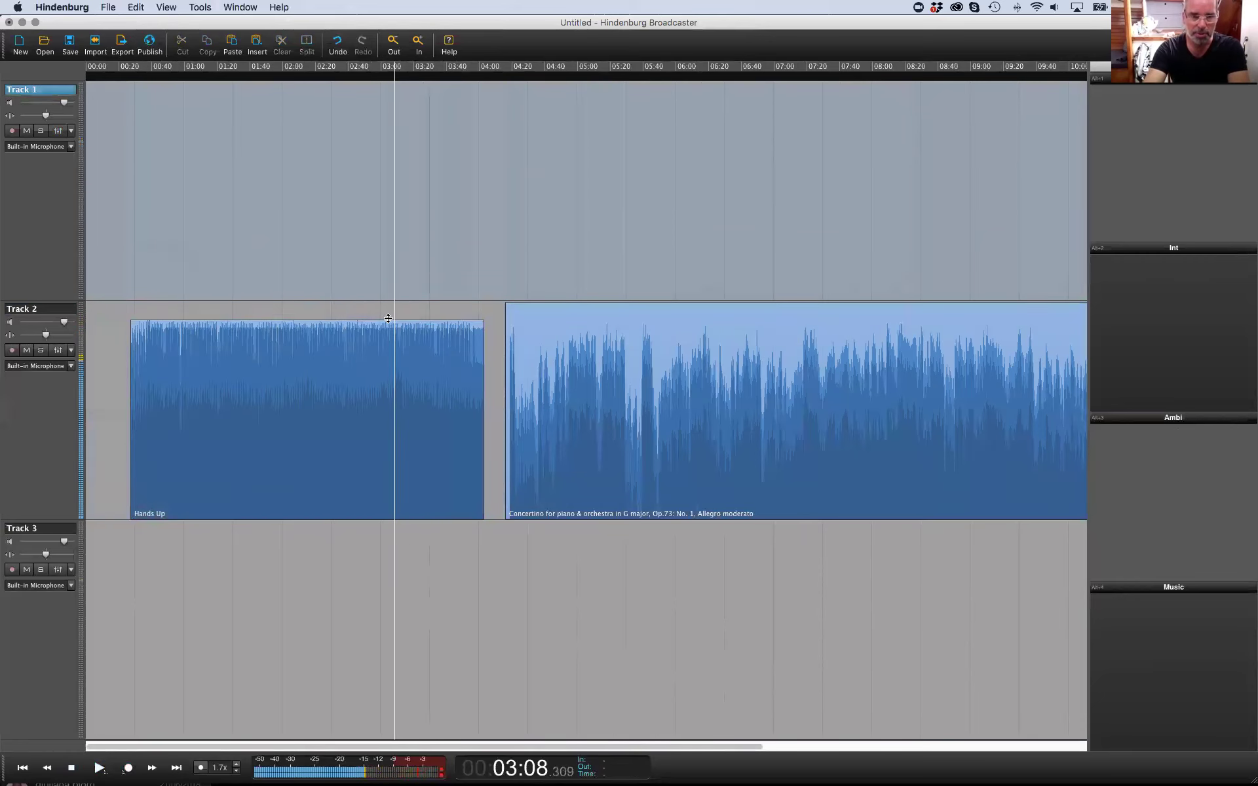
Lower the gain of the Hands Up clip a little further and play it briefly from about 3:01
click(389, 318)
click(380, 315)
key(space)
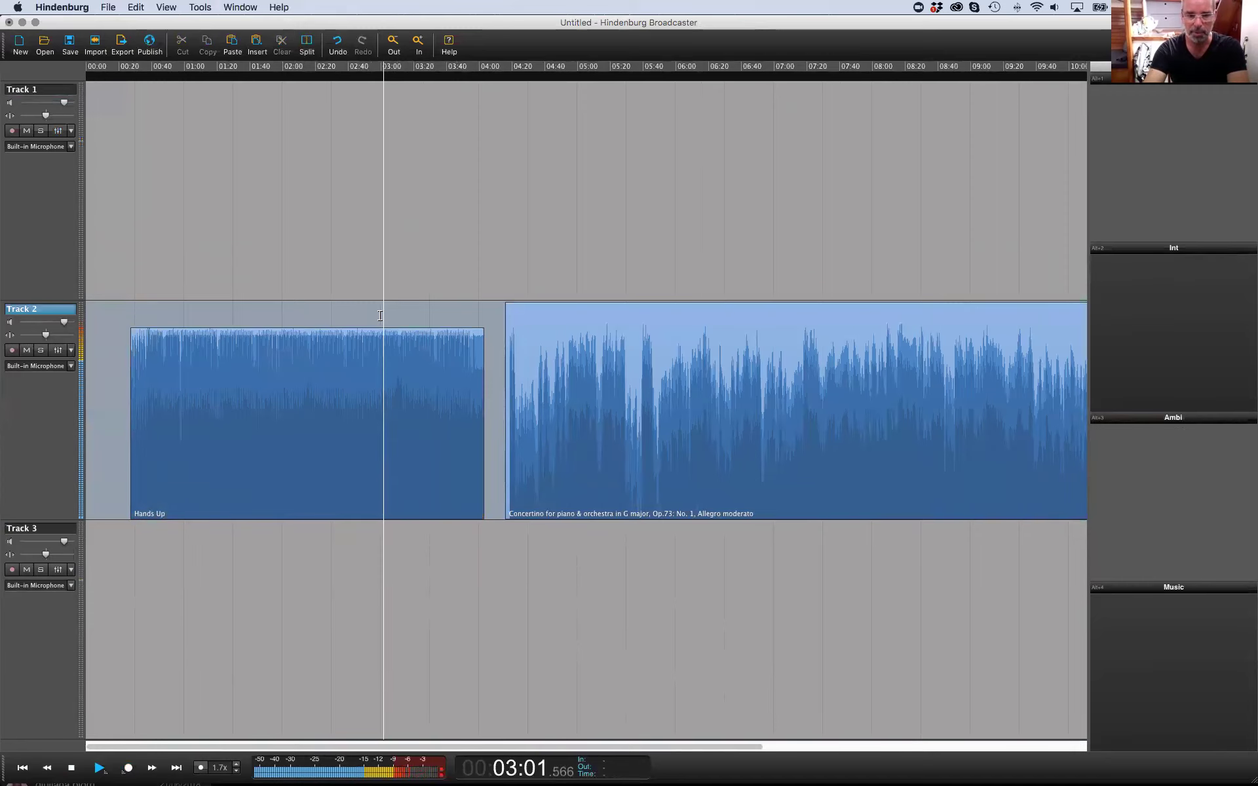
key(space)
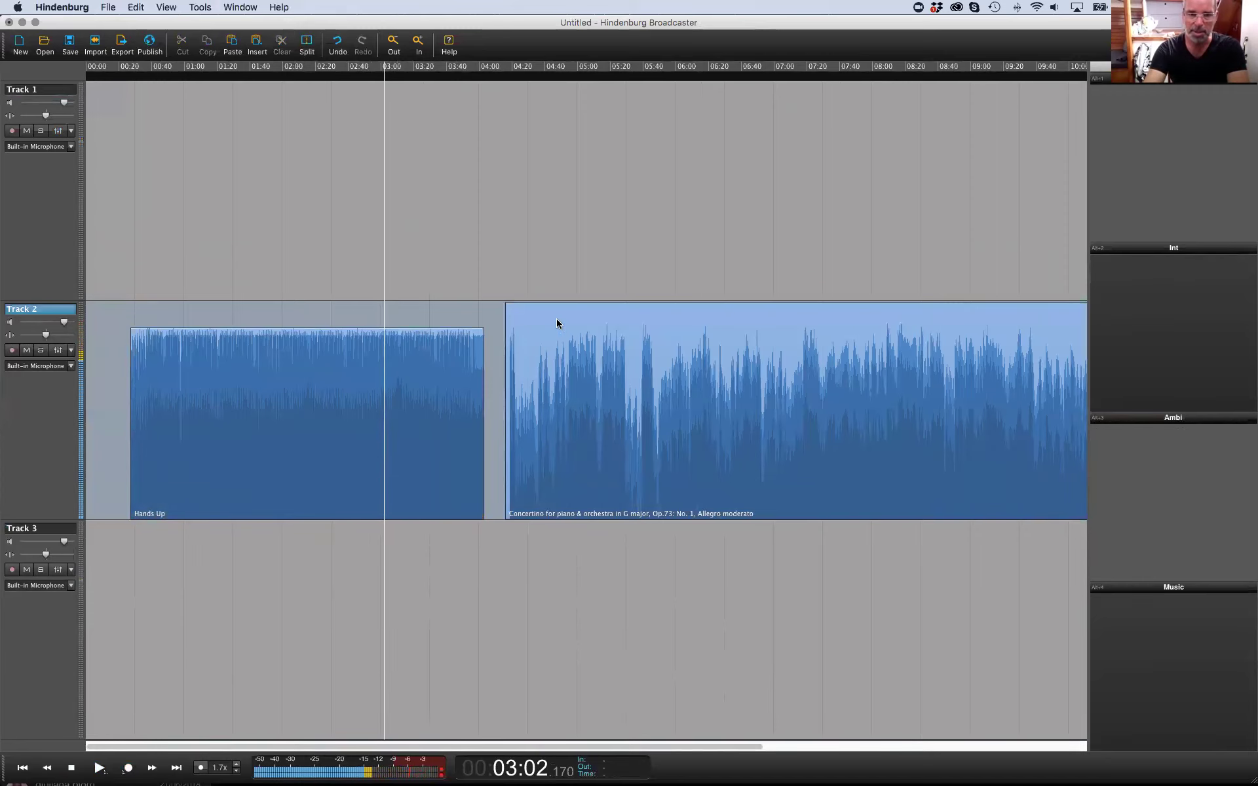
Play the loud passage of the Concertino clip from about 5:41 to check its level
click(643, 294)
key(super+equal)
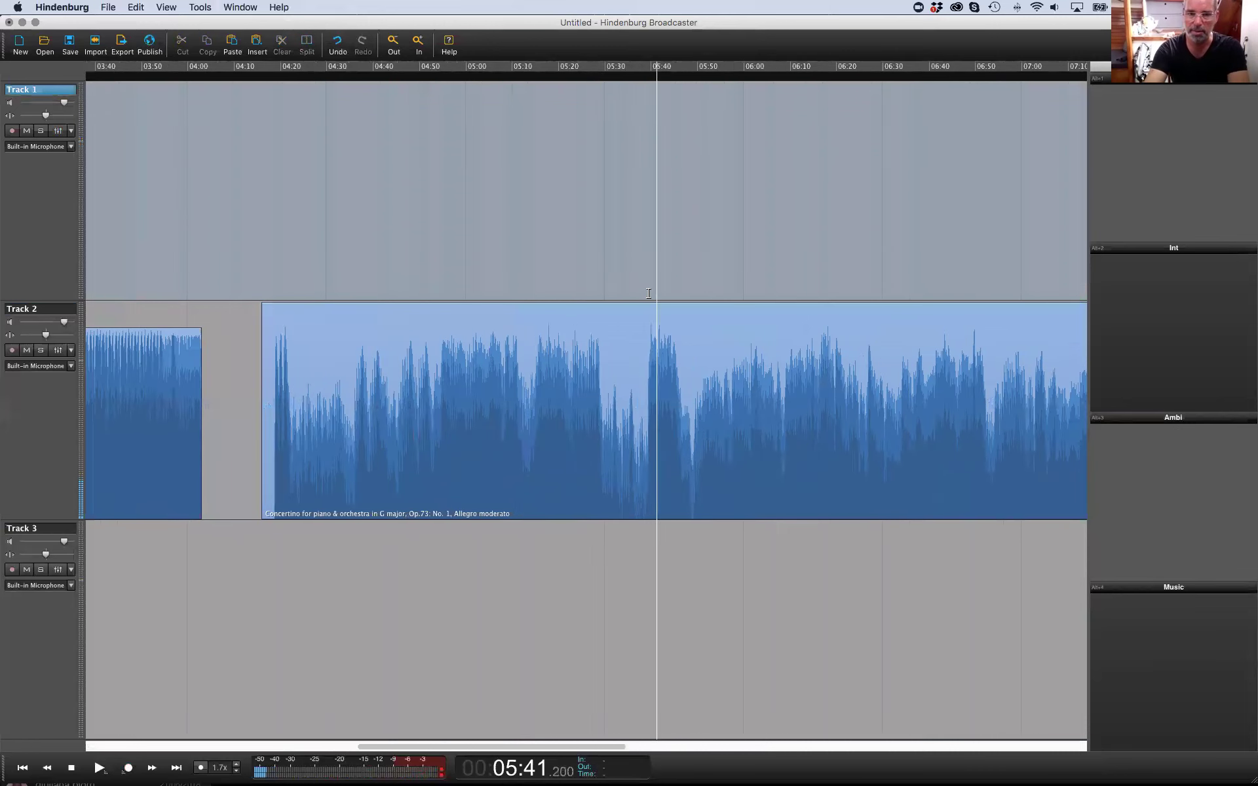
key(space)
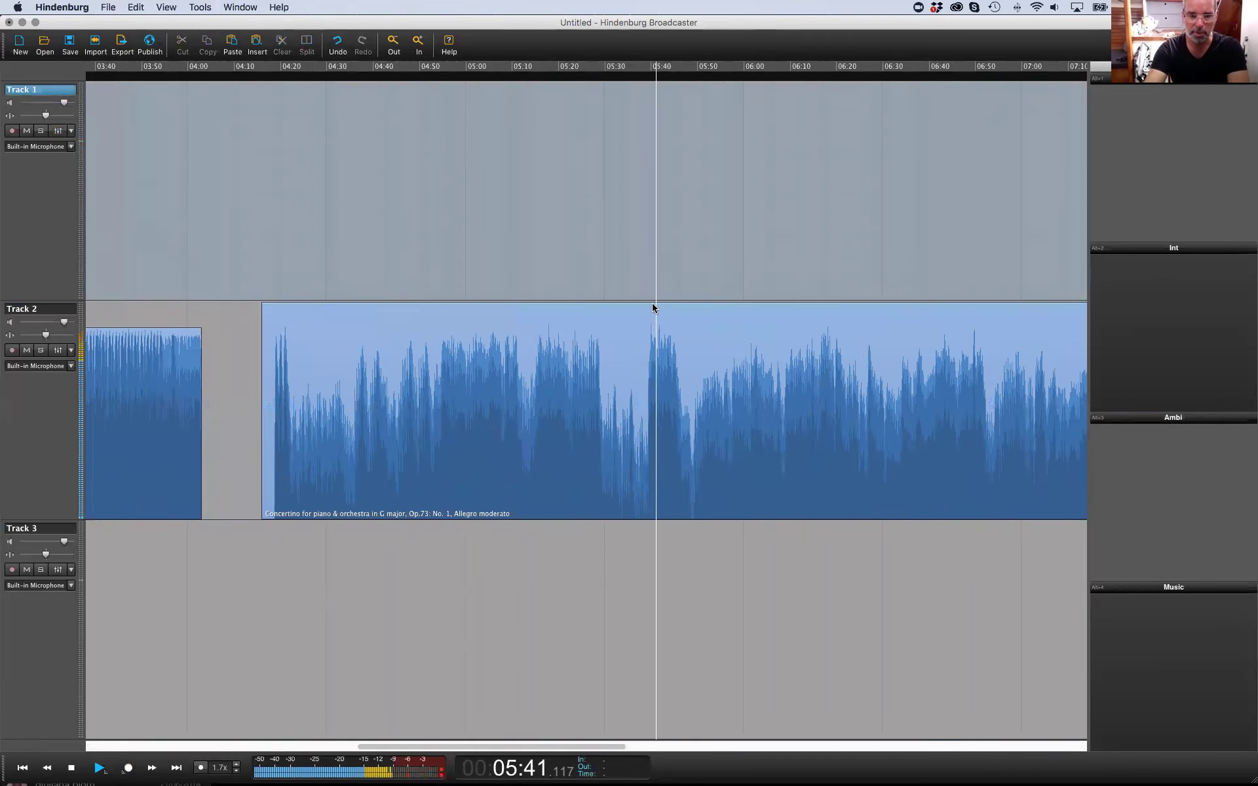
key(space)
Raise the gain of the Concertino clip to +2.9 dB and replay the loud passage from about 5:40
click(654, 301)
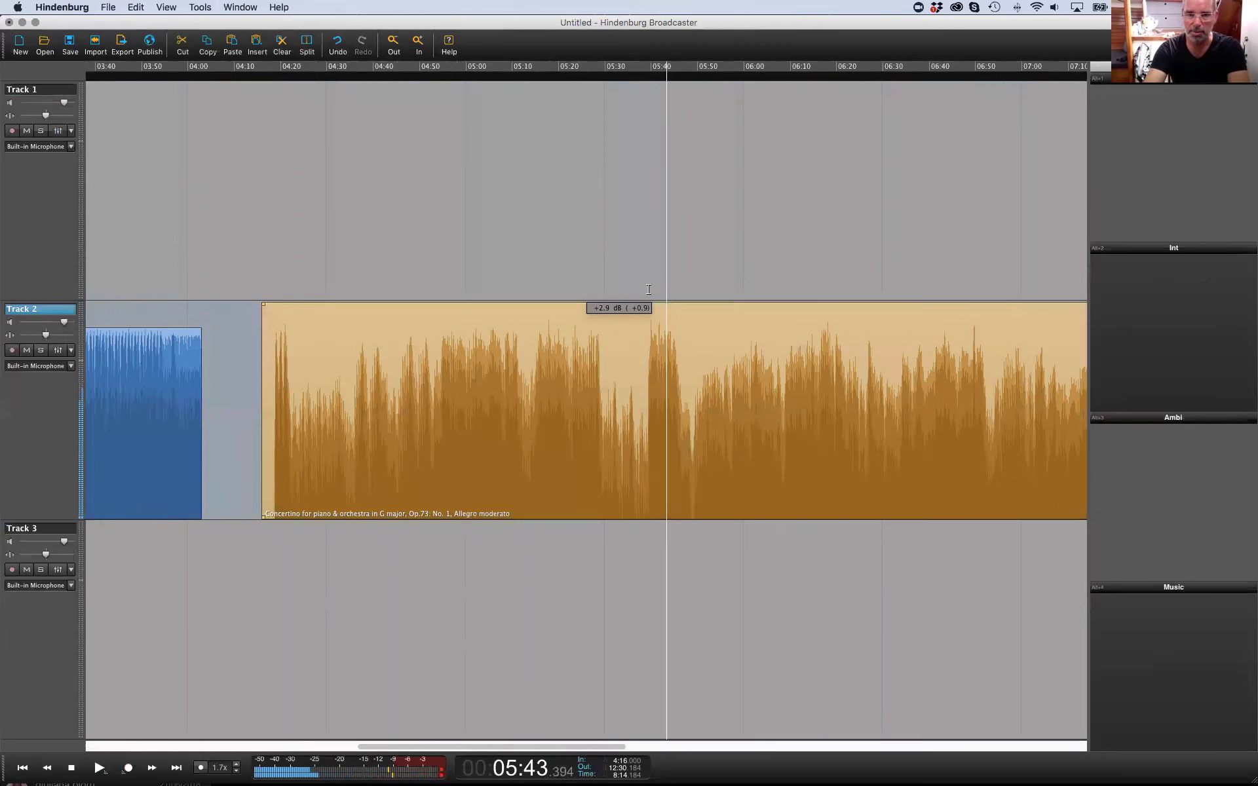
click(648, 289)
key(space)
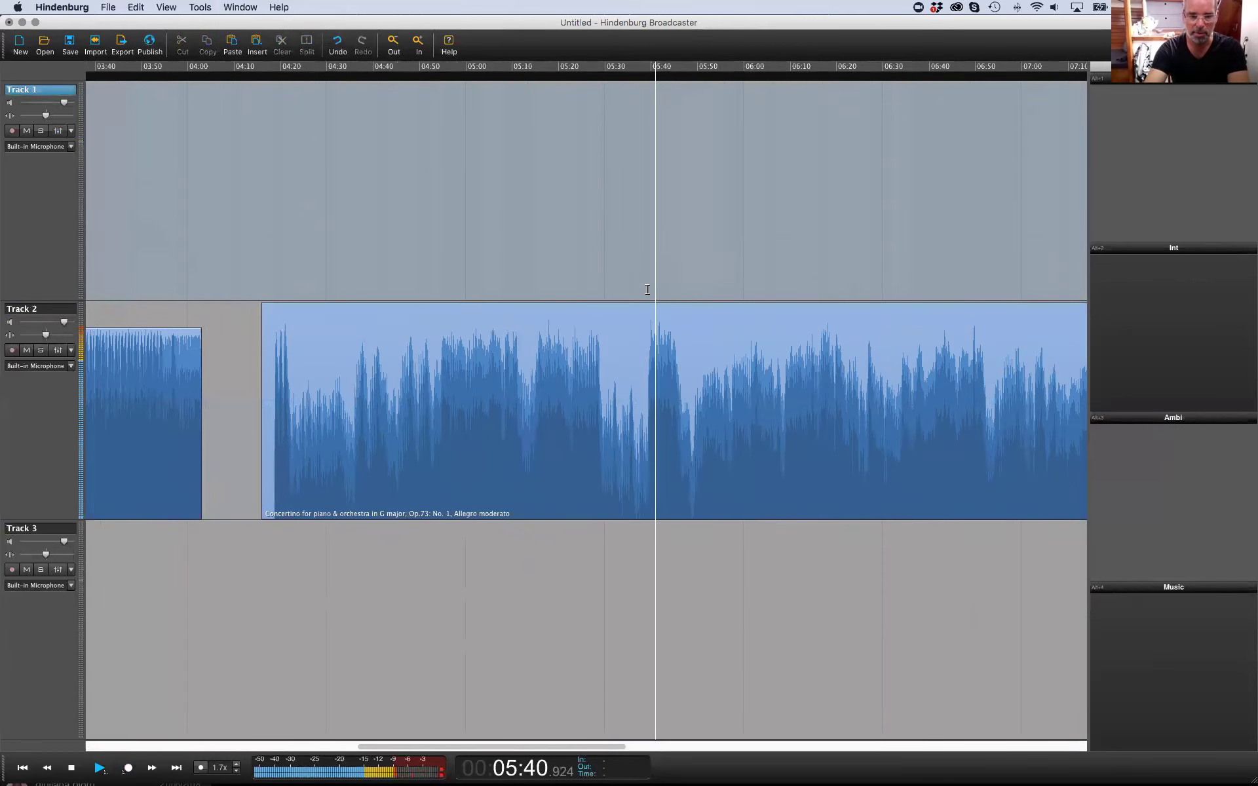
key(space)
Compare the loudness of both clips by alternating playback between Hands Up from about 2:51 and the opening of the Concertino
key(super+minus)
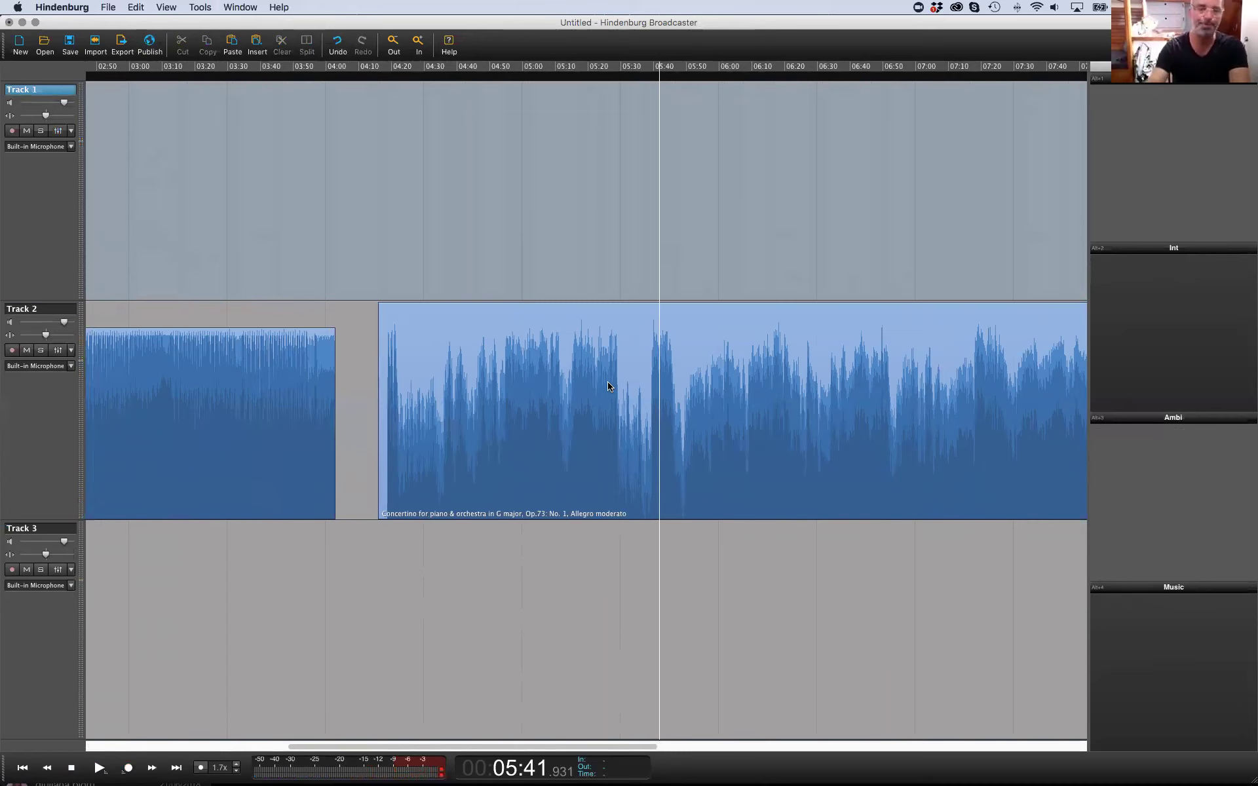
key(super+minus)
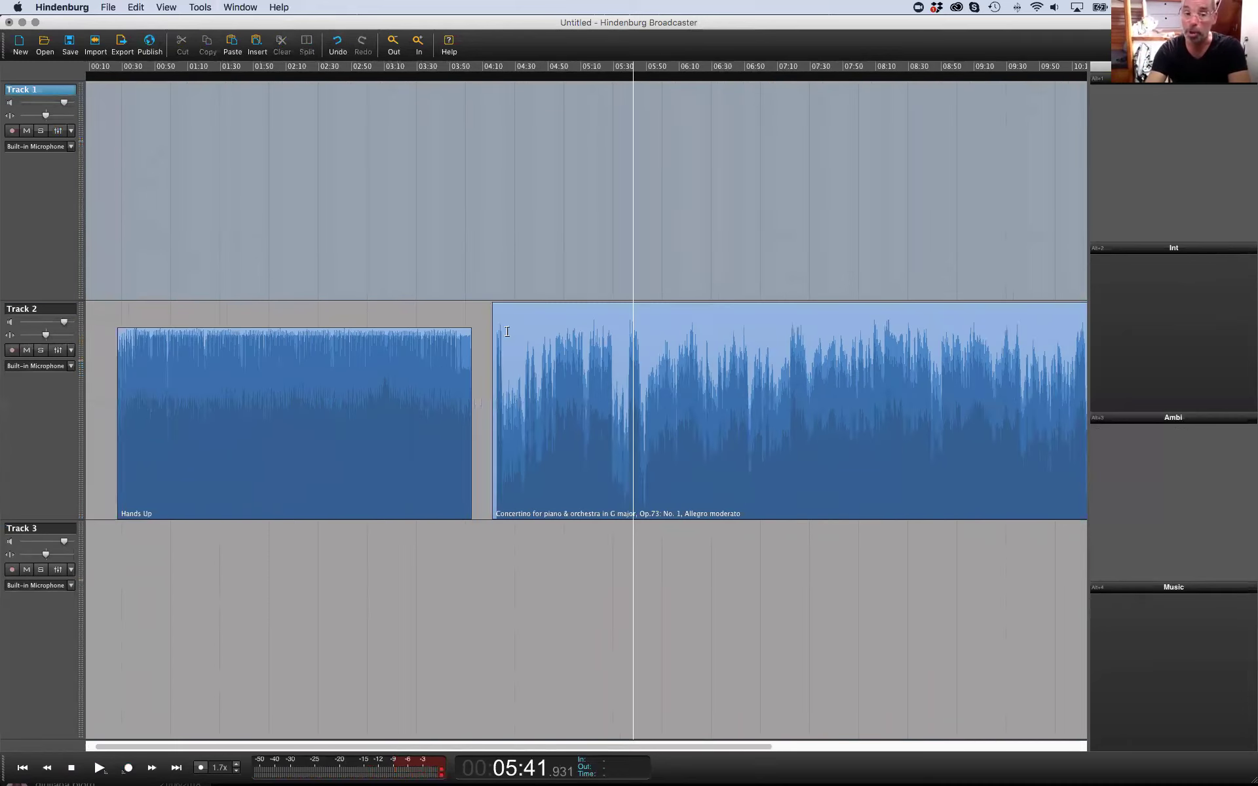
click(361, 305)
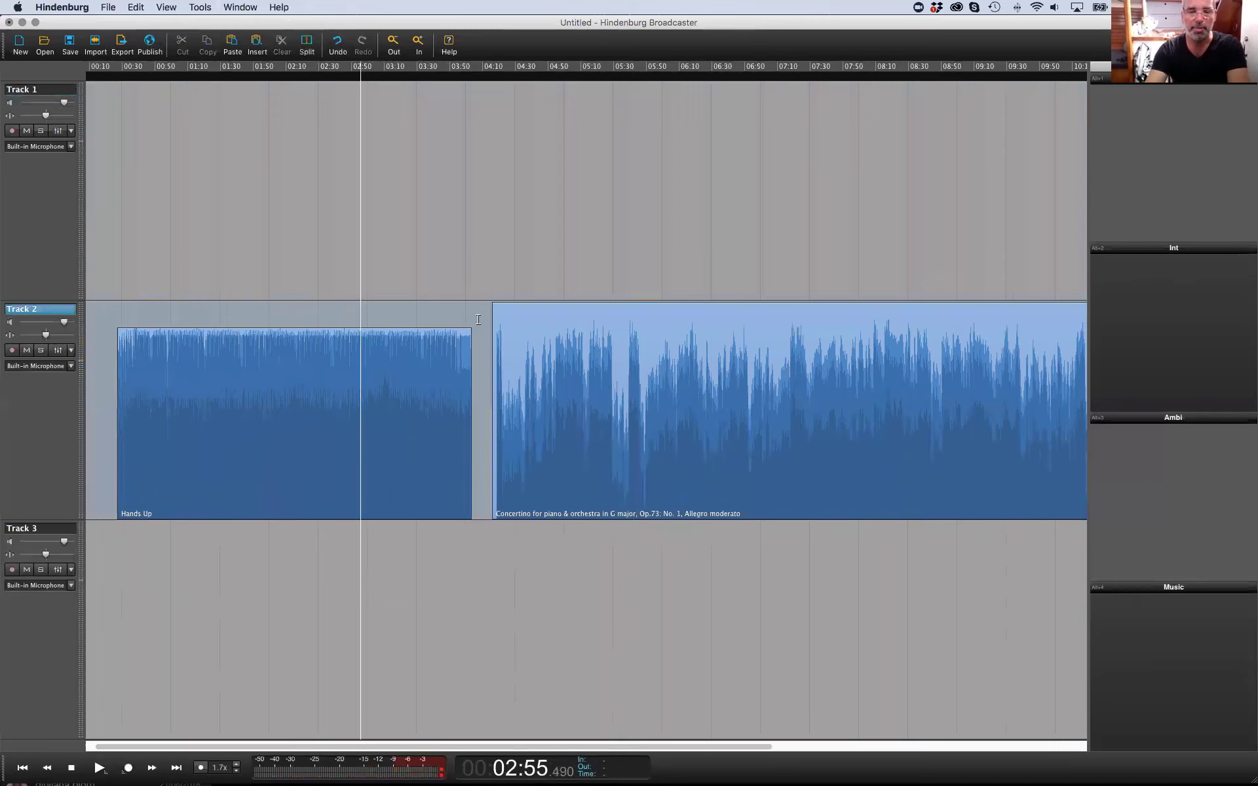
click(354, 318)
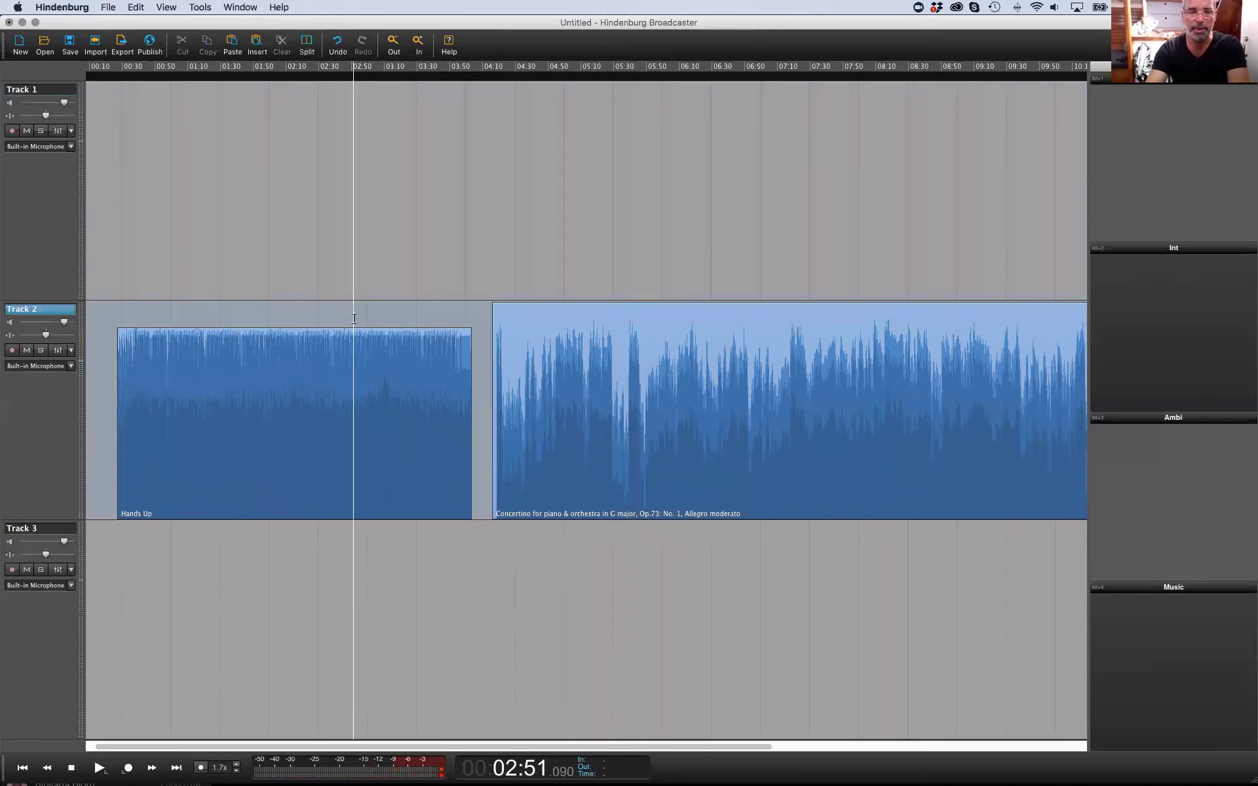
key(space)
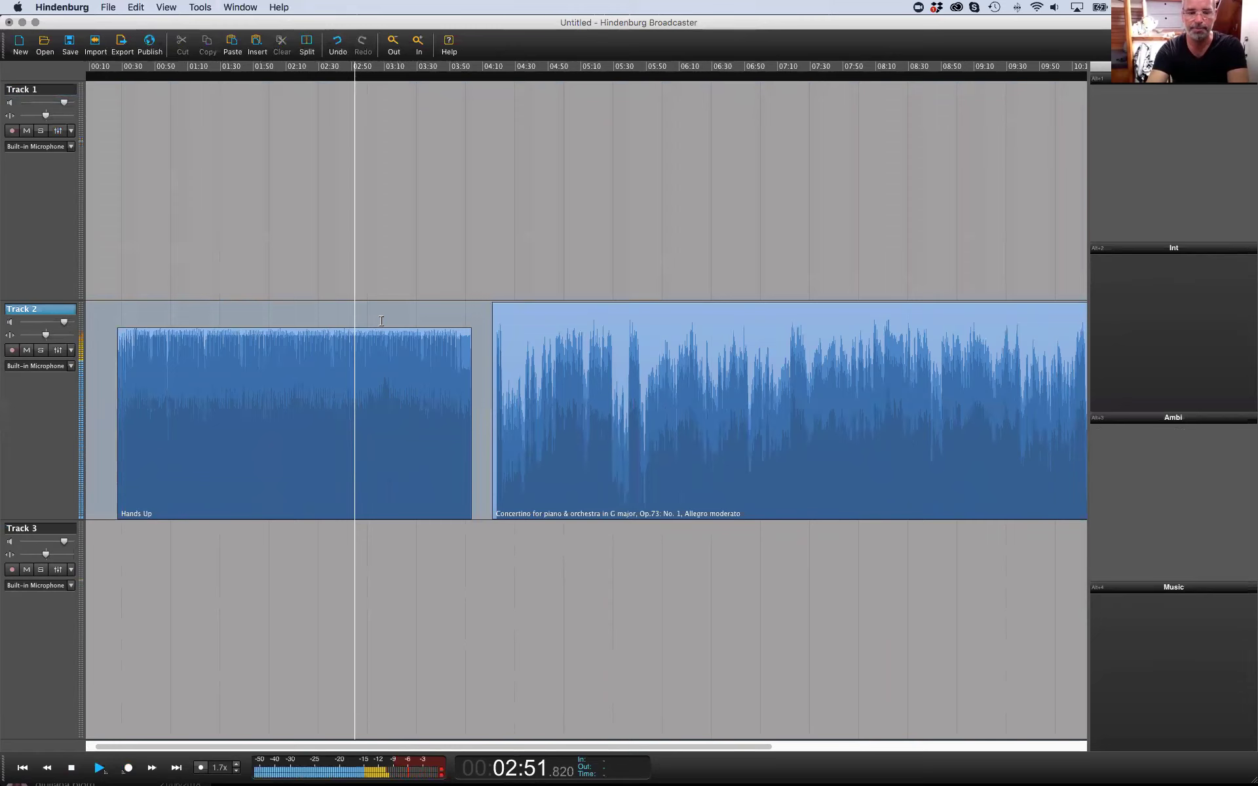
click(513, 287)
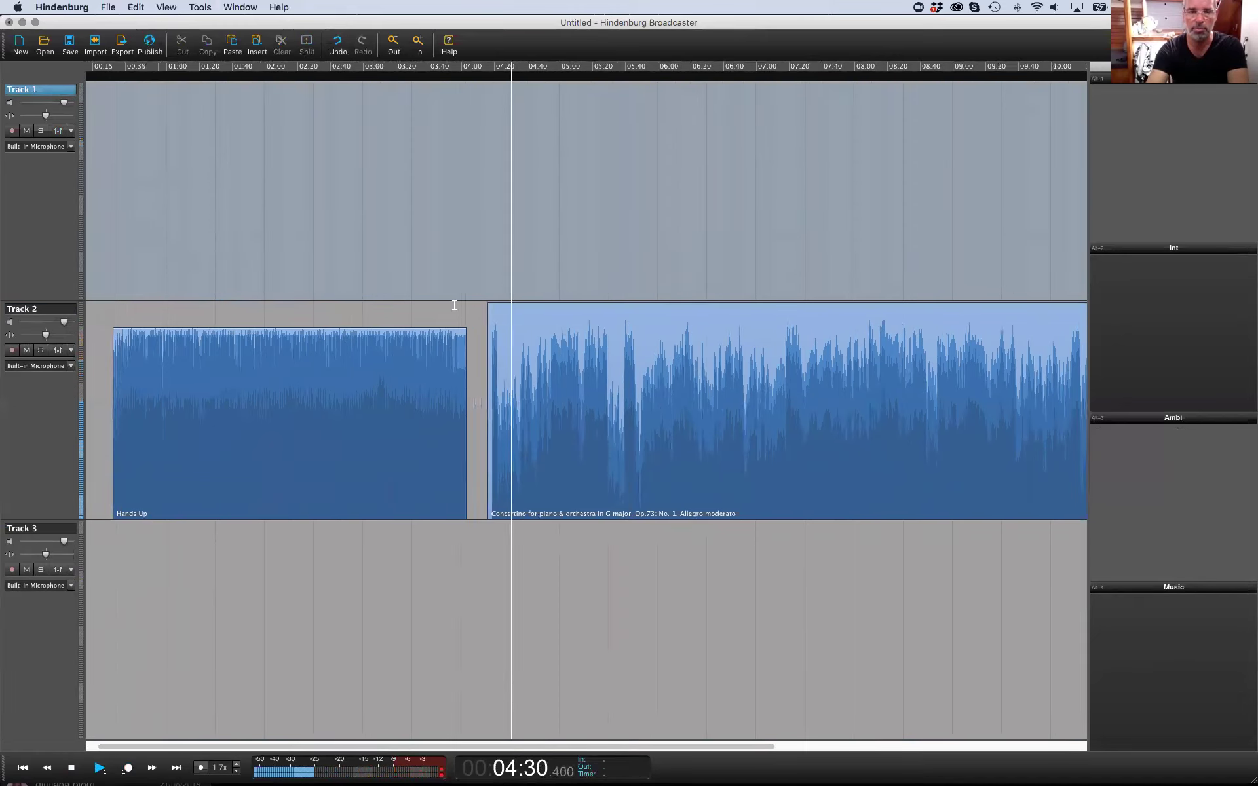
click(427, 309)
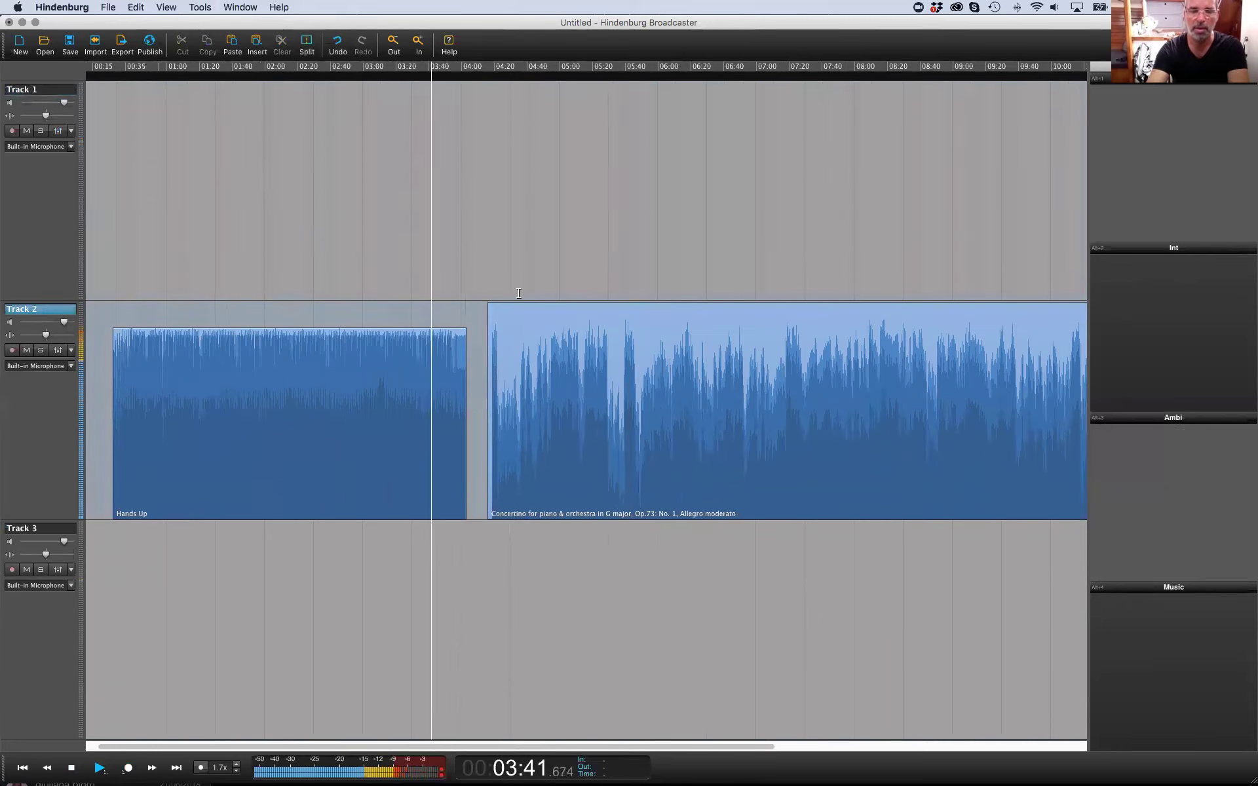
click(519, 293)
key(space)
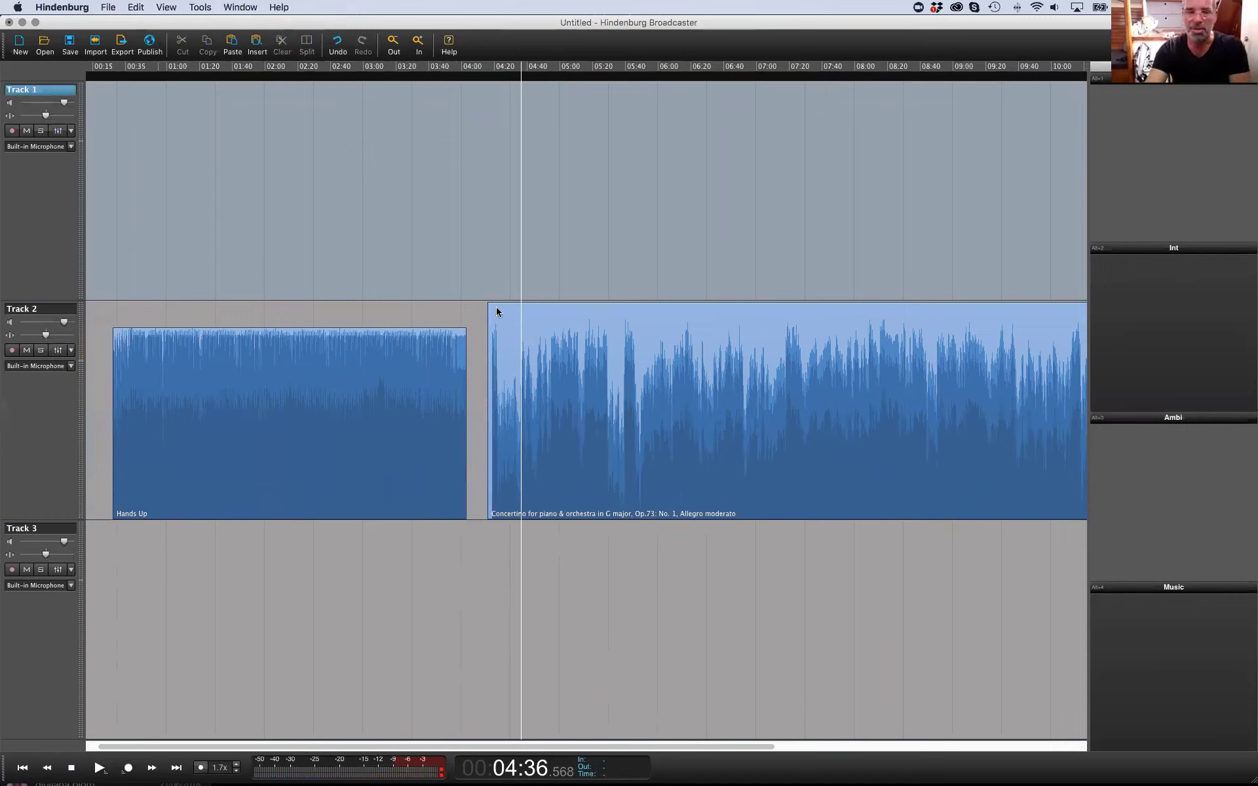
click(489, 289)
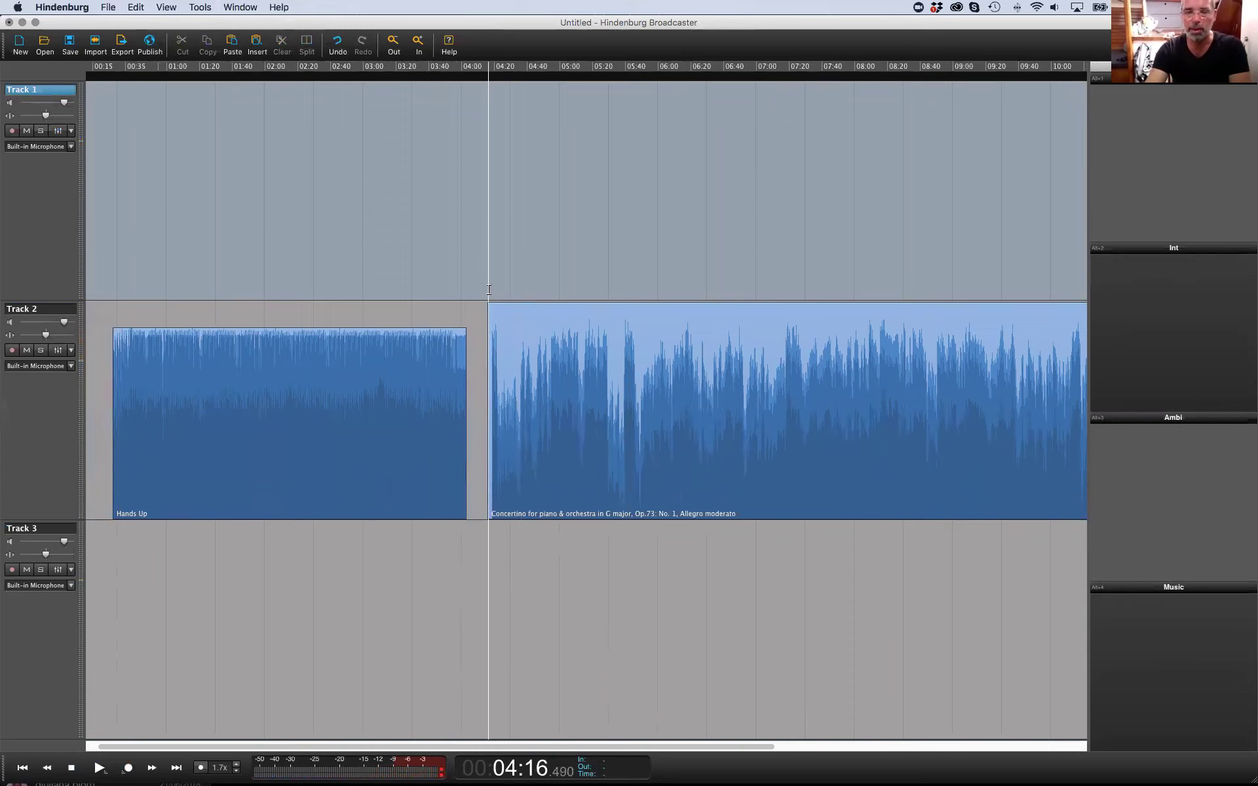
click(438, 314)
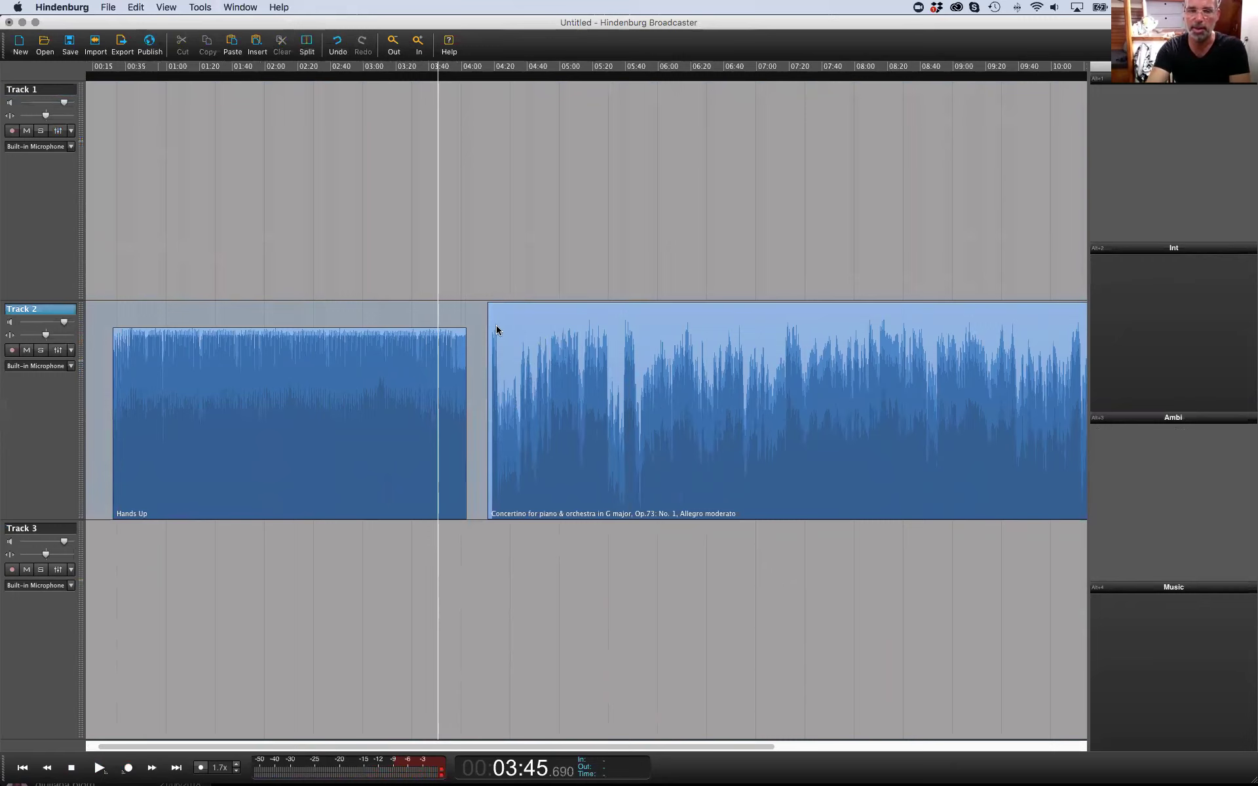
click(445, 319)
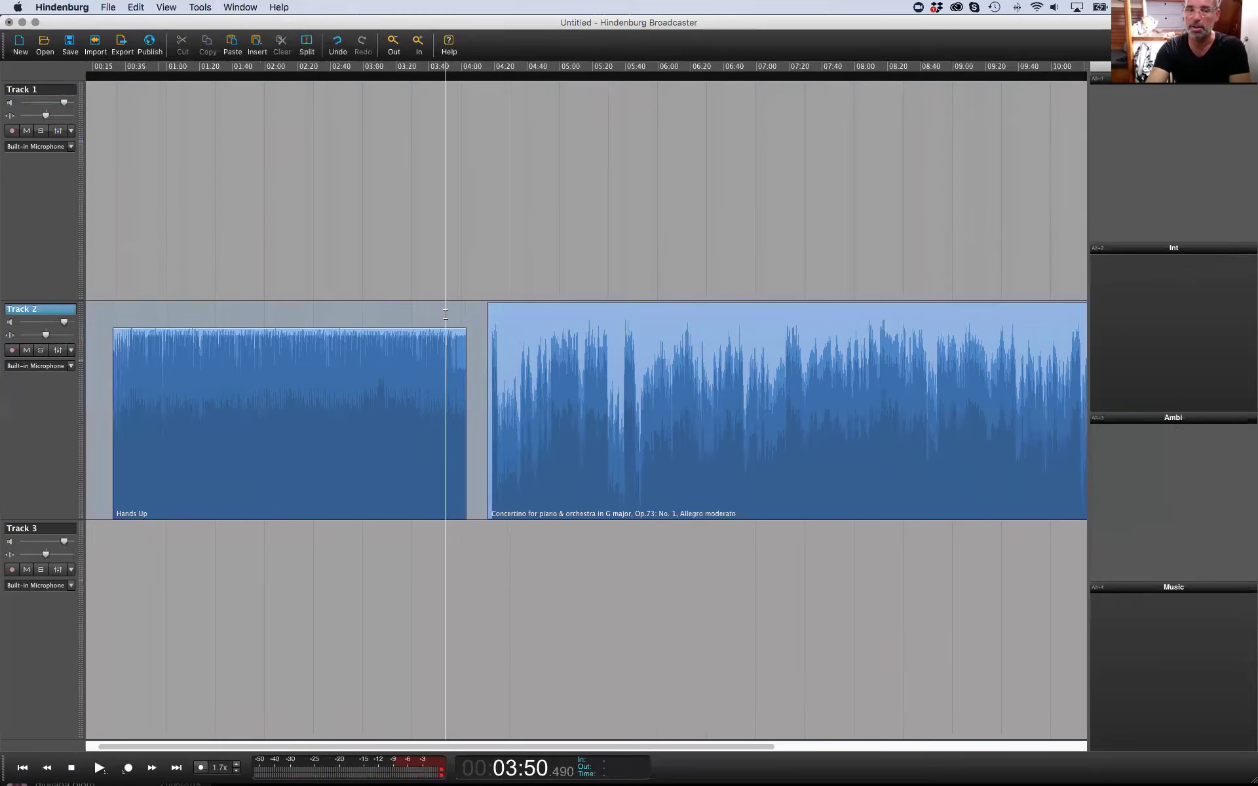
click(432, 317)
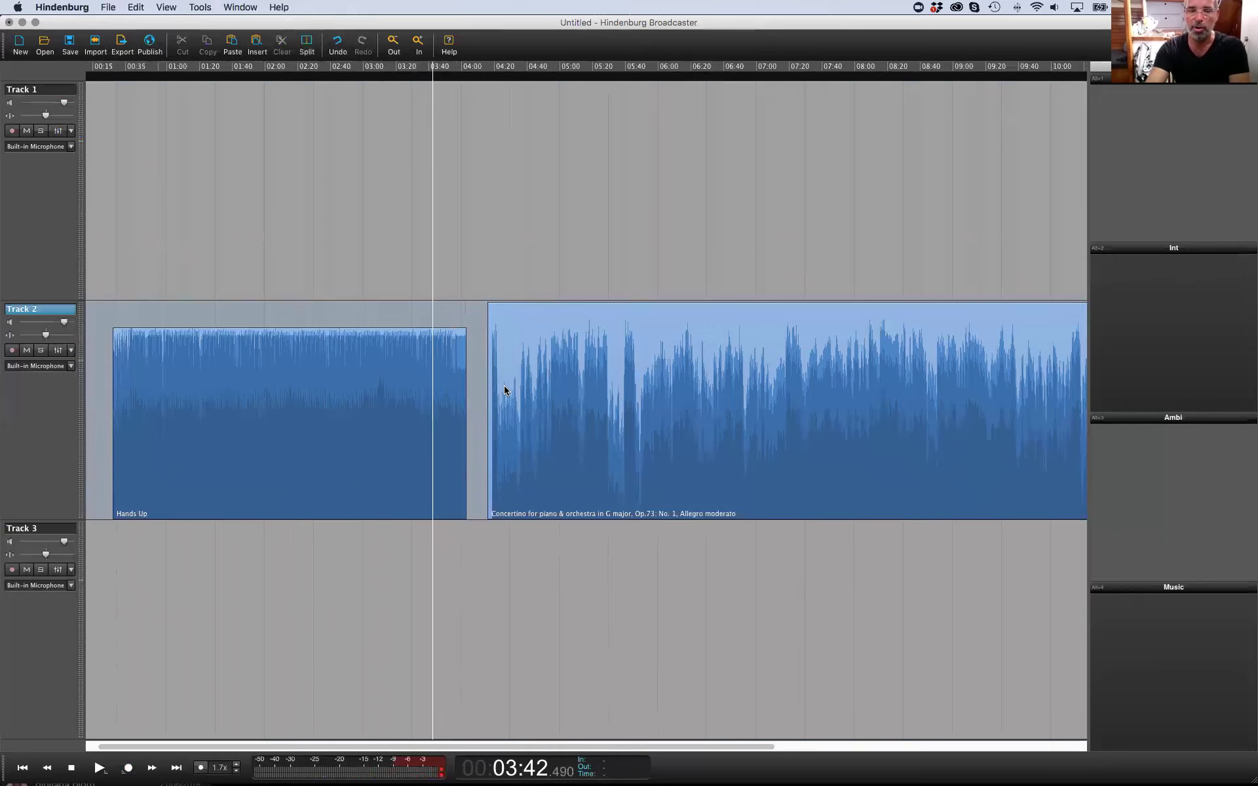
Move the Hands Up clip onto Track 1 starting at about 4:37 and place the playhead at about 4:35 on Track 2
click(347, 398)
drag(348, 399, 717, 172)
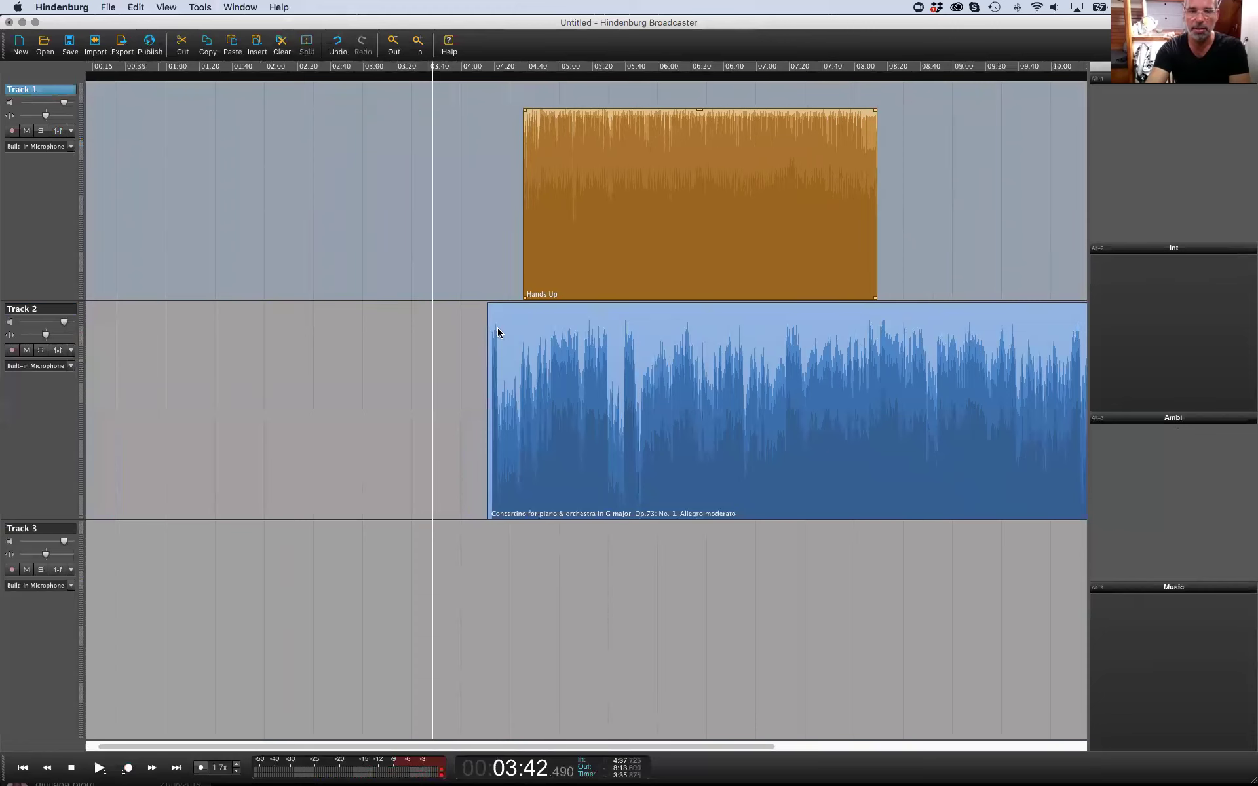
click(518, 433)
click(524, 471)
click(520, 491)
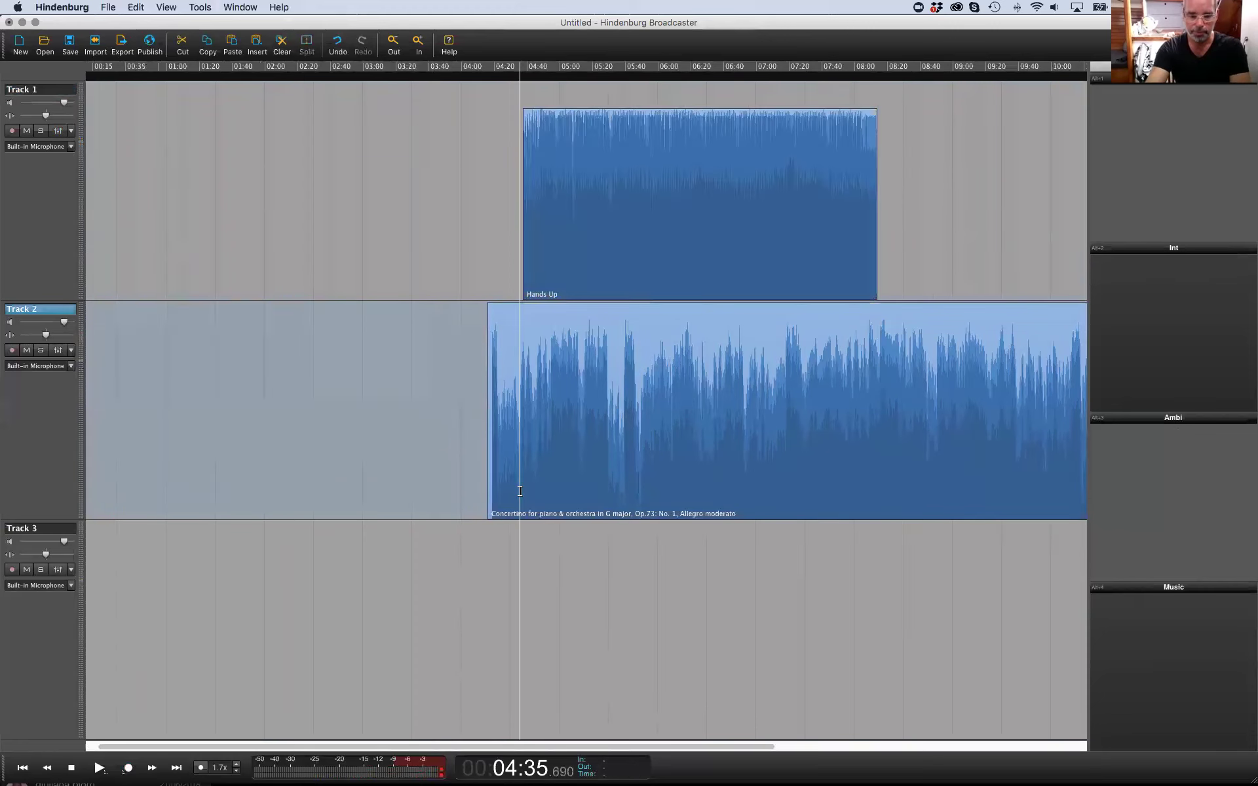
Split the Concertino clip at about 4:35, move its remainder past the end of Hands Up, and shift Hands Up to start at 4:33
key(s)
click(660, 354)
drag(660, 354, 1003, 345)
click(510, 286)
key(super+equal)
click(615, 236)
click(662, 223)
click(669, 224)
drag(685, 207, 667, 209)
Play the transition from the short Concertino opening into Hands Up from about 4:26, and return the playhead to about 4:31
click(502, 285)
key(space)
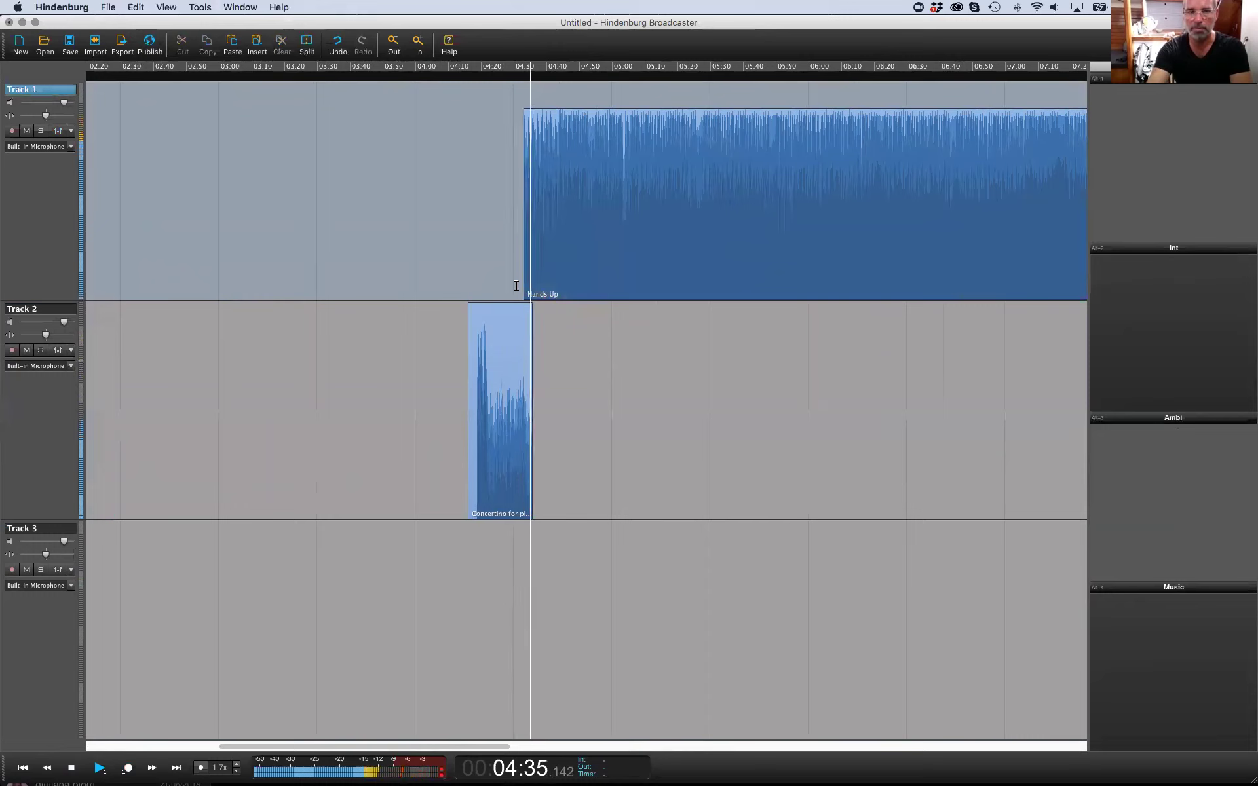
key(space)
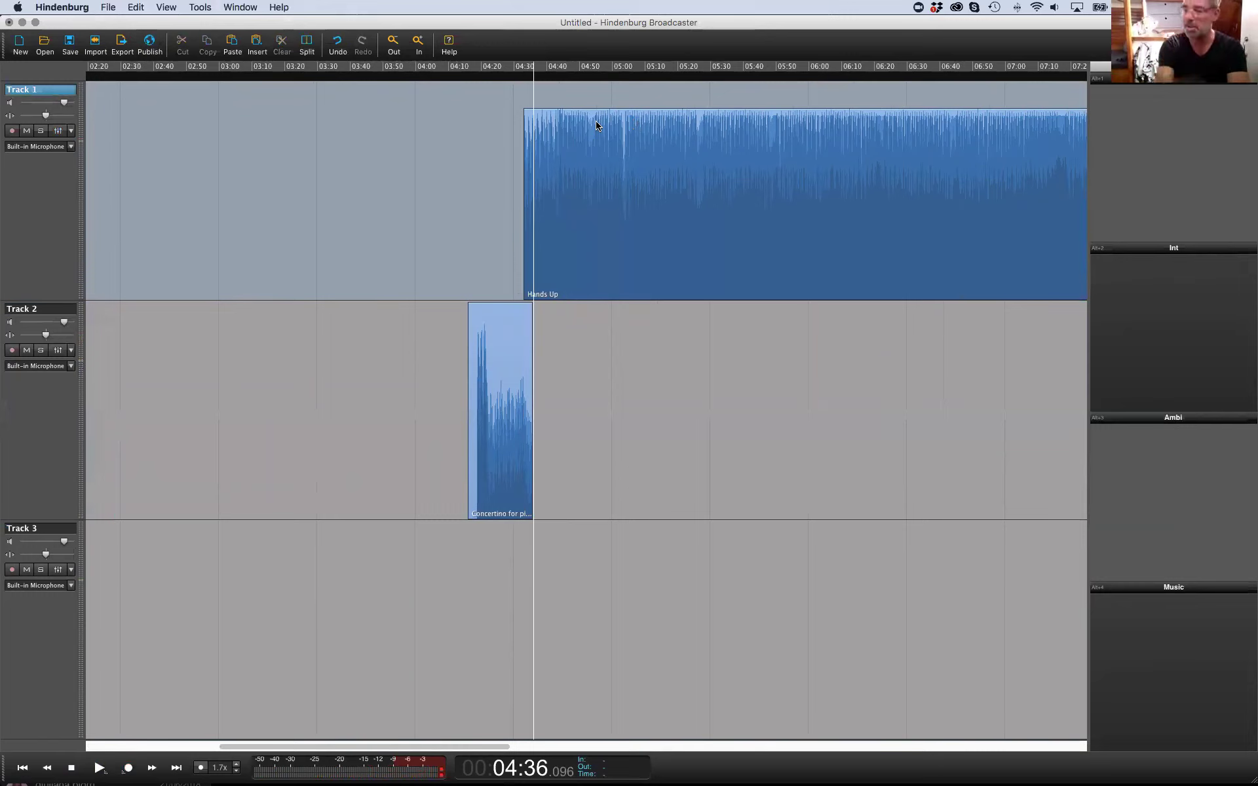
click(517, 264)
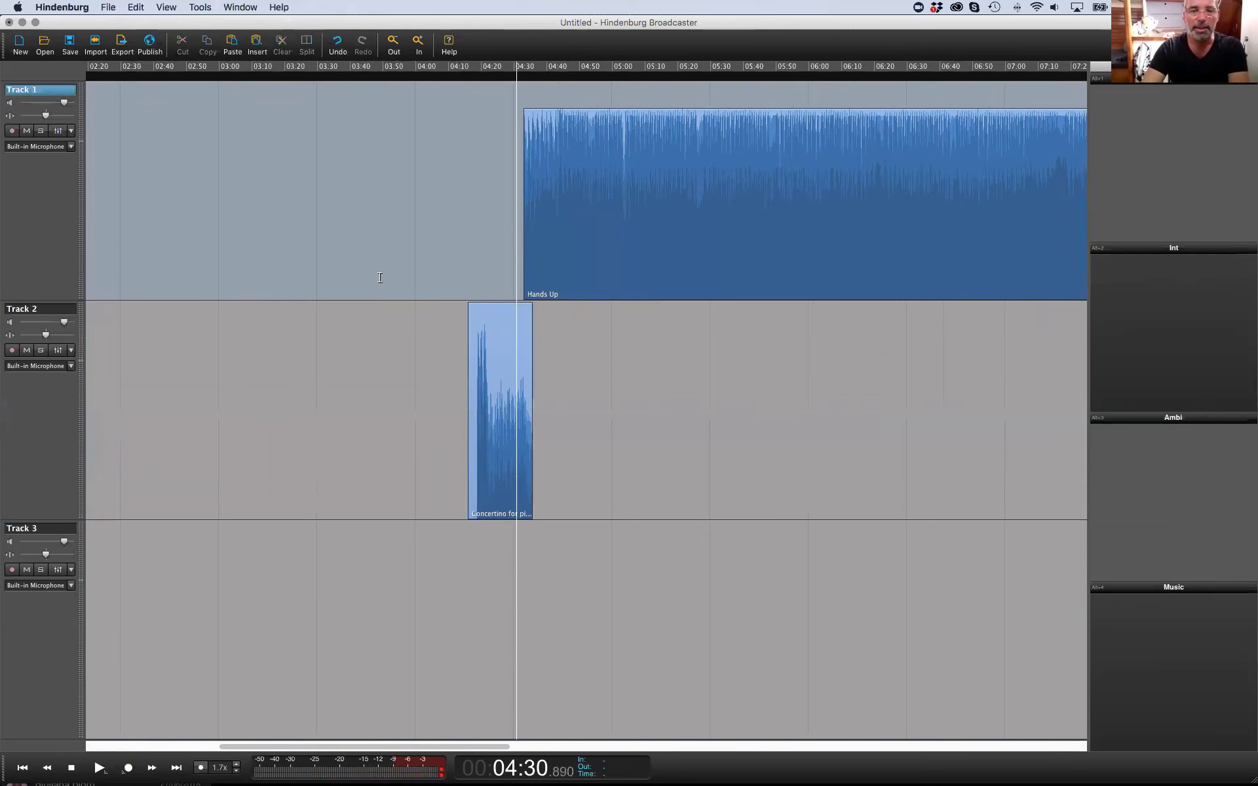
Undo the Concertino split and recent clip moves, and place Hands Up on Track 2 ahead of the Concertino, starting at about 3:22
scroll(380, 278, down, 5)
click(393, 251)
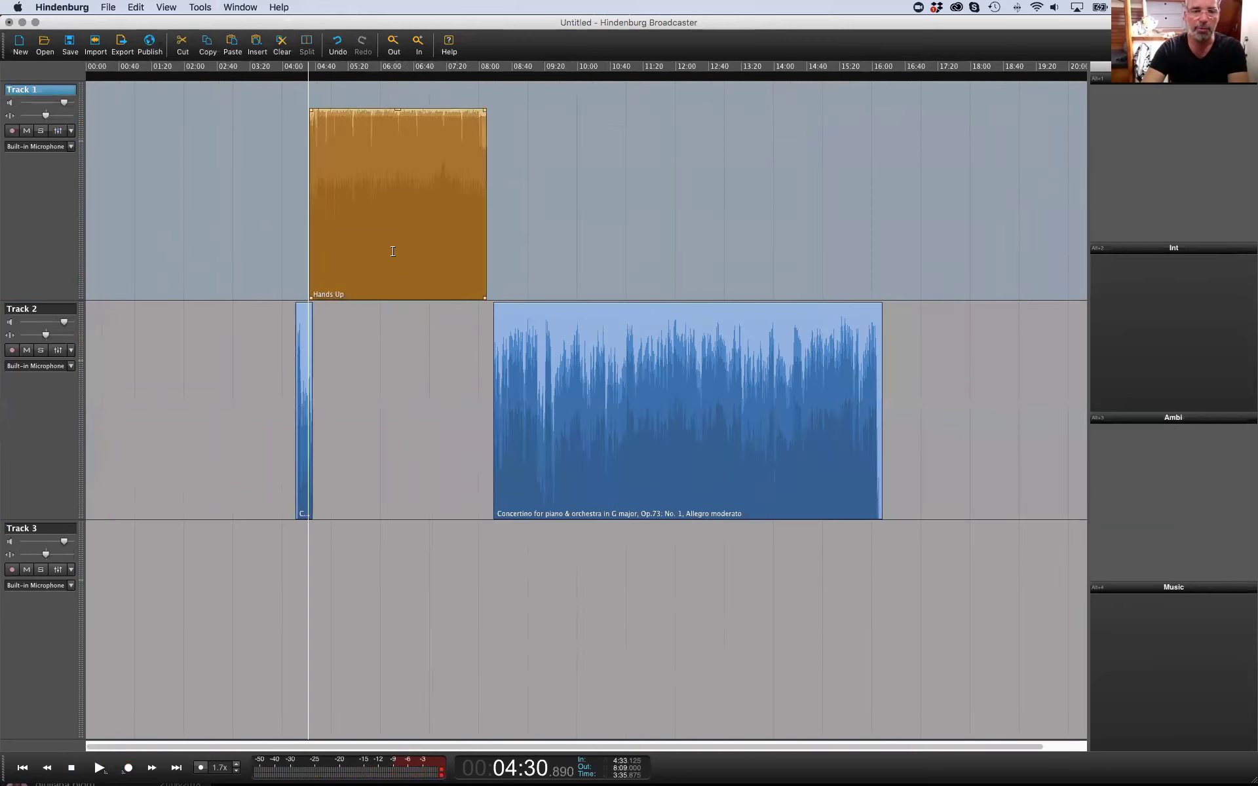
key(super+z)
key(super+z)
key(super+z)
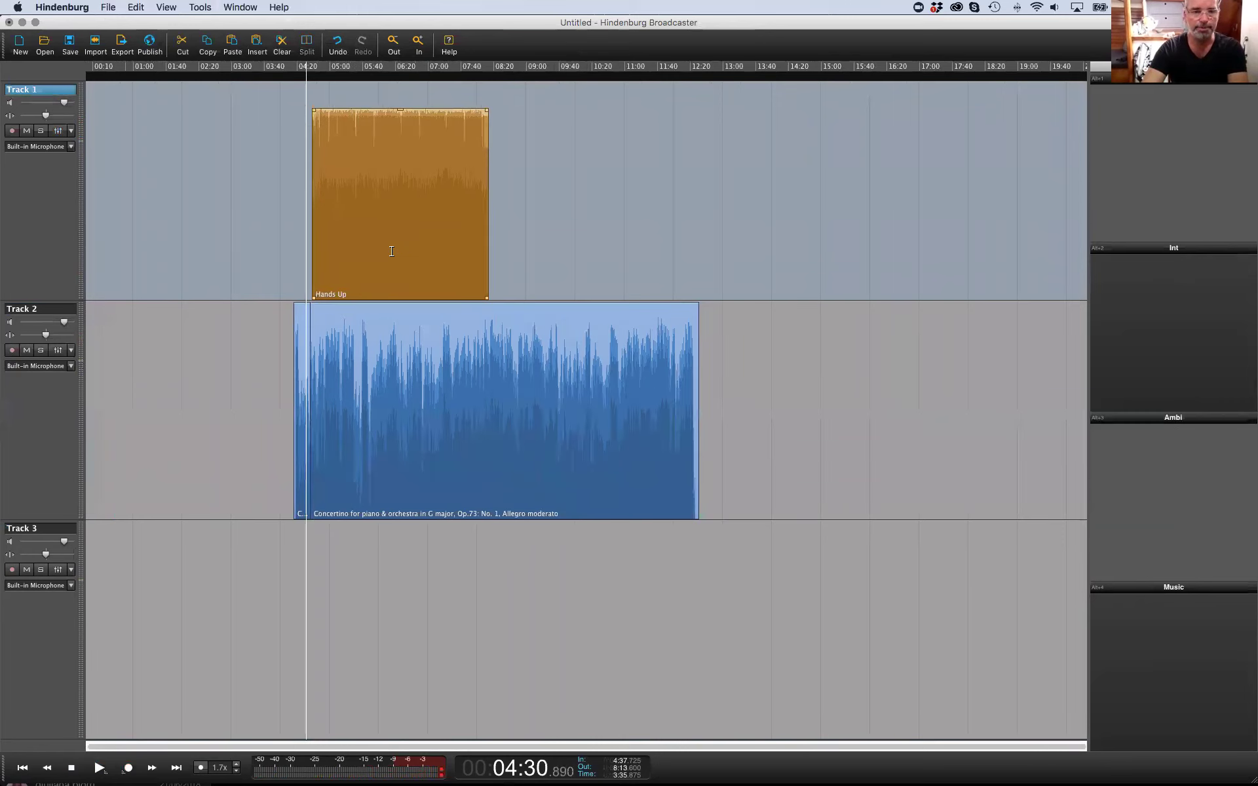
key(shift+super+z)
key(shift+super+z)
key(shift+super+z)
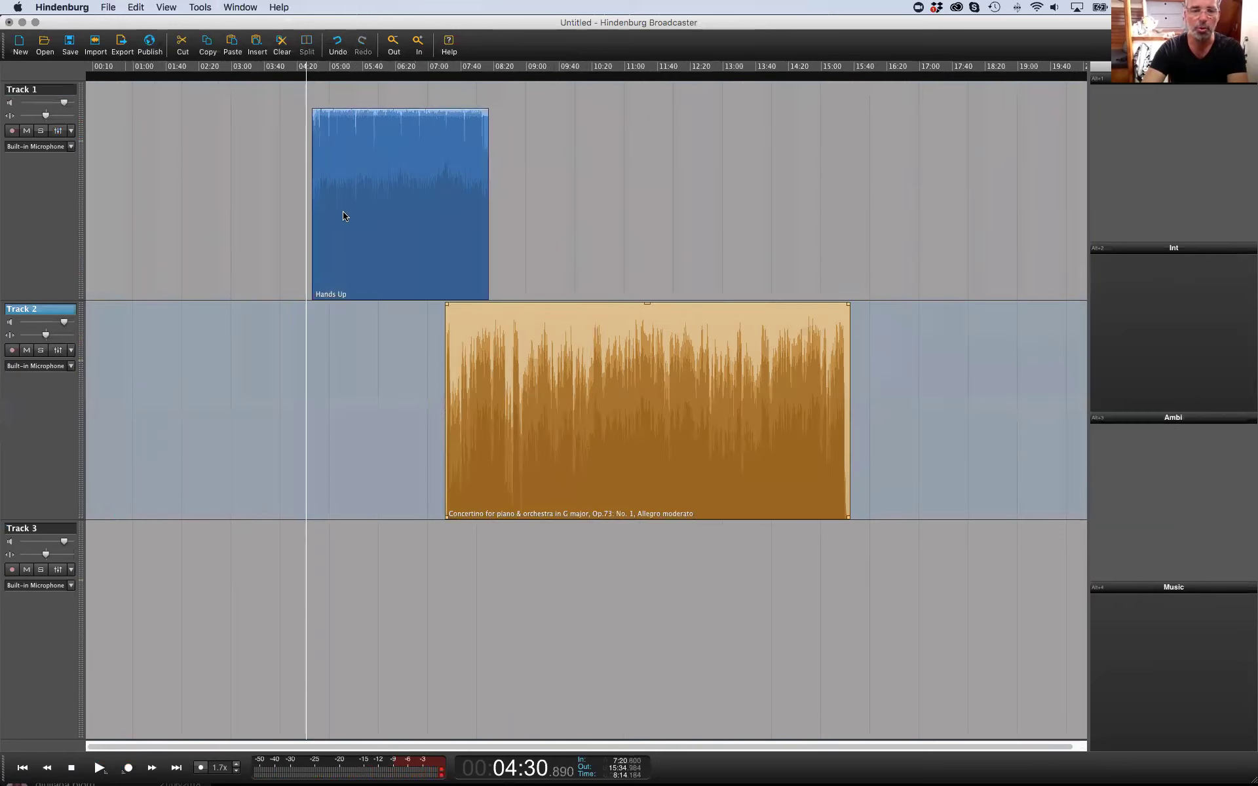
drag(414, 200, 367, 365)
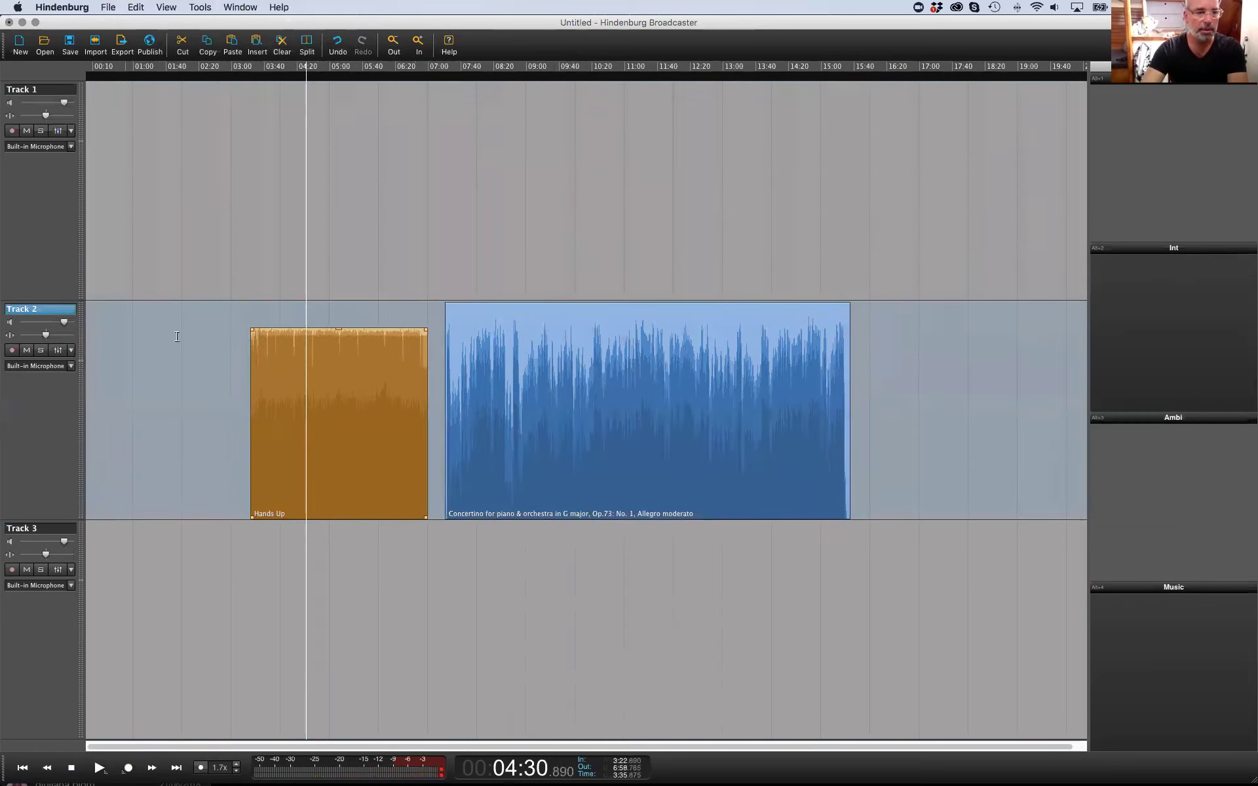
Add a Loudness Meter effect to Track 2 and move its window clear of the Hands Up clip
click(60, 352)
click(113, 327)
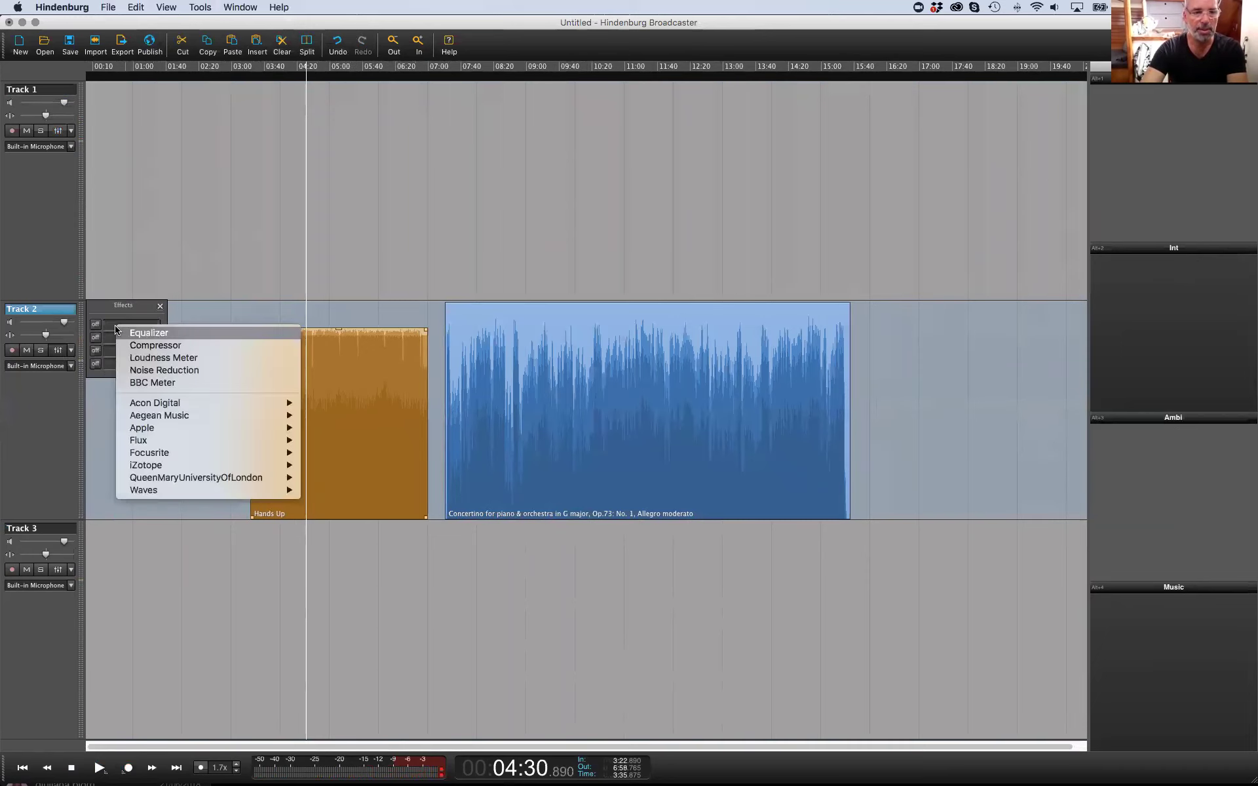
click(194, 357)
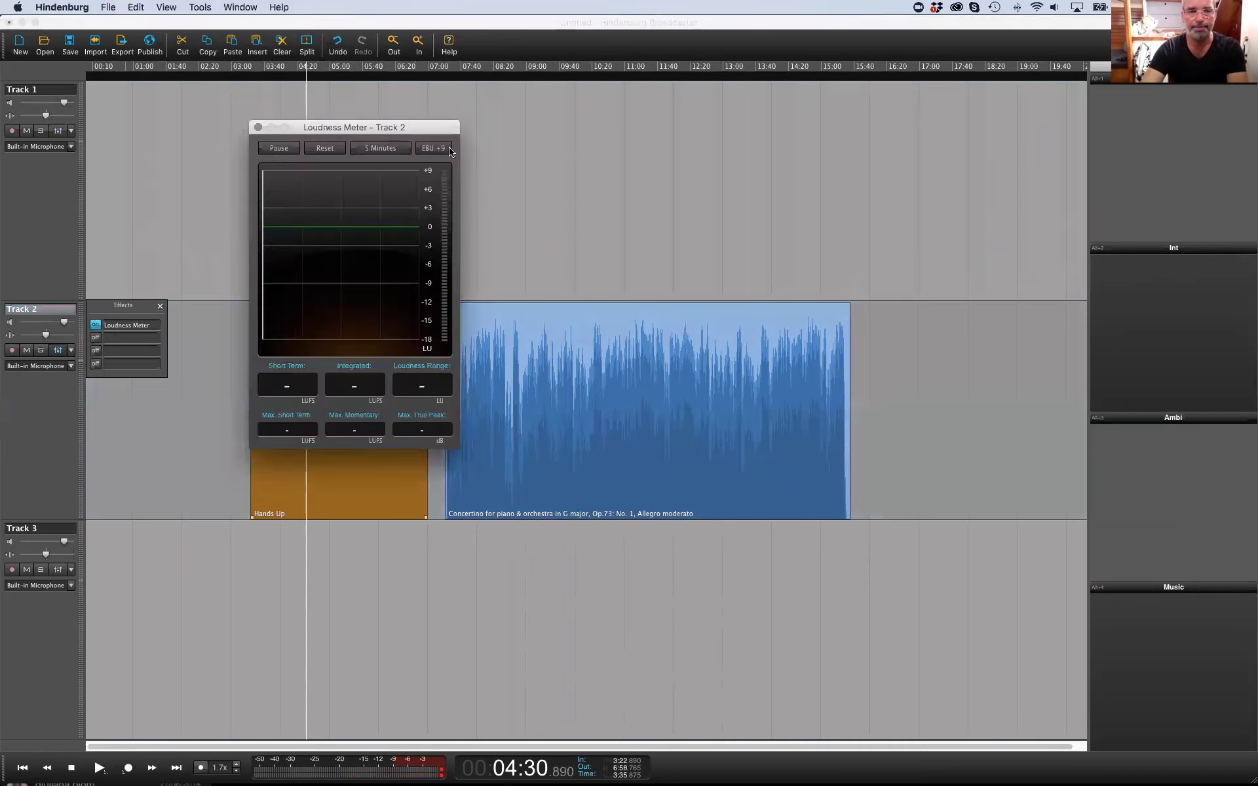
drag(427, 137, 676, 208)
Play Hands Up from about 4:30 to measure its loudness, and set the meter's time span to 1 Minute
click(304, 301)
key(space)
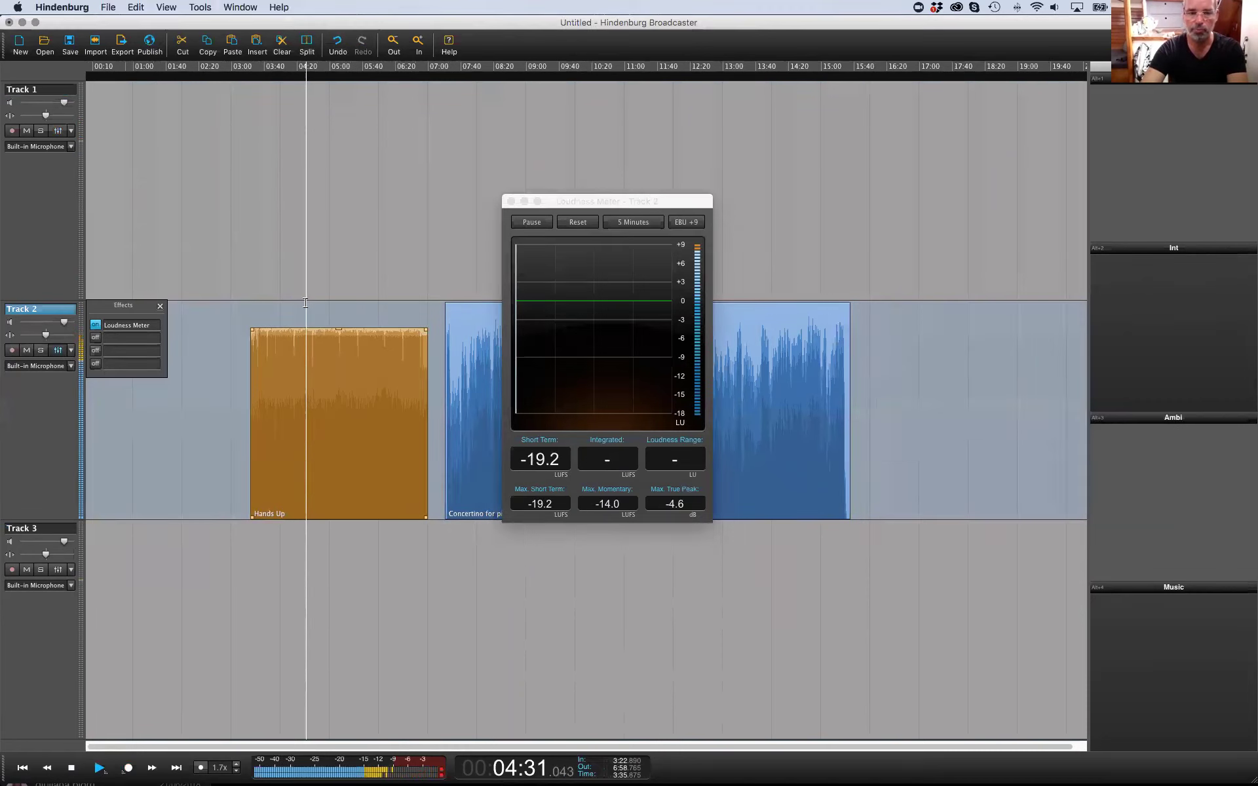
click(648, 223)
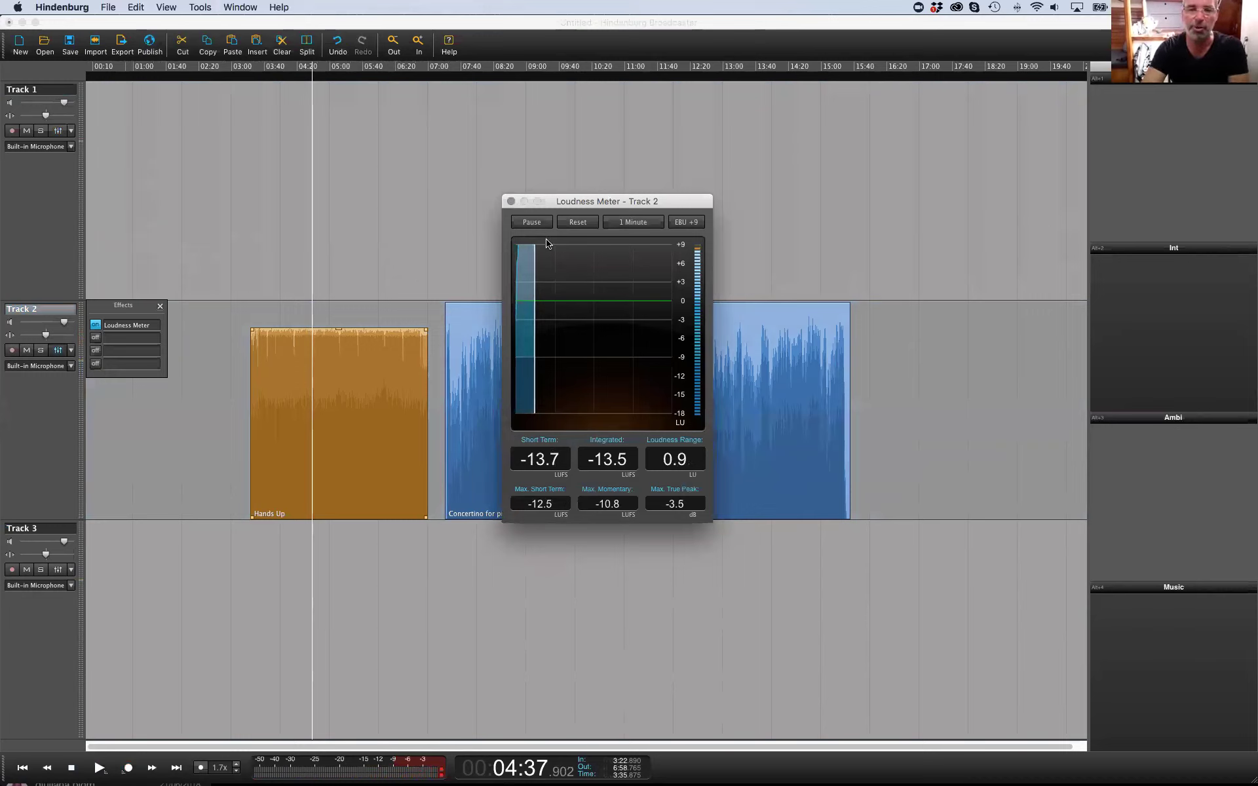
click(339, 318)
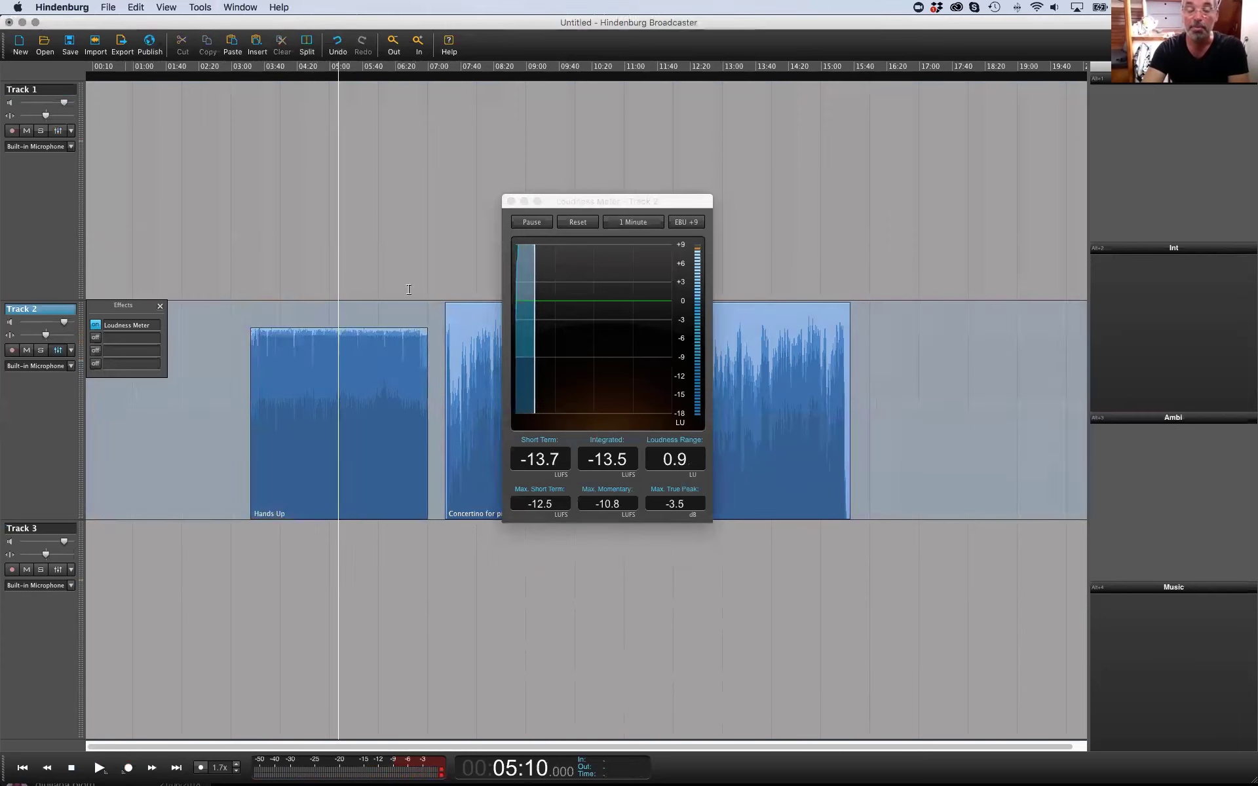
Select both the Hands Up and Concertino clips on Track 2 and lower their levels, reducing Hands Up more strongly
drag(590, 203, 777, 226)
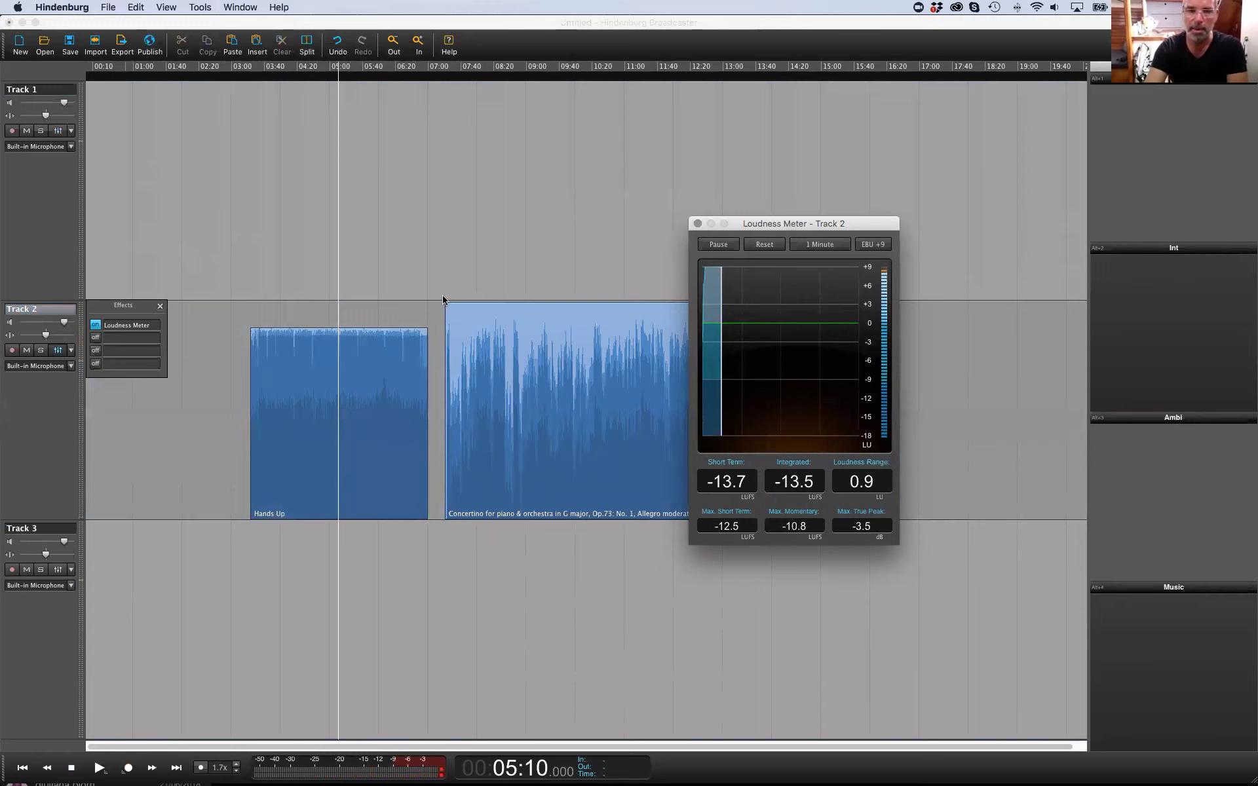
click(393, 339)
click(377, 367)
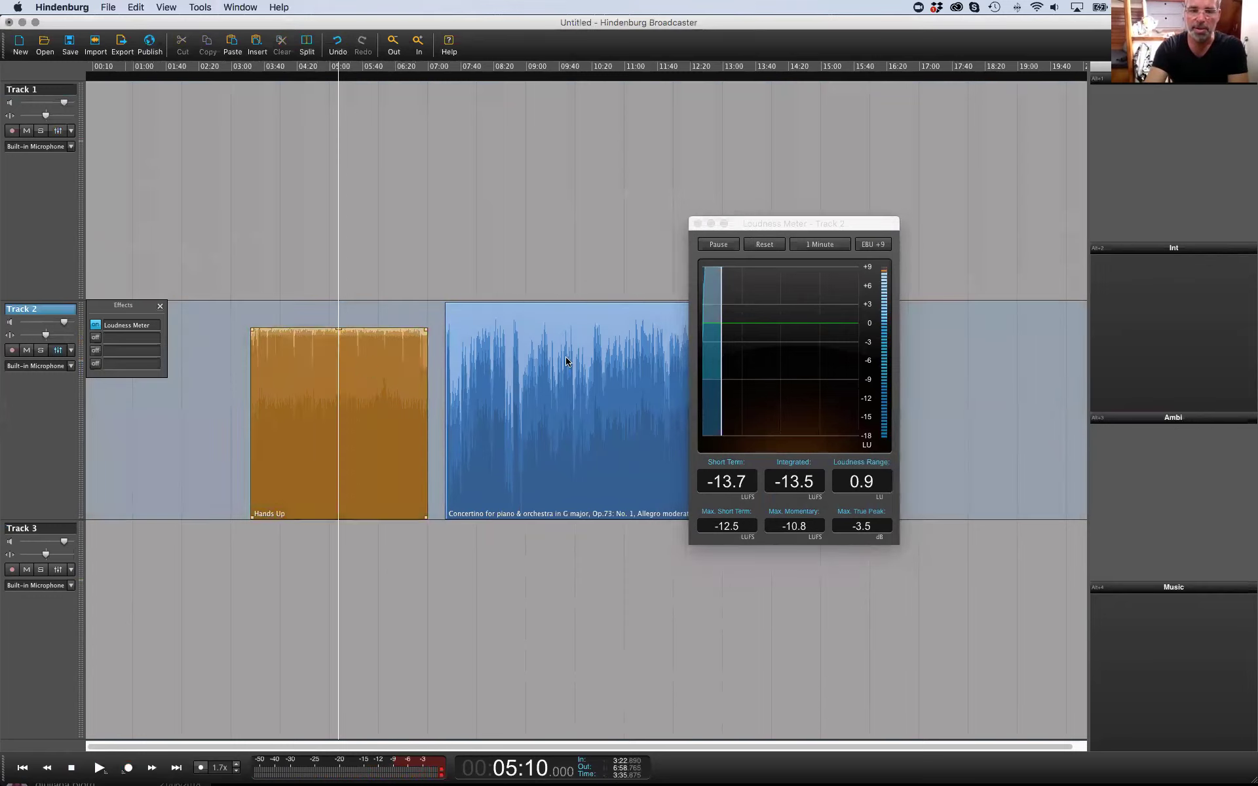
shift+click(505, 367)
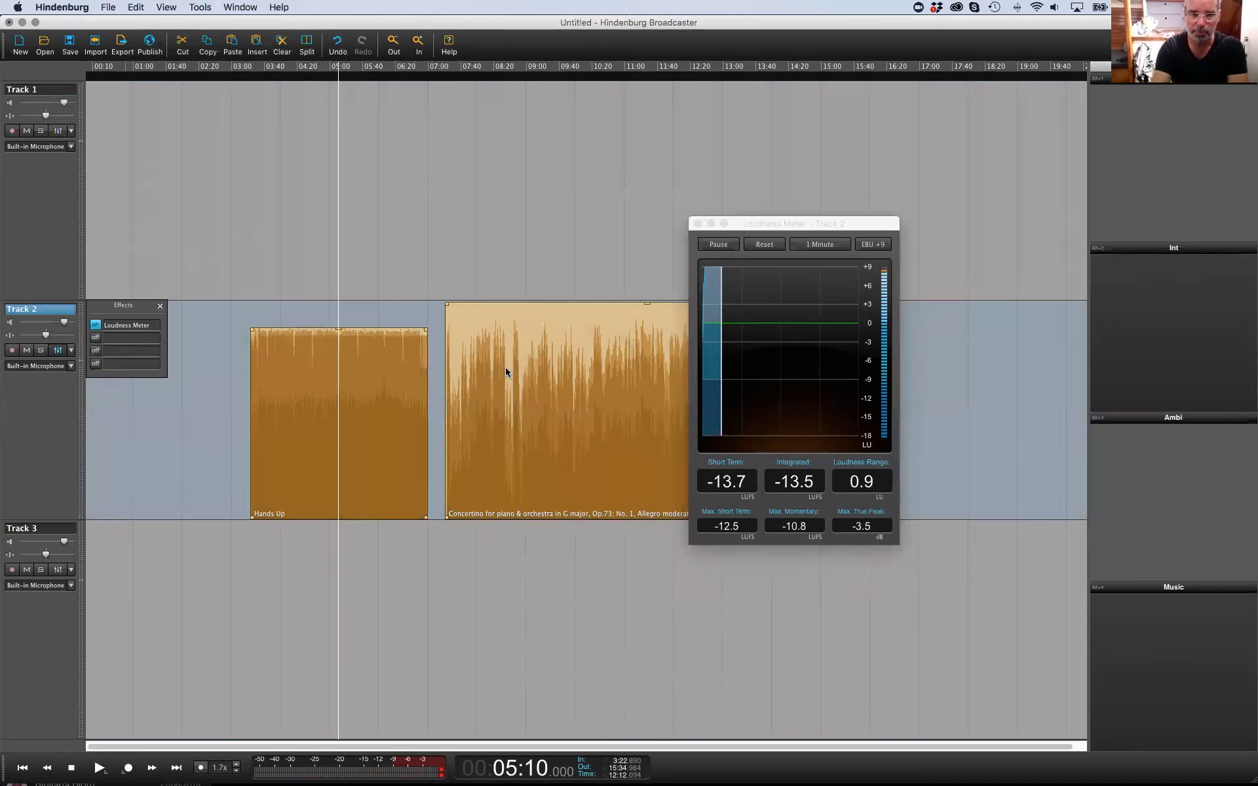
drag(505, 367, 482, 345)
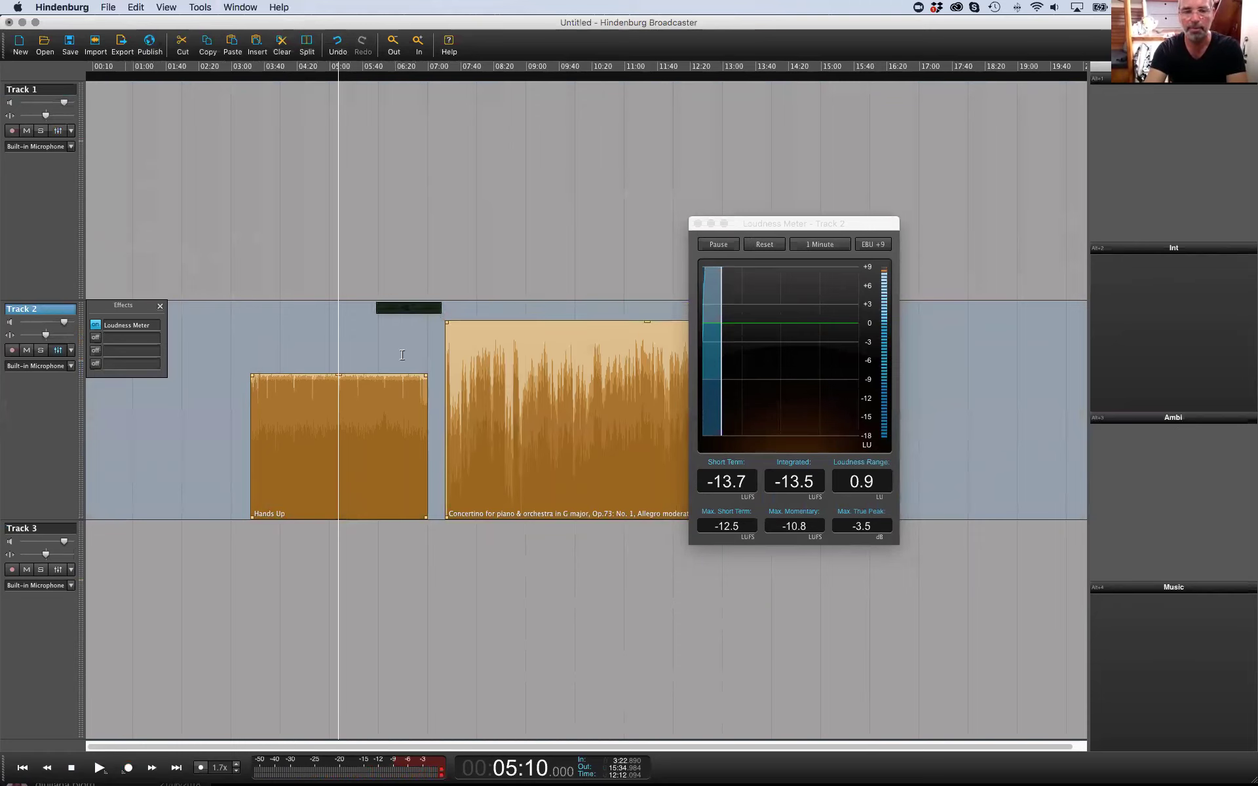
Measure the loudness of both clips by playing Hands Up from about 5:52 and the Concertino from about 7:25
click(372, 356)
key(space)
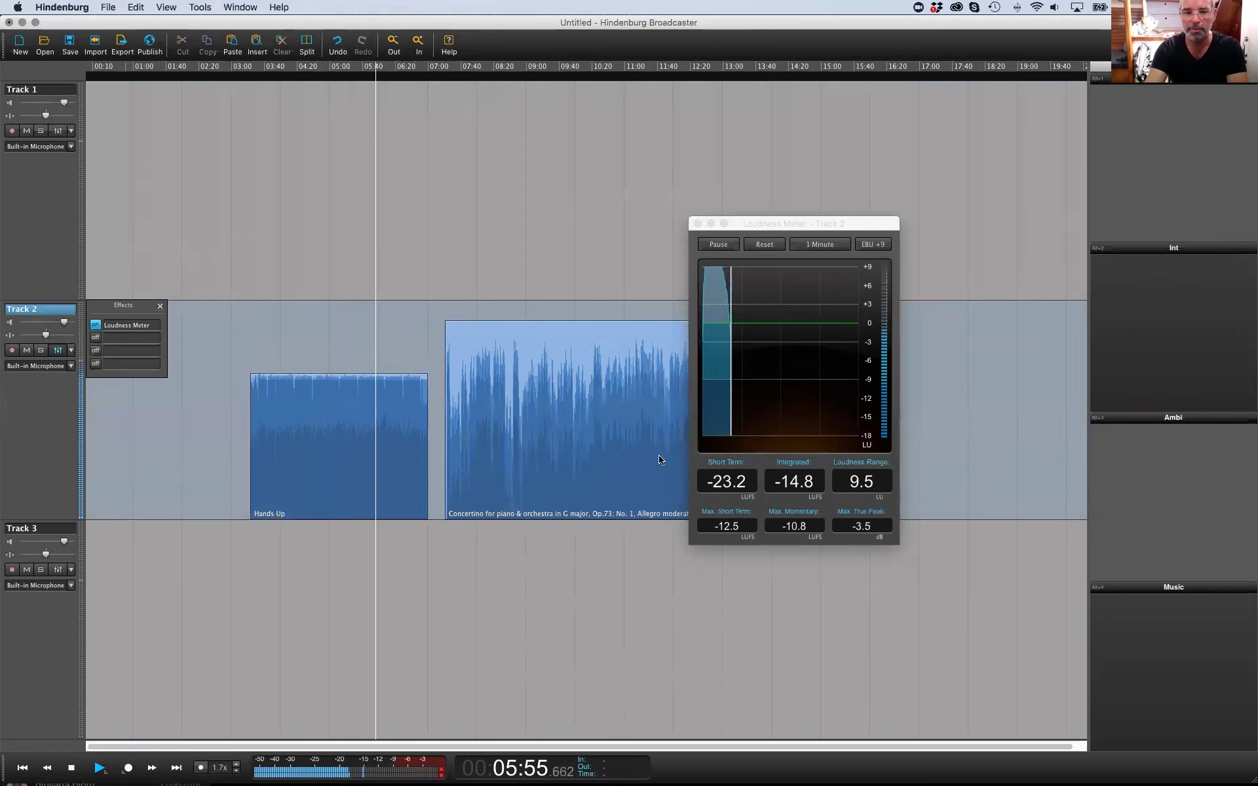
key(space)
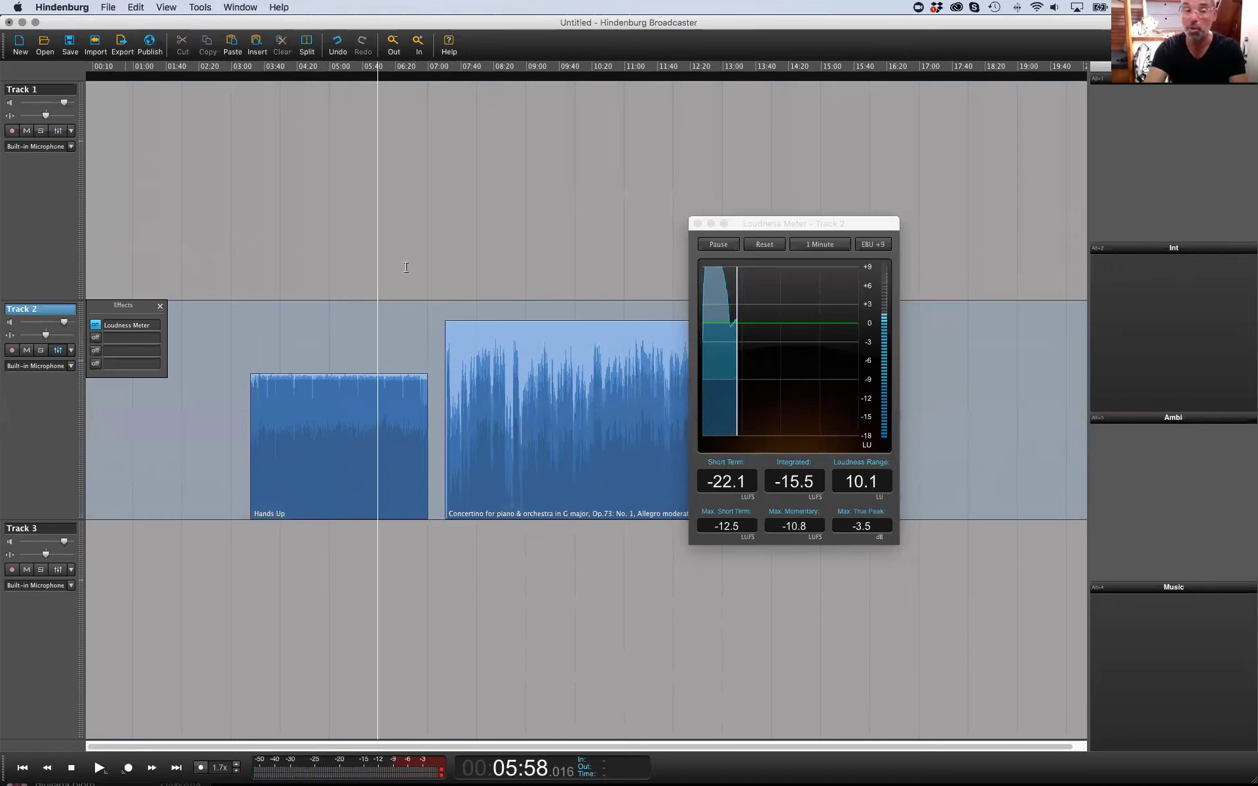
drag(443, 310, 450, 310)
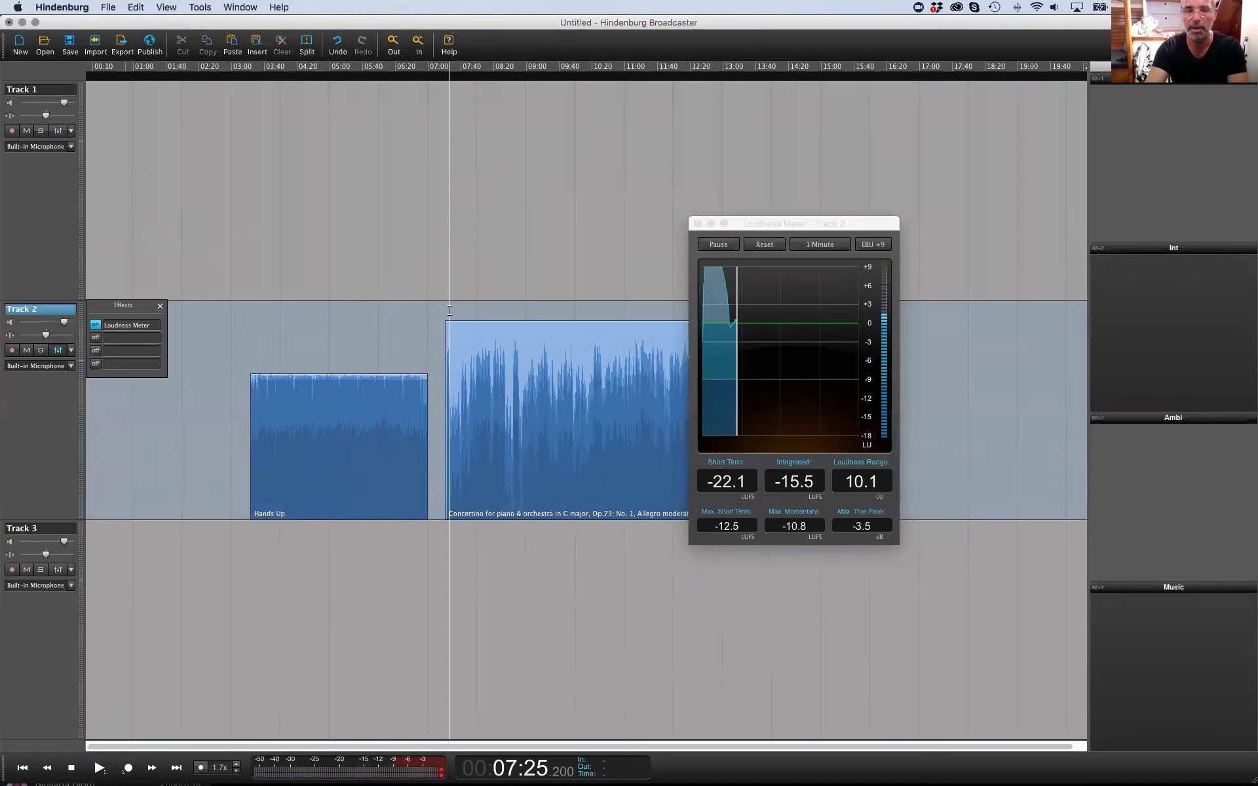
key(space)
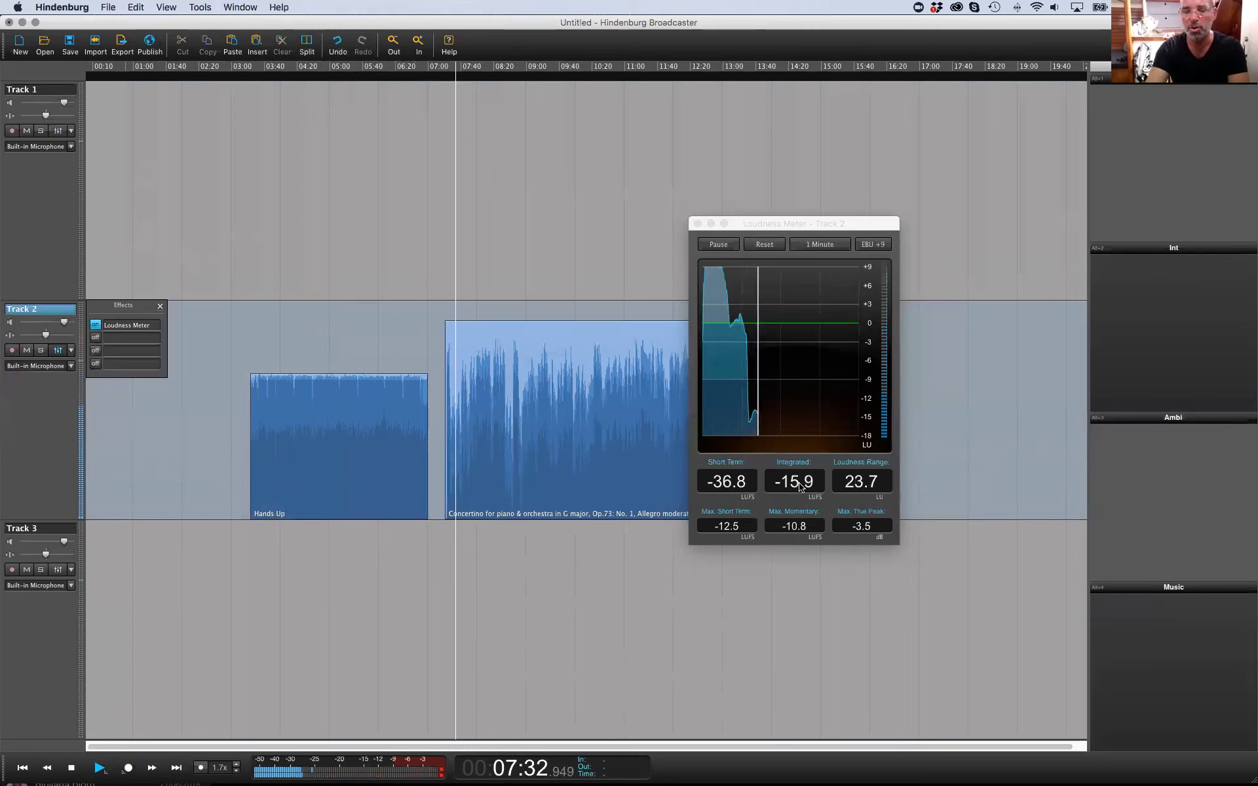
key(space)
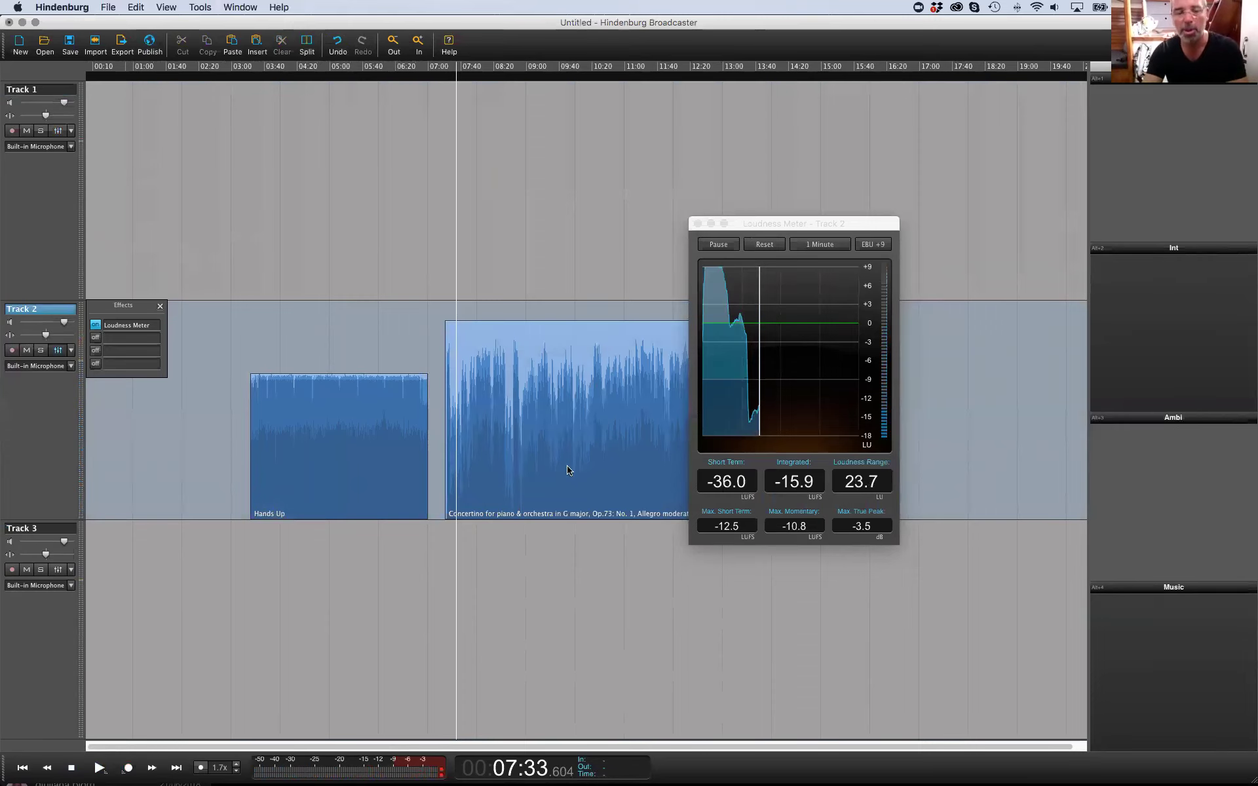
Move the loudness meter clear of the clips, raise the system volume, and compare Hands Up from about 6:11 with the Concertino from about 7:34
scroll(568, 462, right, 1)
click(387, 393)
click(488, 398)
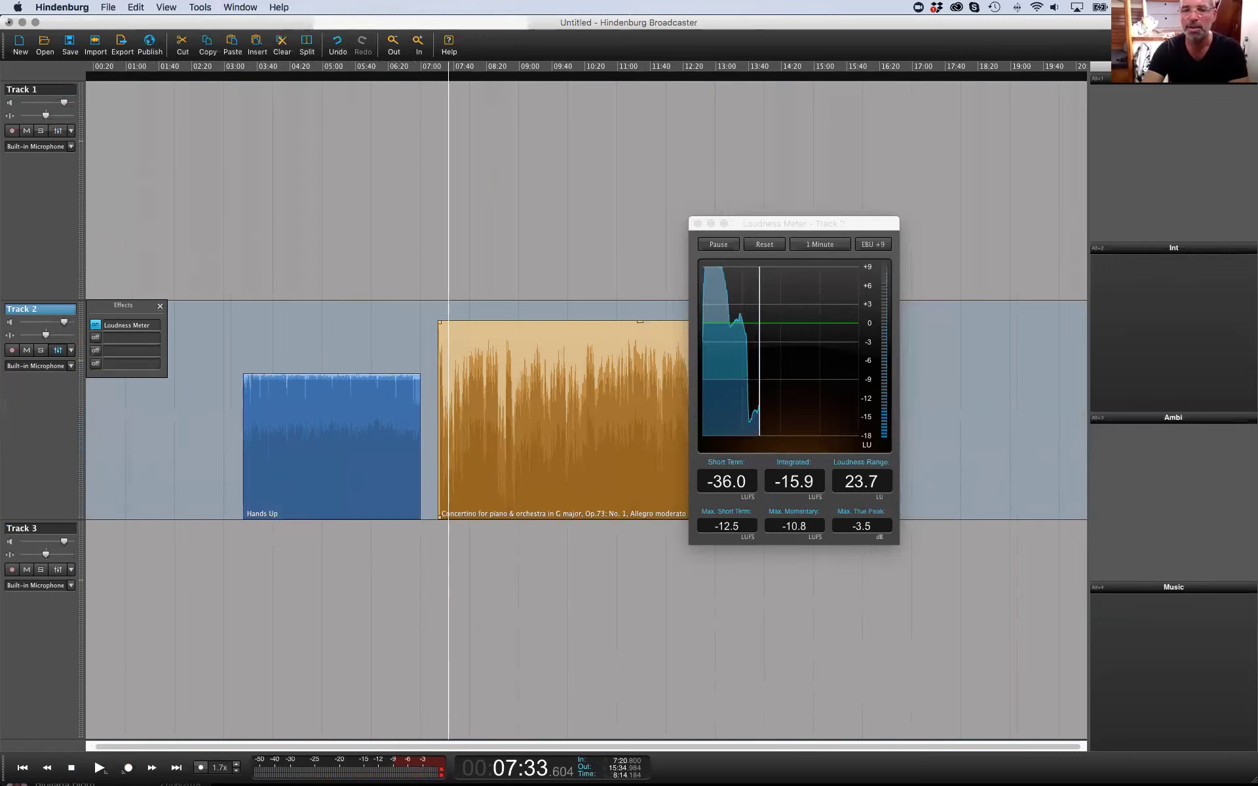
drag(844, 224, 950, 204)
click(371, 352)
click(381, 347)
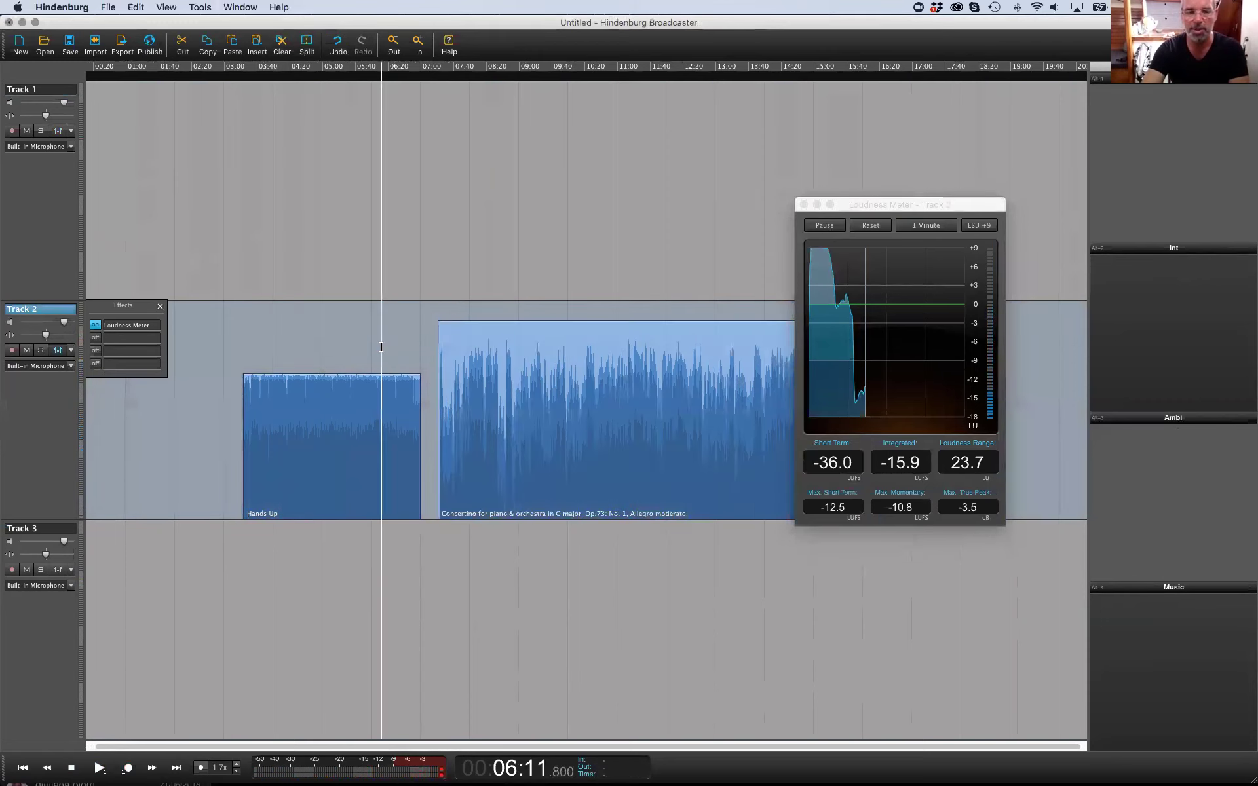
key(space)
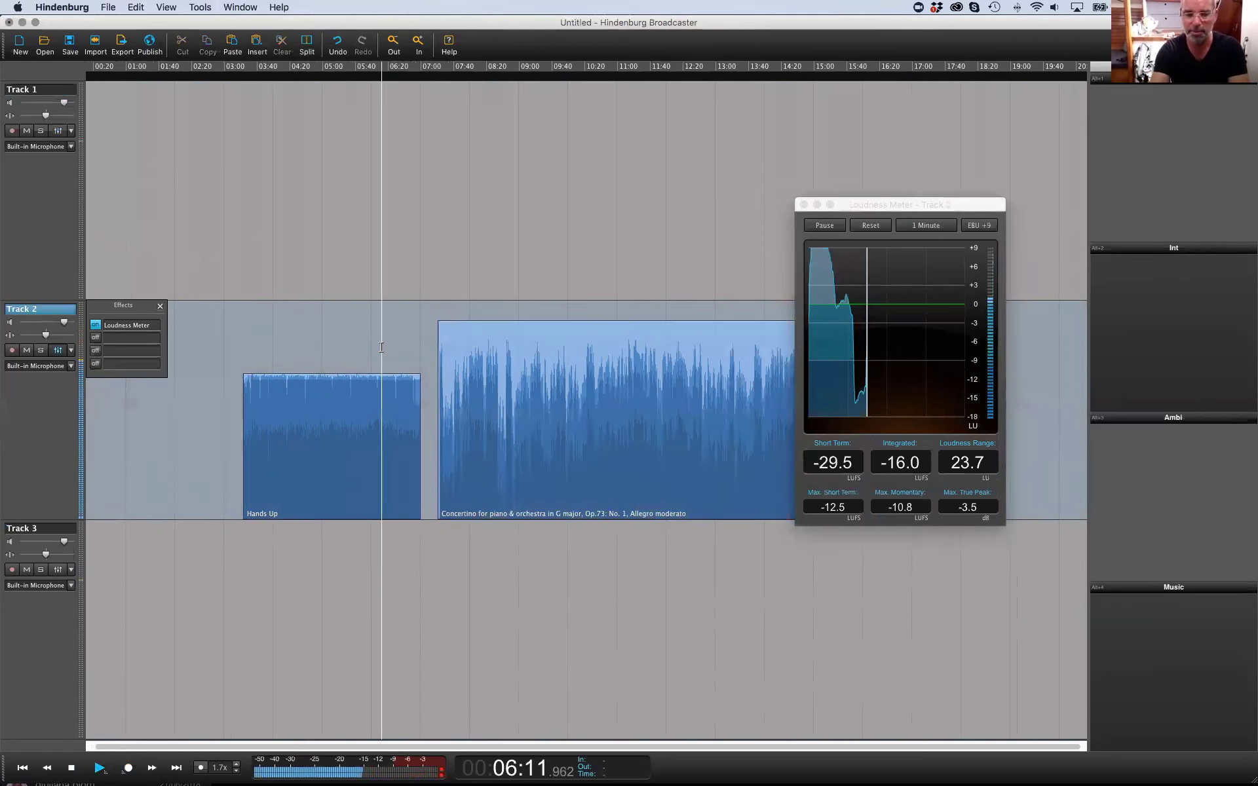
key(XF86AudioRaiseVolume)
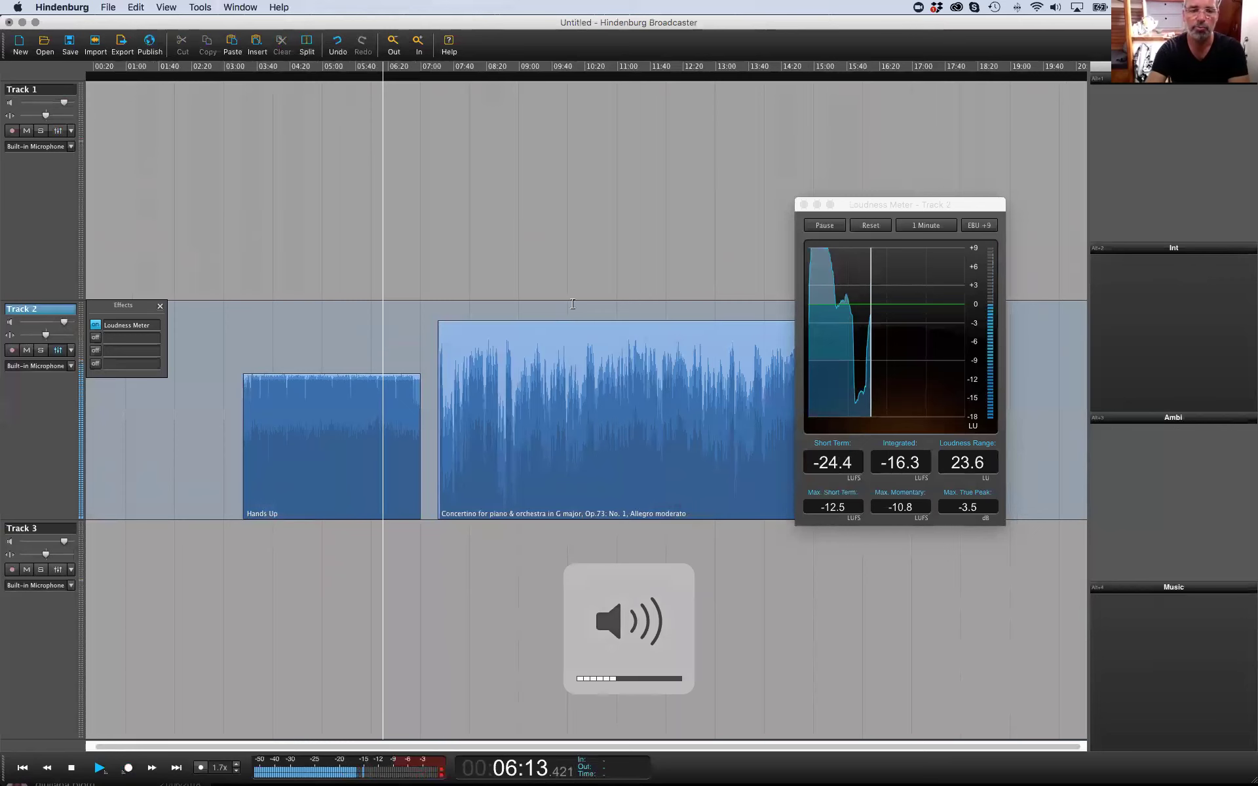
click(449, 313)
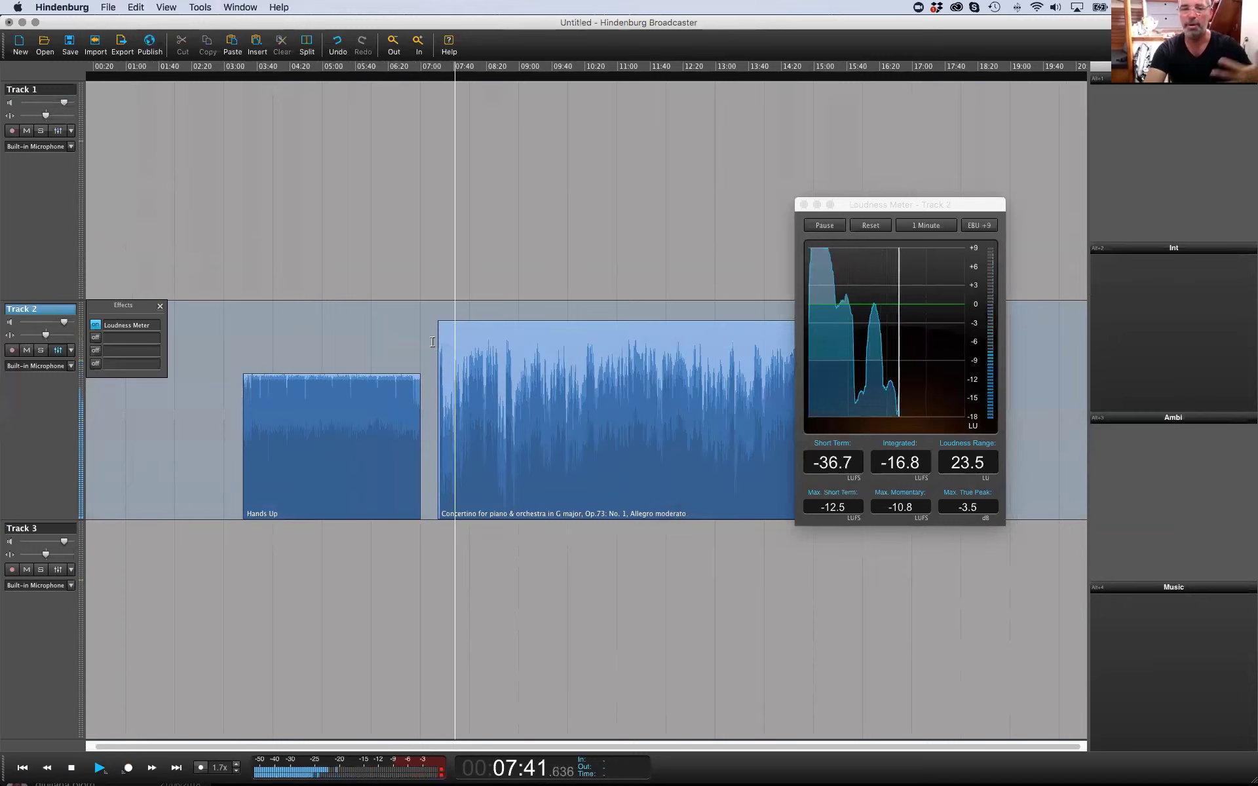
Compare the loud opening of the Concertino from about 7:21 with Hands Up from about 6:17 on the loudness meter
key(Up)
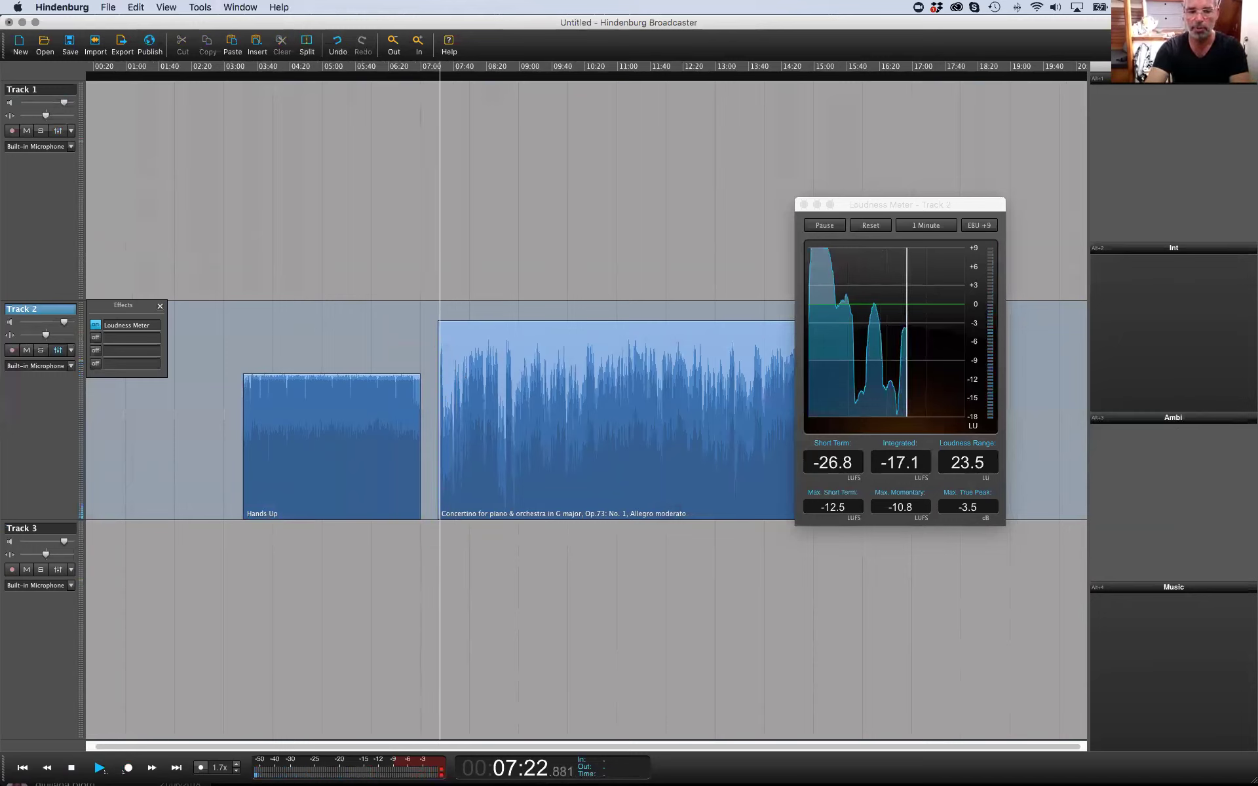
key(super+equal)
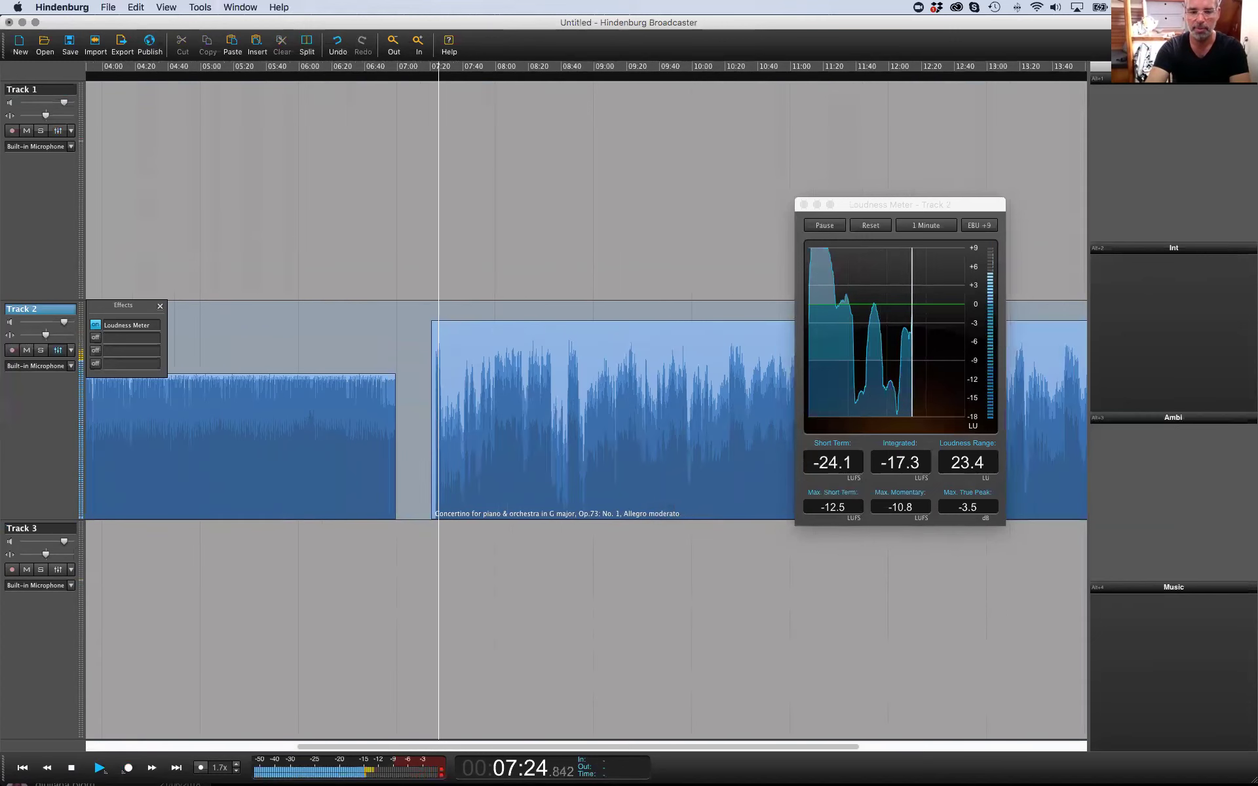
key(space)
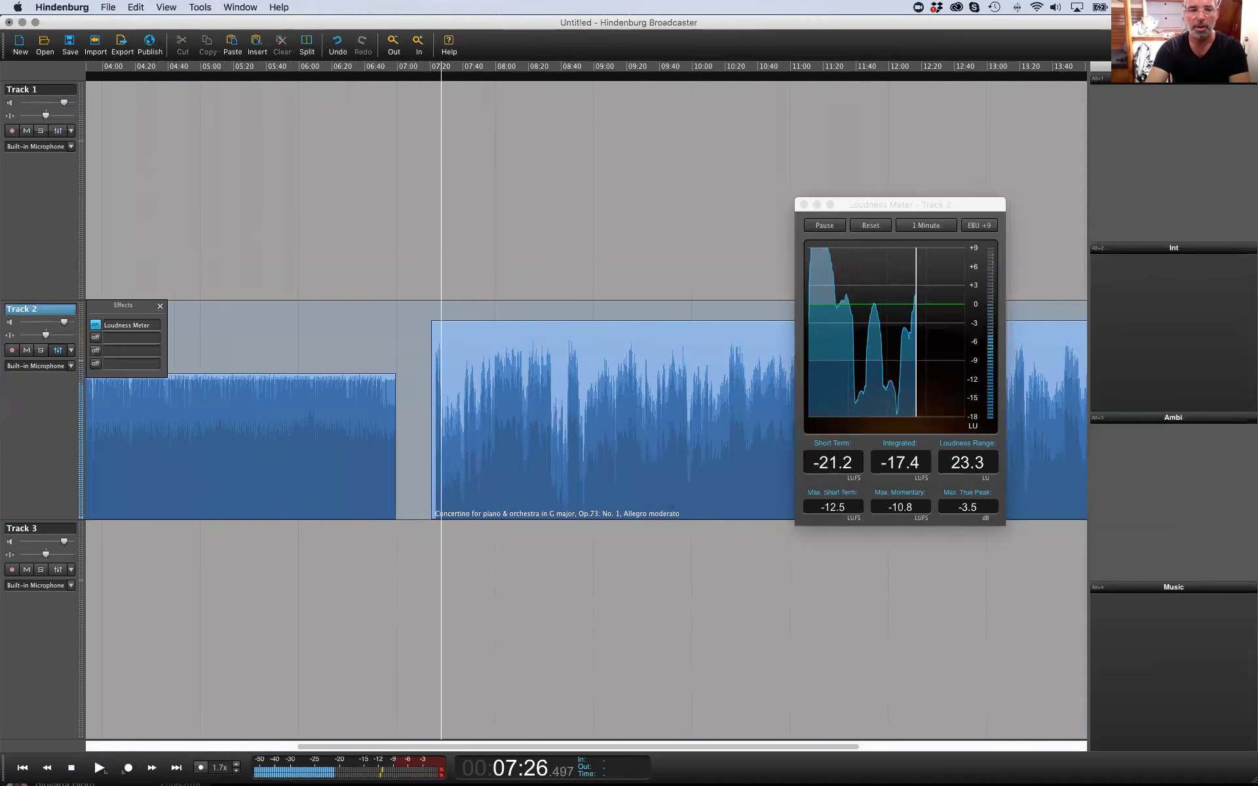
key(super+minus)
click(352, 332)
key(space)
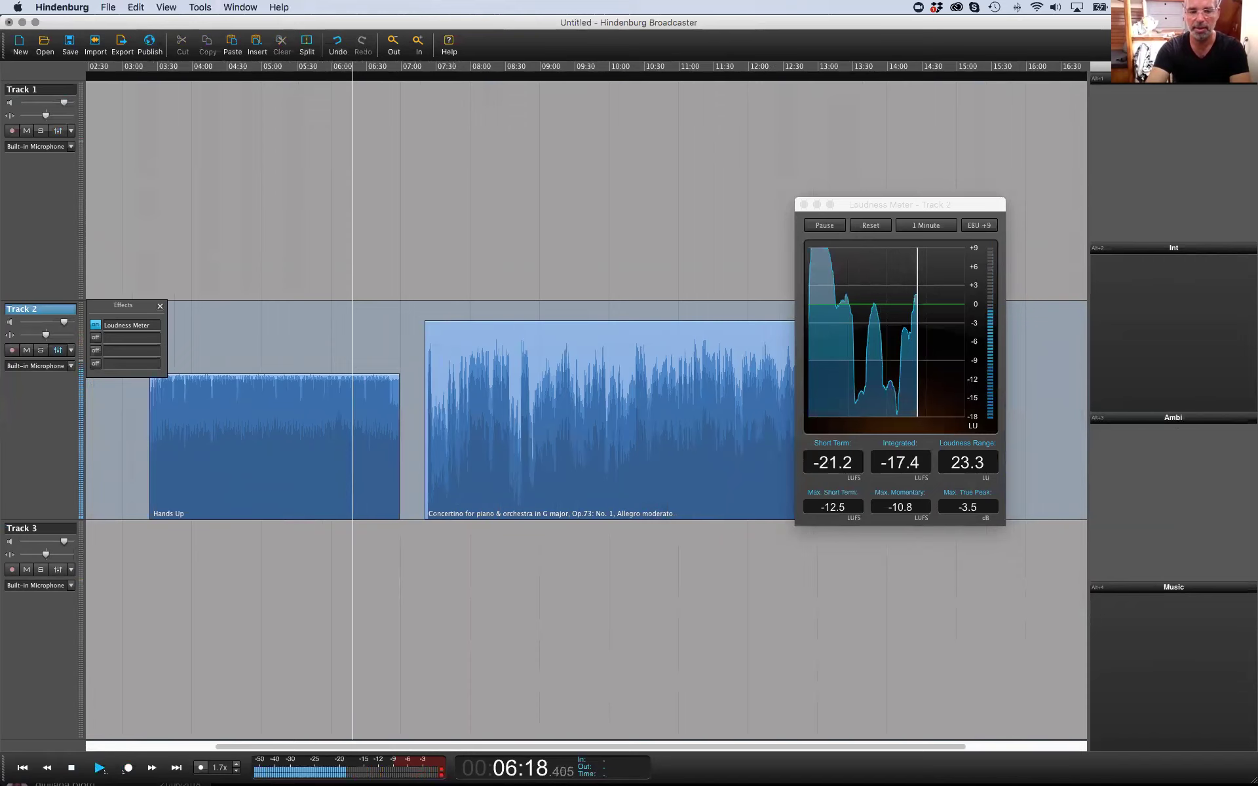
key(space)
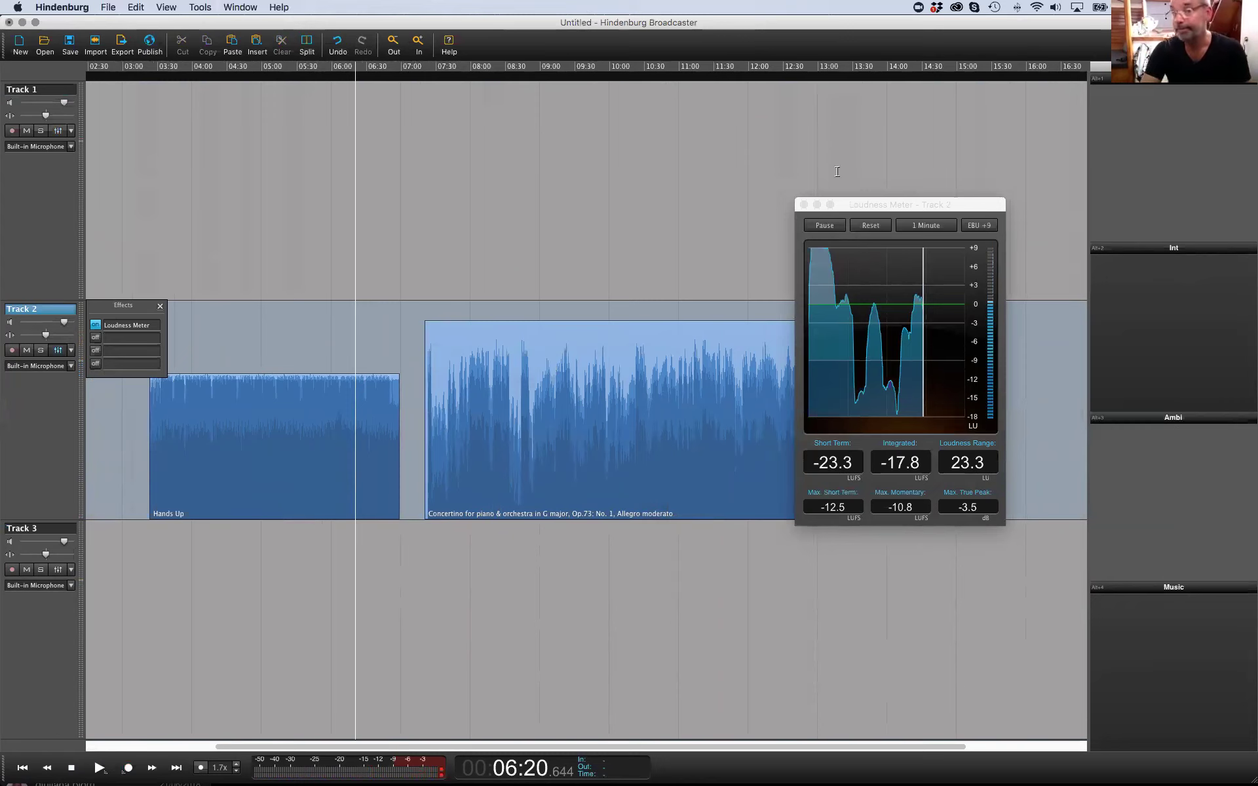
Close the Loudness Meter window and the Track 2 effects rack, with the playhead placed at about 8:15 on Track 1
click(803, 205)
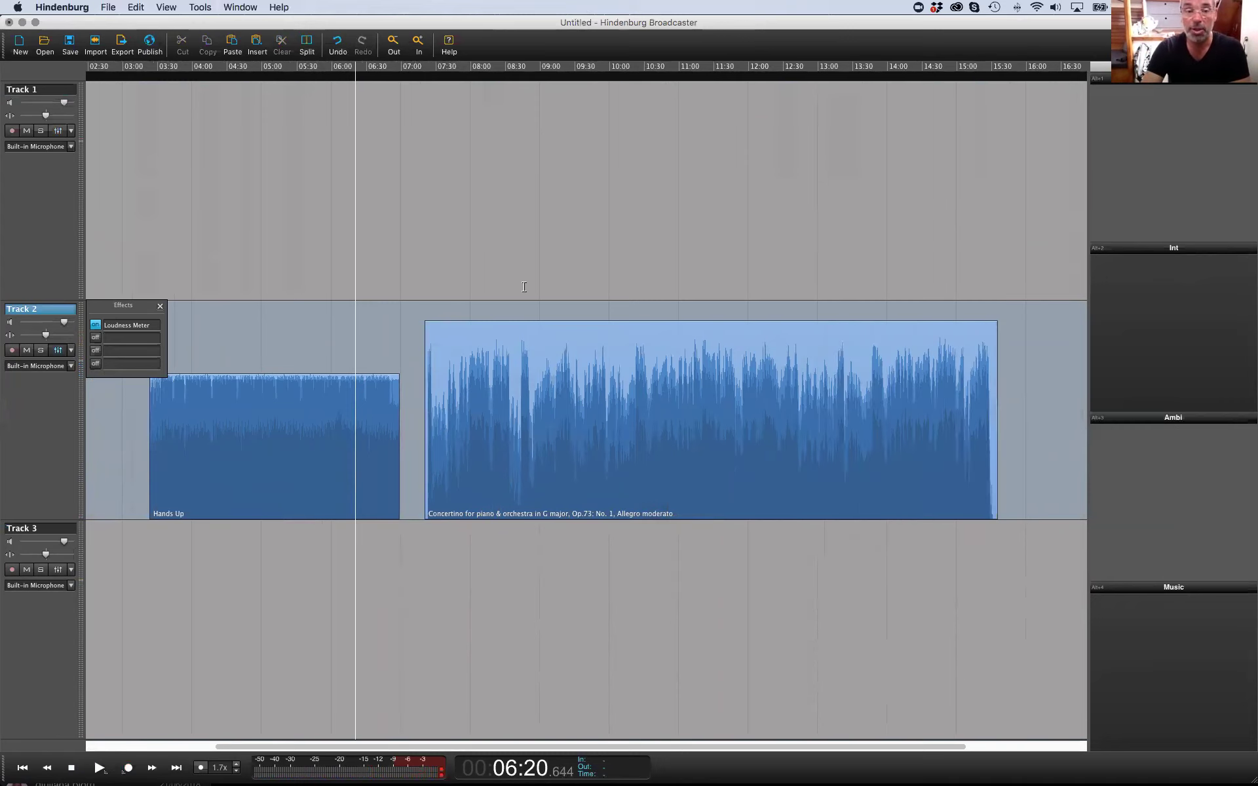
click(487, 289)
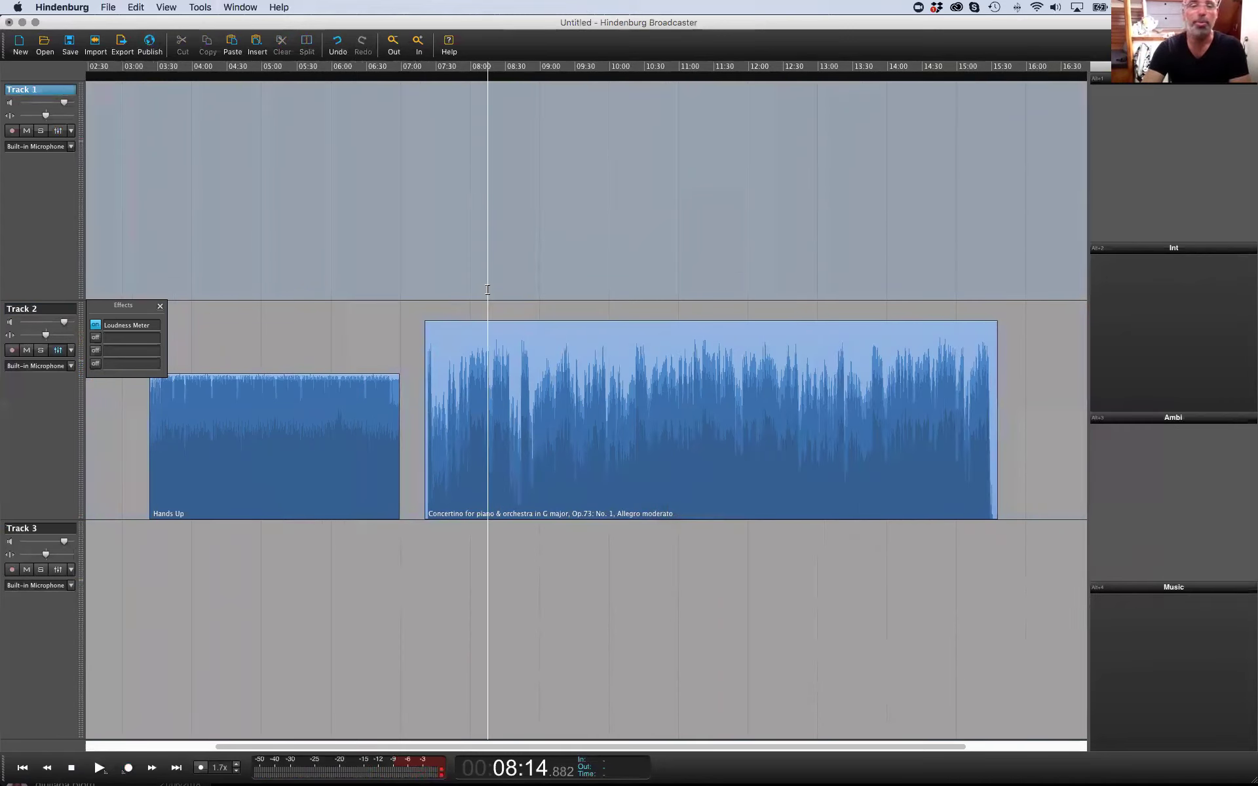
key(super+minus)
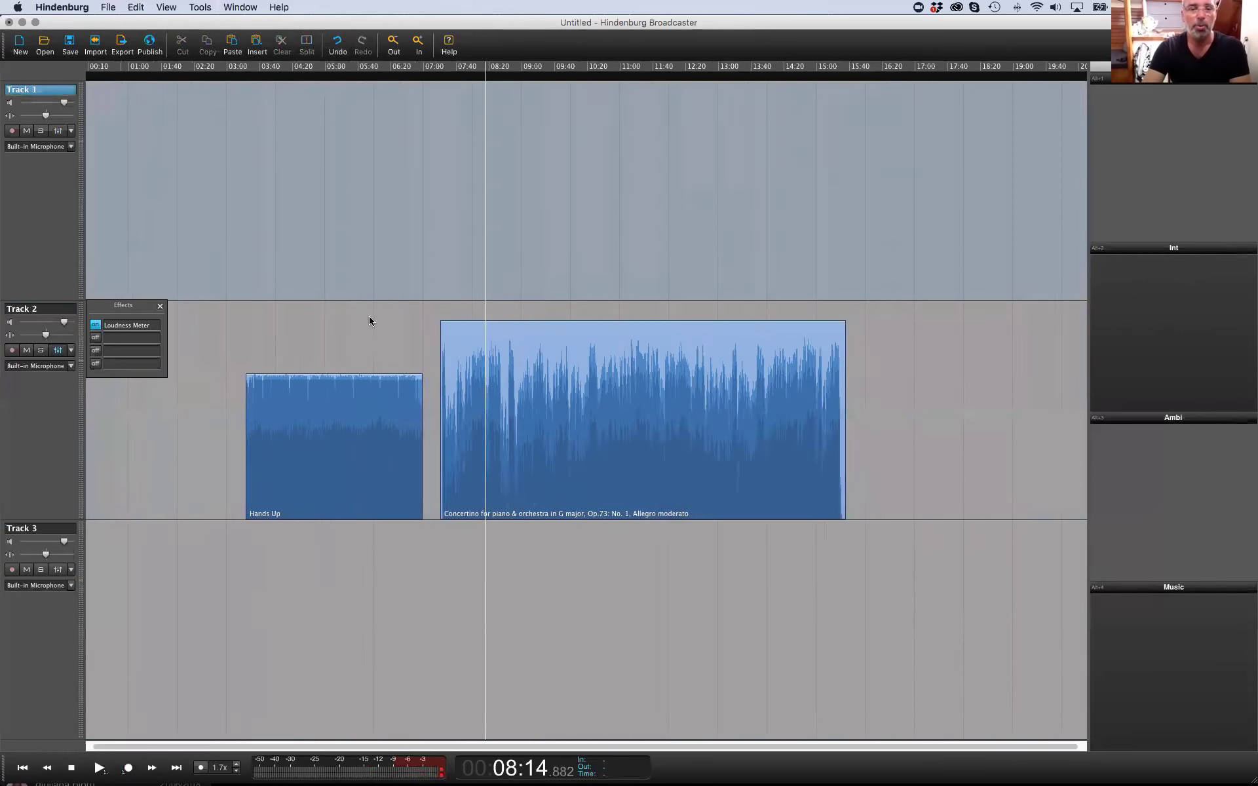
click(160, 307)
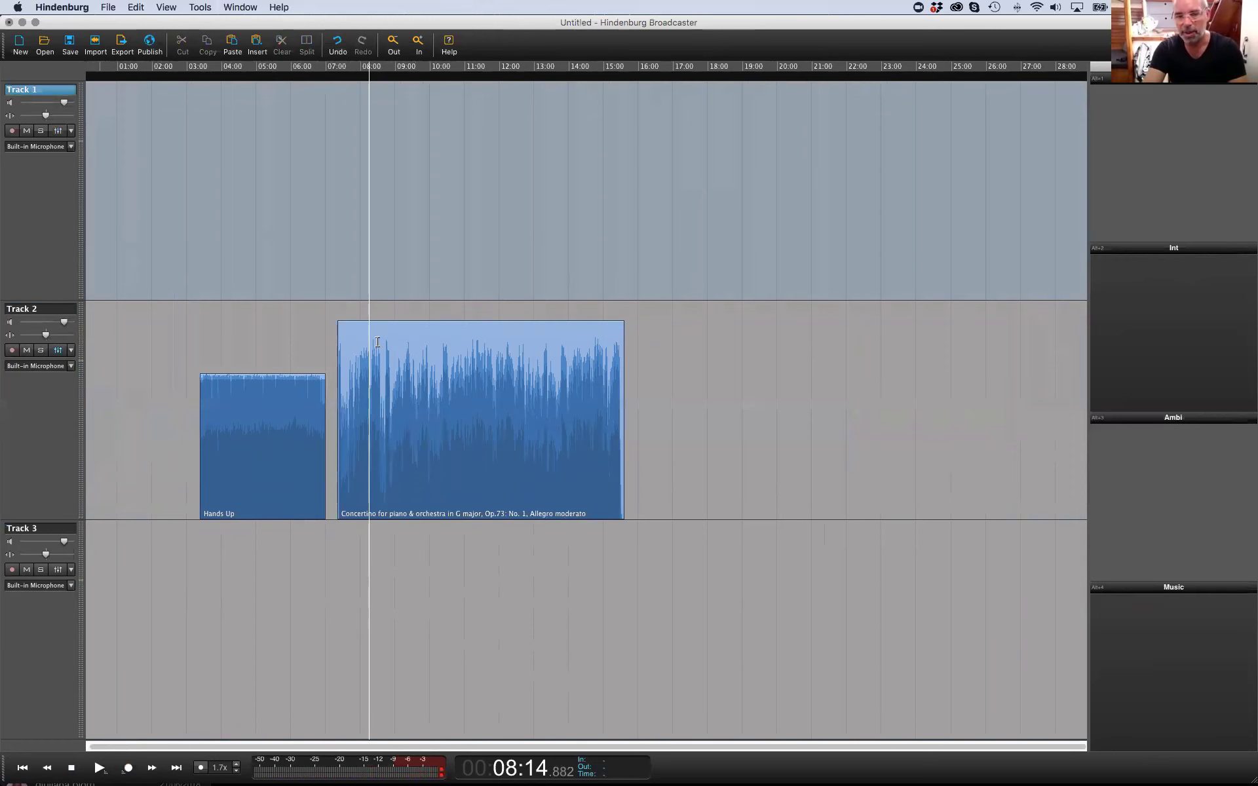
Add Dream On.mp3 from Finder's Music folder to Track 2 and place it just after the Concertino, at about 15:42
click(708, 390)
key(super+Tab)
drag(917, 184, 629, 87)
click(716, 226)
click(718, 237)
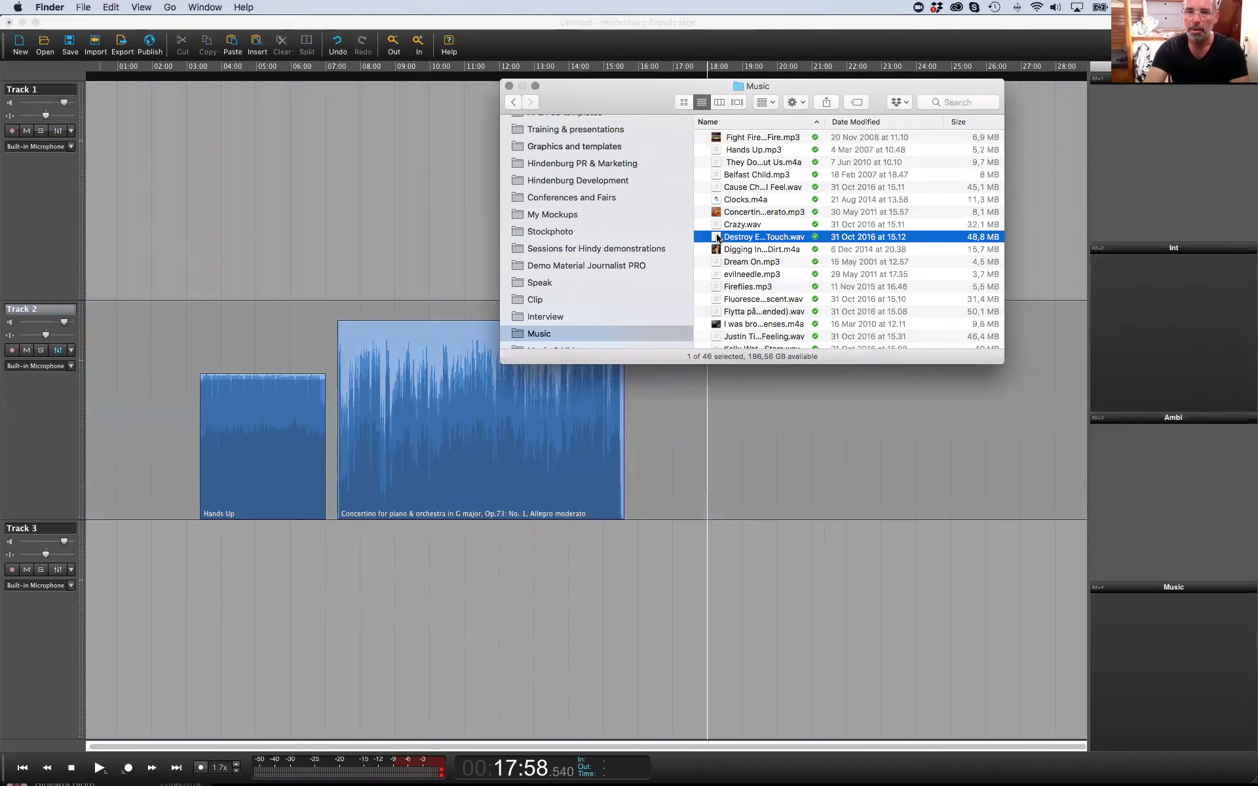
click(719, 262)
drag(751, 334, 733, 433)
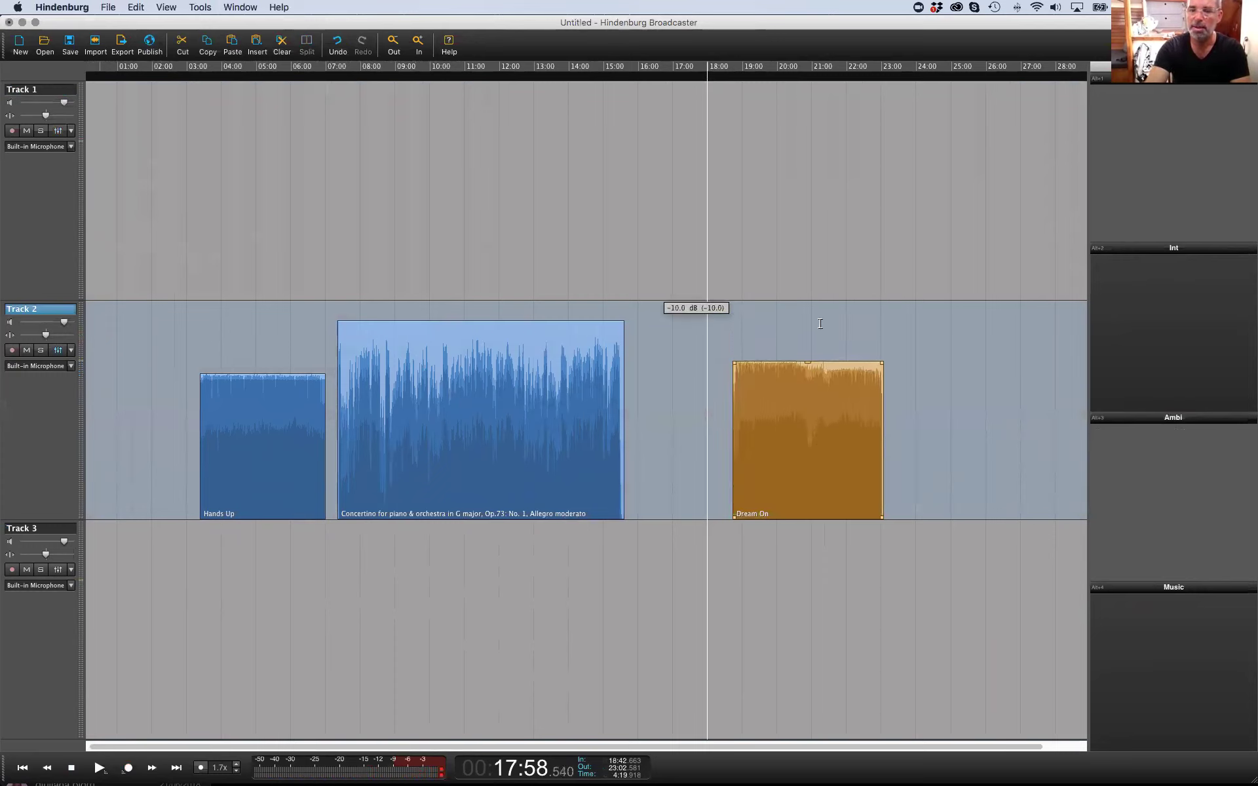
drag(781, 411, 679, 412)
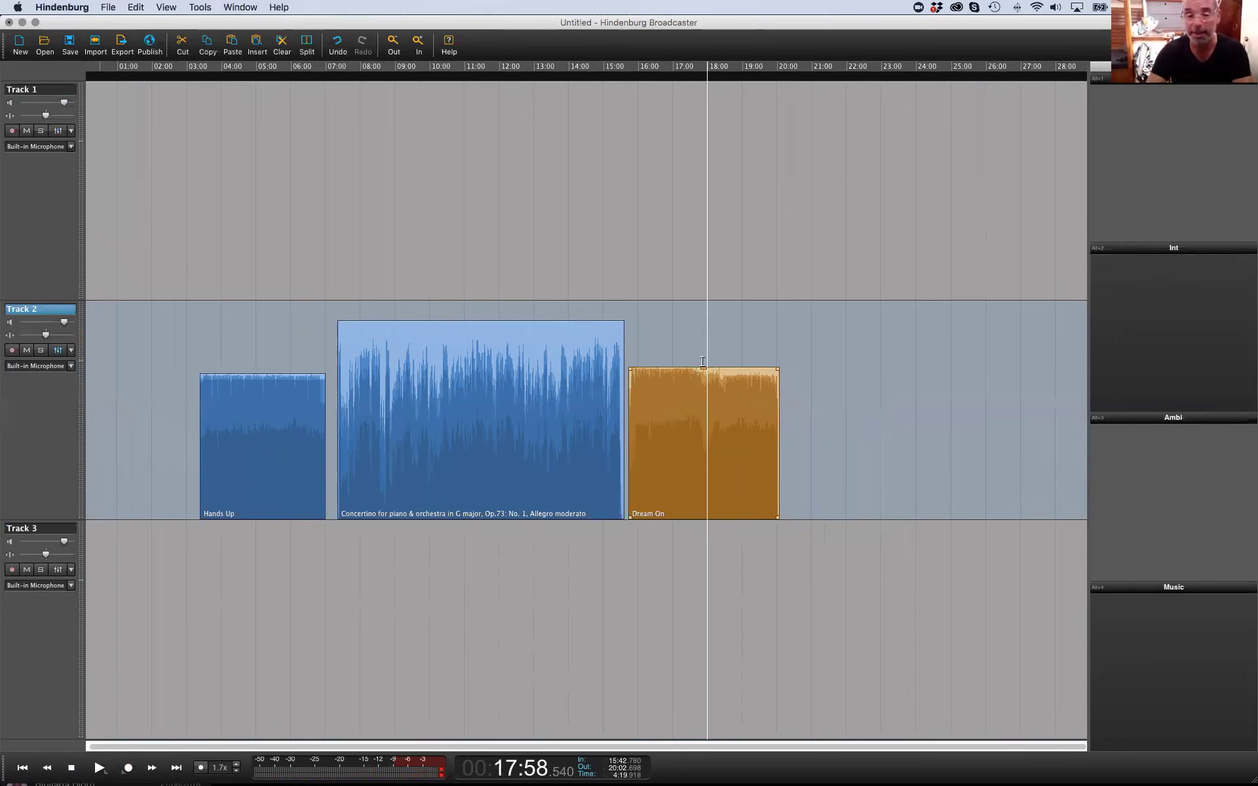
Move the Dream On clip along Track 2 to start at about 17:56, leaving a gap after the Concertino
mouse_move(684, 366)
mouse_down()
mouse_move(675, 413)
mouse_move(675, 328)
mouse_move(673, 392)
mouse_move(673, 358)
mouse_up()
click(661, 346)
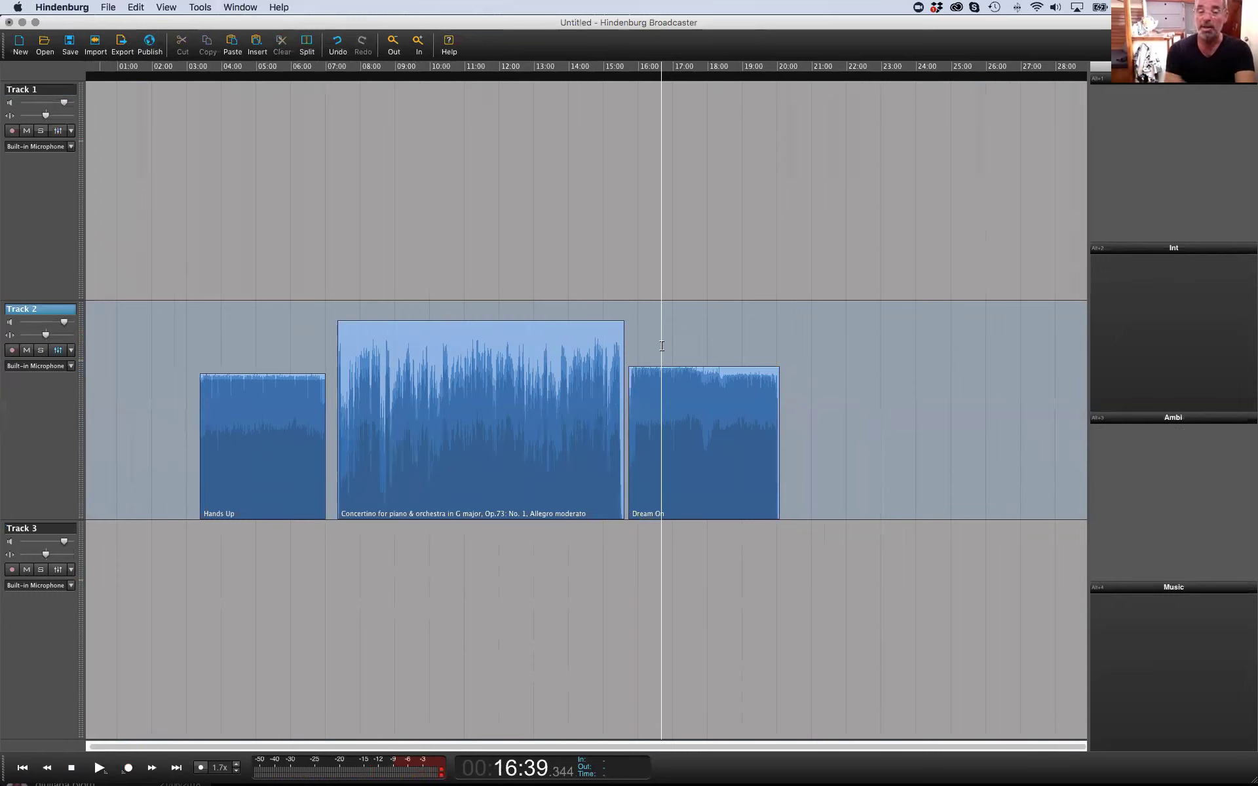
mouse_move(649, 367)
mouse_down()
mouse_move(650, 353)
mouse_move(646, 399)
mouse_move(643, 352)
mouse_up()
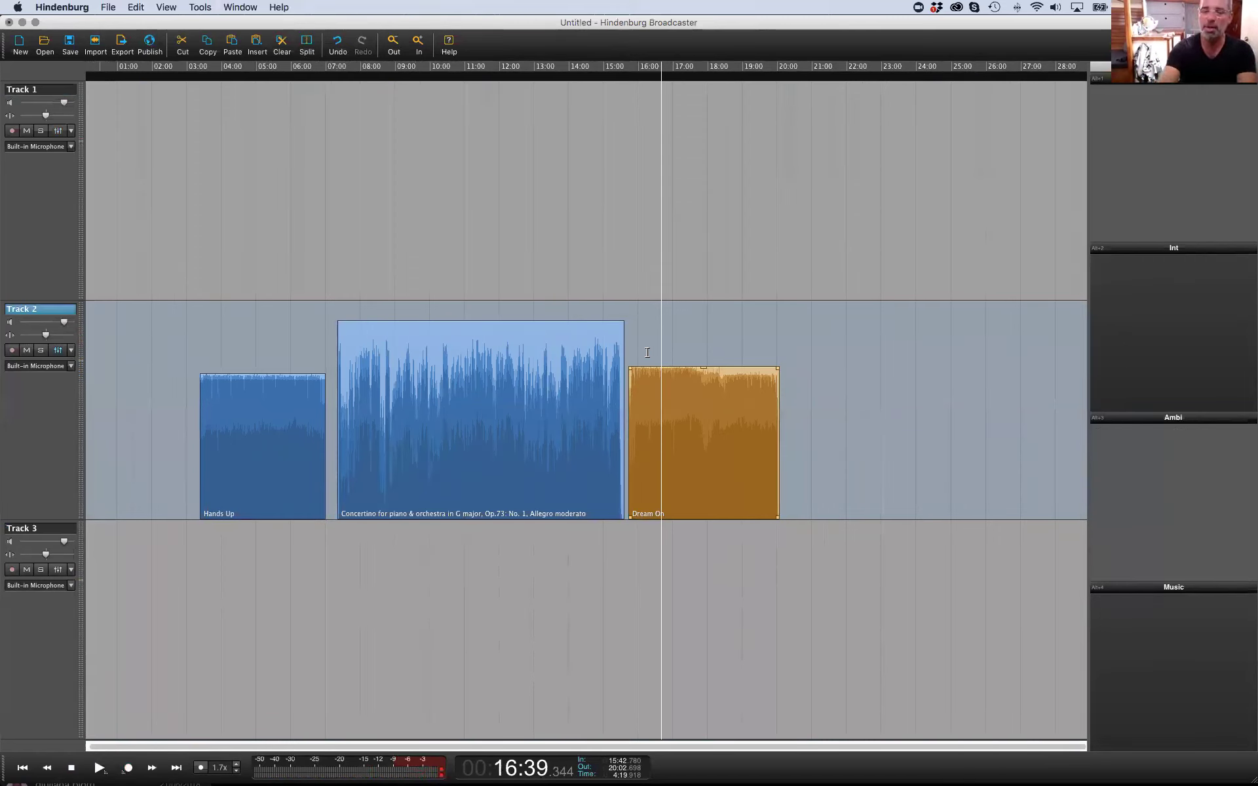
mouse_move(645, 368)
mouse_down()
mouse_move(648, 315)
mouse_move(650, 388)
mouse_move(650, 367)
mouse_up()
click(642, 333)
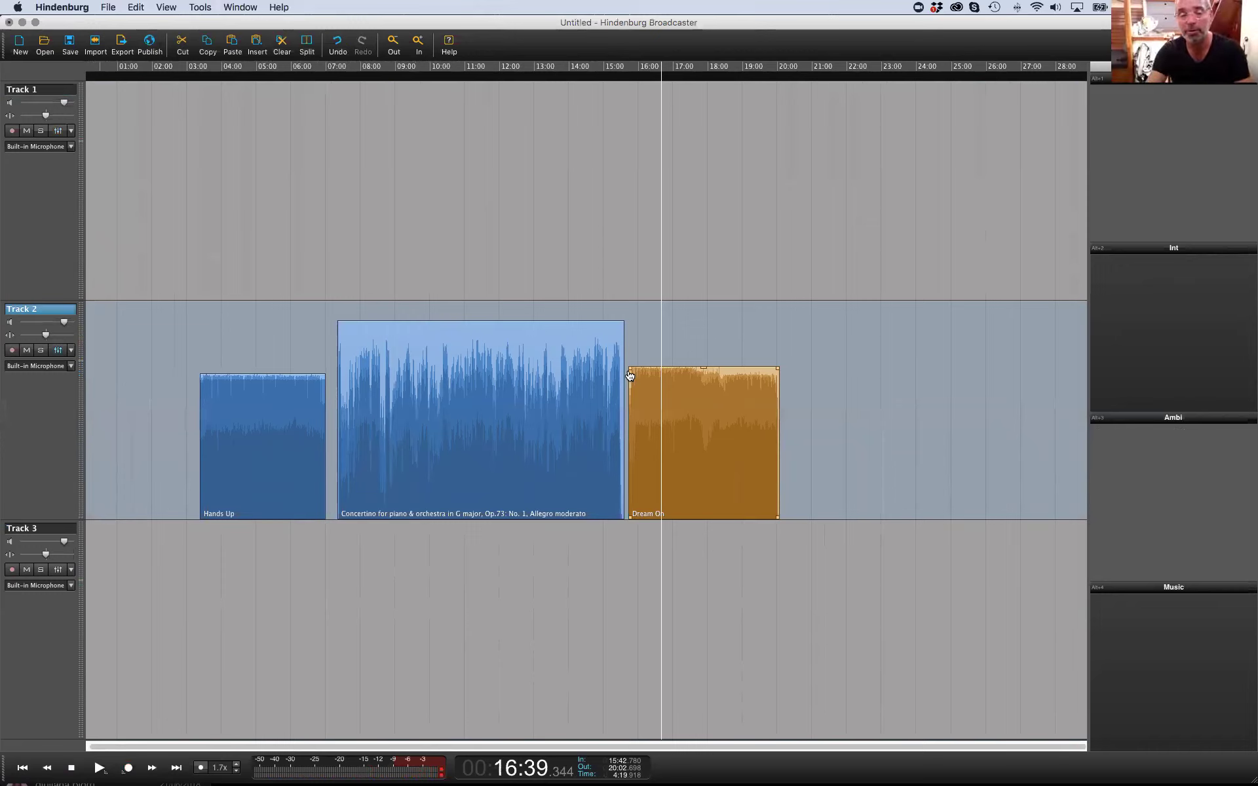
drag(657, 386, 724, 383)
click(698, 348)
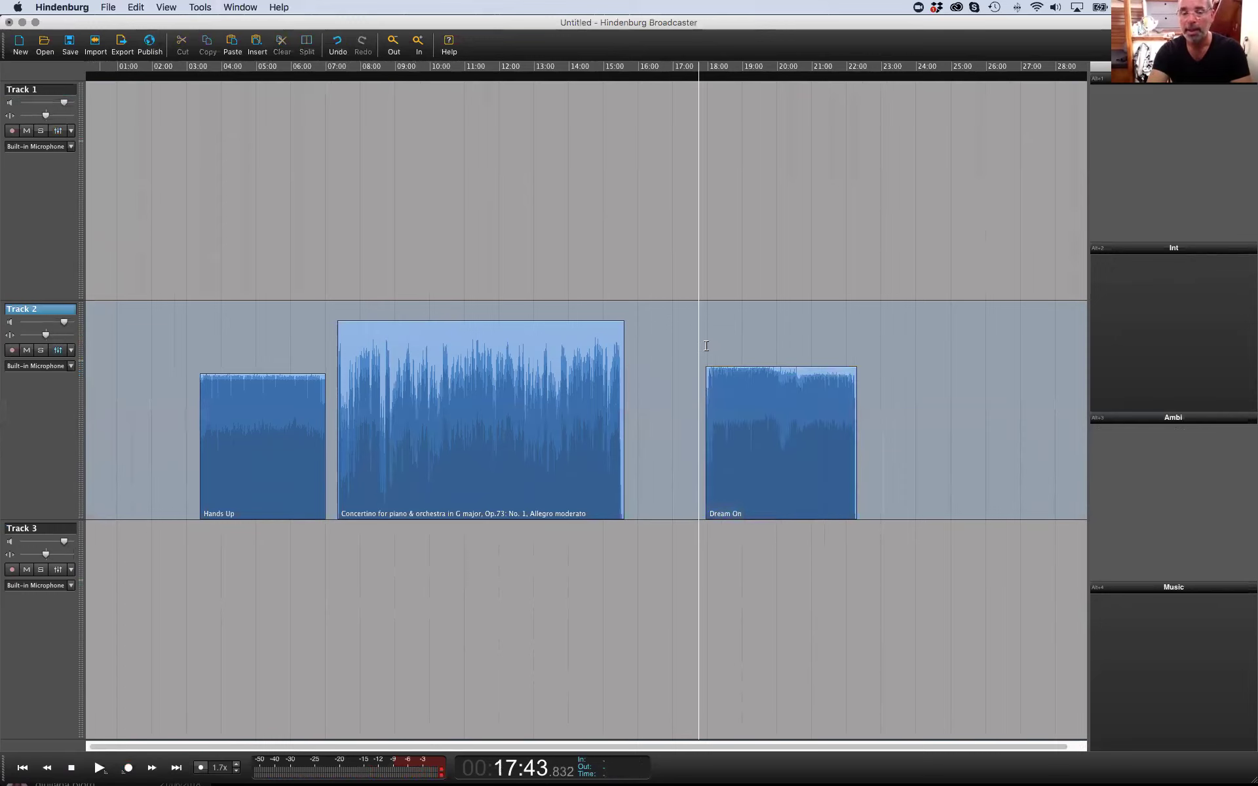
Insert Speak 1.wav from the Speak folder on Track 1 at about 17:31, ahead of Dream On
scroll(706, 349, up, 5)
click(685, 258)
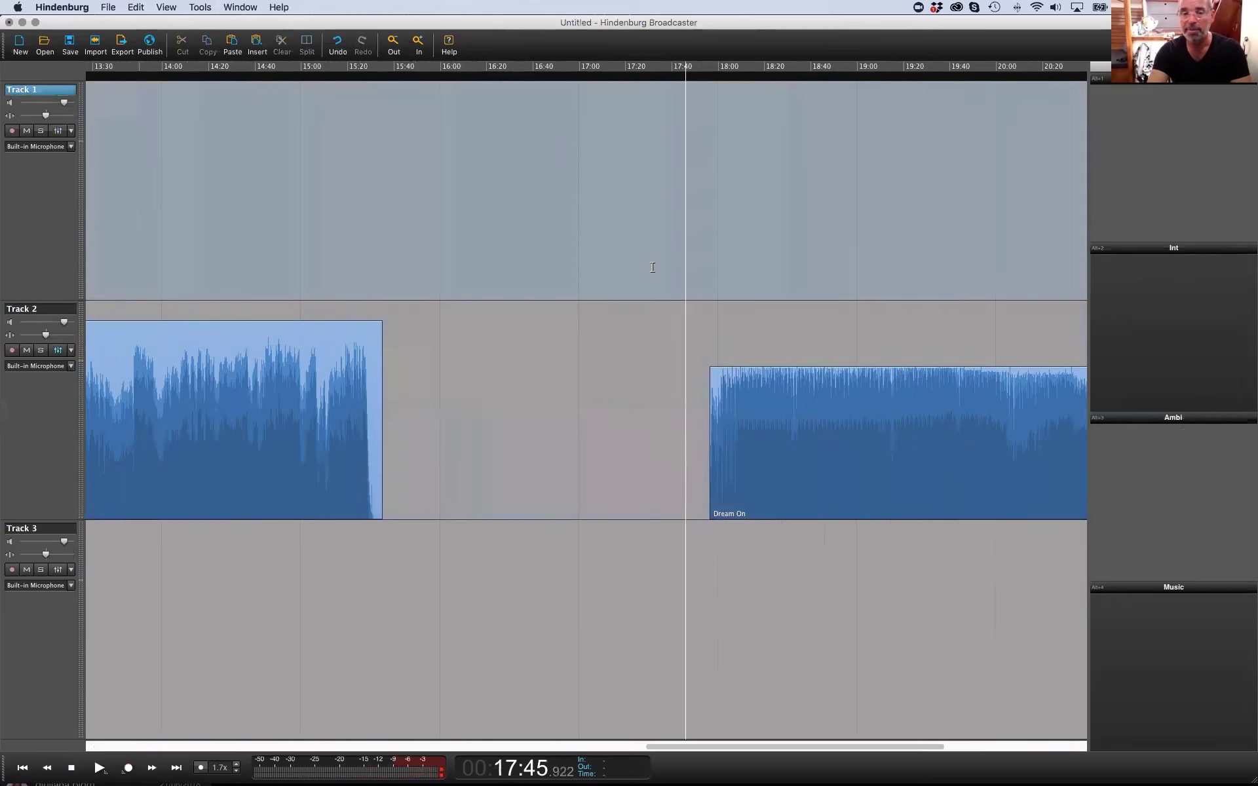
right_click(653, 271)
click(698, 410)
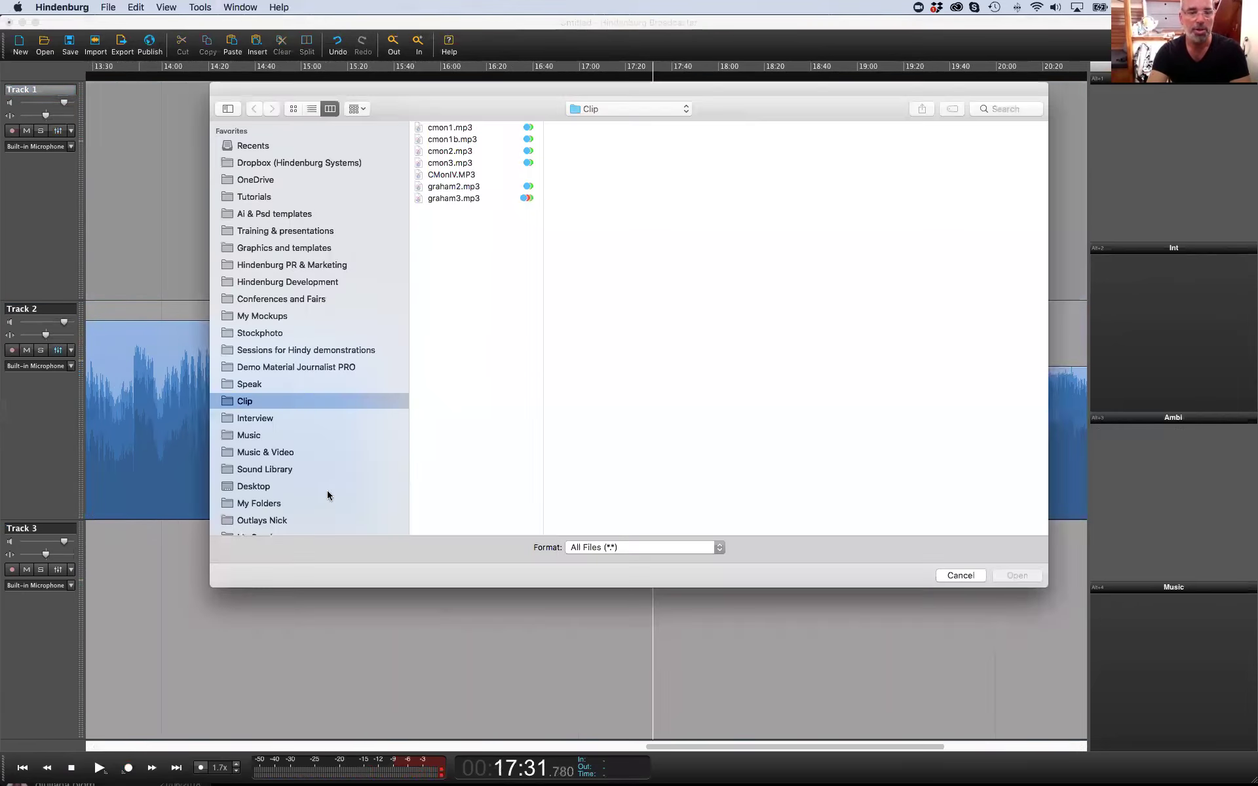
click(260, 386)
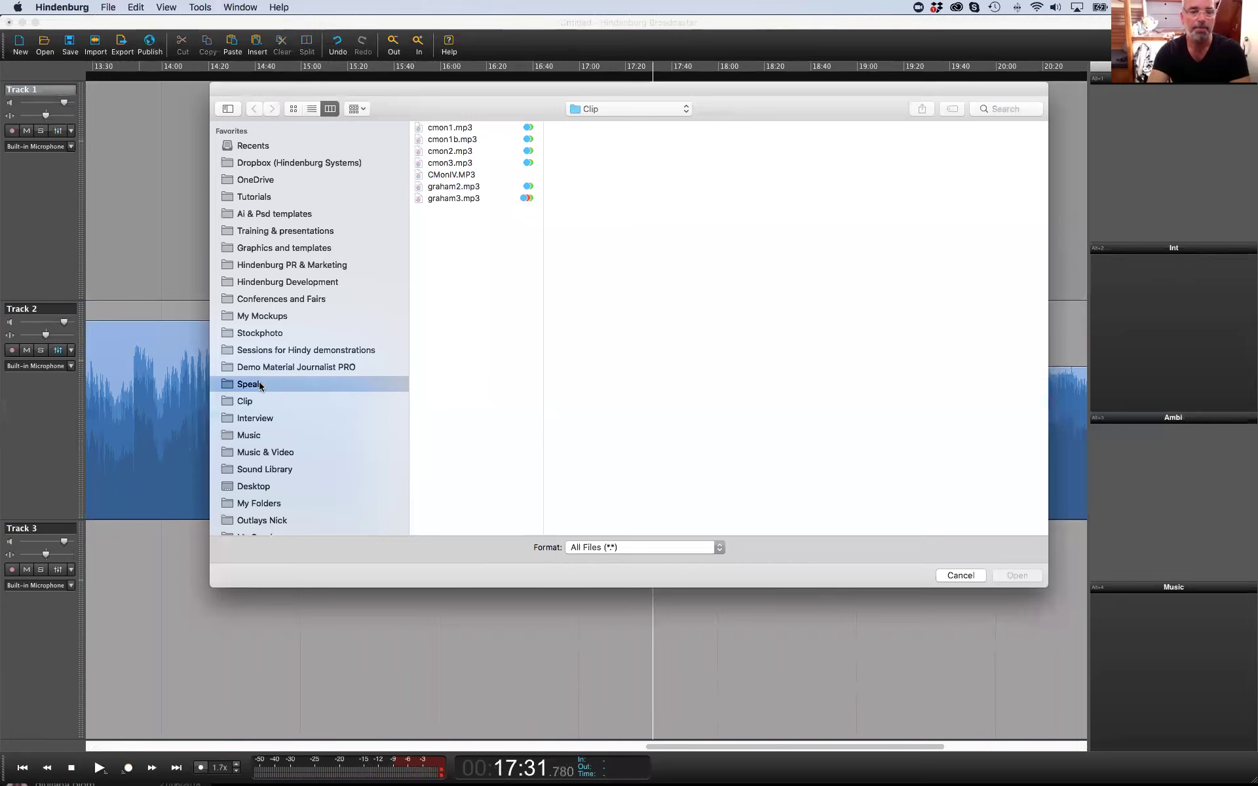
click(462, 129)
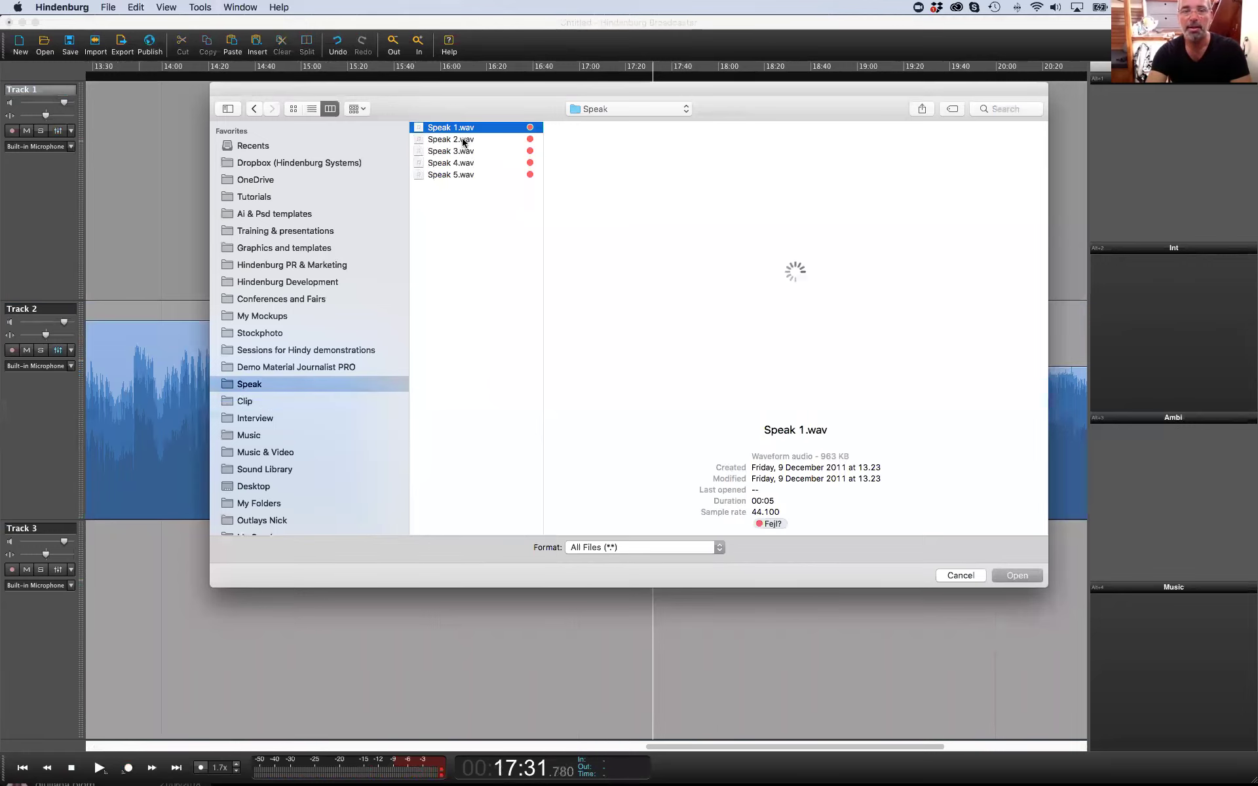
click(1017, 575)
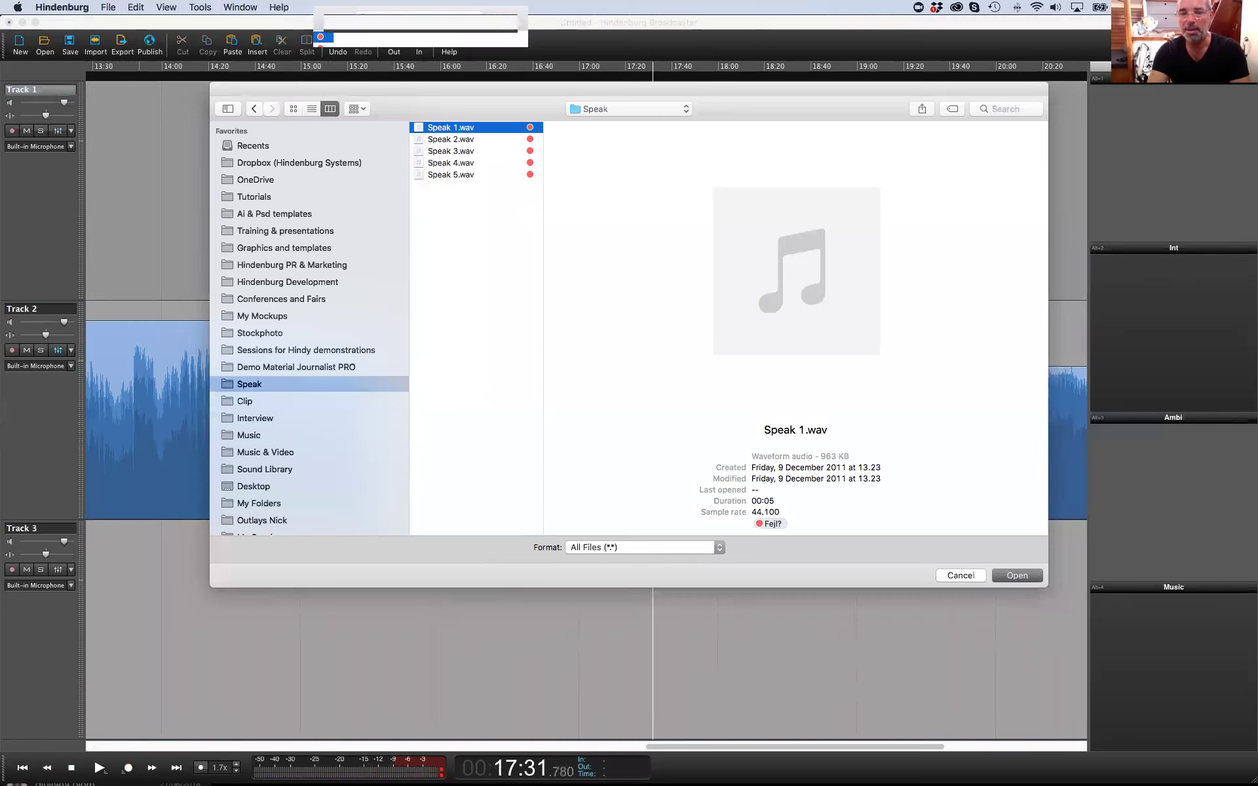
Move the Speak 1 clip to about 18:09 on Track 1, above Dream On, and play the overlapping passage
key(super+Up)
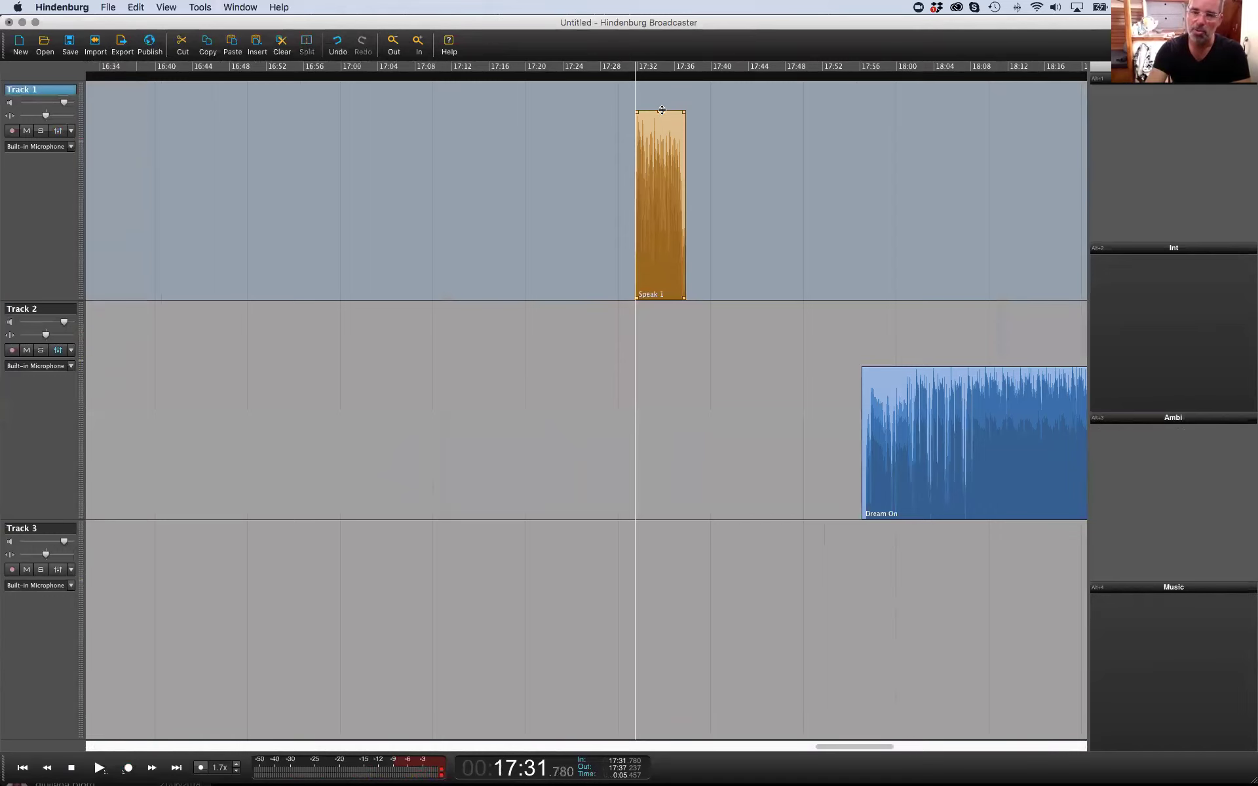
scroll(650, 145, right, 5)
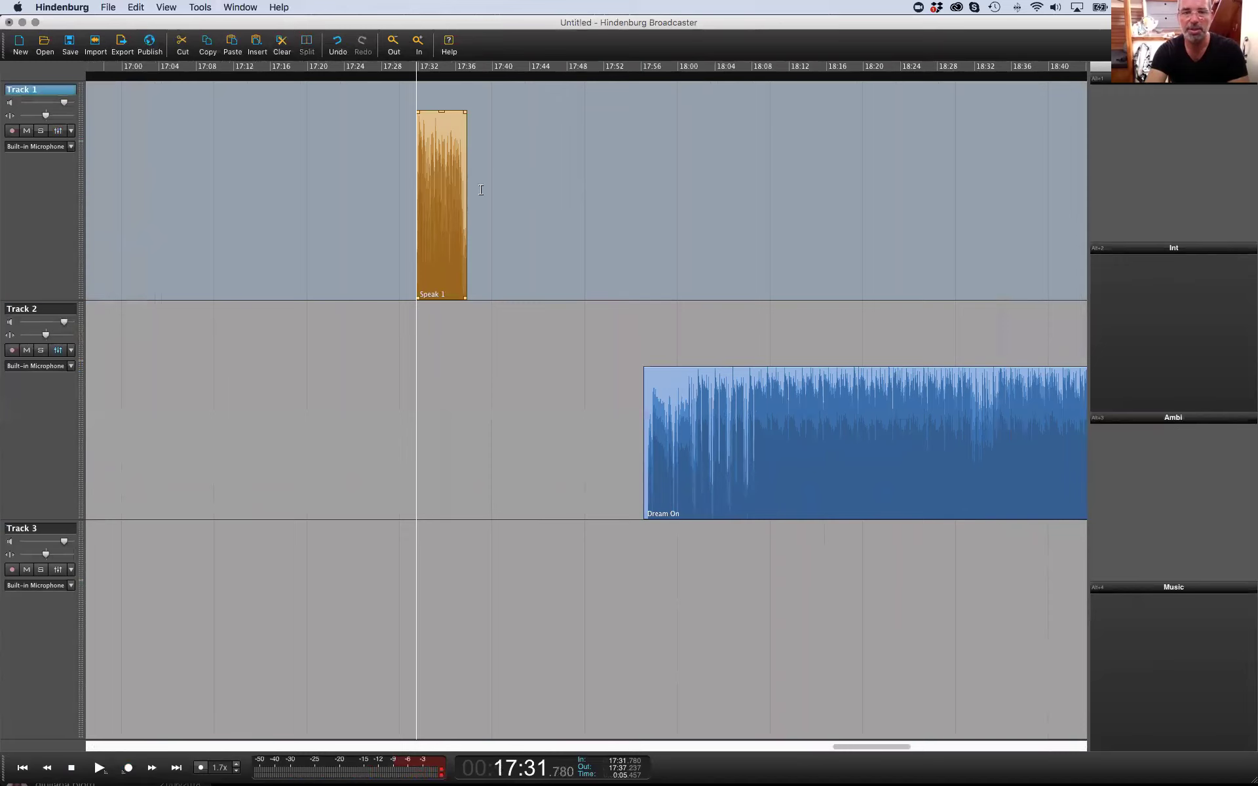
drag(426, 200, 780, 210)
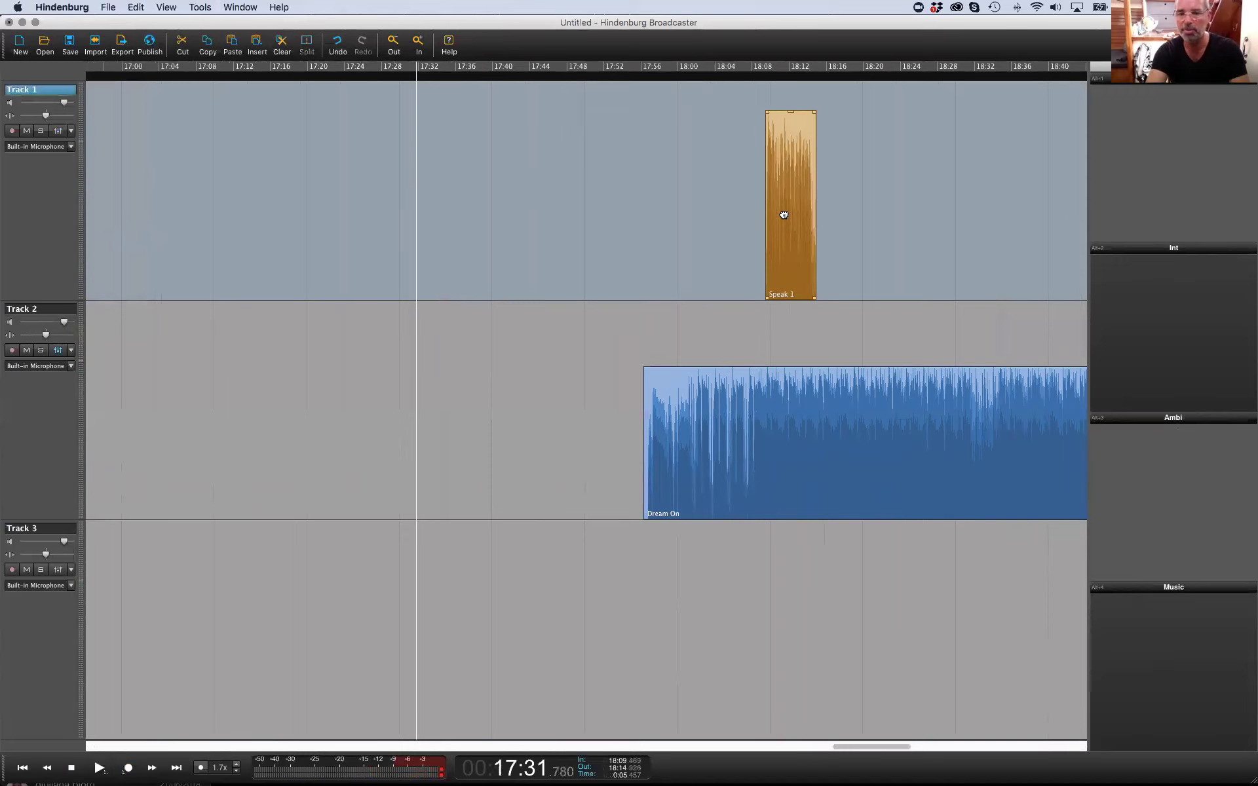
click(757, 300)
scroll(747, 300, up, 5)
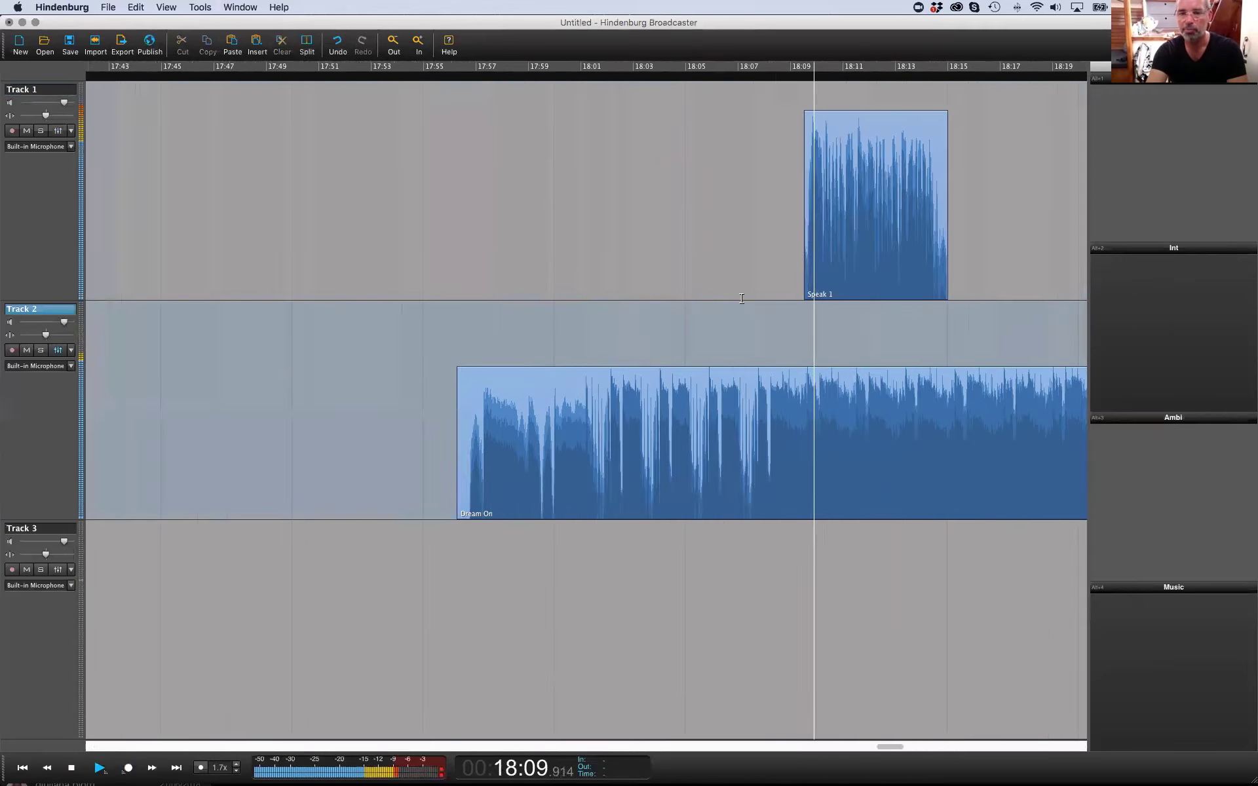
scroll(741, 299, right, 5)
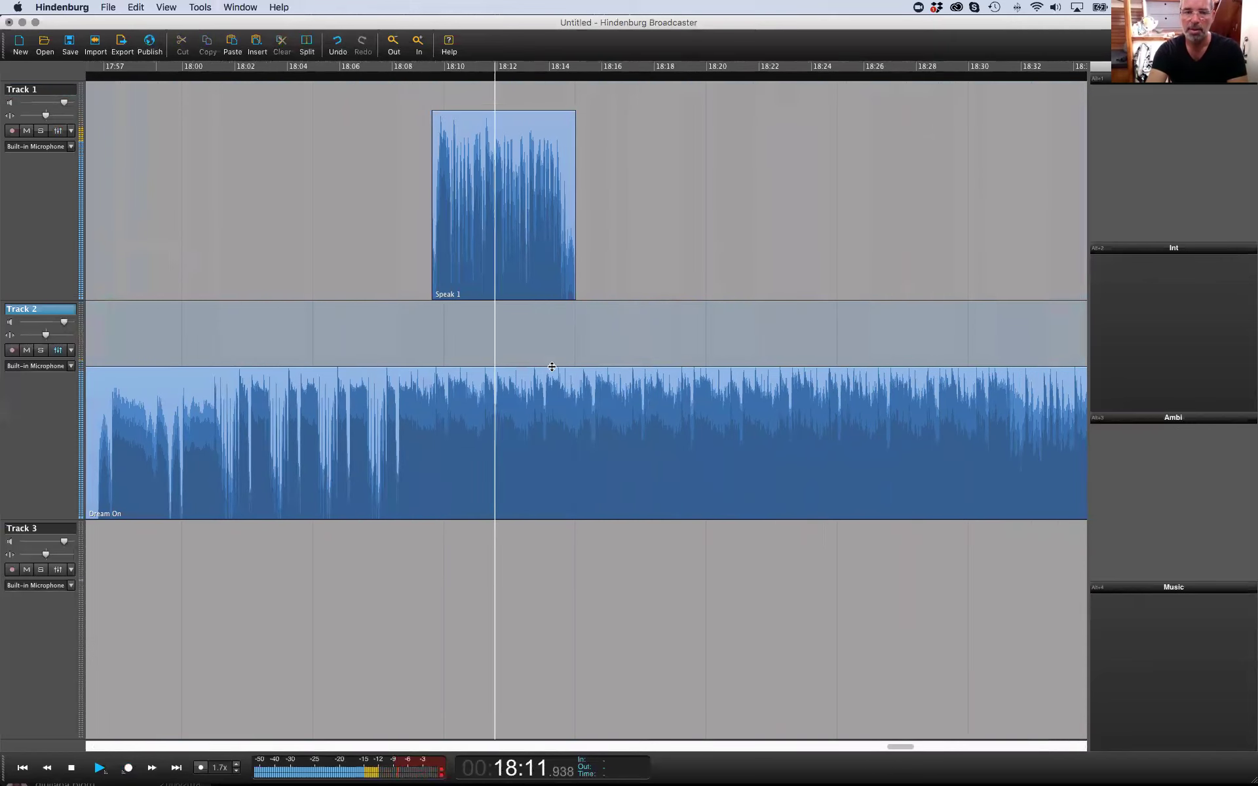
Play further into Dream On to find its quieter passage and move Speak 1 above it, starting at about 18:29.6
click(457, 229)
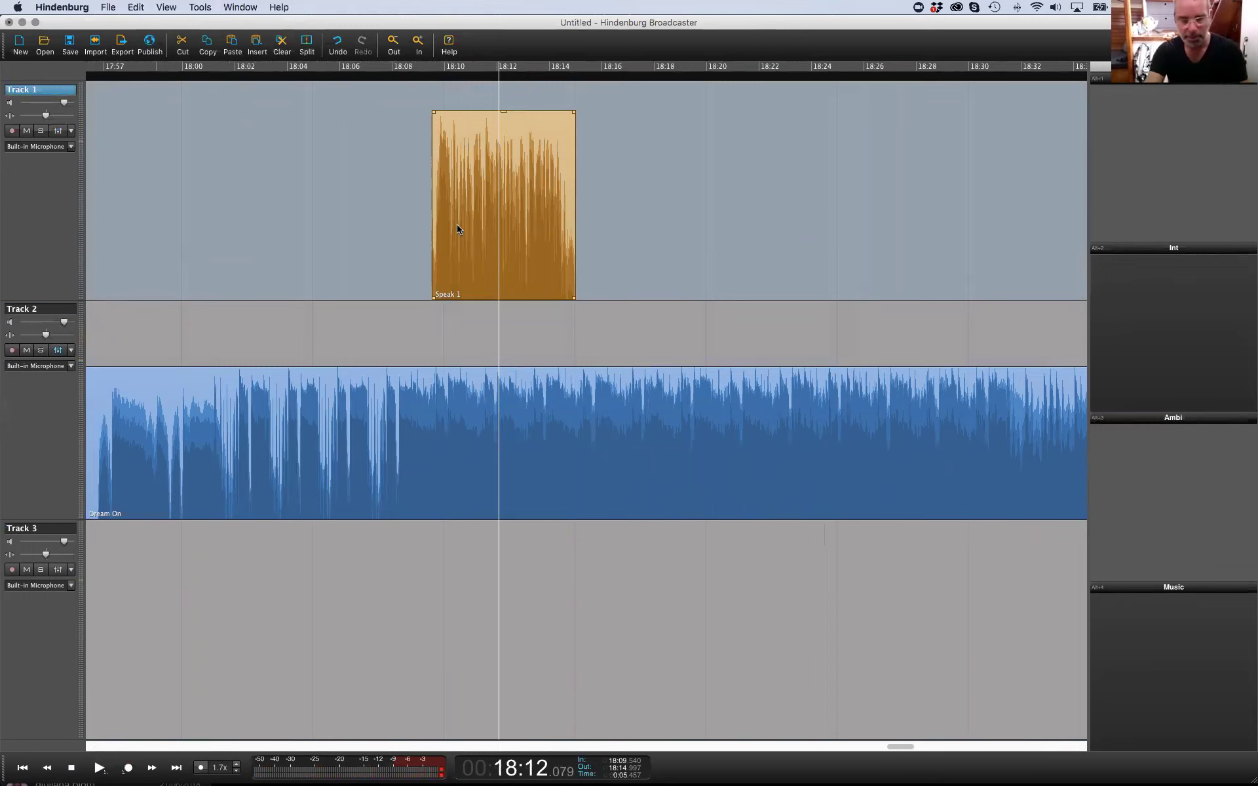
scroll(470, 292, down, 5)
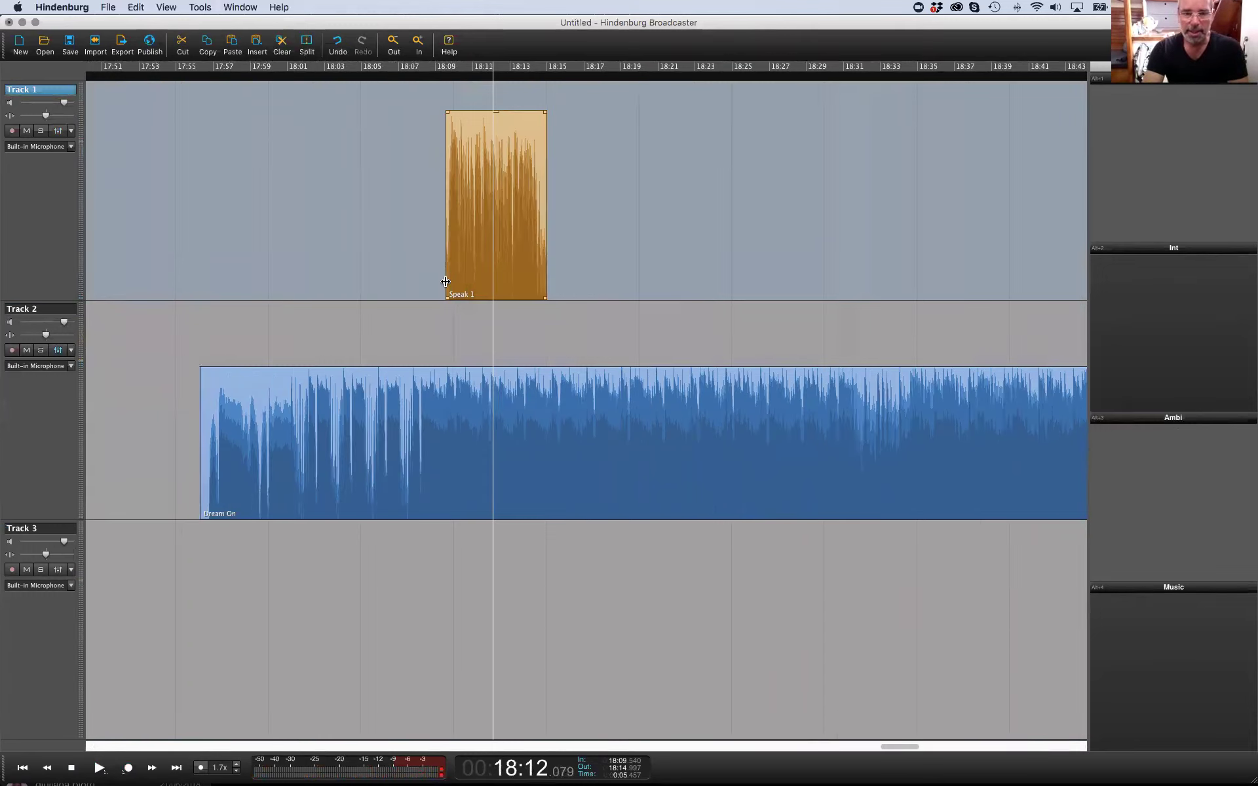
click(633, 330)
key(space)
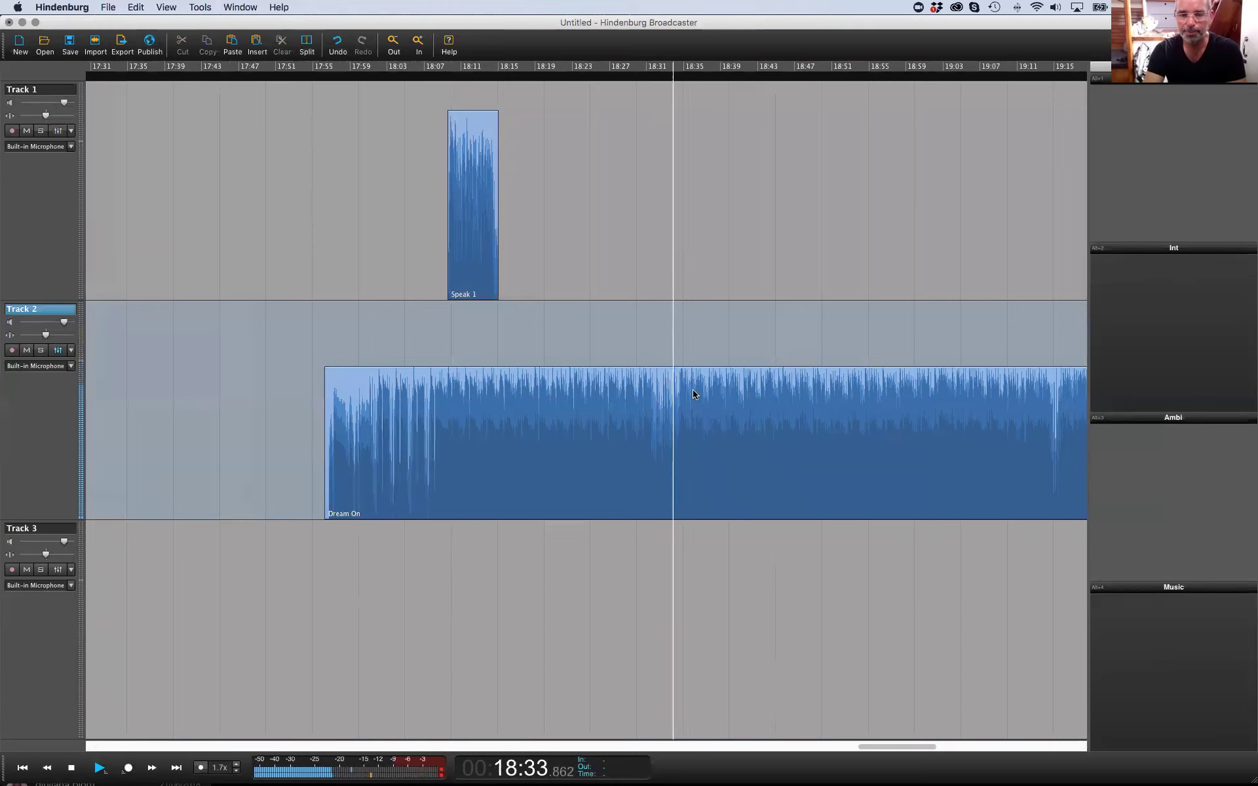
key(space)
drag(475, 188, 662, 228)
key(super+plus)
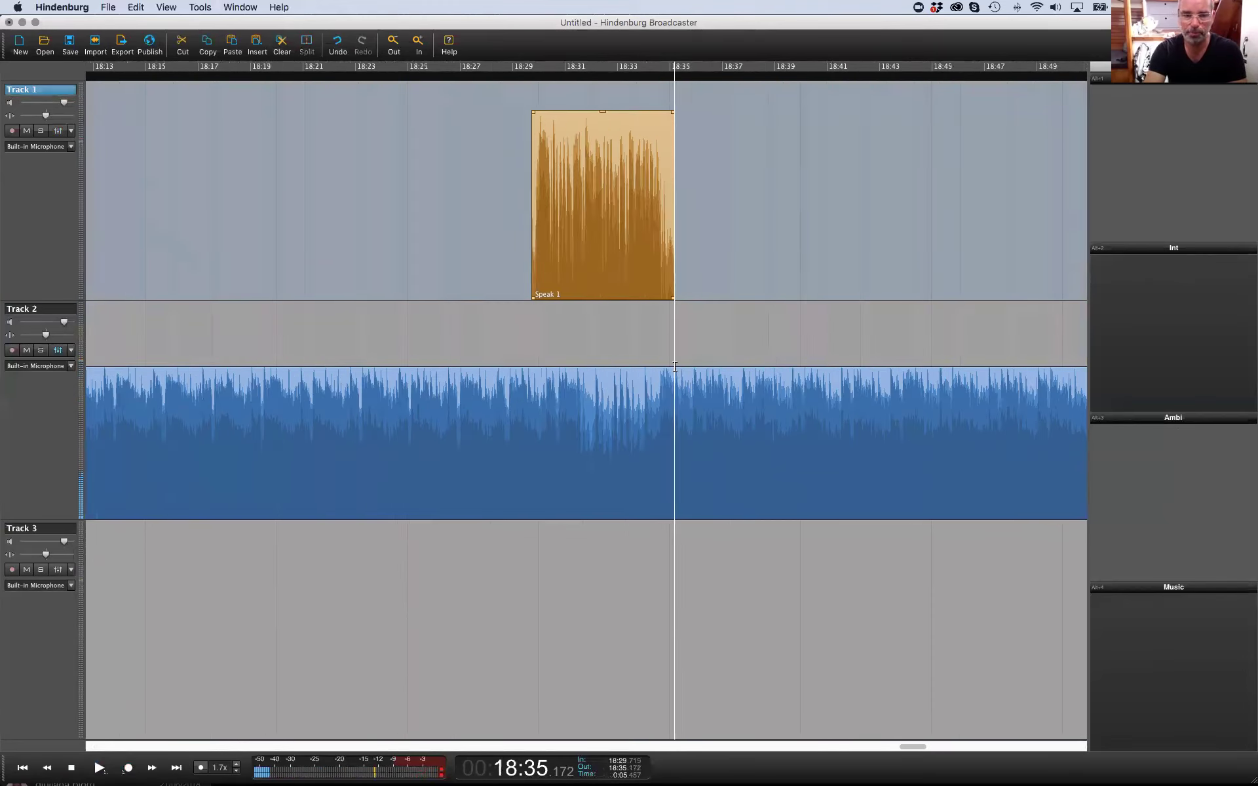
drag(617, 221, 613, 221)
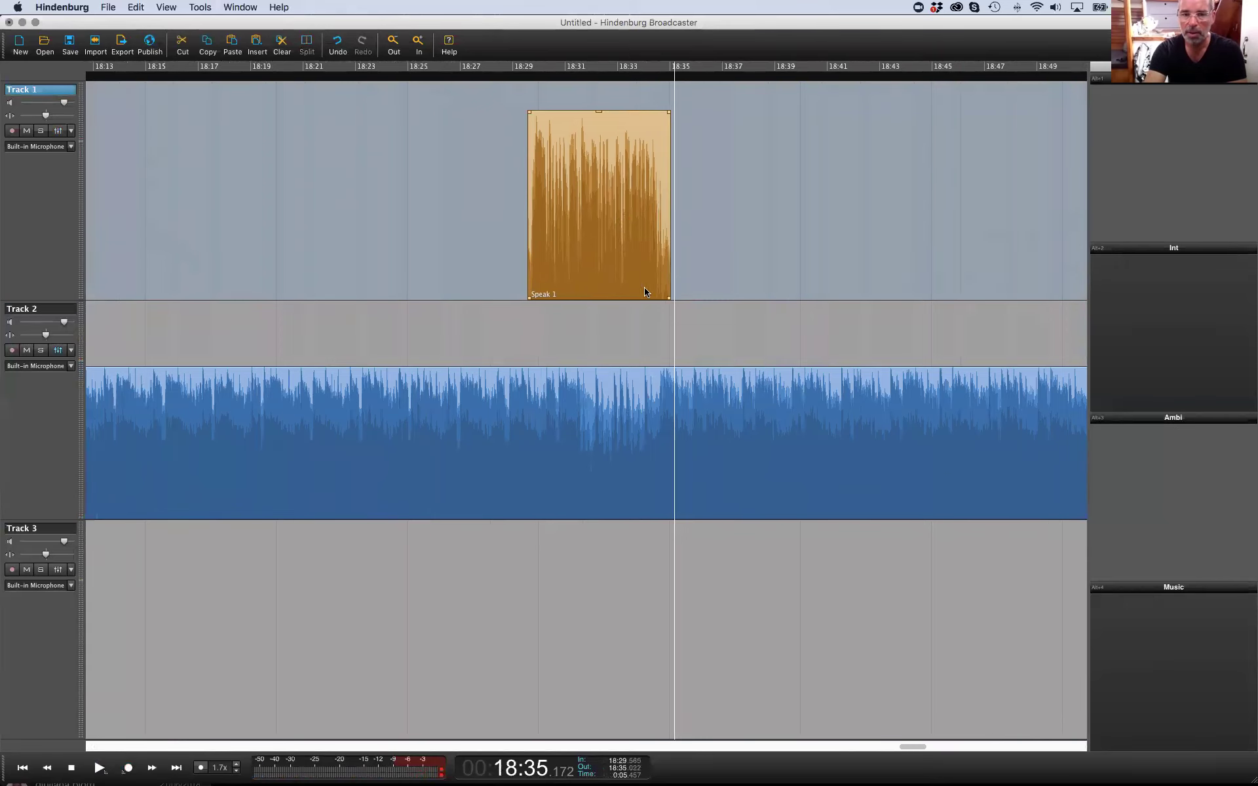
Play the end of Speak 1 over Dream On from about 18:34 to check the transition
click(627, 313)
click(646, 331)
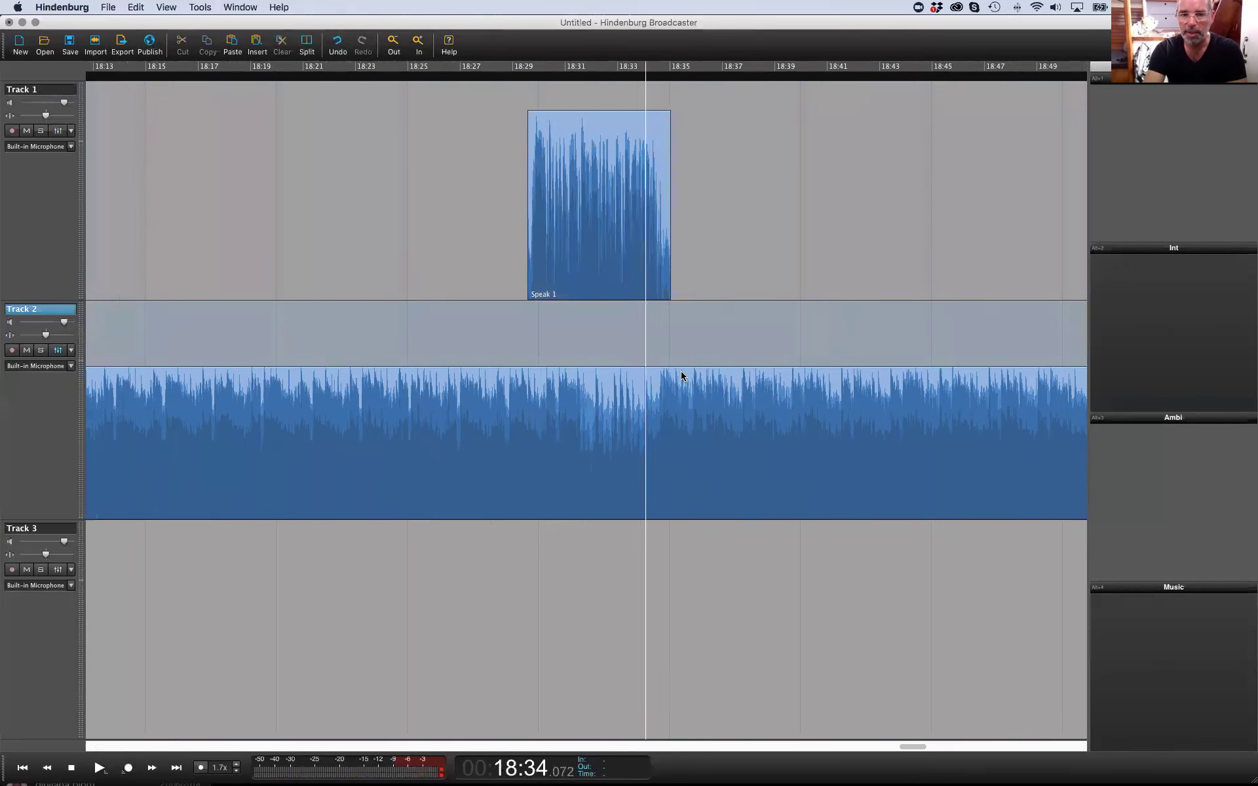
click(656, 357)
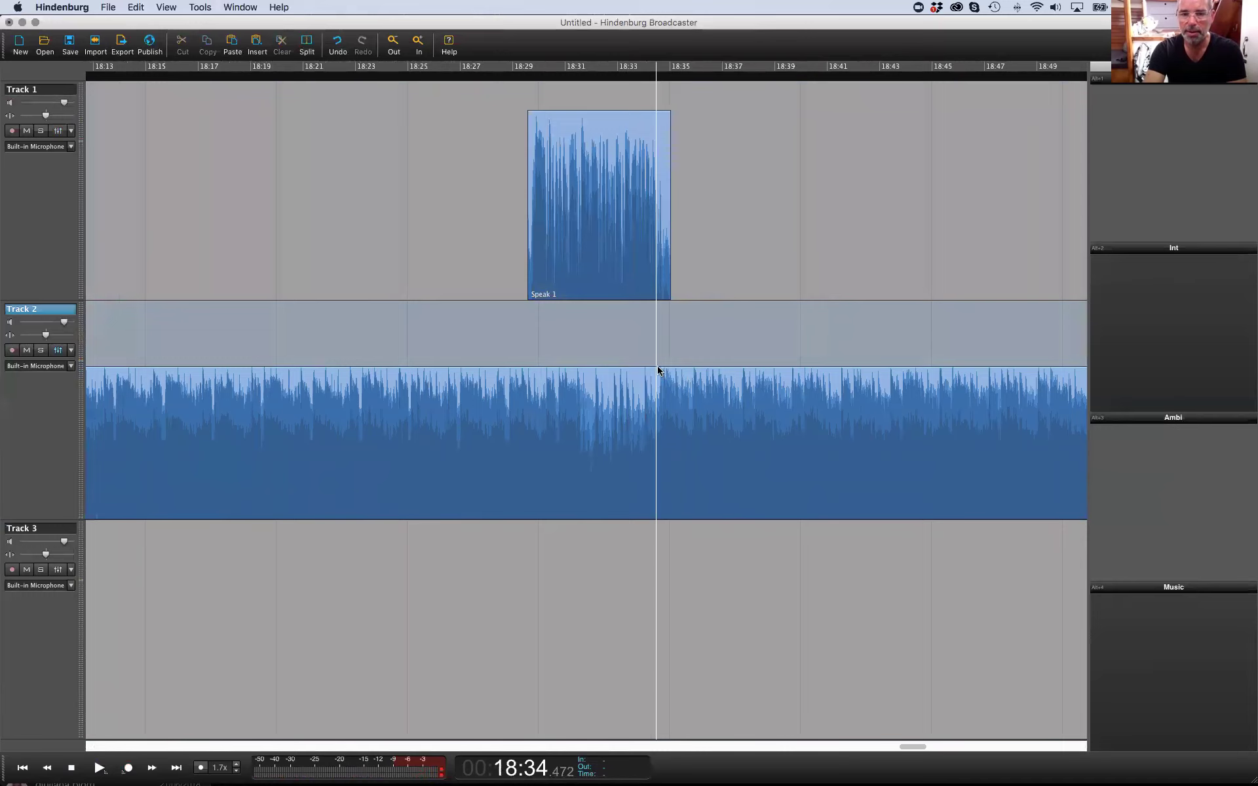
key(space)
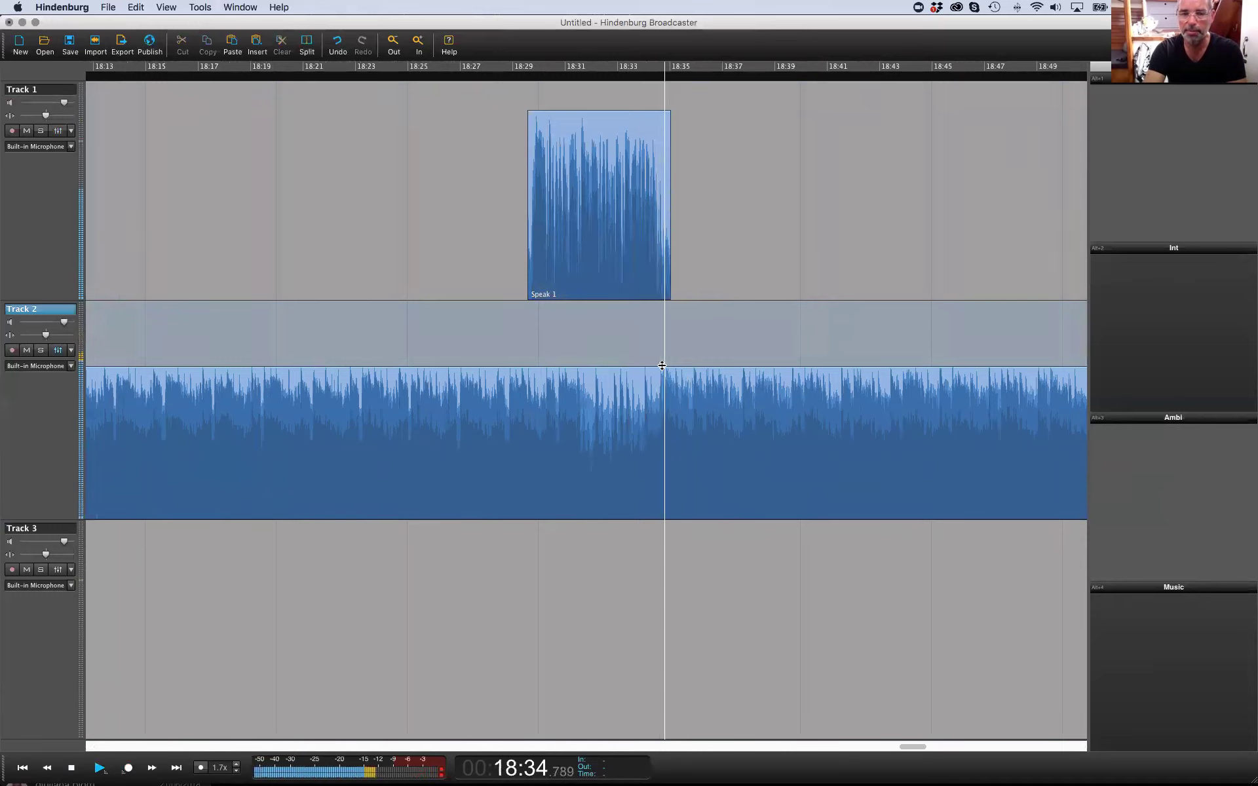
Lower Dream On's volume under Speak 1 between about 18:29 and 18:35, and play the transition from about 18:28
drag(521, 504, 679, 500)
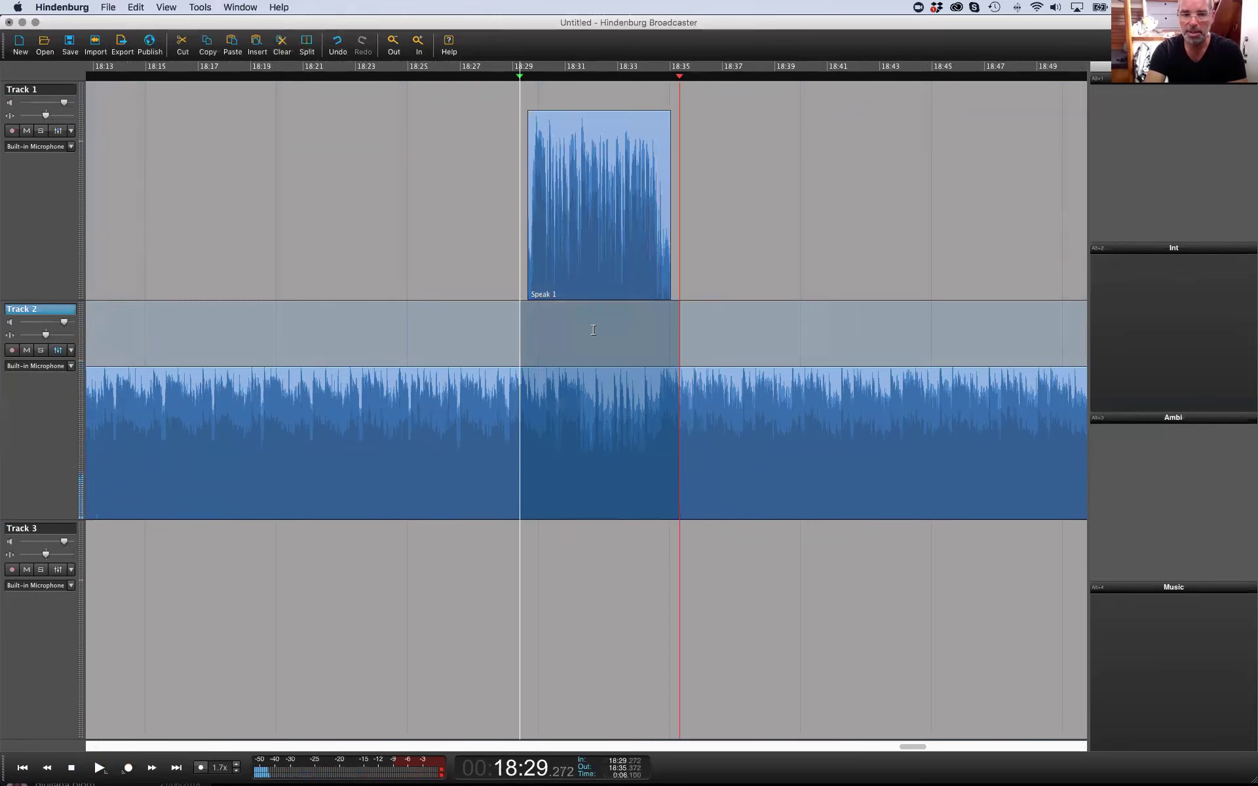
drag(601, 365, 600, 405)
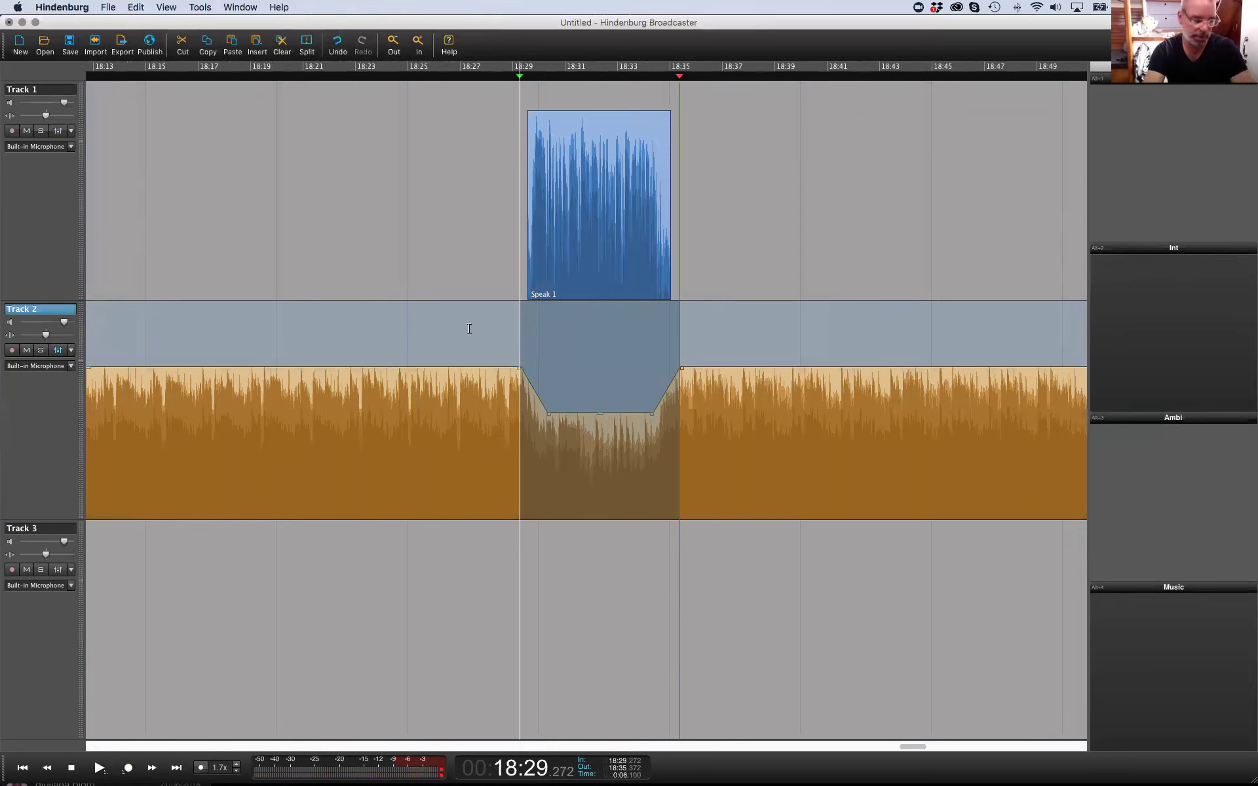
click(495, 288)
key(space)
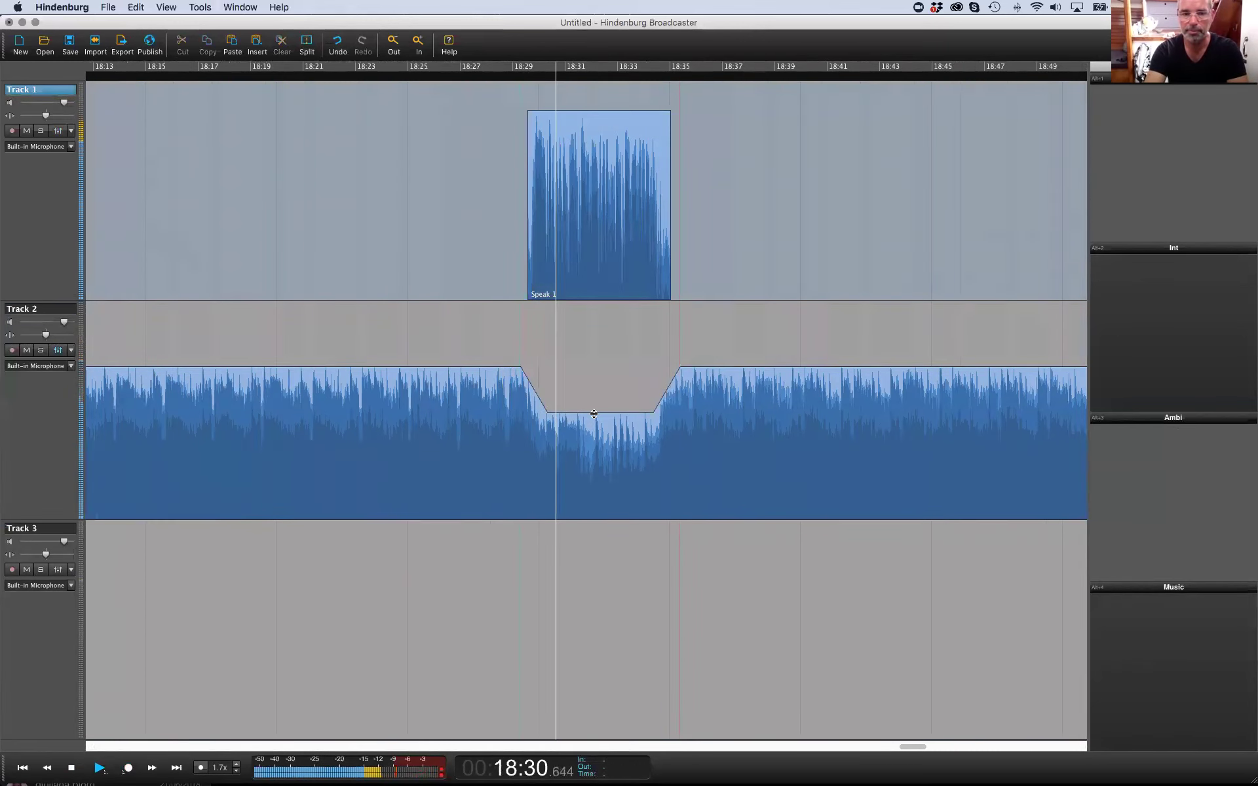
Fine-tune the lowered Dream On section to -19.3 dB and shift its closing fade slightly earlier
drag(593, 408, 593, 400)
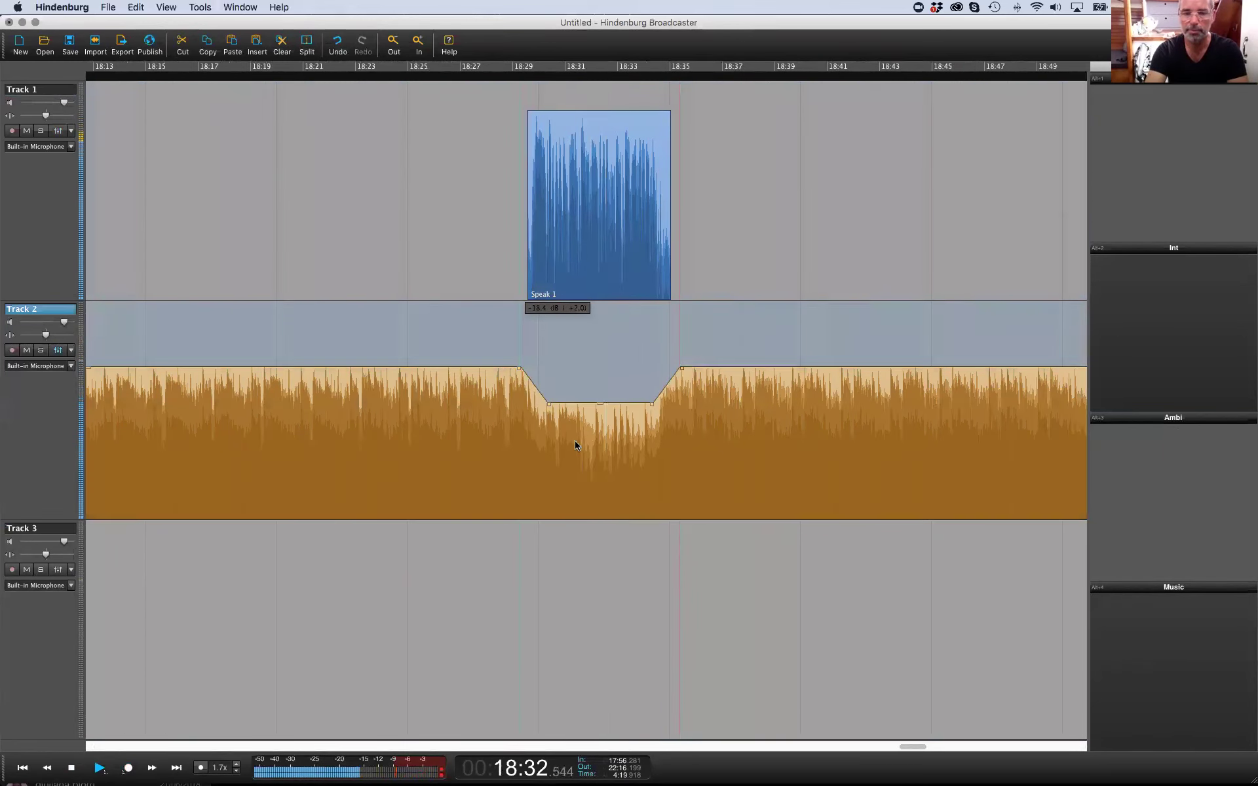
drag(662, 390, 657, 391)
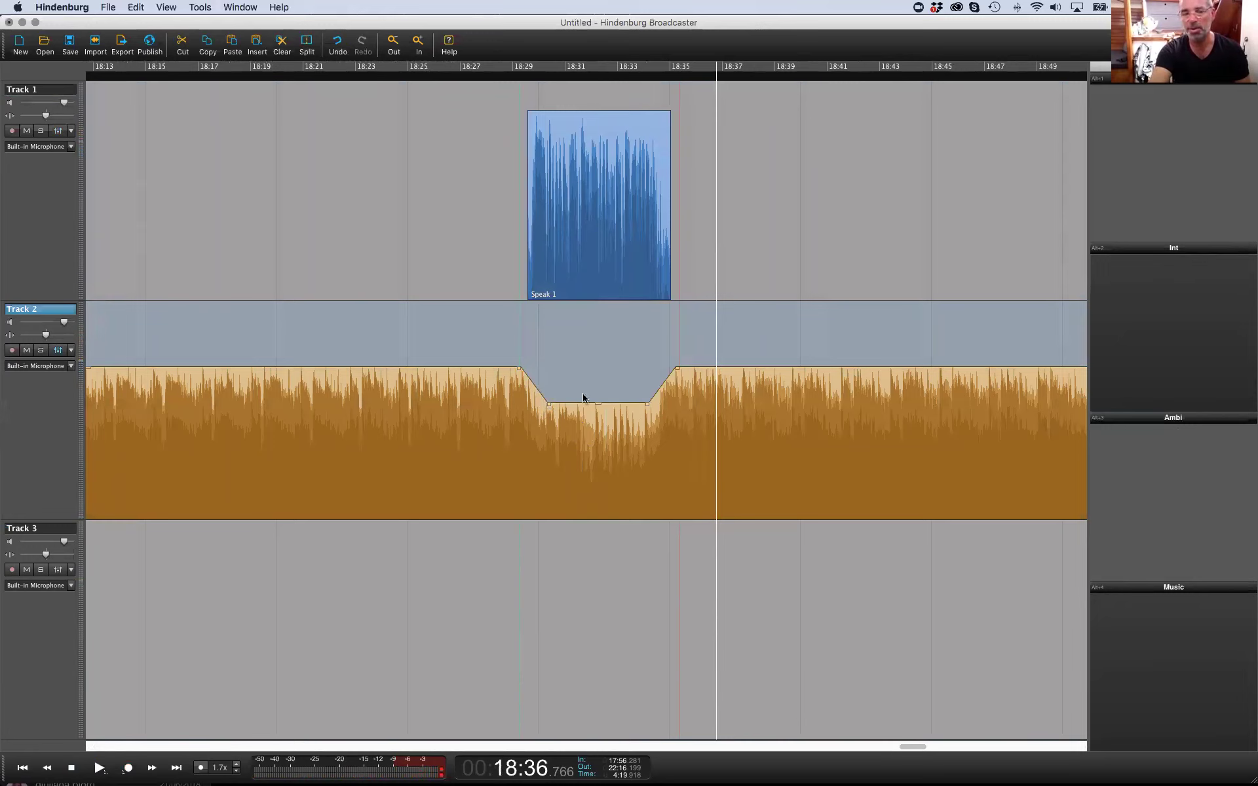
drag(596, 403, 596, 407)
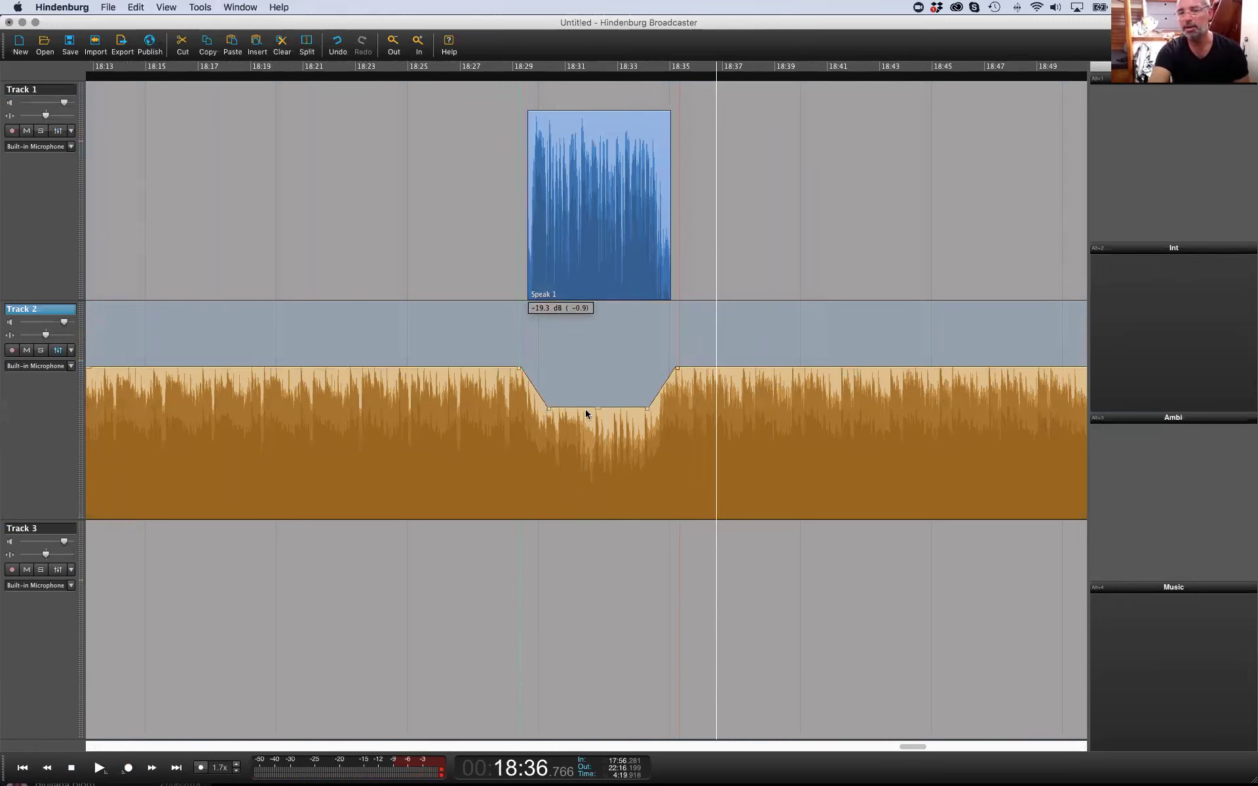
click(495, 299)
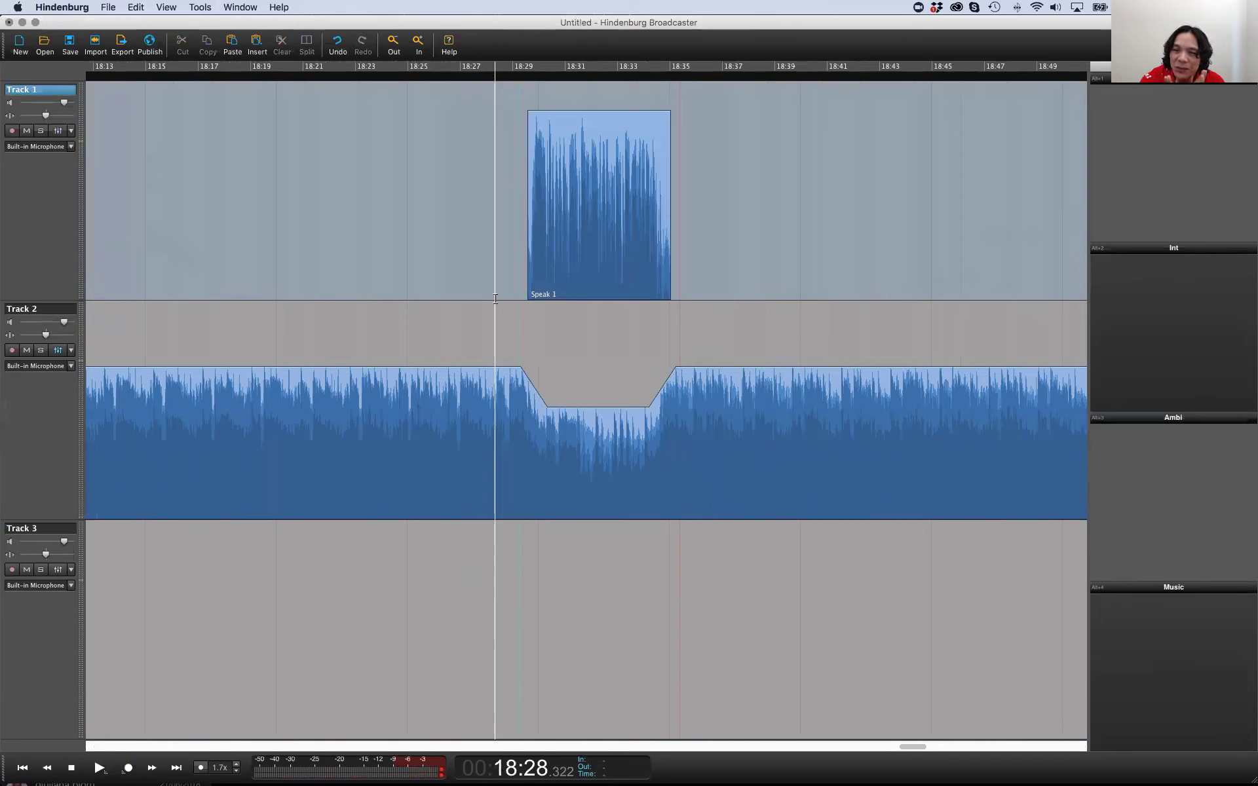
Open ProTools Session.ptx from the ProTools Session folder using the PT Files type, discarding the changes to the Untitled session
click(331, 203)
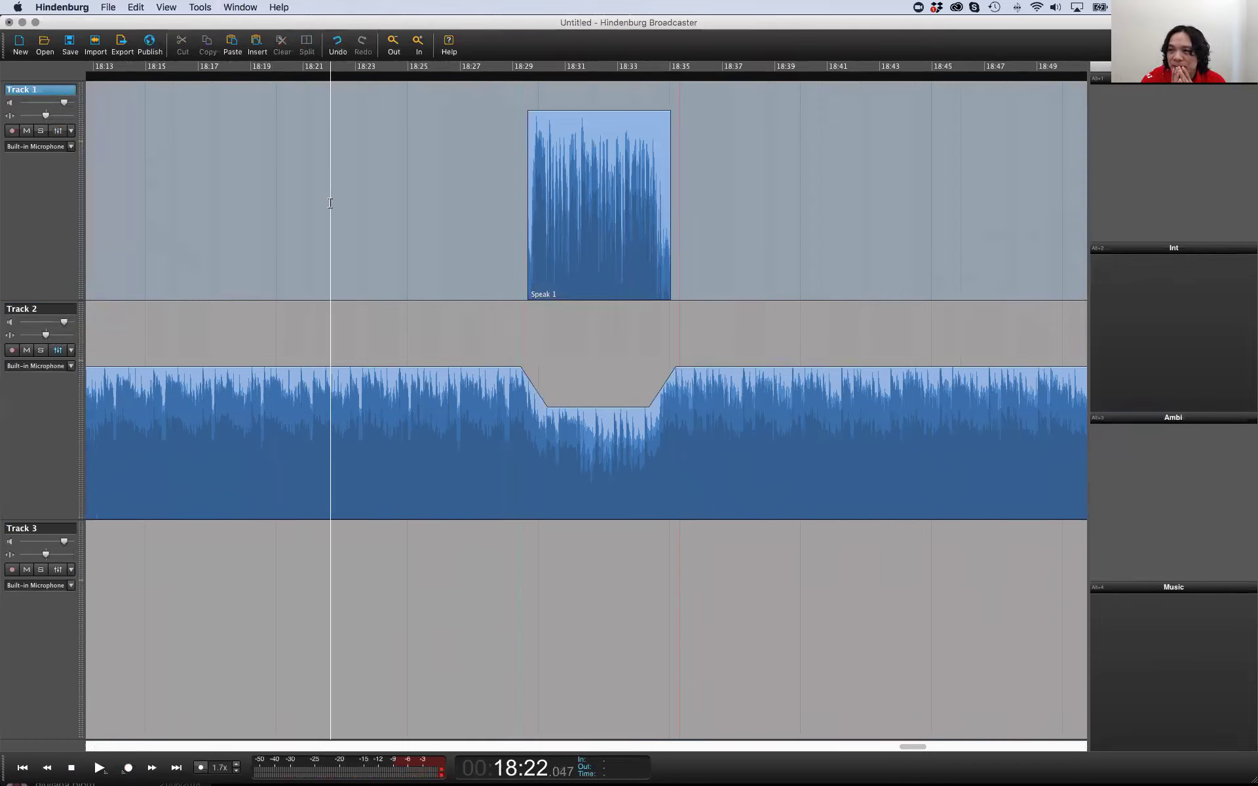
click(112, 7)
click(141, 23)
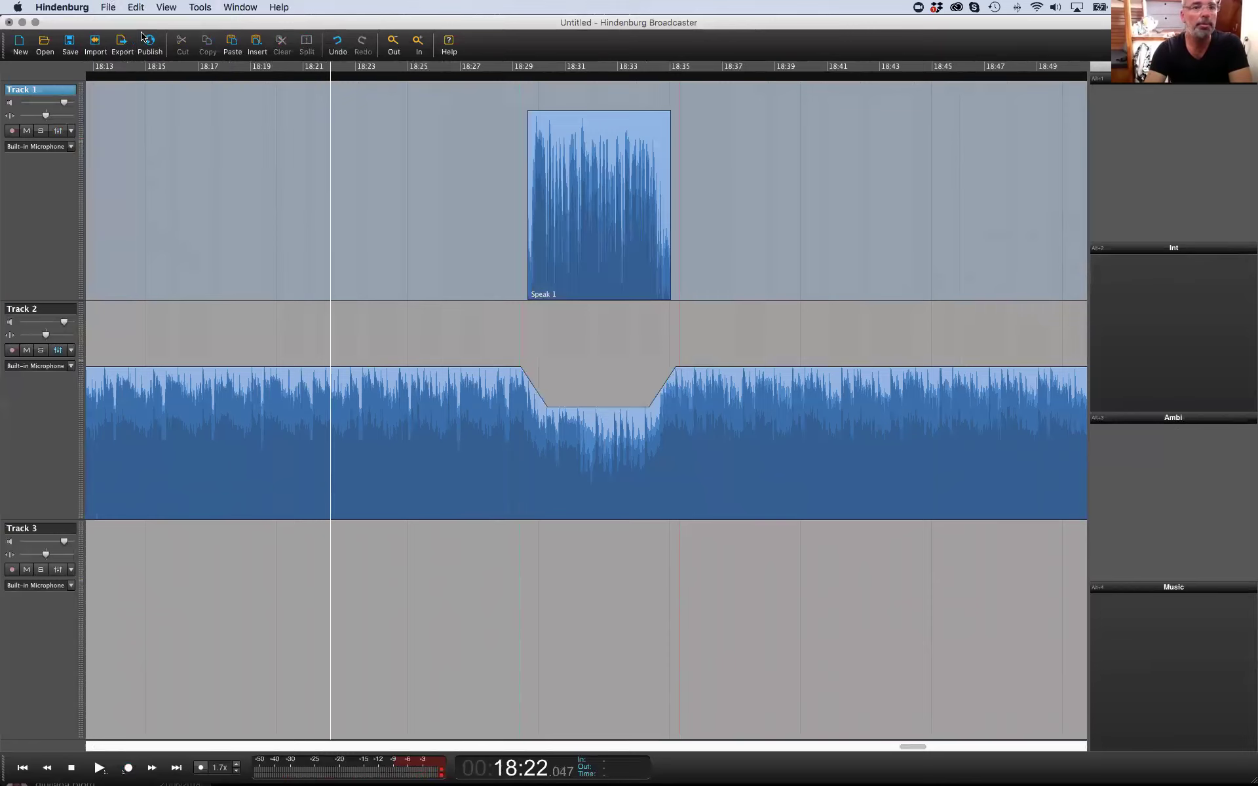
click(561, 225)
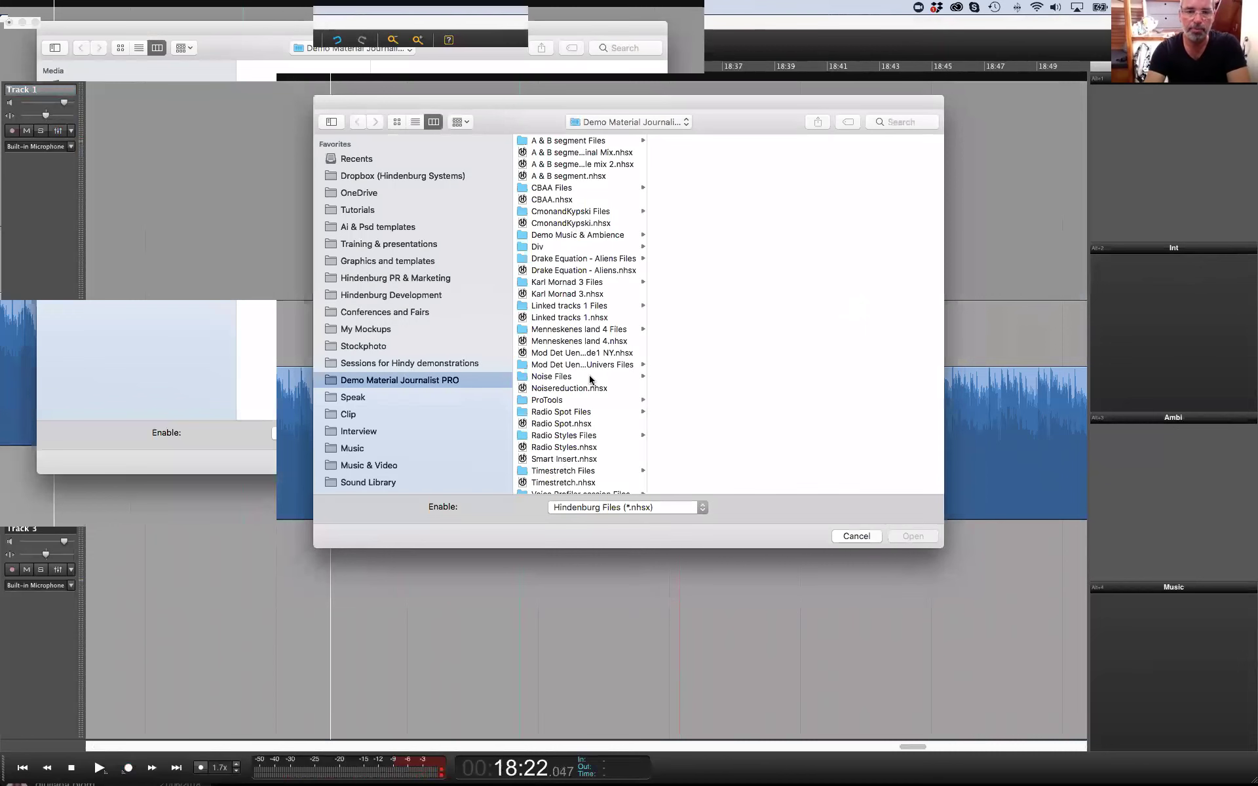
click(576, 400)
click(694, 140)
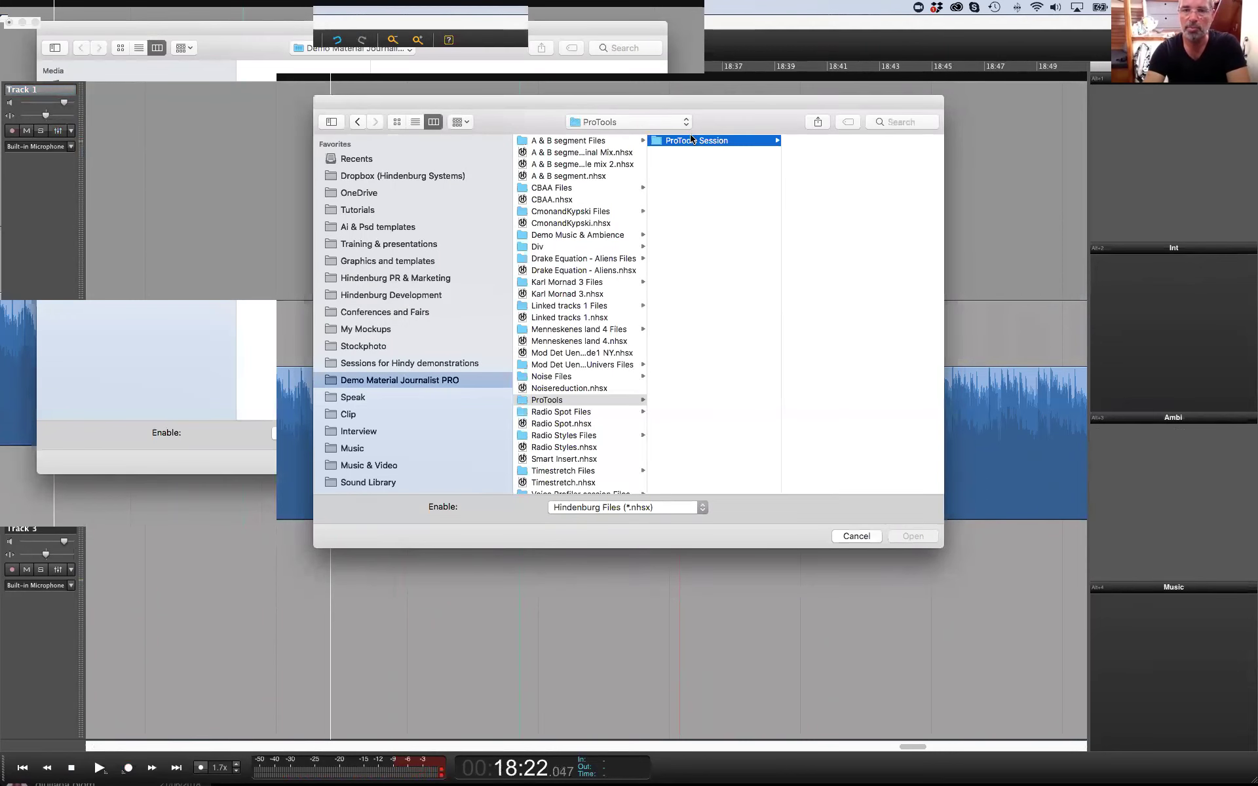
click(650, 508)
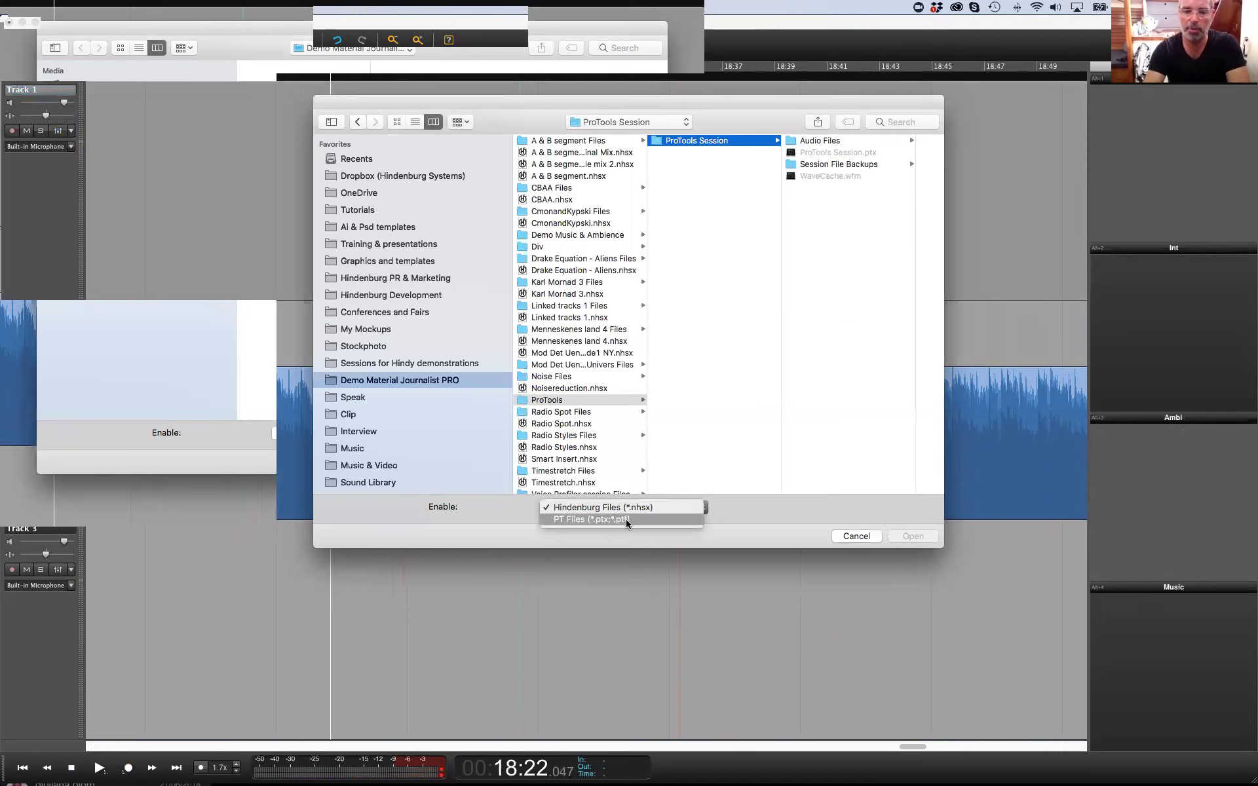
click(604, 521)
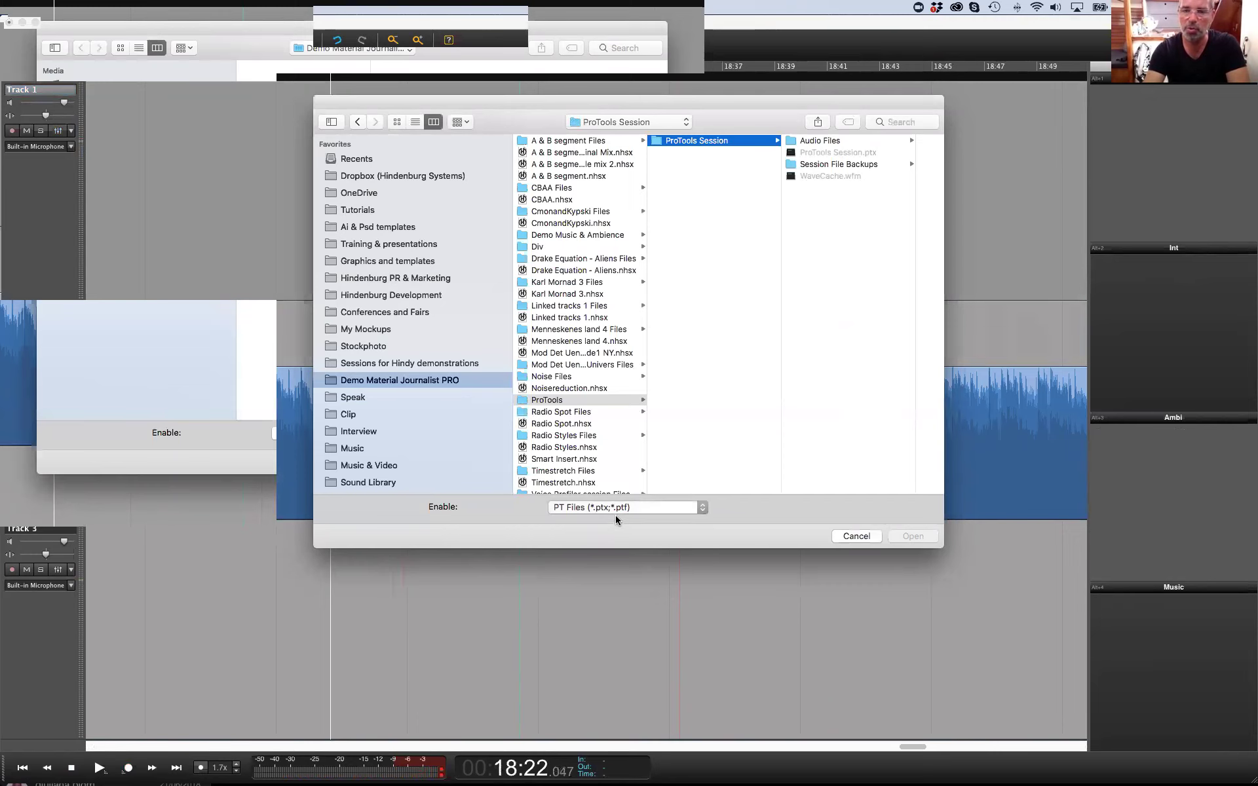
click(851, 153)
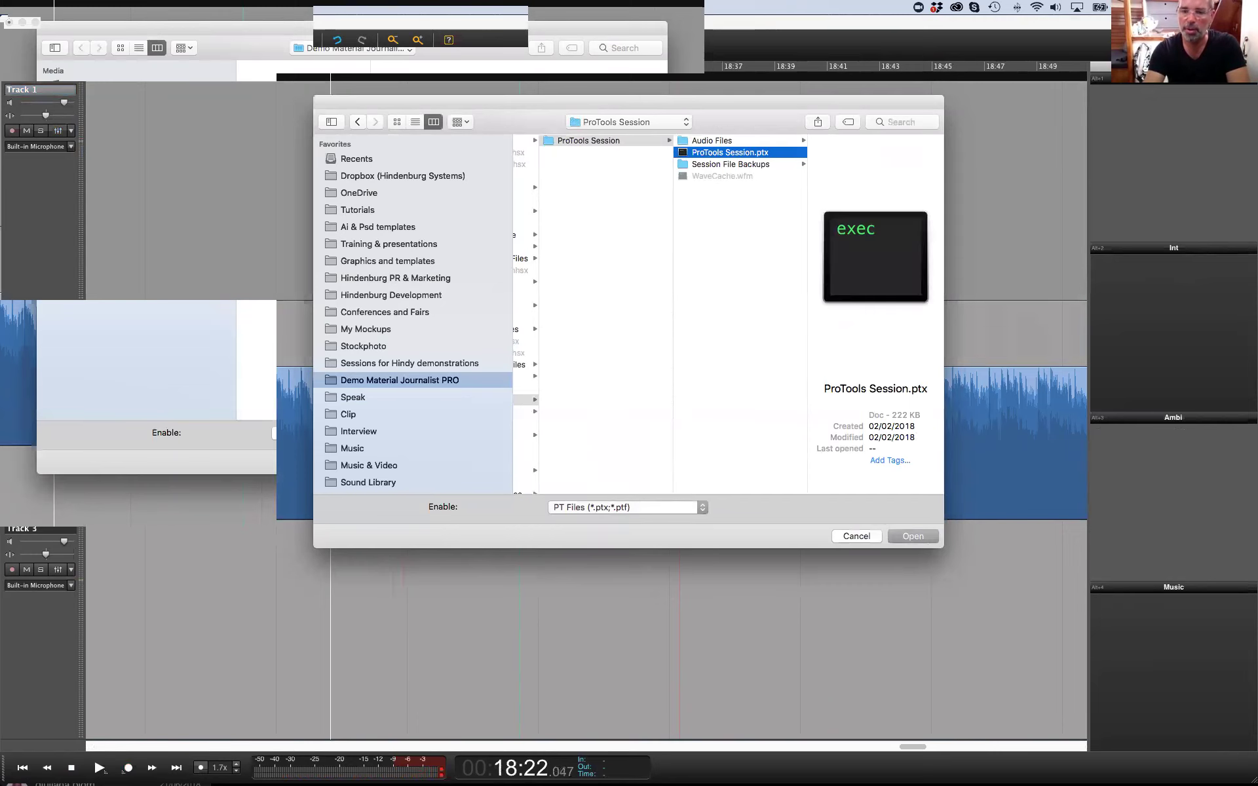
click(913, 536)
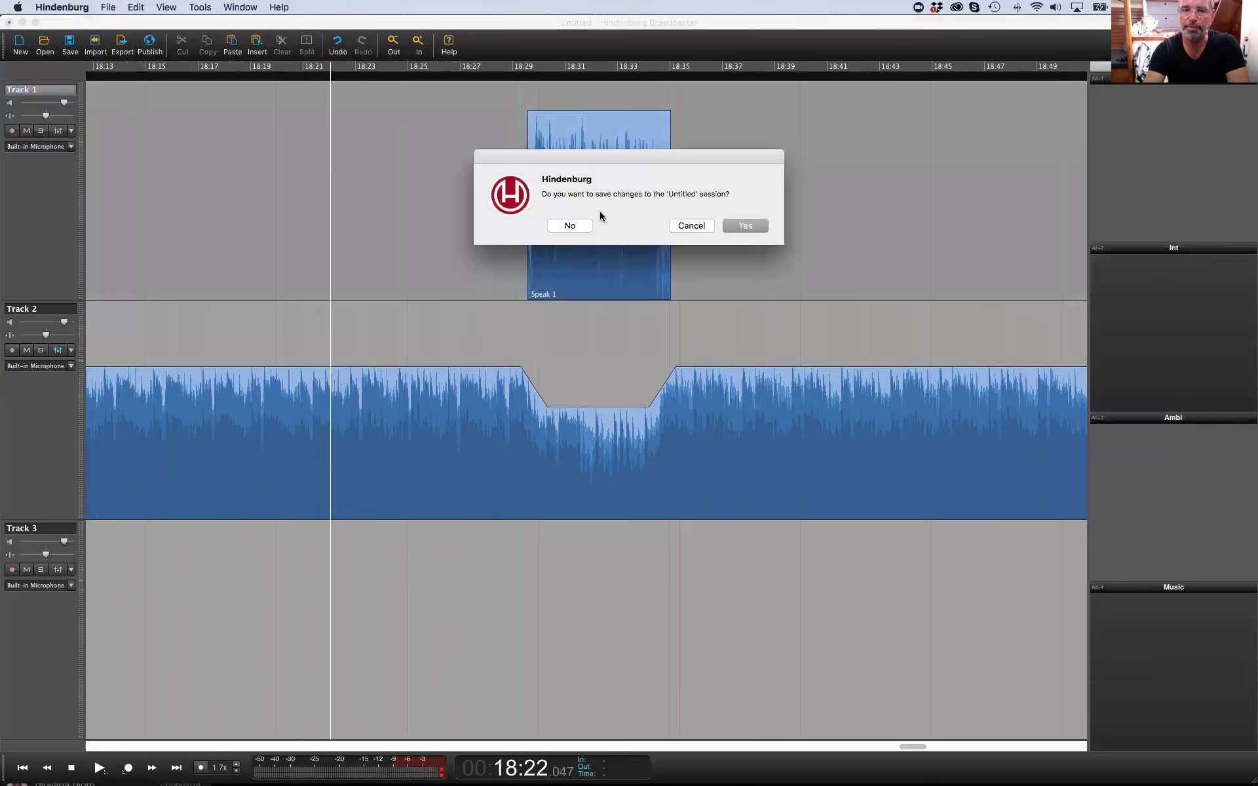
click(568, 226)
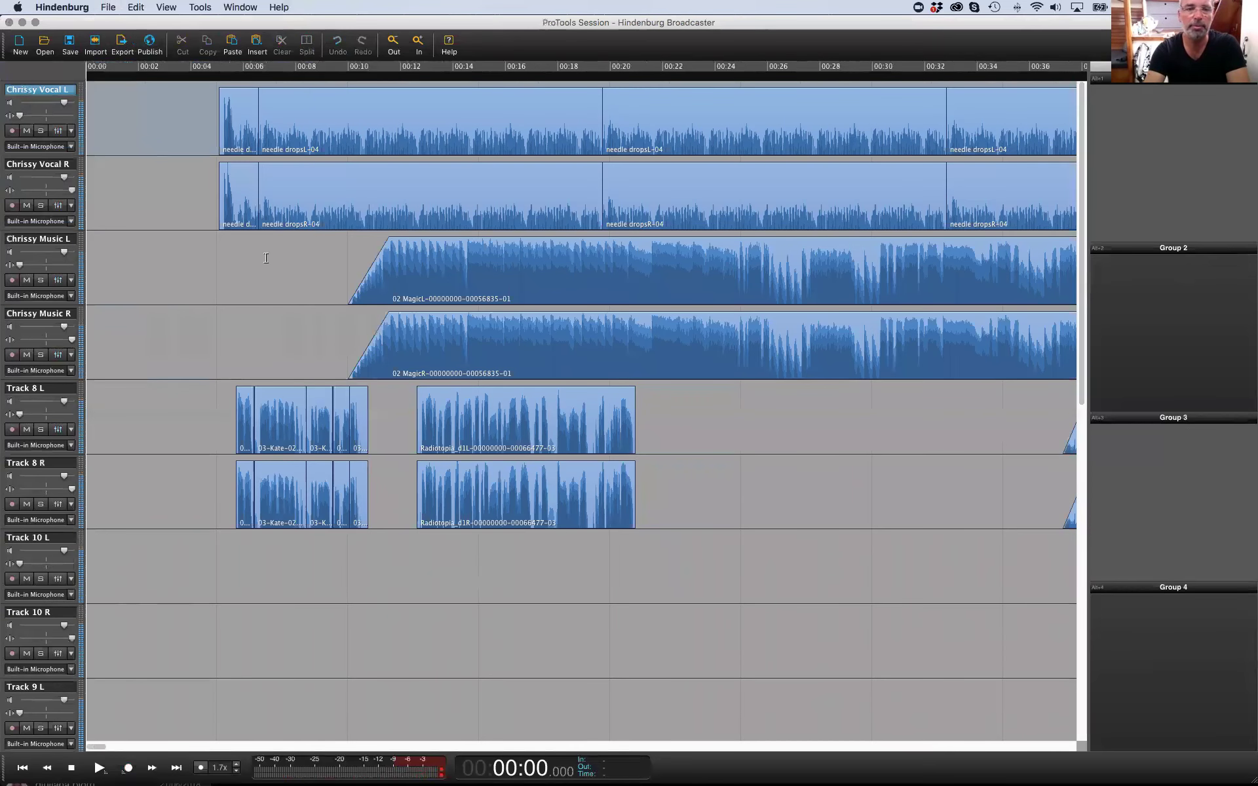
Play the imported session from about 6.6 seconds up to just after the music fades in
click(259, 256)
key(space)
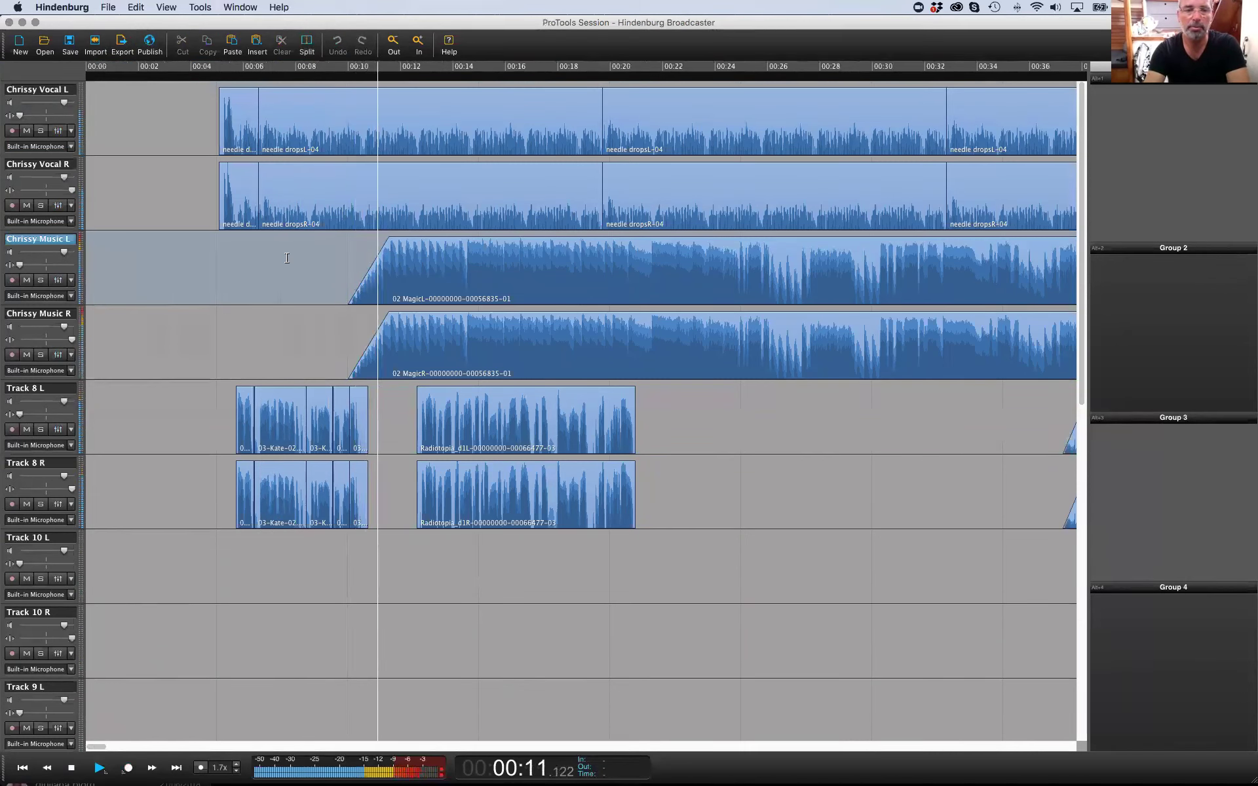
key(space)
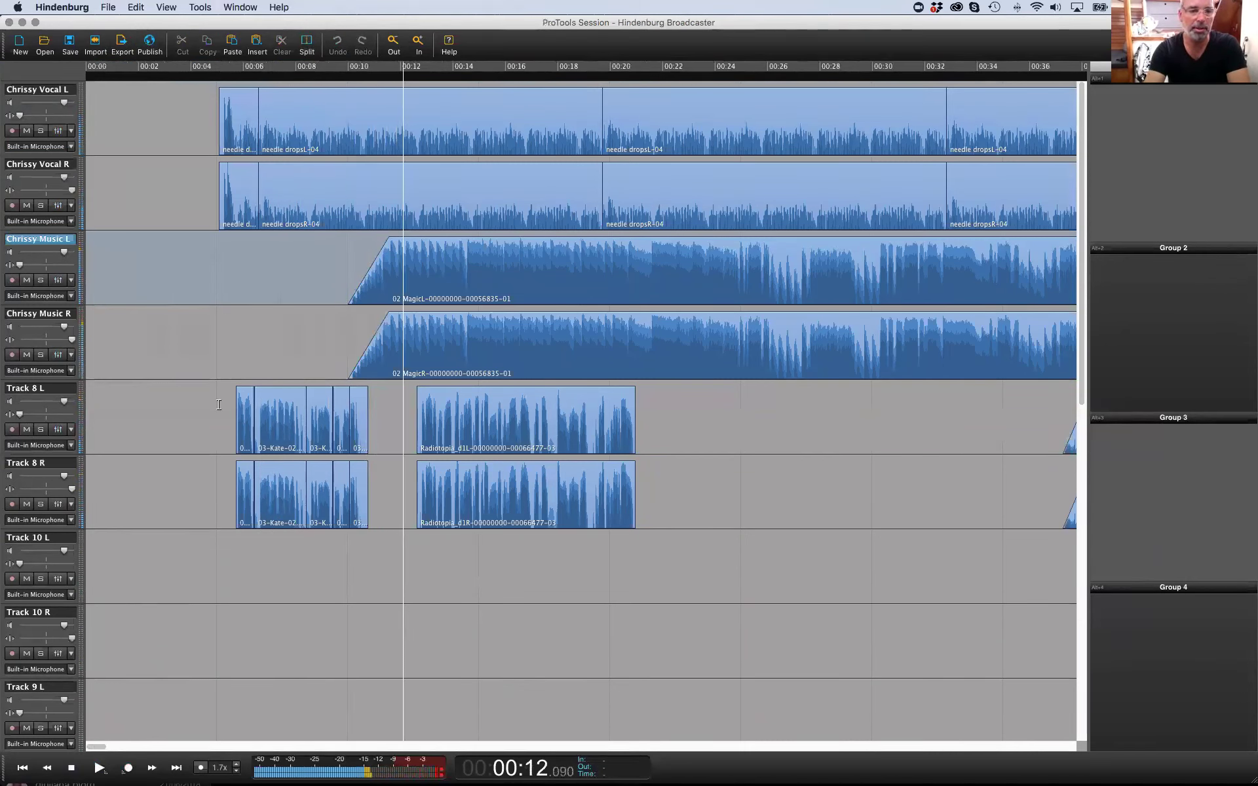
Solo Track 8 L and play its speech from about 5.6 seconds
click(225, 407)
scroll(224, 407, up, 8)
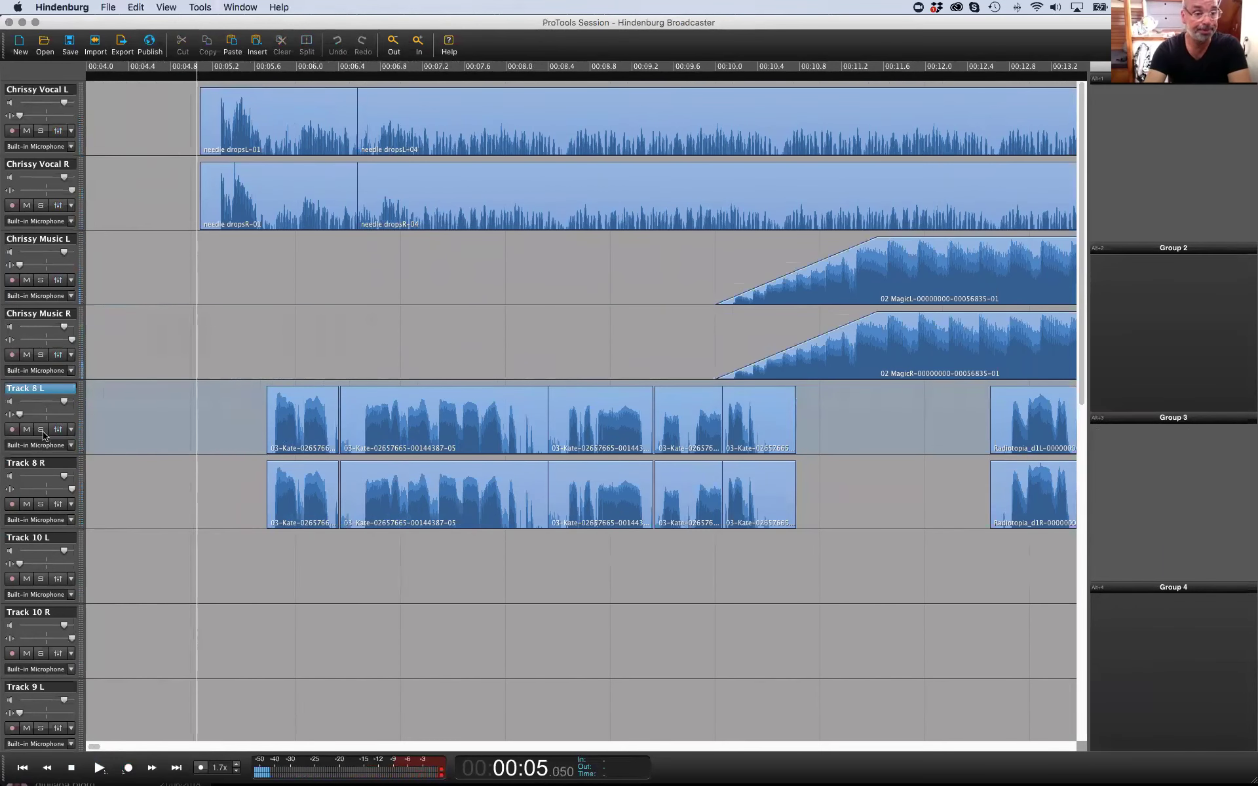
click(42, 430)
click(274, 420)
click(256, 422)
key(space)
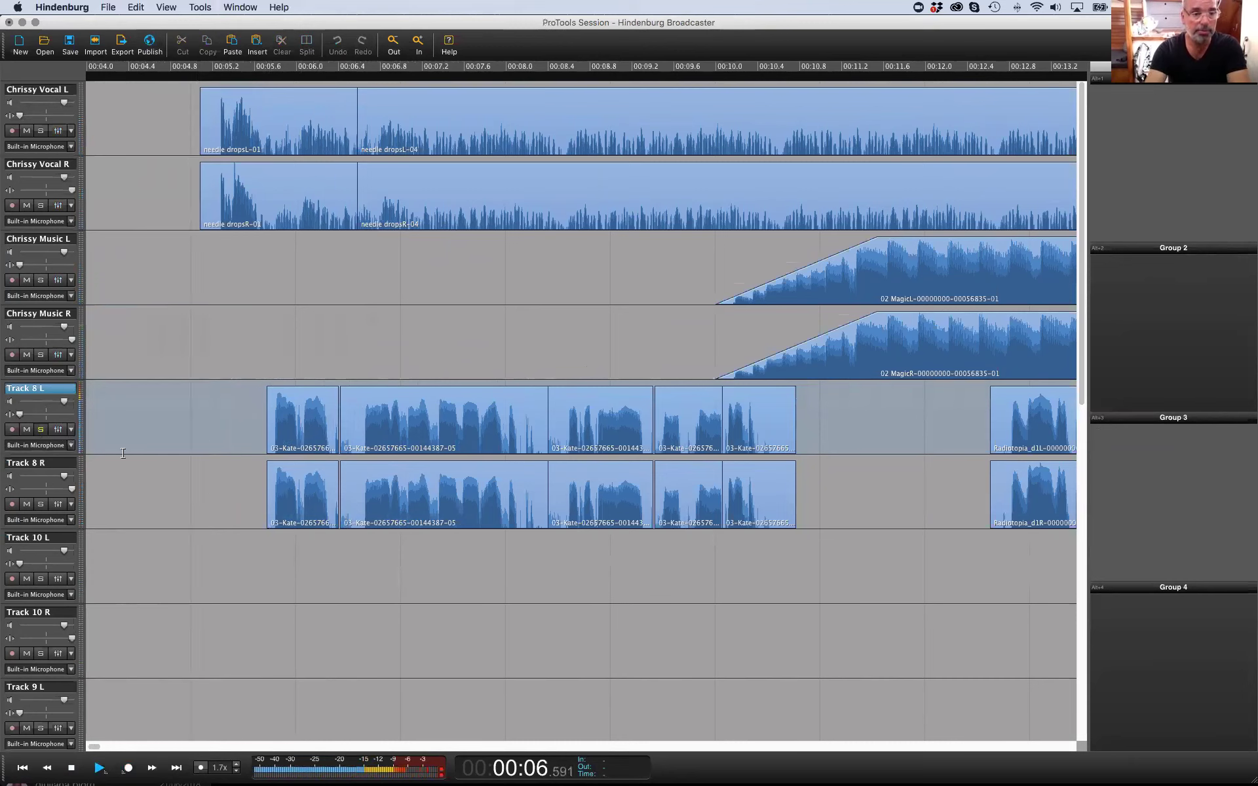
Apply the Mary voice profile to Track 8 L
click(71, 430)
mouse_move(77, 443)
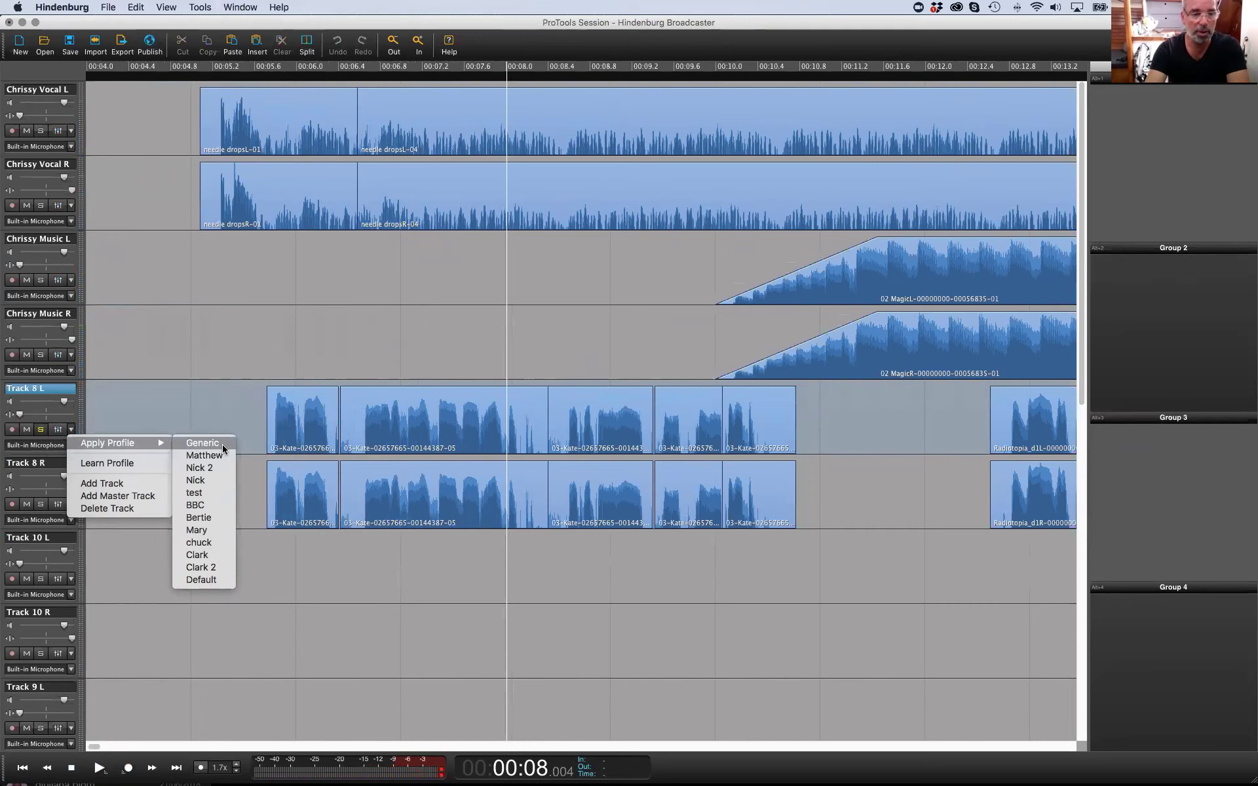
click(214, 528)
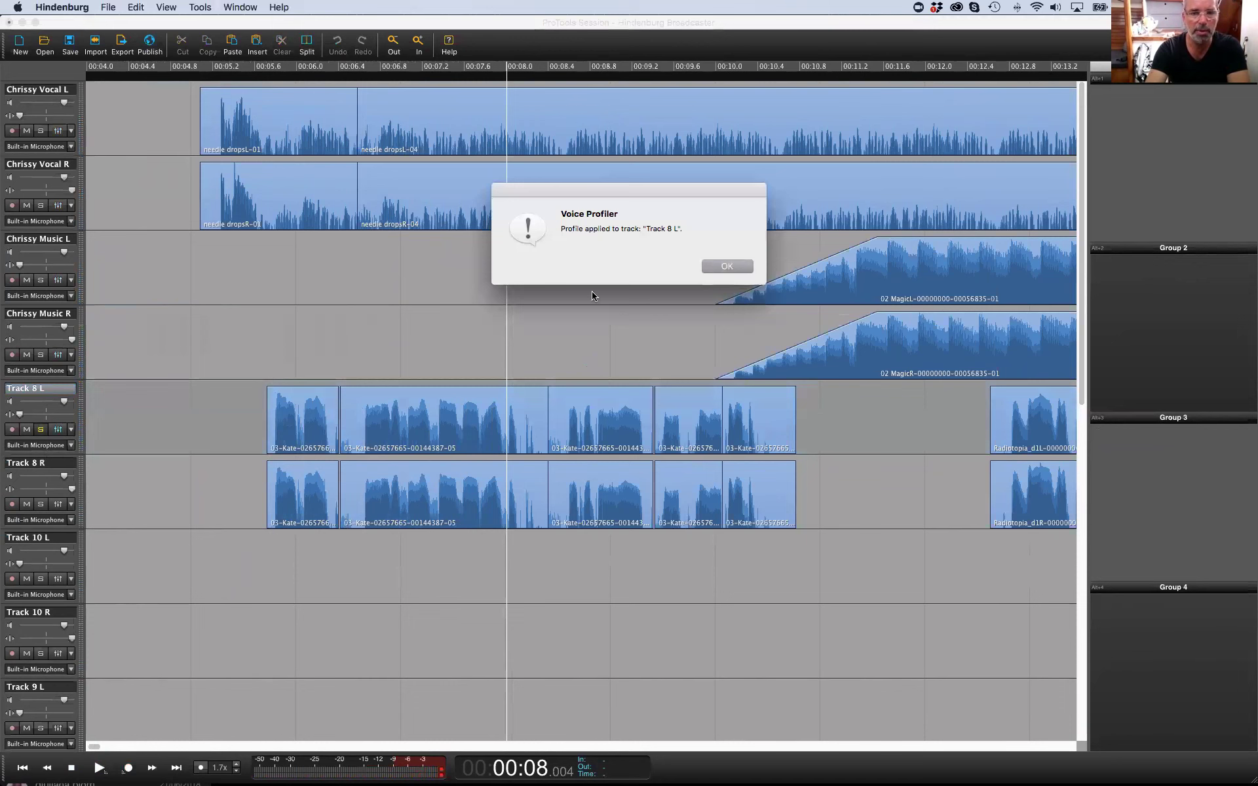
click(728, 267)
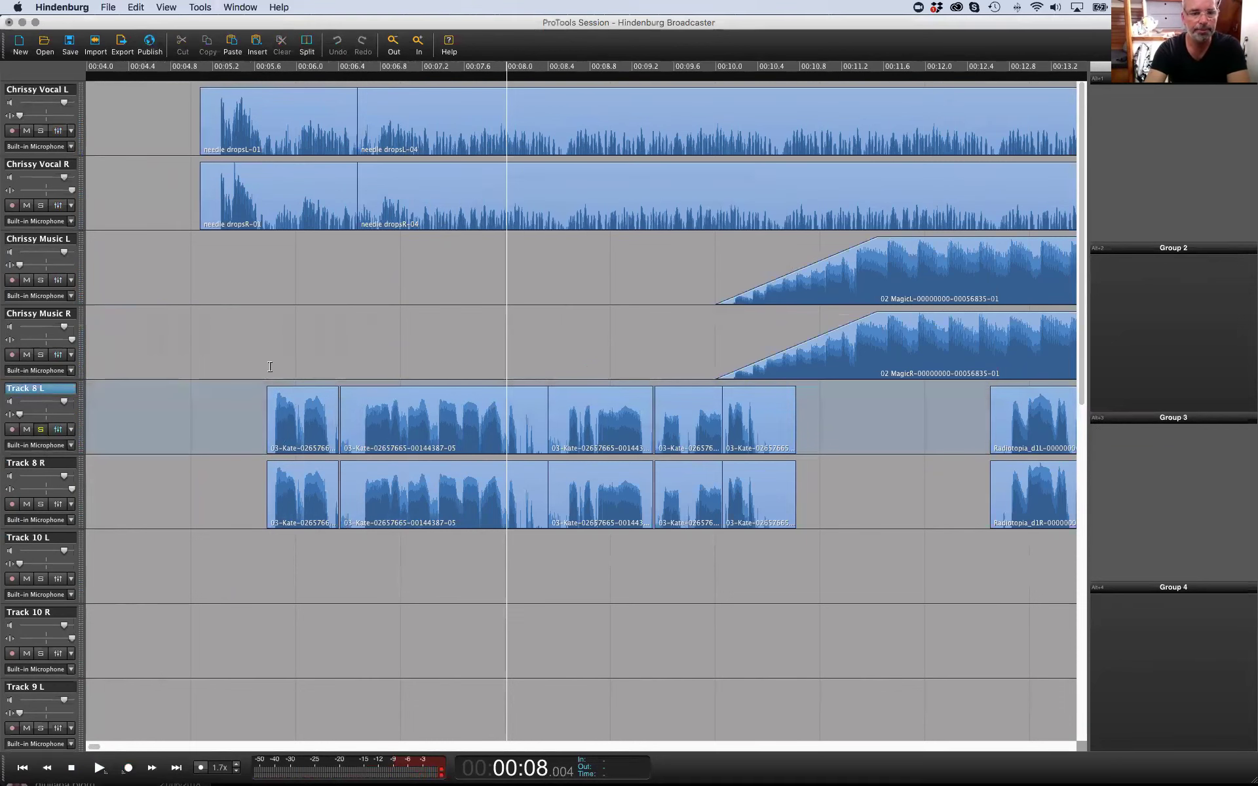
Centre the panning of Track 8 L and play its speech again from about 5.6 seconds
click(269, 367)
key(space)
click(59, 414)
key(space)
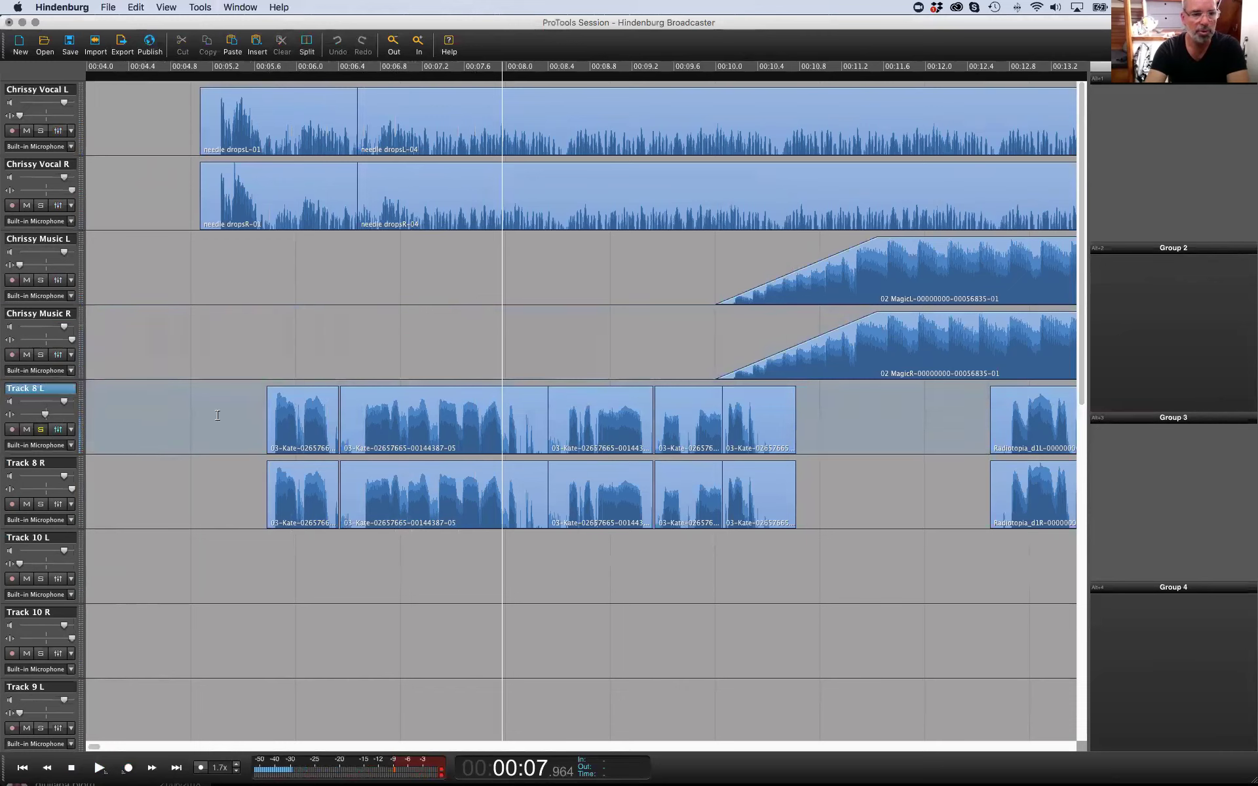
click(259, 371)
key(space)
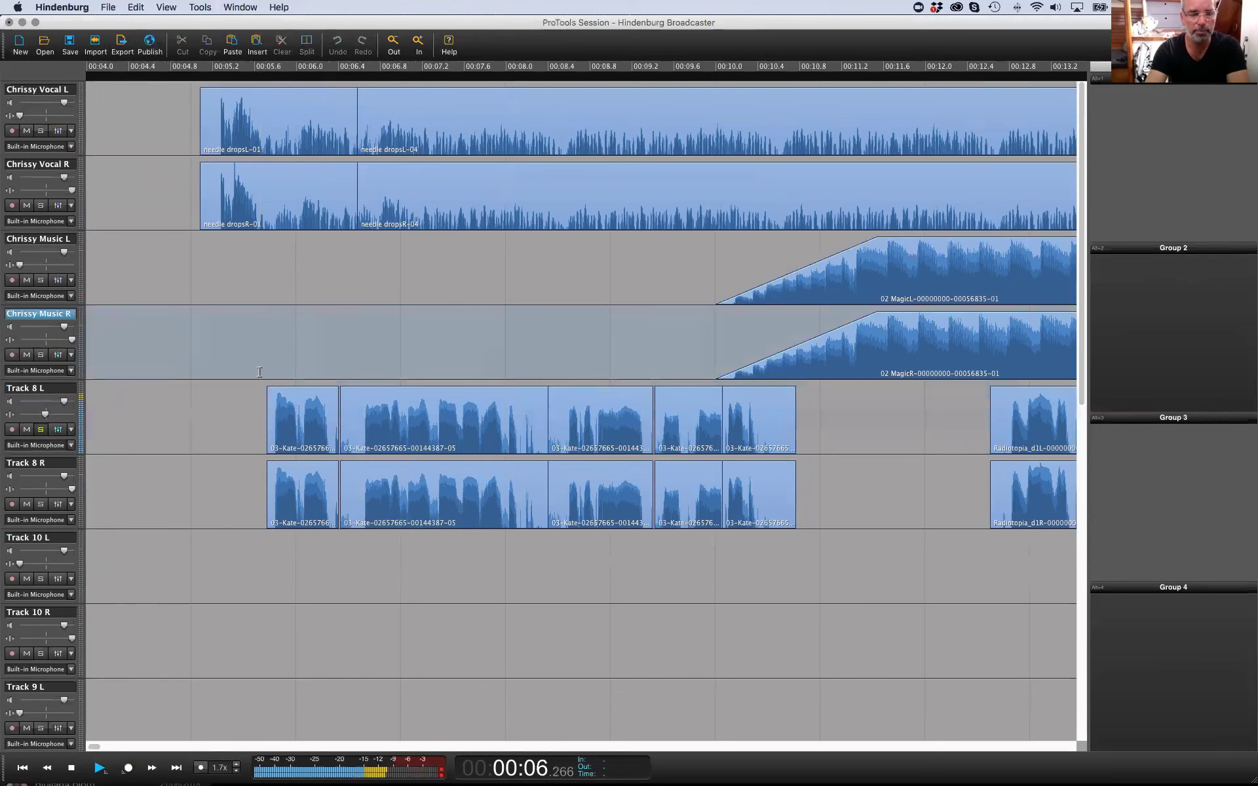
key(space)
Shorten the last clip of the opening speech group on Track 8 L to about 0.67 seconds
click(263, 425)
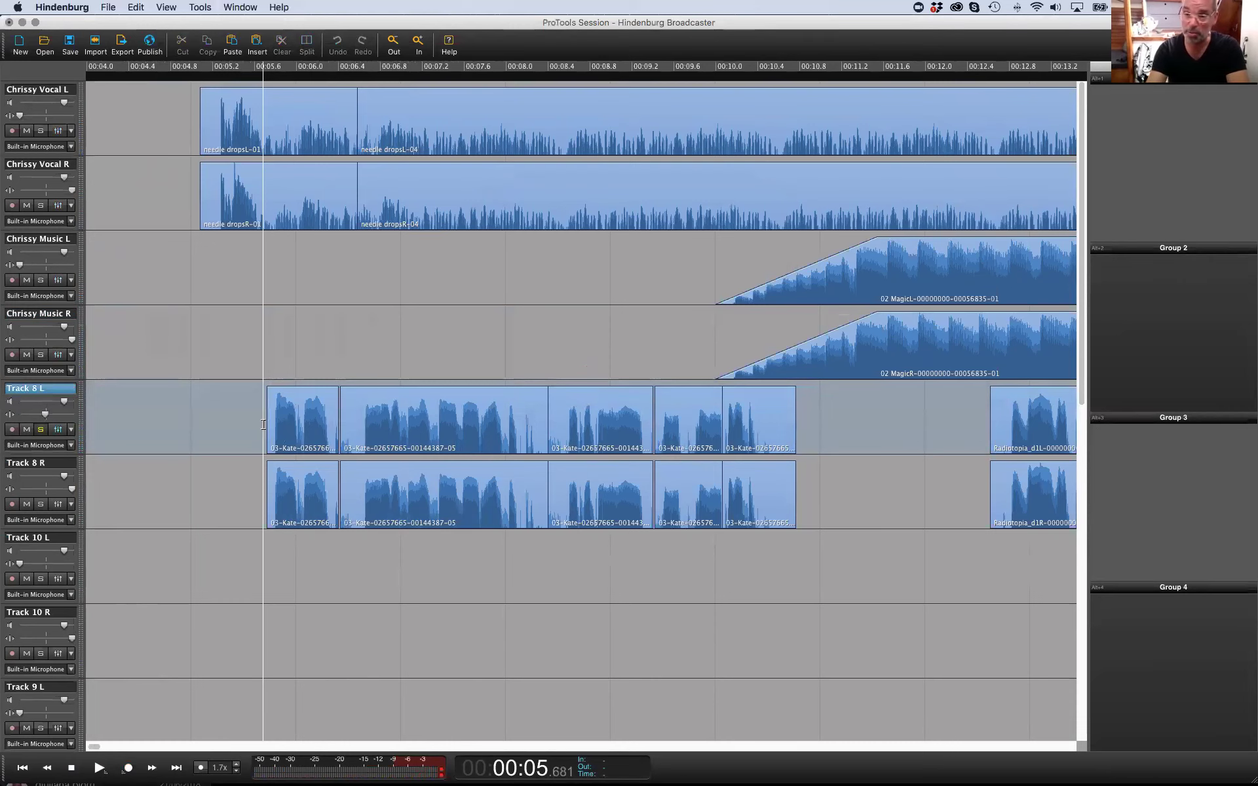
click(256, 423)
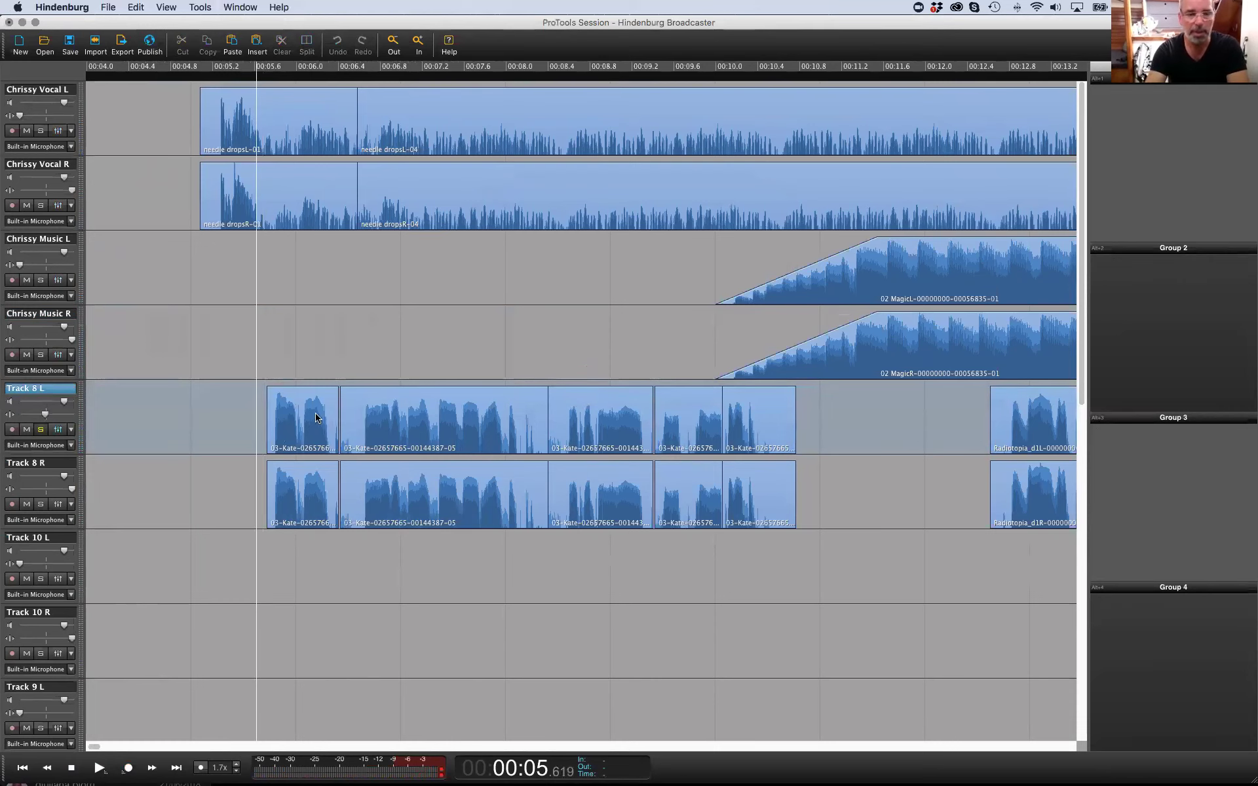
key(super+equal)
key(super+equal)
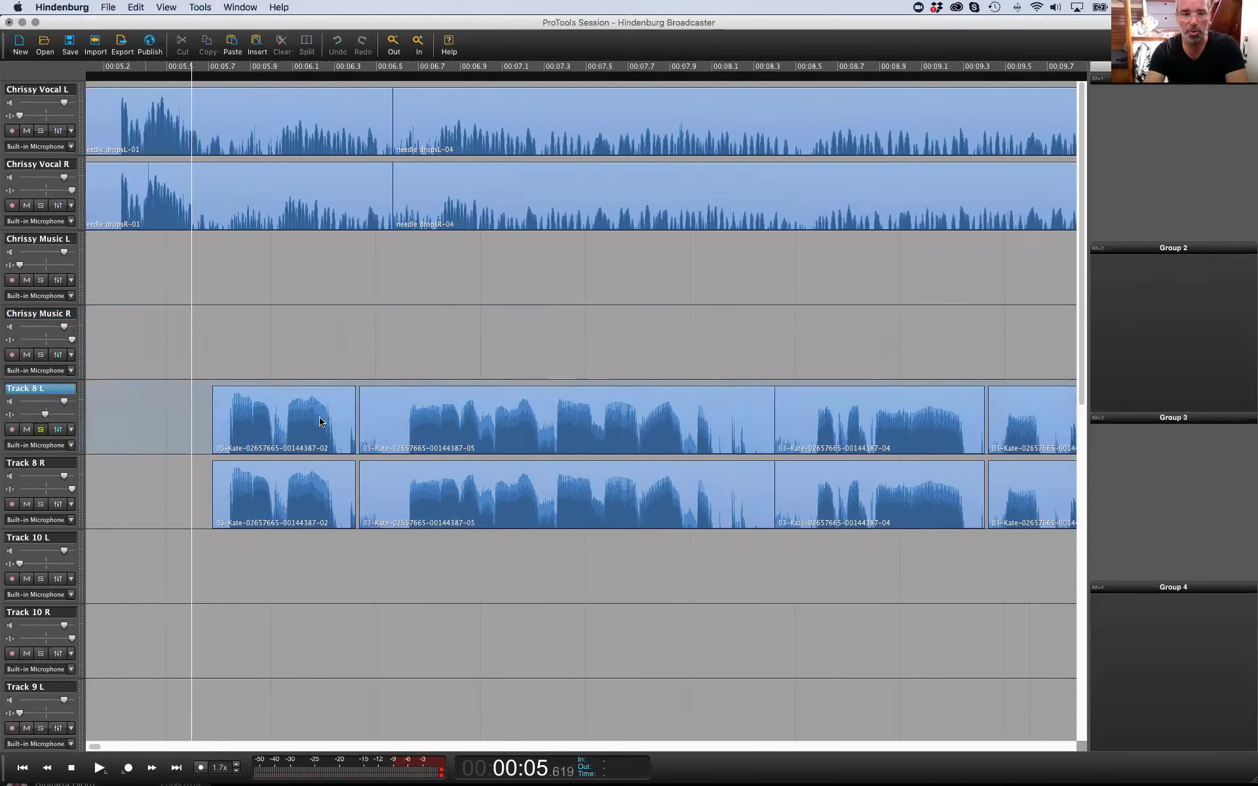
key(super+minus)
key(super+minus)
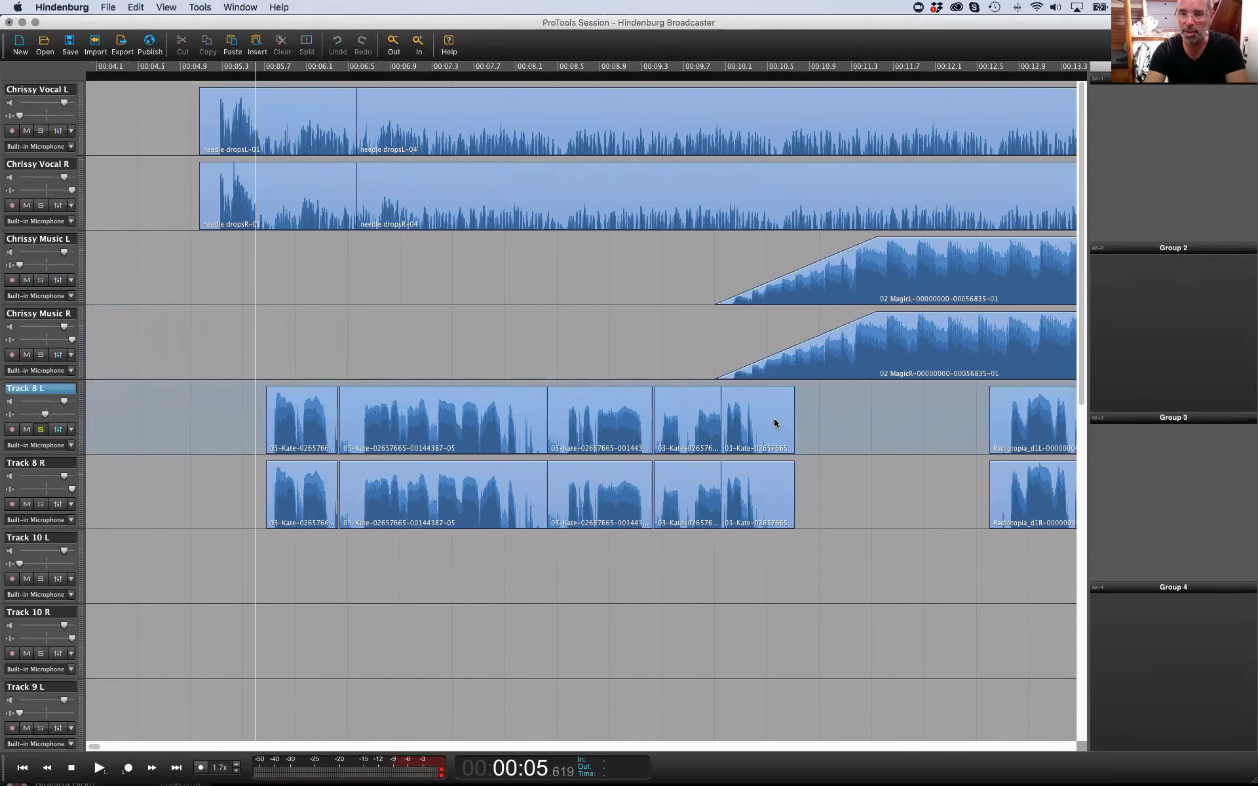
click(773, 422)
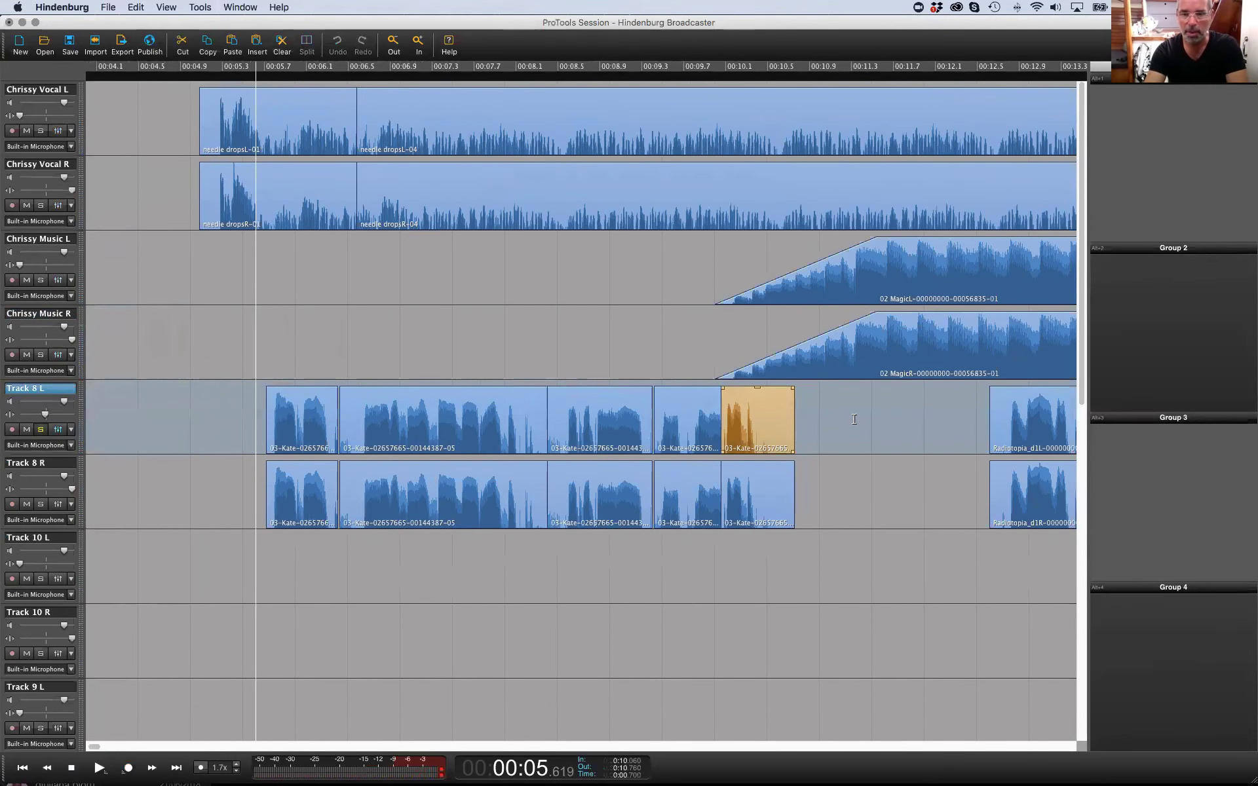
key(super+equal)
mouse_move(792, 419)
mouse_down()
mouse_move(805, 420)
mouse_move(785, 417)
mouse_up()
key(super+minus)
key(super+minus)
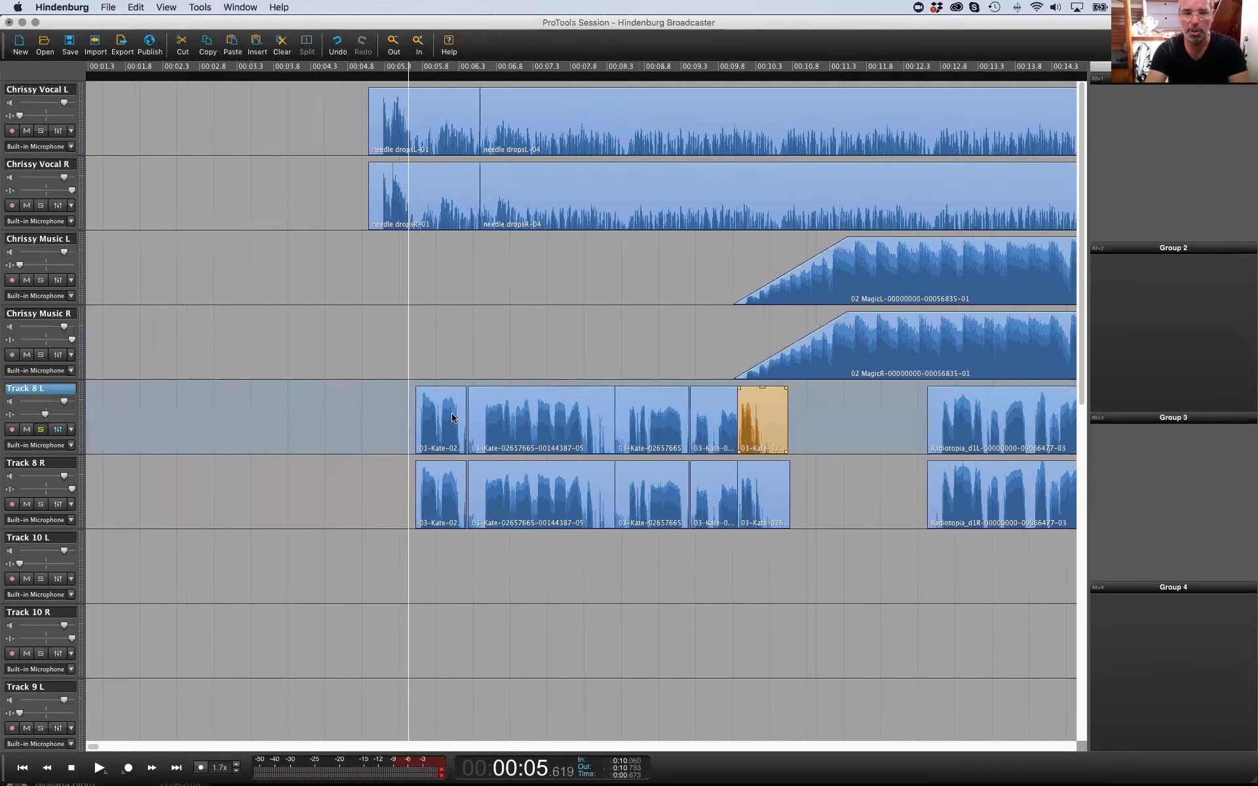
Time-stretch the five opening clips on Track 8 L as a group, first longer and then shorter, to end at about 10.84 seconds
click(452, 418)
shift+click(769, 418)
drag(785, 420, 806, 418)
click(778, 493)
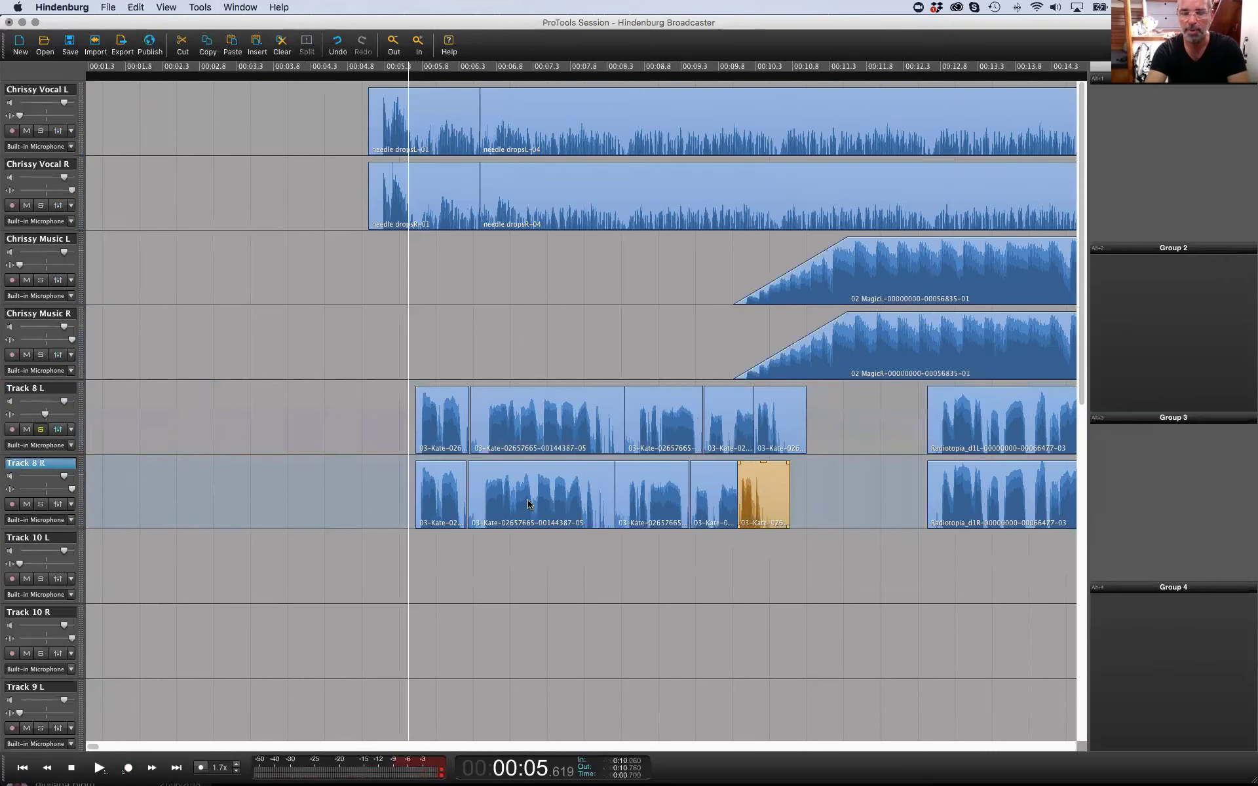
click(449, 416)
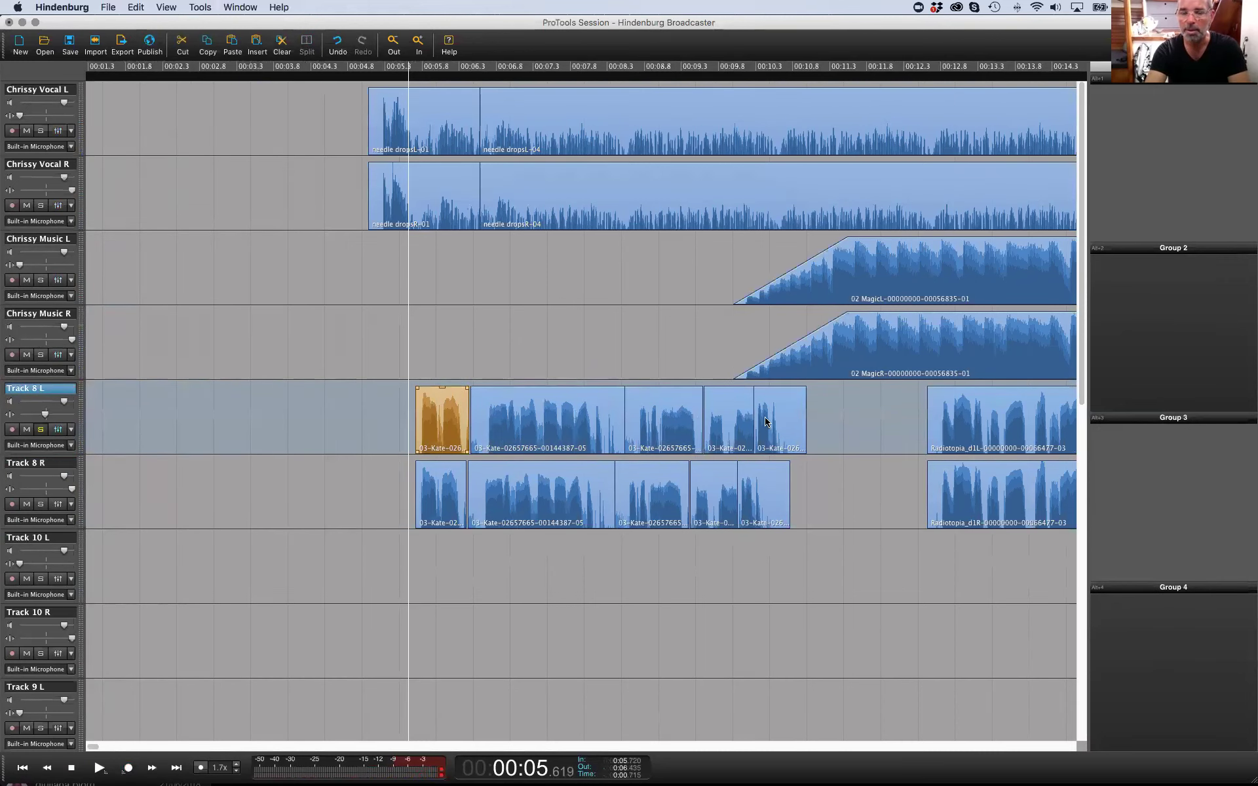
shift+click(766, 422)
drag(804, 414, 793, 414)
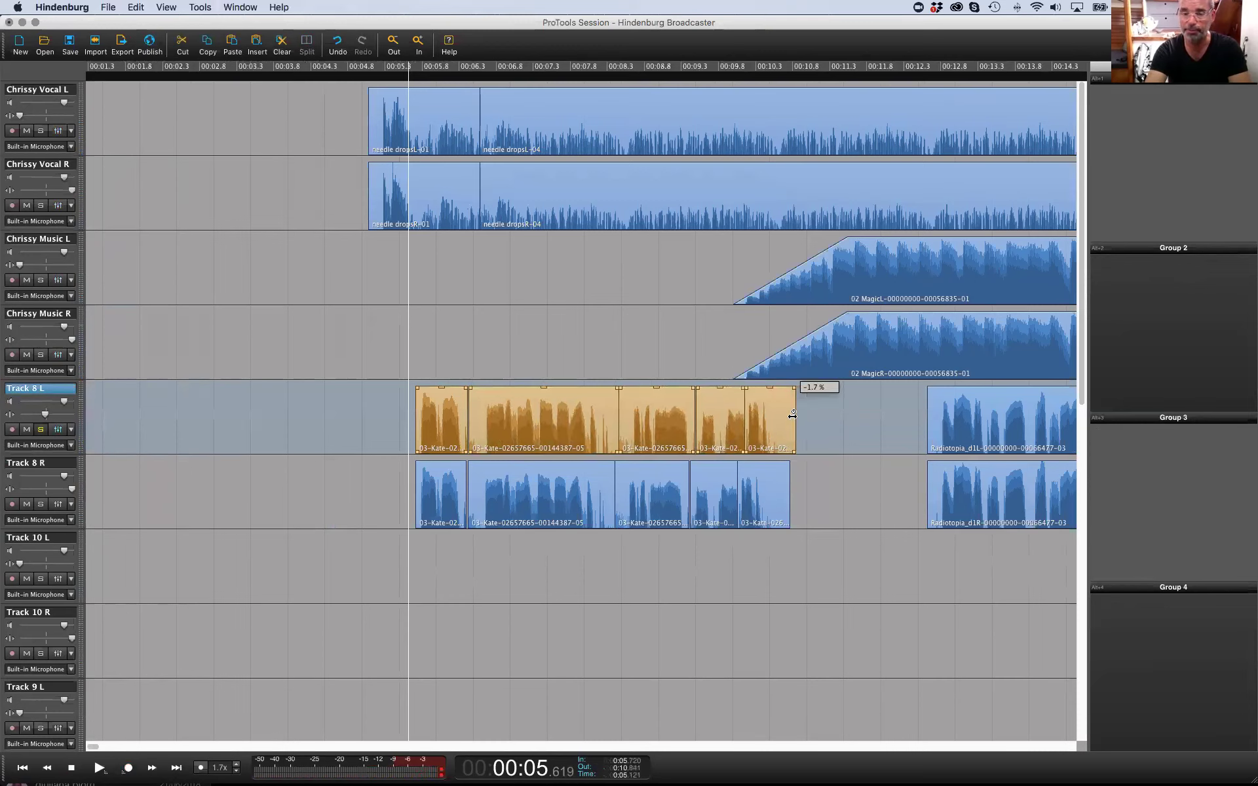
click(808, 415)
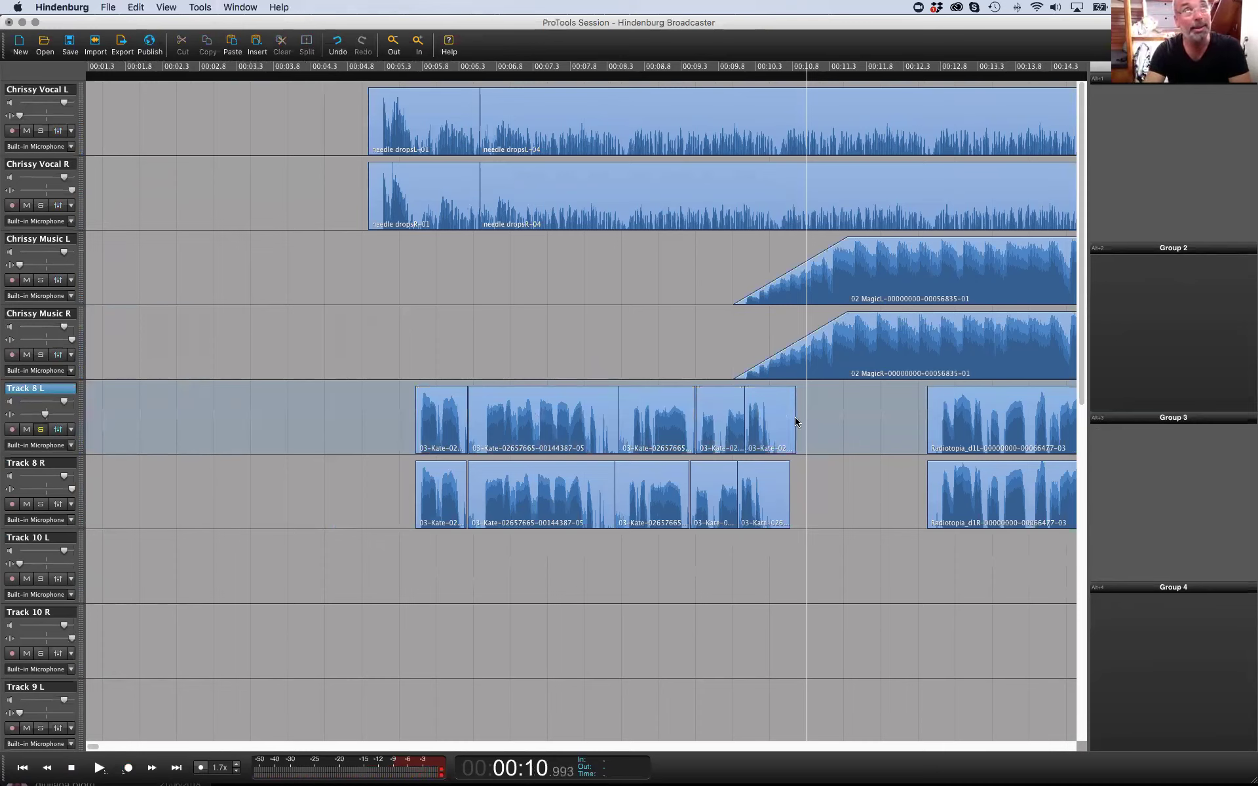
click(826, 423)
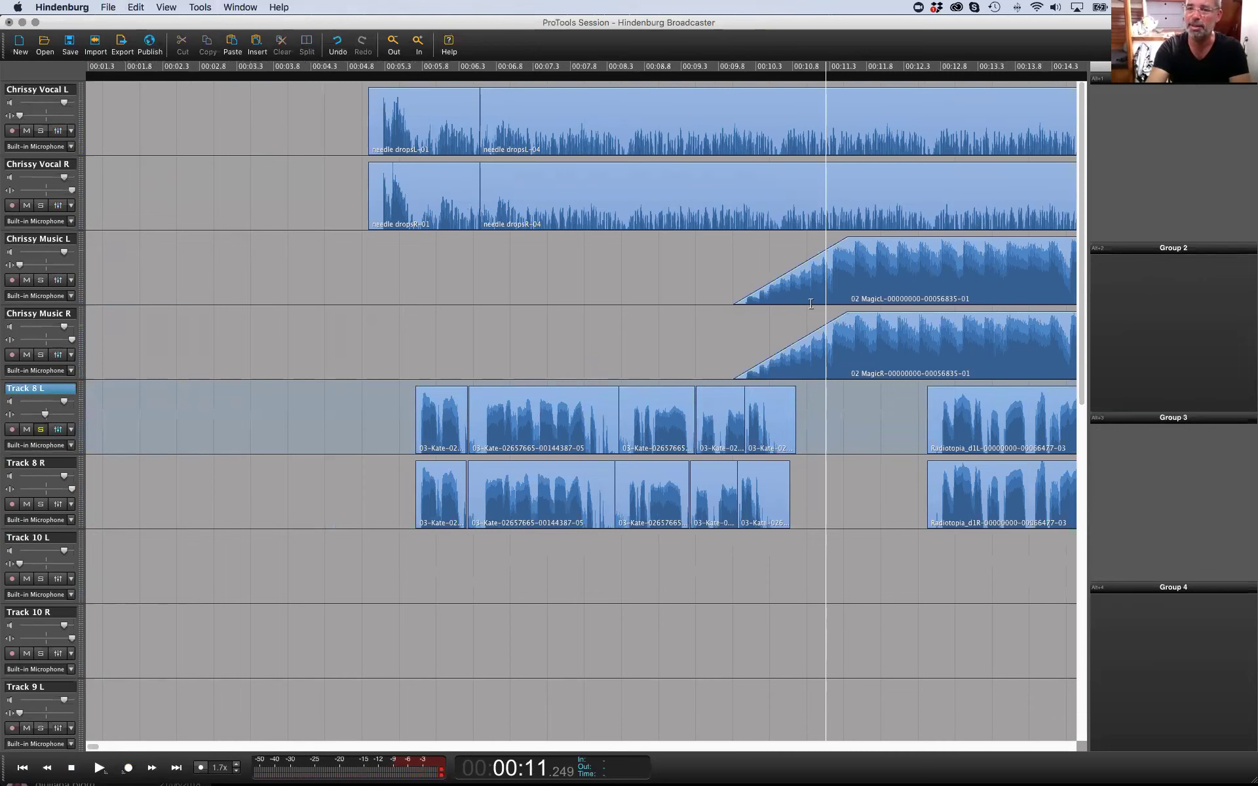
Check which file formats Save As offers for the session, including AAF, and cancel without saving
key(super+minus)
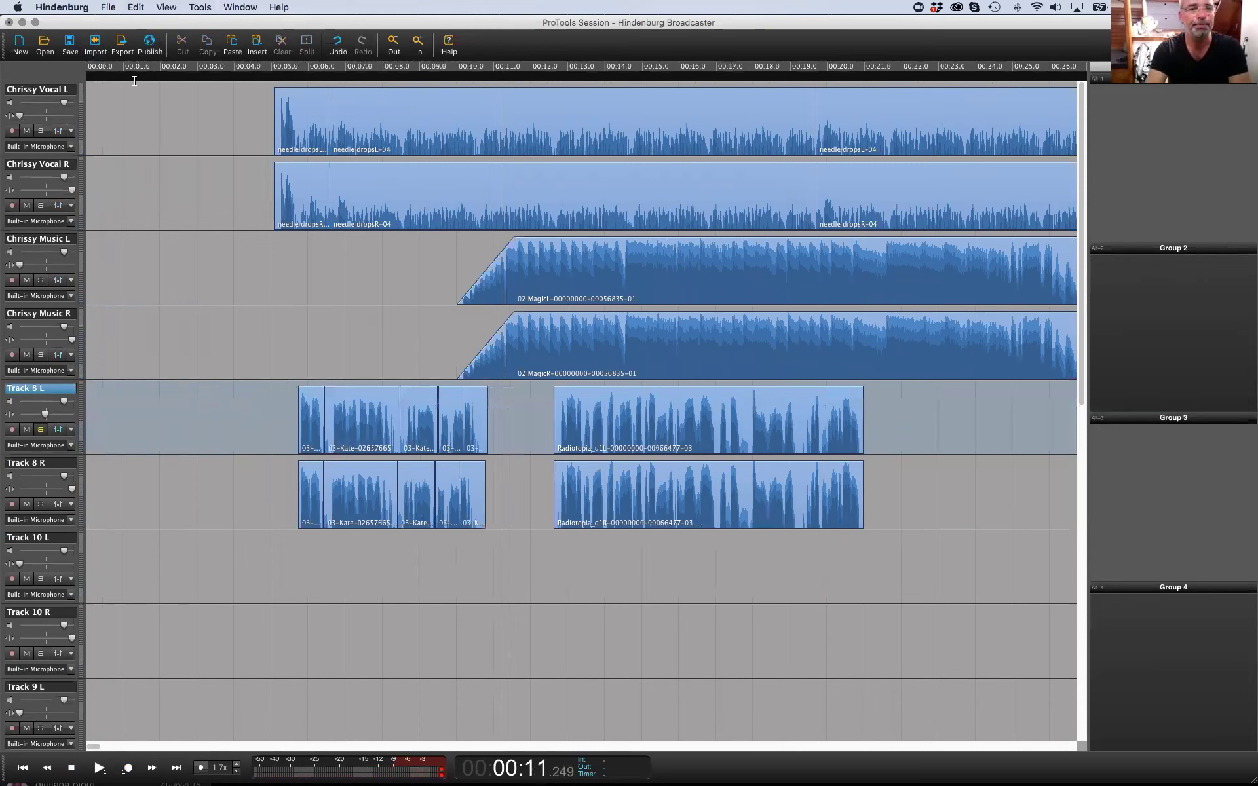
click(166, 120)
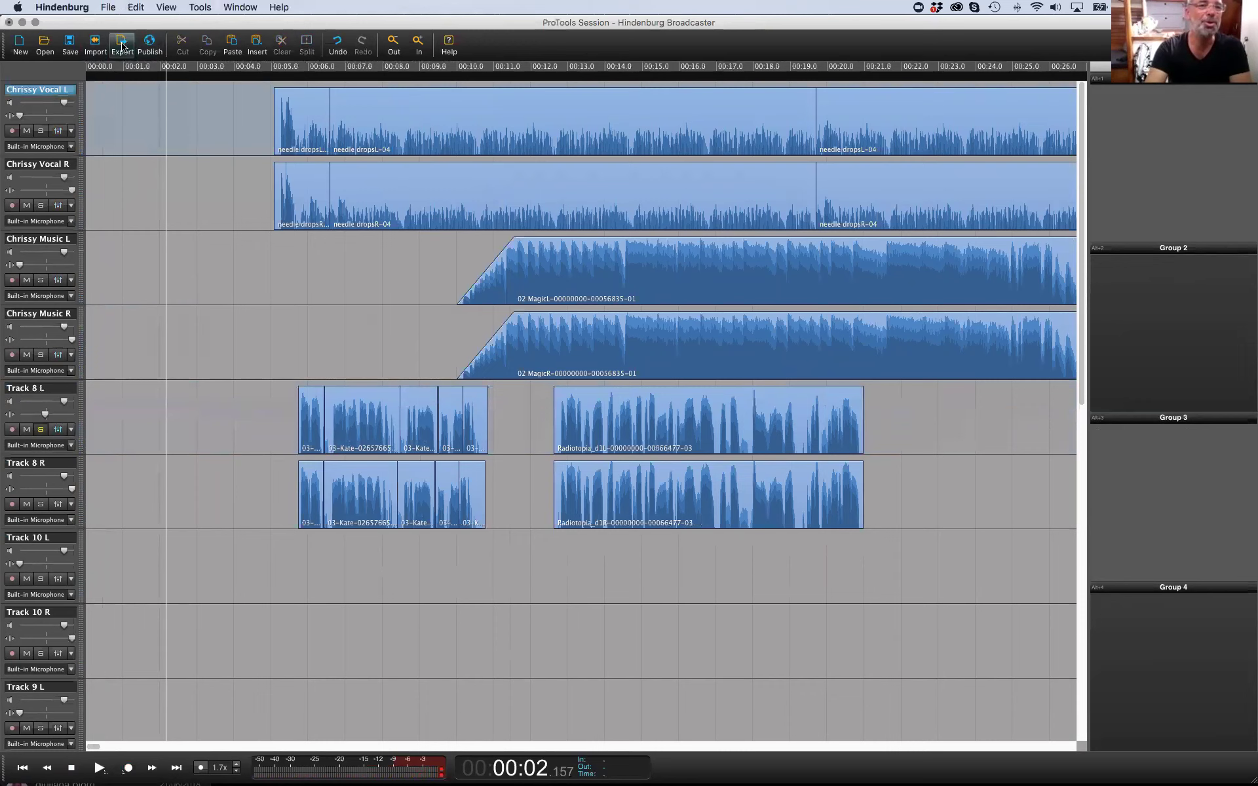
click(109, 8)
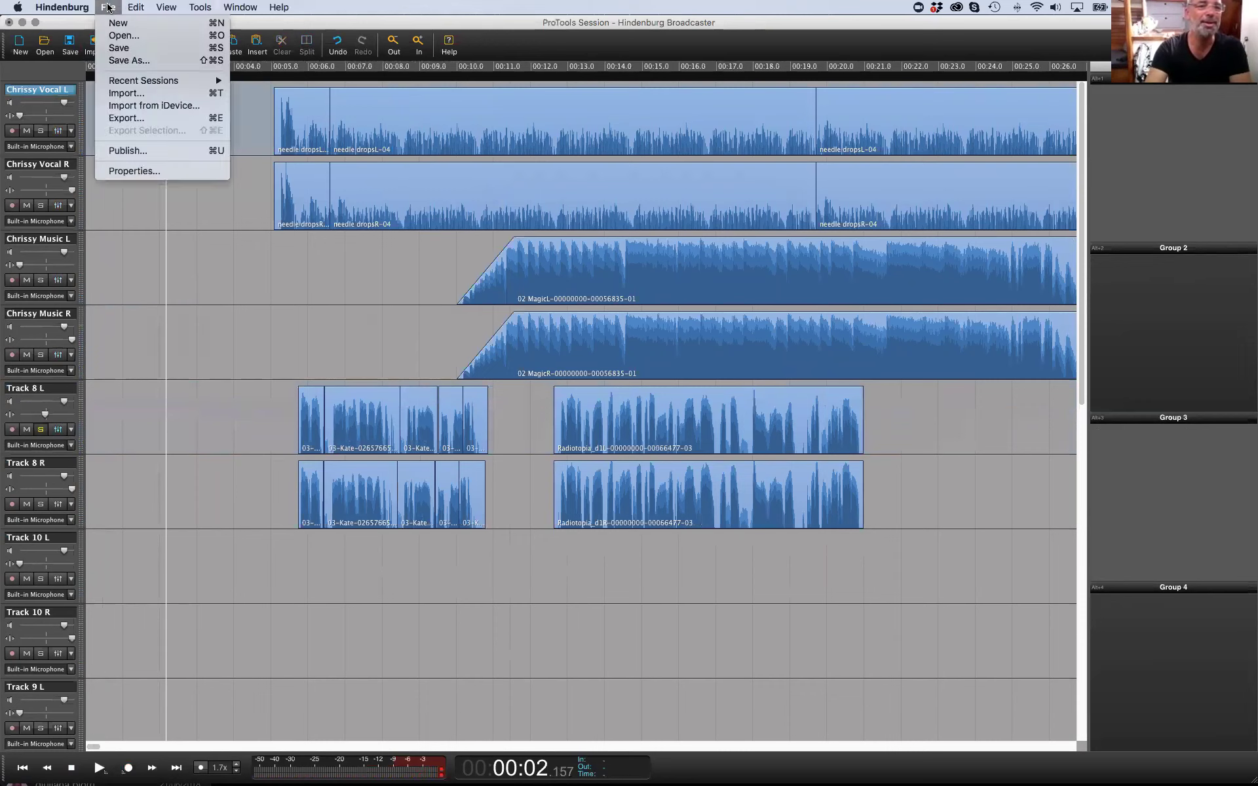
click(139, 61)
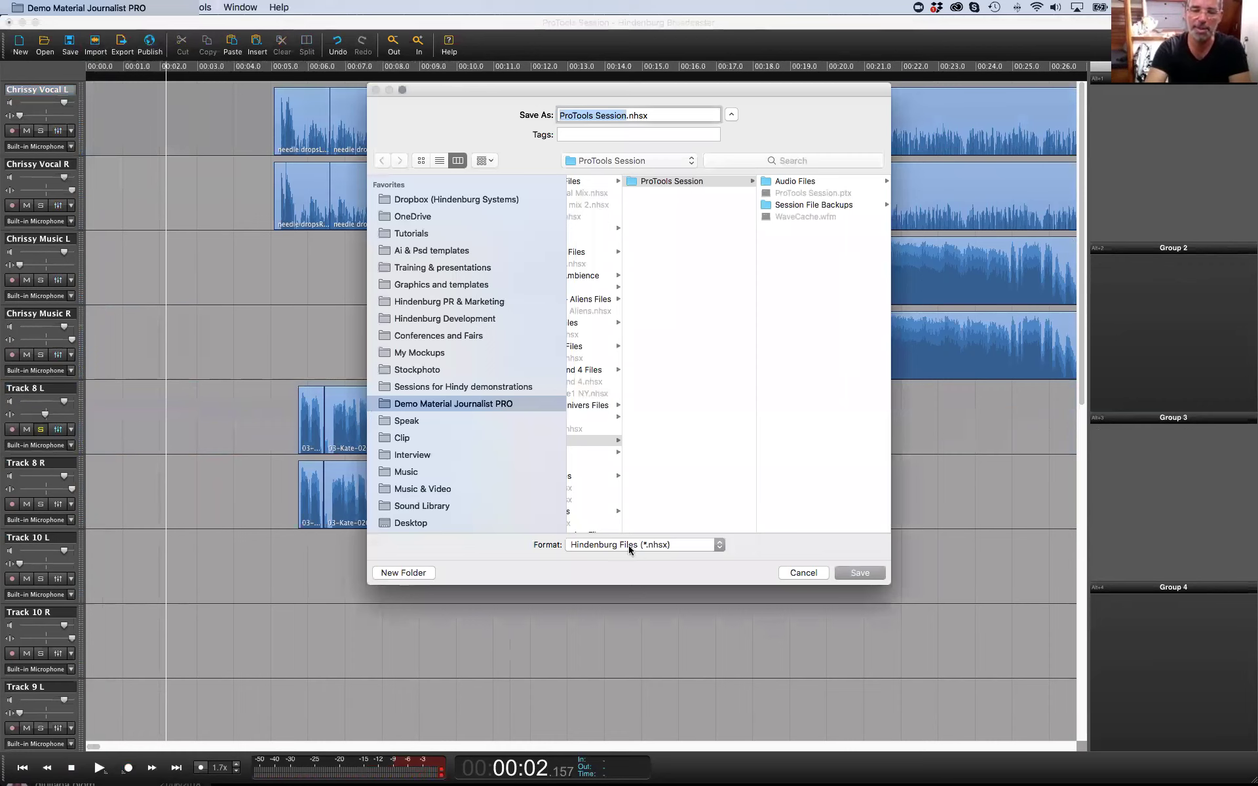
click(655, 545)
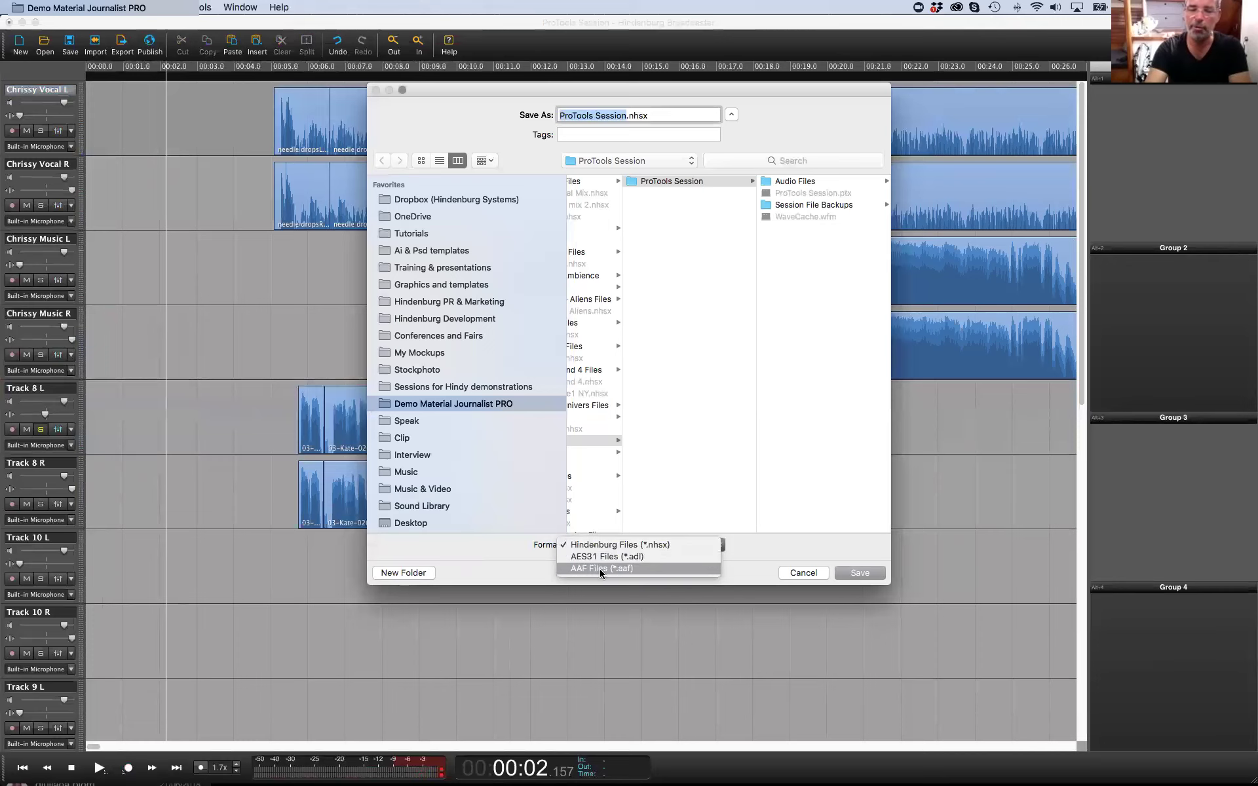
click(779, 574)
click(804, 574)
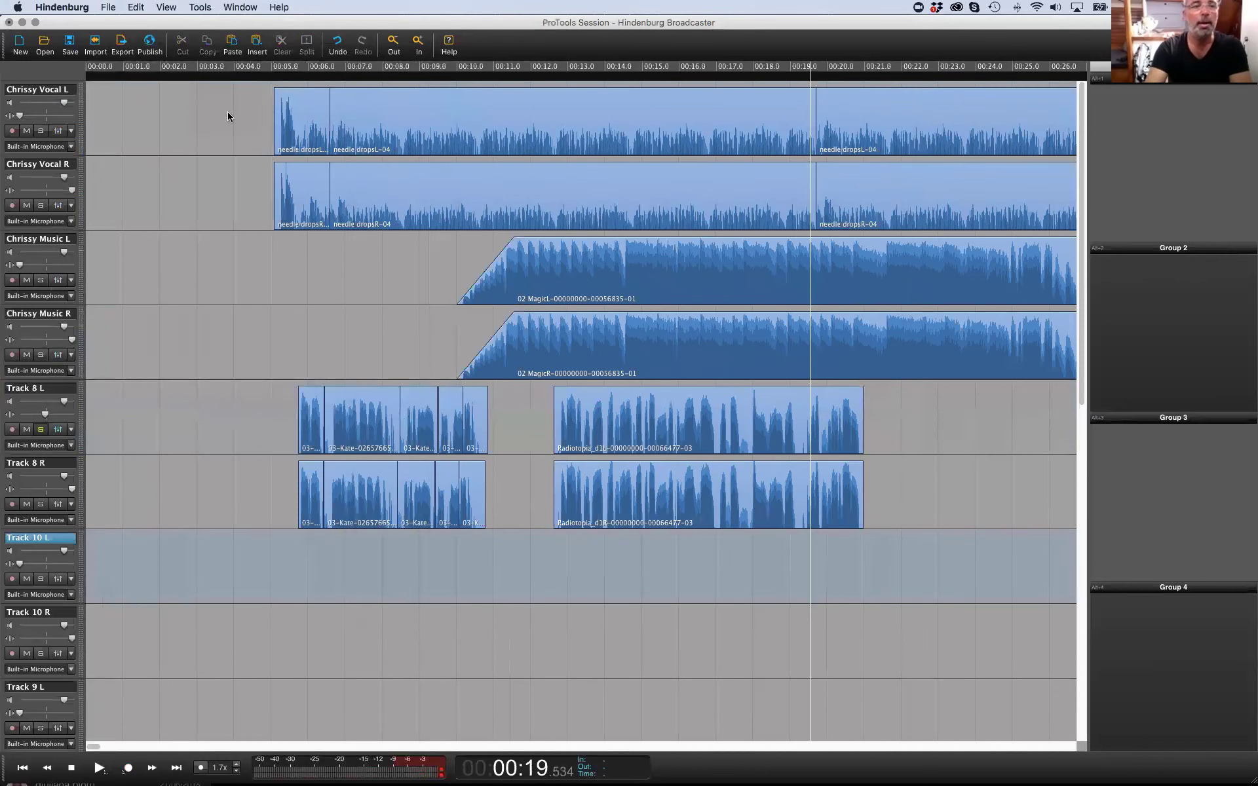
Mark Radio and My Podcast as publishing destinations and close the Publish window without publishing
click(148, 44)
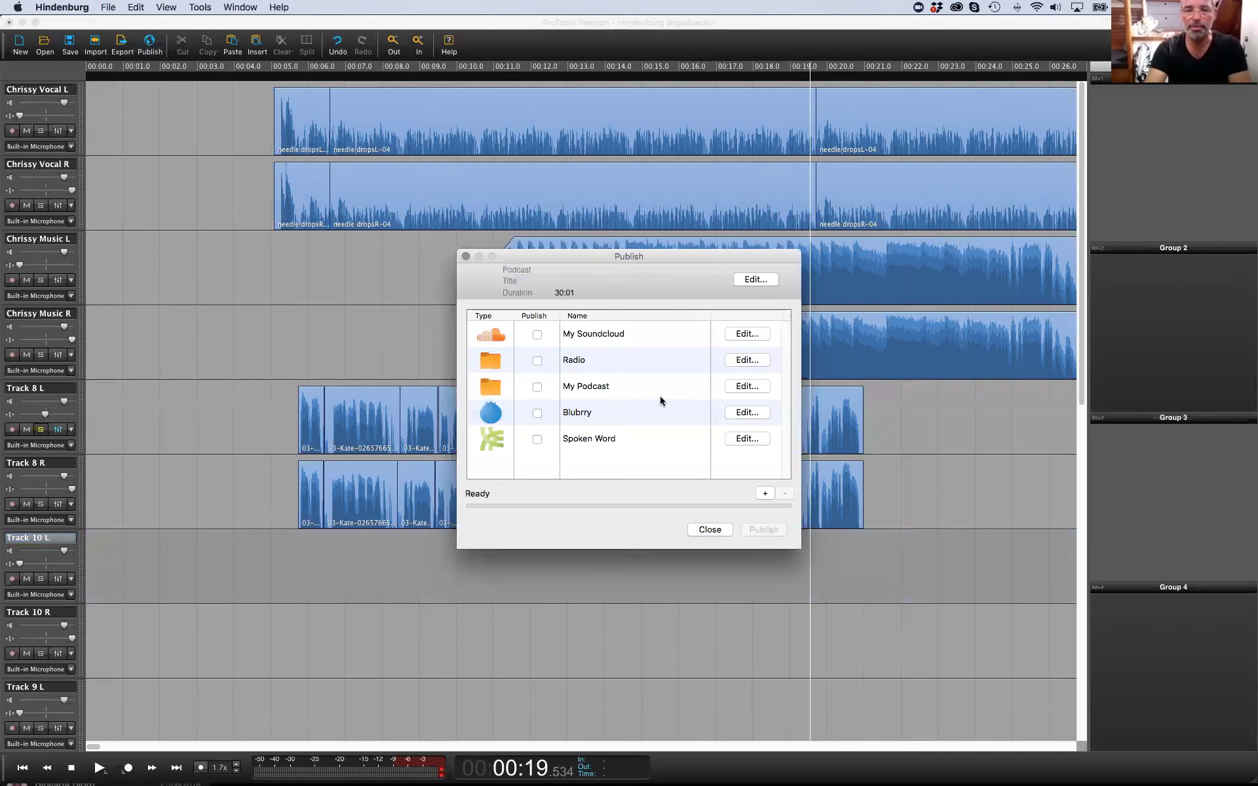
click(538, 361)
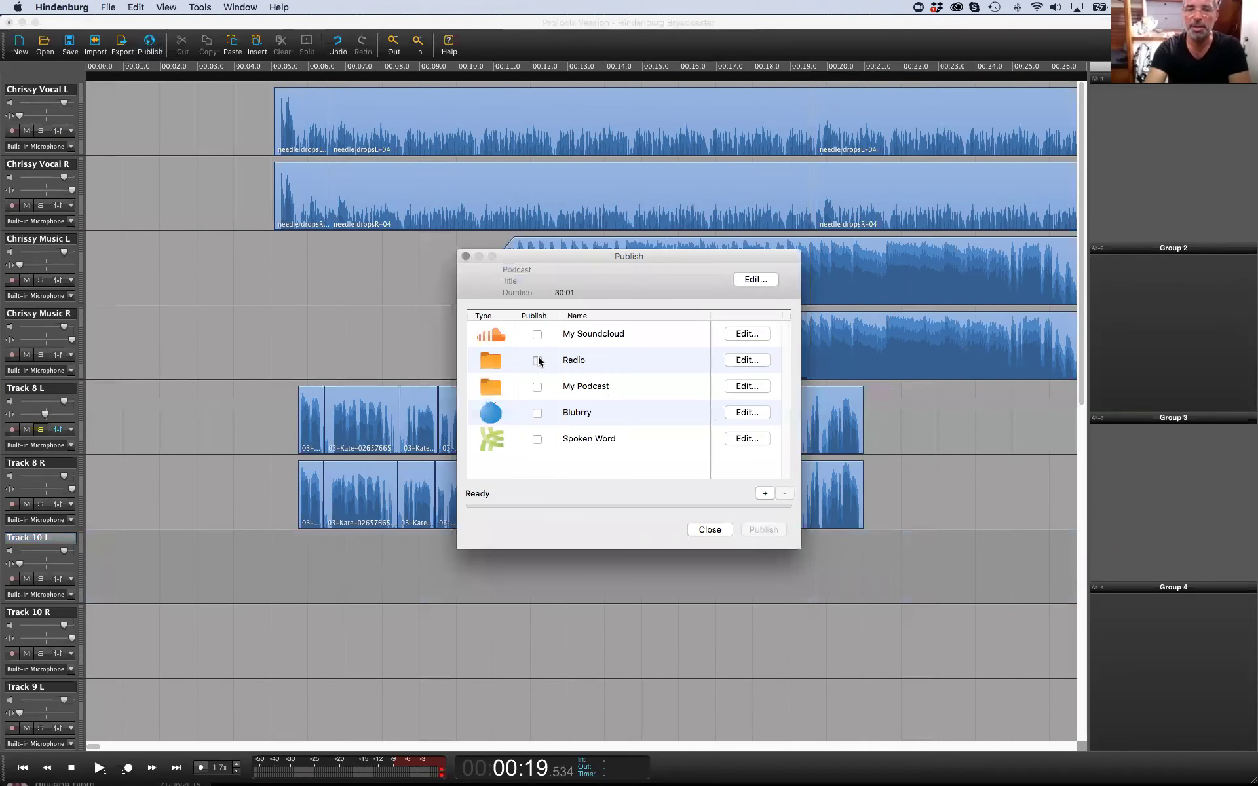
click(538, 387)
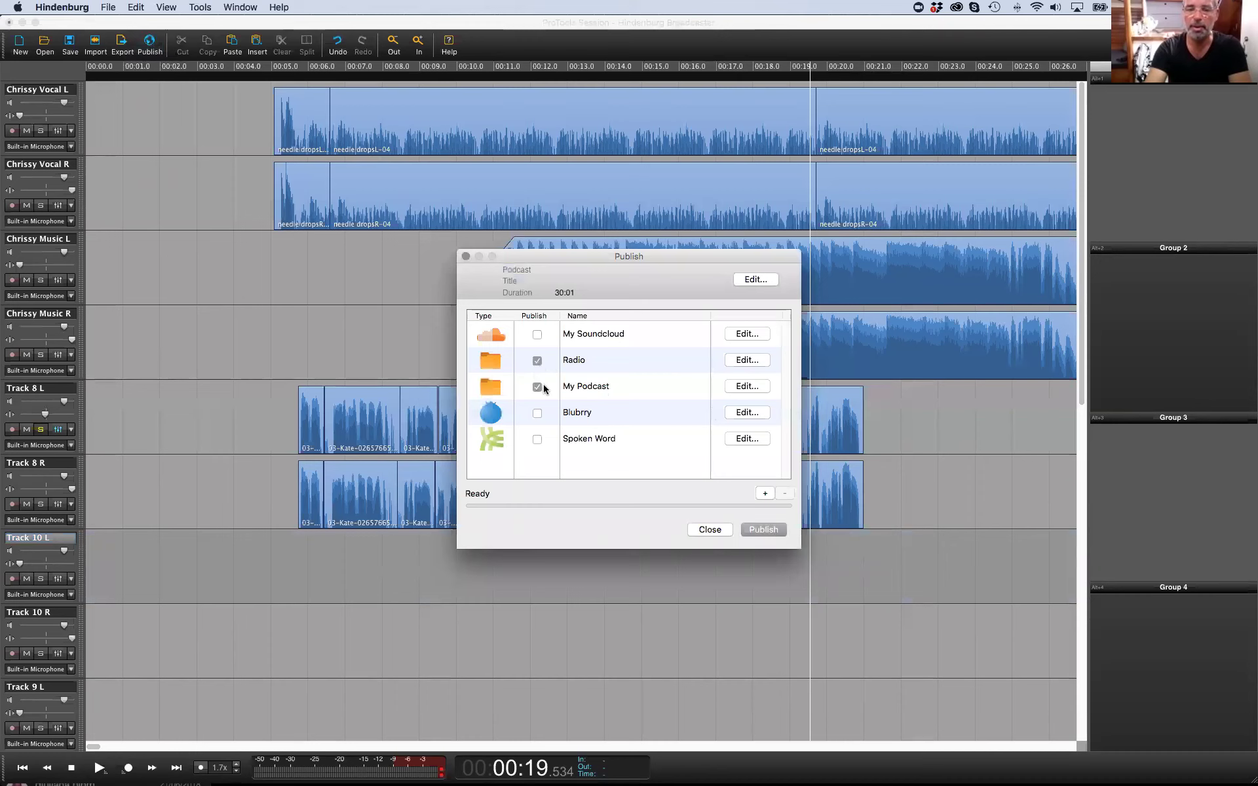
click(613, 364)
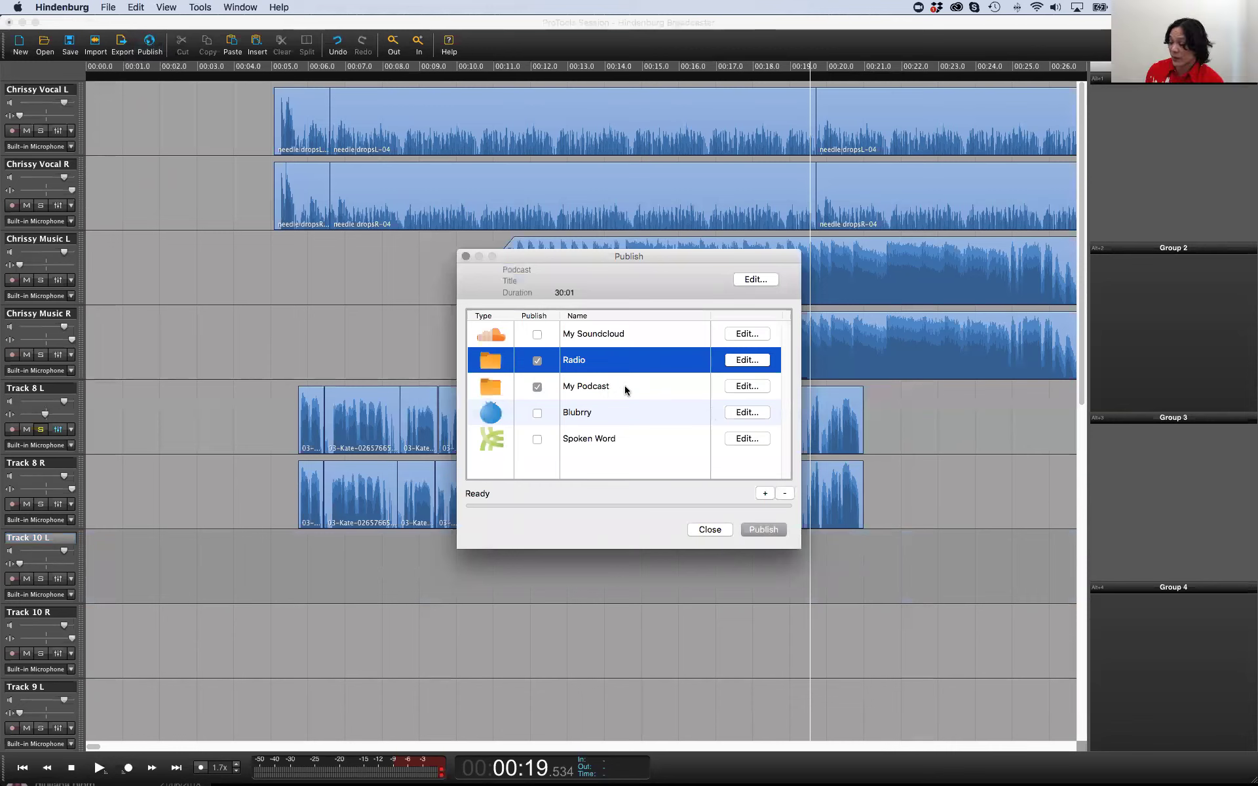
click(708, 530)
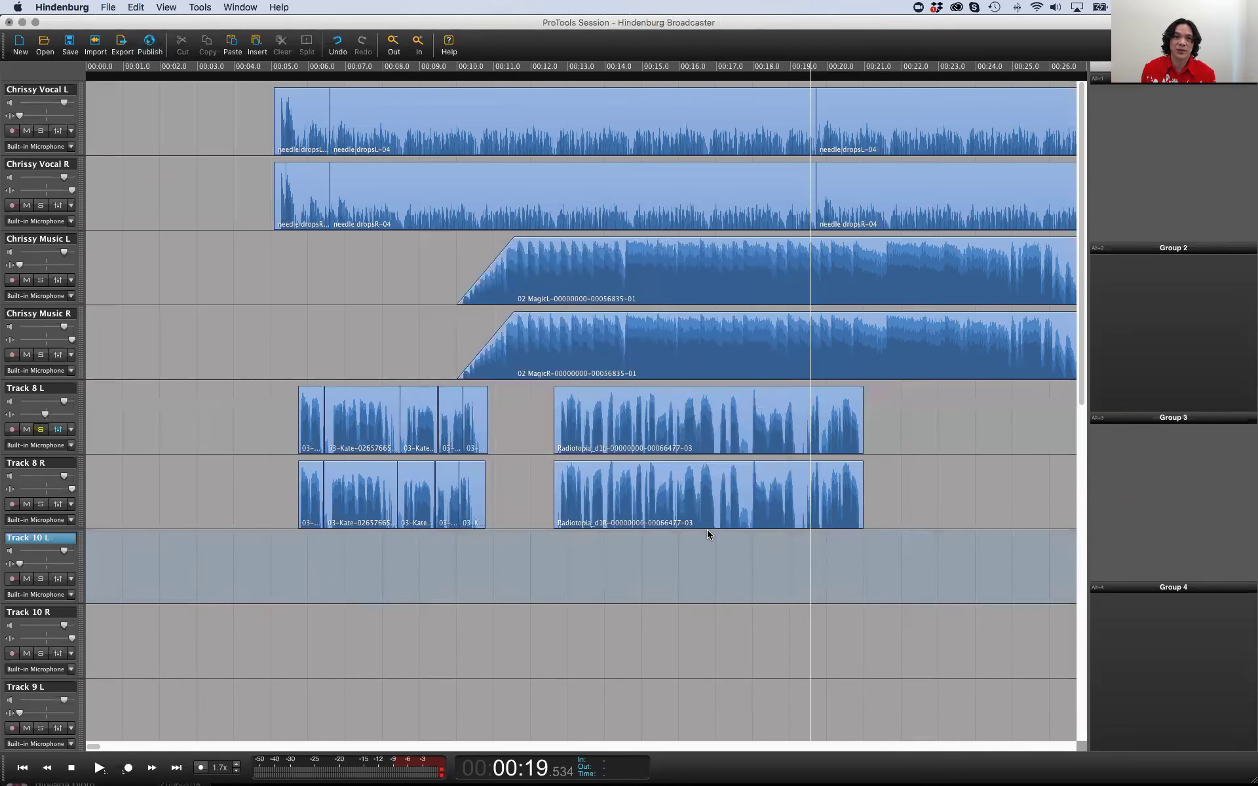